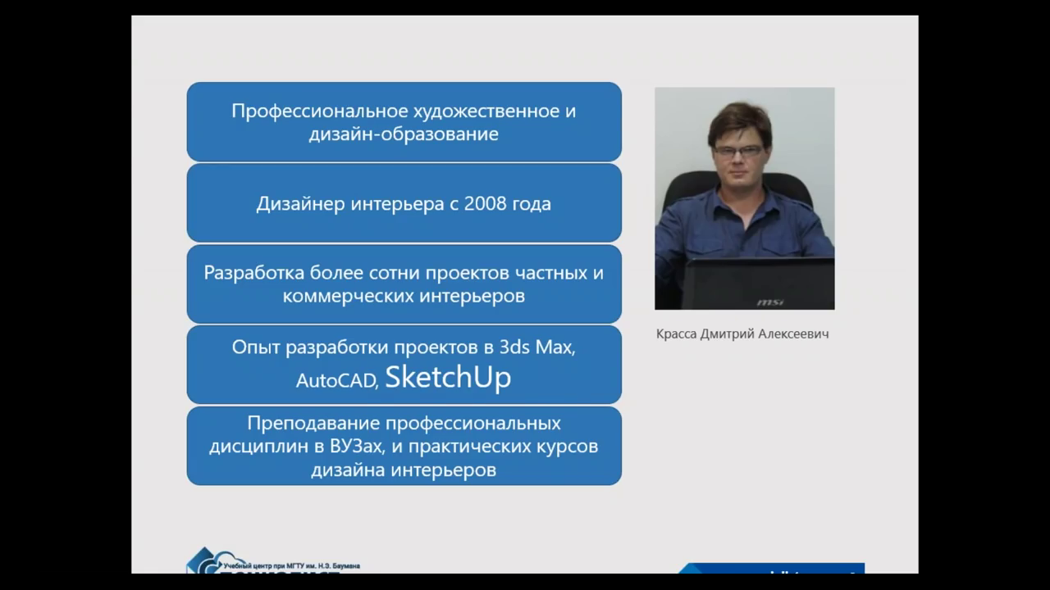
Step: End the PowerPoint slide show on the instructor's credentials slide
key(Escape)
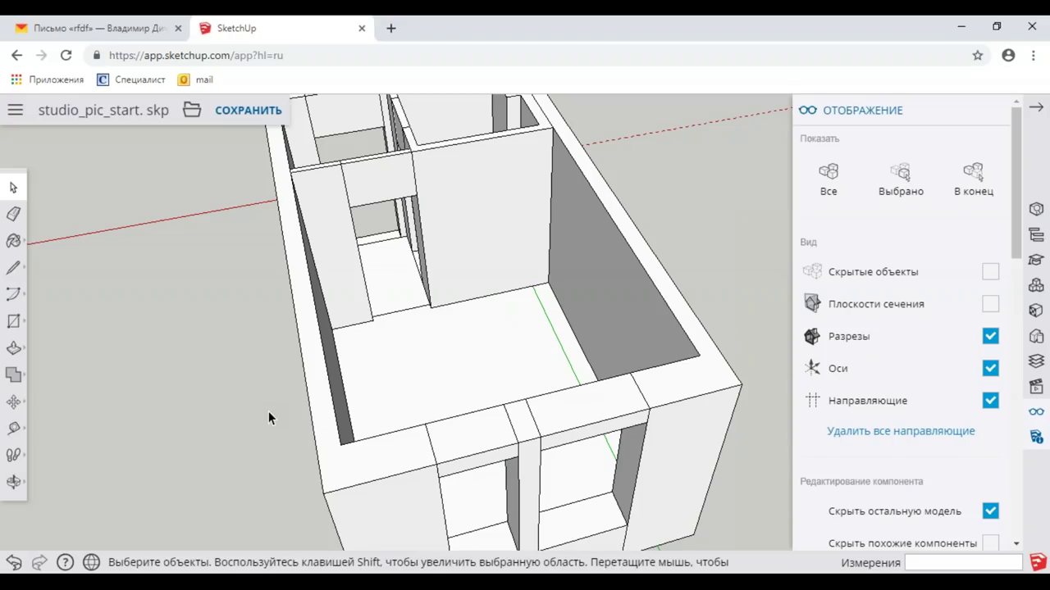
Step: Save studio_pic_start.skp and bring up kitchen reference photo IMG_20181209_174836.jpg
key(ctrl+s)
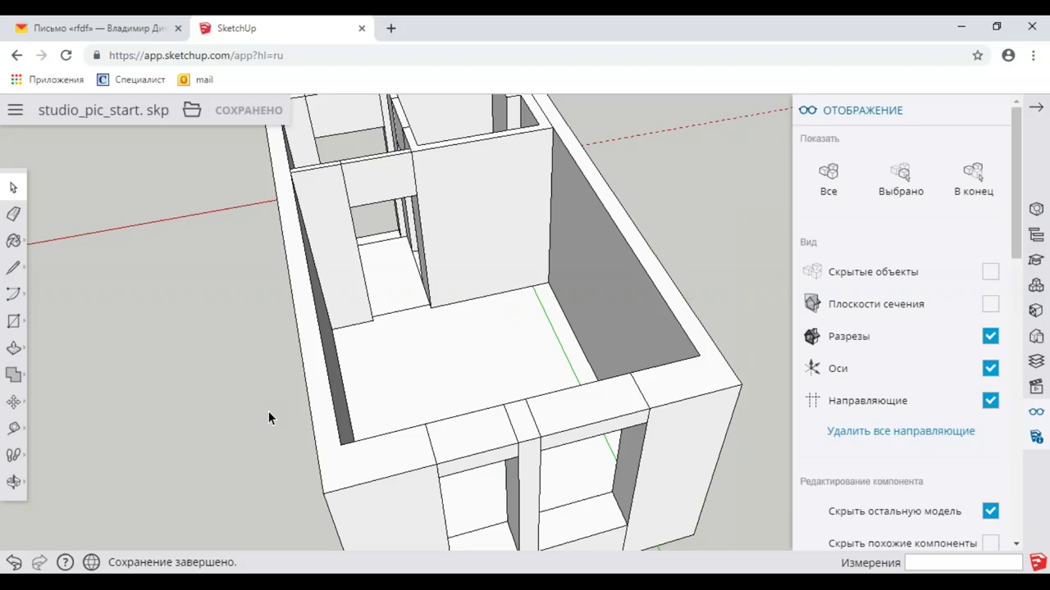
scroll(335, 286, up, 3)
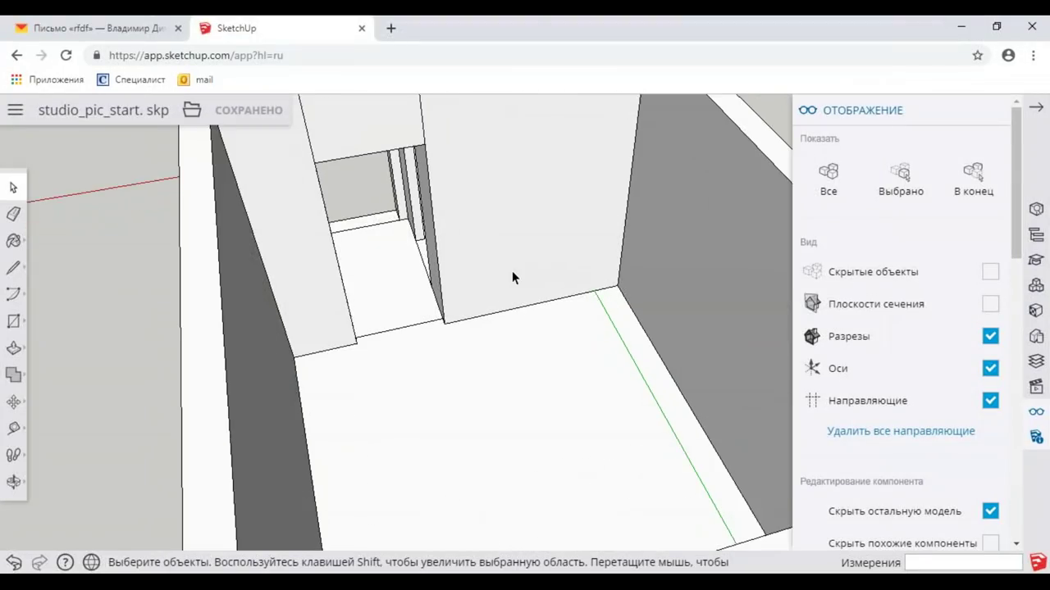
Step: Return to the studio_pic_start.skp model and orbit and zoom around the room interior
scroll(512, 278, down, 3)
mouse_move(512, 277)
middle_down()
mouse_move(638, 272)
mouse_move(534, 314)
mouse_move(539, 356)
mouse_move(555, 323)
middle_up()
scroll(631, 280, up, 3)
scroll(632, 275, down, 3)
scroll(548, 318, up, 3)
scroll(547, 323, down, 3)
scroll(555, 323, up, 3)
scroll(534, 339, down, 2)
scroll(417, 347, down, 3)
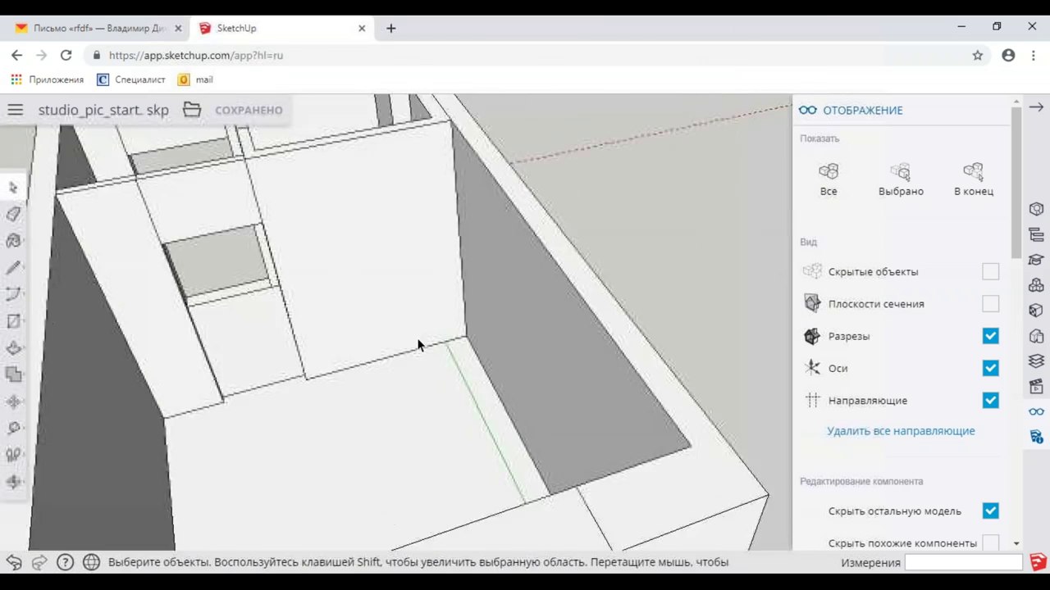
scroll(422, 345, down, 2)
scroll(490, 307, down, 1)
scroll(574, 305, up, 3)
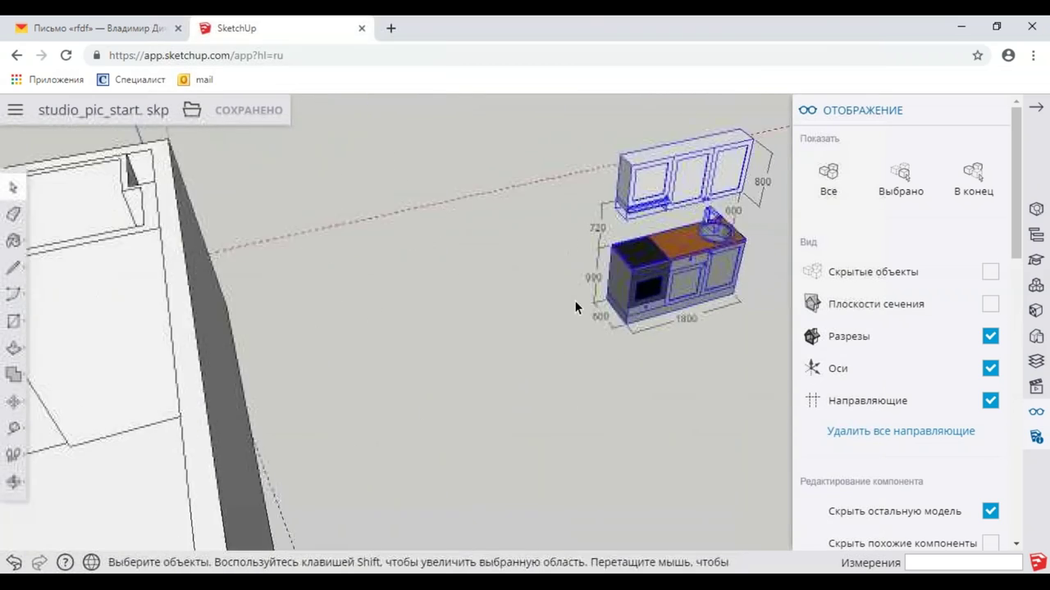
scroll(574, 307, up, 2)
scroll(574, 315, up, 3)
scroll(585, 317, up, 2)
middle_drag(585, 318, 534, 300)
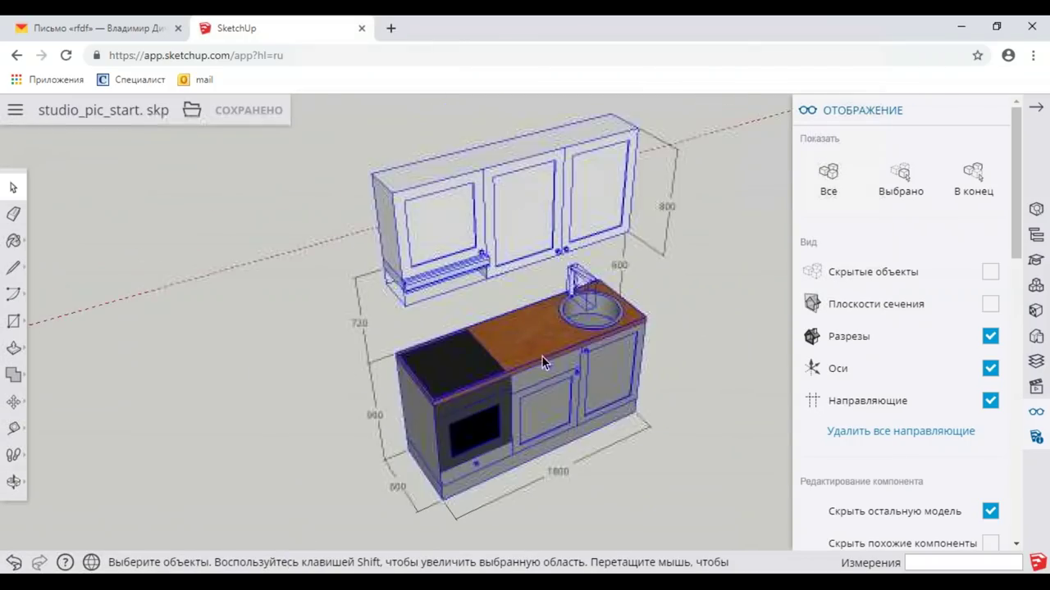
mouse_move(542, 356)
middle_down()
mouse_move(497, 347)
mouse_move(525, 340)
mouse_move(498, 374)
middle_up()
scroll(522, 304, down, 2)
scroll(531, 317, down, 2)
scroll(531, 318, down, 3)
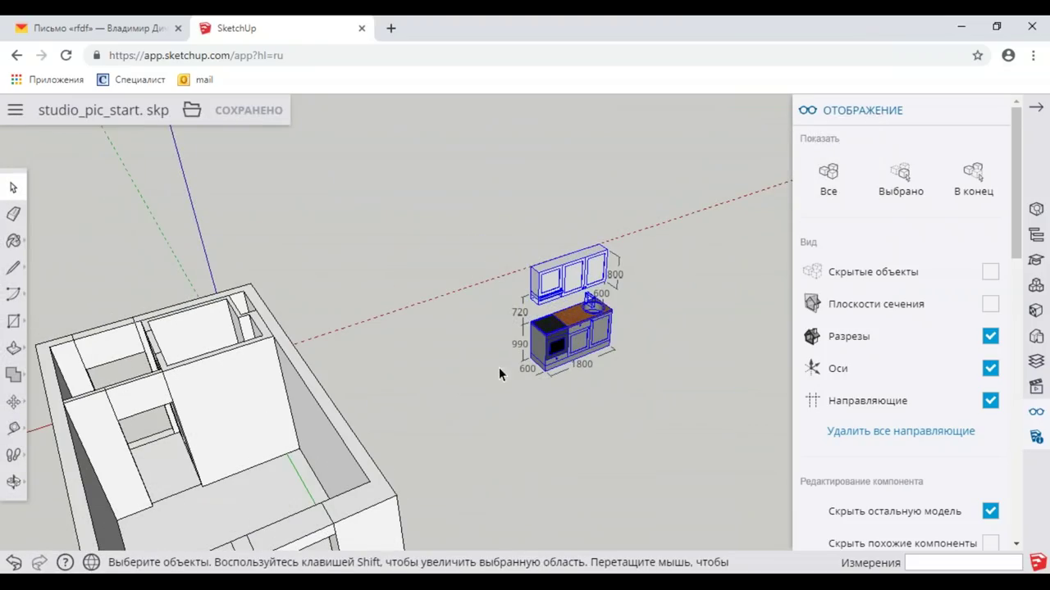
scroll(400, 405, up, 2)
middle_drag(300, 429, 481, 358)
scroll(551, 366, up, 5)
scroll(552, 365, up, 3)
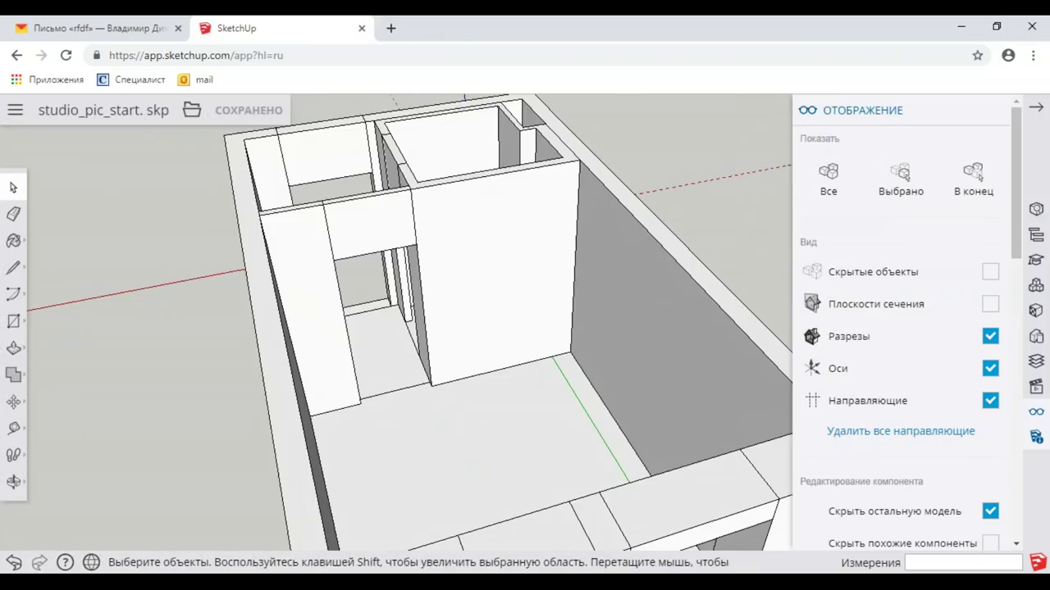
scroll(479, 390, up, 3)
scroll(479, 390, down, 2)
scroll(519, 387, down, 3)
scroll(525, 390, down, 3)
middle_drag(524, 389, 232, 416)
scroll(241, 414, up, 1)
scroll(340, 386, up, 2)
scroll(129, 362, up, 5)
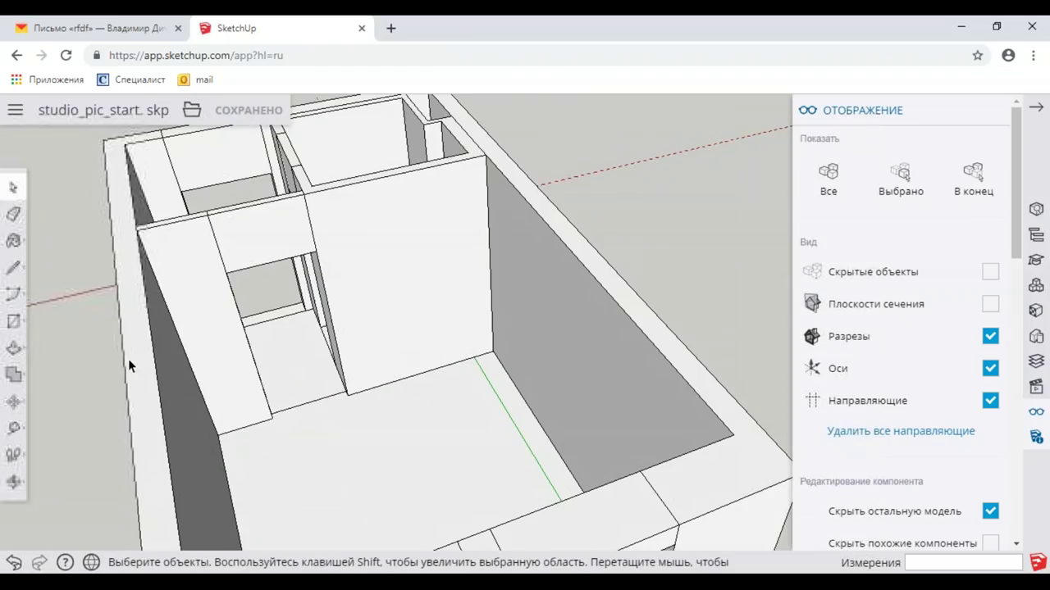
Step: Place Tape Measure guides 600 and 1800 from the room's wall corner
click(14, 429)
click(444, 365)
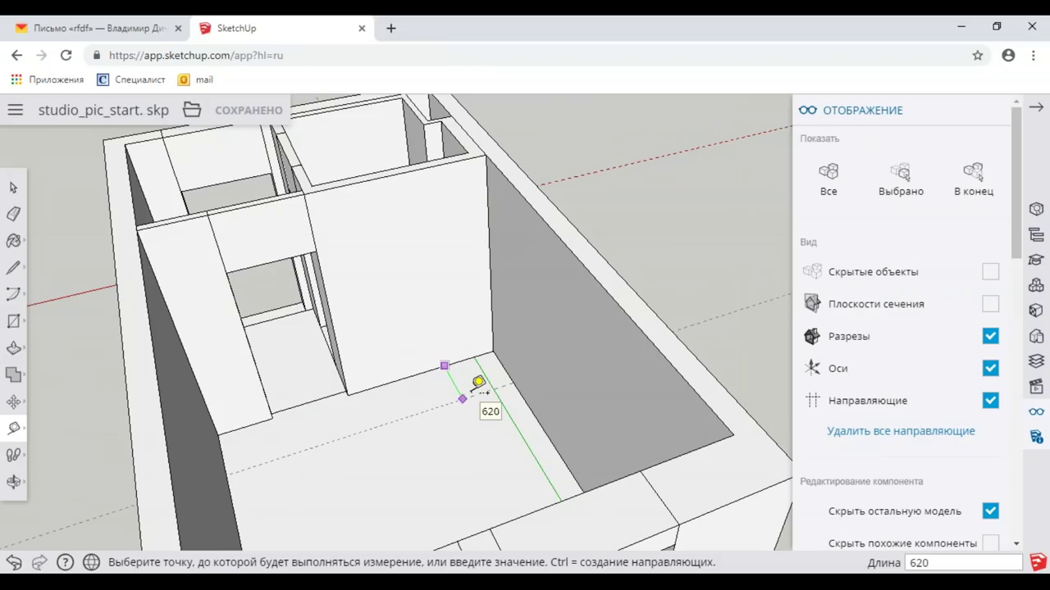
key(Return)
scroll(497, 387, up, 3)
click(509, 351)
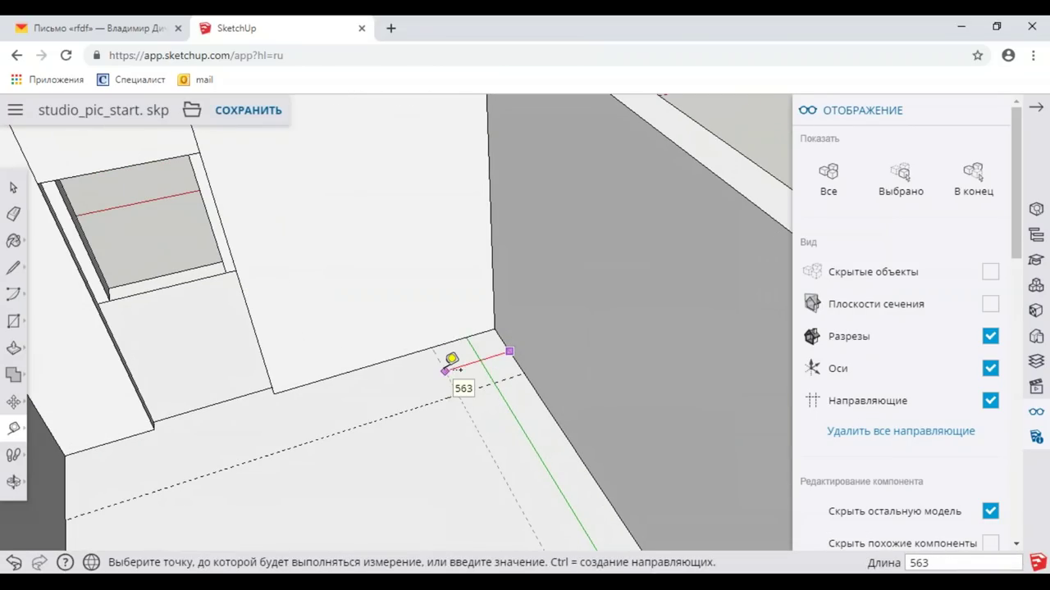
text(00)
key(Return)
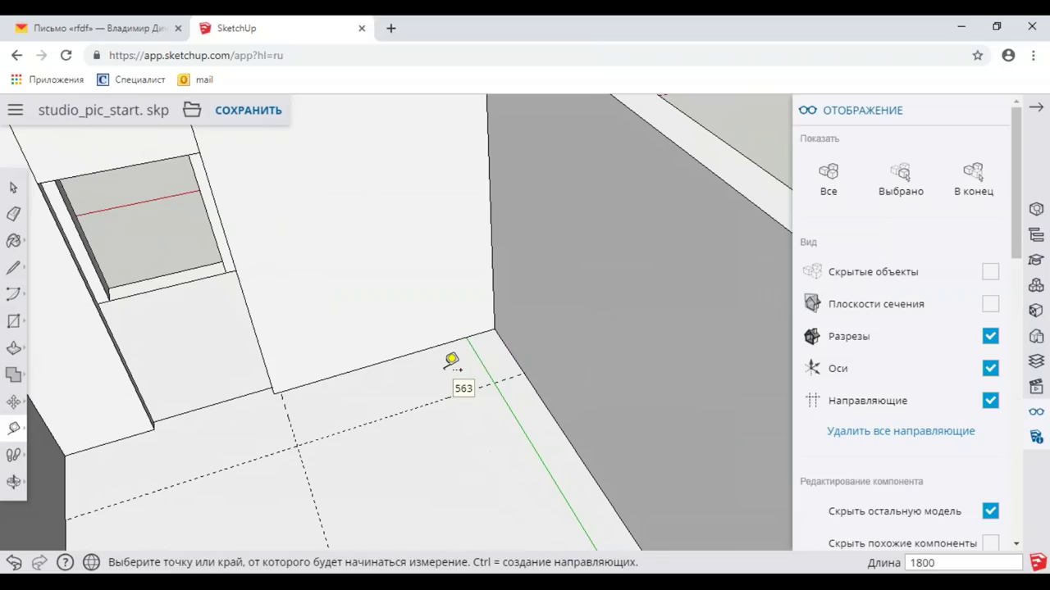
scroll(451, 361, down, 2)
middle_drag(433, 394, 519, 357)
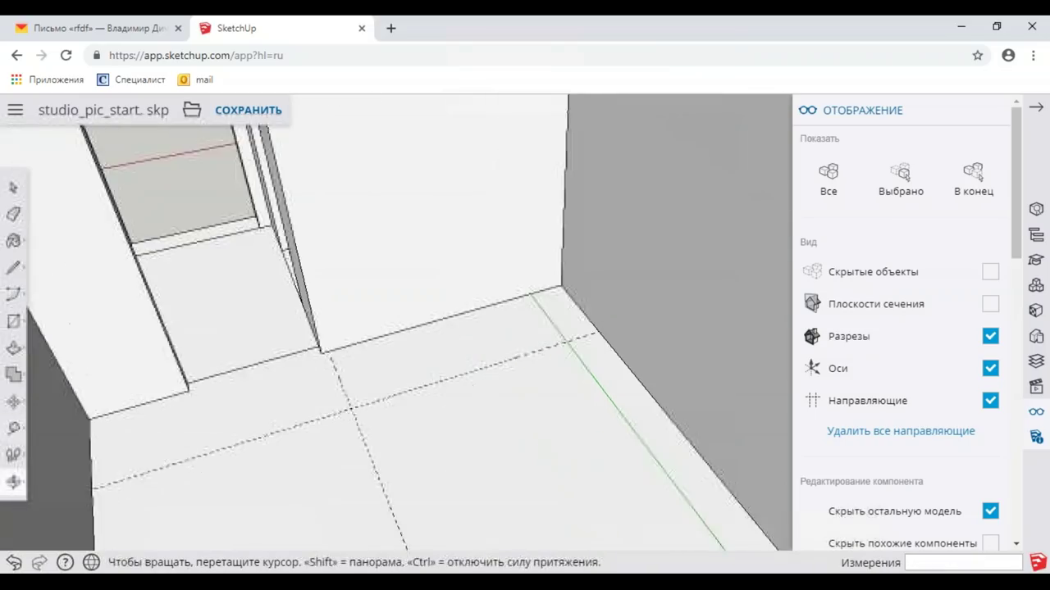
Step: Draw the 600 × 1800 floor rectangle between the guides and the wall corner
click(15, 322)
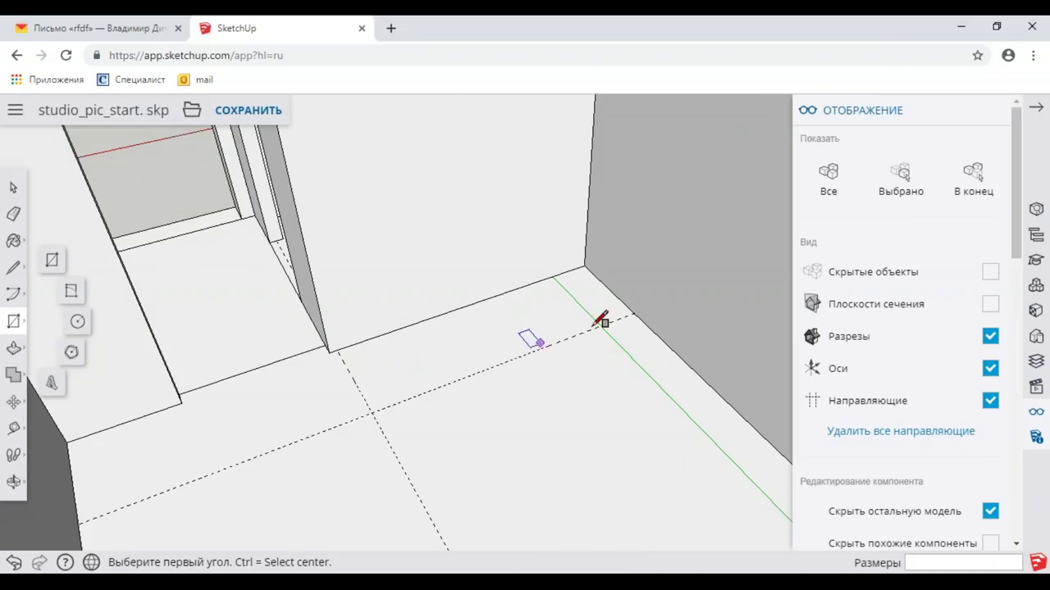
click(635, 311)
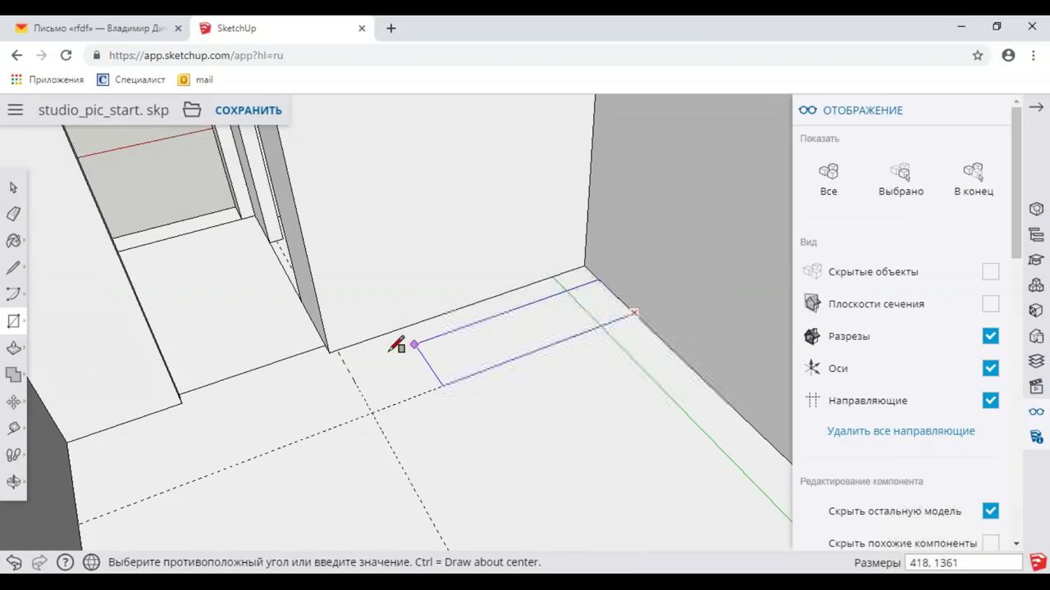
click(349, 348)
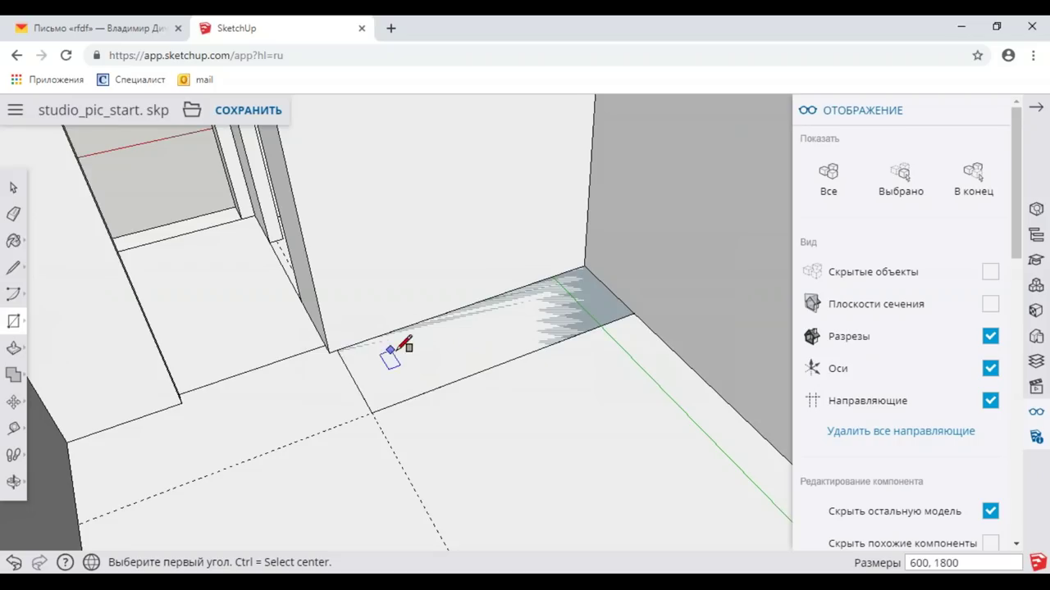
mouse_move(405, 356)
middle_down()
mouse_move(553, 351)
mouse_move(364, 356)
middle_up()
click(12, 350)
Step: Push/Pull the 600 × 1800 floor rectangle up 860 into a solid base block
scroll(525, 368, down, 3)
middle_drag(525, 369, 226, 435)
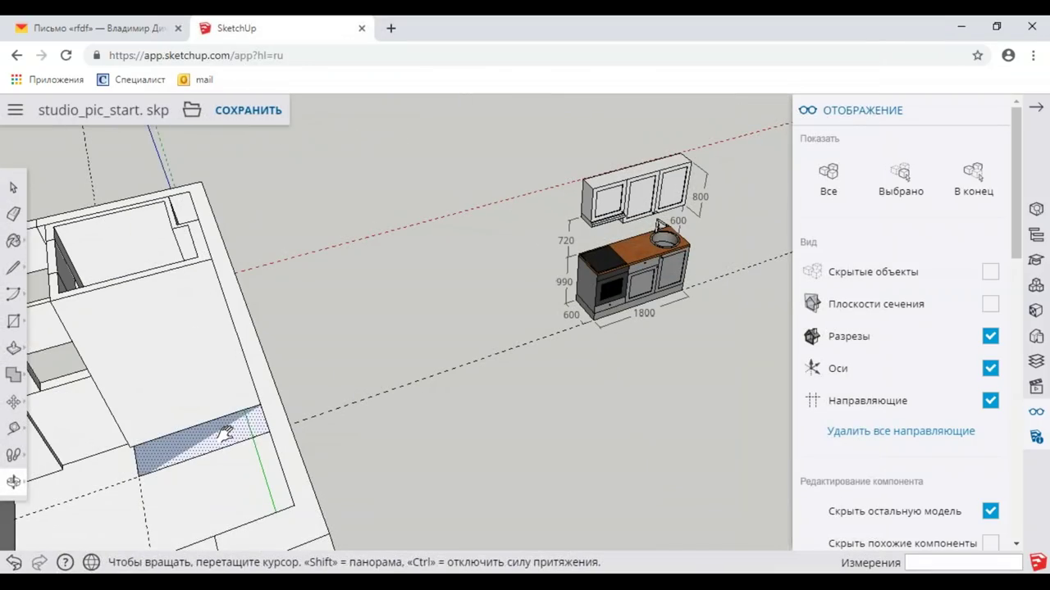
scroll(467, 361, up, 5)
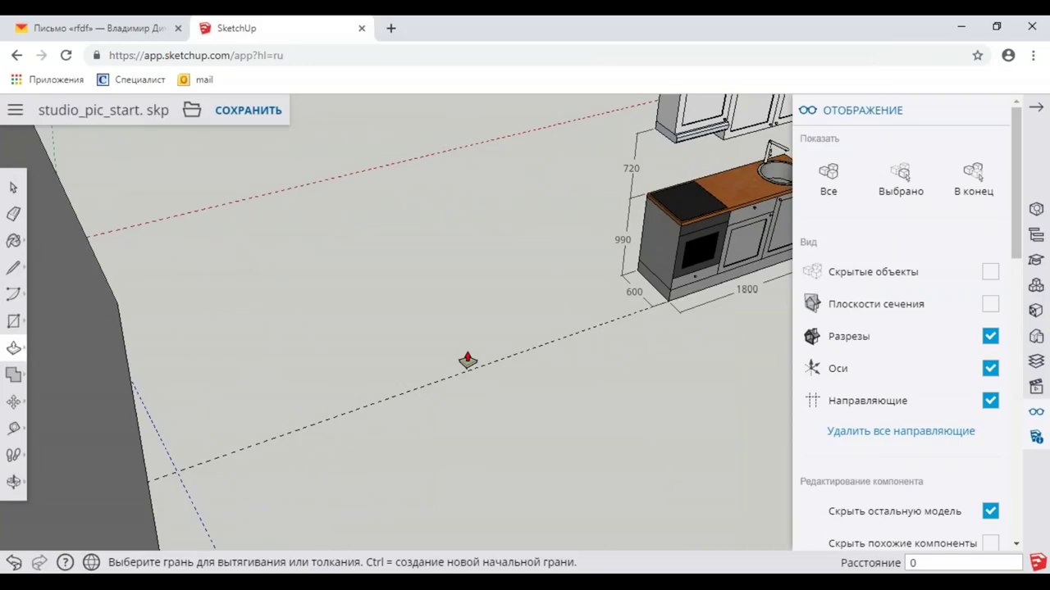
scroll(467, 361, down, 3)
scroll(468, 361, down, 2)
mouse_move(363, 391)
middle_down()
mouse_move(551, 336)
mouse_move(484, 373)
middle_up()
scroll(484, 373, up, 3)
drag(468, 387, 479, 351)
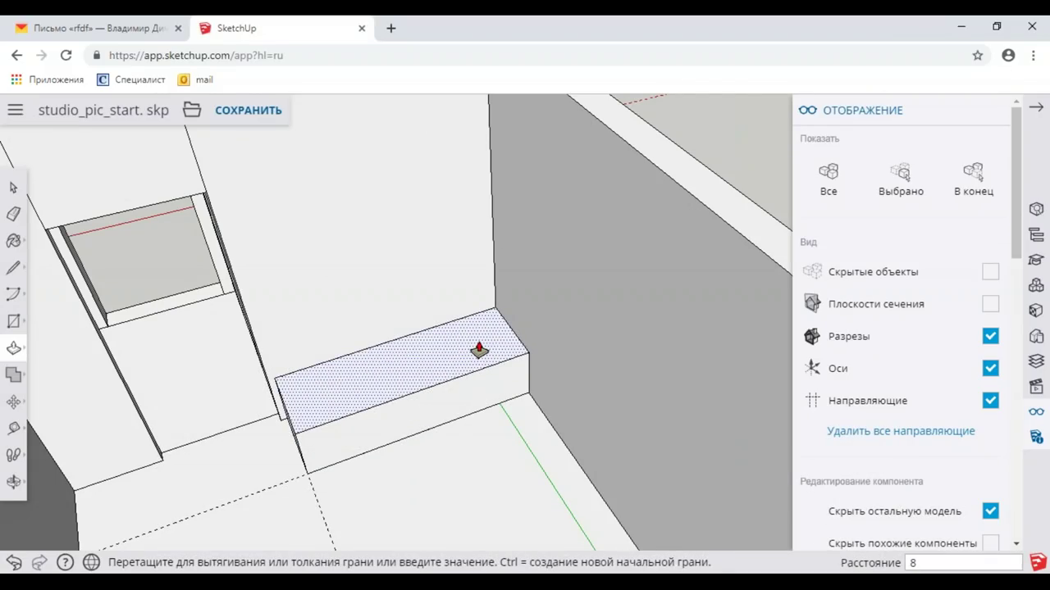
key(Return)
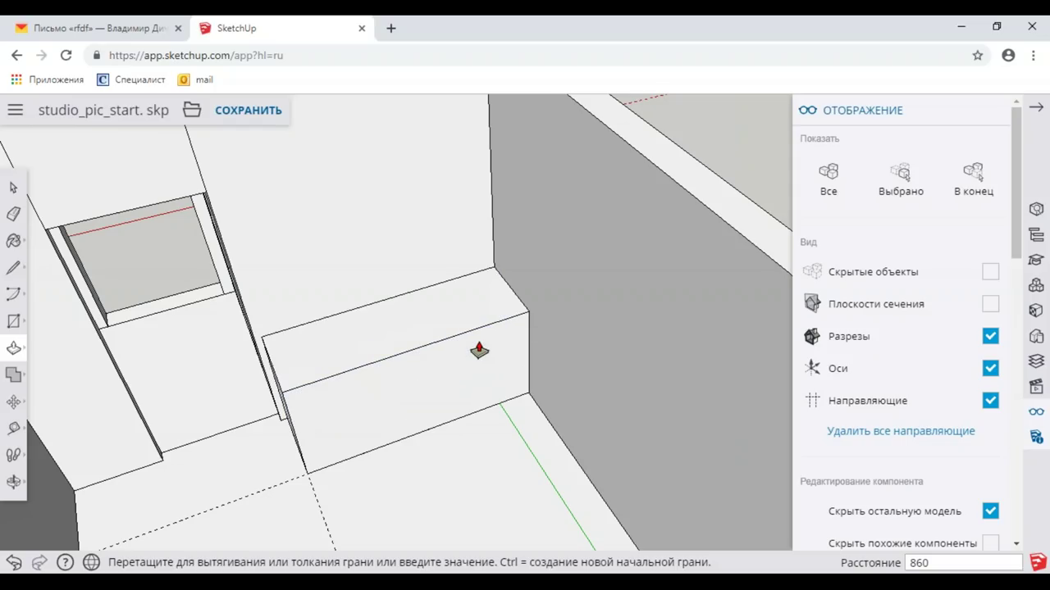
scroll(479, 351, up, 1)
scroll(474, 361, up, 1)
middle_drag(473, 366, 565, 323)
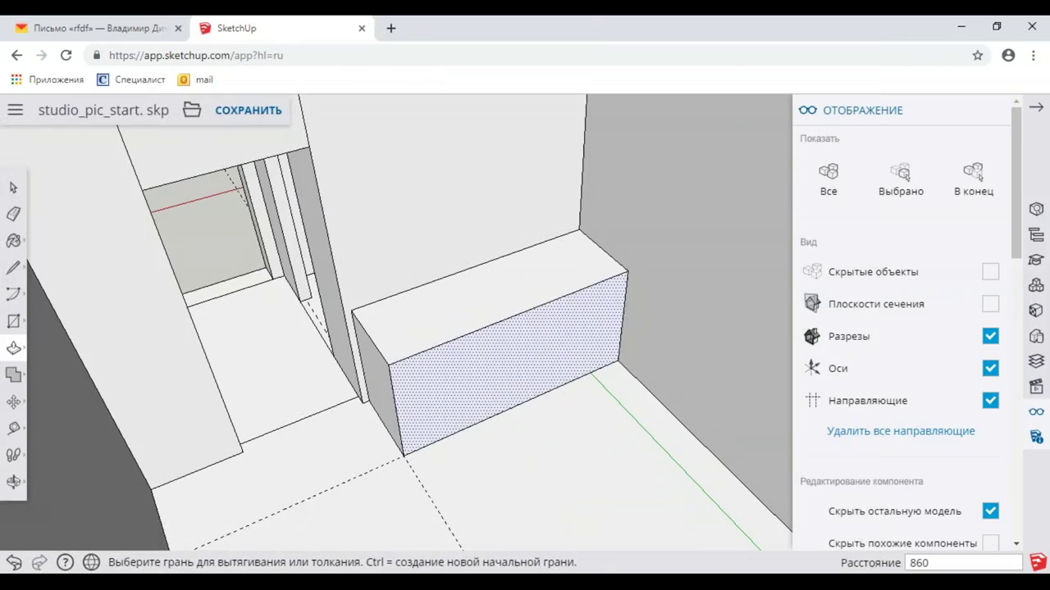
mouse_move(565, 323)
middle_down()
mouse_move(571, 333)
mouse_move(605, 314)
mouse_move(574, 319)
mouse_move(510, 378)
middle_up()
Step: Place a guide offset up from the box's bottom front corner to mark the plinth
key(t)
text(100)
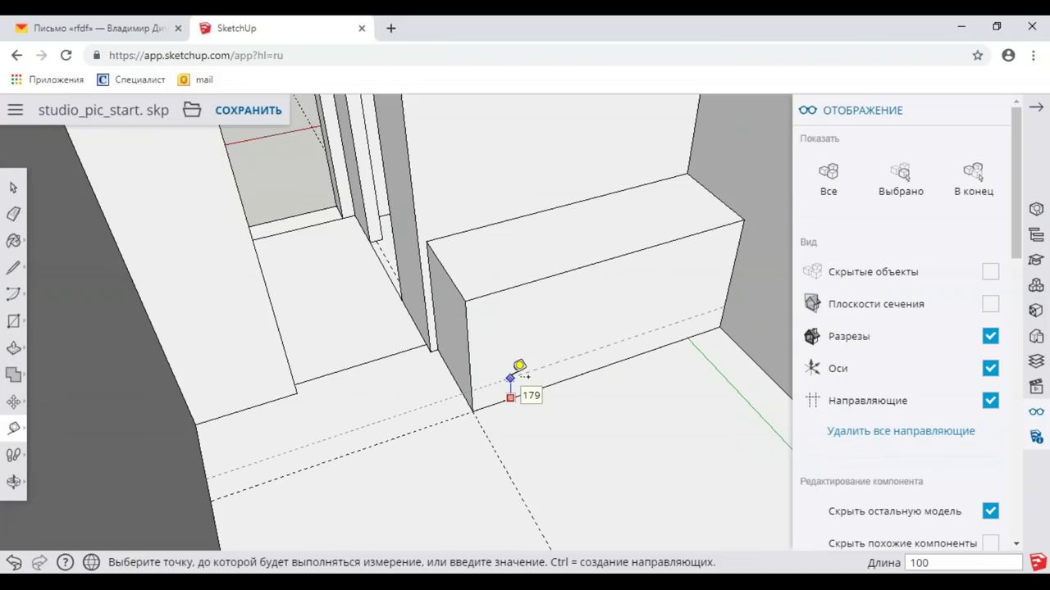
click(510, 378)
scroll(520, 369, up, 3)
scroll(468, 382, up, 3)
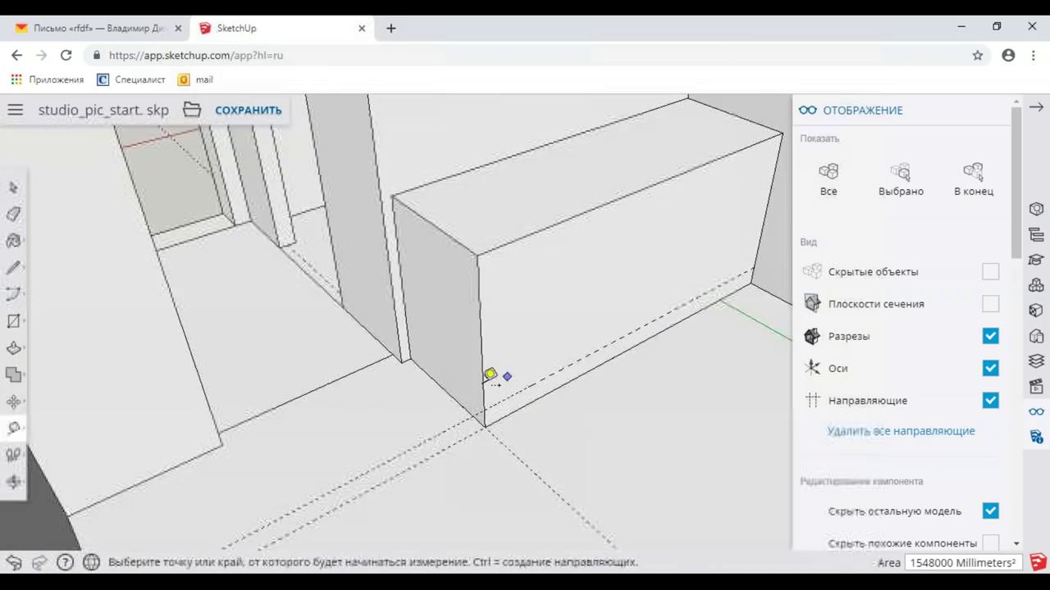
click(462, 402)
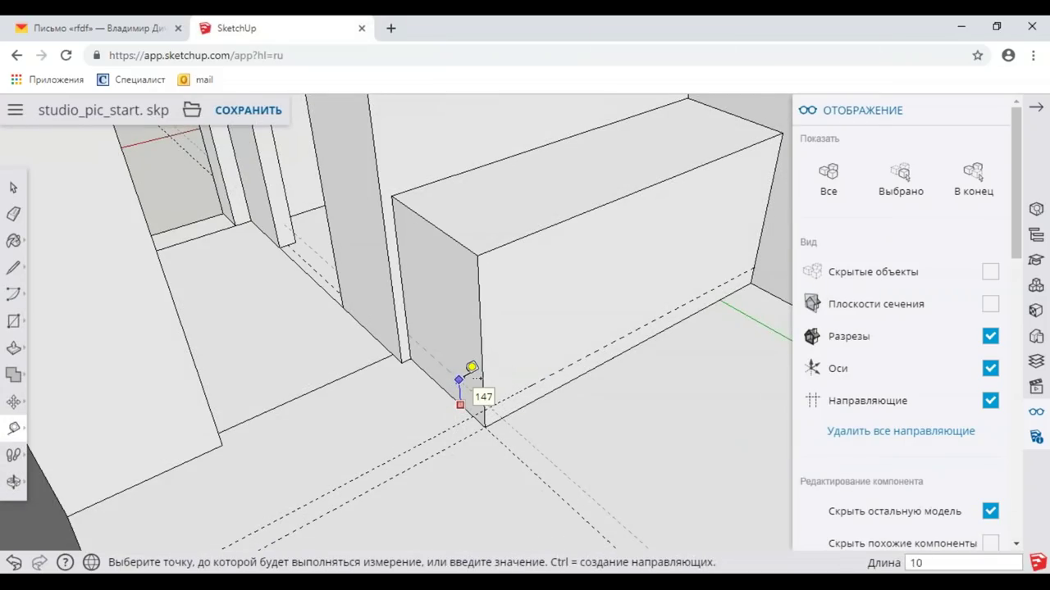
click(470, 368)
scroll(492, 368, up, 5)
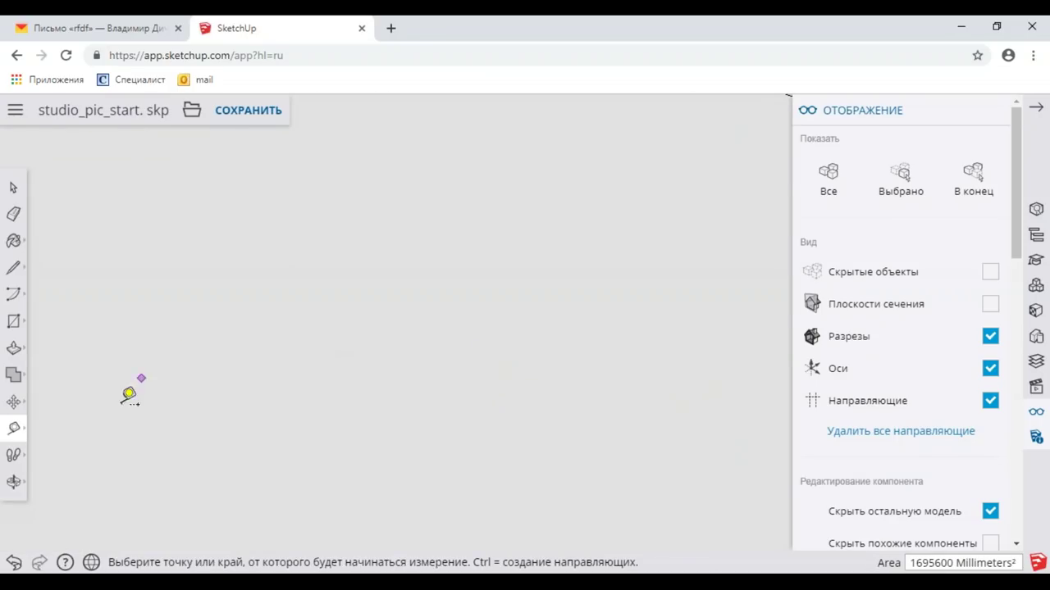
Step: Zoom out to the whole model and draw the 1800-long line across the box's bottom front
click(14, 485)
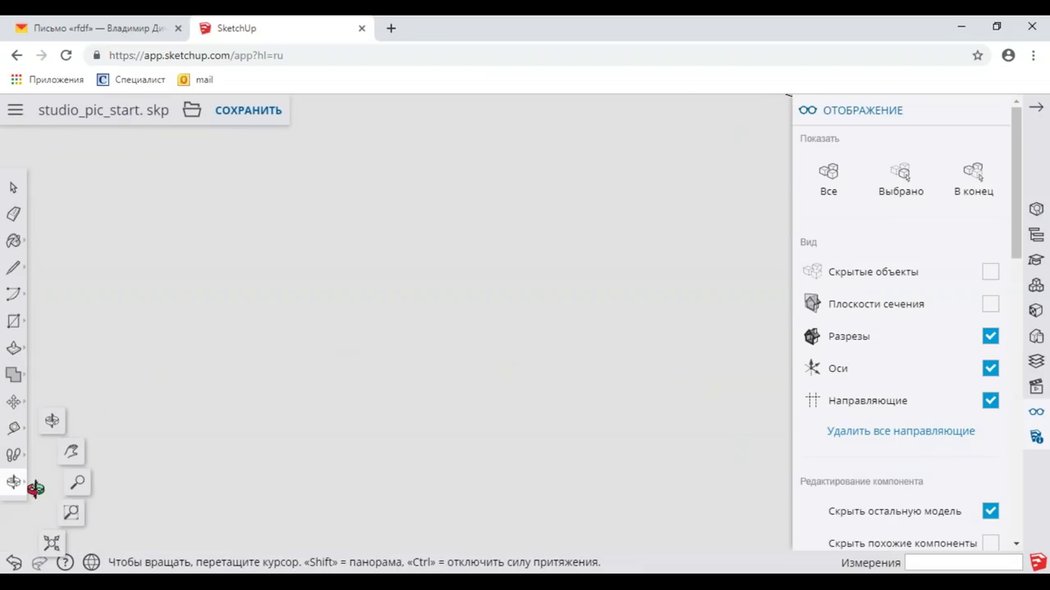
key(shift+z)
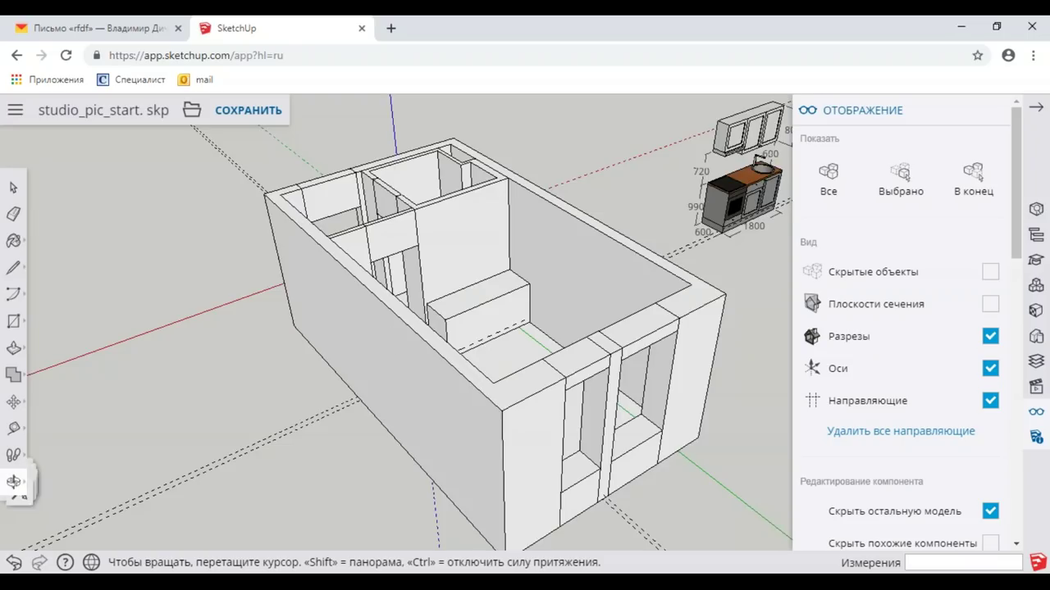
scroll(471, 305, up, 3)
scroll(484, 336, up, 3)
scroll(492, 351, up, 2)
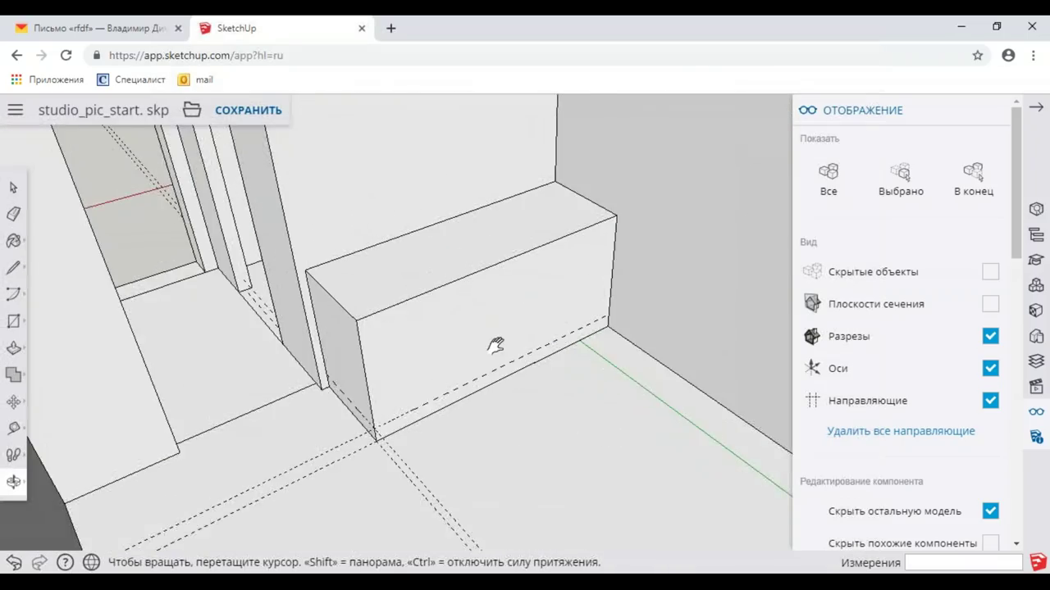
scroll(495, 345, up, 2)
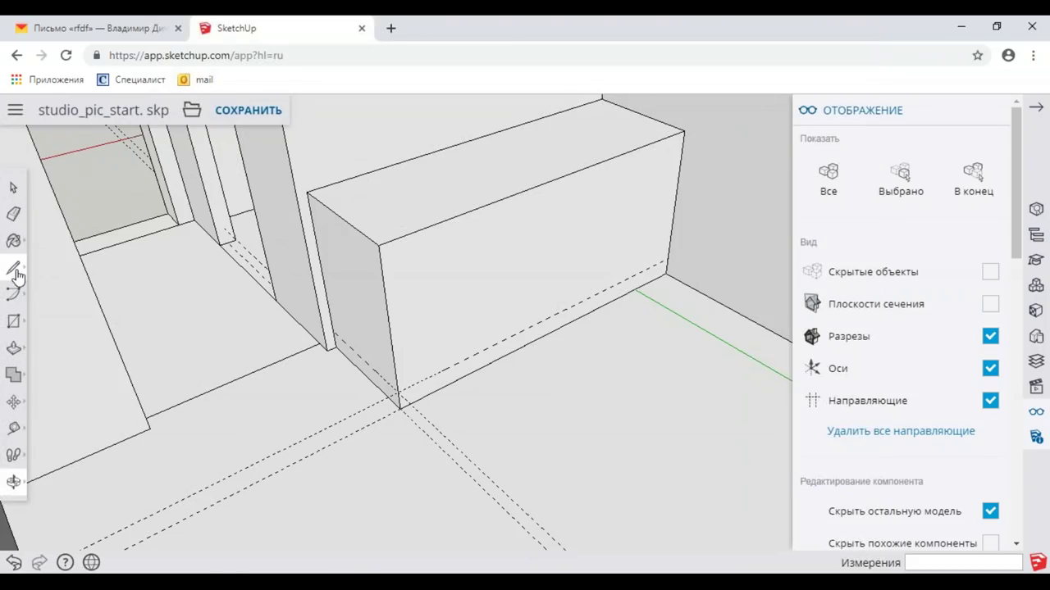
click(398, 393)
text(1800)
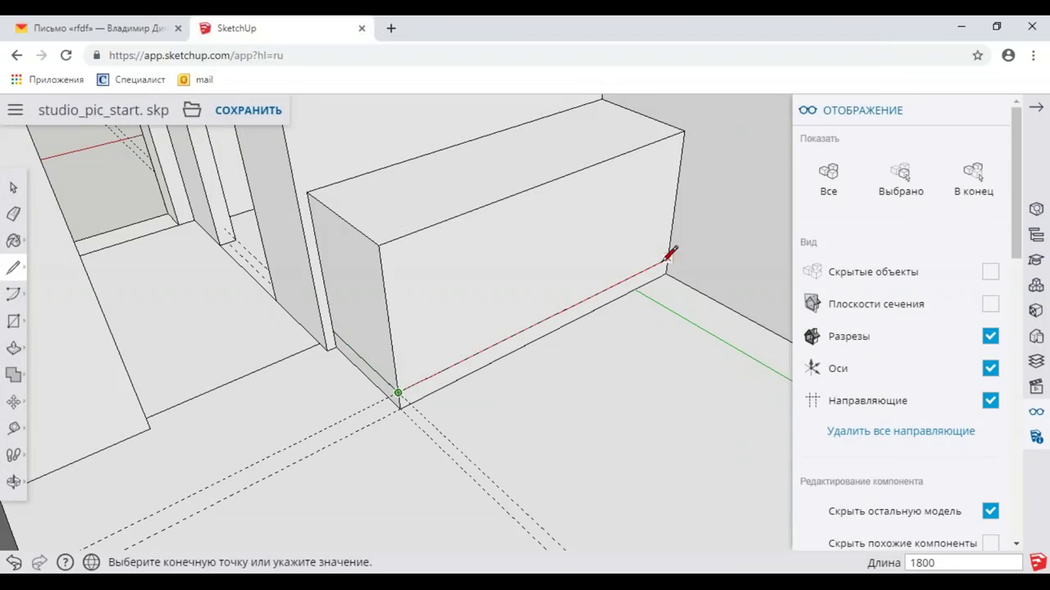
scroll(666, 254, up, 3)
scroll(628, 211, down, 3)
mouse_move(356, 433)
middle_down()
mouse_move(396, 338)
mouse_move(375, 339)
mouse_move(474, 338)
middle_up()
Step: Select the top front edge of the cabinet box
click(15, 188)
click(467, 231)
click(464, 230)
Step: Divide the cabinet's top front edge into 3 equal segments
right_click(464, 232)
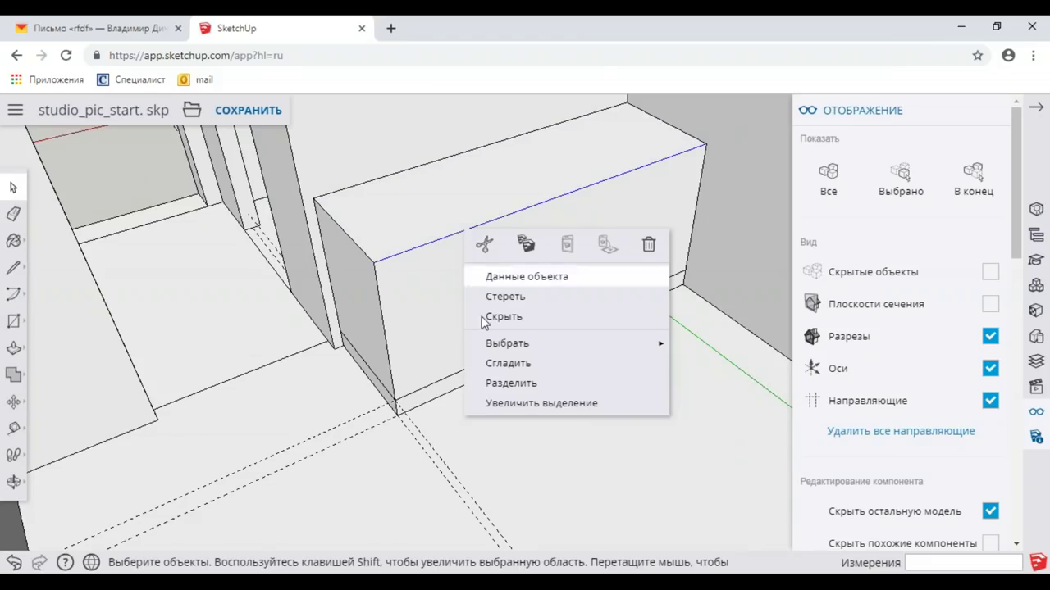
click(492, 383)
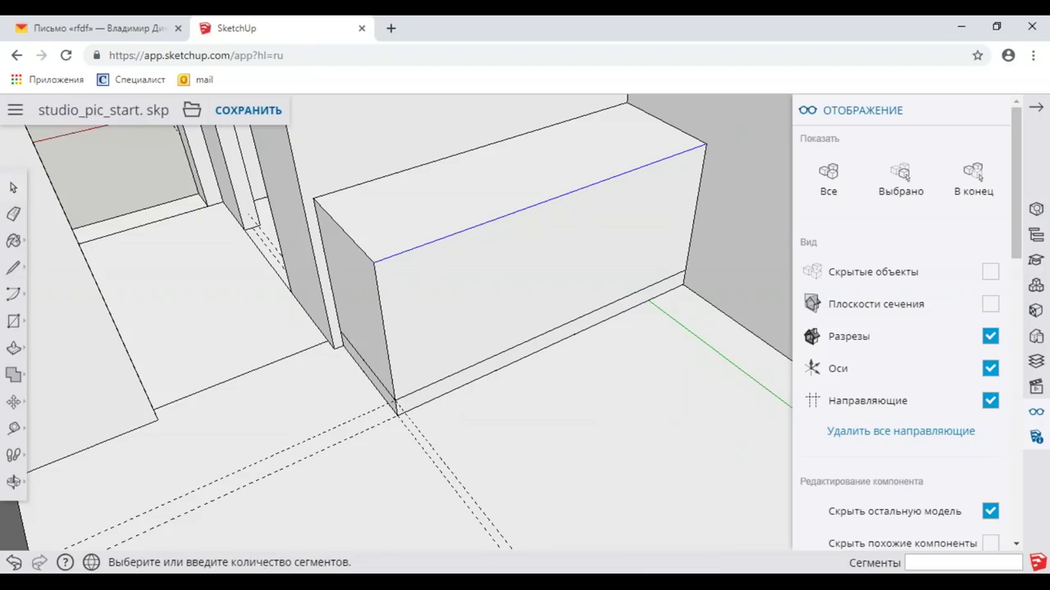
click(519, 283)
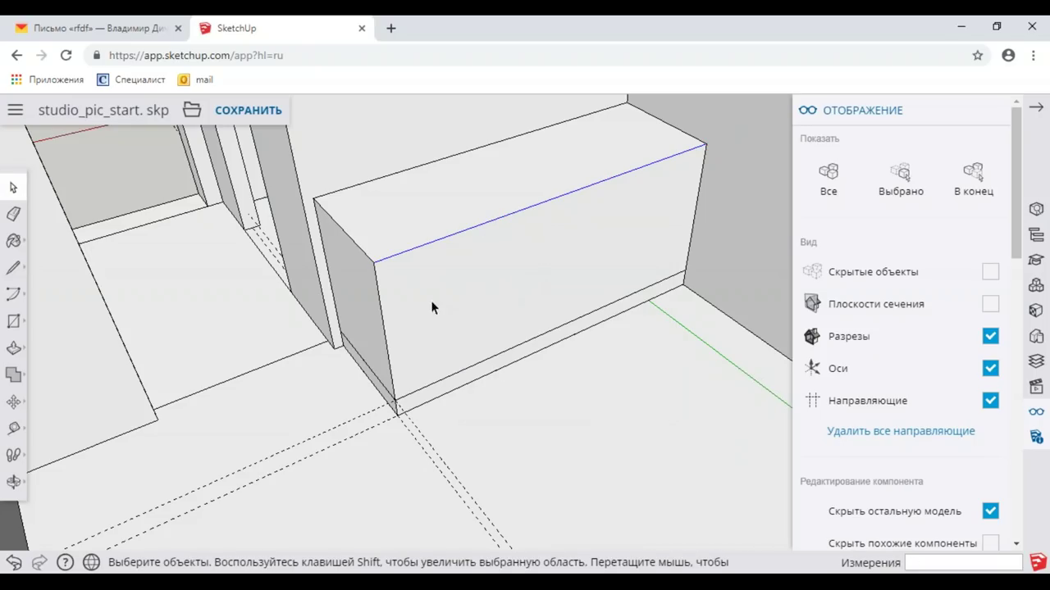
Step: Draw a vertical line down from a division point on the cabinet front
click(14, 270)
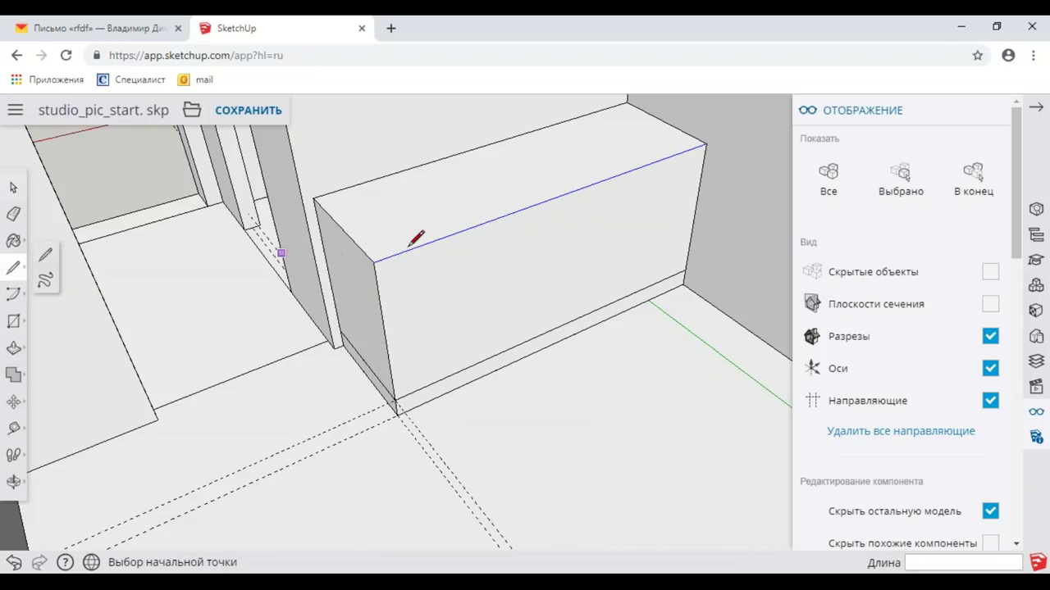
click(502, 215)
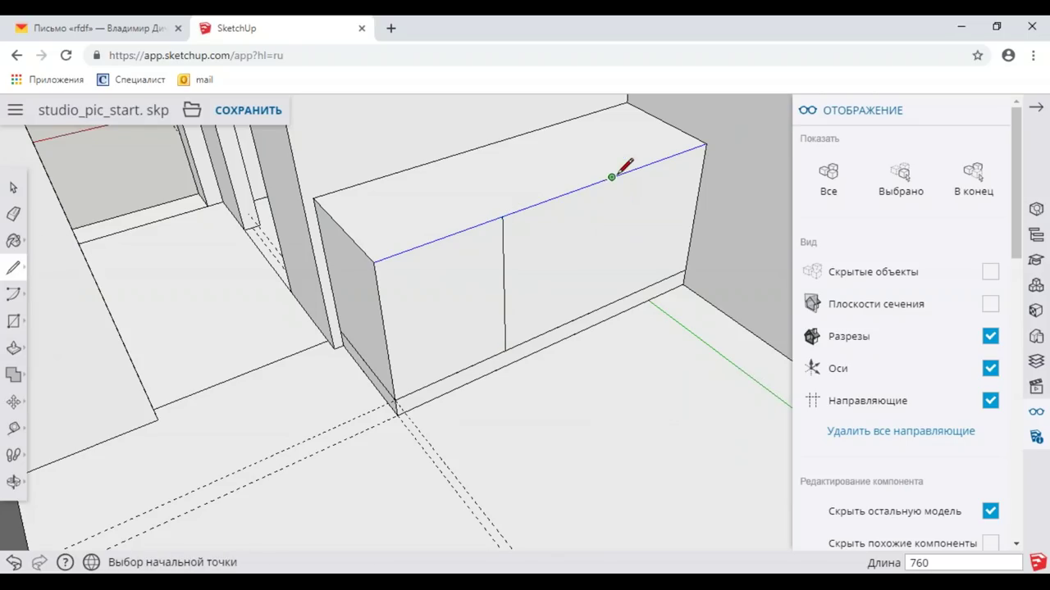
scroll(574, 287, down, 3)
scroll(562, 282, down, 3)
mouse_move(503, 335)
middle_down()
mouse_move(500, 321)
mouse_move(394, 328)
mouse_move(539, 316)
mouse_move(413, 335)
mouse_move(446, 334)
middle_up()
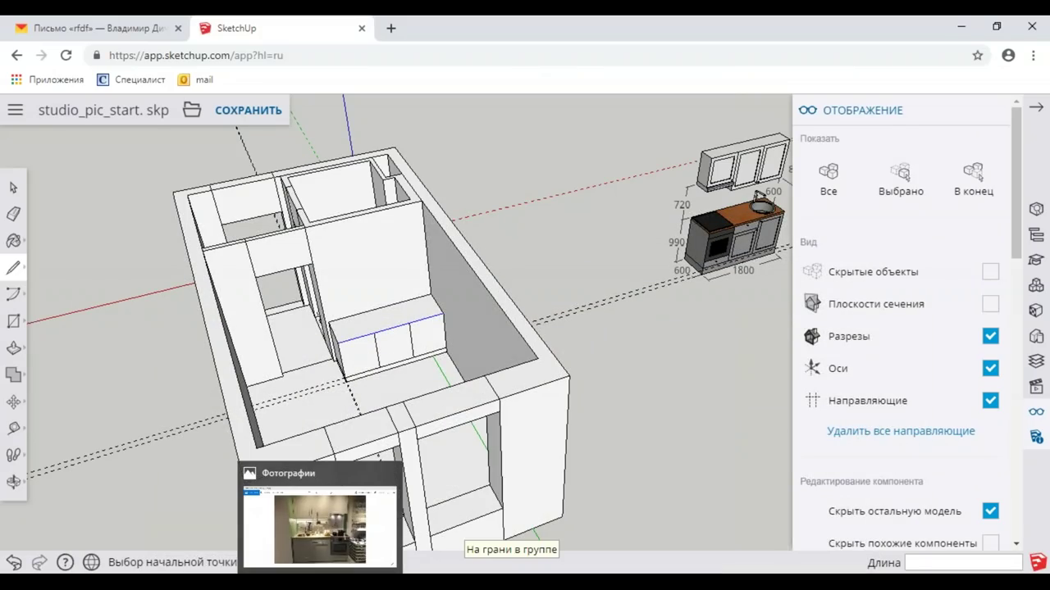
Step: Compare the model against the kitchen reference photo, ending on the photo
key(alt+Tab)
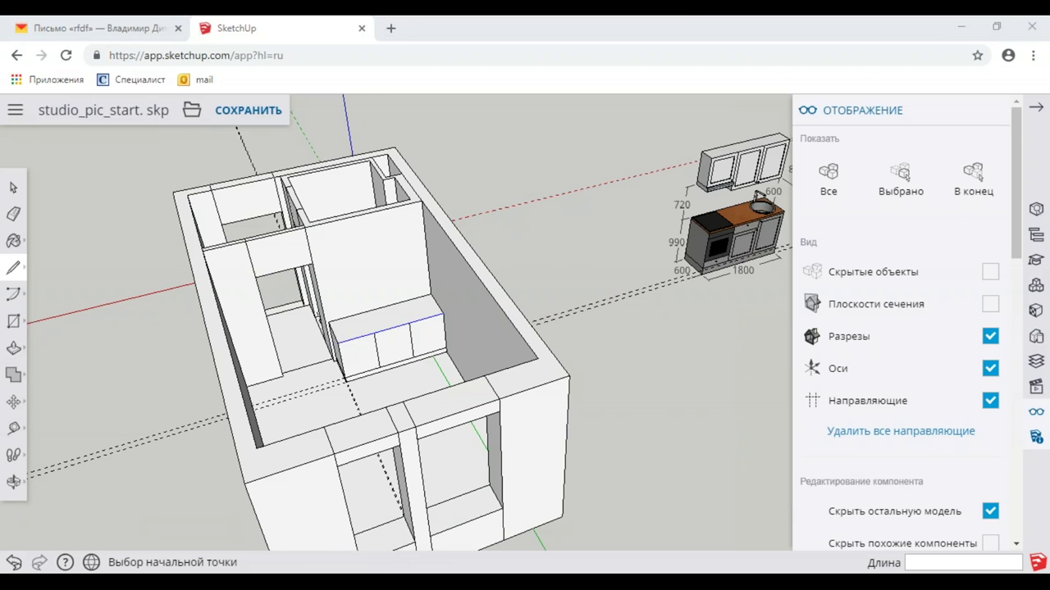
key(alt+Tab)
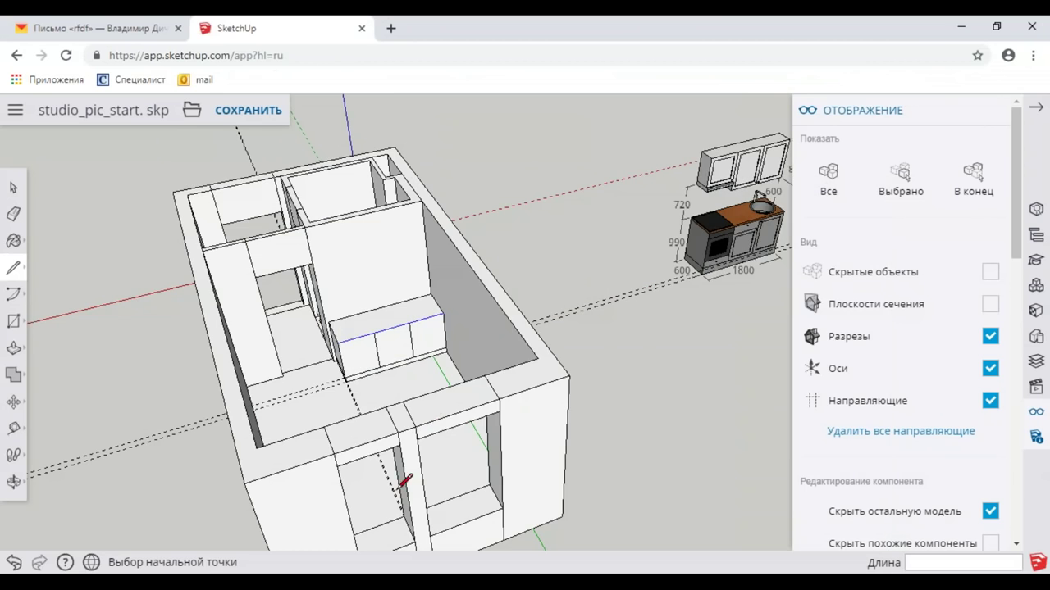
scroll(370, 352, up, 3)
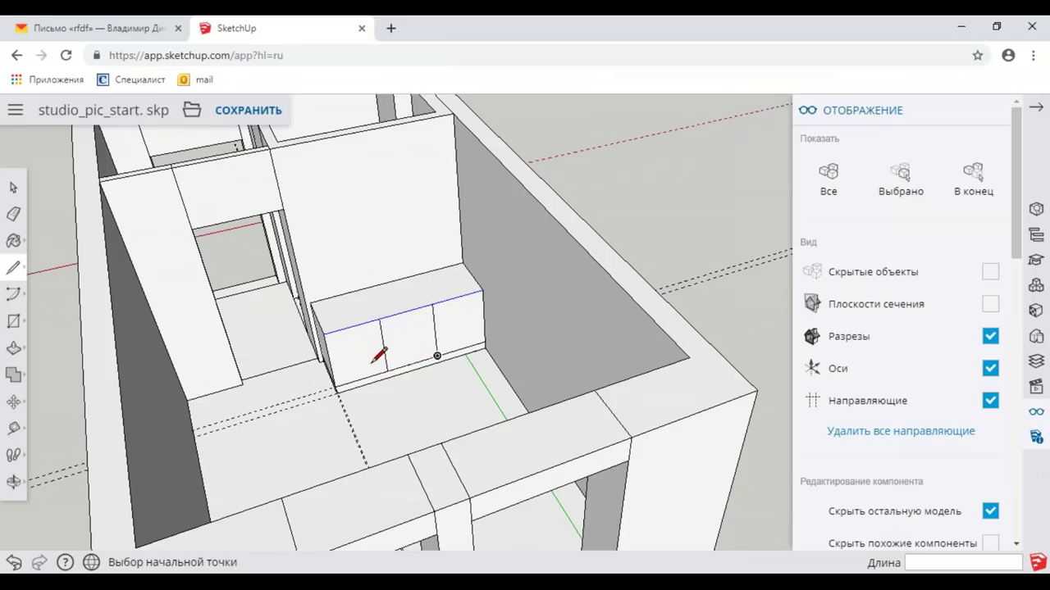
scroll(382, 358, down, 3)
key(alt+Tab)
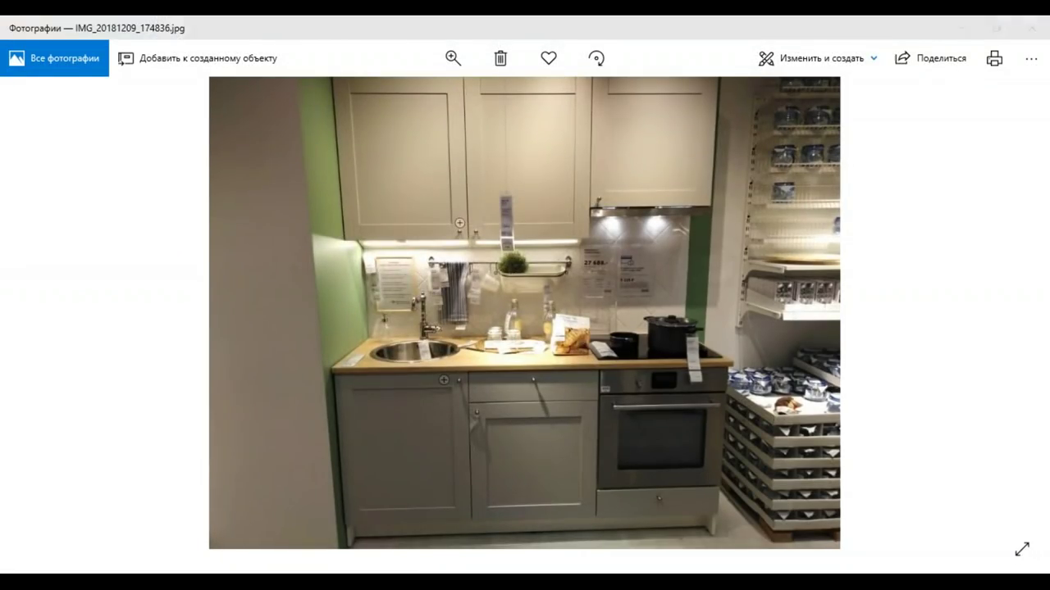
key(alt+Tab)
mouse_move(487, 330)
middle_down()
mouse_move(255, 349)
mouse_move(468, 317)
middle_up()
Step: Raise the cabinet's top face by 40 to form the countertop slab
scroll(251, 356, up, 2)
scroll(248, 360, up, 2)
scroll(466, 319, up, 2)
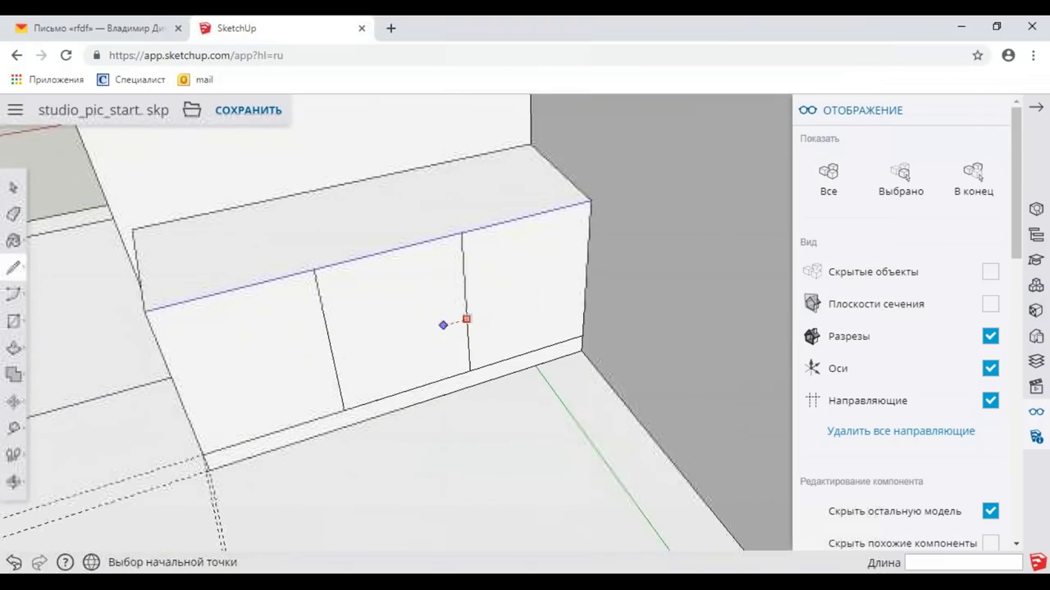
scroll(466, 319, down, 3)
middle_drag(539, 304, 590, 284)
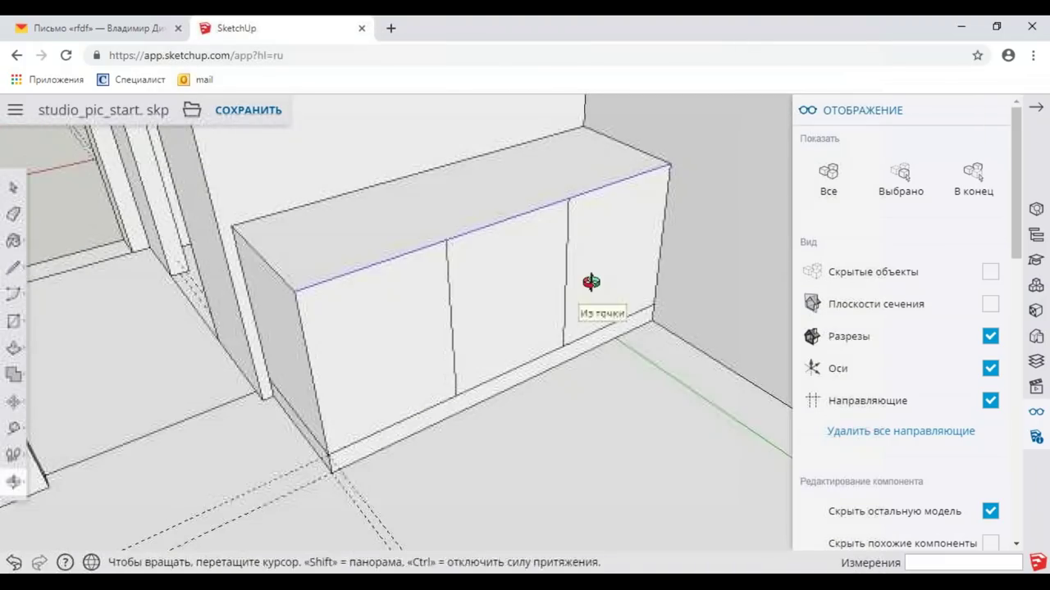
click(16, 349)
click(298, 289)
text(40)
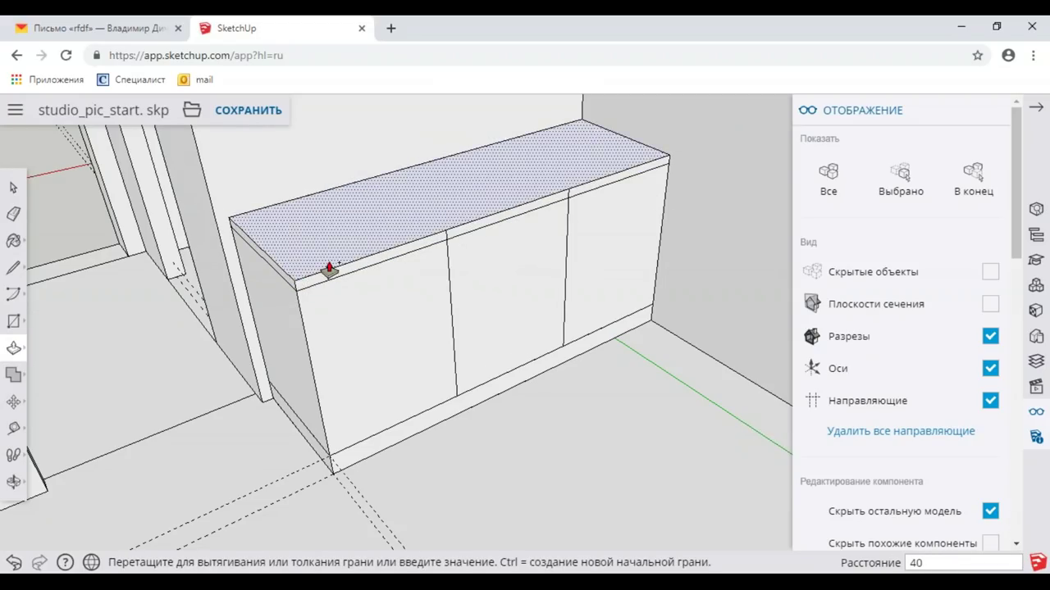
click(332, 268)
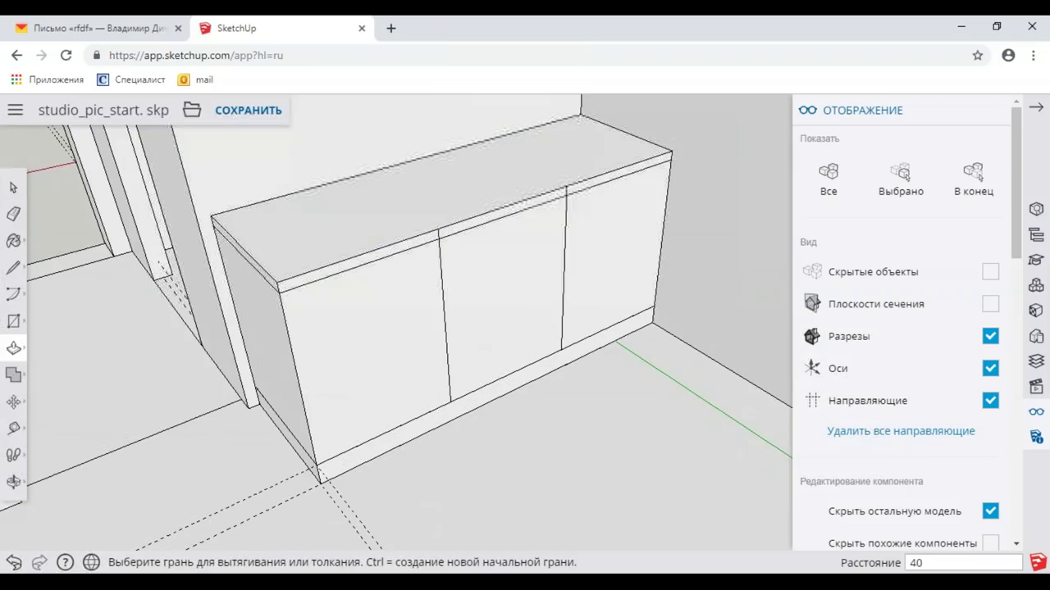
Step: Erase the leftover edge above the doors
click(18, 189)
scroll(442, 243, up, 2)
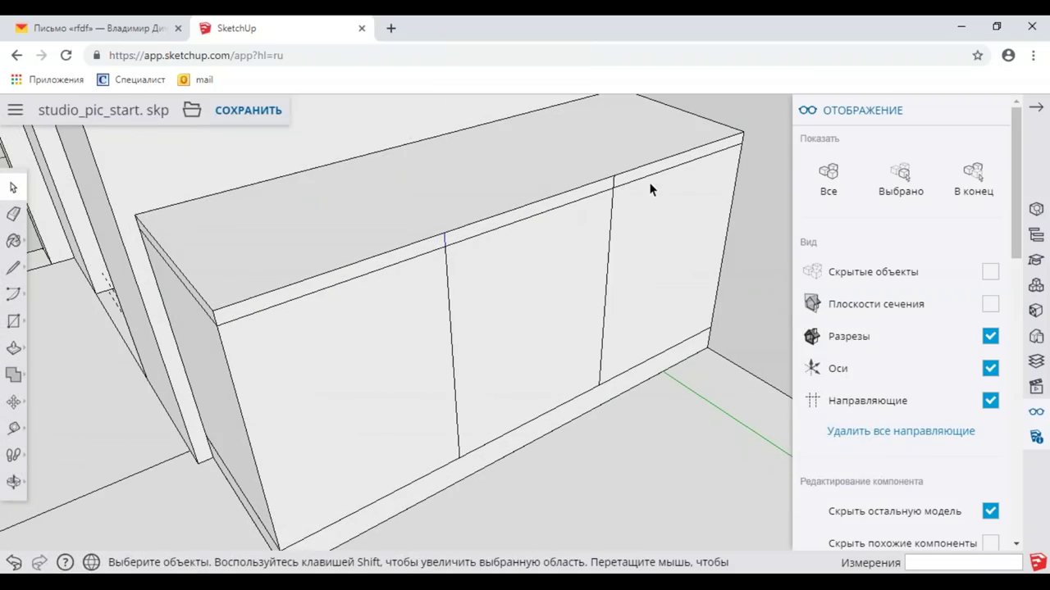
right_click(612, 181)
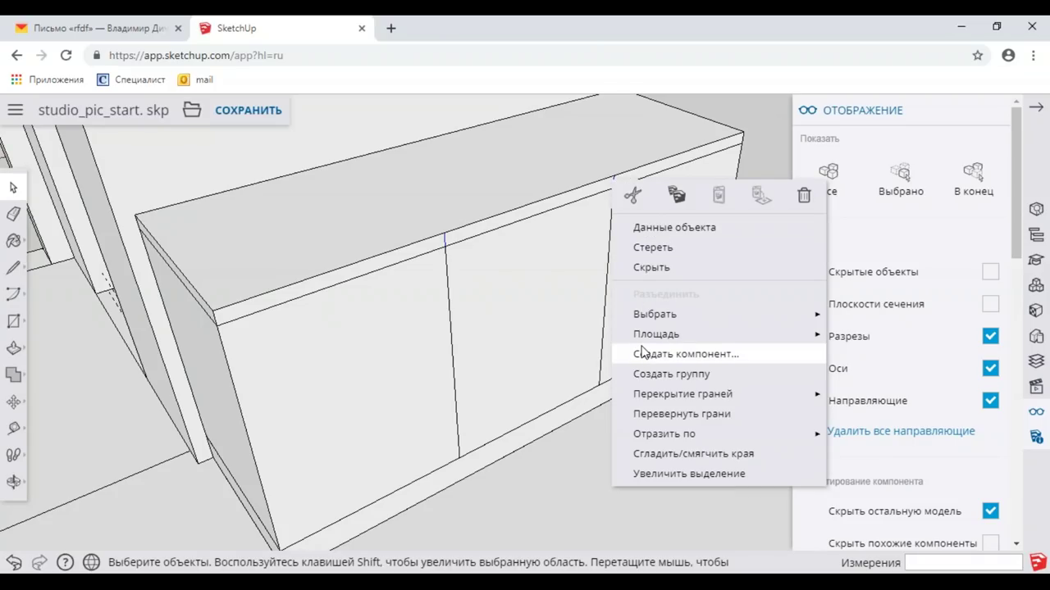
click(648, 248)
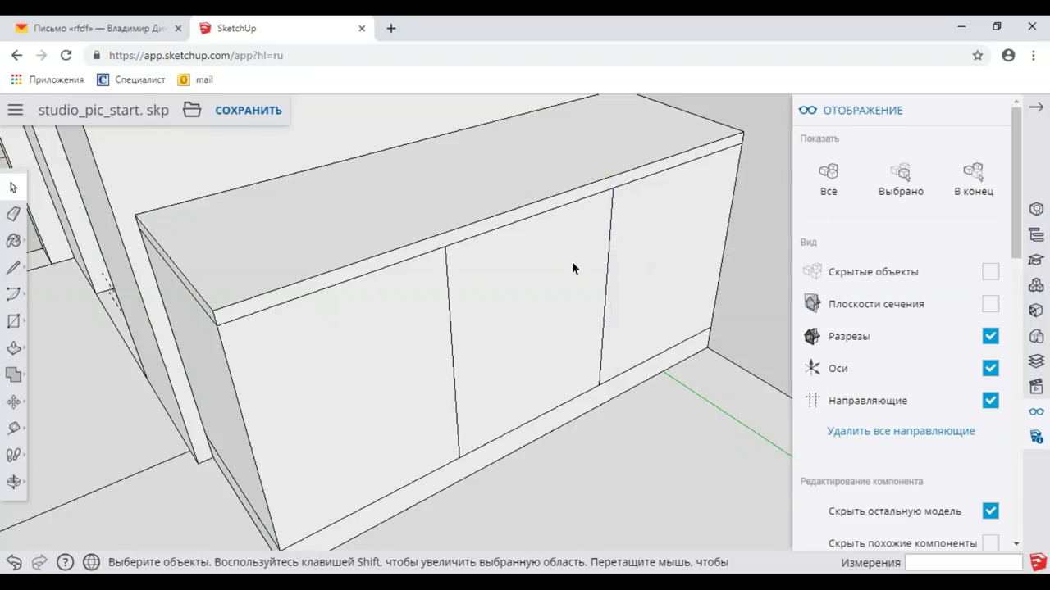
scroll(582, 271, down, 2)
mouse_move(528, 287)
middle_down()
mouse_move(574, 279)
mouse_move(525, 270)
mouse_move(420, 322)
middle_up()
scroll(575, 277, up, 2)
scroll(531, 287, up, 2)
scroll(433, 306, down, 1)
scroll(466, 302, down, 2)
scroll(519, 285, down, 2)
Step: Place guides across the doors, one from the door tops and one 150 above the plinth
scroll(576, 255, down, 3)
scroll(579, 261, down, 3)
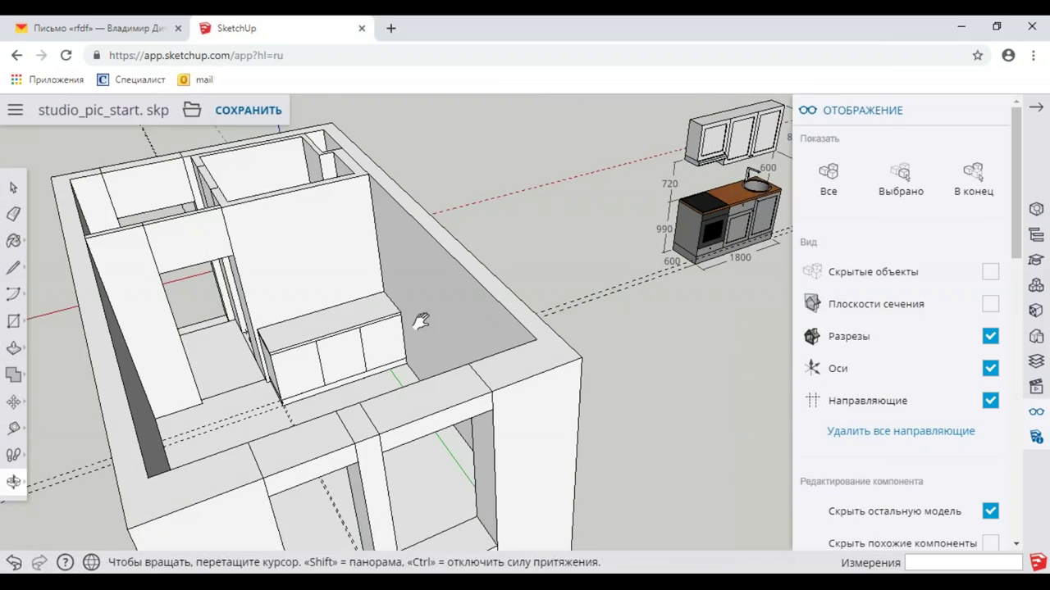
scroll(348, 343, up, 2)
scroll(353, 346, up, 2)
scroll(358, 352, up, 2)
mouse_move(343, 364)
middle_down()
mouse_move(435, 305)
mouse_move(429, 244)
middle_up()
key(t)
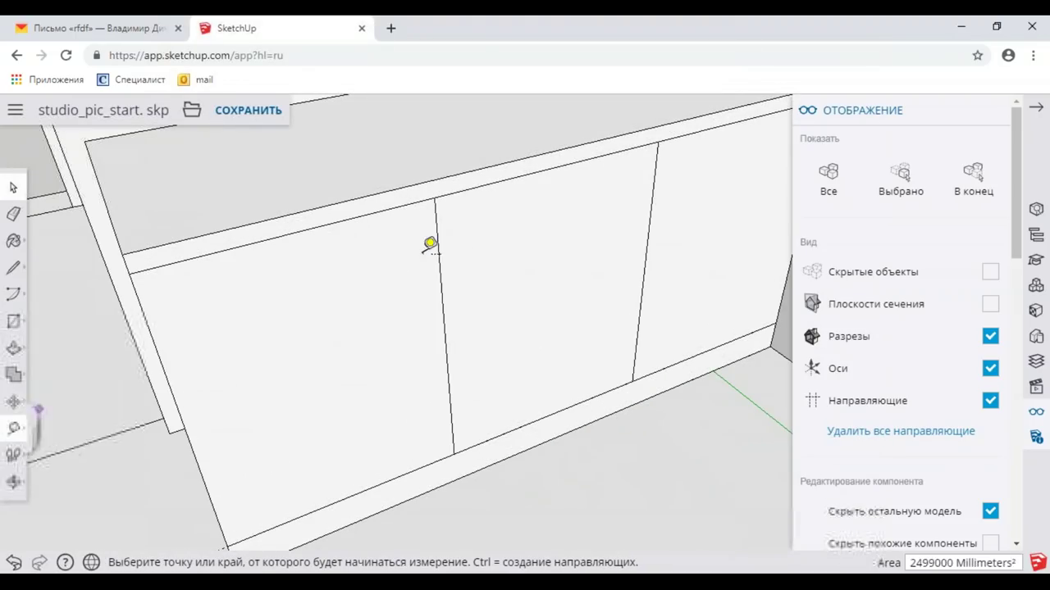
click(466, 189)
text(150)
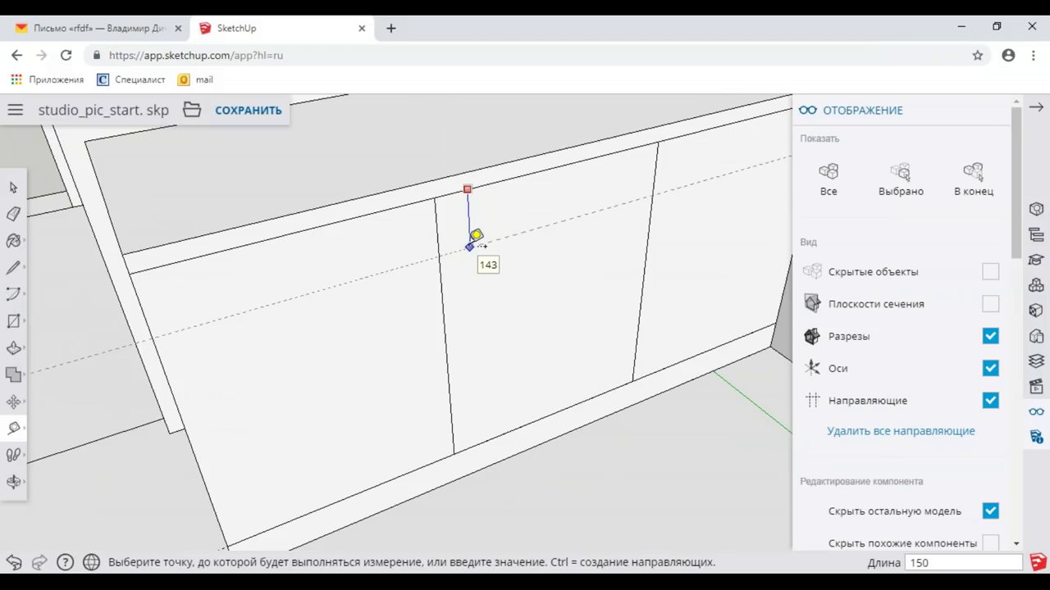
click(470, 245)
mouse_move(472, 246)
middle_down()
mouse_move(485, 298)
mouse_move(471, 311)
middle_up()
click(442, 386)
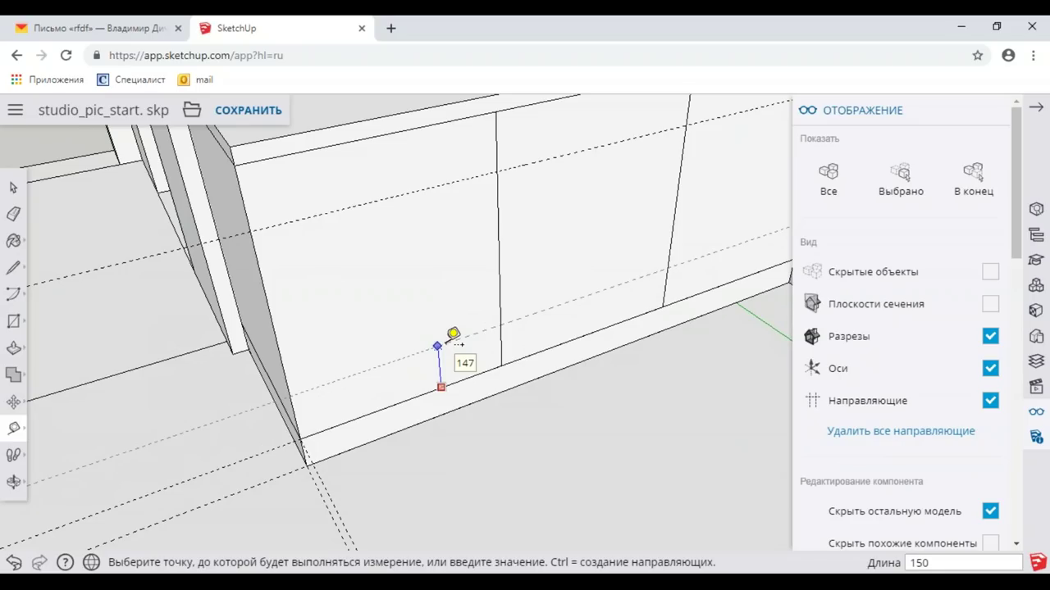
click(454, 336)
mouse_move(470, 312)
middle_down()
mouse_move(497, 282)
mouse_move(492, 298)
middle_up()
Step: Orbit to a closer side view and place a guide down from the cabinet's top edge
click(13, 267)
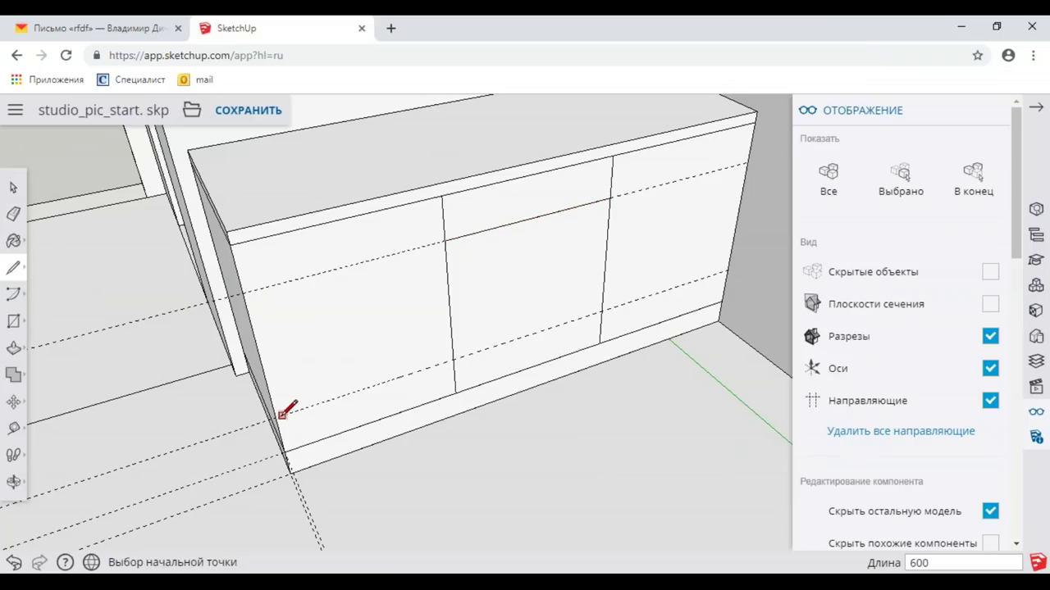
scroll(467, 312, down, 3)
scroll(550, 293, down, 3)
mouse_move(550, 293)
middle_down()
mouse_move(373, 335)
mouse_move(468, 328)
mouse_move(147, 363)
mouse_move(288, 344)
middle_up()
scroll(530, 317, down, 3)
key(l)
scroll(429, 352, up, 3)
scroll(476, 328, up, 2)
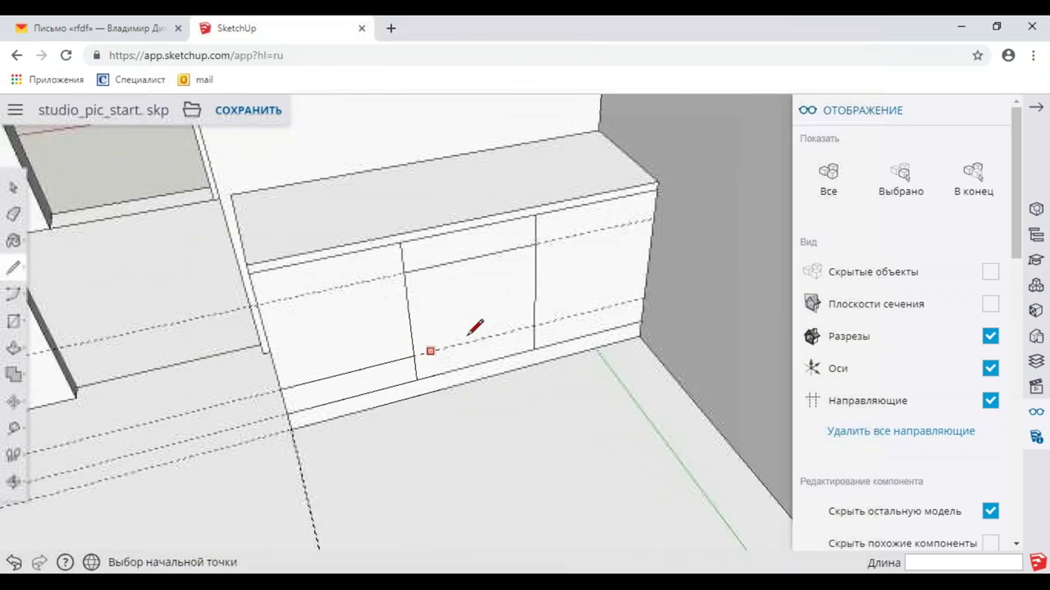
scroll(470, 333, down, 3)
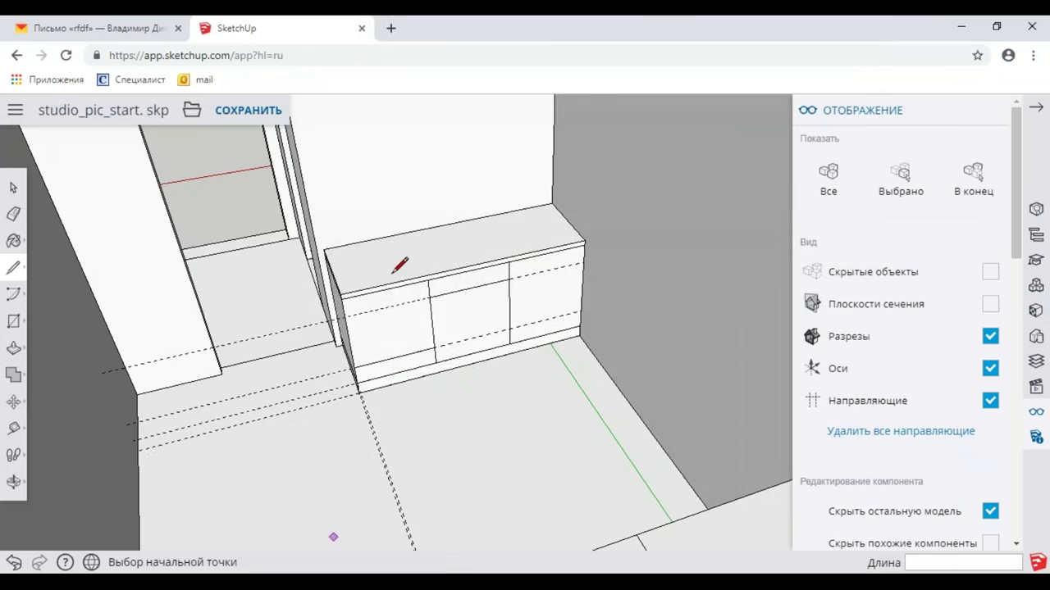
scroll(415, 334, up, 2)
scroll(416, 350, up, 2)
middle_drag(416, 350, 528, 215)
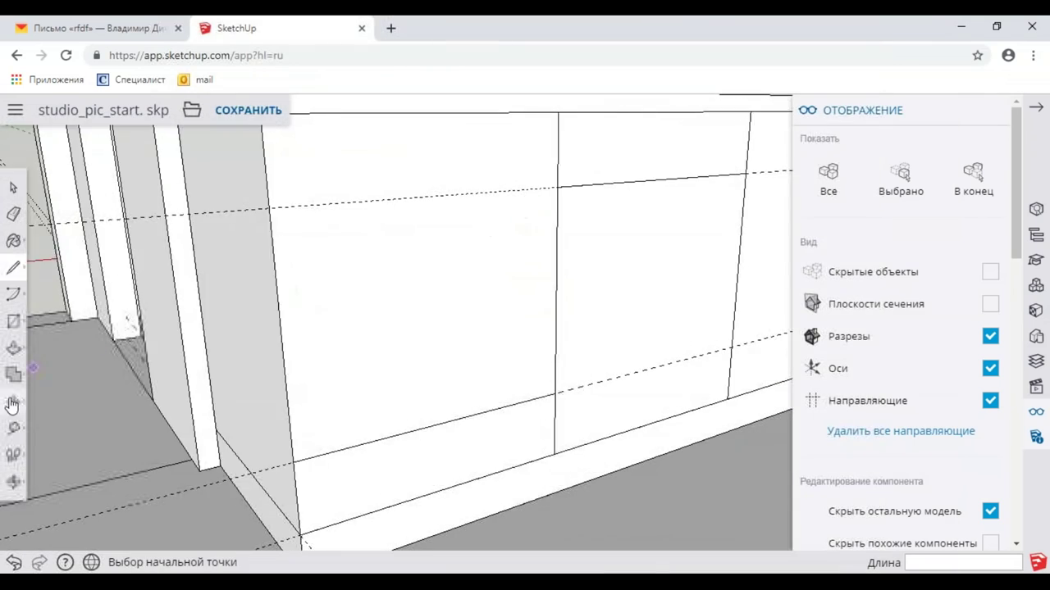
click(13, 427)
middle_drag(375, 199, 410, 235)
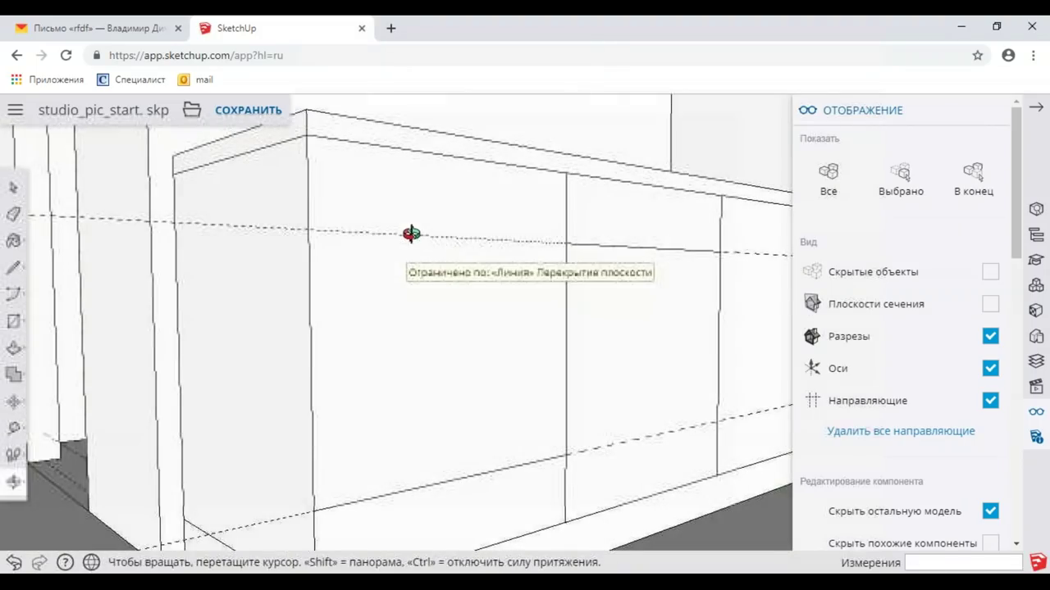
click(381, 145)
text(120)
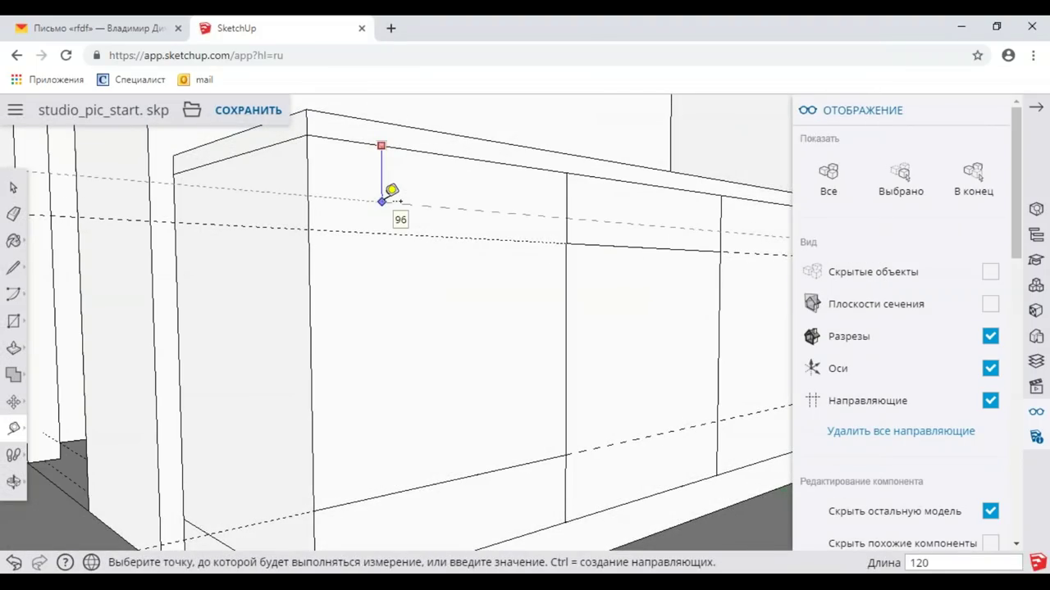
middle_drag(391, 190, 363, 244)
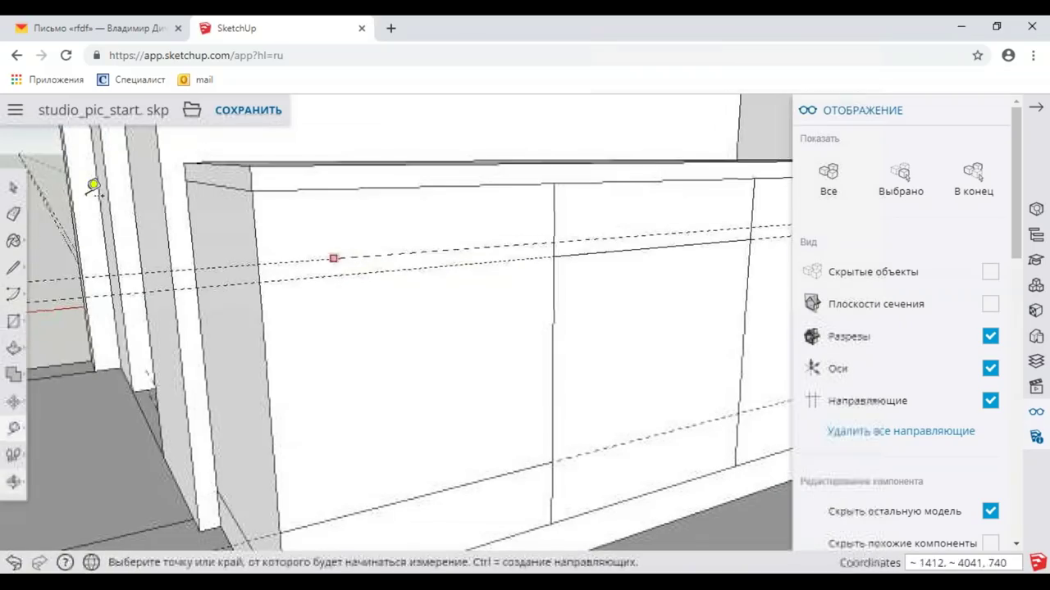
Step: Draw a horizontal line across the upper cabinet front along the guide, marking a drawer strip
key(l)
click(258, 264)
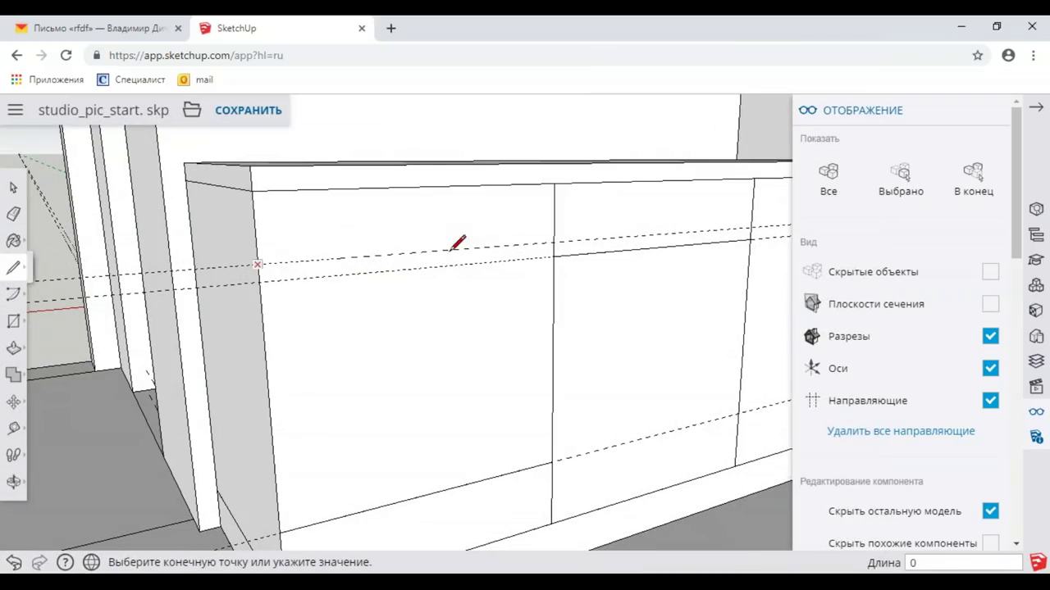
click(554, 241)
scroll(468, 243, down, 2)
scroll(538, 251, down, 2)
mouse_move(539, 251)
middle_down()
mouse_move(469, 312)
mouse_move(459, 345)
middle_up()
scroll(459, 344, up, 3)
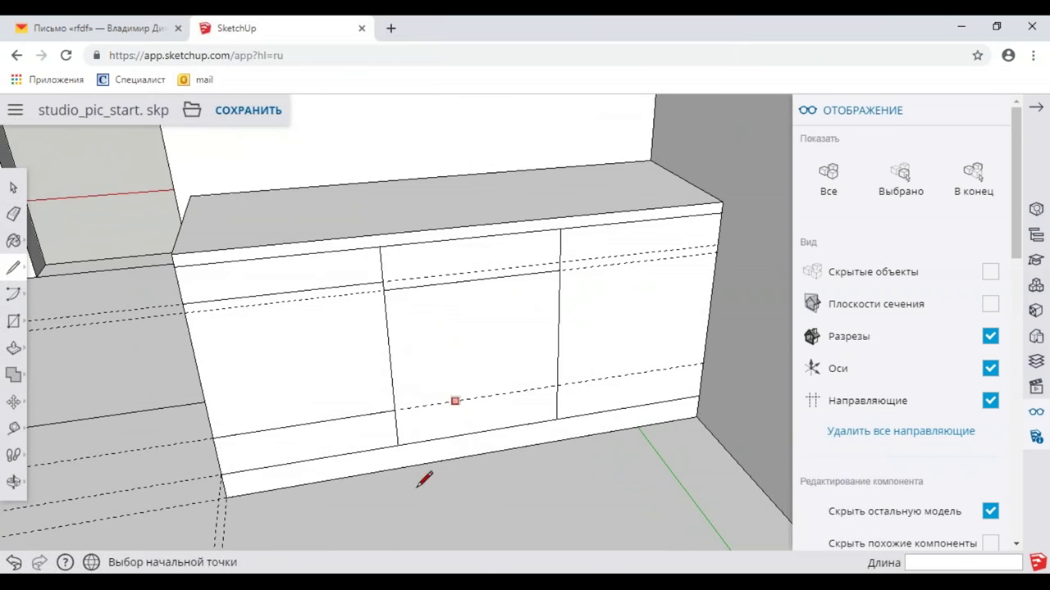
Step: Check the kitchen reference photo, then orbit closer to the cabinet front
key(alt+Tab)
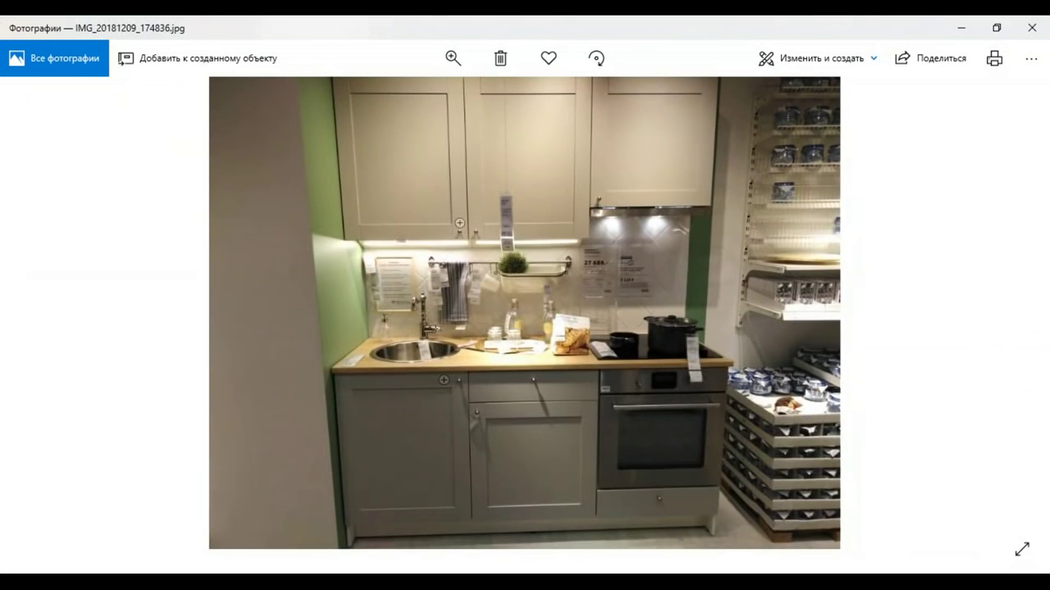
key(alt+Tab)
middle_drag(369, 369, 484, 333)
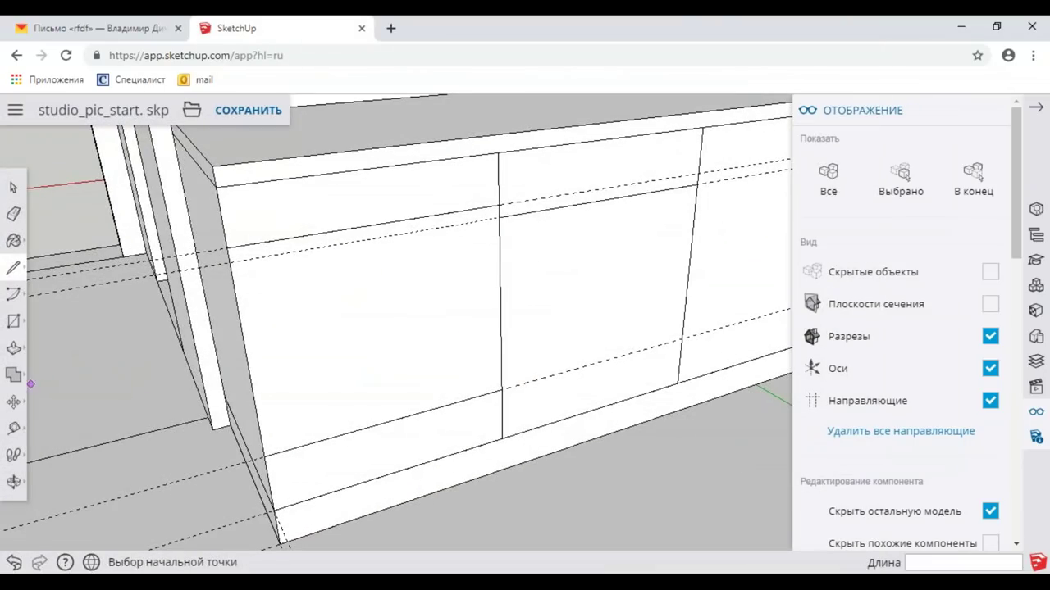
Step: Offset the left door's front face inward to create an inset frame outline
click(13, 188)
click(317, 293)
middle_drag(312, 299, 389, 304)
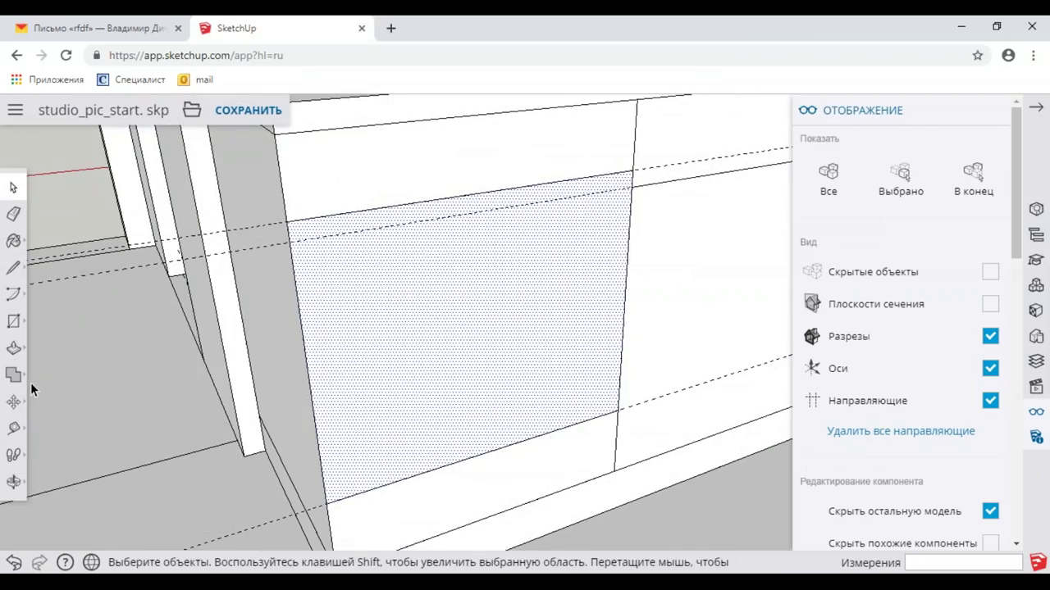
click(13, 349)
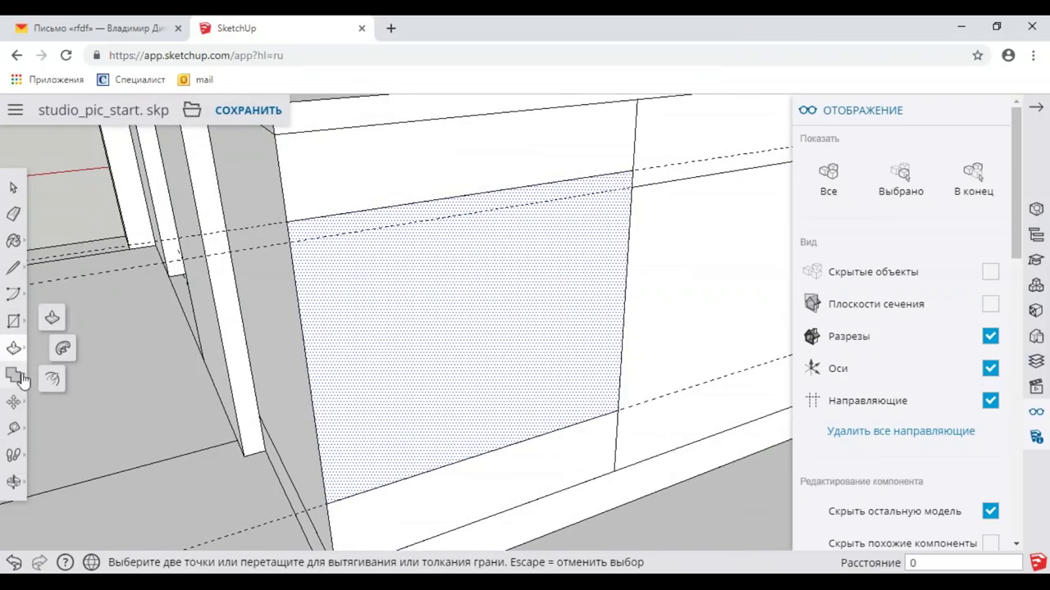
click(52, 378)
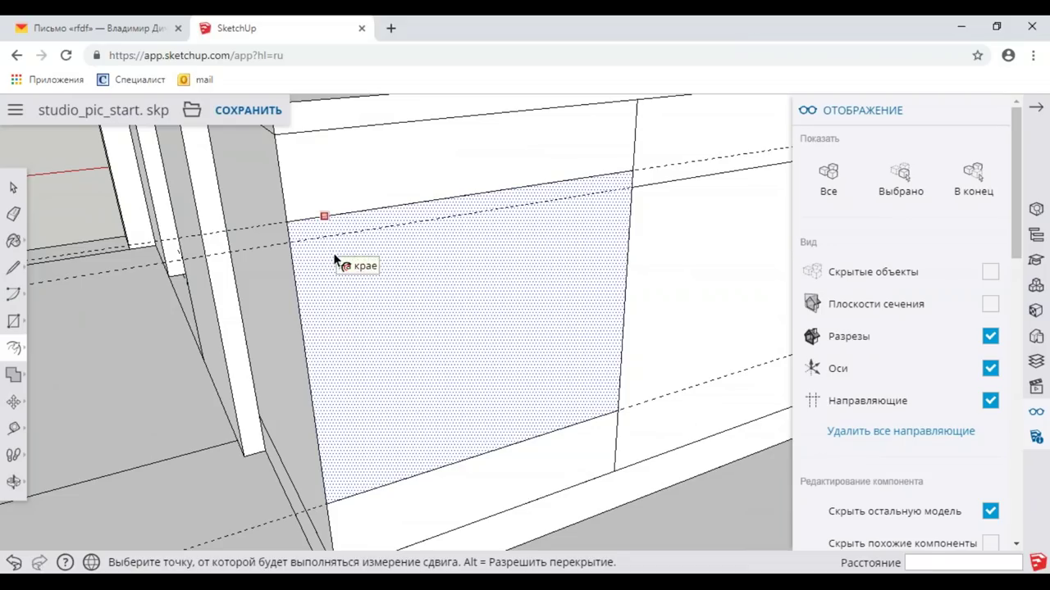
click(334, 256)
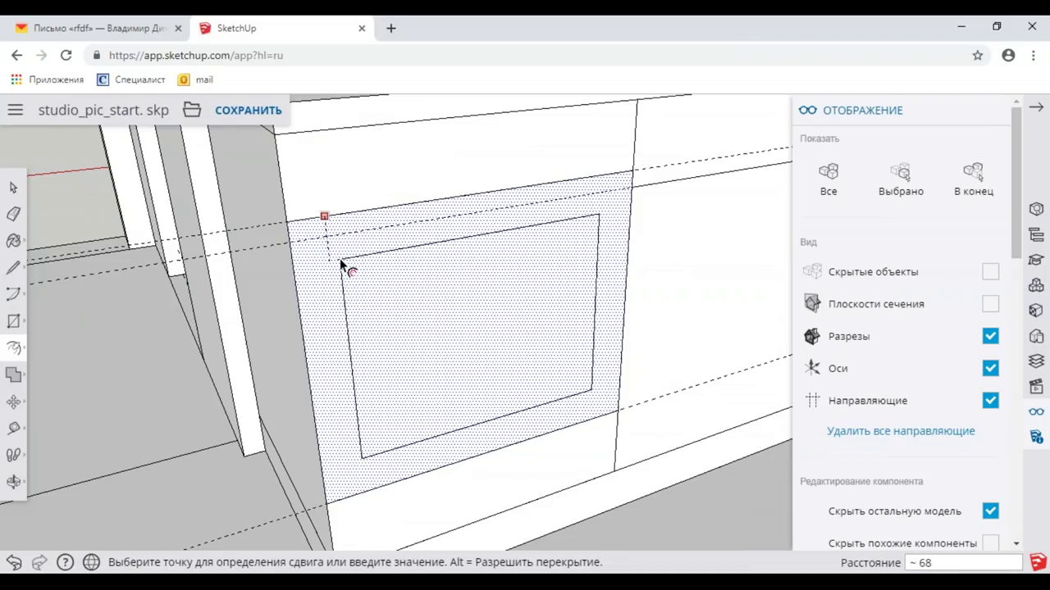
text(60)
key(Return)
Step: Zoom out and orbit around the cabinet front to check the framed left door
scroll(339, 259, down, 1)
scroll(365, 266, down, 2)
scroll(385, 275, down, 2)
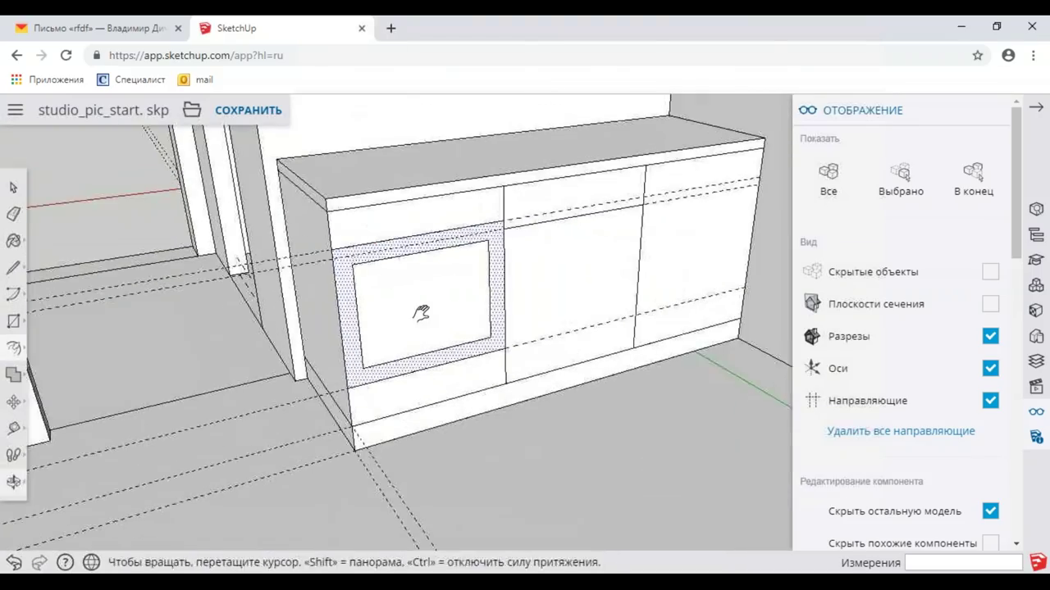
middle_drag(421, 309, 441, 356)
scroll(483, 328, down, 1)
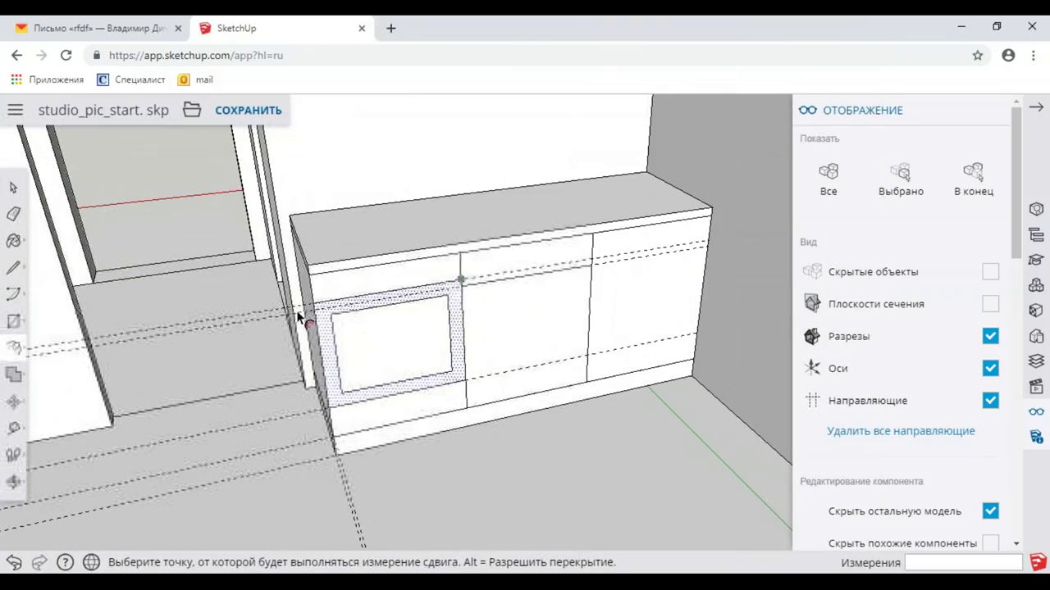
mouse_move(483, 307)
middle_down()
mouse_move(561, 304)
mouse_move(321, 364)
middle_up()
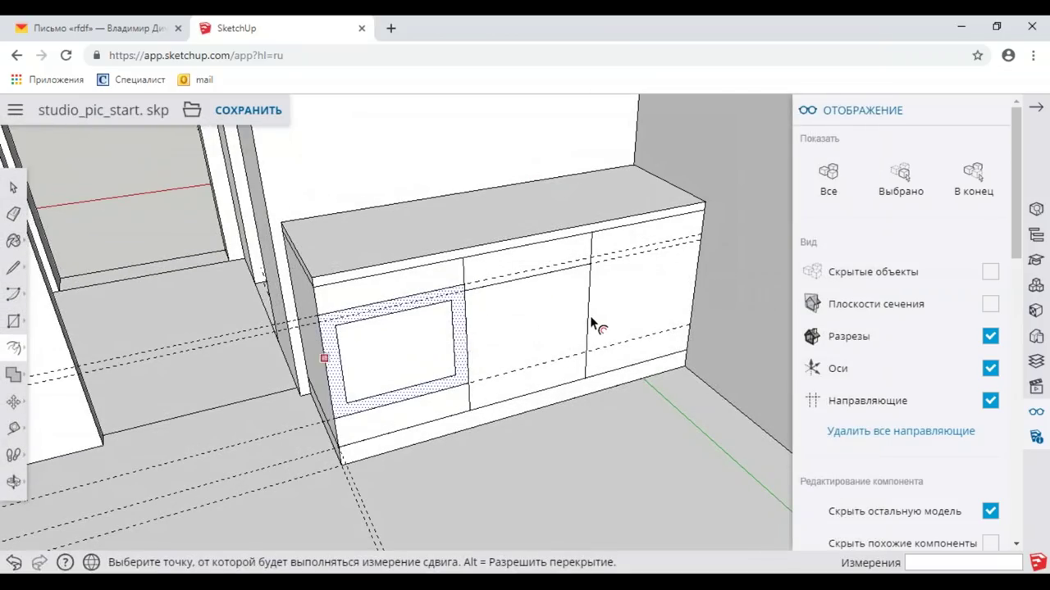
scroll(574, 318, up, 1)
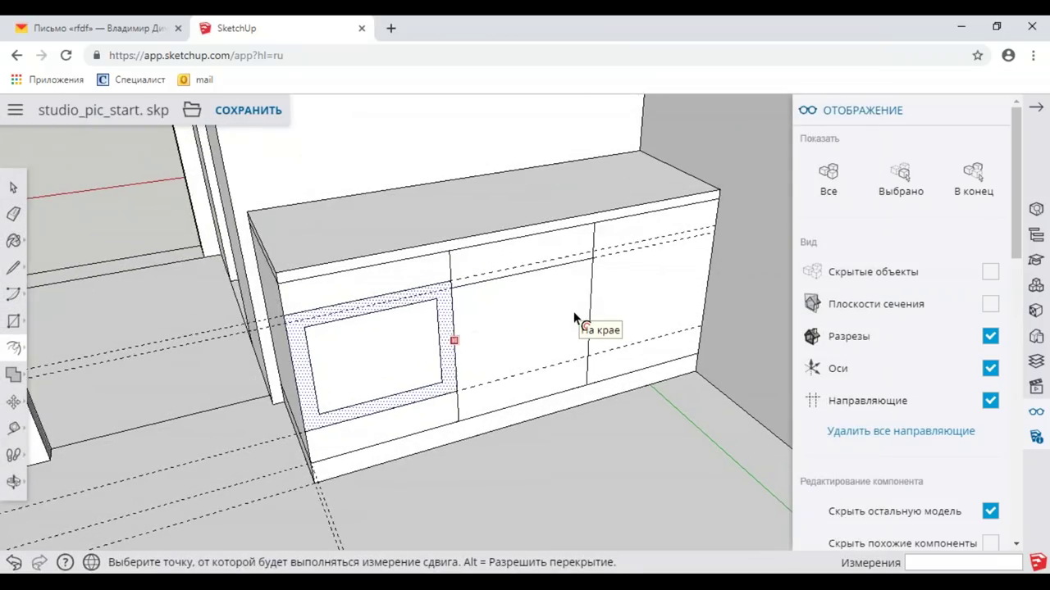
mouse_move(564, 321)
middle_down()
mouse_move(410, 323)
mouse_move(607, 314)
mouse_move(492, 336)
middle_up()
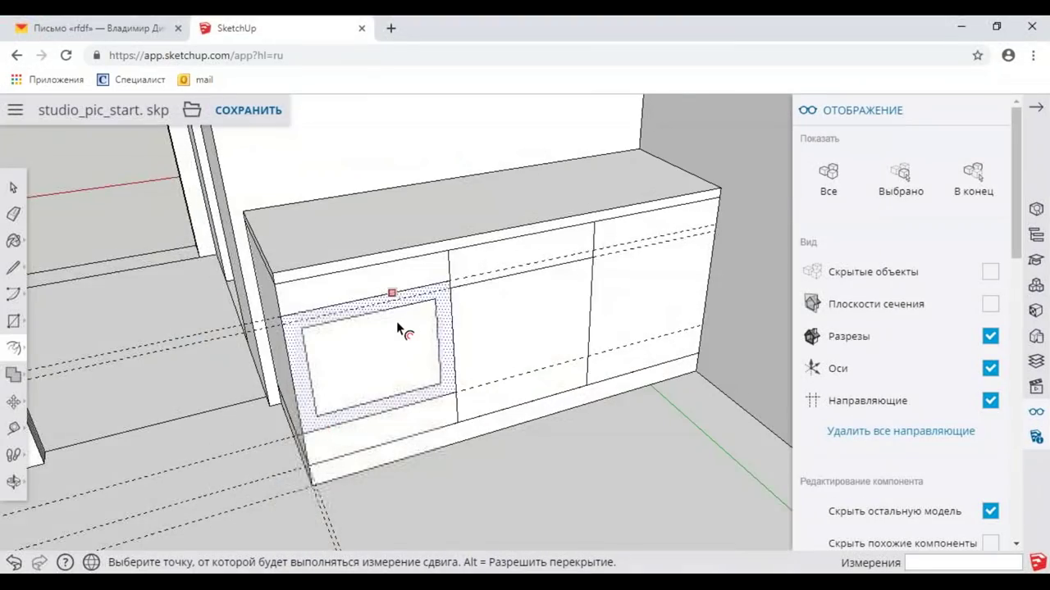
Step: Compare against kitchen photo IMG_20181209_174836.jpg, then zoom back into the SketchUp cabinet
scroll(396, 321, up, 2)
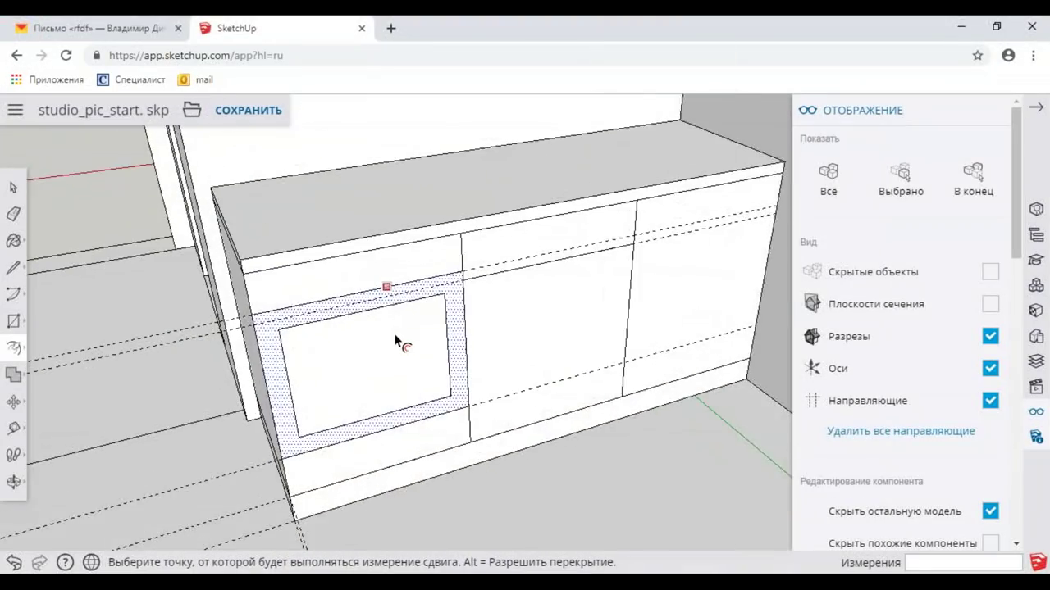
Step: Select the whole base cabinet, including countertop and doors, and make it one group
scroll(422, 353, up, 2)
scroll(422, 353, down, 3)
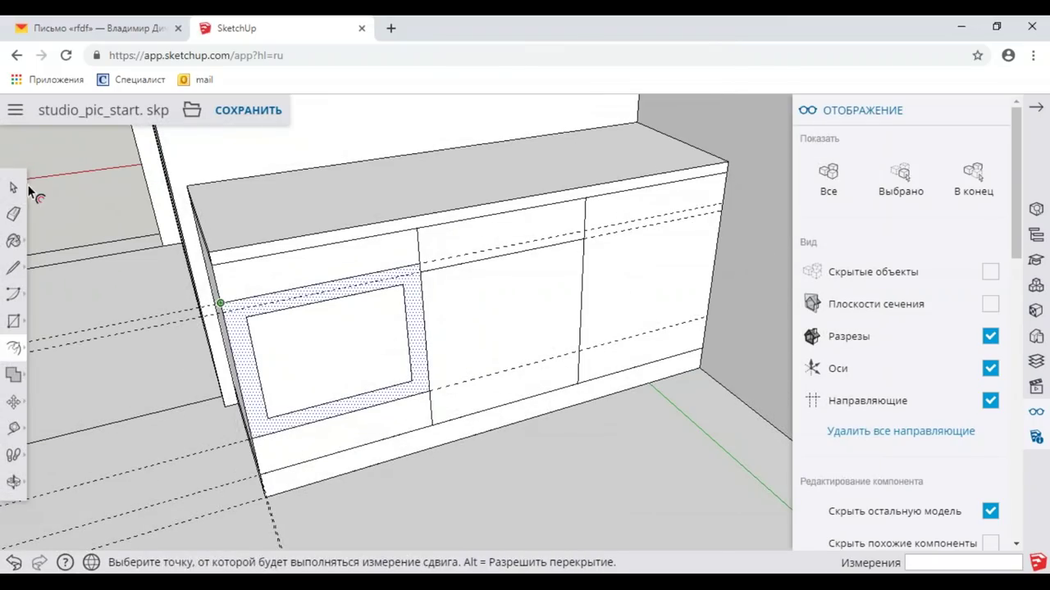
click(13, 187)
triple_click(350, 209)
right_click(350, 209)
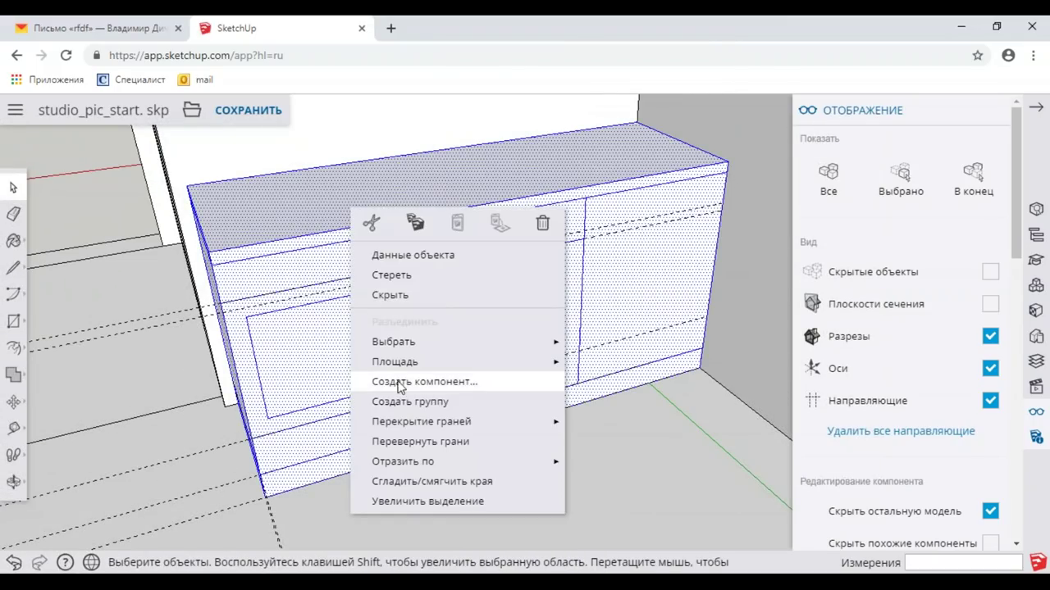
click(401, 401)
mouse_move(437, 336)
middle_down()
mouse_move(509, 379)
mouse_move(487, 340)
mouse_move(459, 353)
middle_up()
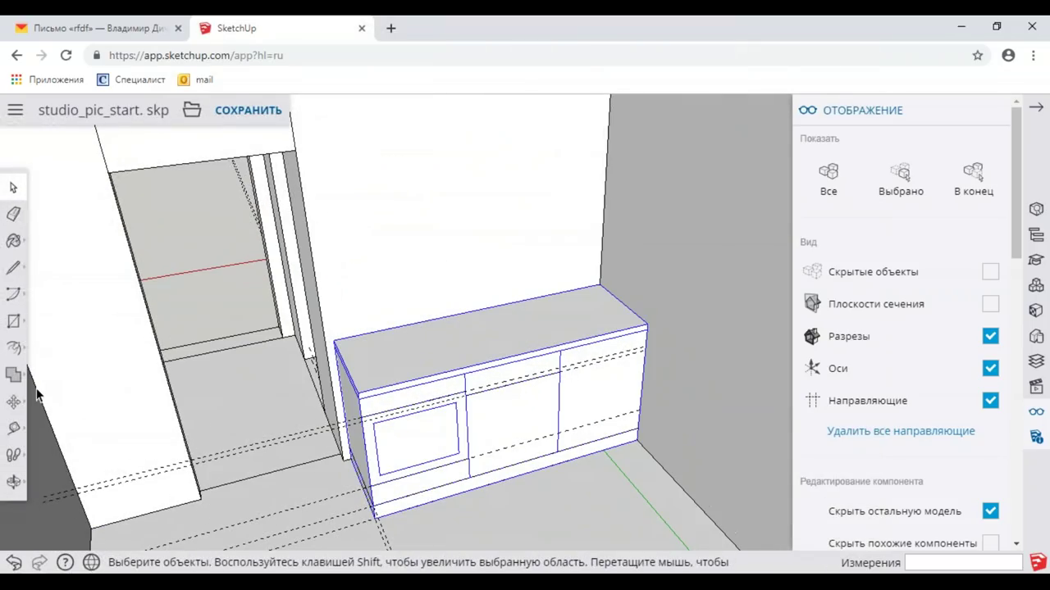
click(16, 430)
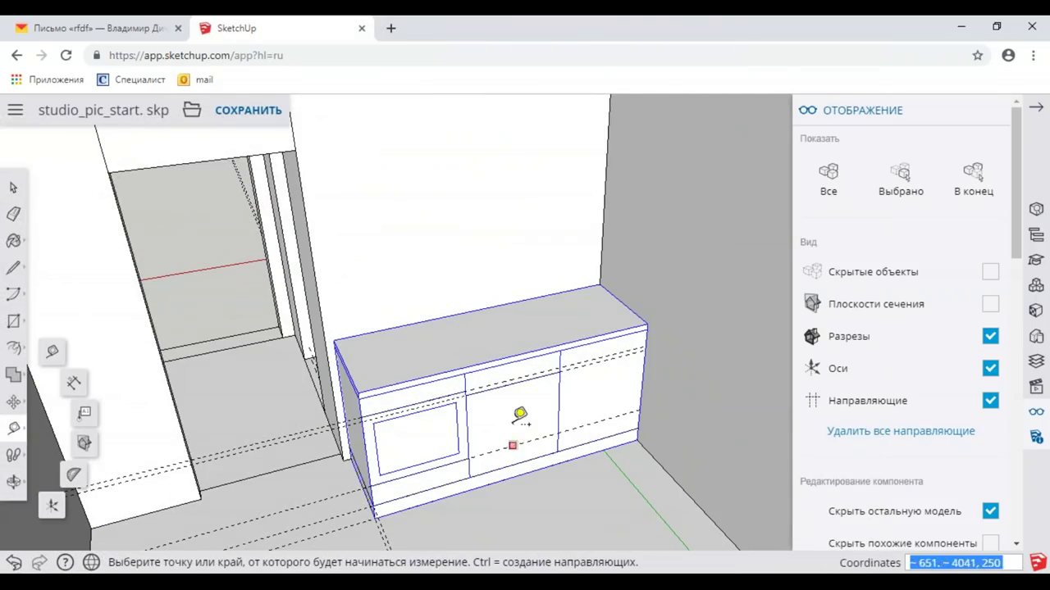
Step: Place a Tape Measure guide 1800 up the wall above the base cabinet
scroll(511, 416, down, 2)
middle_drag(555, 342, 534, 339)
click(489, 333)
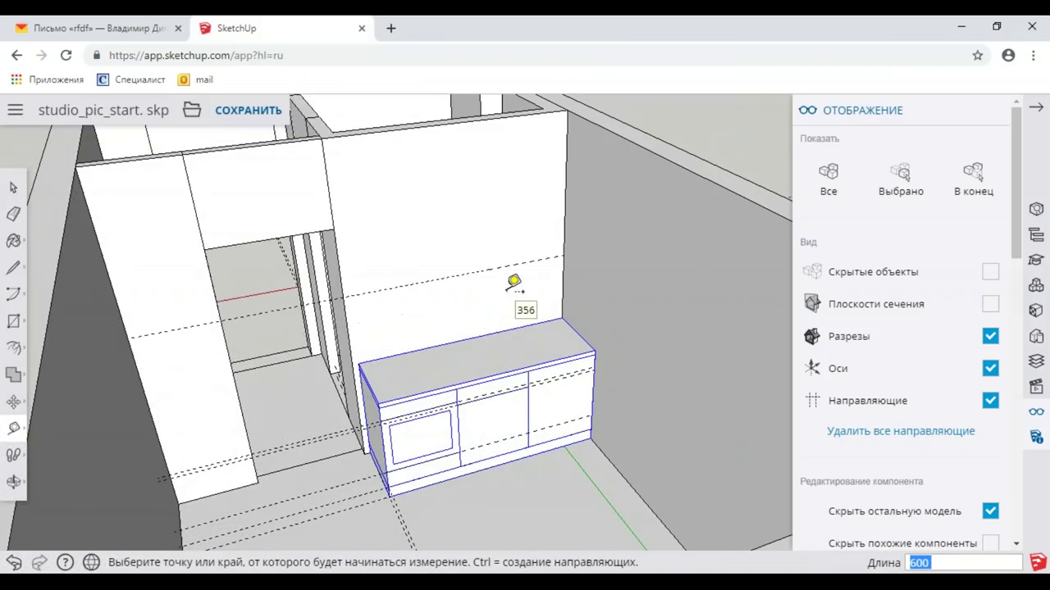
key(Escape)
scroll(513, 279, up, 2)
scroll(511, 287, up, 2)
mouse_move(511, 286)
middle_down()
mouse_move(550, 258)
mouse_move(614, 243)
middle_up()
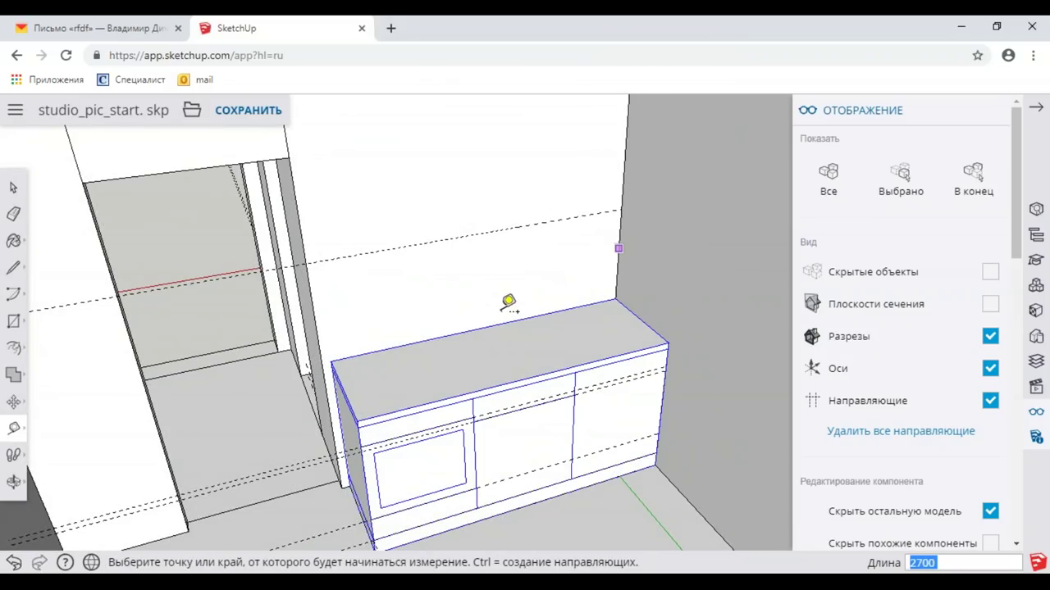
click(619, 233)
click(343, 351)
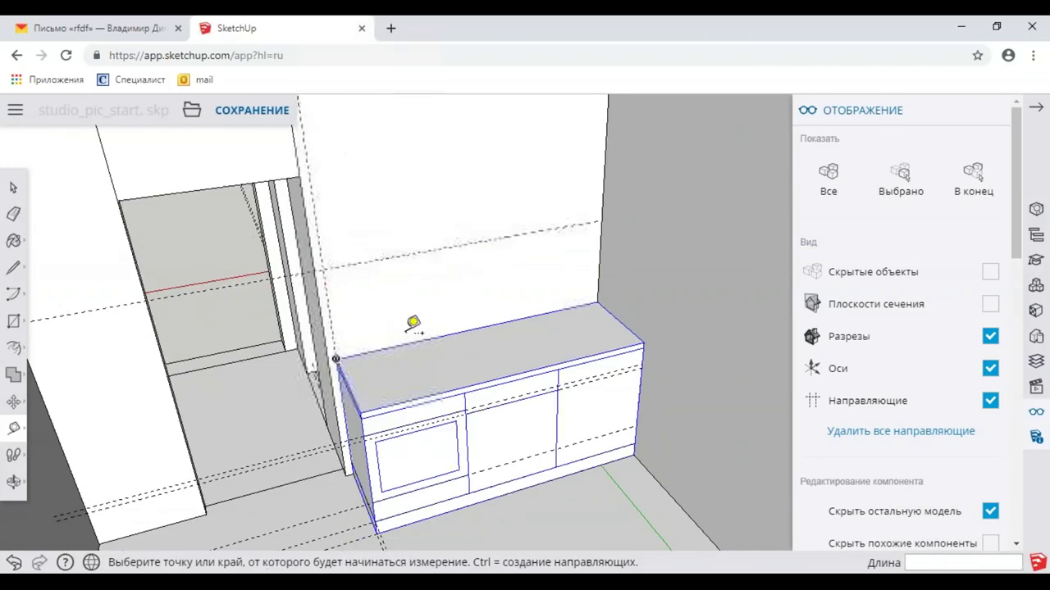
middle_drag(412, 323, 424, 352)
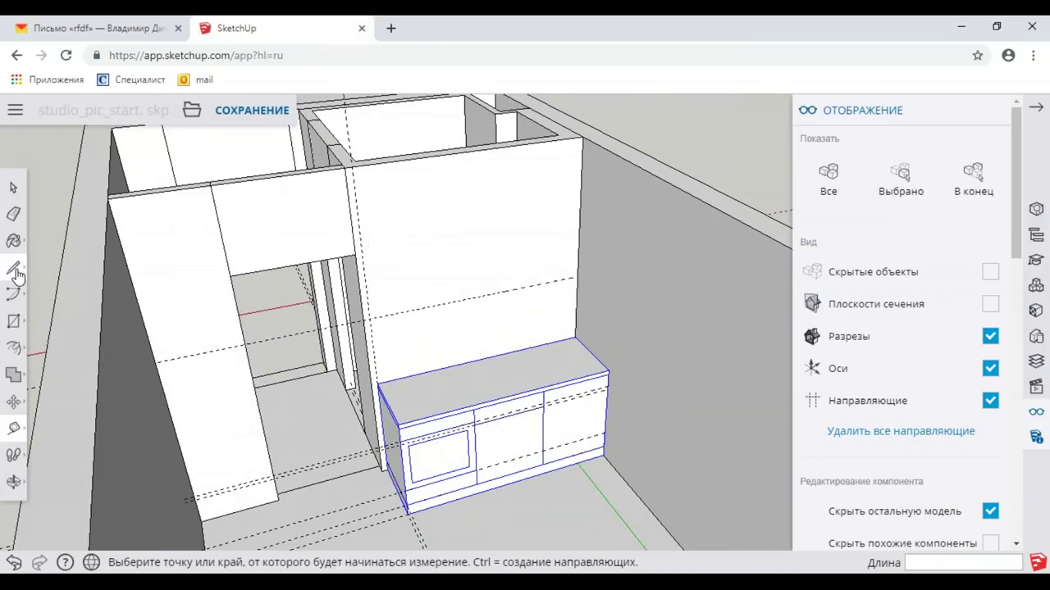
Step: Check the kitchen reference photo, then return to the SketchUp model
click(13, 267)
click(495, 566)
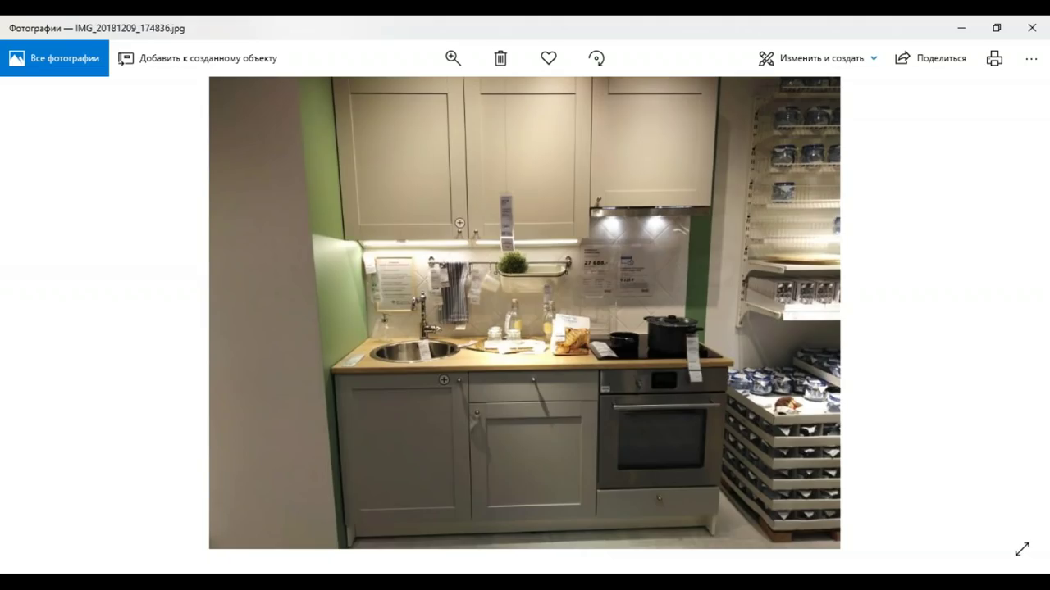
key(alt+Tab)
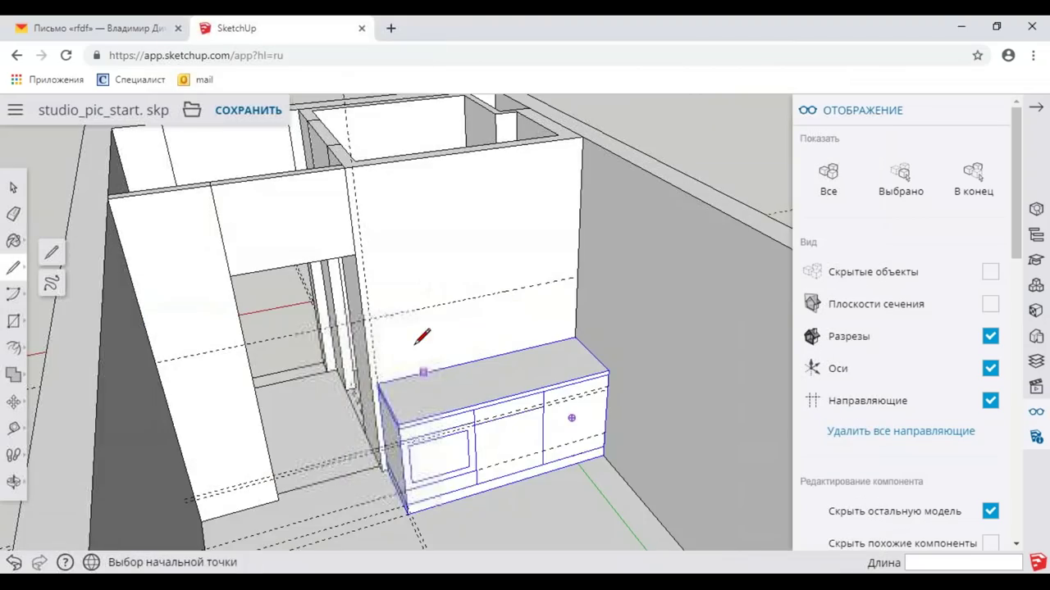
Step: Draw lines along the guides to close a rectangular wall face above the base cabinet
scroll(429, 340, up, 3)
click(610, 266)
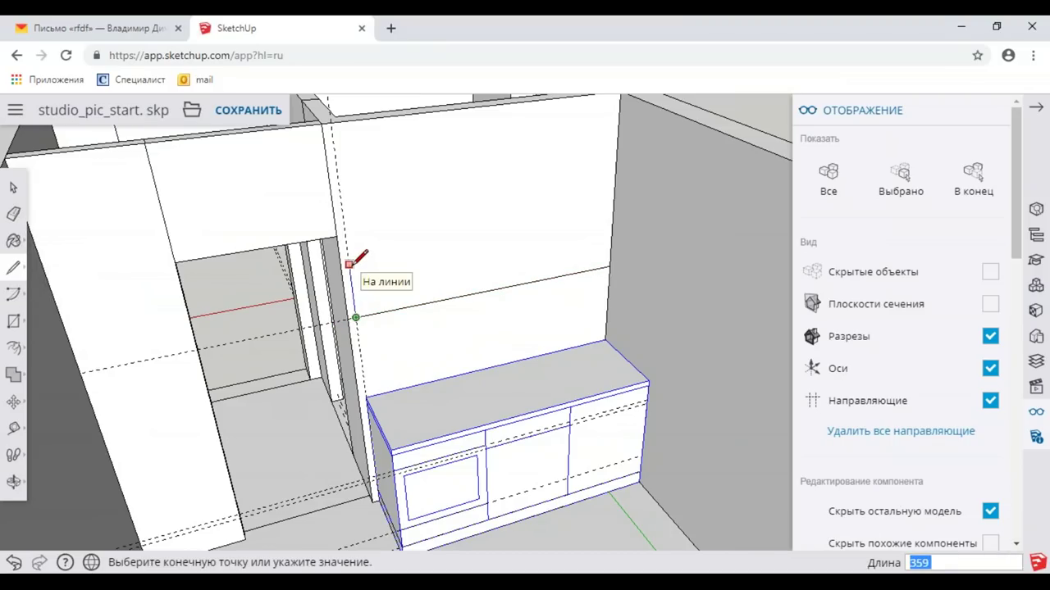
click(340, 193)
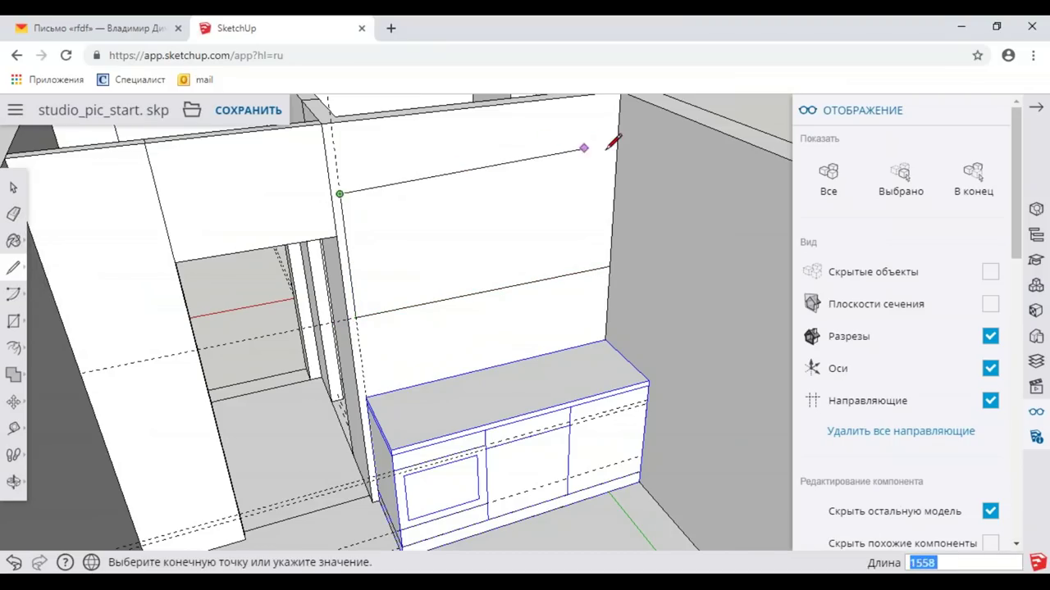
click(610, 264)
scroll(565, 238, down, 3)
scroll(565, 230, up, 2)
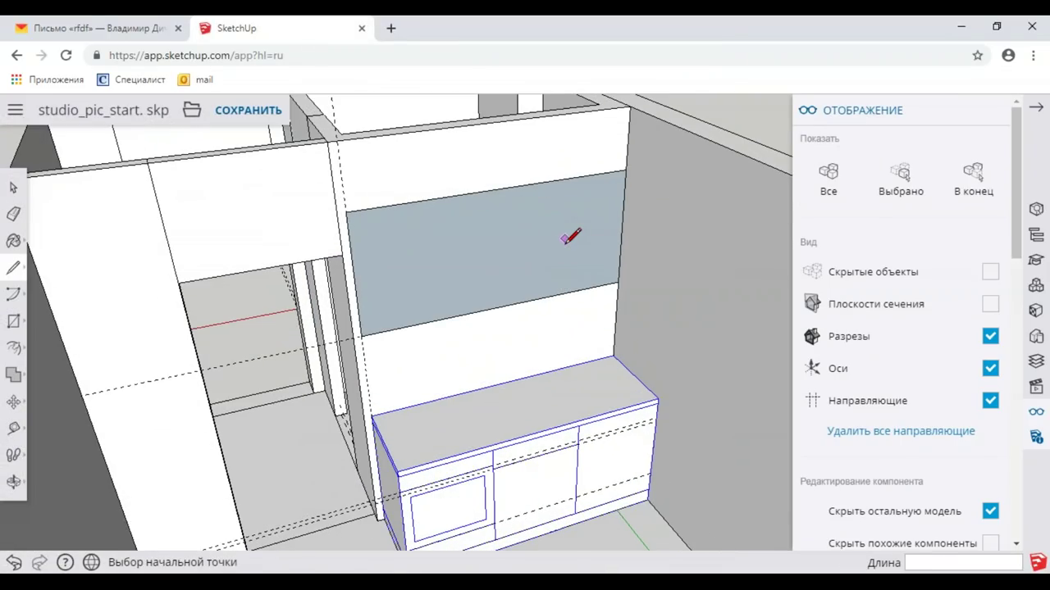
middle_drag(552, 246, 351, 174)
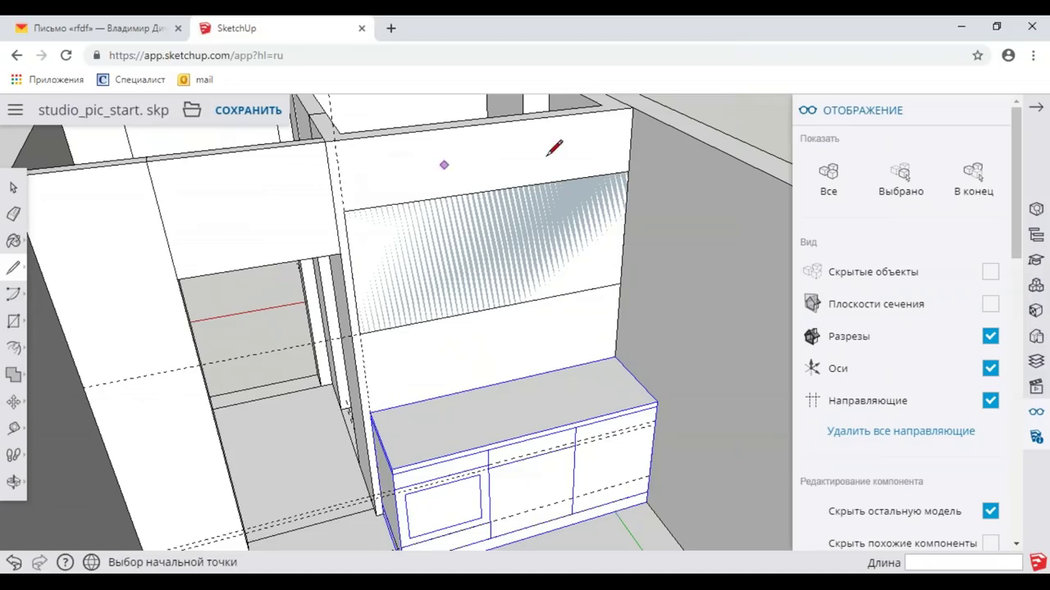
mouse_move(625, 146)
middle_down()
mouse_move(574, 213)
mouse_move(569, 241)
mouse_move(590, 230)
middle_up()
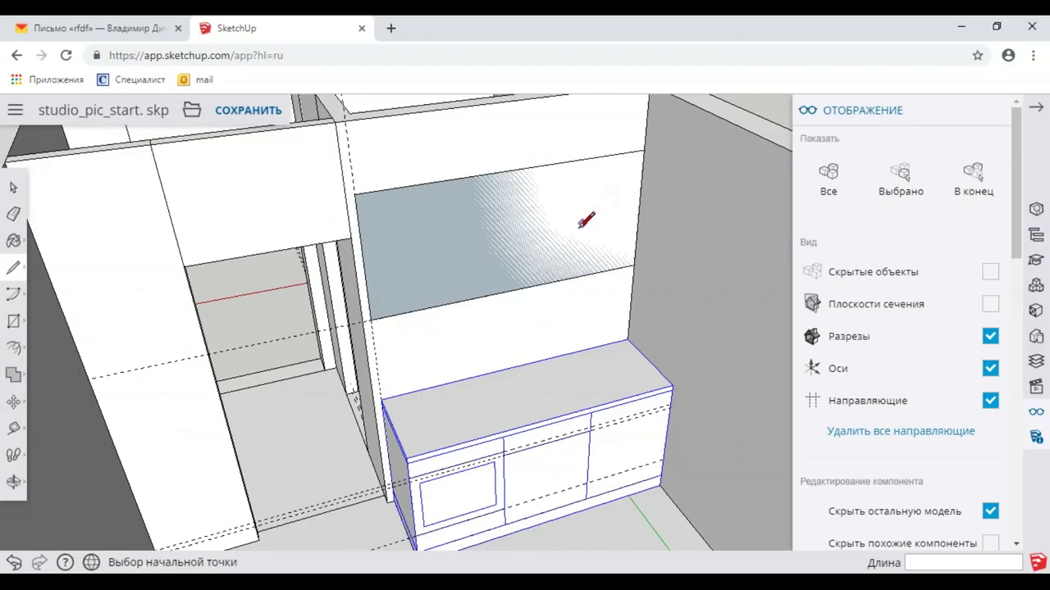
middle_drag(581, 218, 550, 238)
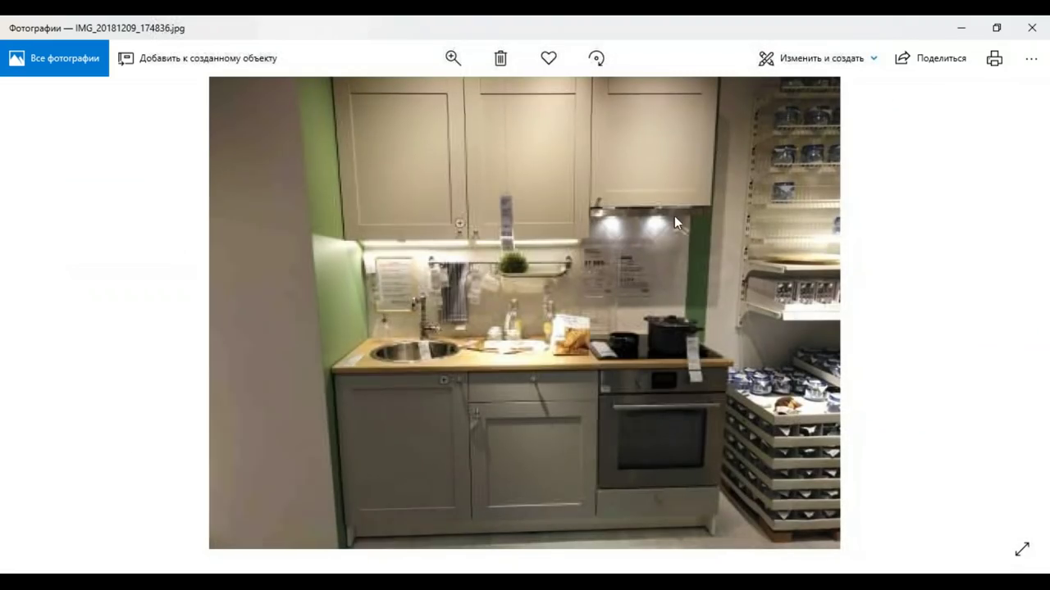
Step: Minimize the Photos reference image to return to the SketchUp model
click(960, 28)
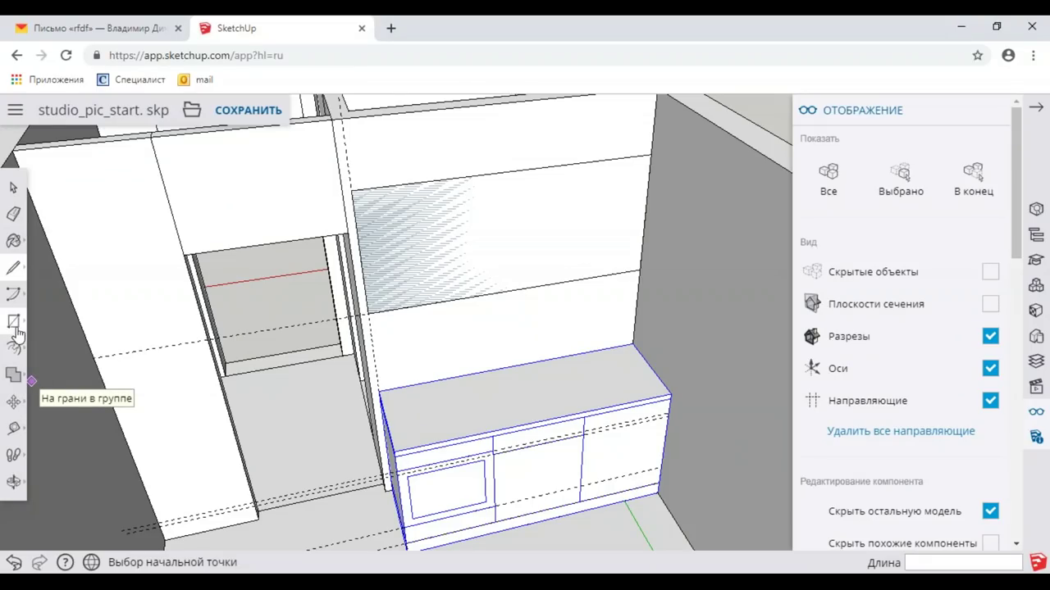
Step: Push/Pull the outlined wall face out 300 into a solid upper-cabinet block
click(13, 349)
click(51, 324)
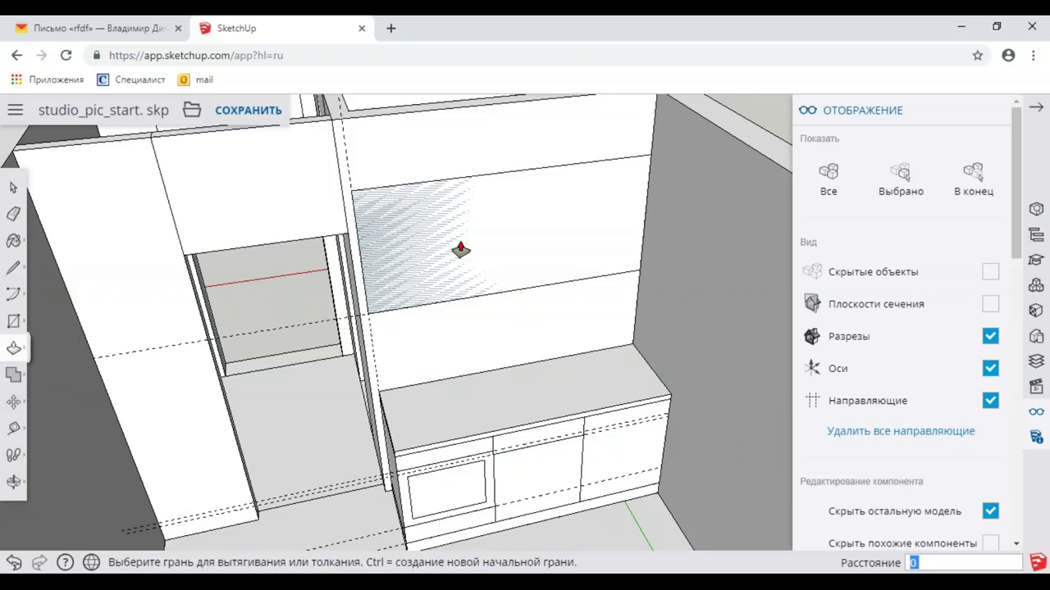
click(459, 246)
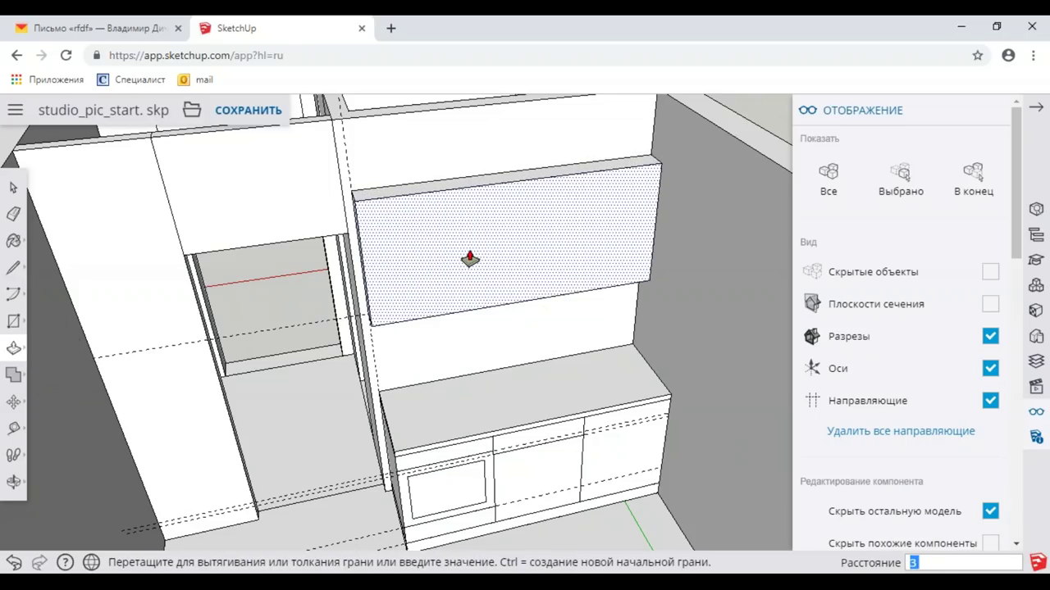
text(00)
key(Return)
mouse_move(492, 244)
middle_down()
mouse_move(615, 227)
mouse_move(564, 250)
mouse_move(462, 254)
mouse_move(567, 253)
mouse_move(404, 525)
middle_up()
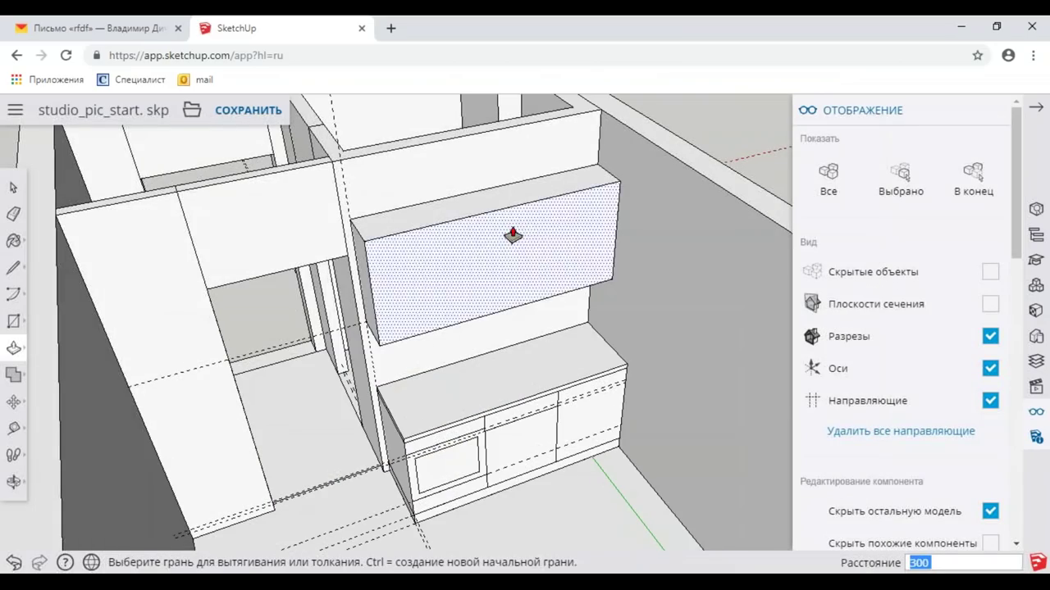
Step: Divide the upper cabinet's top edge into 3 equal segments
click(13, 187)
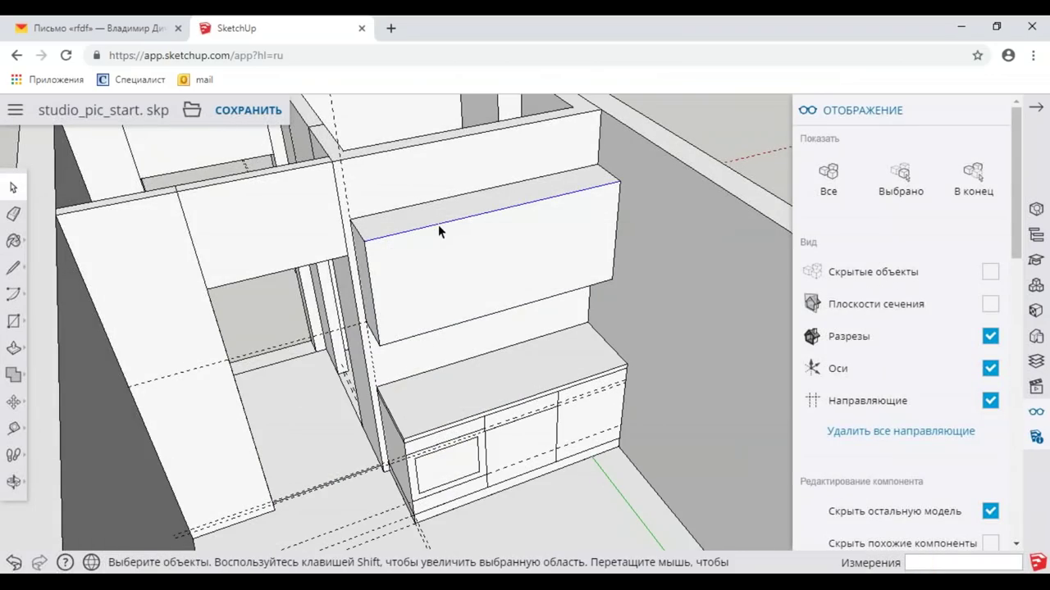
right_click(438, 226)
click(489, 379)
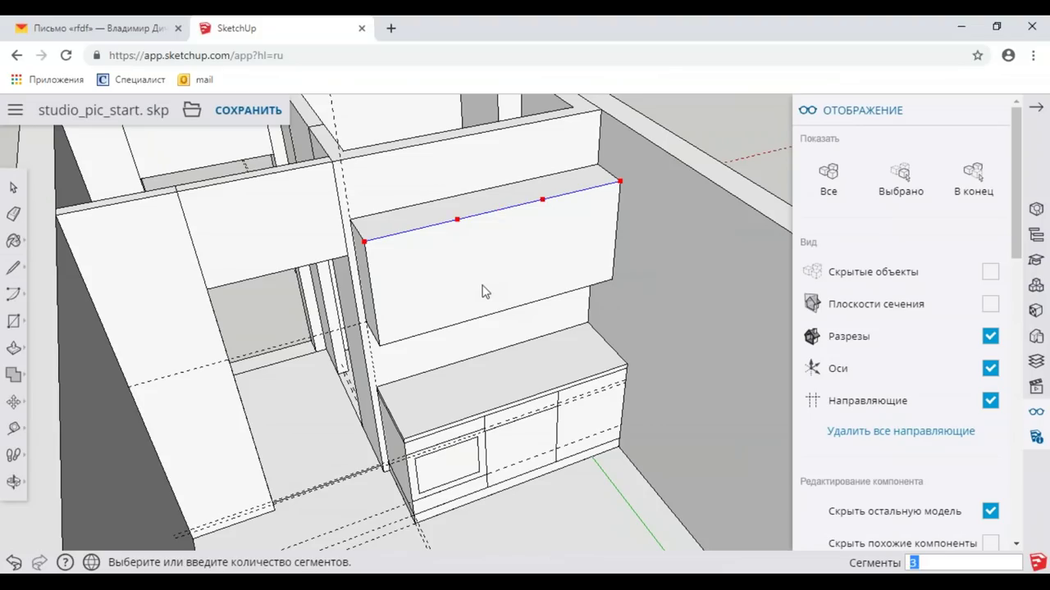
click(489, 290)
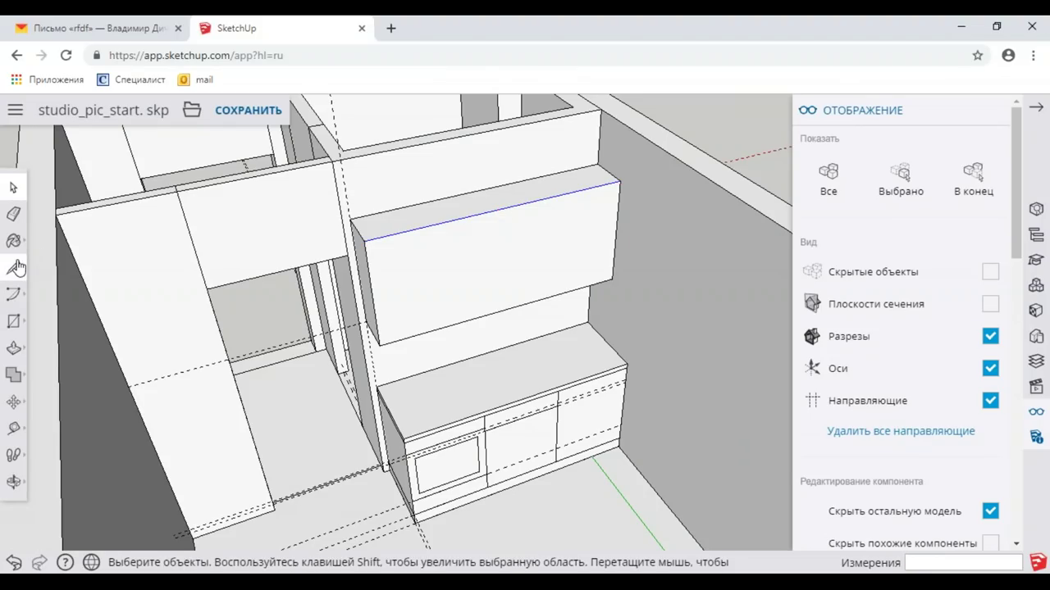
Step: Draw two vertical lines from the division points, splitting the front into three doors
click(15, 268)
click(457, 219)
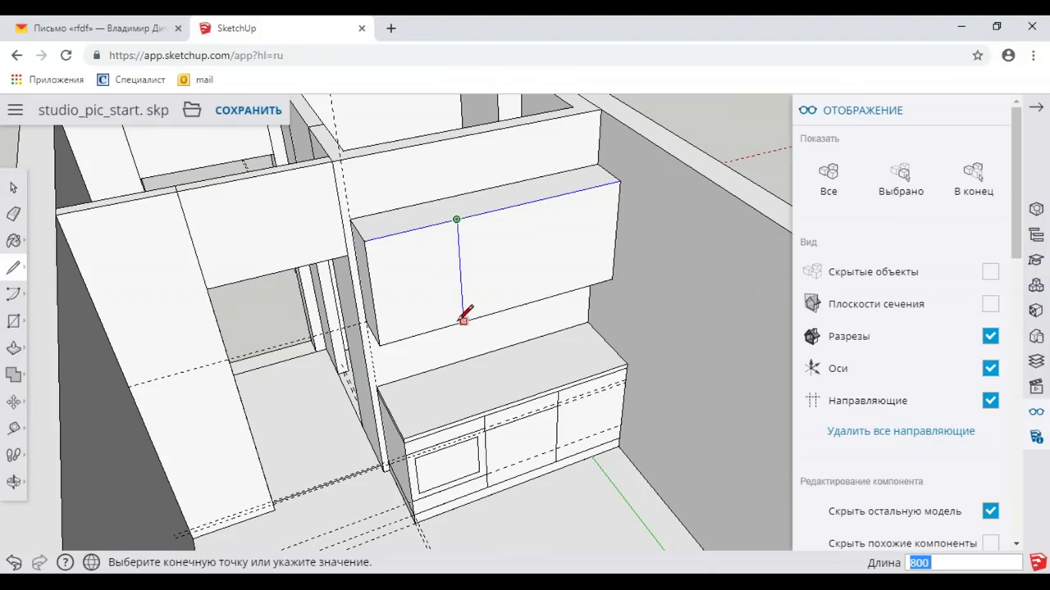
click(463, 320)
click(541, 199)
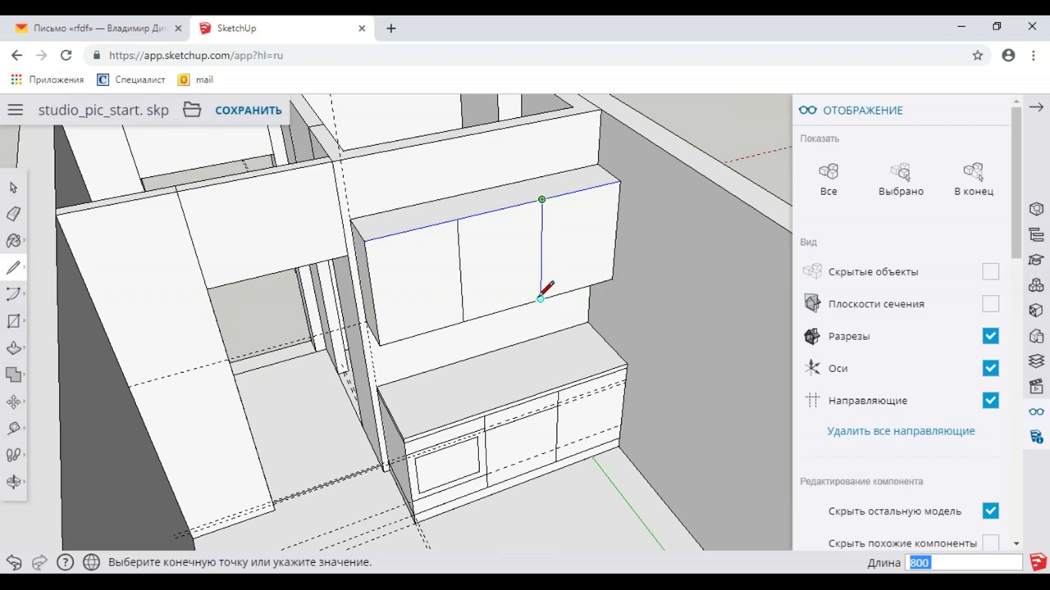
click(540, 298)
Step: Orbit low and draw a line across the underside marking a strip below the middle door
scroll(492, 287, up, 2)
scroll(501, 293, up, 2)
scroll(504, 293, up, 2)
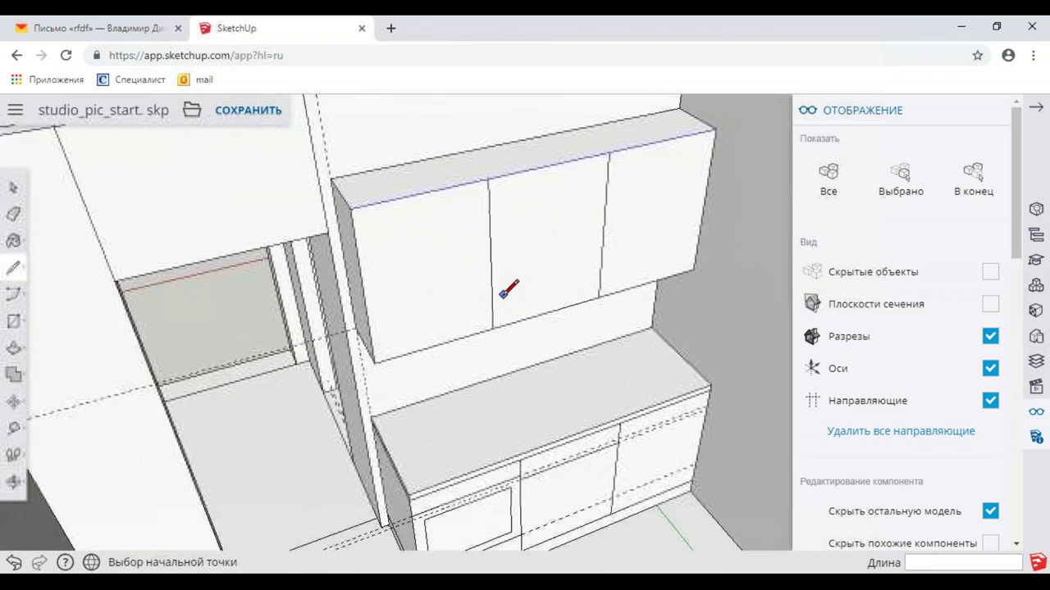
middle_drag(508, 289, 342, 265)
scroll(475, 288, up, 3)
scroll(480, 296, up, 1)
scroll(508, 262, down, 2)
scroll(452, 321, down, 2)
middle_drag(452, 321, 433, 248)
scroll(441, 293, up, 3)
scroll(443, 320, up, 2)
mouse_move(445, 347)
middle_down()
mouse_move(460, 237)
mouse_move(476, 216)
middle_up()
click(505, 367)
click(484, 385)
click(13, 350)
click(285, 361)
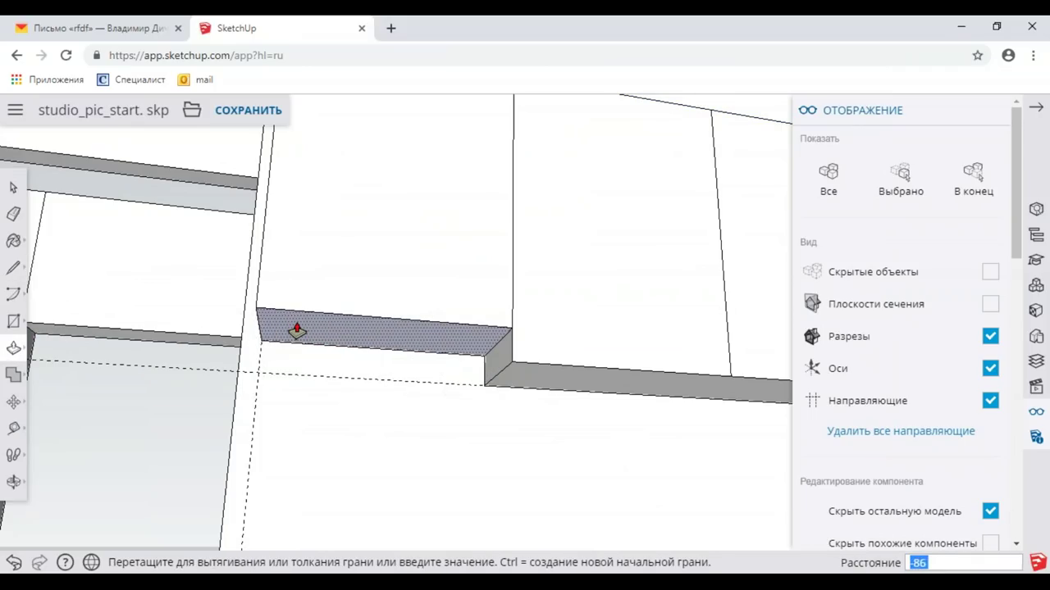
Step: Push the bottom strip 150 into the middle upper cabinet to shorten it
middle_drag(417, 298, 516, 375)
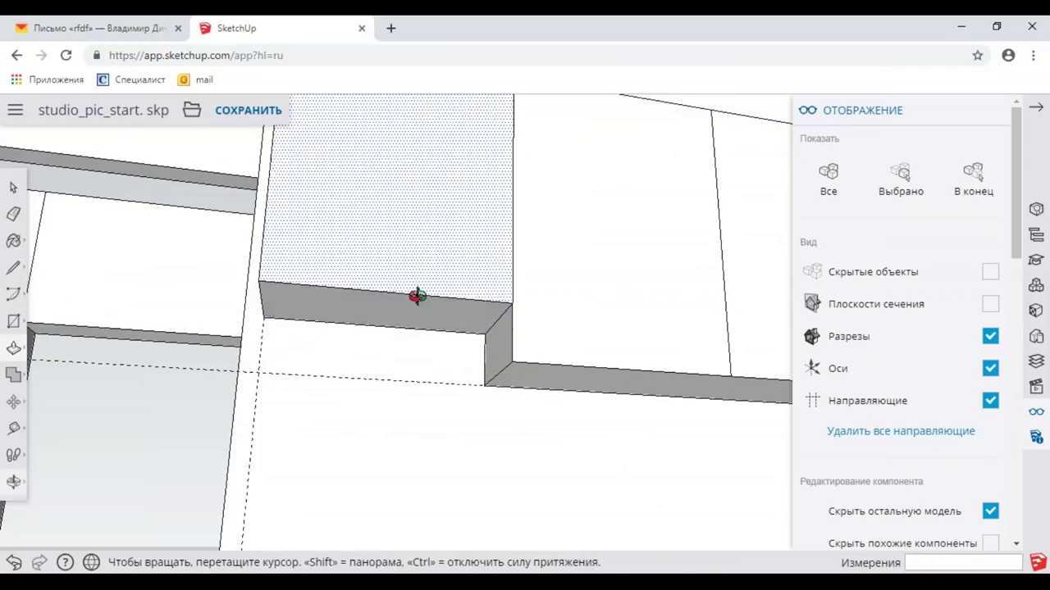
scroll(557, 361, down, 3)
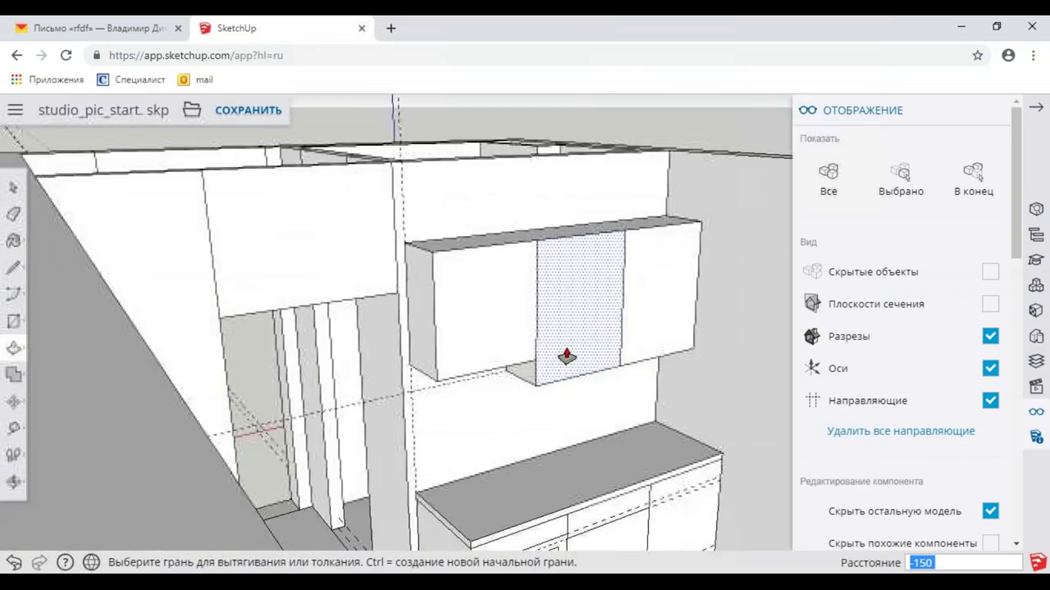
scroll(498, 311, down, 2)
mouse_move(499, 312)
middle_down()
mouse_move(481, 369)
mouse_move(525, 311)
mouse_move(413, 321)
mouse_move(483, 342)
mouse_move(503, 311)
mouse_move(442, 310)
mouse_move(467, 312)
mouse_move(368, 288)
mouse_move(494, 286)
middle_up()
scroll(413, 323, up, 3)
scroll(443, 310, down, 2)
scroll(473, 312, up, 2)
scroll(466, 311, up, 2)
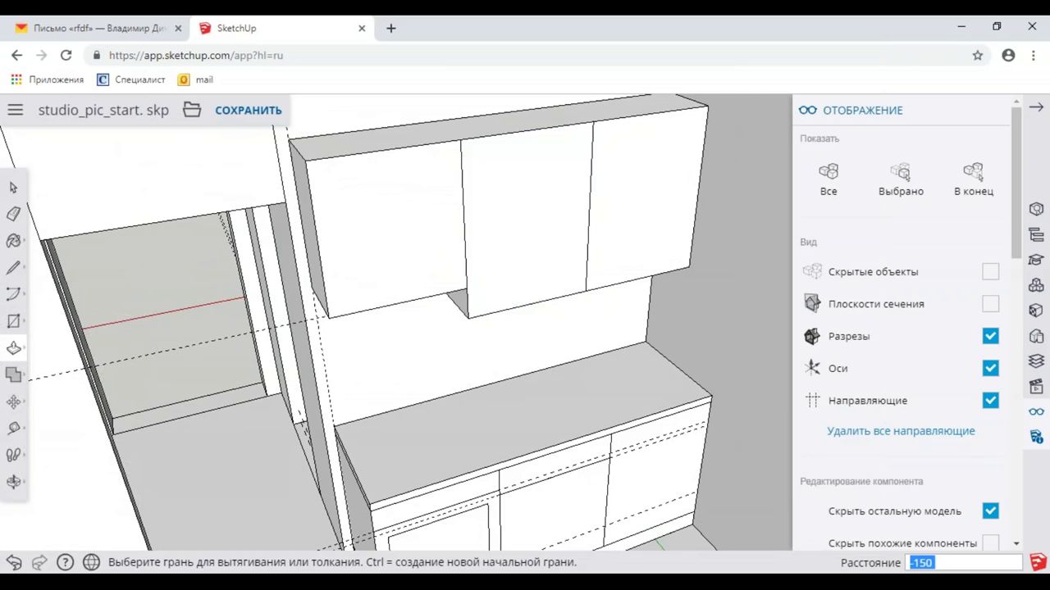
Step: Compare the cabinets with the kitchen reference photo and orbit around them
key(alt+Tab)
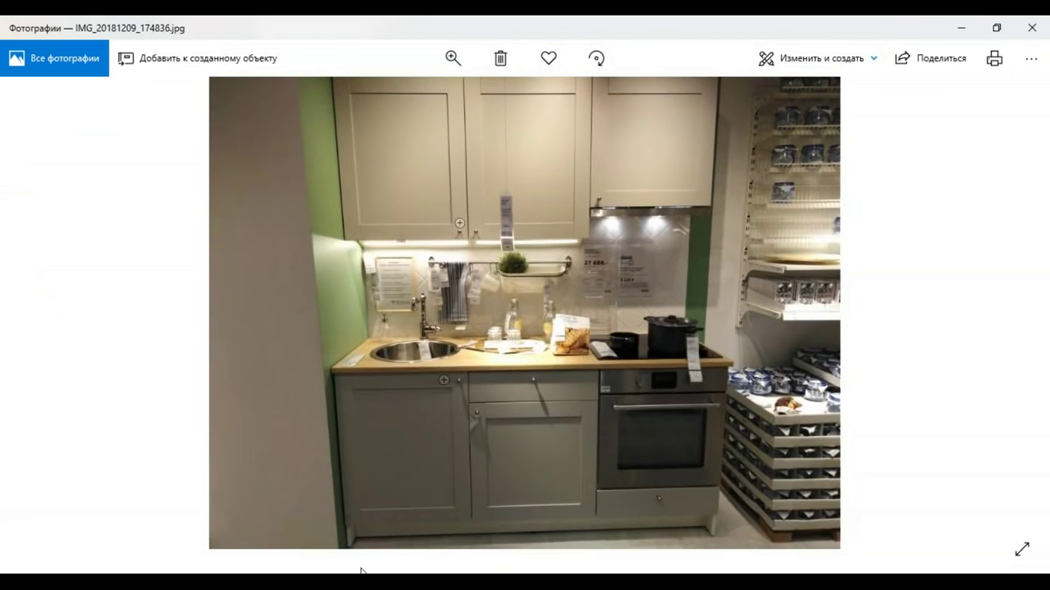
key(alt+Tab)
mouse_move(438, 300)
middle_down()
mouse_move(391, 307)
mouse_move(394, 297)
middle_up()
middle_drag(461, 290, 525, 274)
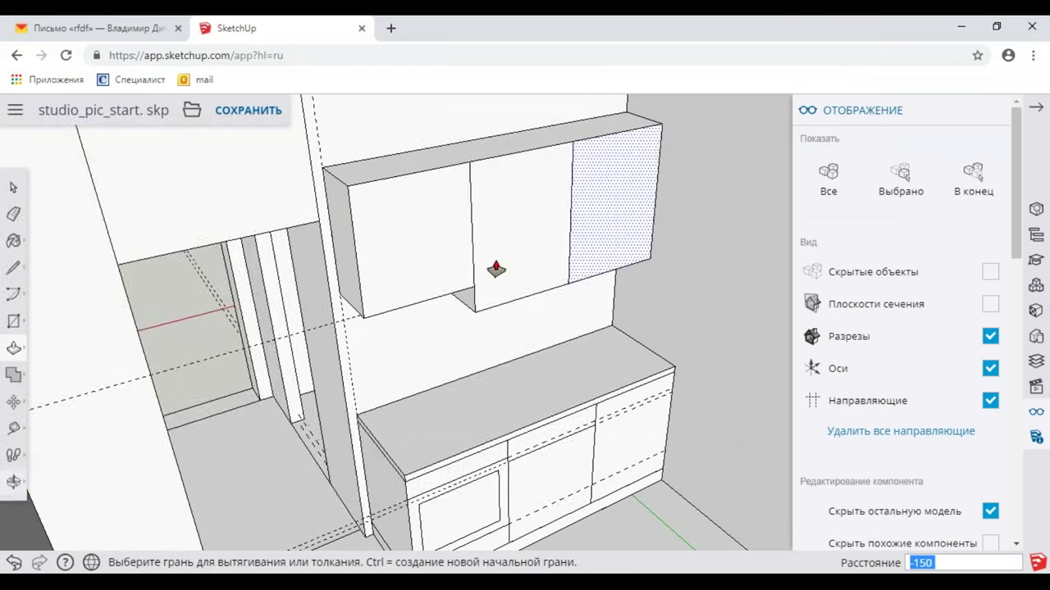
Step: Select the upper cabinet group and open its context menu
click(13, 187)
click(441, 213)
right_click(441, 212)
mouse_move(484, 341)
middle_down()
mouse_move(443, 278)
mouse_move(447, 289)
middle_up()
key(alt+Tab)
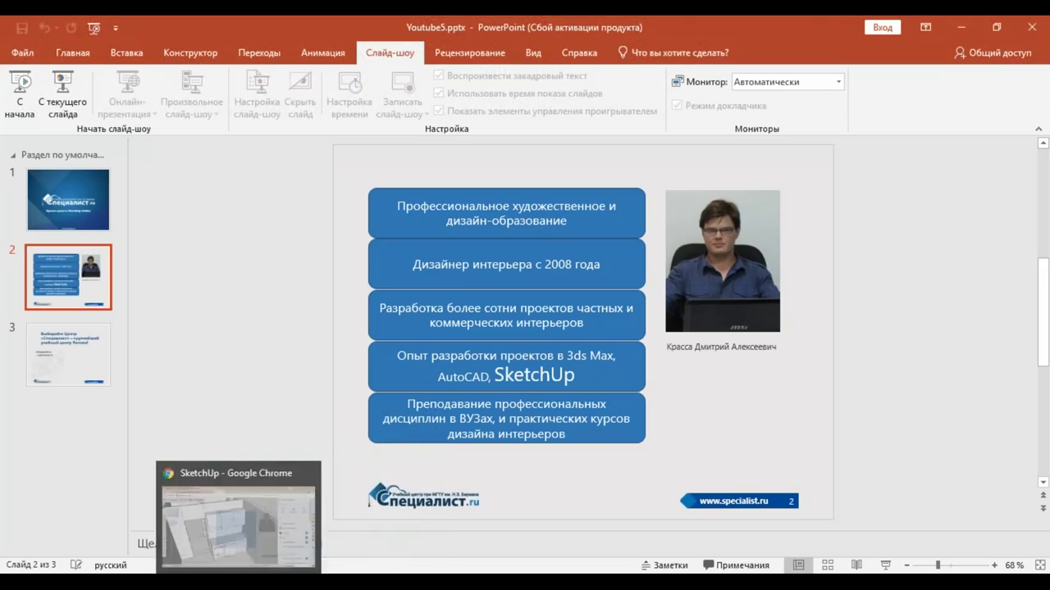
Step: Show slide 2 of Youtube5.pptx, then go back to SketchUp in Chrome
click(271, 524)
Step: Enter the upper cabinet group and offset the left door face inward by 60 for a frame
scroll(418, 295, up, 3)
scroll(430, 262, down, 2)
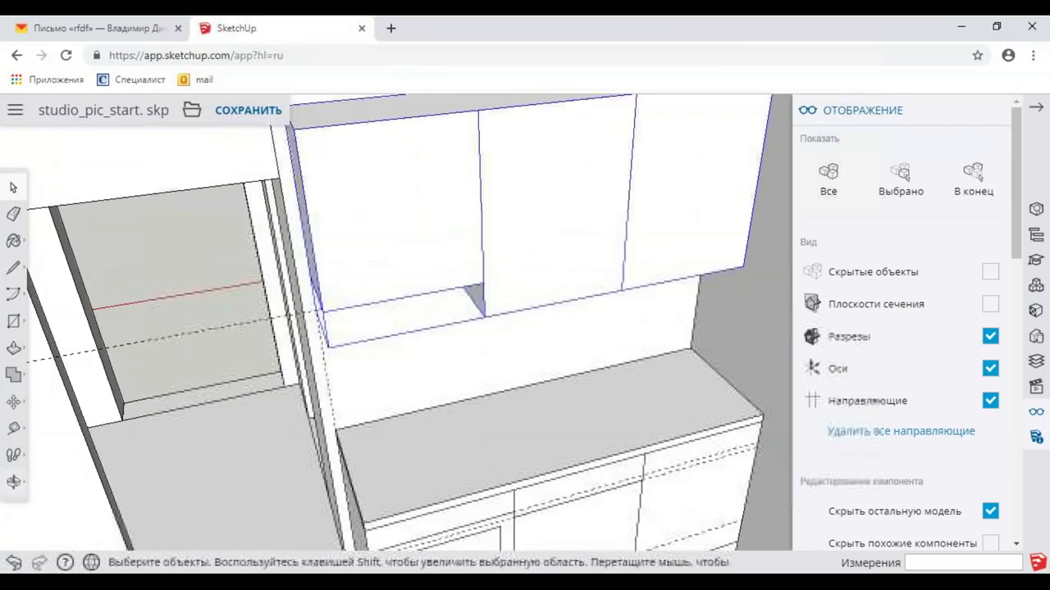
right_click(430, 205)
click(472, 332)
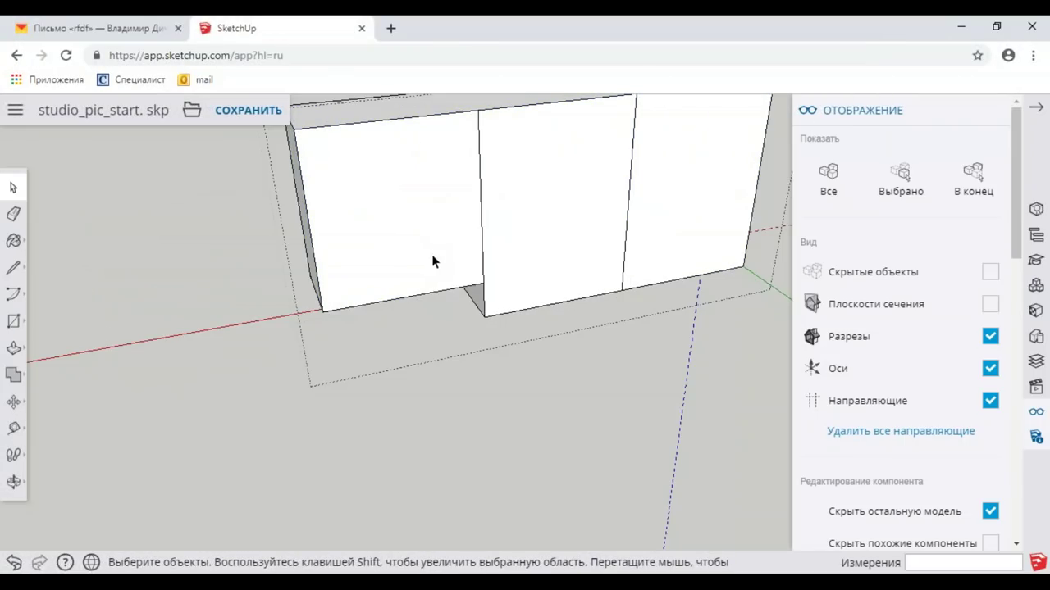
click(370, 276)
click(14, 347)
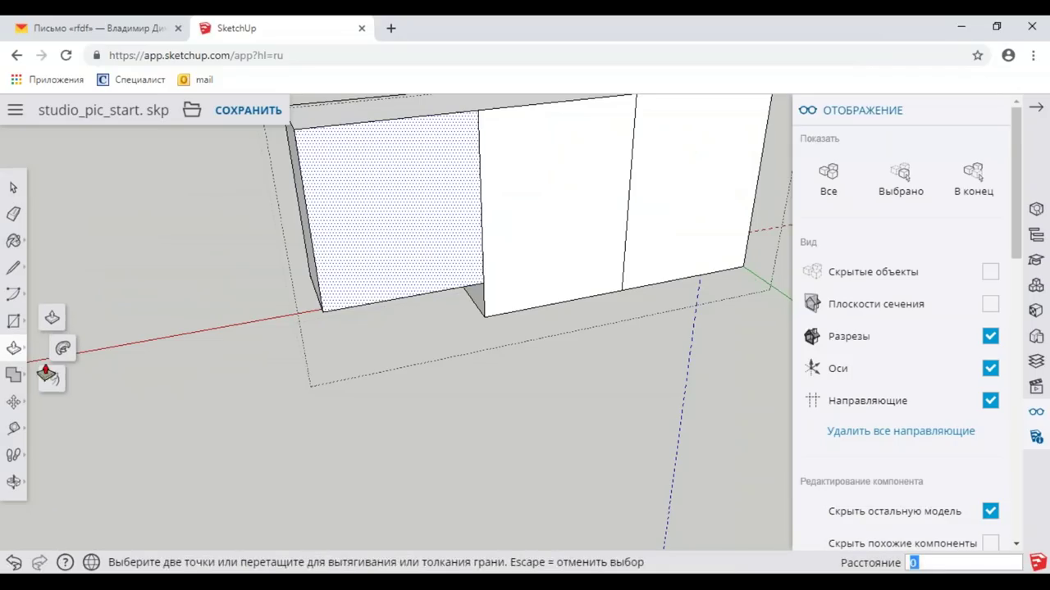
click(60, 347)
click(343, 154)
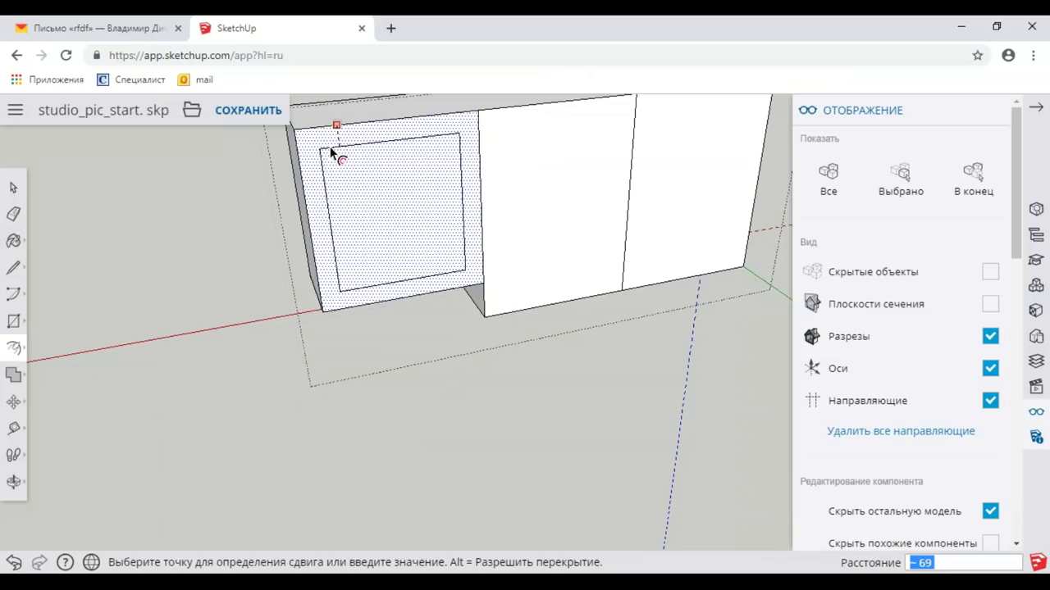
text(60)
key(Return)
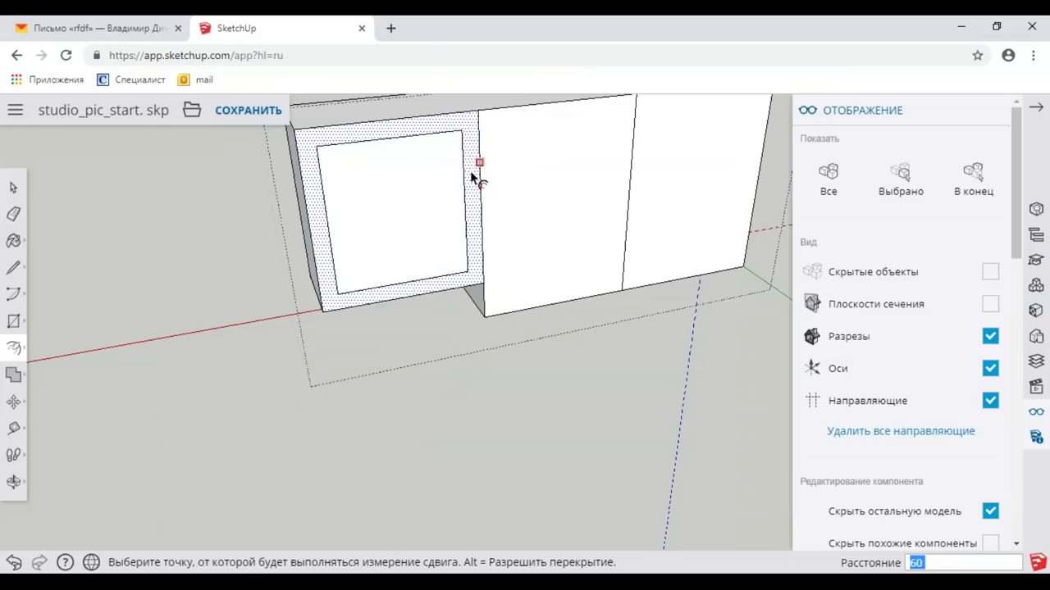
Step: Offset the middle and right door faces inward to give them matching frames
scroll(473, 176, down, 1)
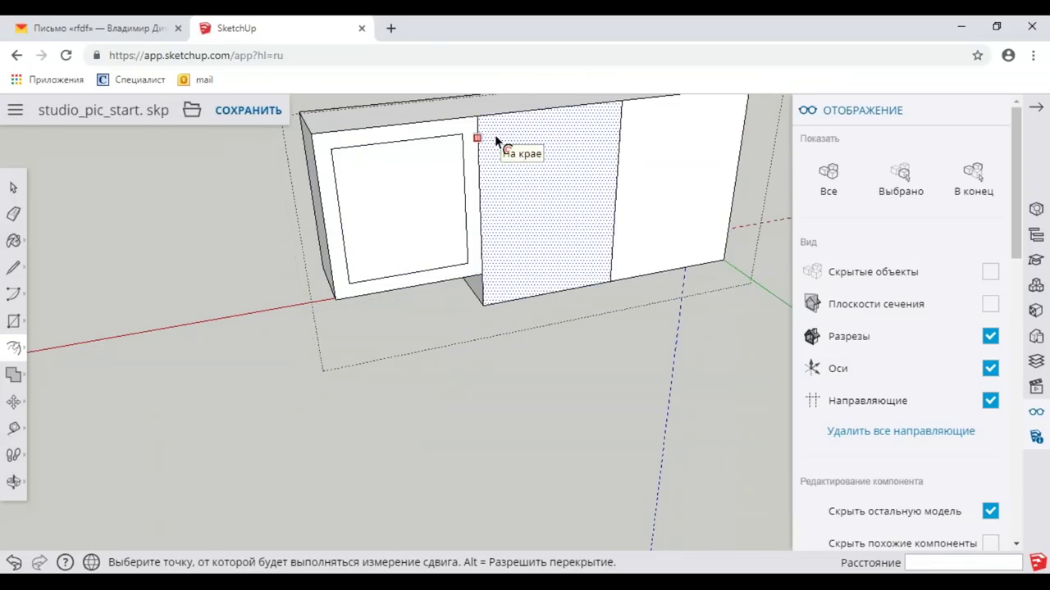
click(496, 137)
click(502, 148)
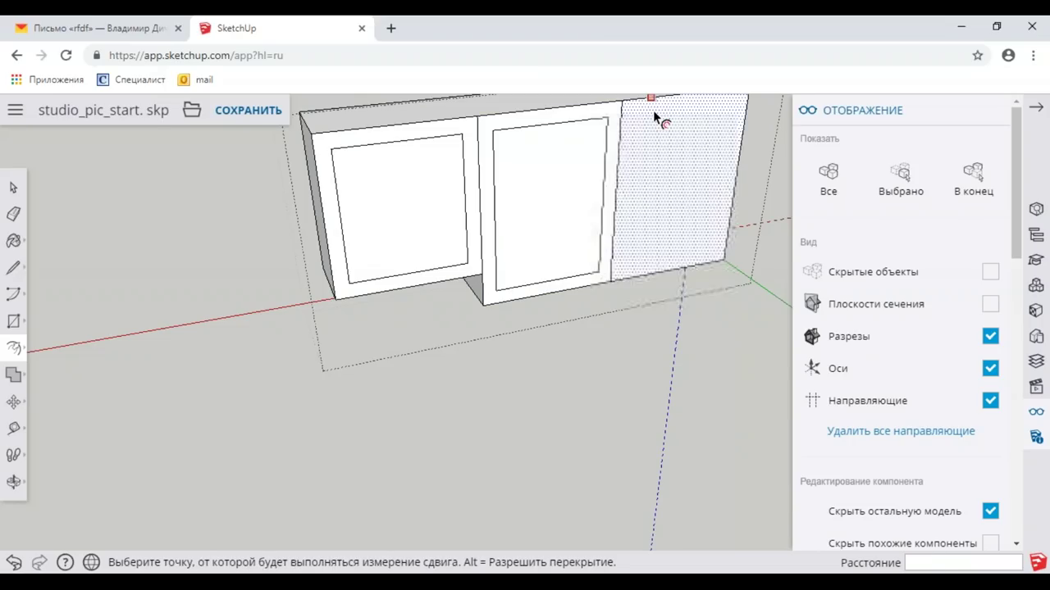
click(653, 110)
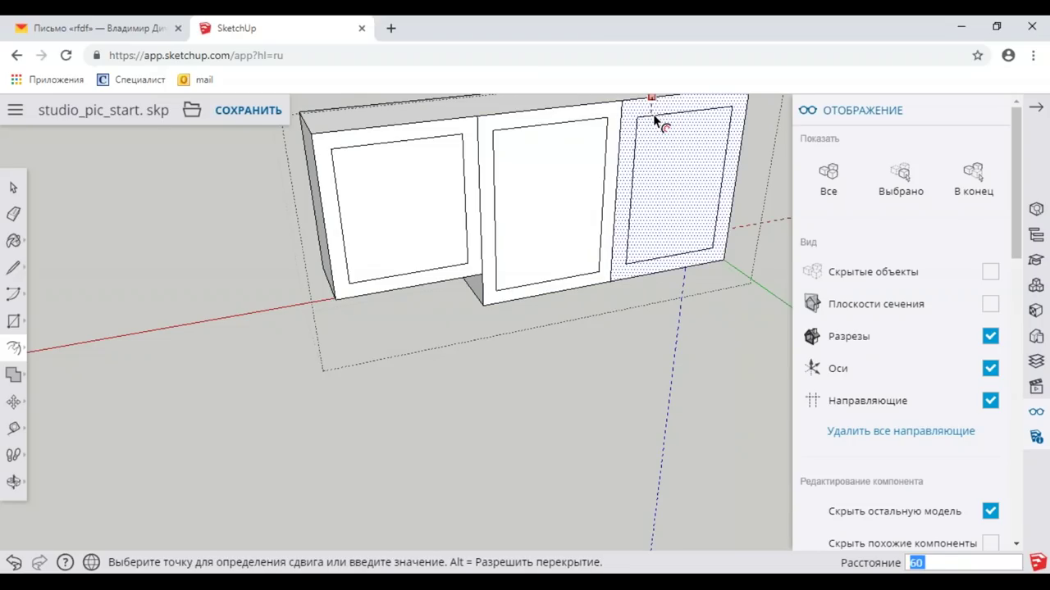
click(654, 120)
scroll(607, 230, down, 3)
key(space)
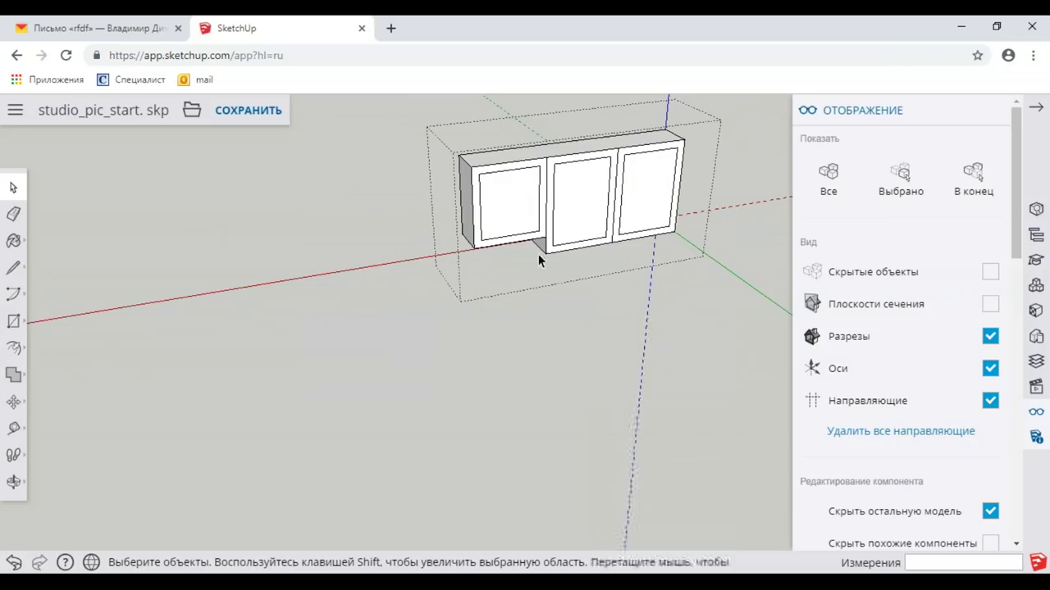
Step: Exit the upper cabinet group so the whole kitchen model is editable again
scroll(560, 274, up, 2)
click(529, 312)
scroll(517, 353, up, 1)
scroll(526, 358, up, 2)
scroll(537, 328, up, 3)
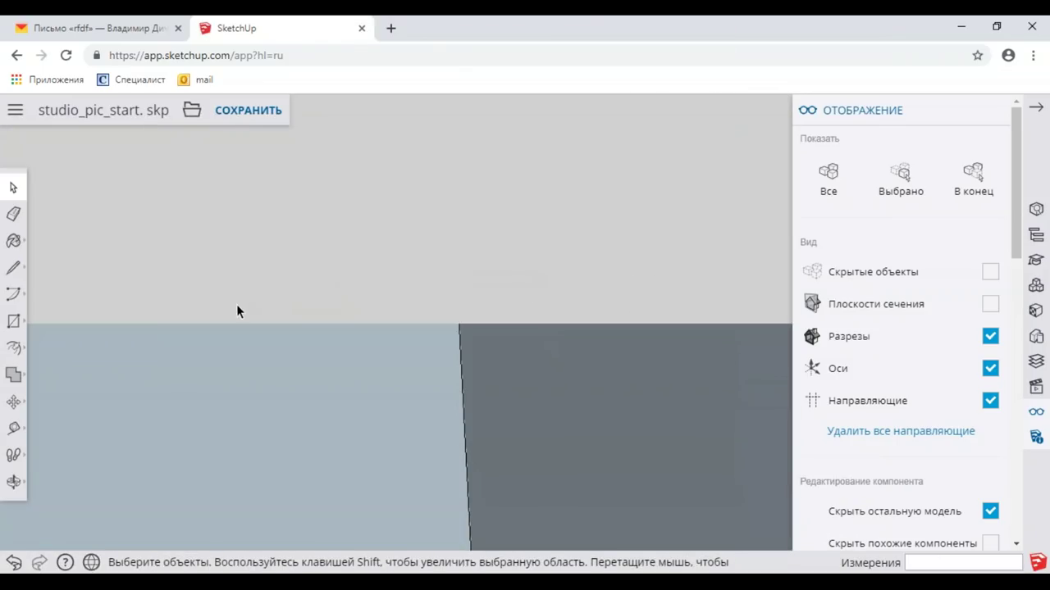
Step: Orbit, zoom extents with Shift+Z, and zoom in on the base cabinets
click(14, 481)
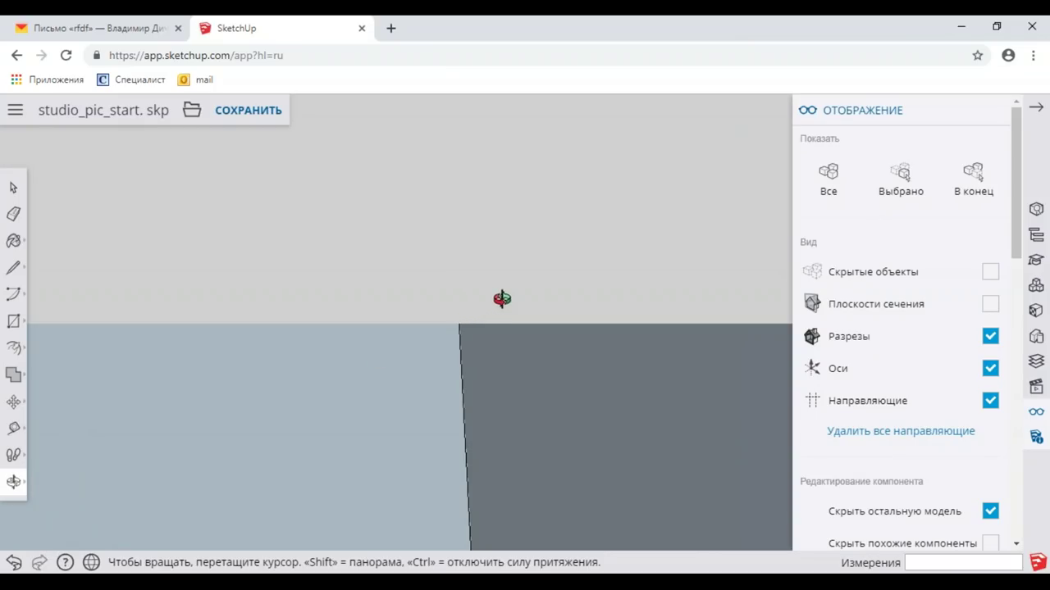
click(15, 483)
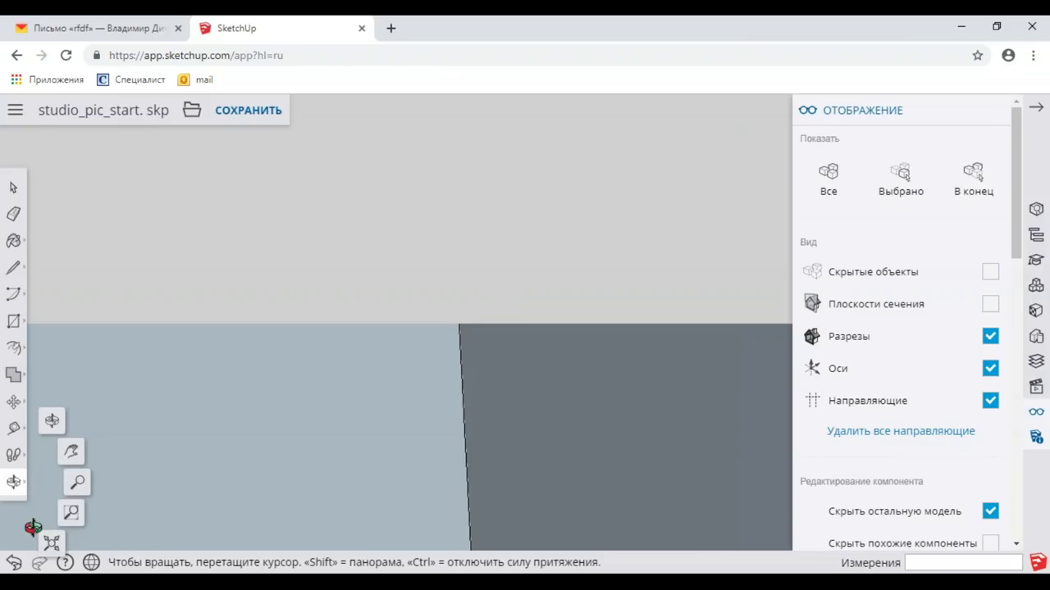
key(shift+z)
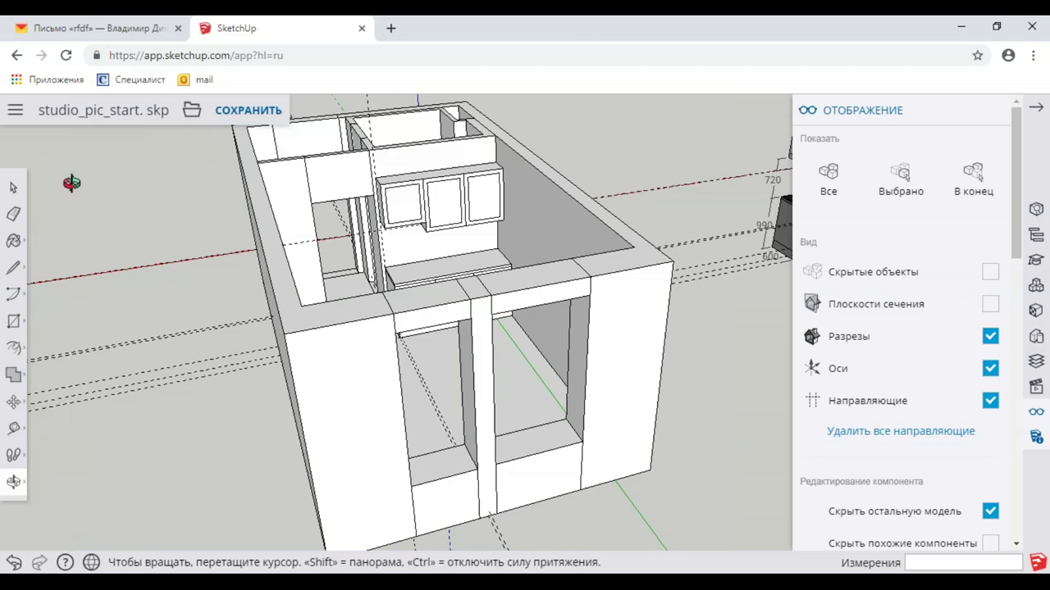
click(13, 187)
scroll(434, 318, up, 4)
scroll(432, 344, up, 3)
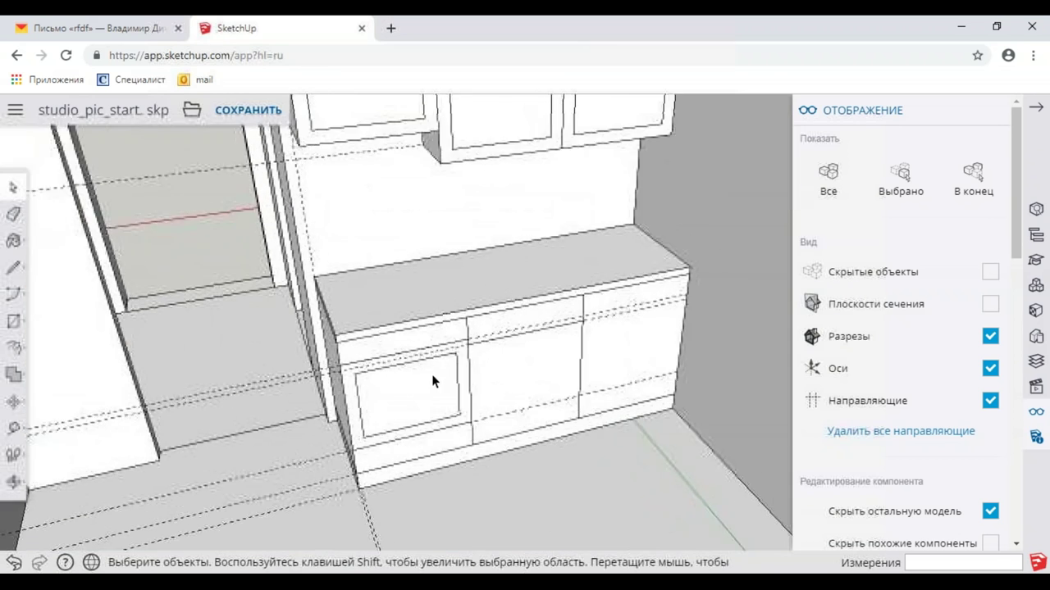
scroll(496, 393, up, 3)
scroll(492, 344, up, 2)
Step: Enter the base cabinet group and offset the middle door face inward into a frame
right_click(507, 312)
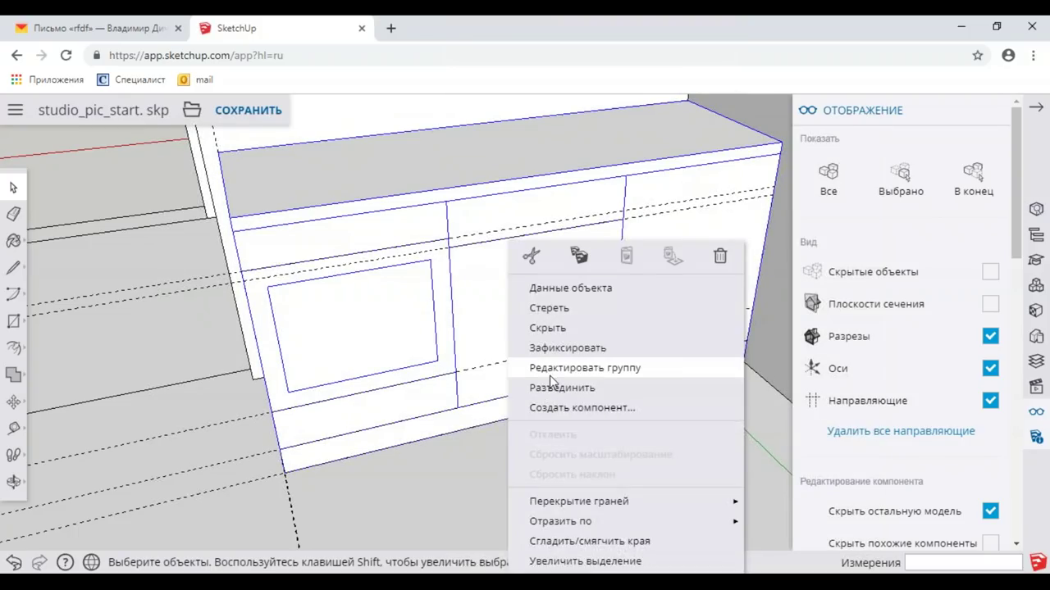
click(549, 371)
click(522, 291)
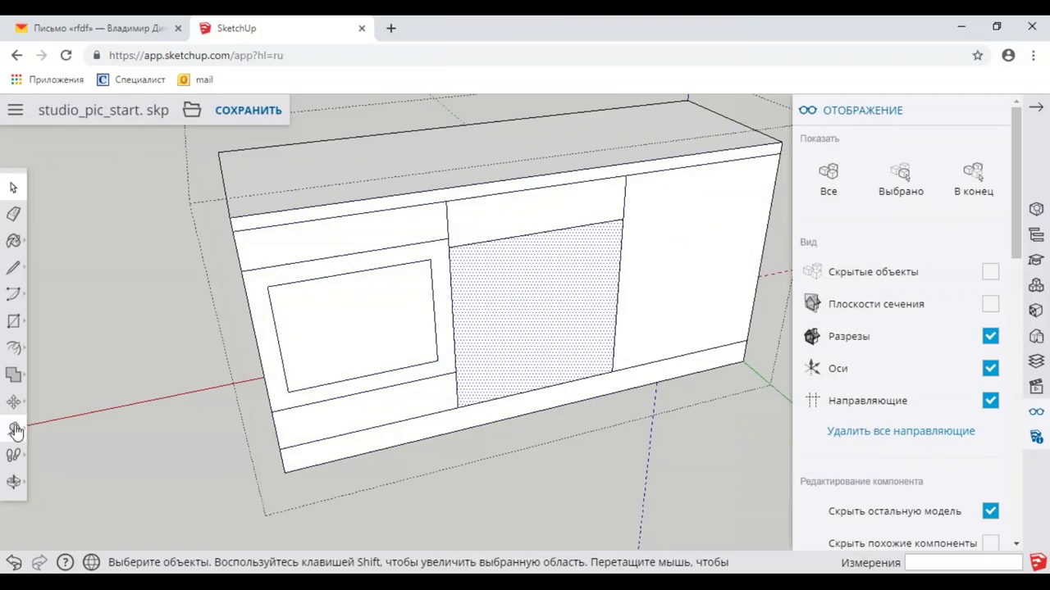
click(13, 348)
click(473, 273)
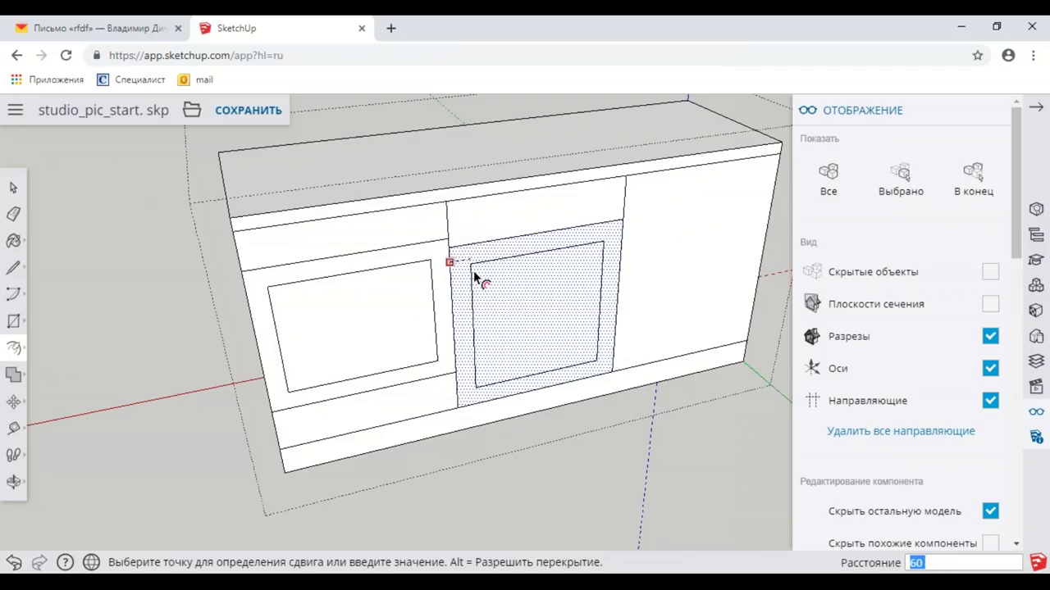
click(474, 277)
Step: Offset the right door face inward using a typed distance
click(654, 191)
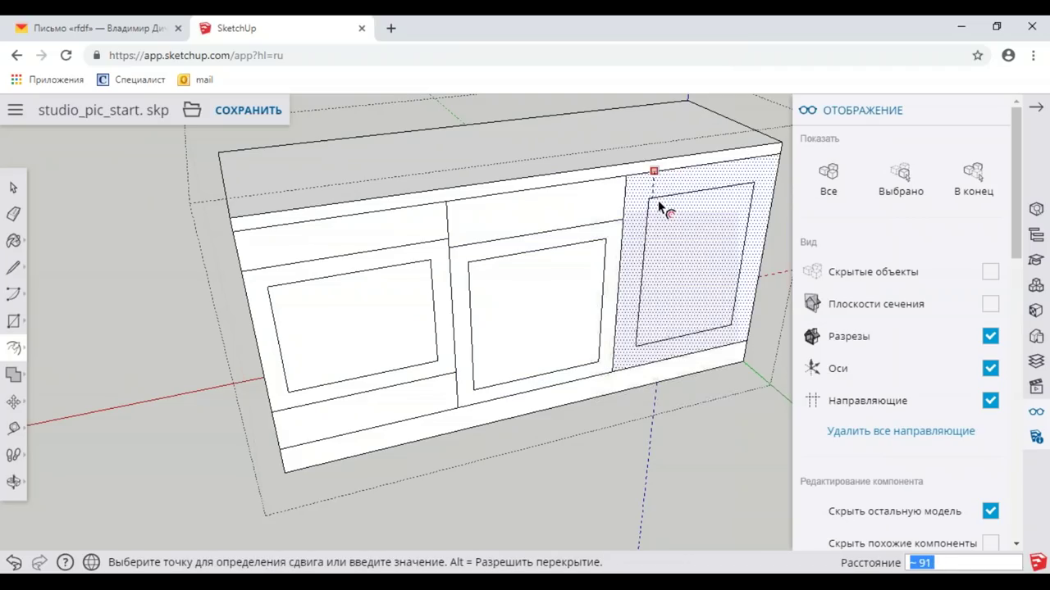
text(0)
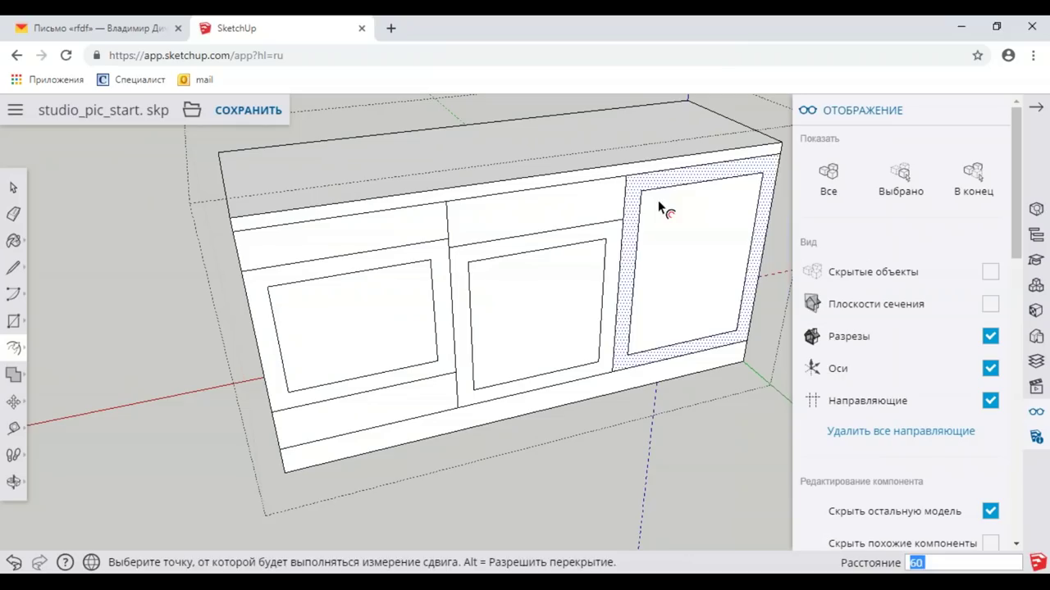
key(Return)
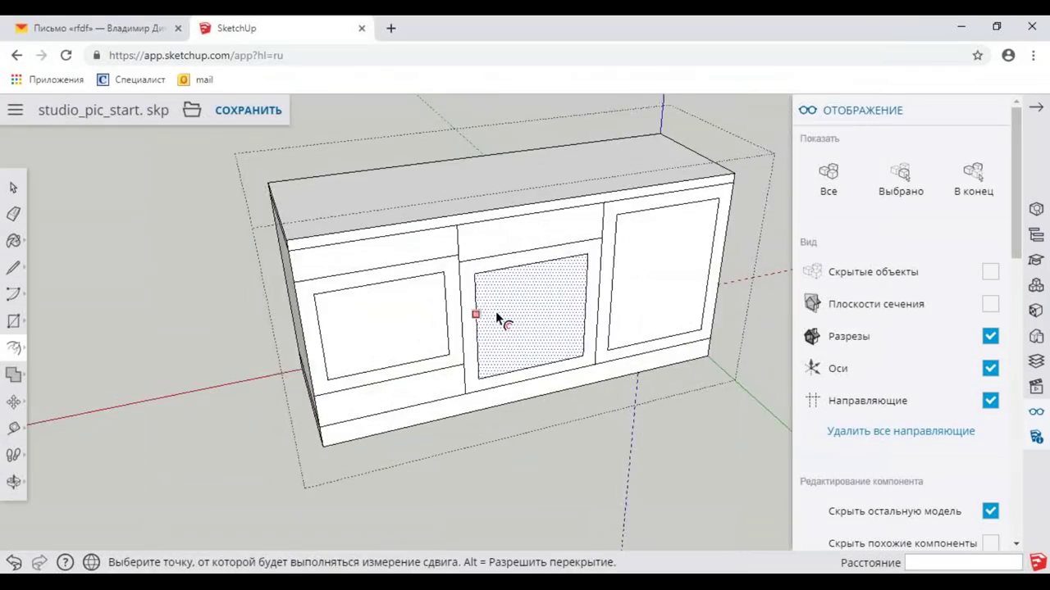
click(12, 378)
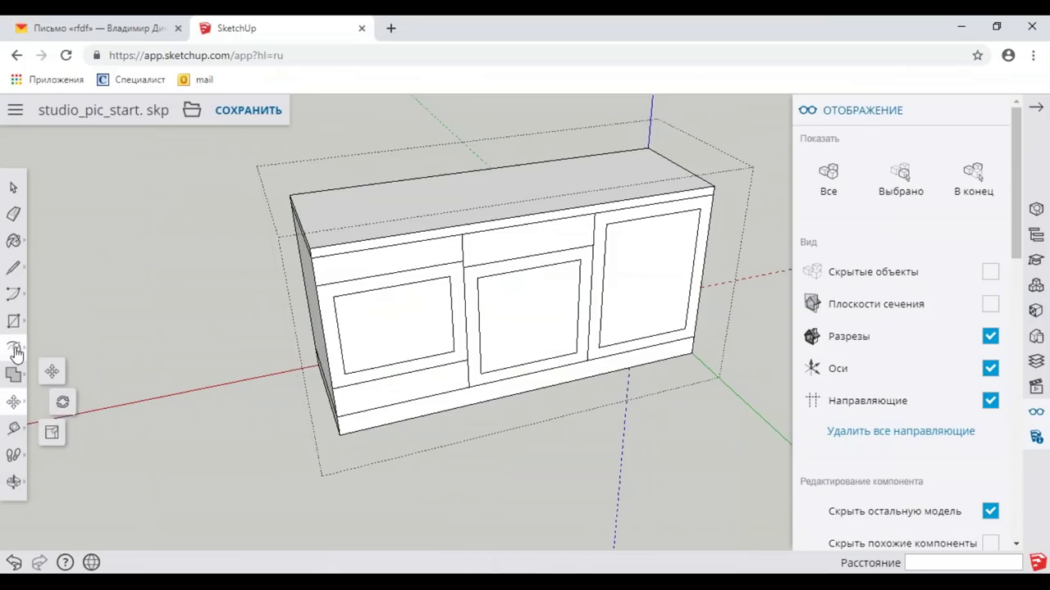
click(50, 321)
Step: Push the middle and right base-door inner panels inward to recess them
click(50, 322)
scroll(520, 319, up, 3)
click(522, 319)
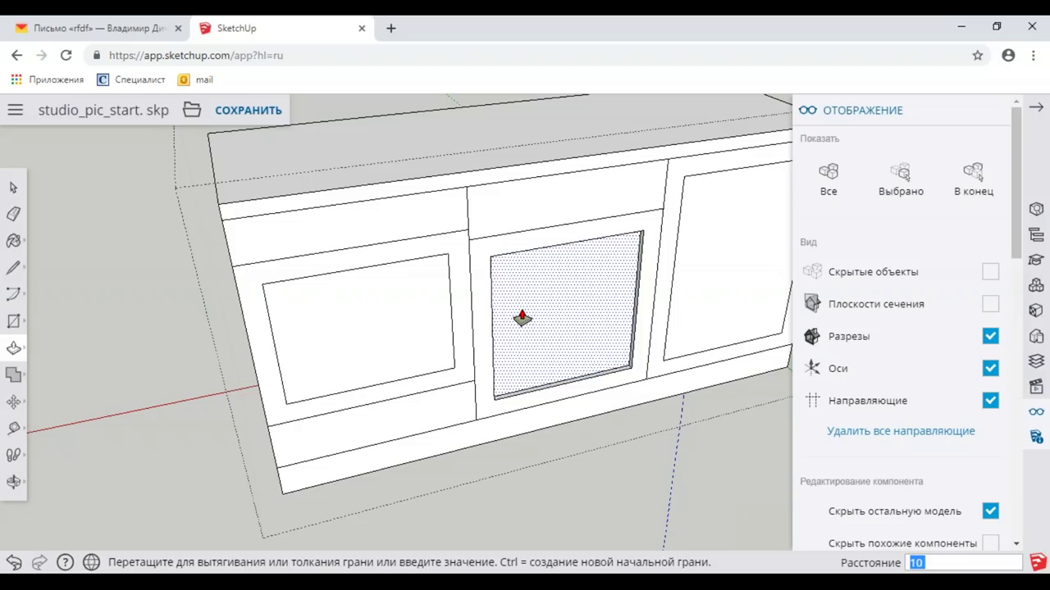
click(693, 316)
click(693, 317)
scroll(693, 317, down, 5)
middle_drag(693, 312, 492, 328)
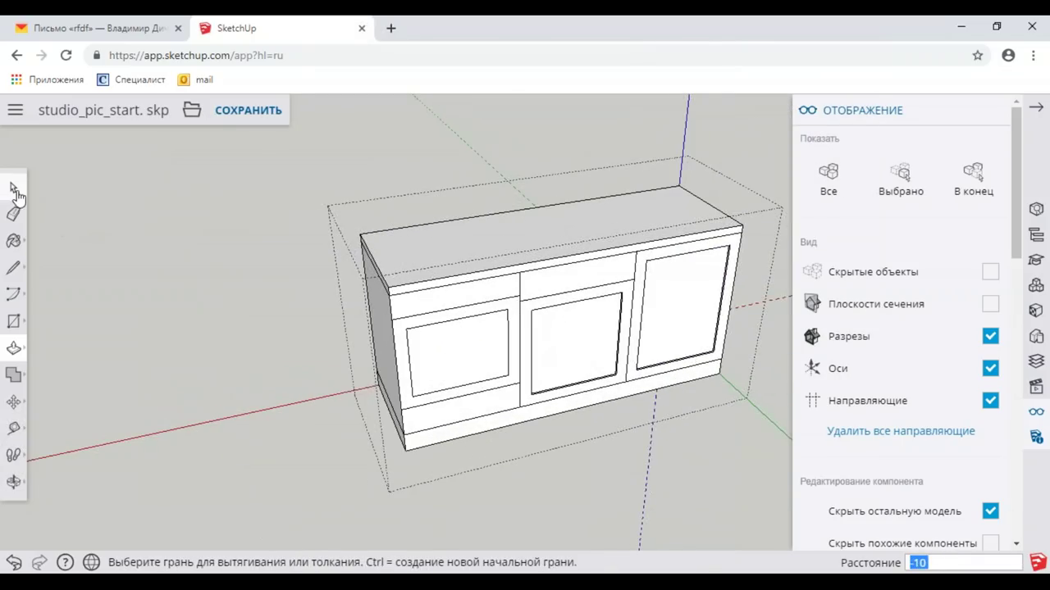
click(14, 189)
Step: Enter the wall cabinet group and push its middle door panel inward
right_click(503, 245)
click(566, 373)
click(446, 288)
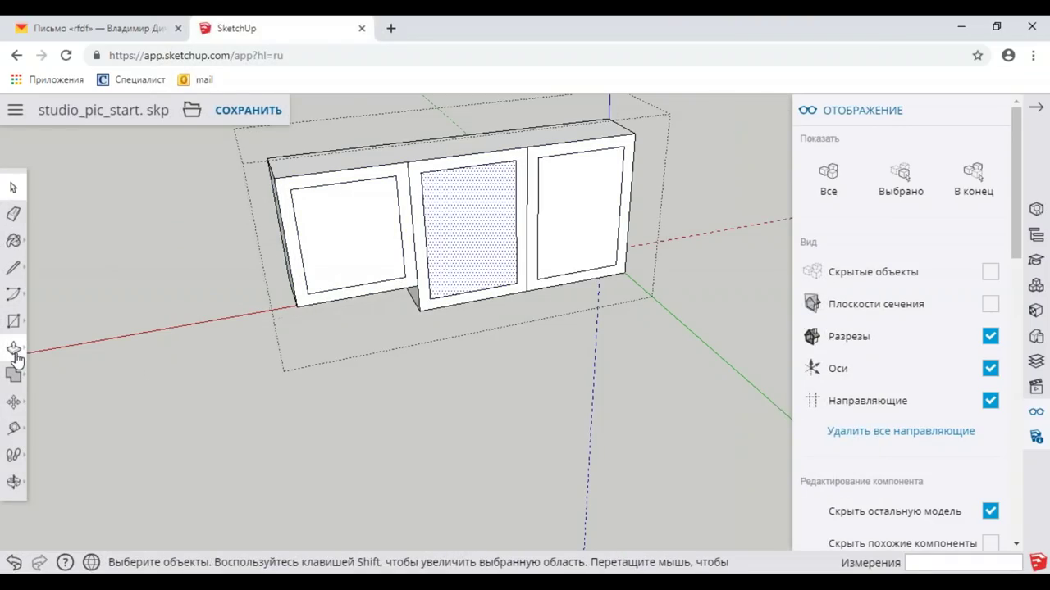
click(14, 348)
scroll(443, 295, up, 1)
click(457, 276)
text(10)
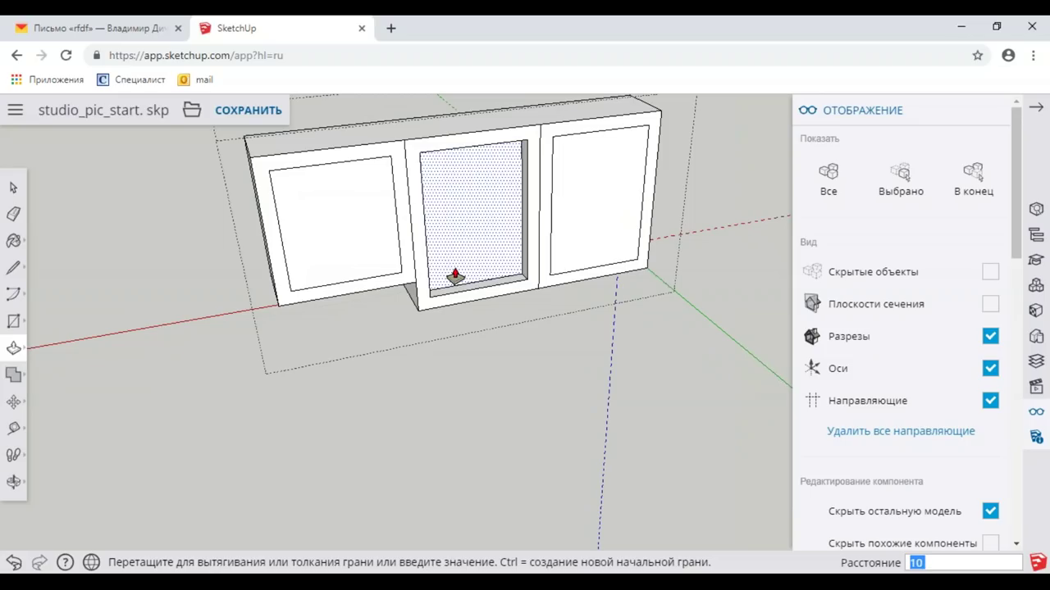
key(Return)
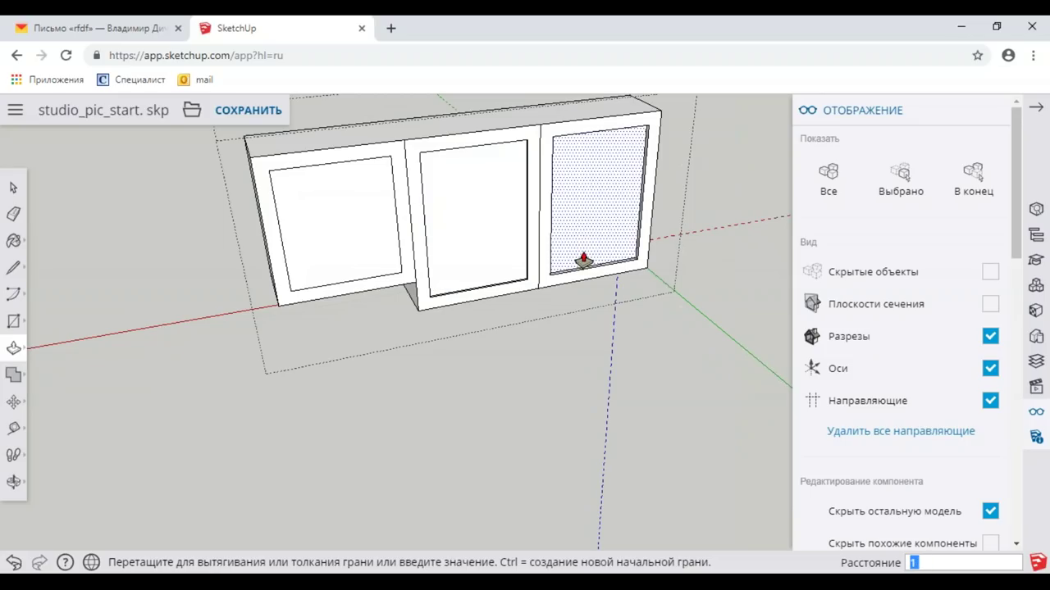
Step: Recess the wall cabinet's left door panel too, then leave the group and orbit
click(389, 265)
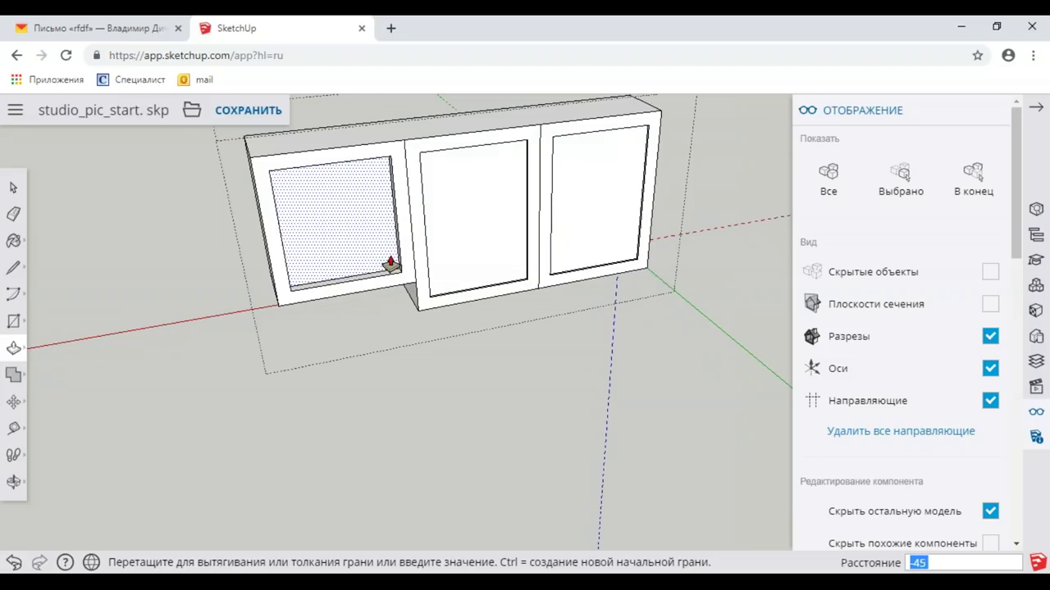
text(10)
key(Return)
click(14, 187)
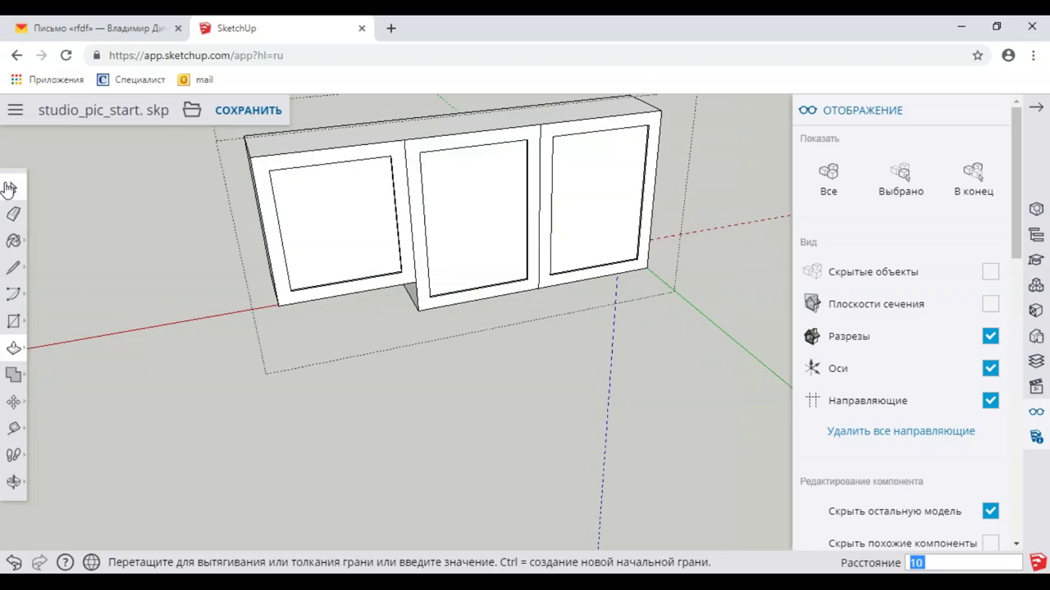
click(351, 298)
scroll(439, 328, down, 2)
scroll(462, 391, up, 5)
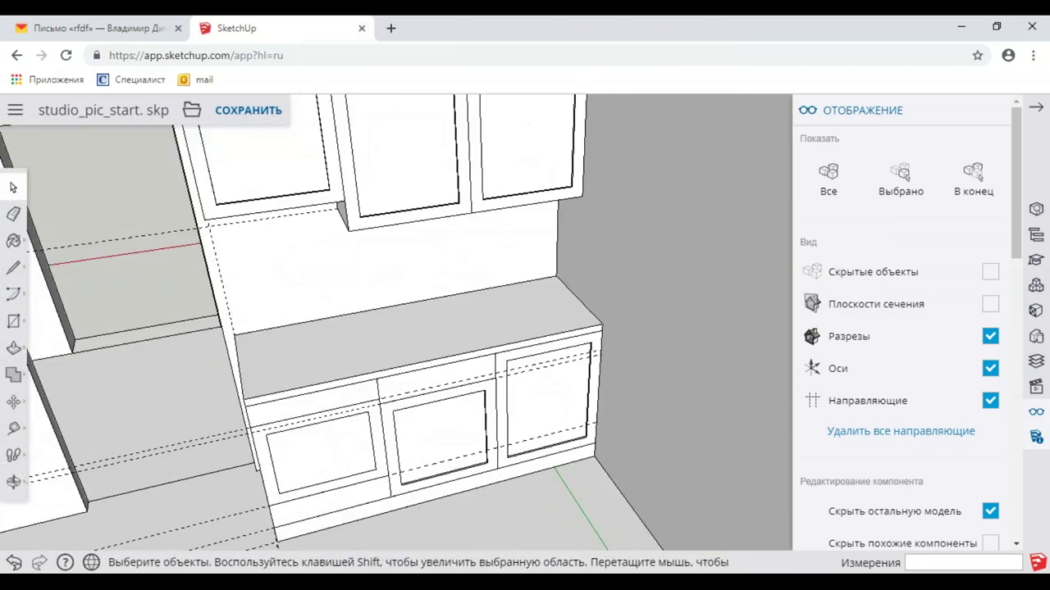
mouse_move(462, 392)
middle_down()
mouse_move(308, 375)
mouse_move(468, 375)
middle_up()
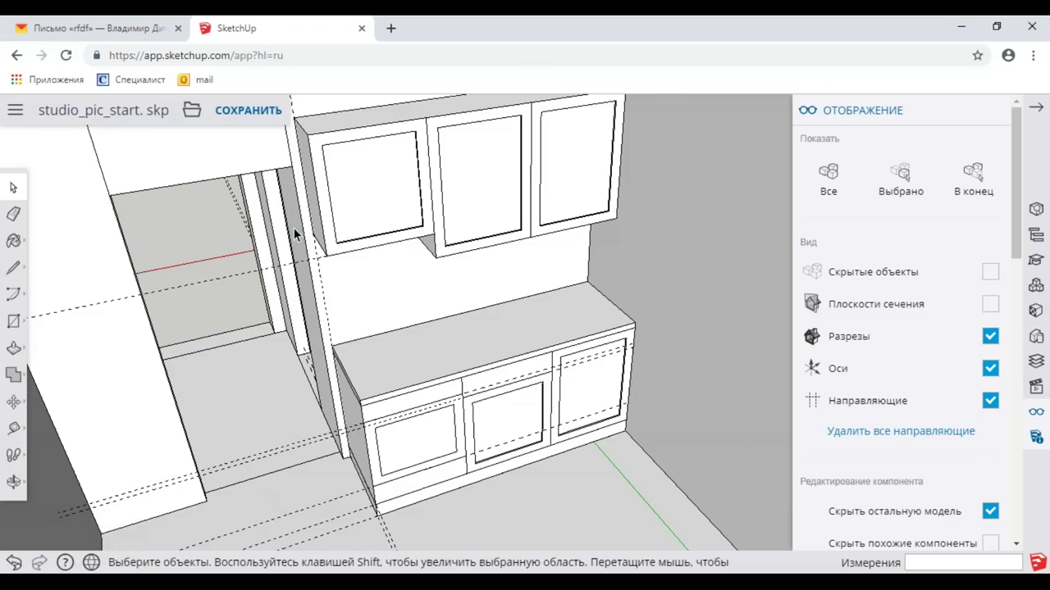
shift+middle_drag(294, 228, 474, 312)
Step: Enter the base cabinet group and push the left door panel in by 5
scroll(432, 387, up, 3)
scroll(432, 388, up, 2)
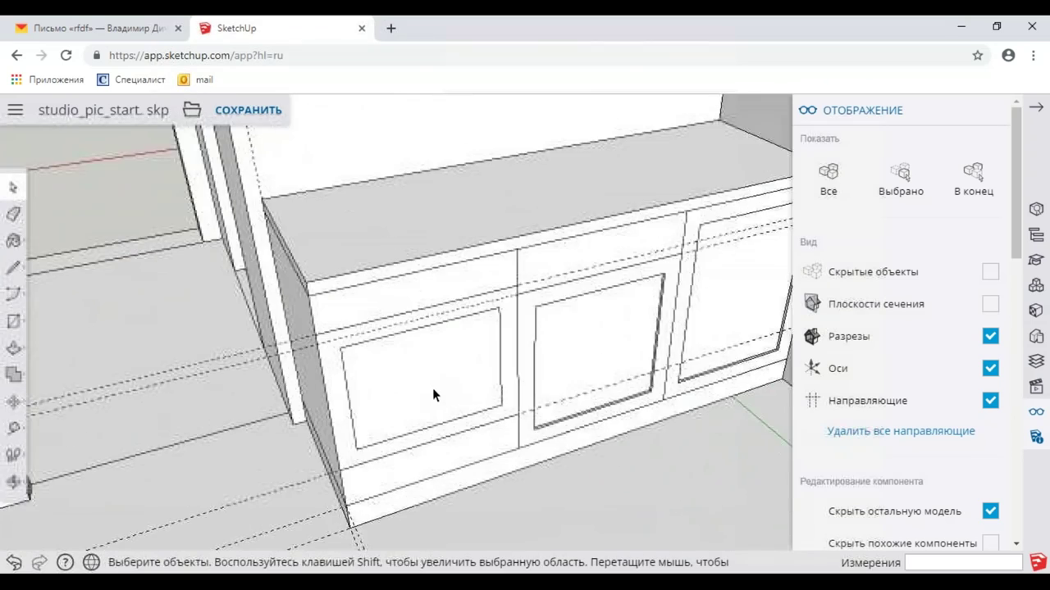
middle_drag(433, 388, 492, 414)
right_click(496, 417)
click(533, 368)
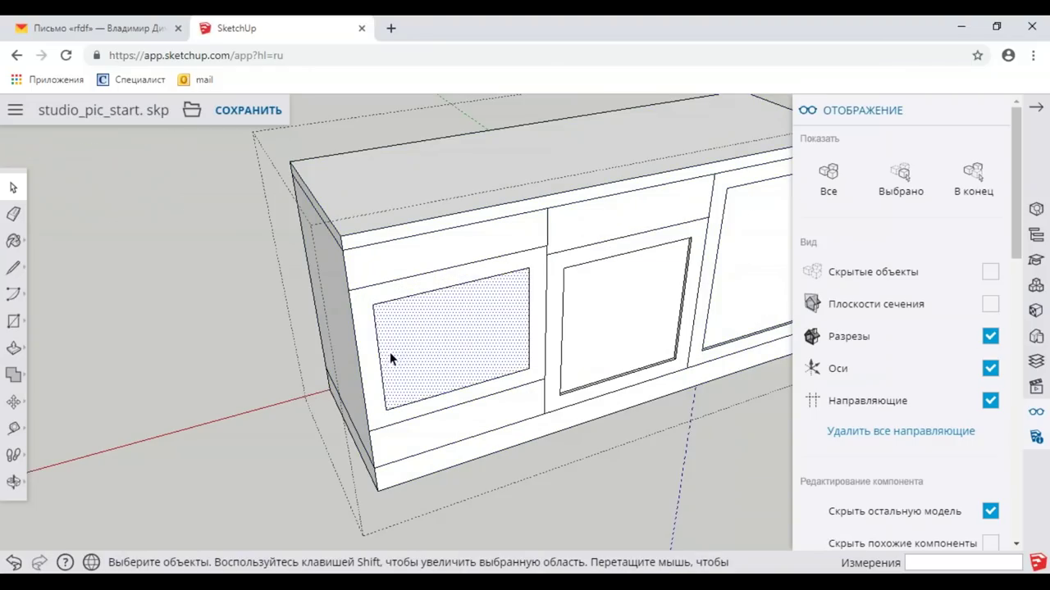
scroll(390, 352, up, 2)
click(16, 350)
click(452, 345)
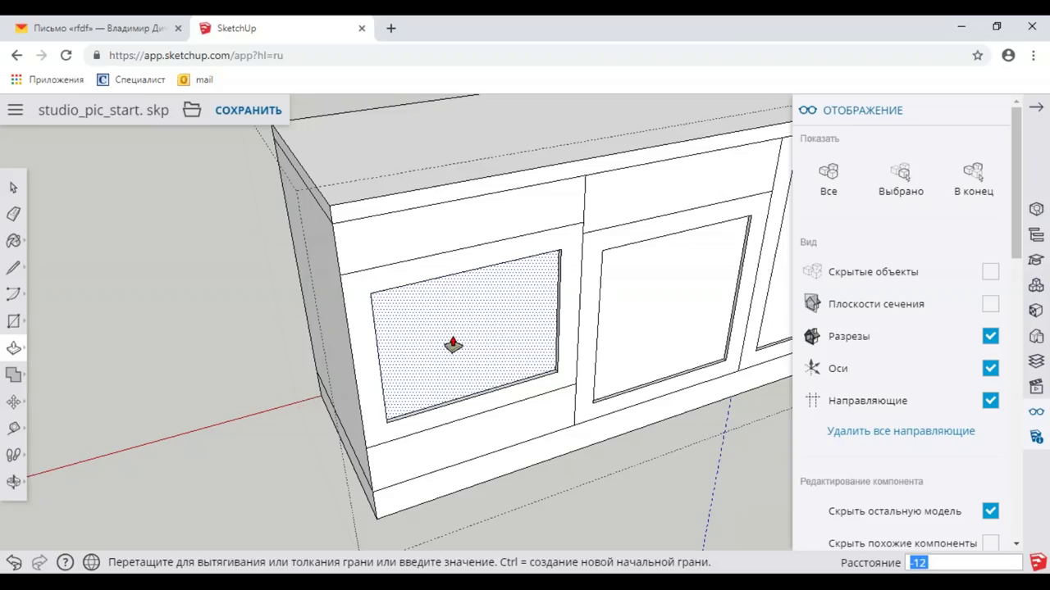
click(453, 345)
Step: Leave the base cabinet group and orbit around to review the framed doors
scroll(459, 340, down, 3)
scroll(492, 326, up, 1)
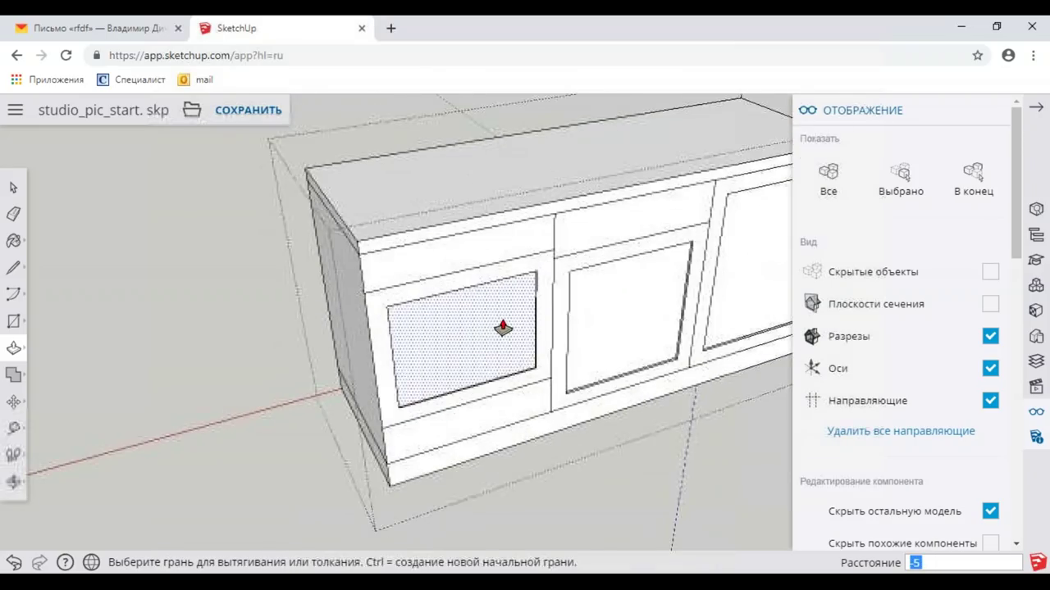
scroll(498, 328, up, 1)
click(13, 187)
click(52, 215)
mouse_move(422, 322)
middle_down()
mouse_move(472, 320)
mouse_move(459, 322)
mouse_move(393, 267)
middle_up()
key(alt+Tab)
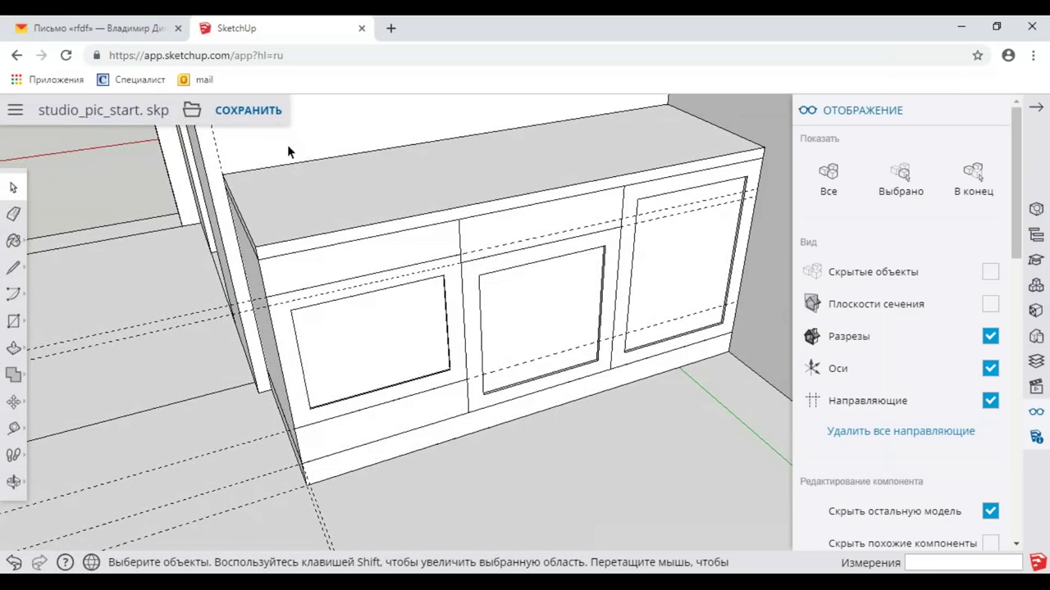
scroll(452, 356, up, 3)
Step: Enter the base cabinet group and place a guide 600 in plus one across the top band
mouse_move(452, 356)
middle_down()
mouse_move(571, 323)
mouse_move(504, 236)
middle_up()
right_click(504, 236)
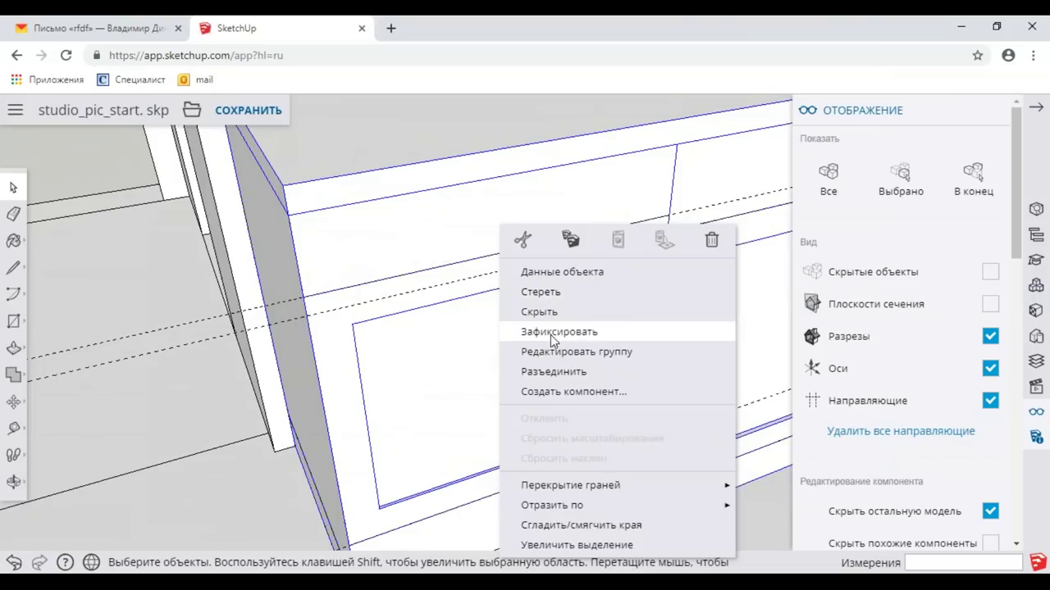
click(574, 351)
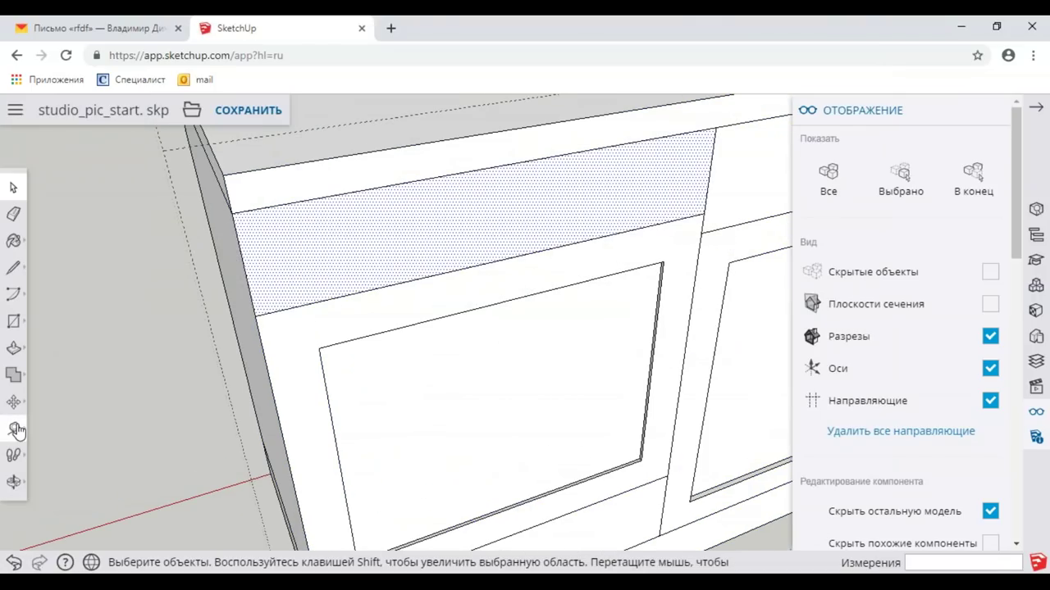
click(13, 427)
click(242, 264)
text(600)
key(Return)
click(453, 270)
click(240, 259)
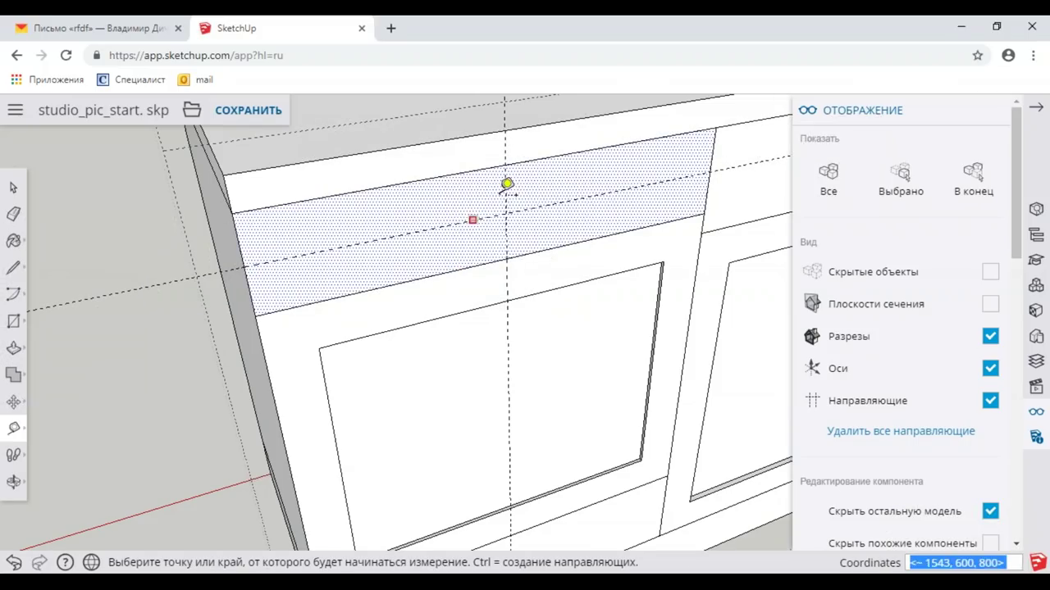
Step: Add two vertical guides and another guide inside the top band
click(506, 192)
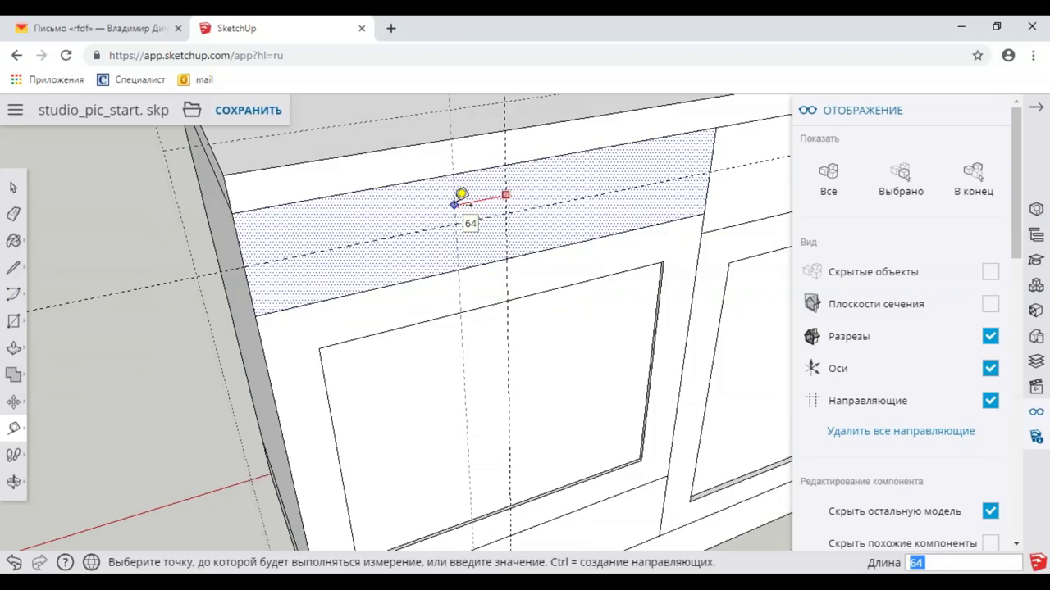
click(456, 203)
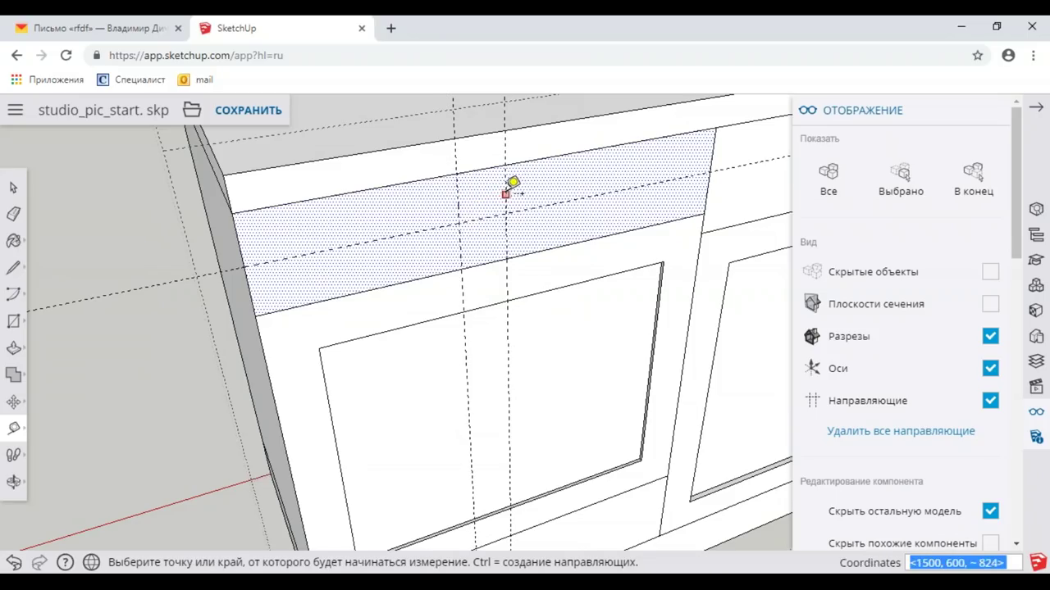
click(506, 194)
click(540, 178)
click(535, 207)
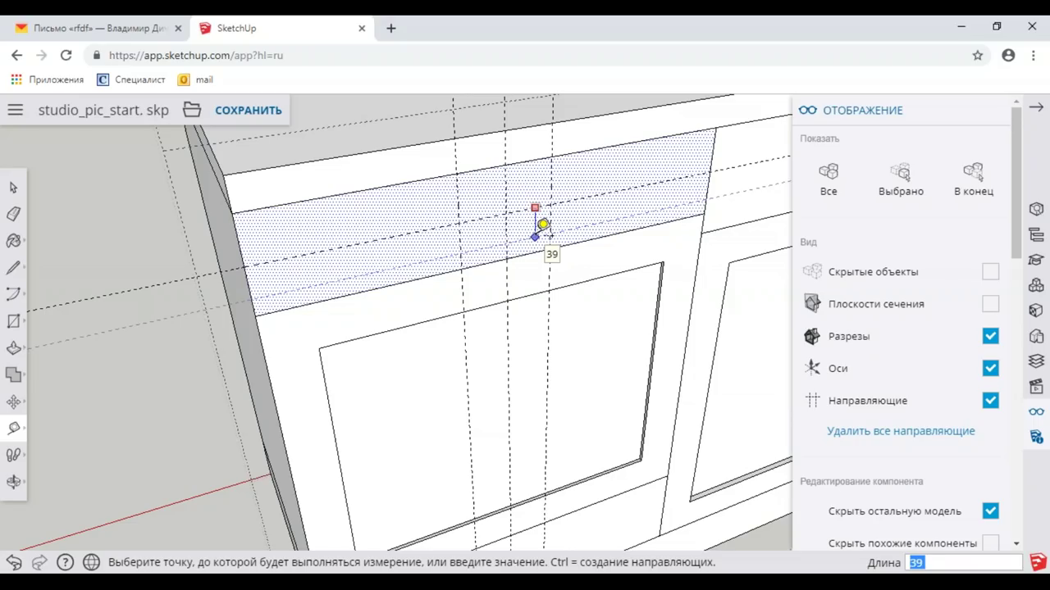
click(543, 224)
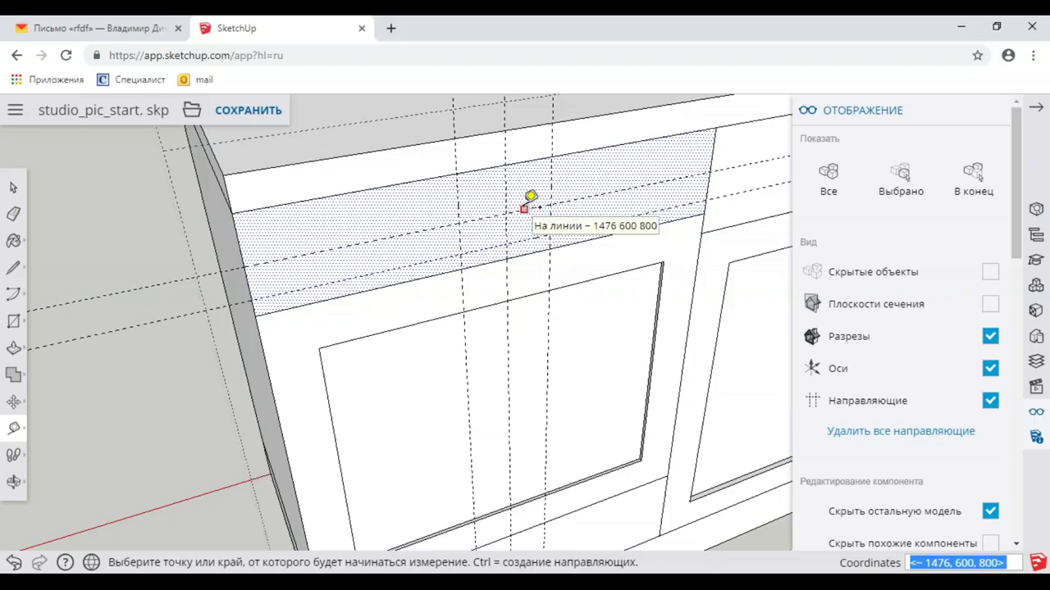
click(525, 209)
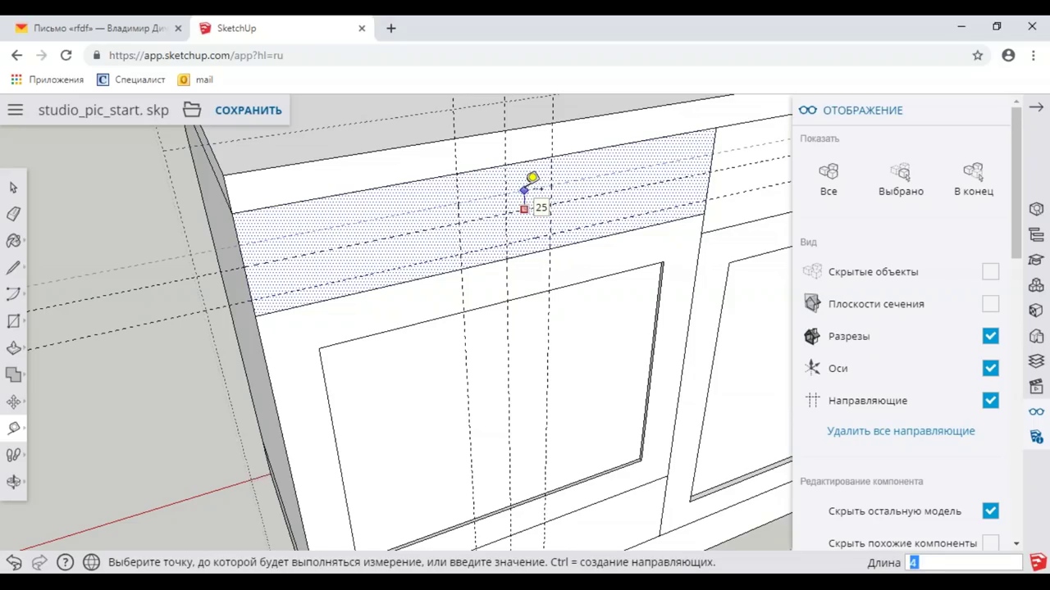
key(Return)
scroll(298, 204, up, 3)
Step: Draw the edges of a small rectangle between the guide intersections with the Line tool
click(13, 268)
click(428, 171)
click(558, 165)
click(557, 248)
click(435, 276)
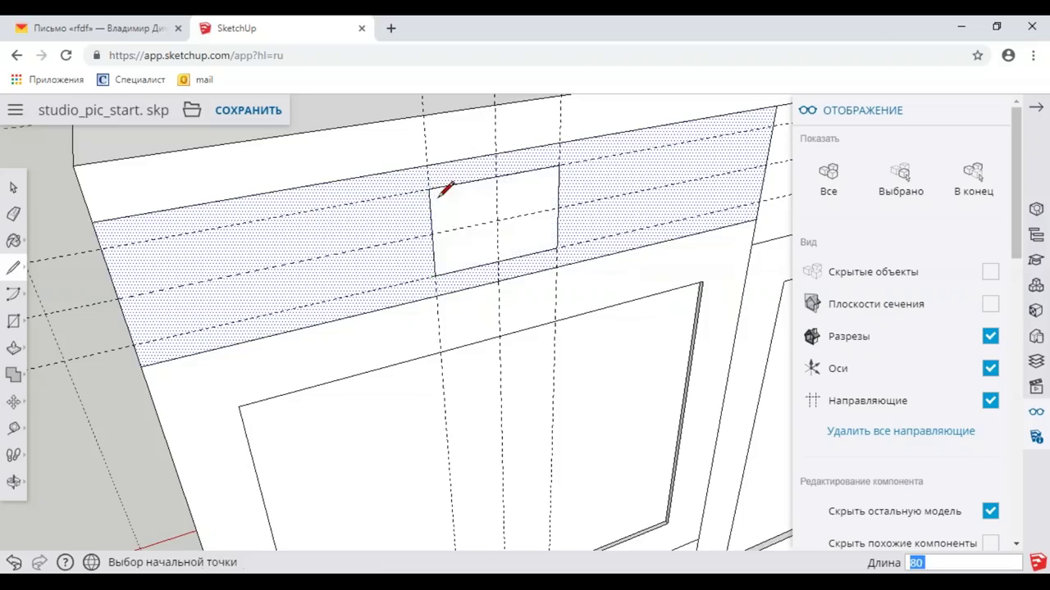
Step: Close the rectangle into a face and place a guide just inside its left edge
click(428, 189)
scroll(462, 202, up, 2)
middle_drag(499, 227, 517, 229)
click(14, 427)
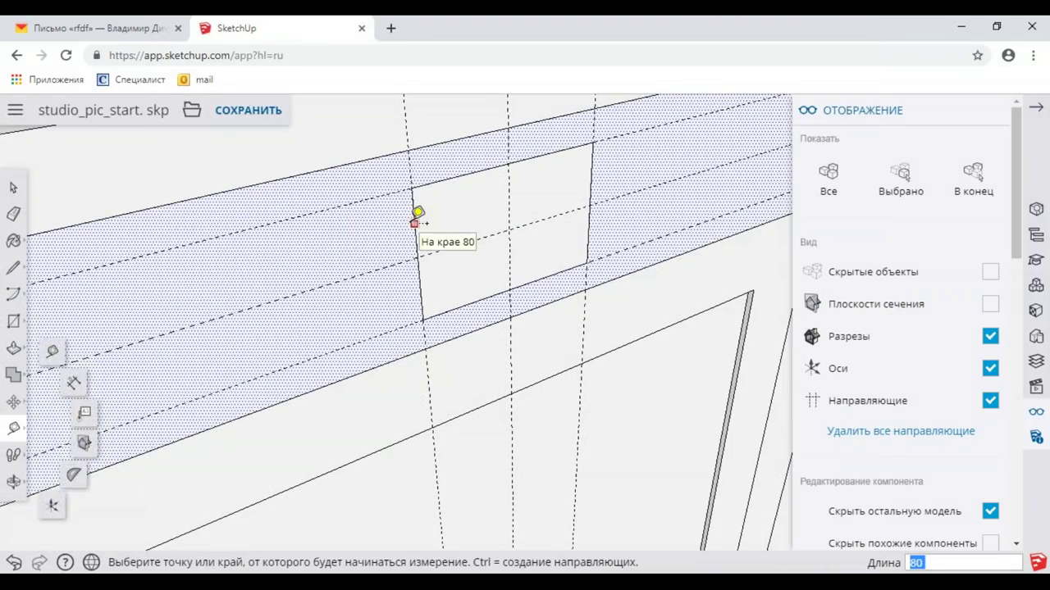
click(414, 223)
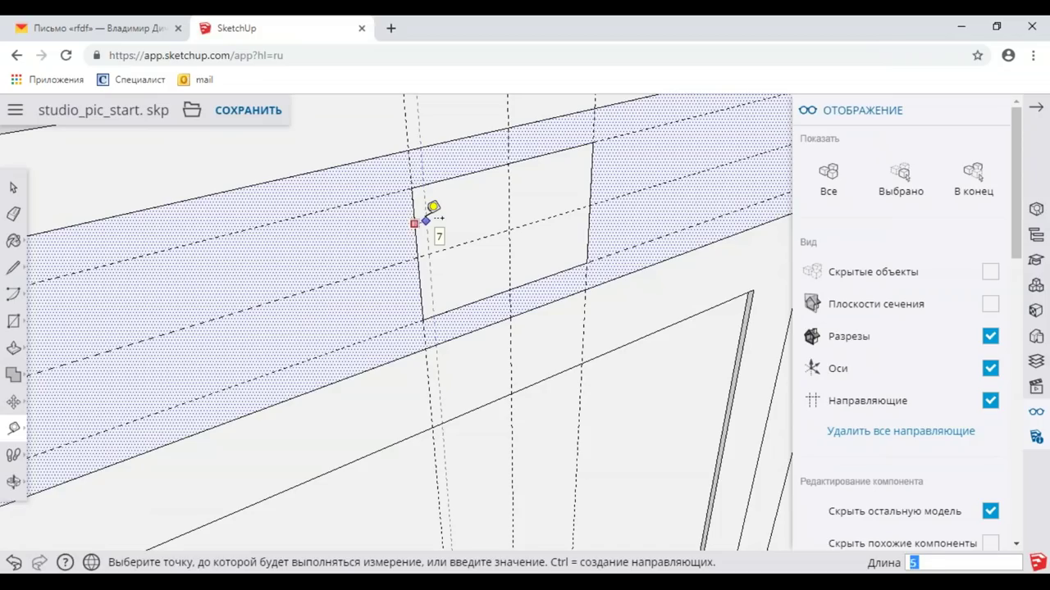
click(426, 220)
Step: Add guides inside the top, bottom and right edges, the right one 18 mm in
click(415, 232)
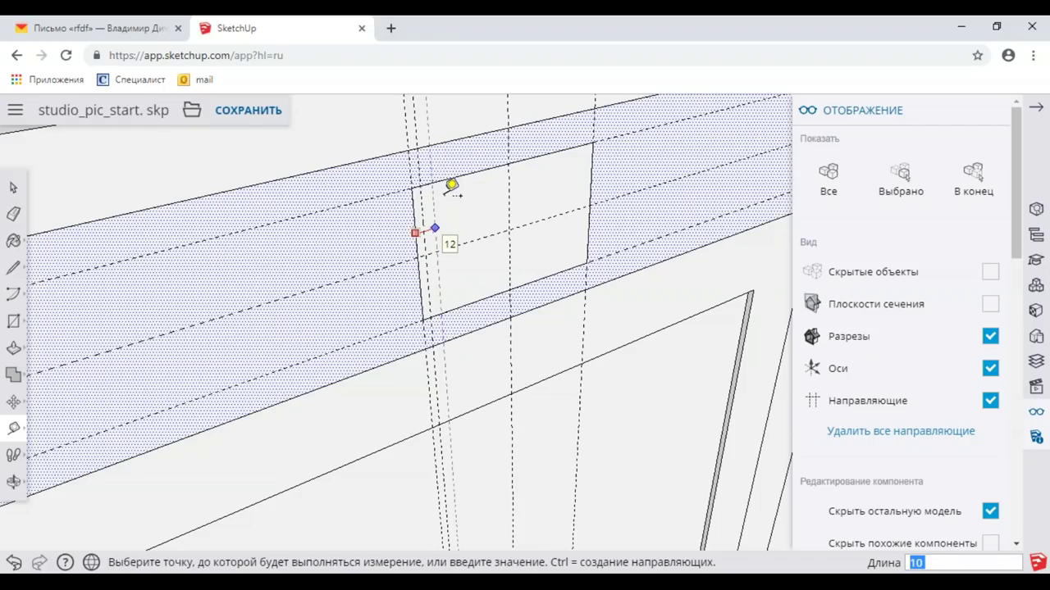
click(452, 184)
scroll(455, 205, up, 2)
click(443, 179)
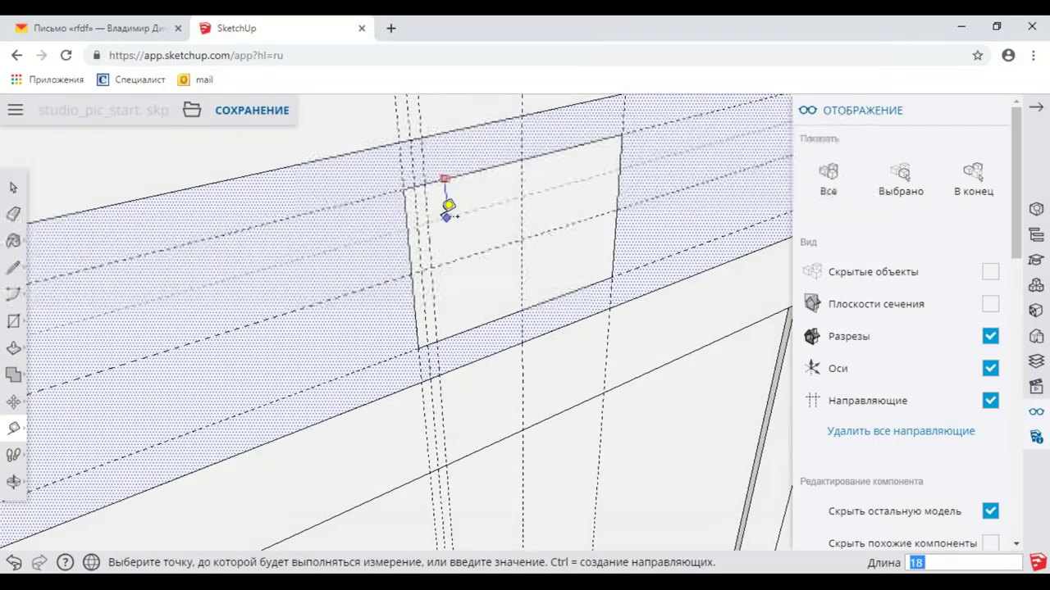
click(446, 216)
click(457, 334)
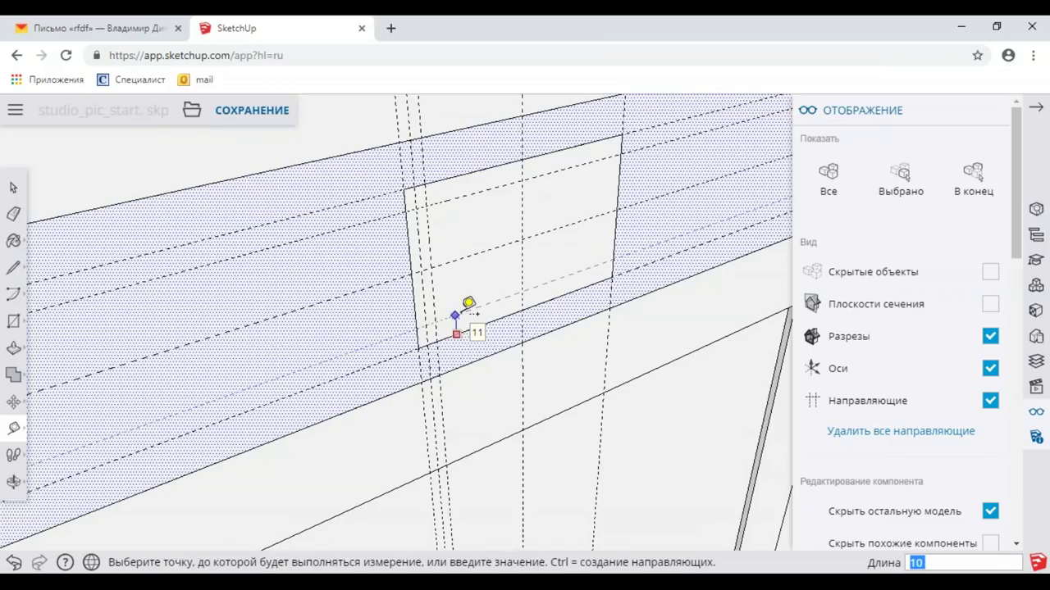
click(590, 209)
click(615, 227)
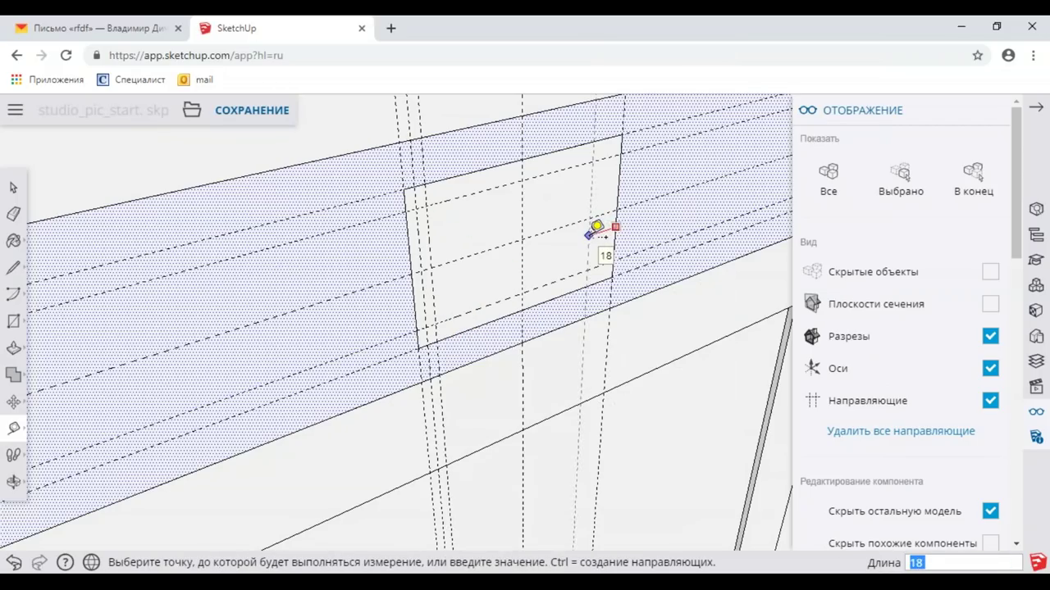
click(596, 228)
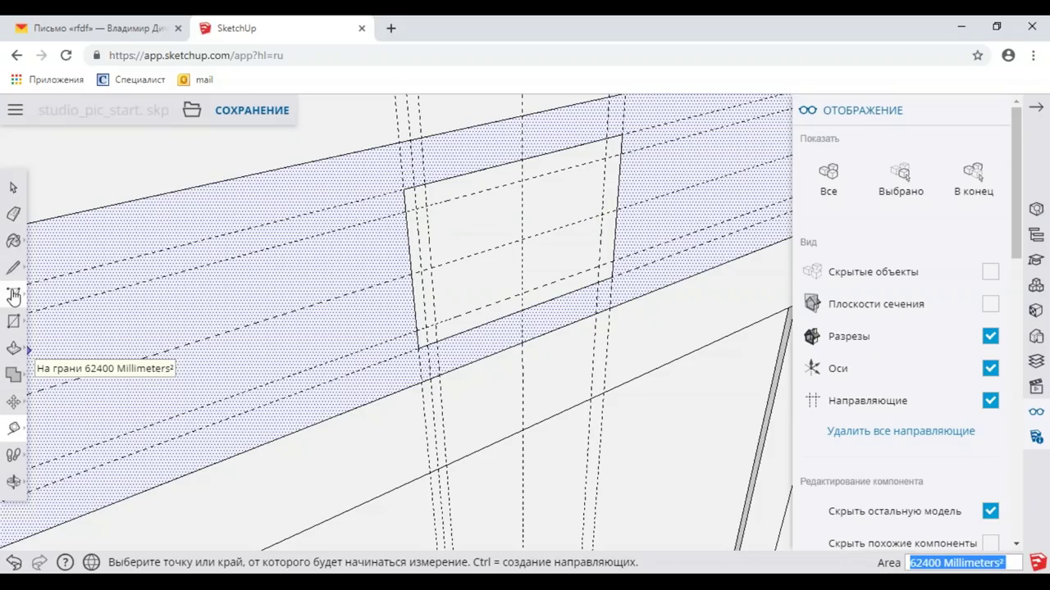
click(13, 297)
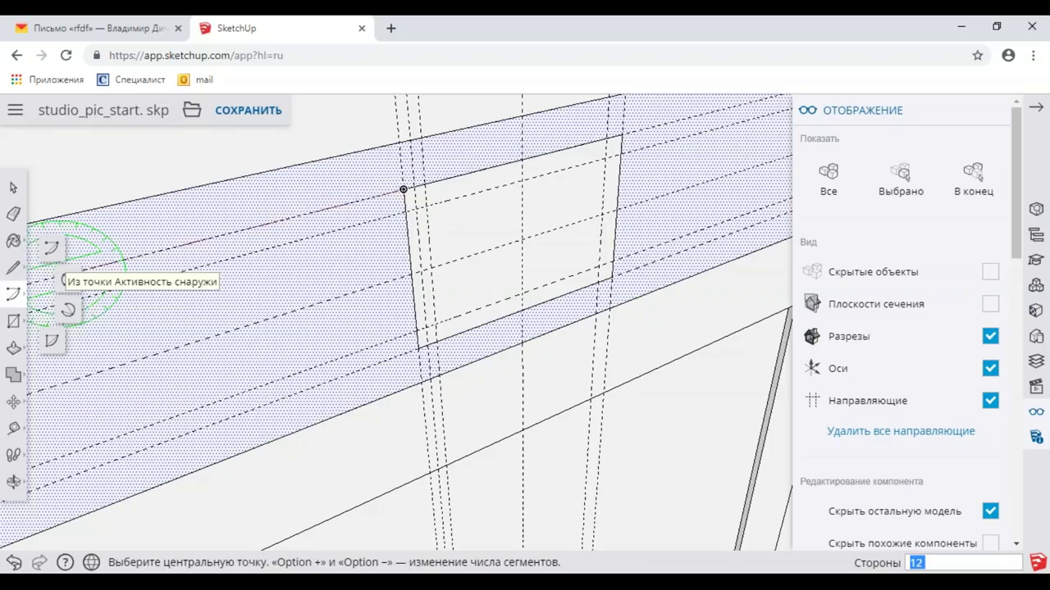
Step: Round the opening's top-left and top-right corners with 2-point arcs
click(71, 276)
scroll(454, 187, up, 1)
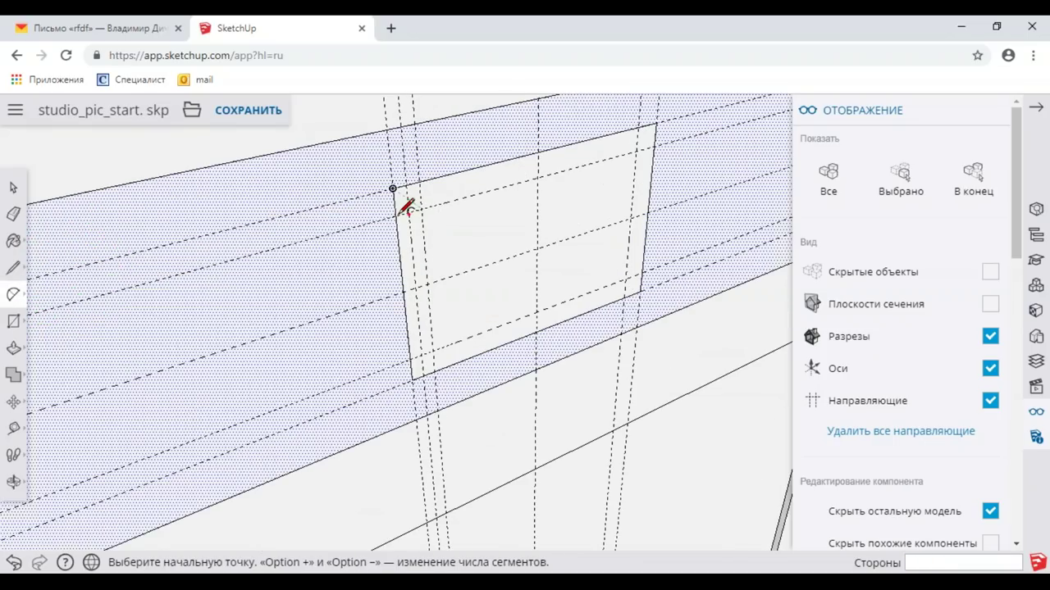
click(399, 212)
click(419, 181)
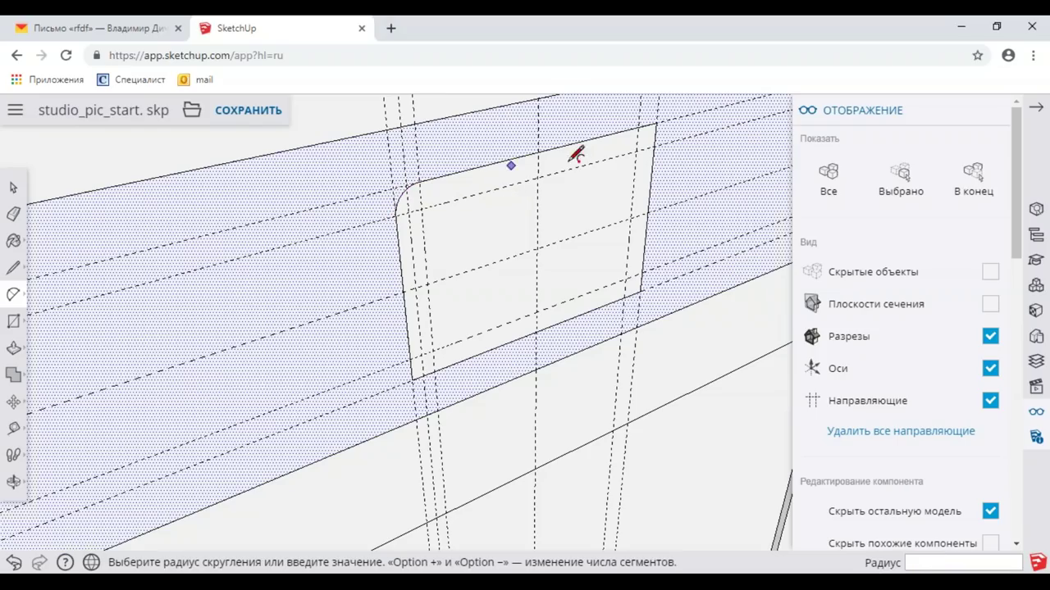
click(640, 126)
click(653, 147)
Step: Round the bottom-left and bottom-right corners, then orbit to view the cabinet front
click(415, 352)
click(428, 371)
click(631, 291)
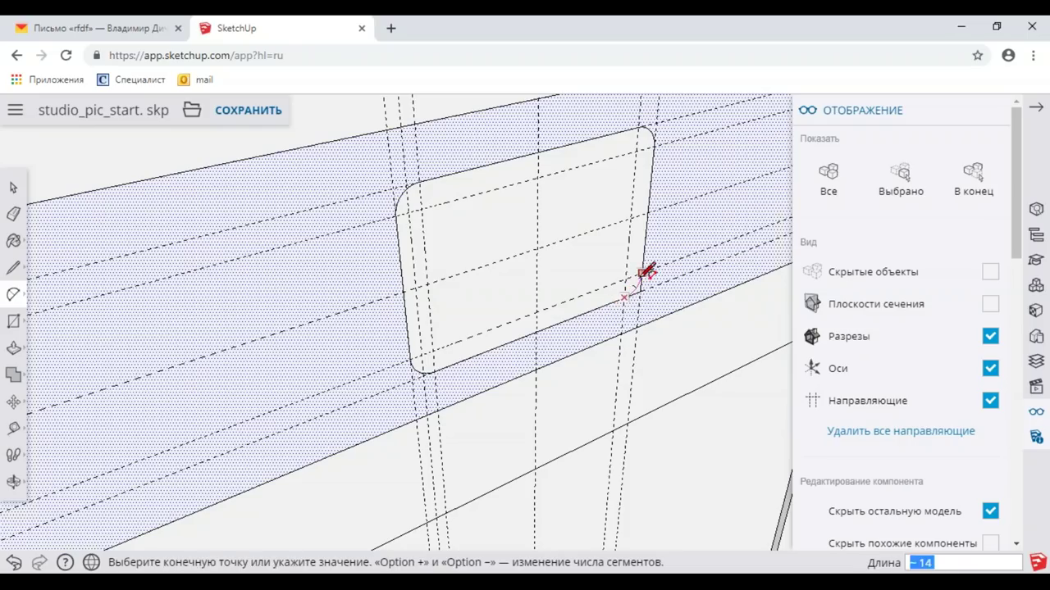
click(629, 258)
scroll(628, 257, down, 3)
middle_drag(628, 256, 525, 270)
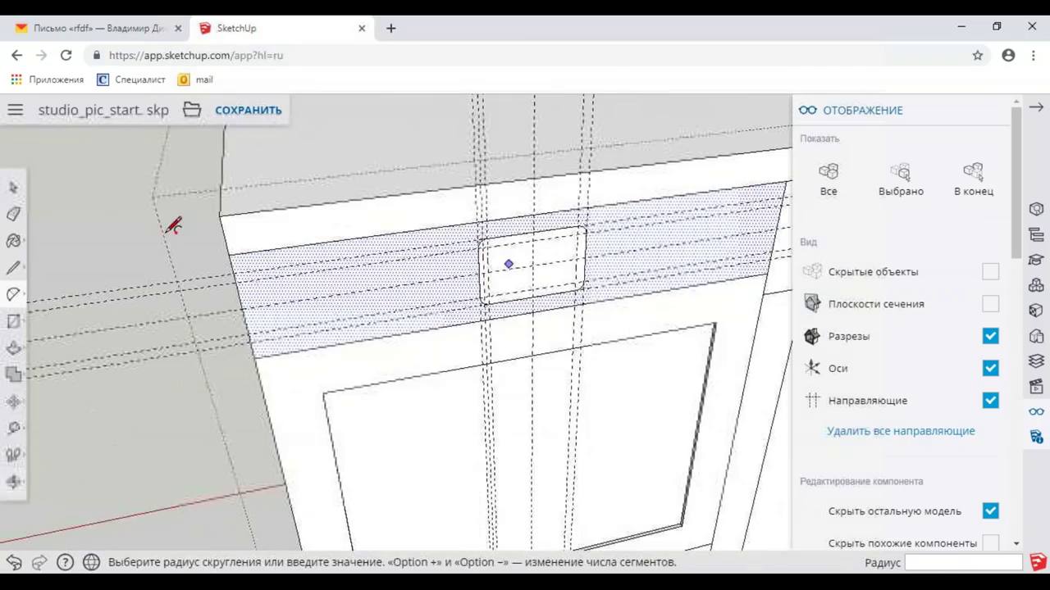
key(space)
middle_drag(435, 308, 443, 305)
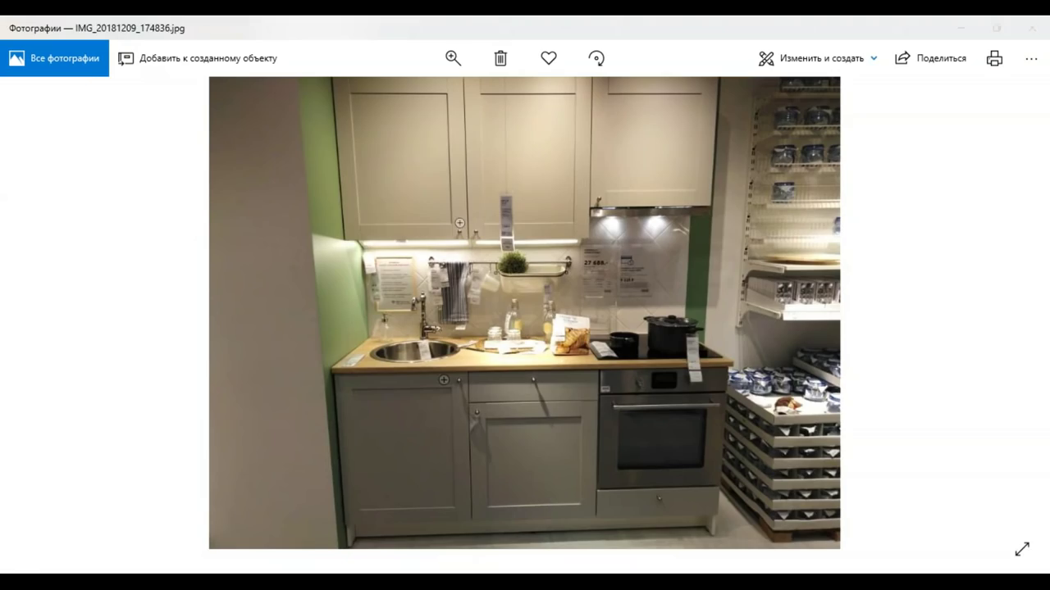
scroll(513, 308, down, 2)
scroll(515, 295, up, 2)
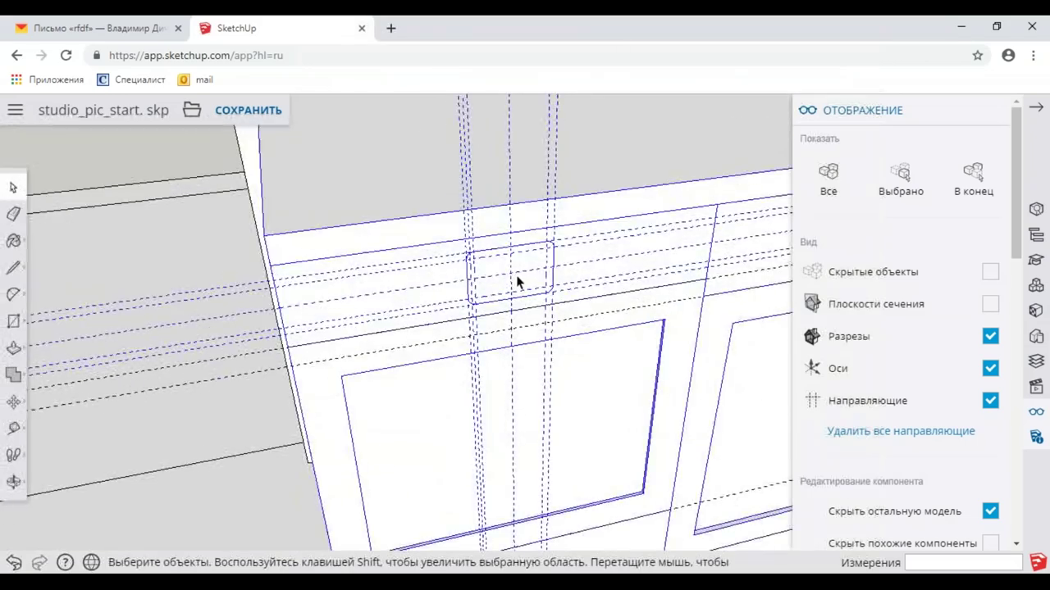
Step: Place a Tape Measure guide 120 mm left of the display opening's centre
middle_drag(517, 281, 525, 265)
scroll(457, 255, up, 2)
scroll(420, 254, up, 2)
mouse_move(421, 252)
middle_down()
mouse_move(445, 250)
mouse_move(435, 246)
middle_up()
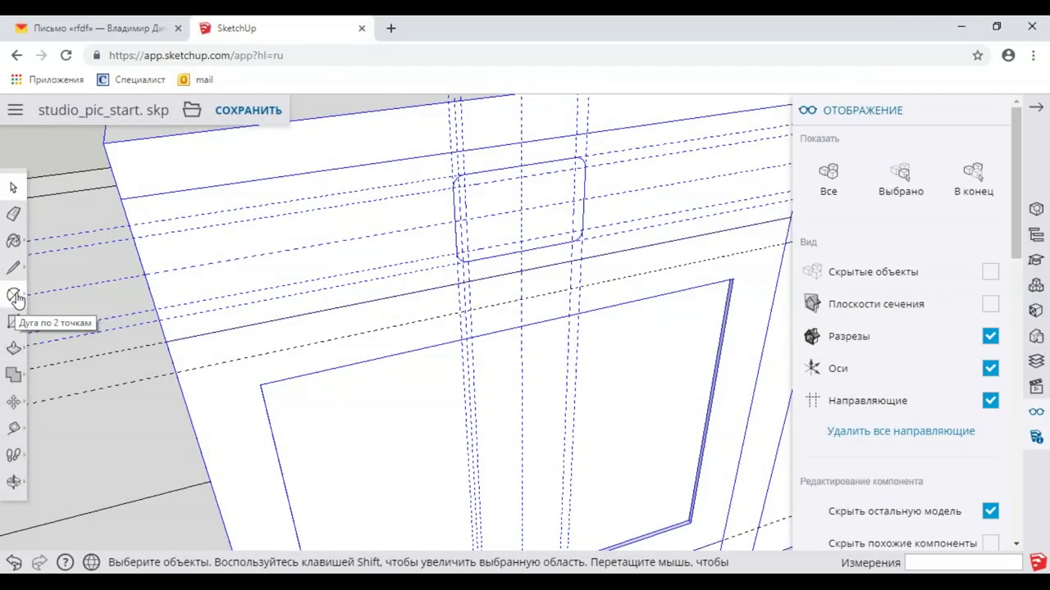
click(16, 321)
click(78, 320)
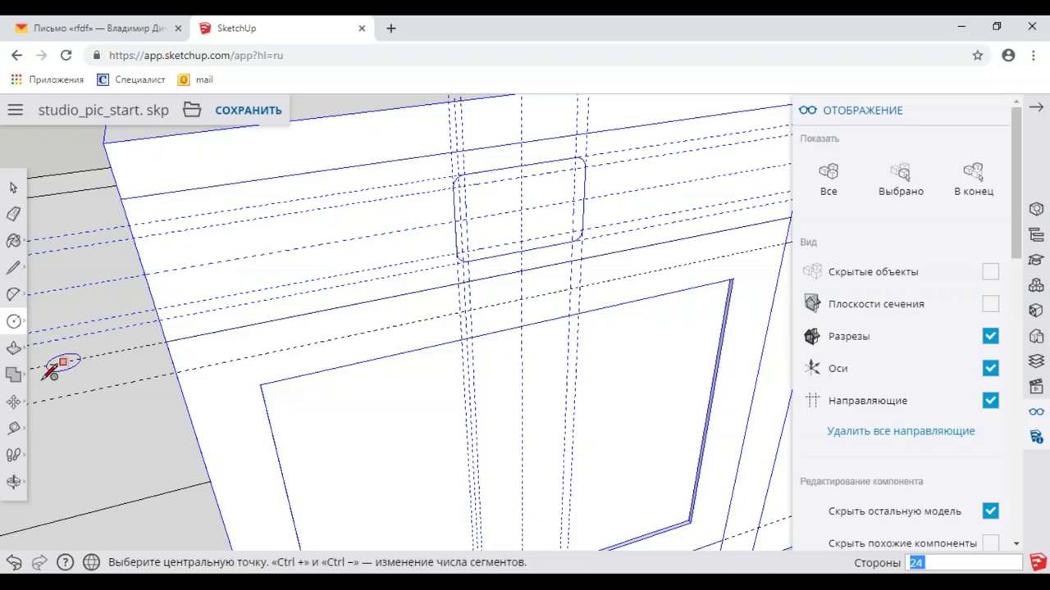
click(13, 427)
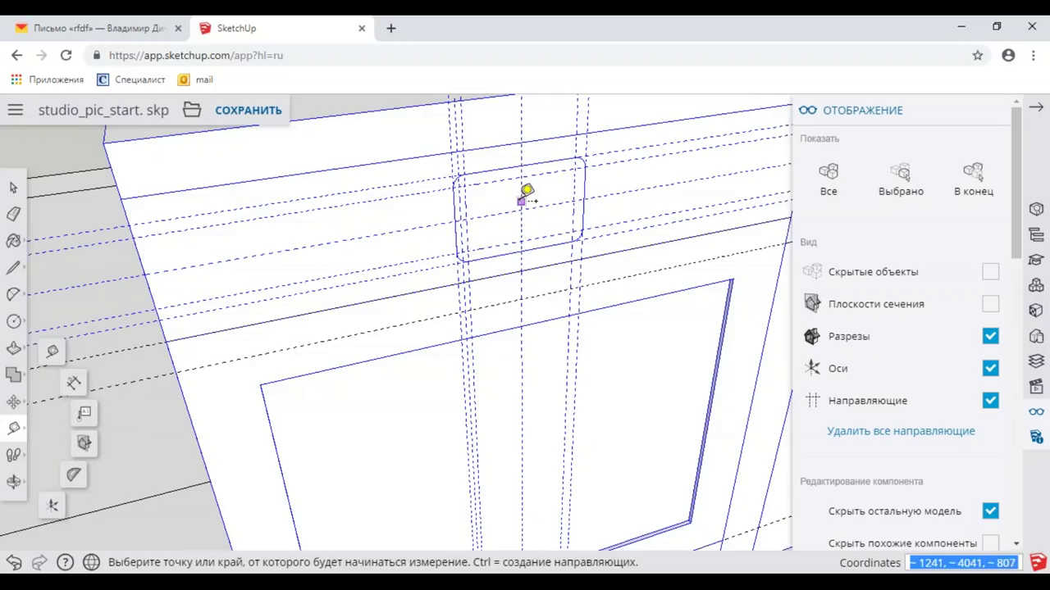
click(520, 201)
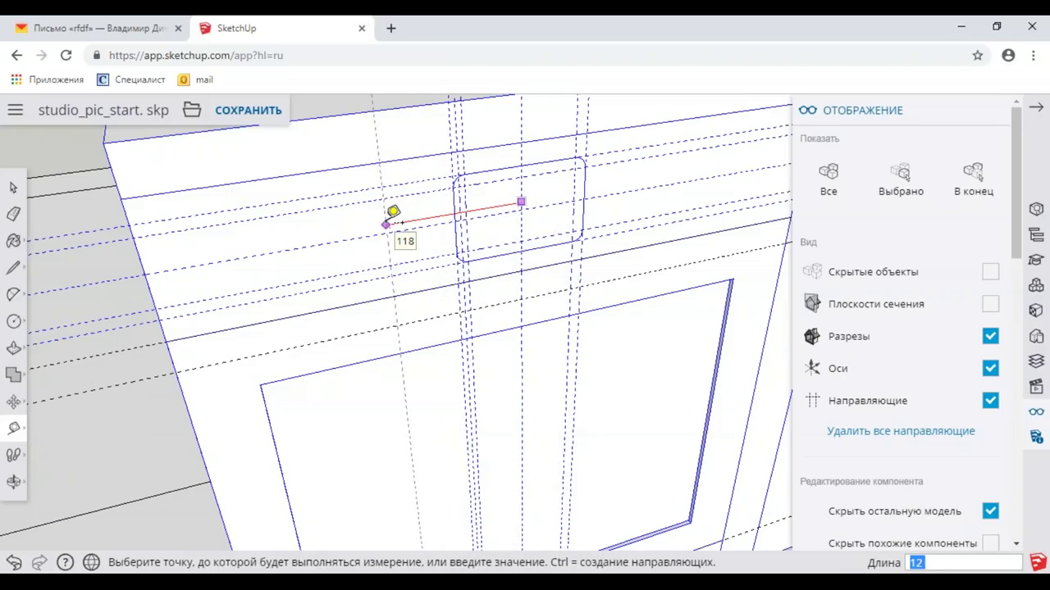
text(0)
key(Return)
Step: Draw a small knob circle centred on the guide intersection
click(14, 320)
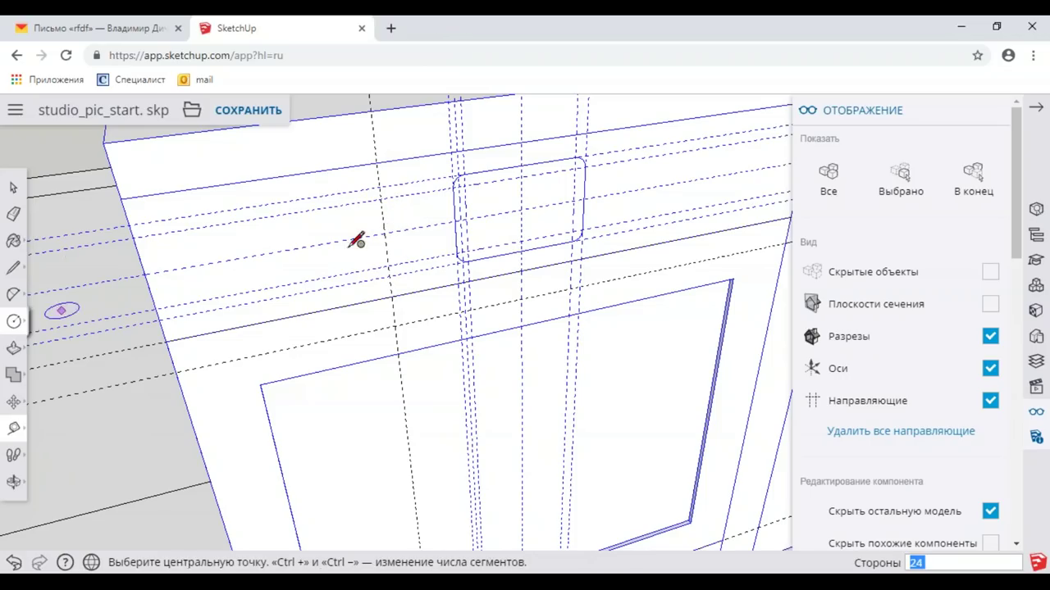
click(384, 233)
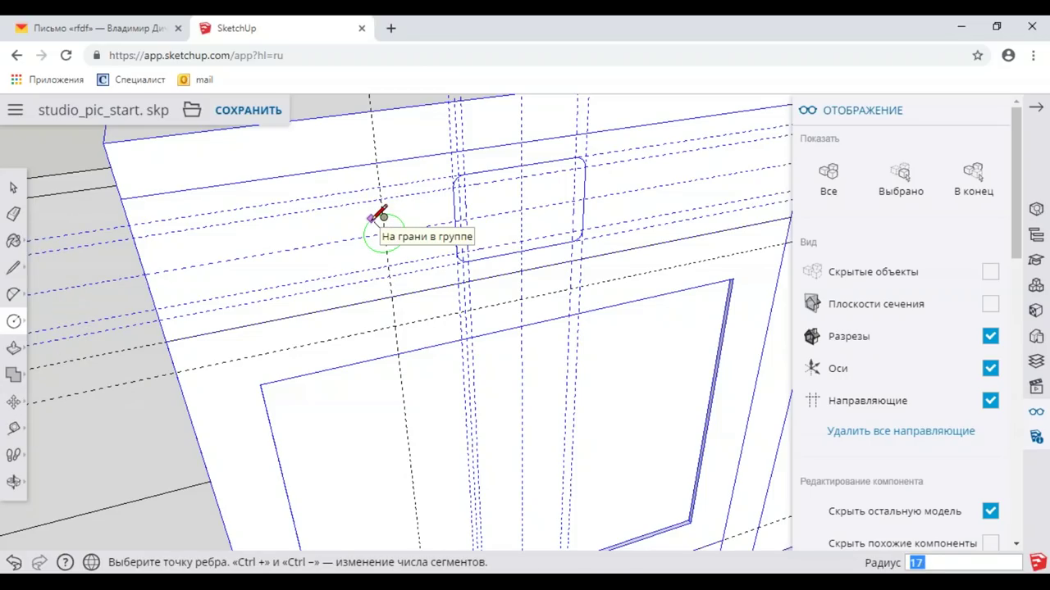
click(369, 219)
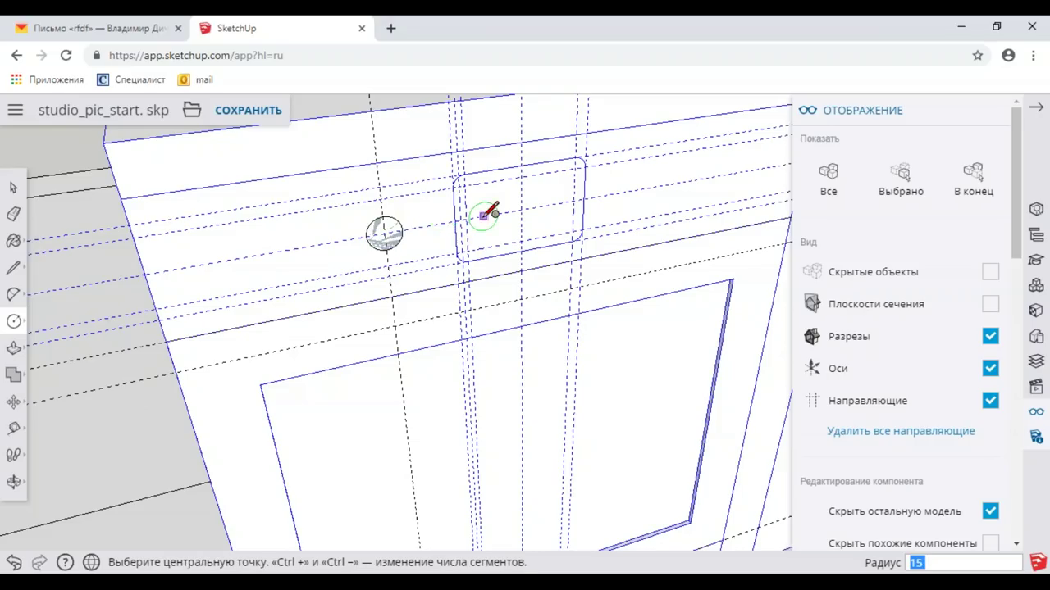
scroll(487, 210, up, 1)
scroll(496, 225, down, 2)
scroll(525, 233, up, 2)
scroll(492, 238, down, 1)
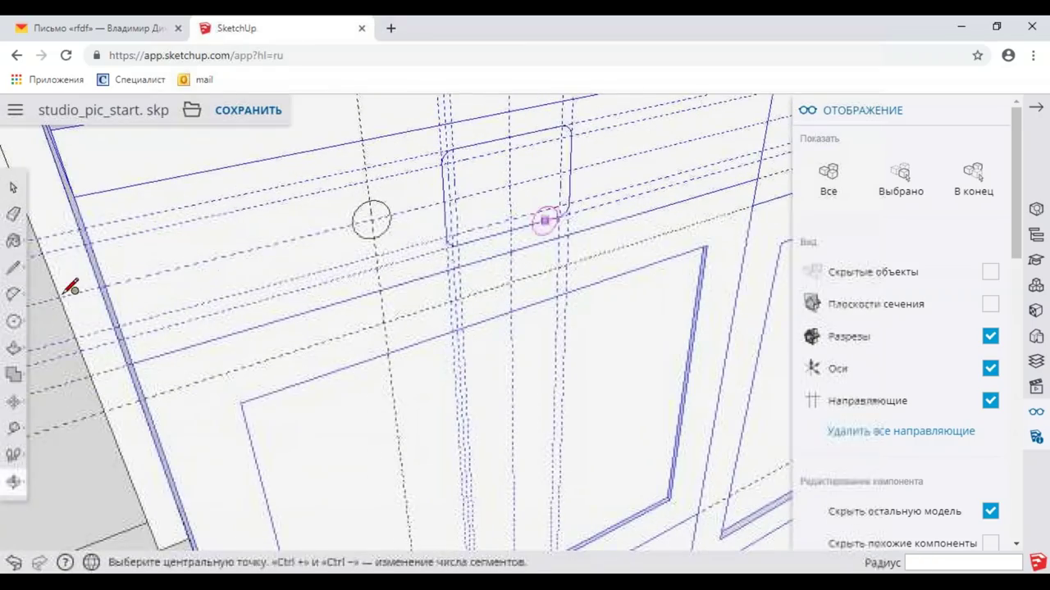
Step: Push/Pull the circle out into a cylindrical knob and extend it further
click(13, 348)
click(389, 224)
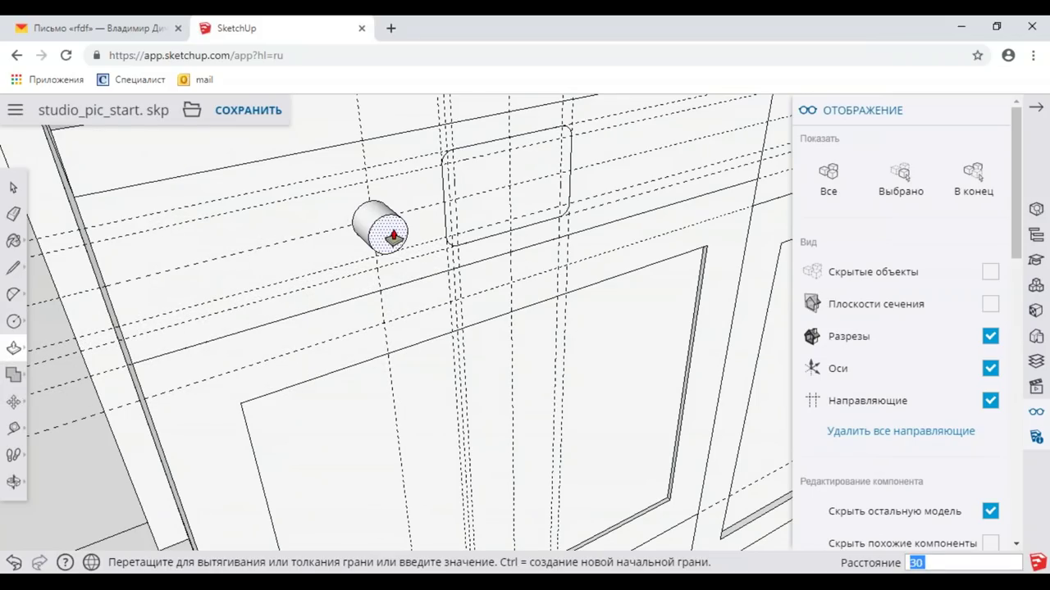
click(394, 238)
mouse_move(393, 234)
middle_down()
mouse_move(417, 213)
mouse_move(401, 217)
middle_up()
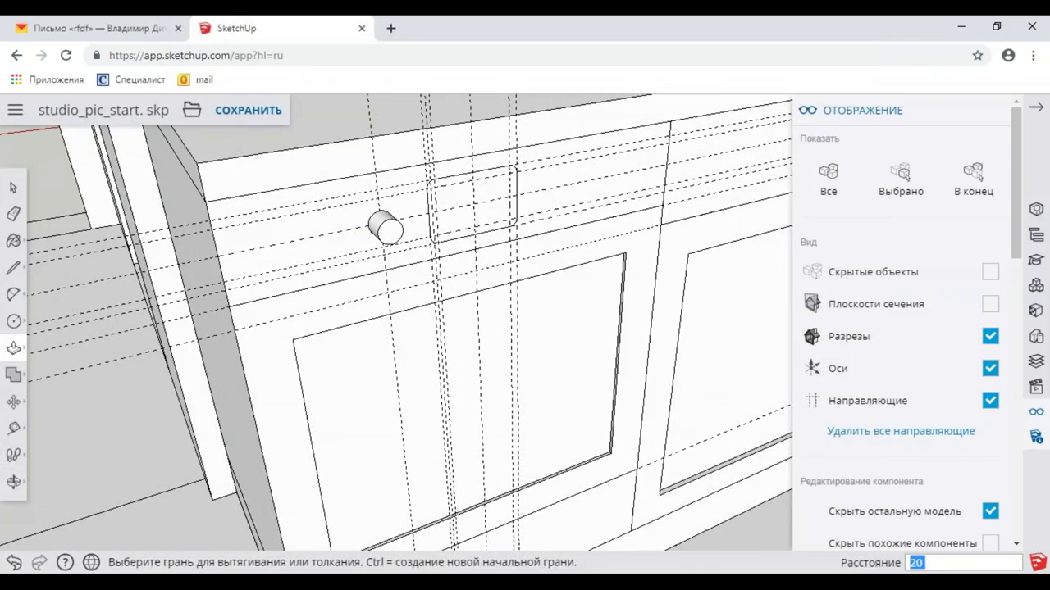
click(389, 228)
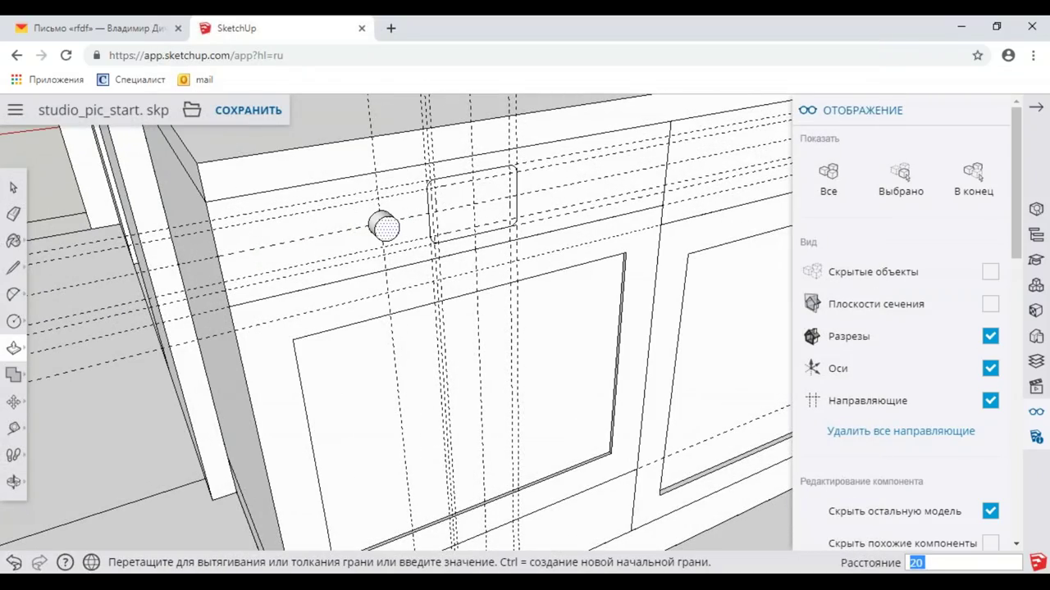
click(407, 226)
mouse_move(401, 225)
middle_down()
mouse_move(270, 216)
mouse_move(412, 215)
mouse_move(399, 218)
middle_up()
key(space)
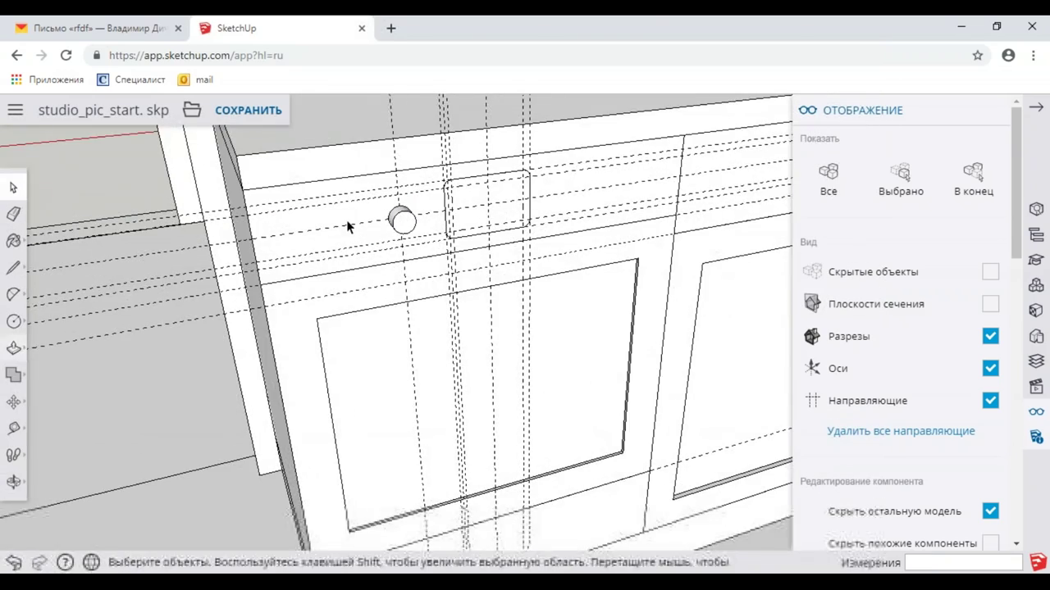
scroll(412, 226, up, 2)
right_click(419, 225)
mouse_move(488, 422)
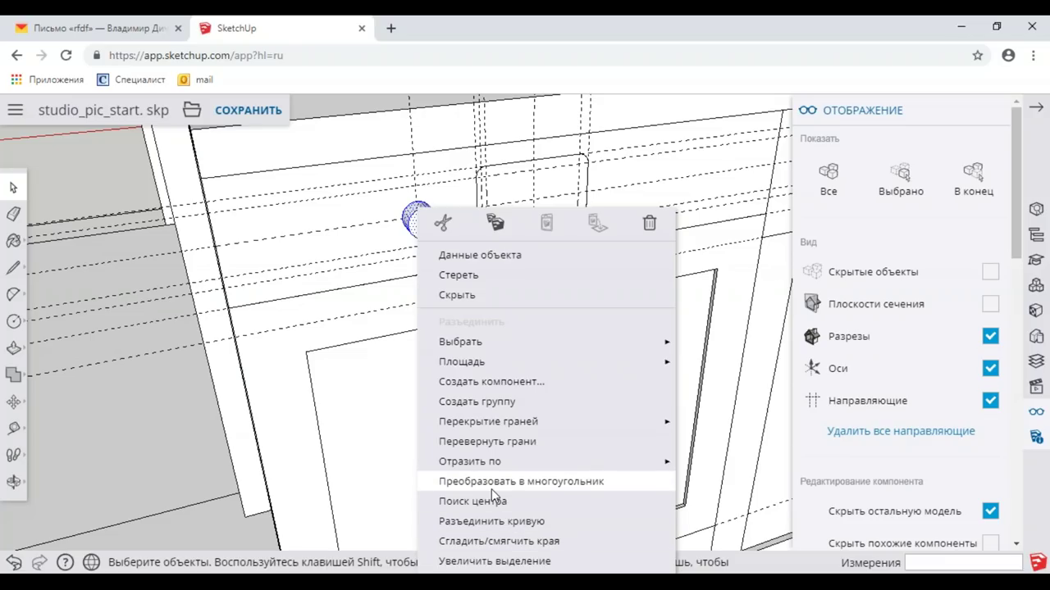
Step: Group the knob geometry and measure a guide to the right of the display
click(485, 403)
scroll(484, 259, up, 1)
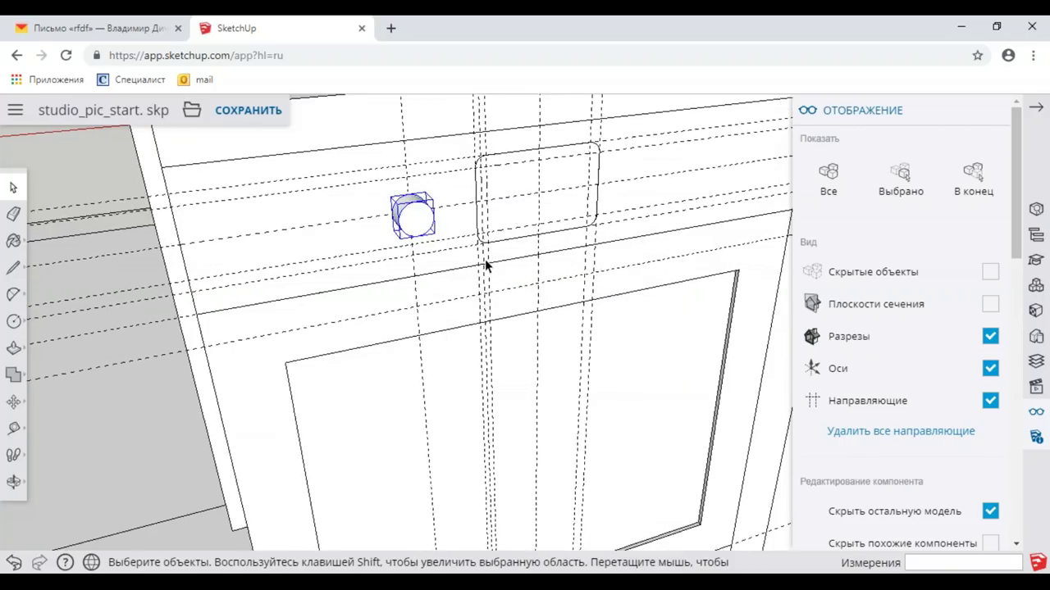
mouse_move(496, 256)
middle_down()
mouse_move(435, 297)
mouse_move(89, 374)
middle_up()
scroll(480, 268, up, 2)
click(14, 424)
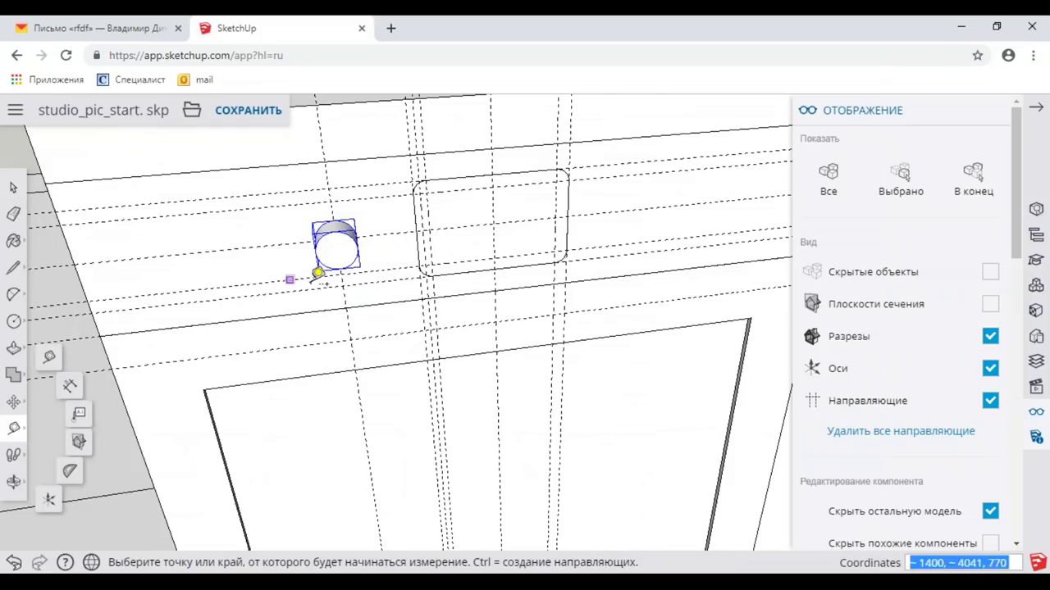
click(492, 213)
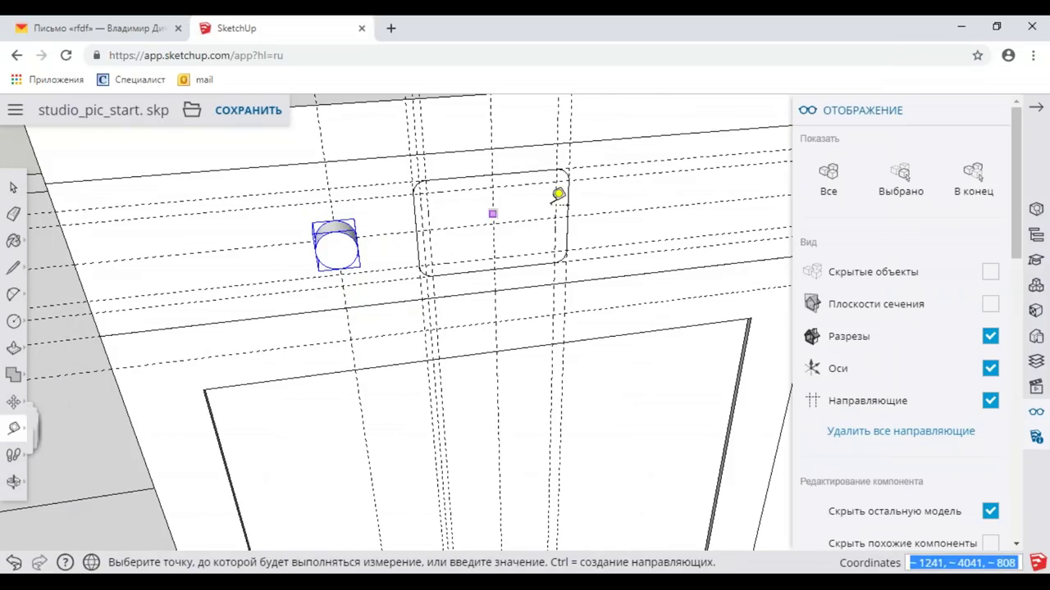
click(603, 190)
middle_drag(604, 192, 520, 227)
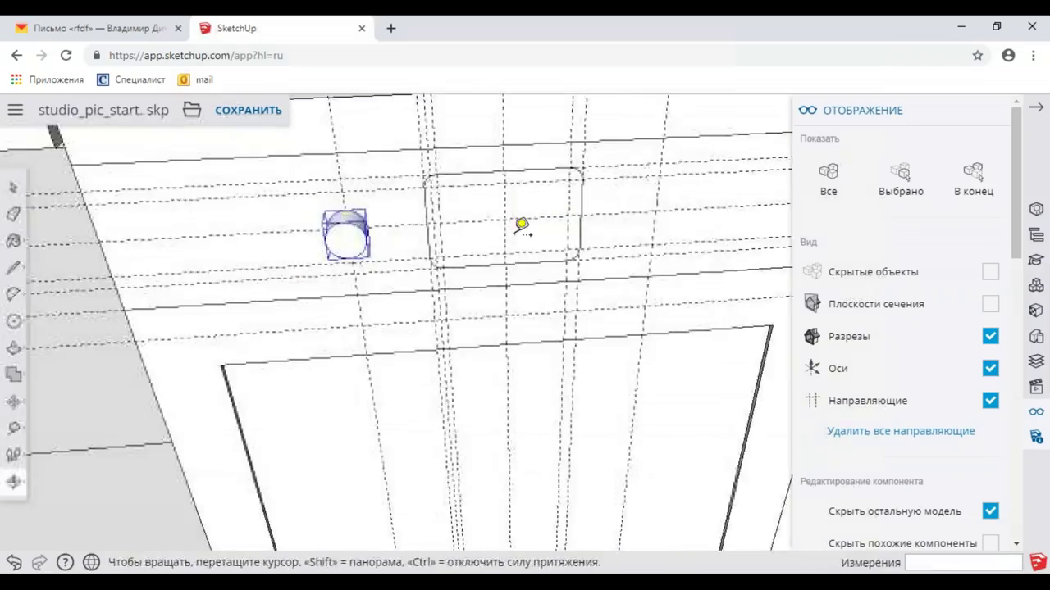
Step: Copy the knob cylinder with Move to the right side of the display
click(13, 404)
ctrl+click(363, 202)
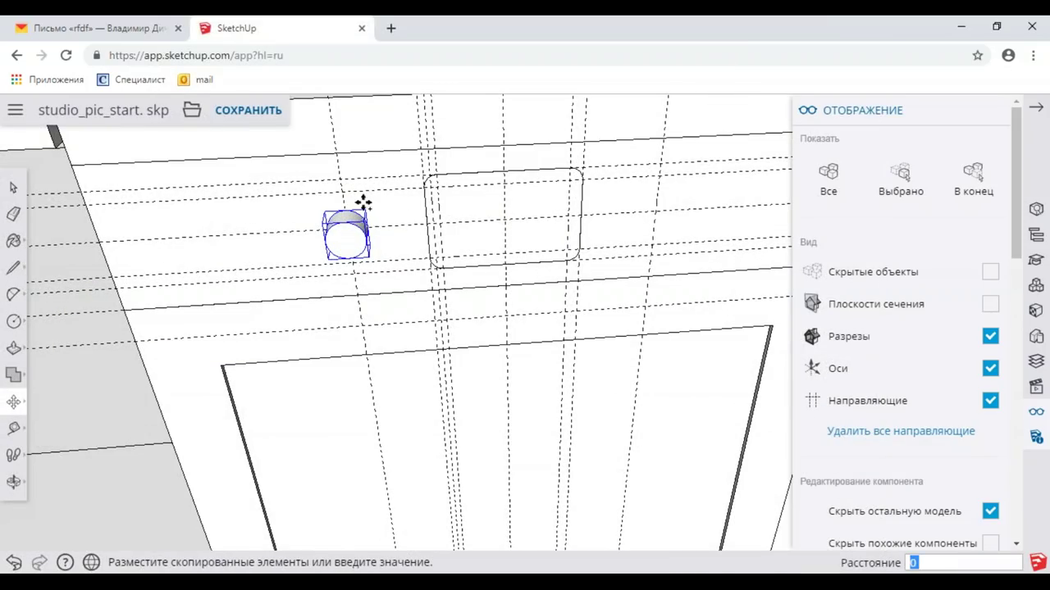
click(663, 183)
scroll(653, 205, down, 3)
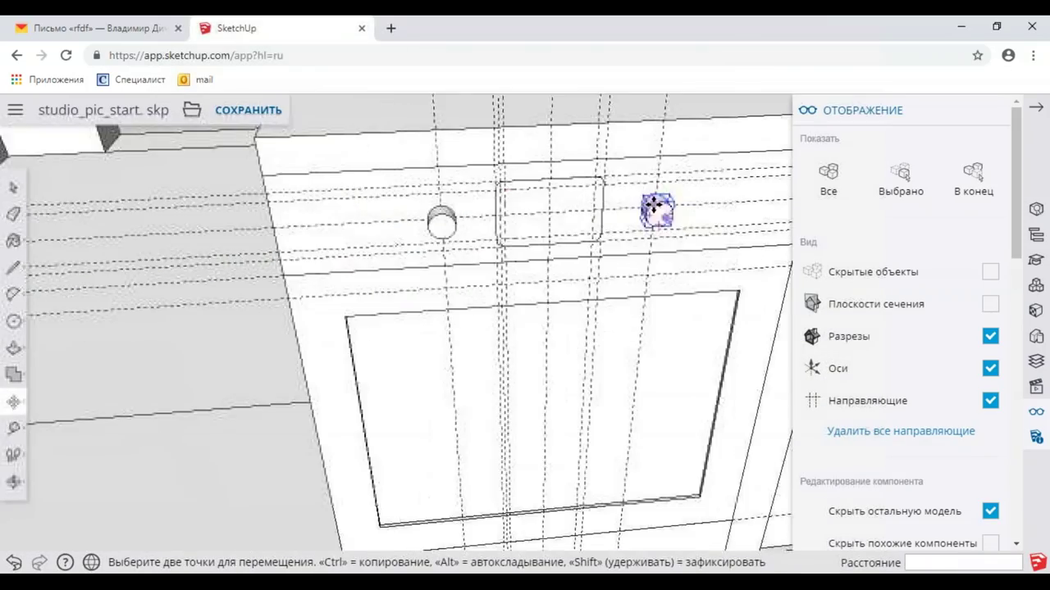
scroll(637, 209, up, 2)
scroll(656, 217, up, 2)
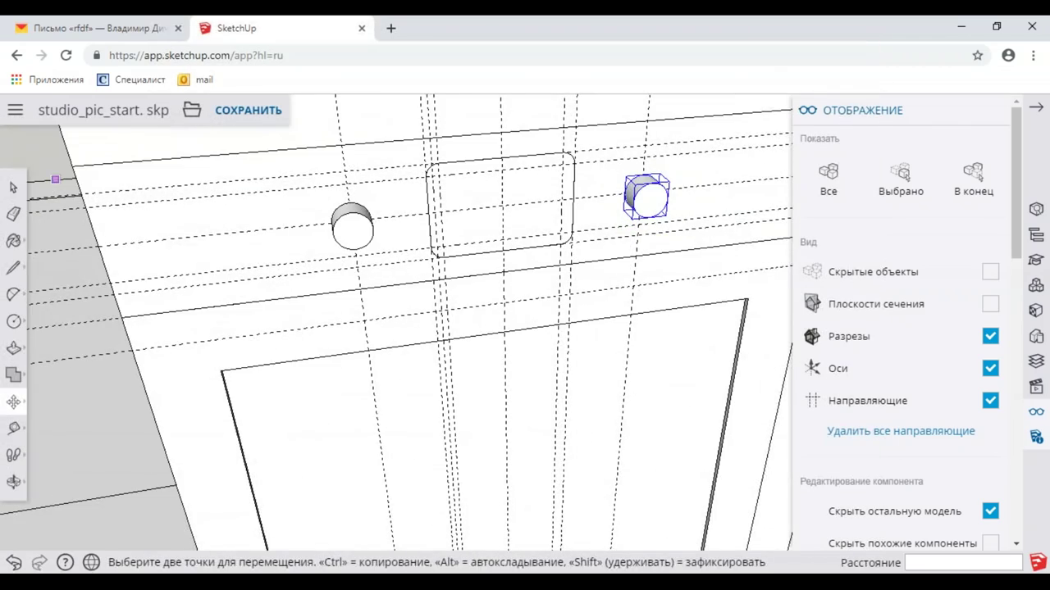
click(13, 187)
scroll(345, 253, down, 2)
scroll(390, 266, down, 3)
scroll(443, 236, down, 1)
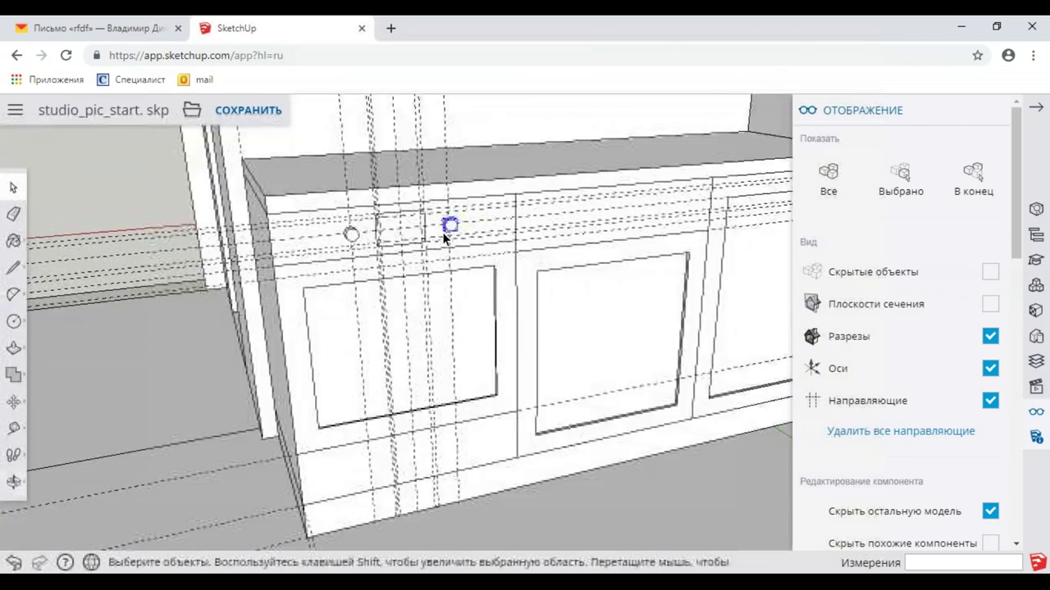
scroll(443, 236, up, 2)
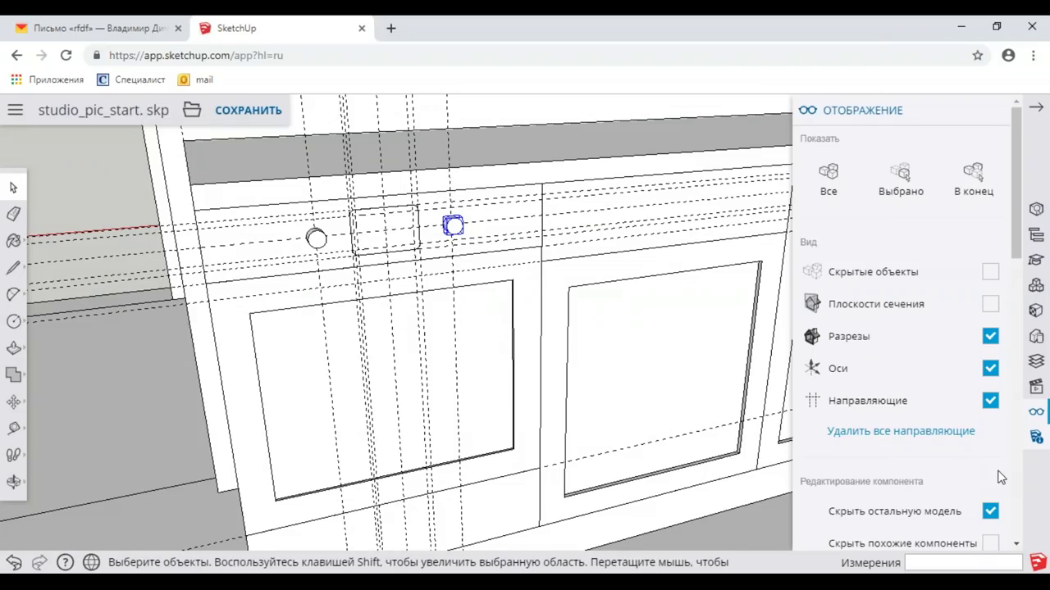
scroll(445, 382, up, 2)
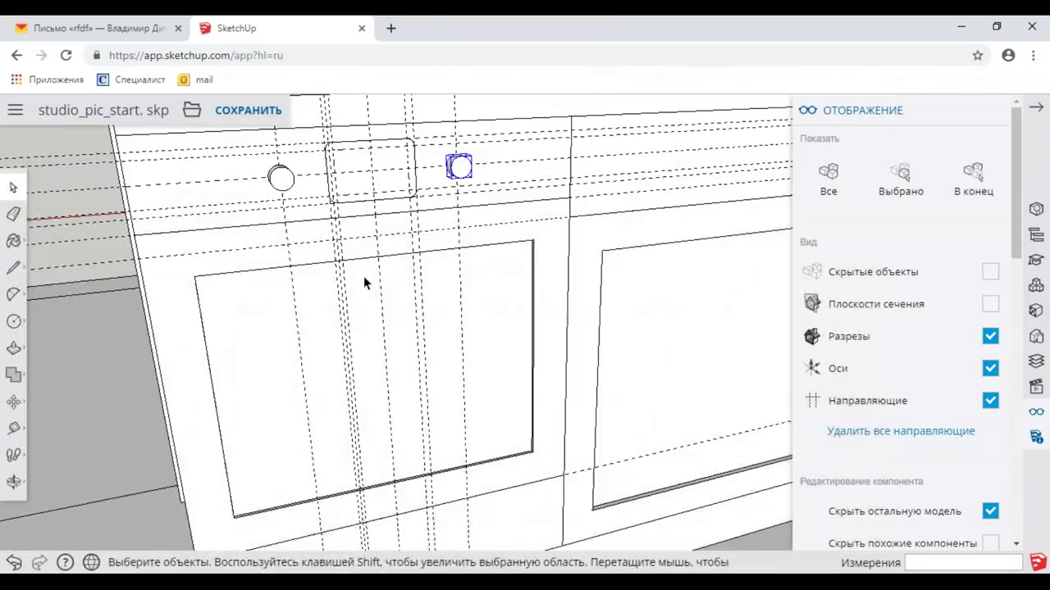
mouse_move(363, 279)
middle_down()
mouse_move(504, 269)
mouse_move(455, 270)
middle_up()
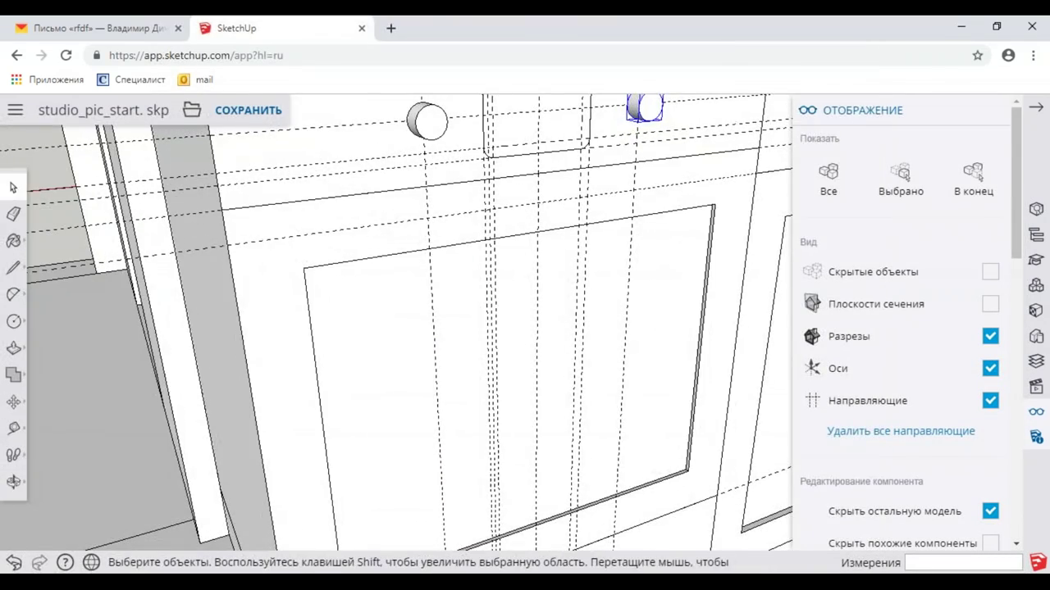
Step: Draw a radius-15 circle on the oven front below the display
middle_drag(375, 274, 417, 276)
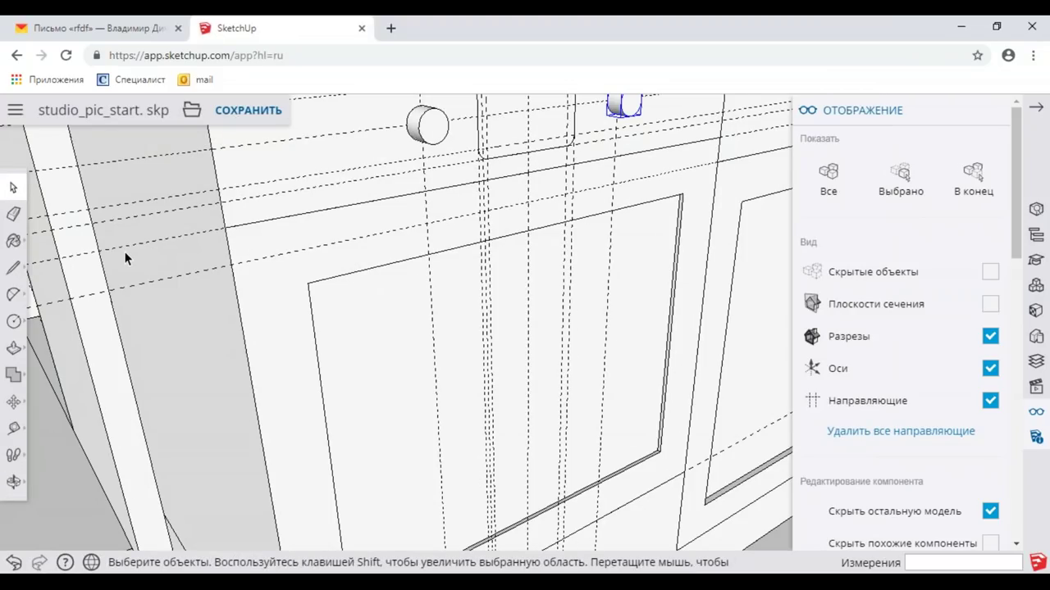
click(11, 430)
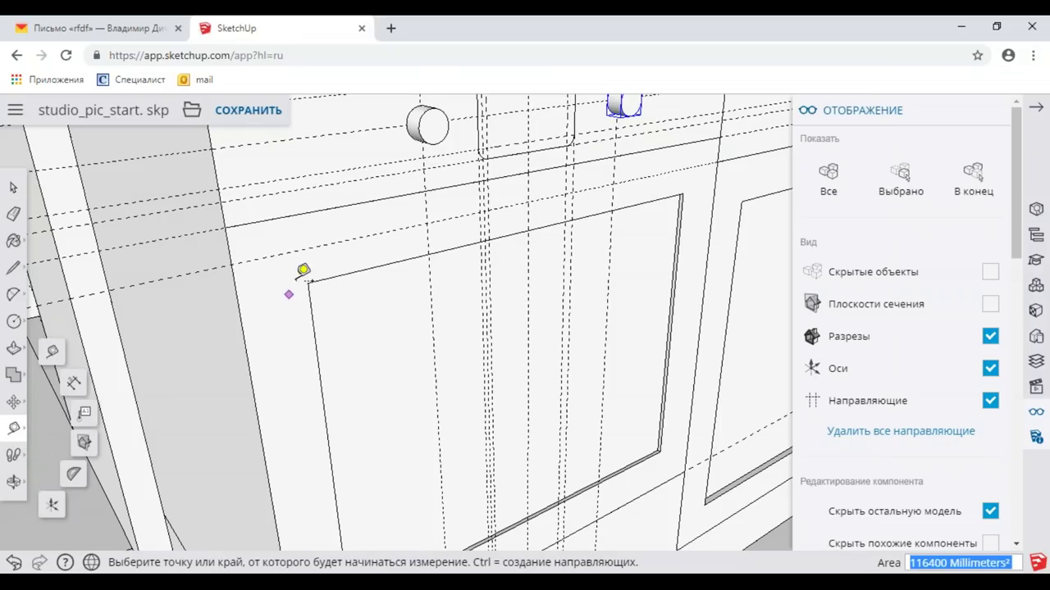
click(13, 321)
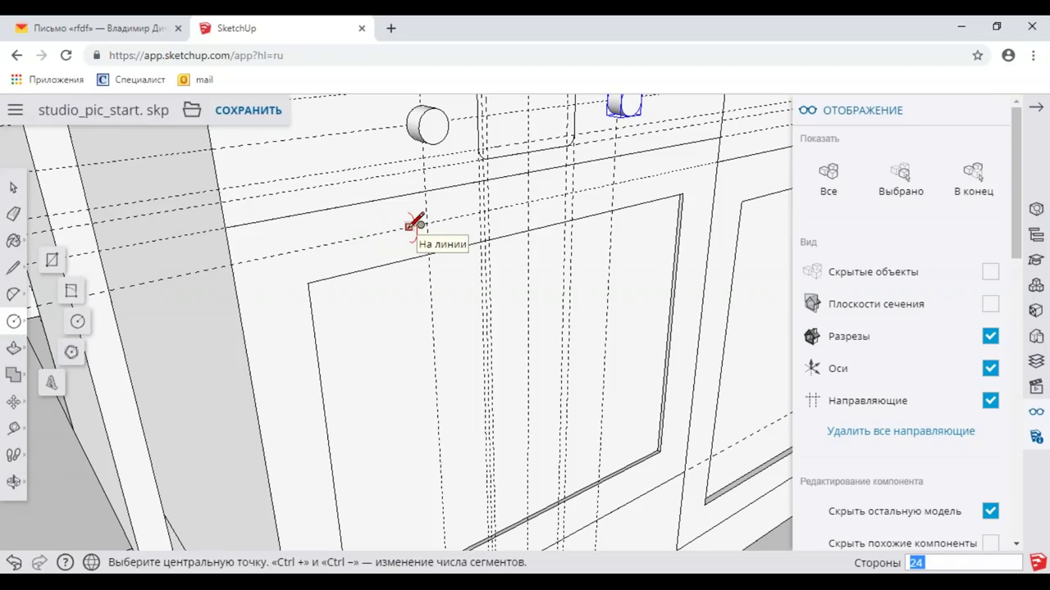
click(409, 227)
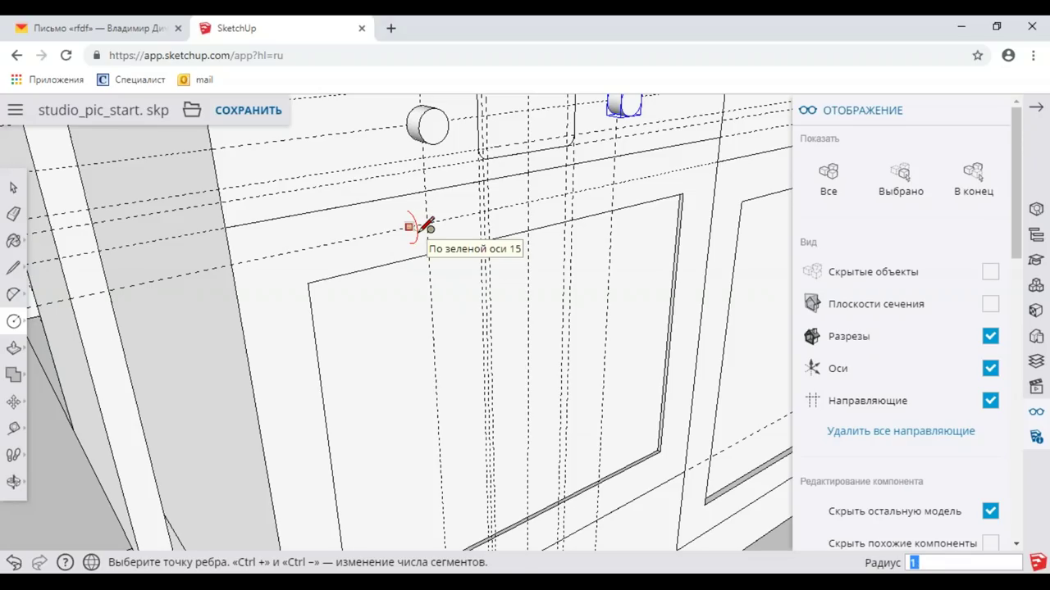
text(0)
key(Return)
scroll(414, 230, up, 3)
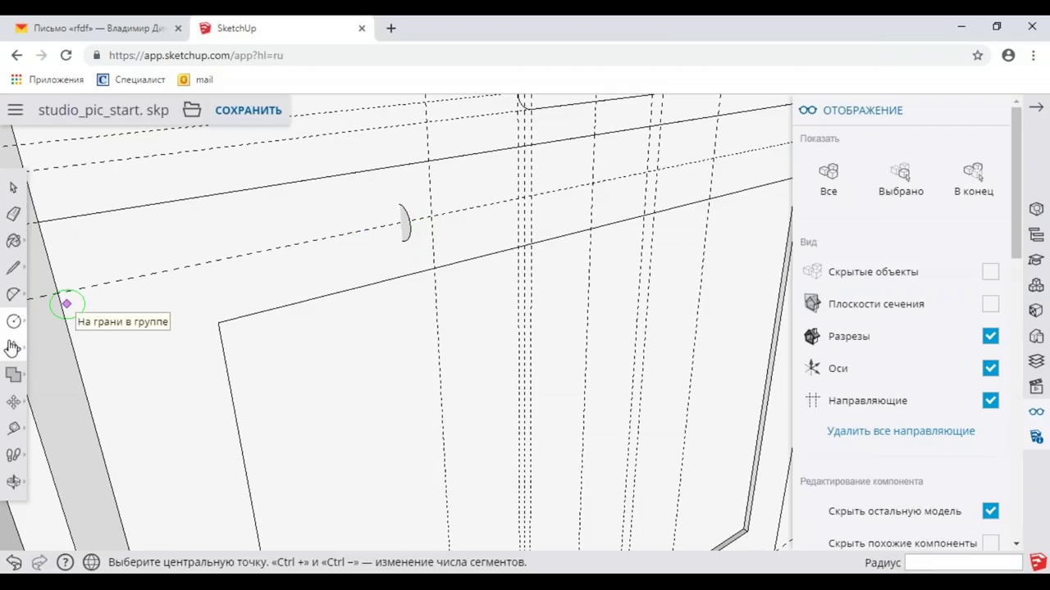
Step: Push/Pull the circle out about 300 into a long bar handle rod
click(11, 348)
click(402, 227)
mouse_move(487, 227)
middle_down()
mouse_move(582, 207)
mouse_move(375, 262)
mouse_move(403, 282)
middle_up()
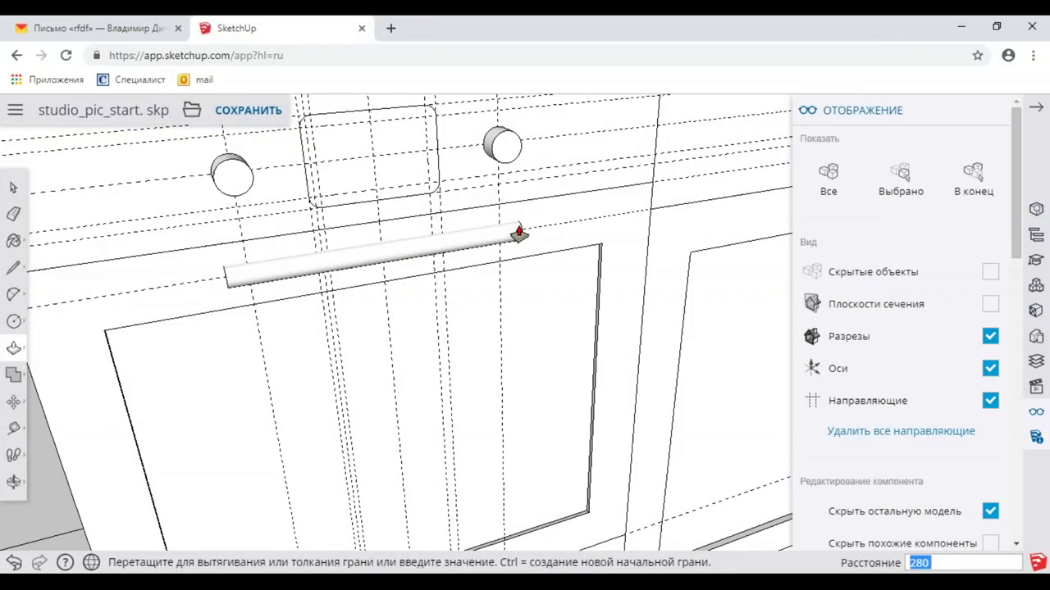
click(518, 234)
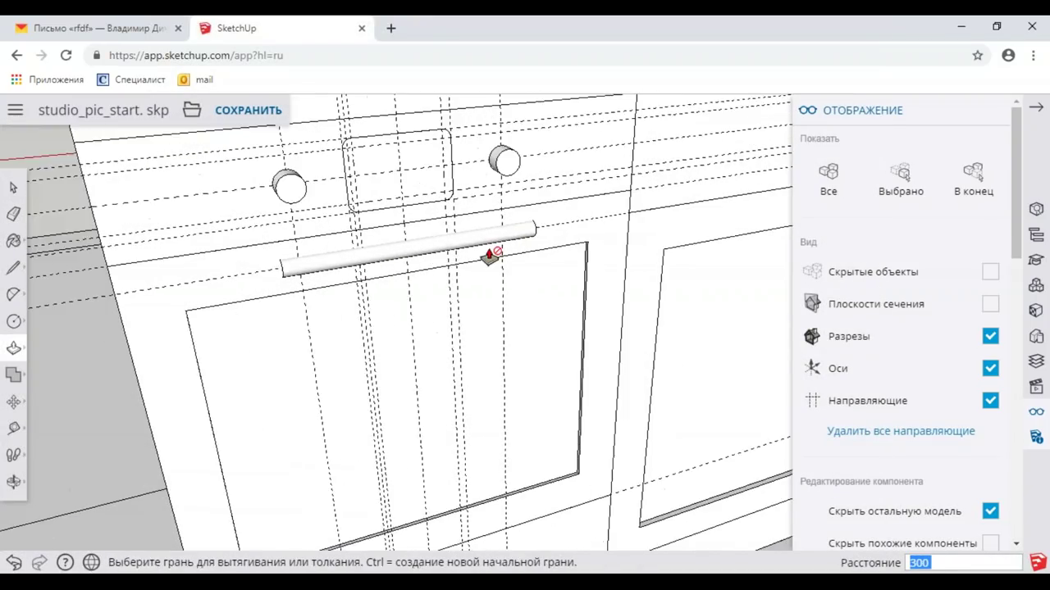
mouse_move(487, 253)
middle_down()
mouse_move(336, 227)
mouse_move(503, 232)
middle_up()
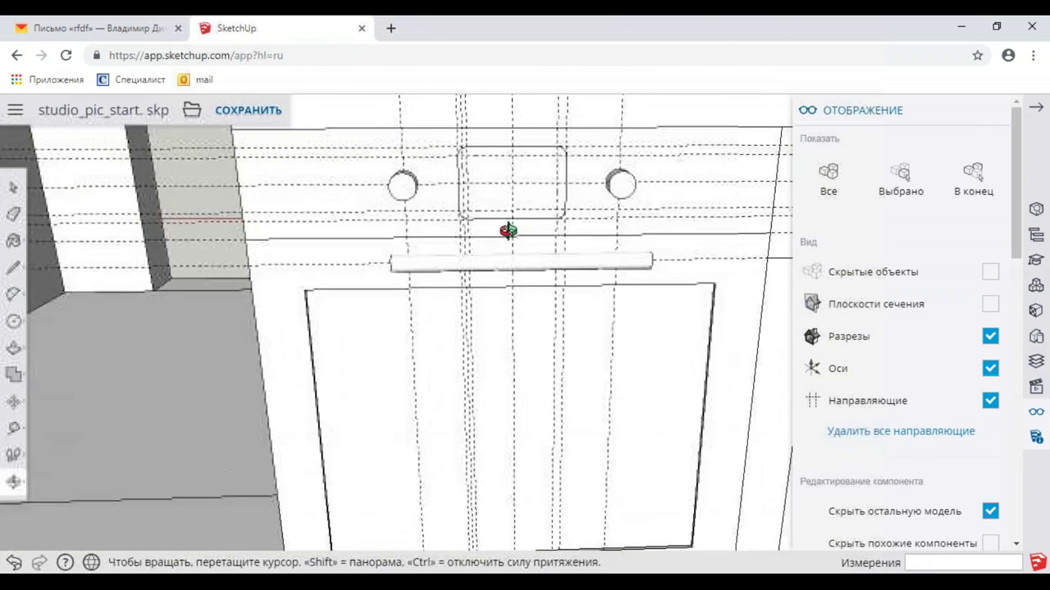
click(24, 186)
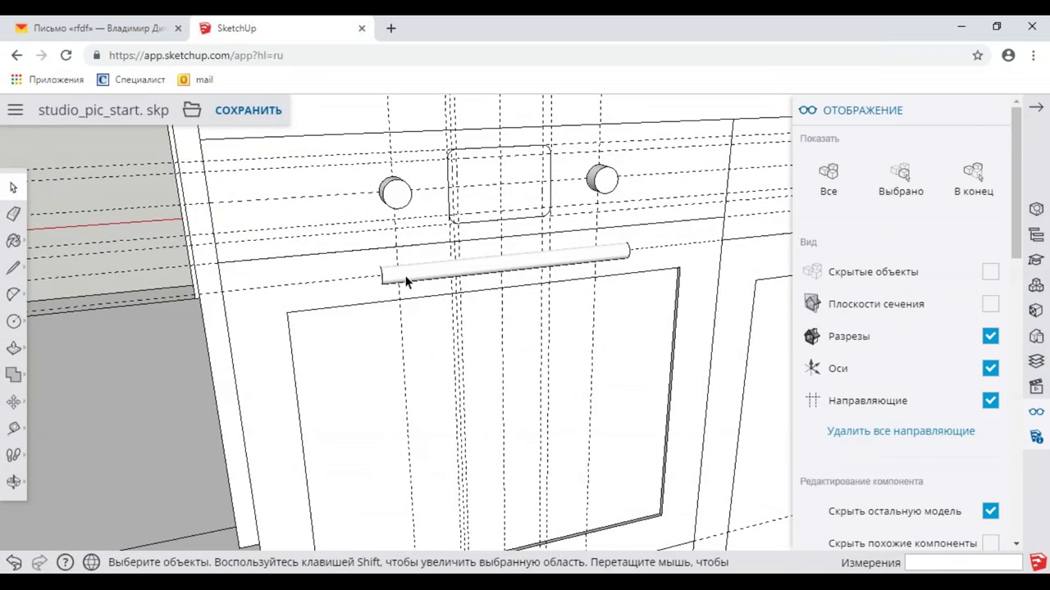
Step: Make the handle rod its own group via Создать группу
click(405, 279)
right_click(405, 277)
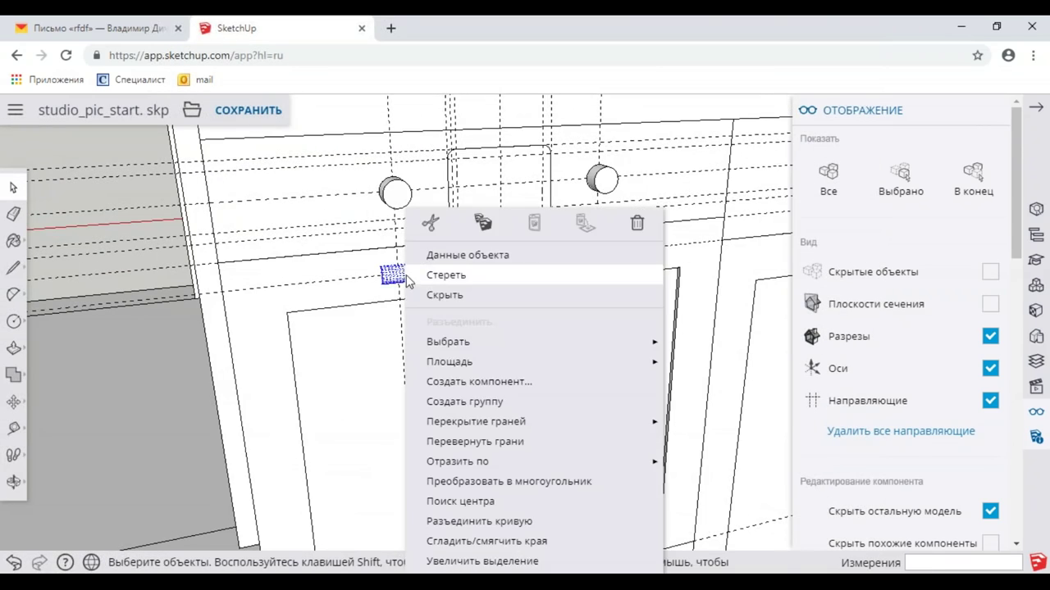
click(437, 402)
scroll(424, 295, up, 3)
mouse_move(424, 295)
middle_down()
mouse_move(364, 300)
mouse_move(450, 300)
middle_up()
Step: Pick up the grouped rod with Move to reposition it off the door
click(16, 405)
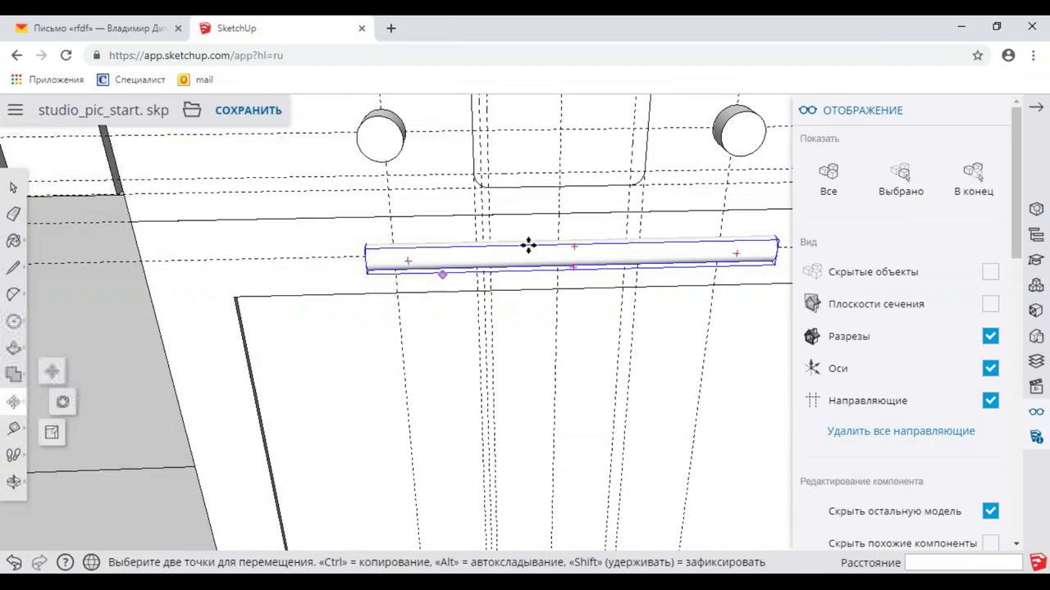
click(579, 230)
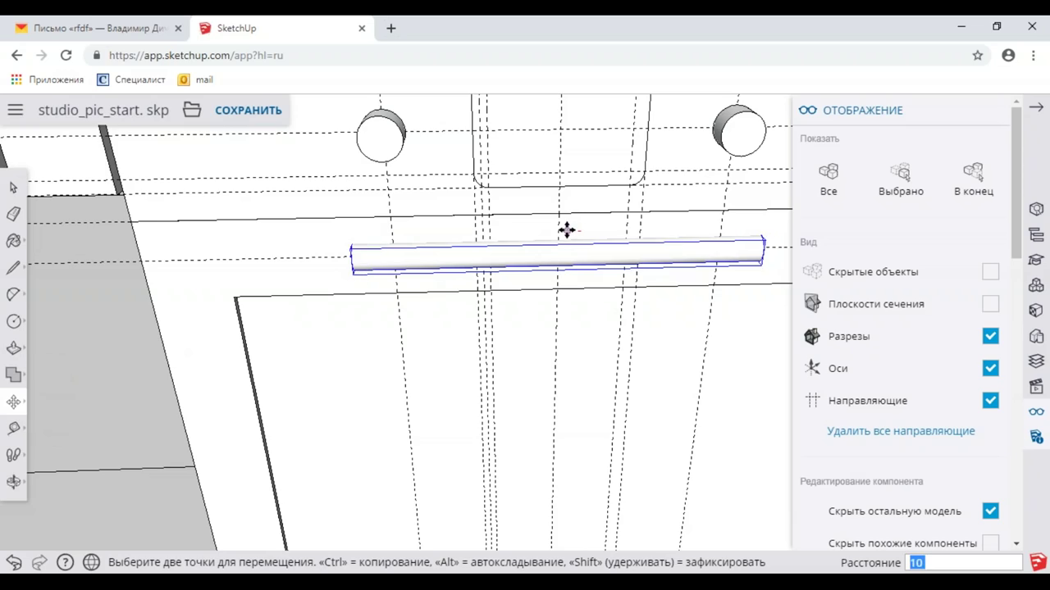
mouse_move(541, 227)
middle_down()
mouse_move(477, 276)
mouse_move(513, 241)
middle_up()
scroll(478, 276, up, 2)
scroll(490, 309, up, 2)
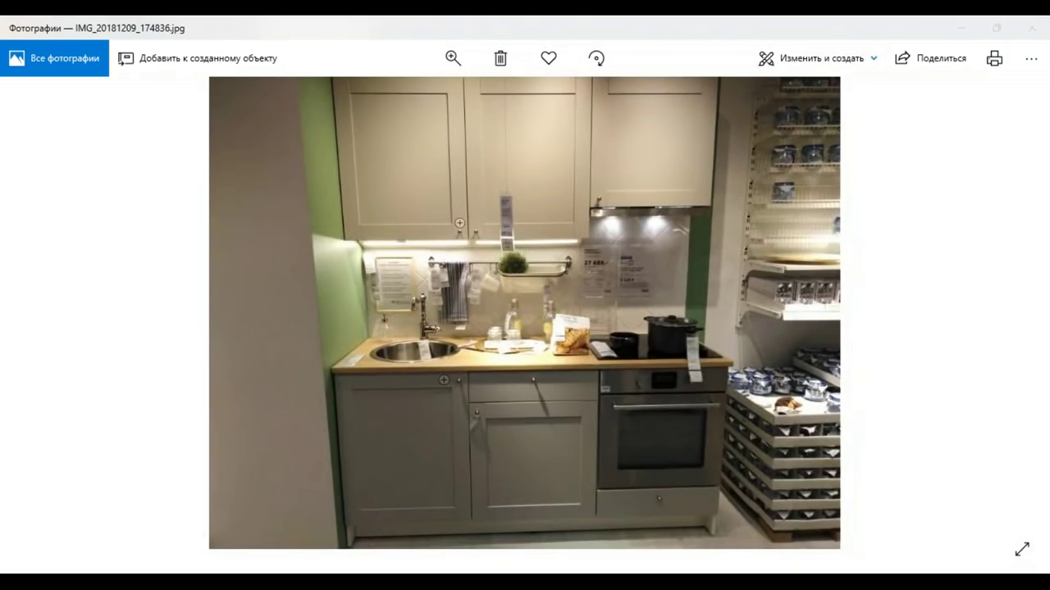
scroll(430, 337, down, 3)
scroll(438, 293, up, 2)
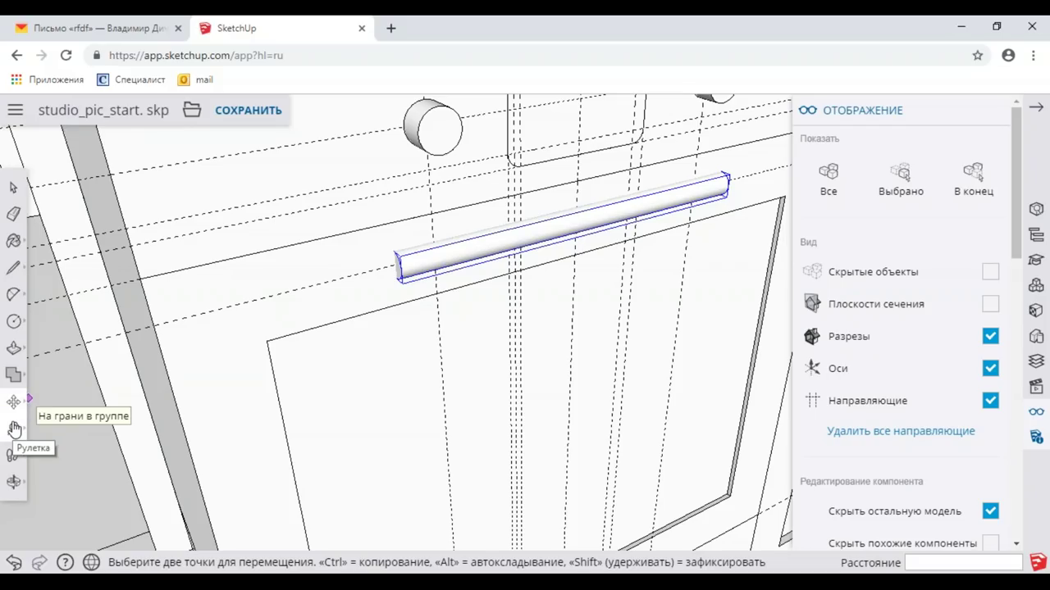
Step: Stretch the rod lengthwise with Scale by about 1.56
click(14, 405)
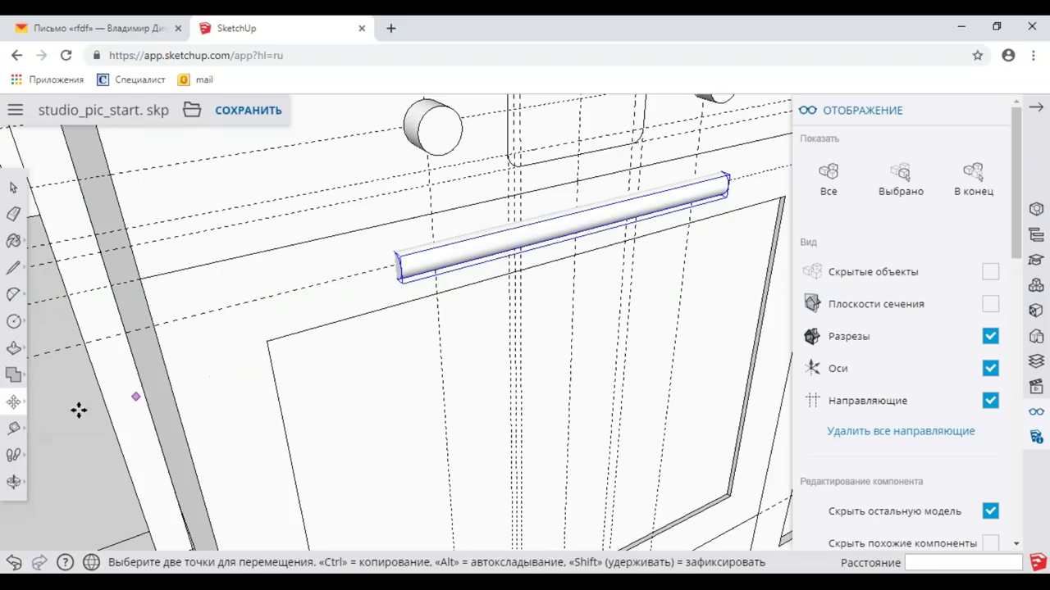
click(17, 407)
click(51, 430)
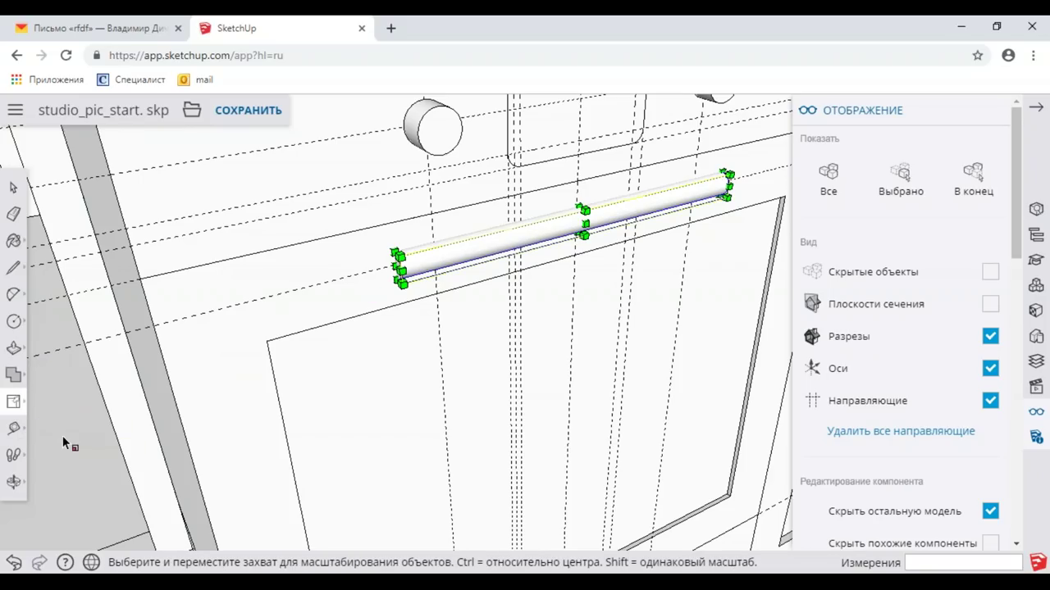
click(397, 267)
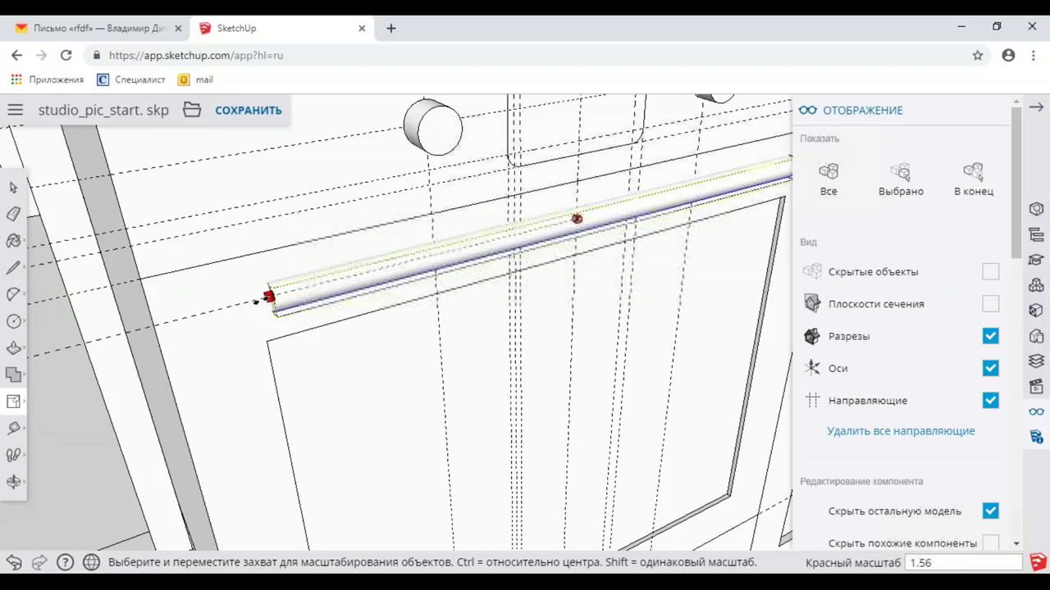
click(239, 305)
mouse_move(296, 312)
middle_down()
mouse_move(230, 268)
mouse_move(51, 260)
middle_up()
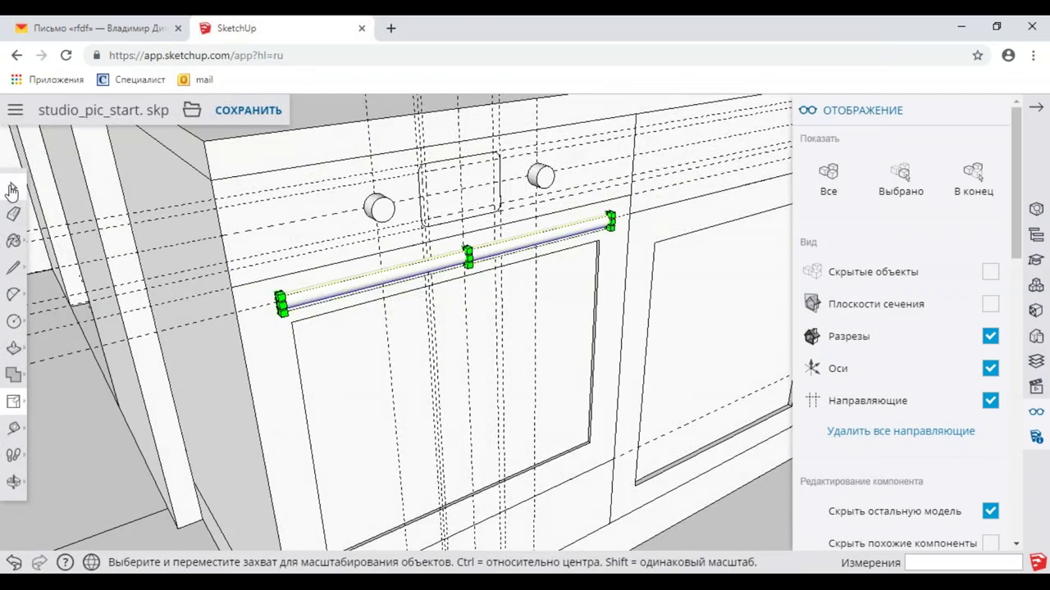
click(11, 189)
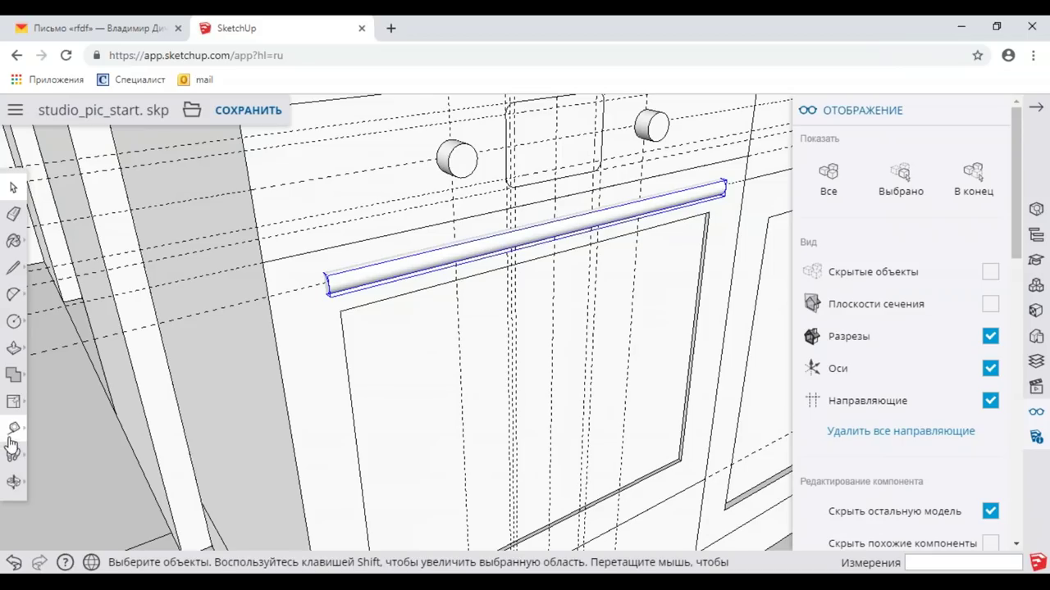
Step: Start moving the rod outward from the door along the green axis
middle_drag(300, 328, 311, 323)
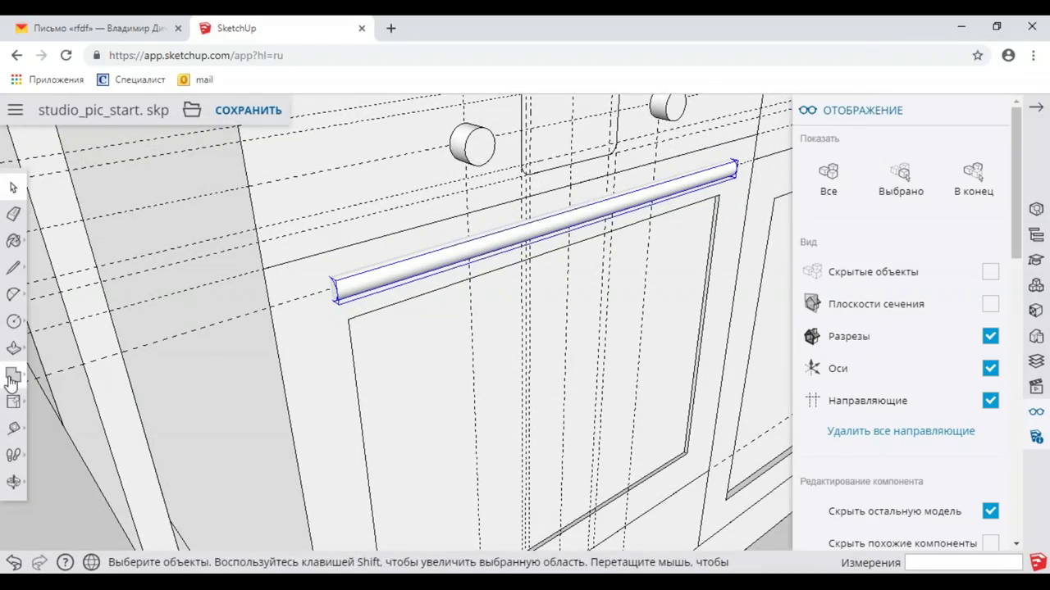
click(14, 403)
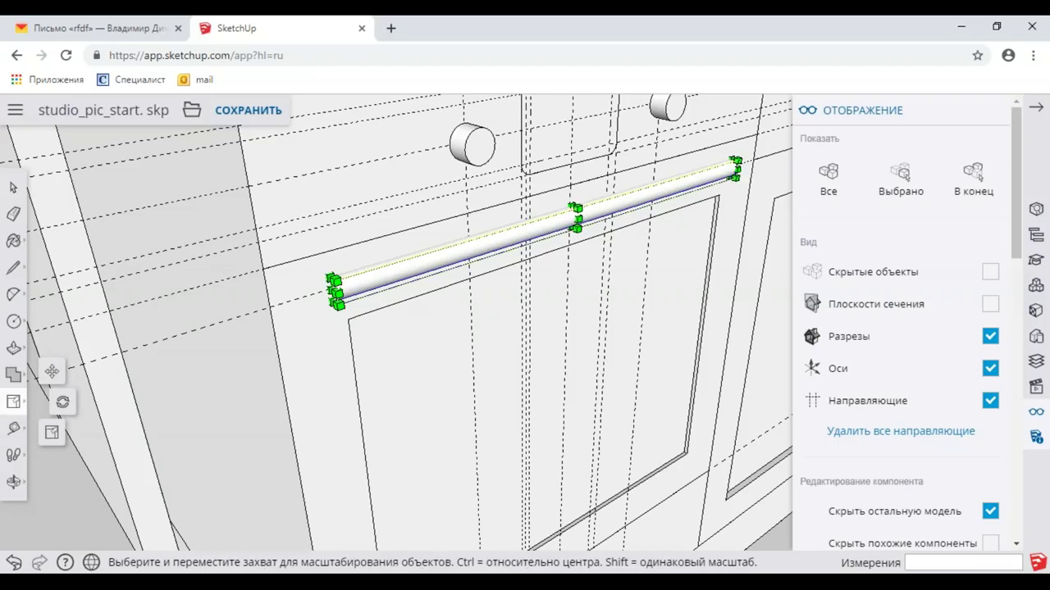
click(52, 374)
click(340, 293)
text(30)
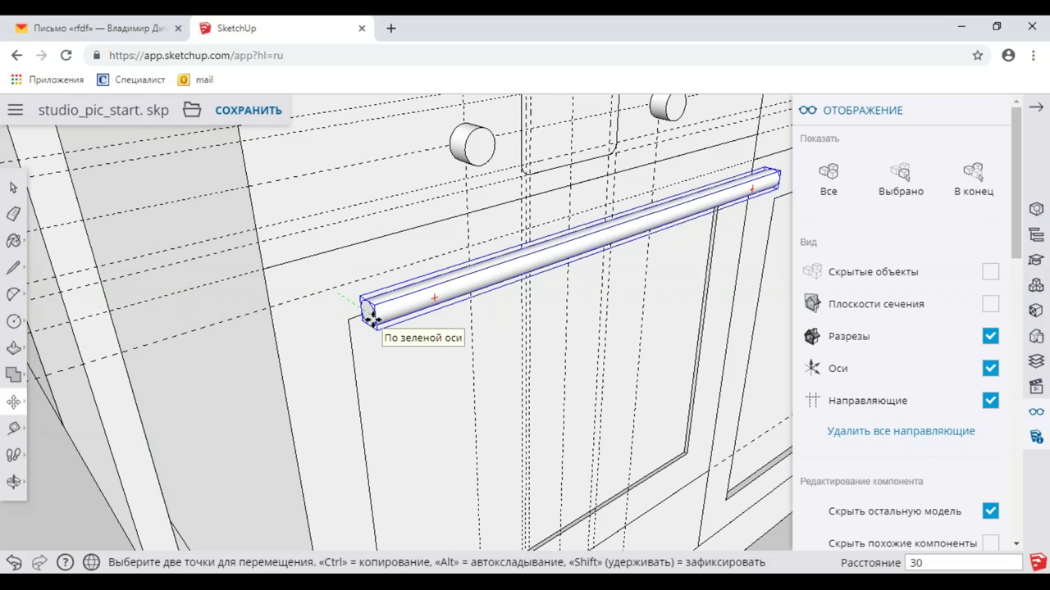
mouse_move(387, 300)
middle_down()
mouse_move(549, 290)
mouse_move(436, 351)
middle_up()
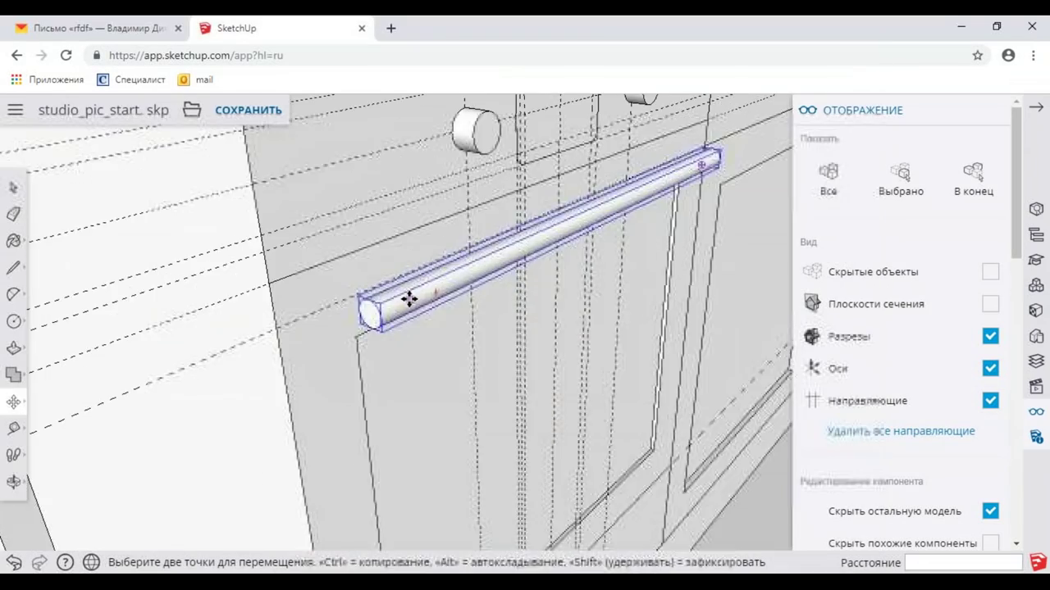
mouse_move(407, 298)
middle_down()
mouse_move(388, 290)
mouse_move(494, 278)
middle_up()
mouse_move(499, 280)
mouse_down()
mouse_move(682, 239)
mouse_move(441, 282)
mouse_up()
key(m)
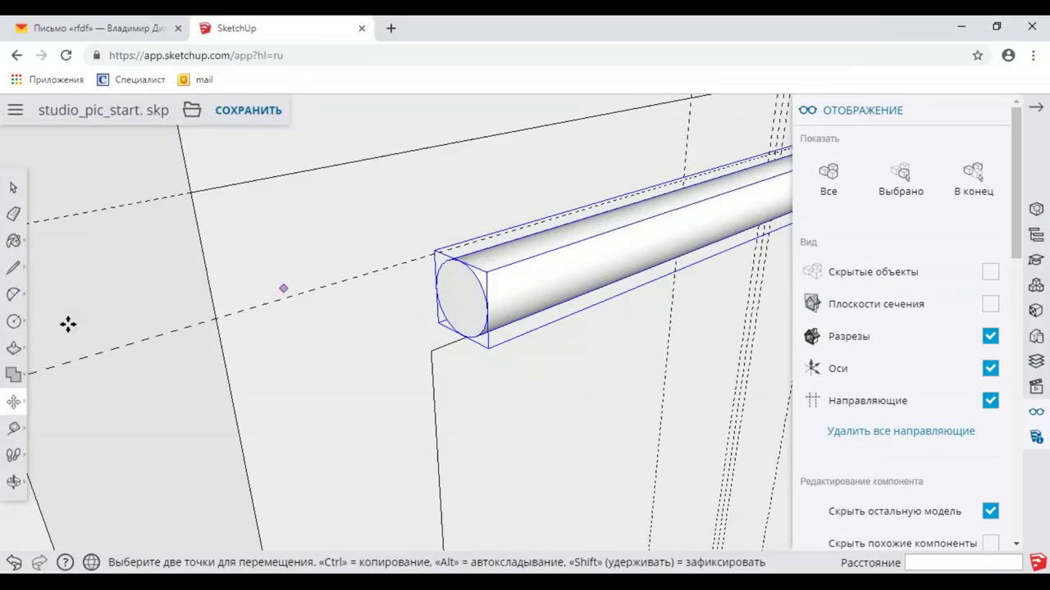
Step: Draw a radius-7 circle beside the rod and Push/Pull it 14 into a standoff
click(13, 321)
mouse_move(492, 235)
middle_down()
mouse_move(492, 270)
mouse_move(365, 352)
mouse_move(487, 243)
middle_up()
click(510, 224)
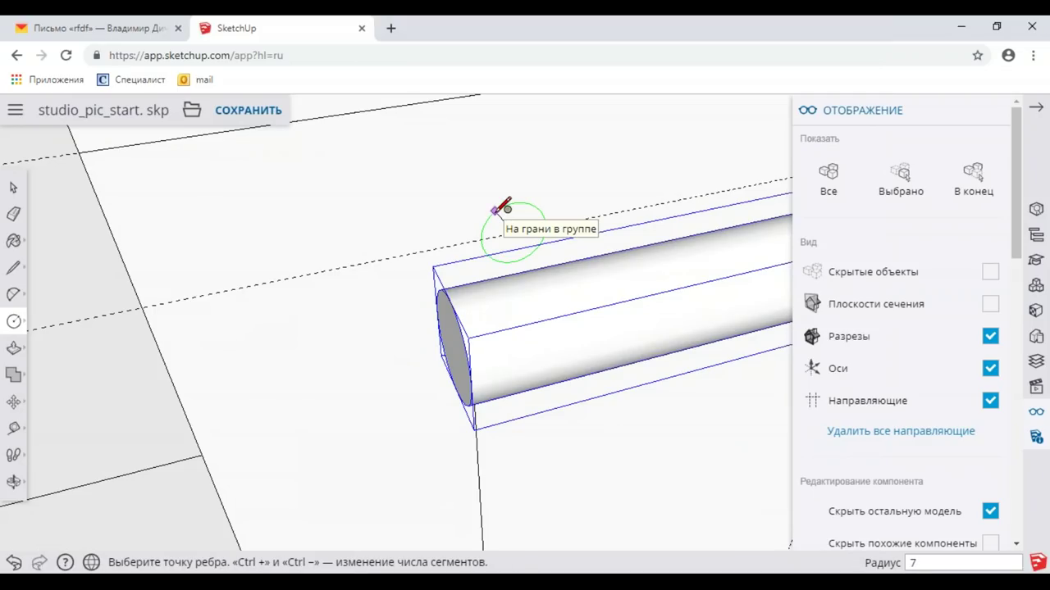
click(497, 208)
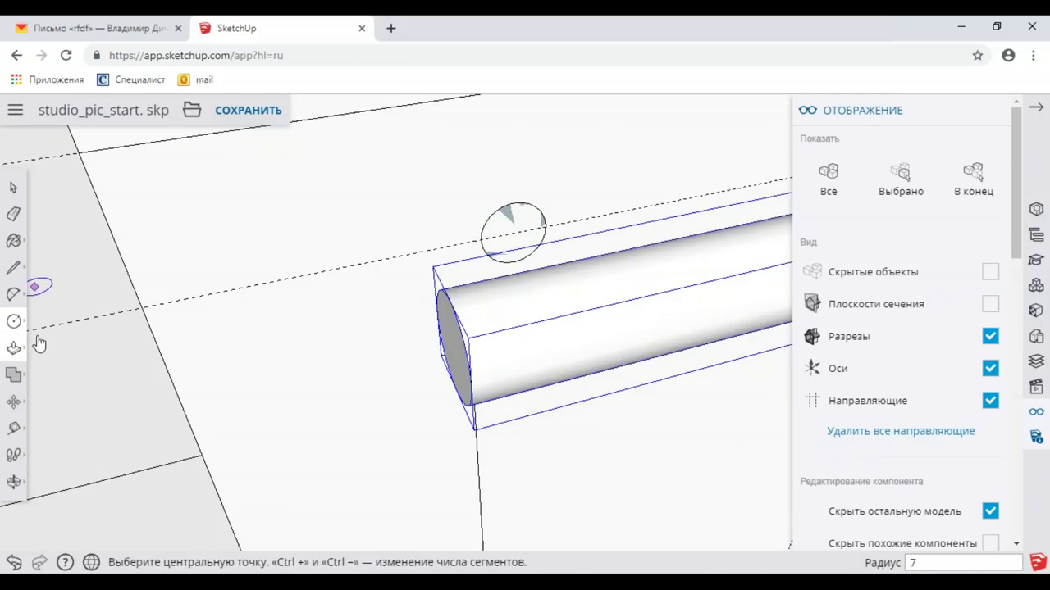
click(13, 347)
click(514, 245)
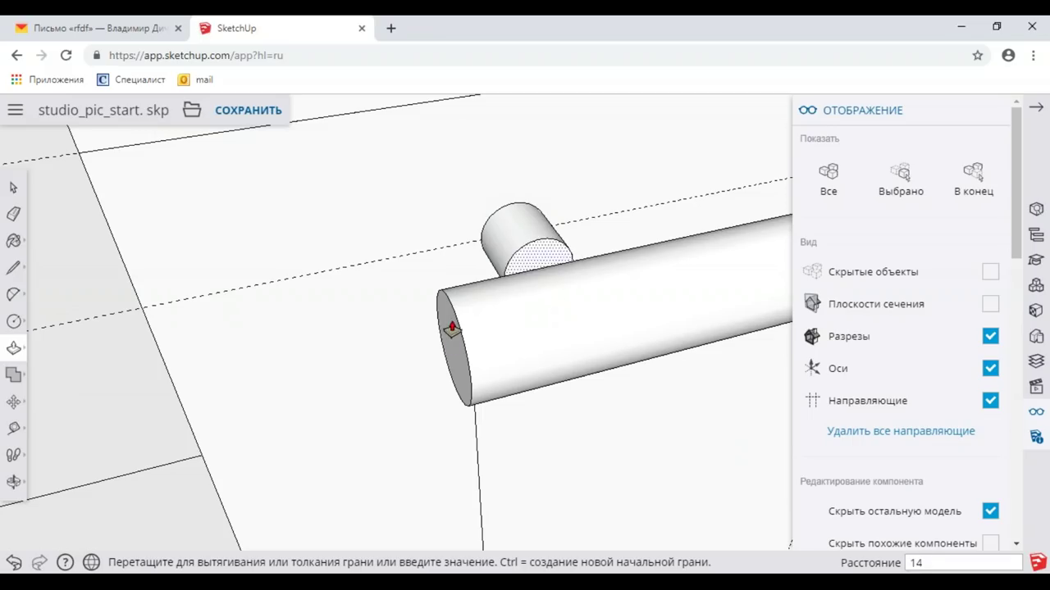
mouse_move(450, 328)
middle_down()
mouse_move(656, 296)
mouse_move(555, 321)
mouse_move(569, 339)
mouse_move(508, 314)
middle_up()
click(559, 308)
key(space)
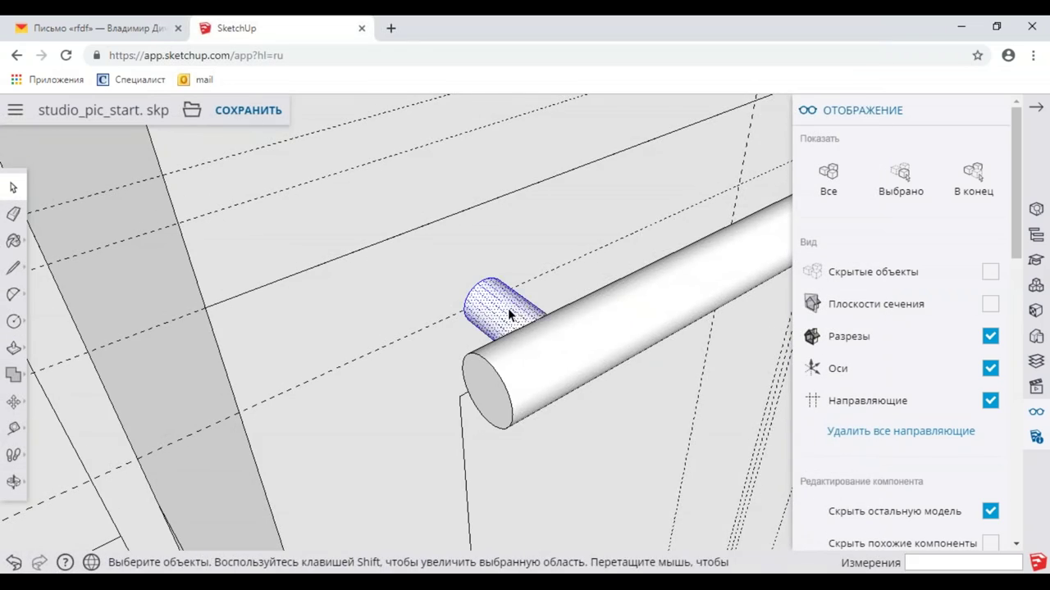
Step: Group the new standoff cylinder
right_click(508, 314)
click(544, 401)
scroll(511, 307, down, 3)
middle_drag(511, 306, 333, 321)
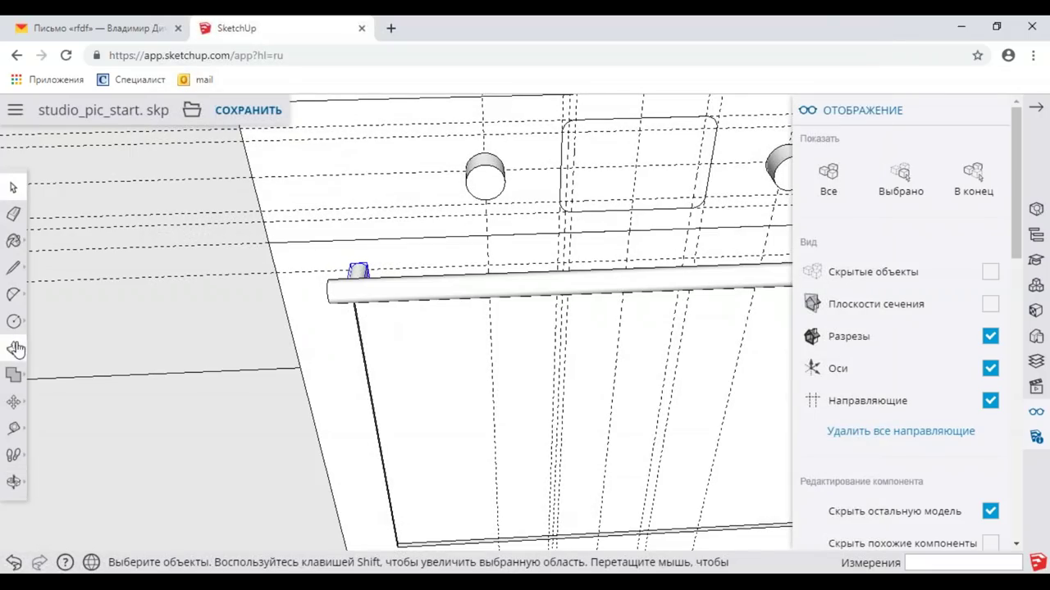
Step: Copy the standoff to the rail's right end, then select the whole rail
click(14, 401)
scroll(359, 269, up, 2)
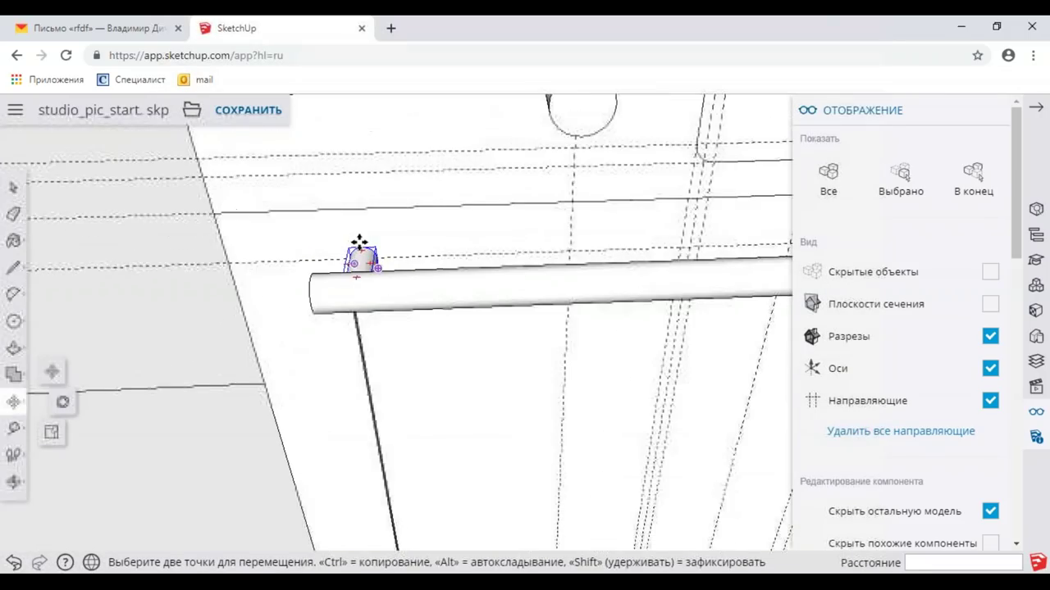
key(ctrl)
click(358, 238)
mouse_move(492, 241)
middle_down()
mouse_move(212, 232)
mouse_move(246, 230)
middle_up()
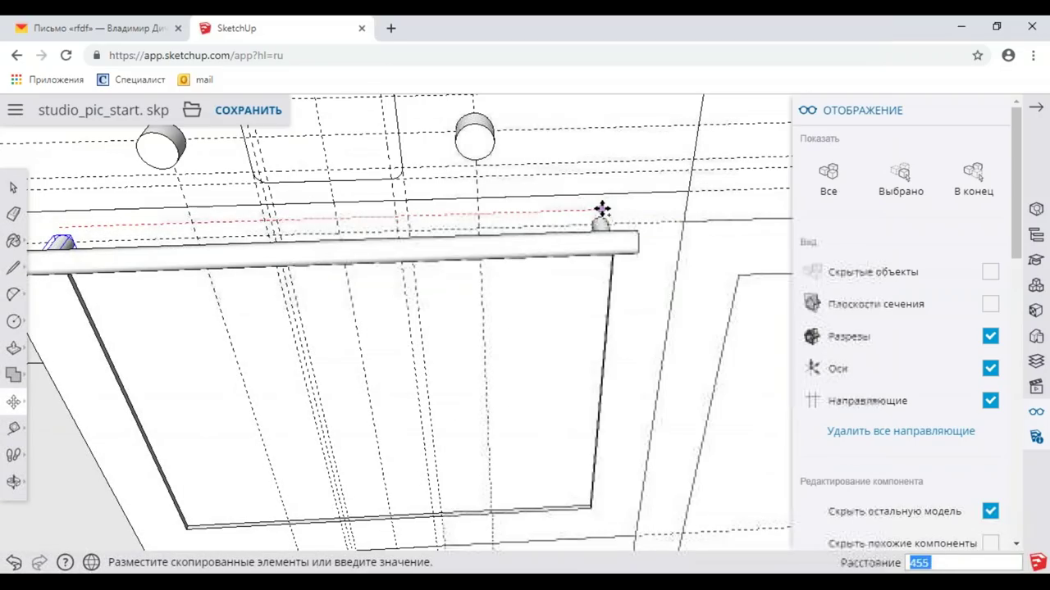
click(602, 210)
mouse_move(602, 211)
middle_down()
mouse_move(605, 226)
mouse_move(36, 136)
middle_up()
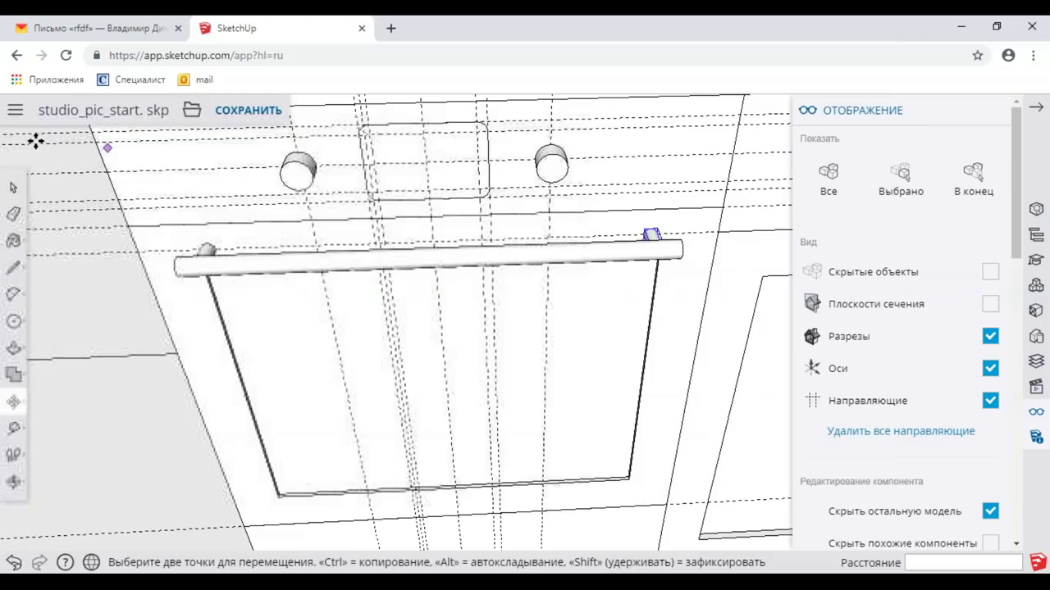
click(16, 189)
click(200, 252)
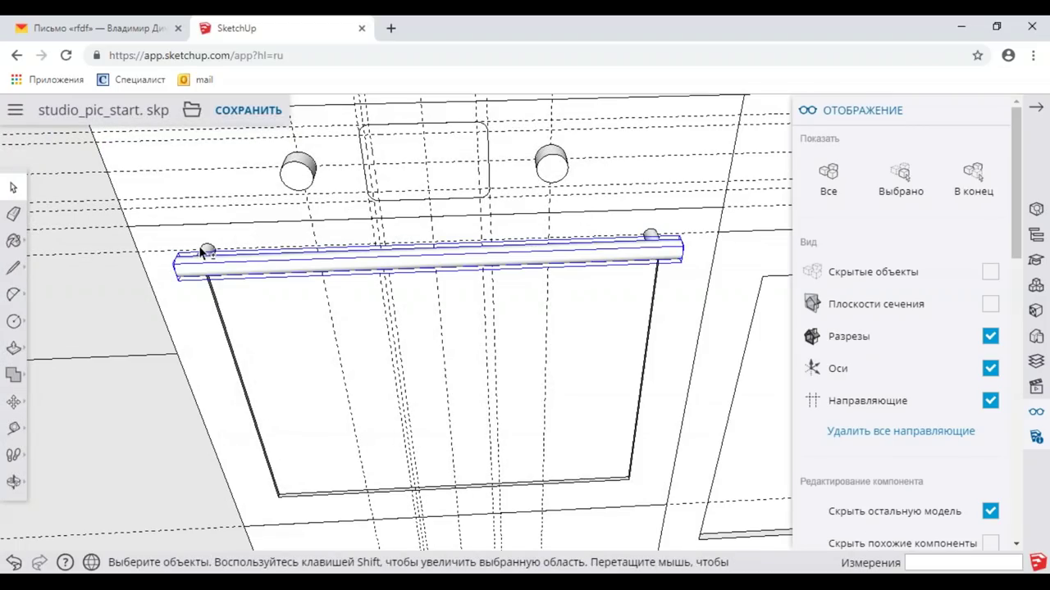
right_click(650, 235)
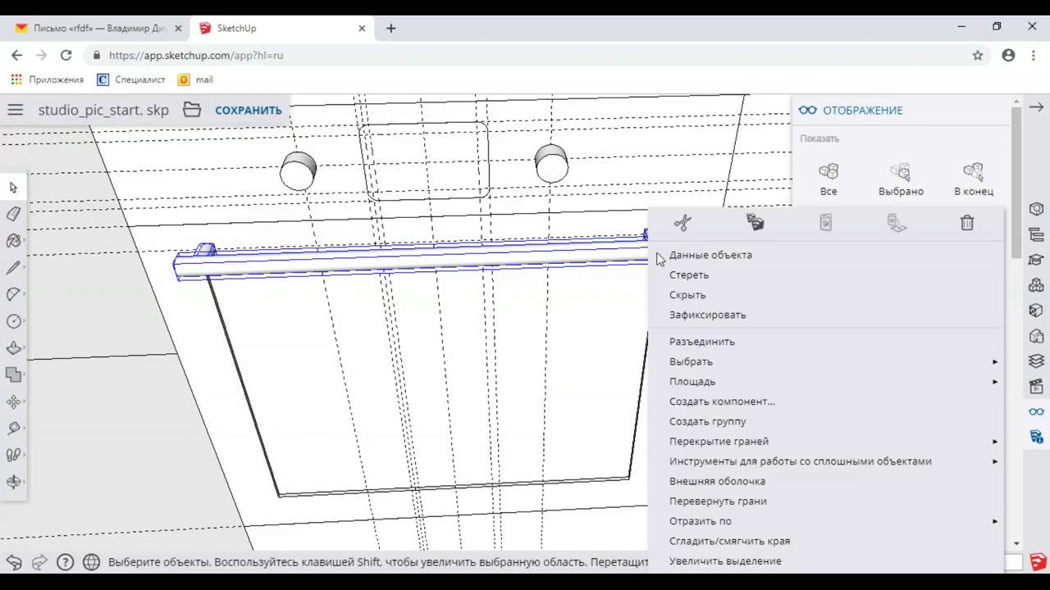
Step: Group the rail with its two standoffs and delete all guide lines
click(689, 424)
middle_drag(592, 316, 621, 288)
click(839, 433)
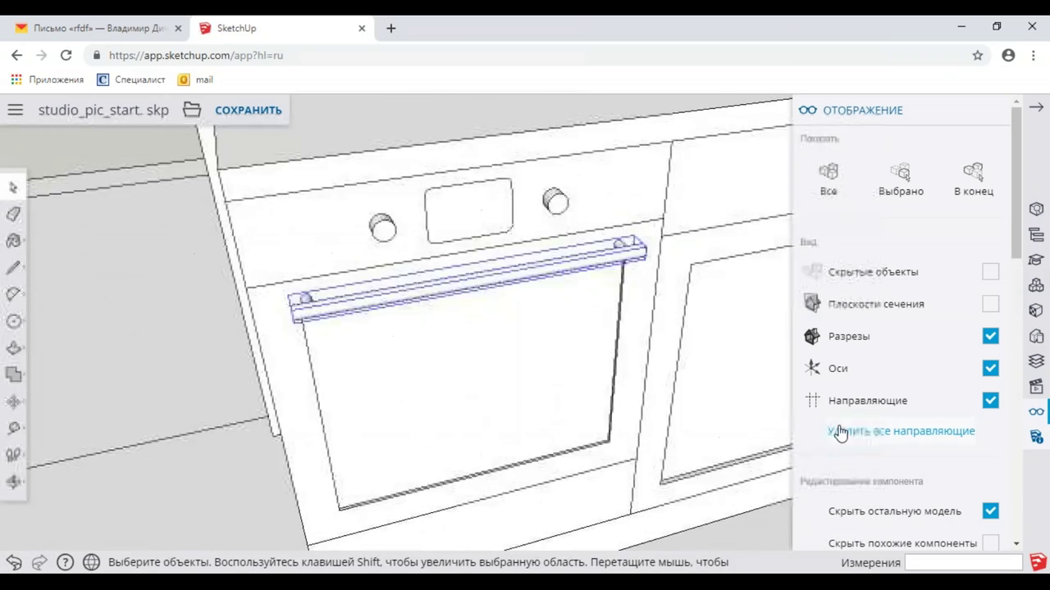
scroll(521, 309, down, 5)
mouse_move(529, 285)
middle_down()
mouse_move(486, 330)
mouse_move(426, 293)
mouse_move(559, 322)
middle_up()
scroll(451, 288, up, 3)
scroll(450, 288, down, 3)
scroll(534, 309, up, 2)
Step: Check the reference photo and presentation, then return to the upper wall cabinets
key(alt+Tab)
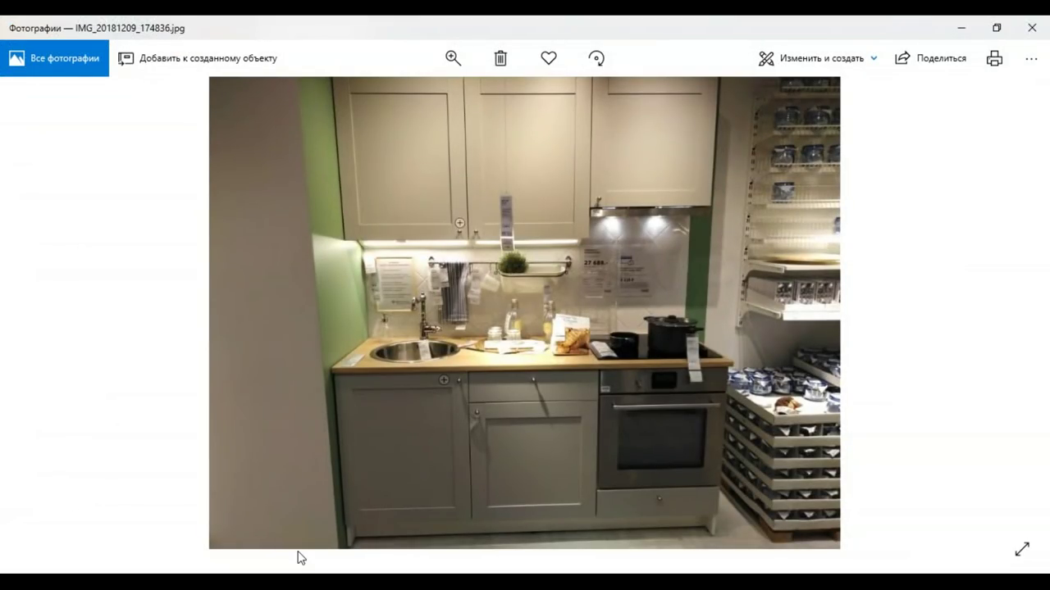
key(alt+Tab)
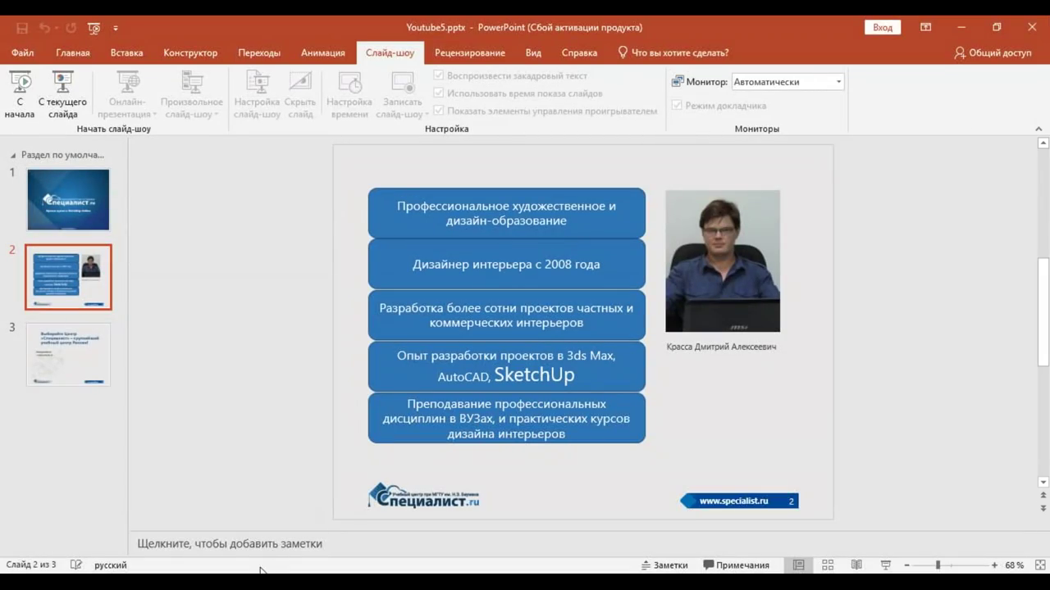
key(alt+Tab)
scroll(429, 227, up, 1)
scroll(429, 227, up, 4)
middle_drag(565, 211, 565, 221)
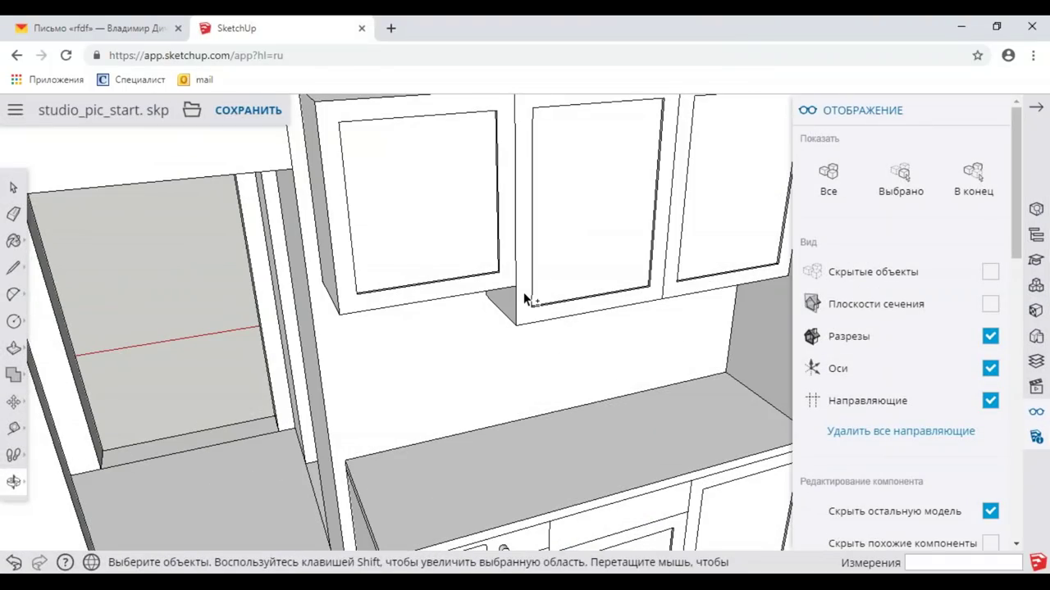
Step: Bring the wall cabinet's underside into view and save studio_pic_start.skp
scroll(234, 232, down, 3)
scroll(481, 265, up, 3)
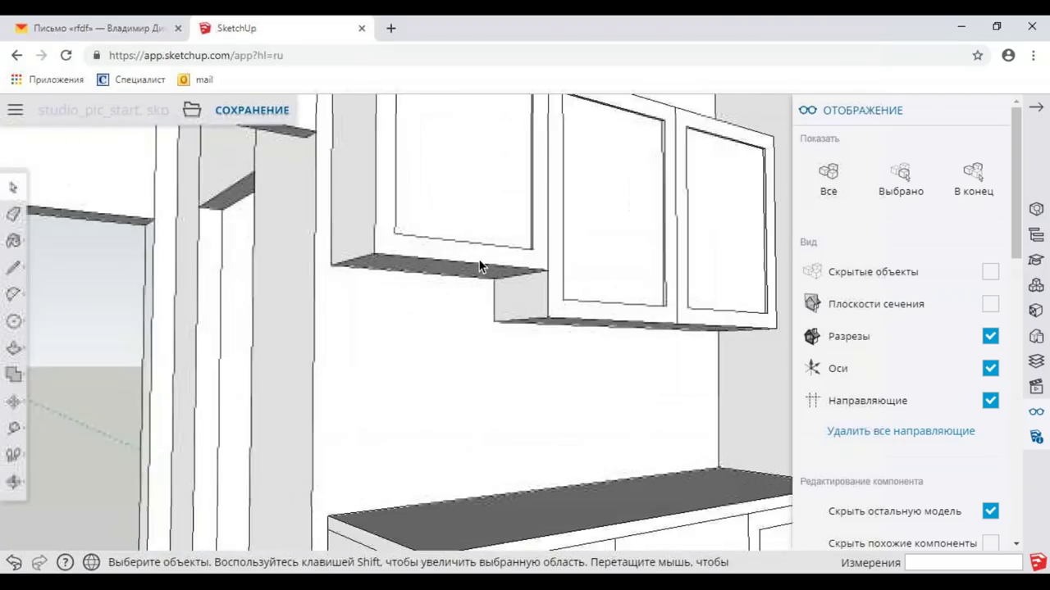
scroll(479, 272, up, 3)
shift+middle_drag(479, 271, 541, 227)
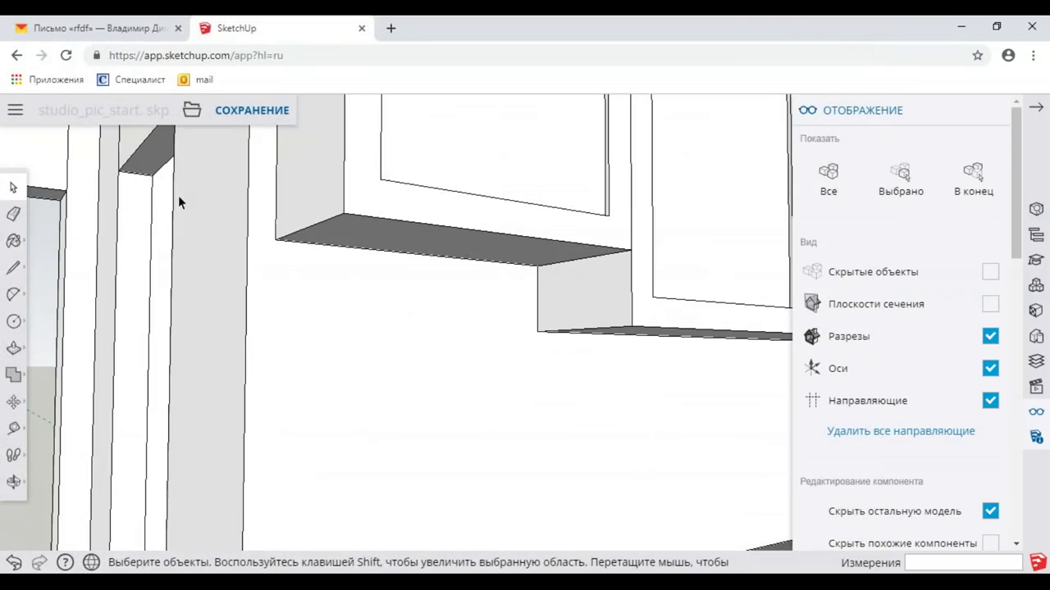
click(249, 116)
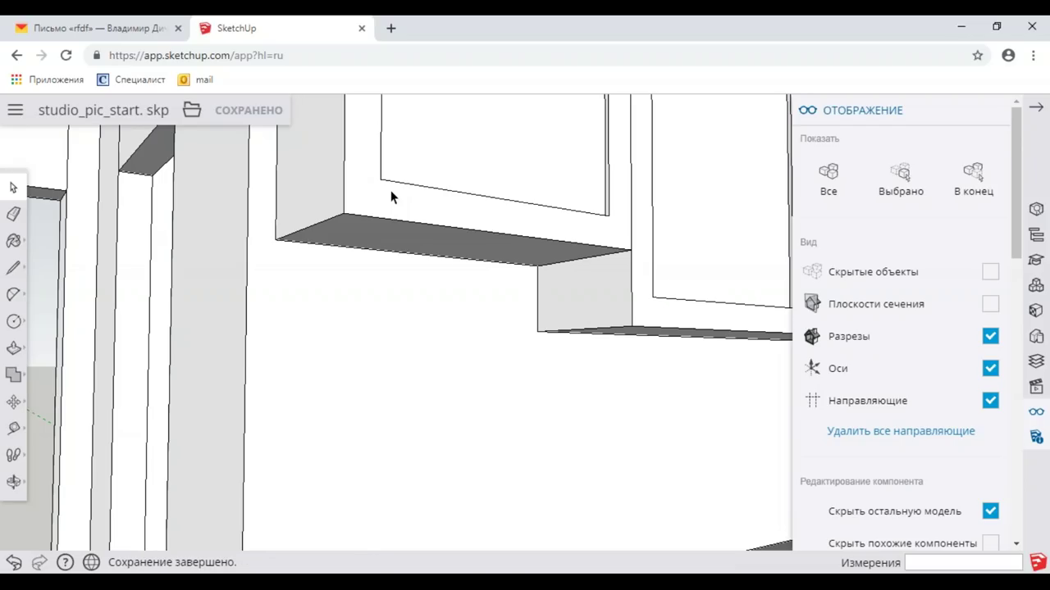
Step: Trace a closed face on the left wall cabinet's underside with the Line tool
click(13, 272)
click(274, 239)
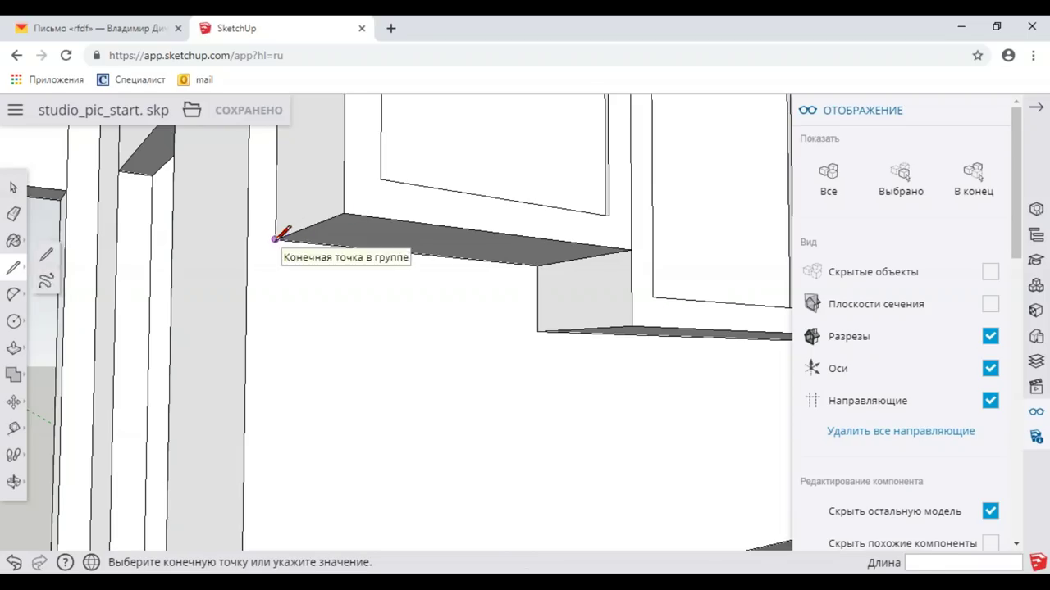
click(344, 213)
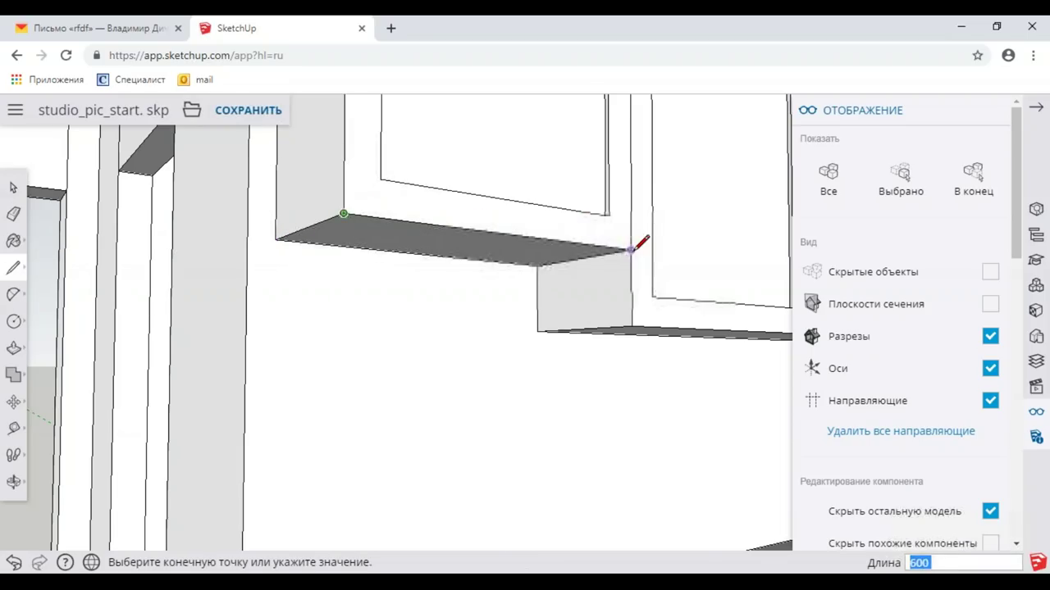
click(276, 238)
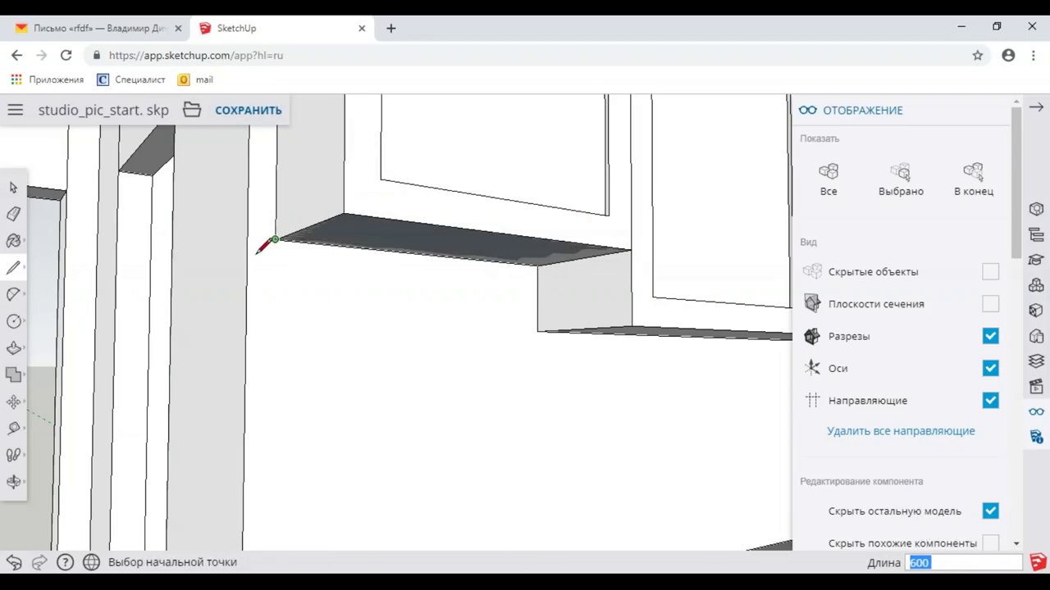
Step: Push/Pull the face downward into a thin 20-thick trim strip
click(13, 348)
click(429, 252)
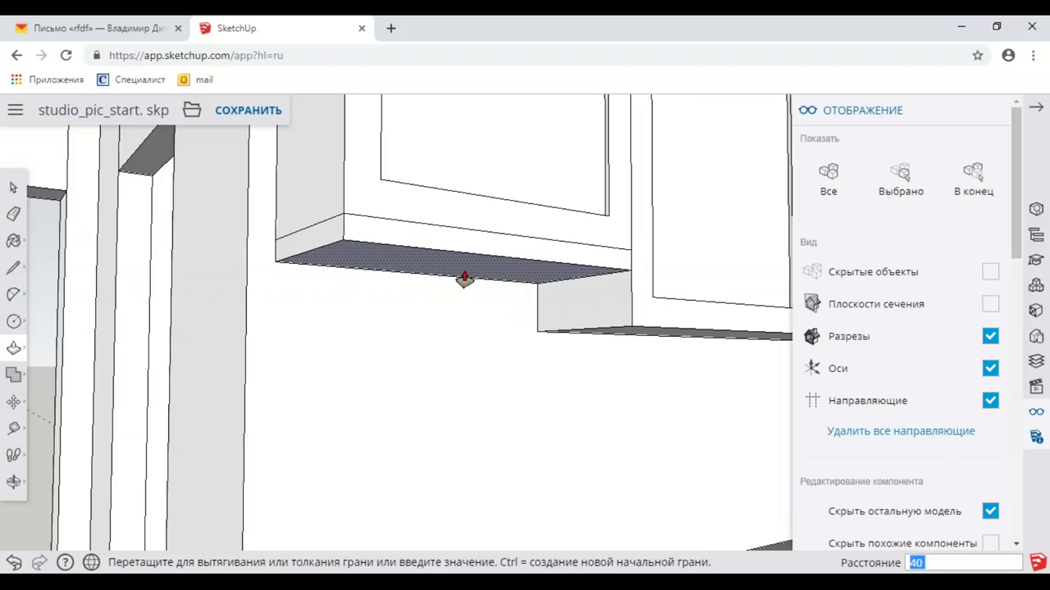
click(464, 276)
scroll(464, 276, up, 2)
click(478, 247)
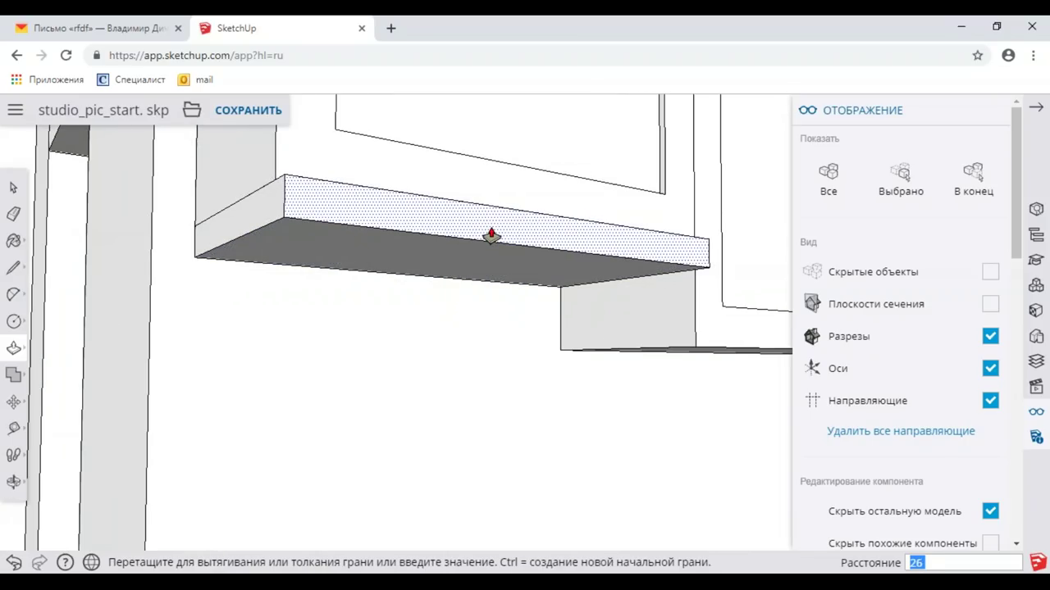
key(Return)
scroll(491, 235, down, 4)
mouse_move(491, 235)
middle_down()
mouse_move(496, 361)
mouse_move(455, 356)
middle_up()
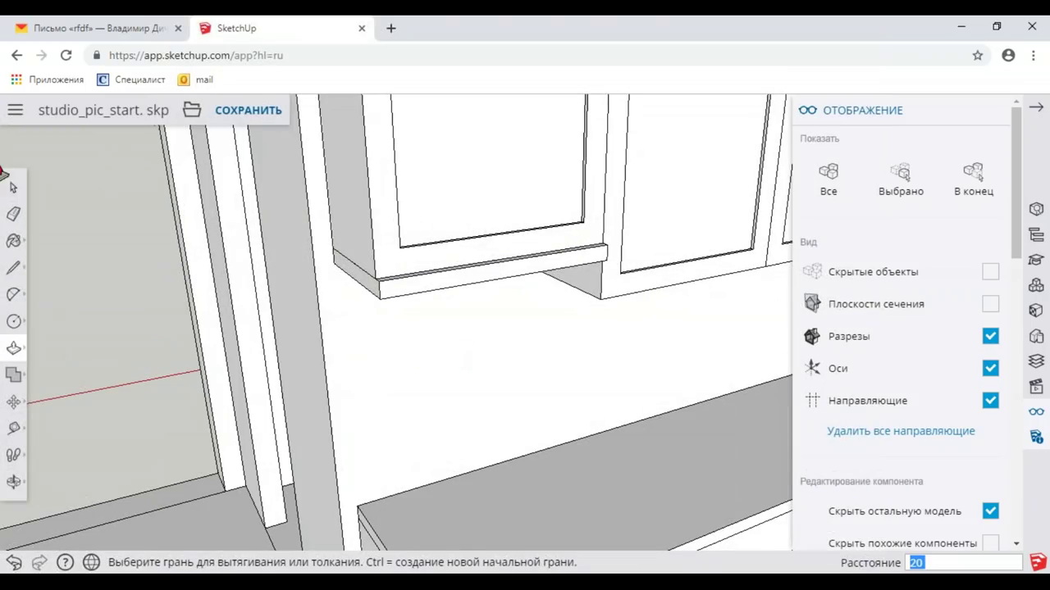
key(space)
Step: Enter the base cabinet group for editing and select its front strip
right_click(395, 293)
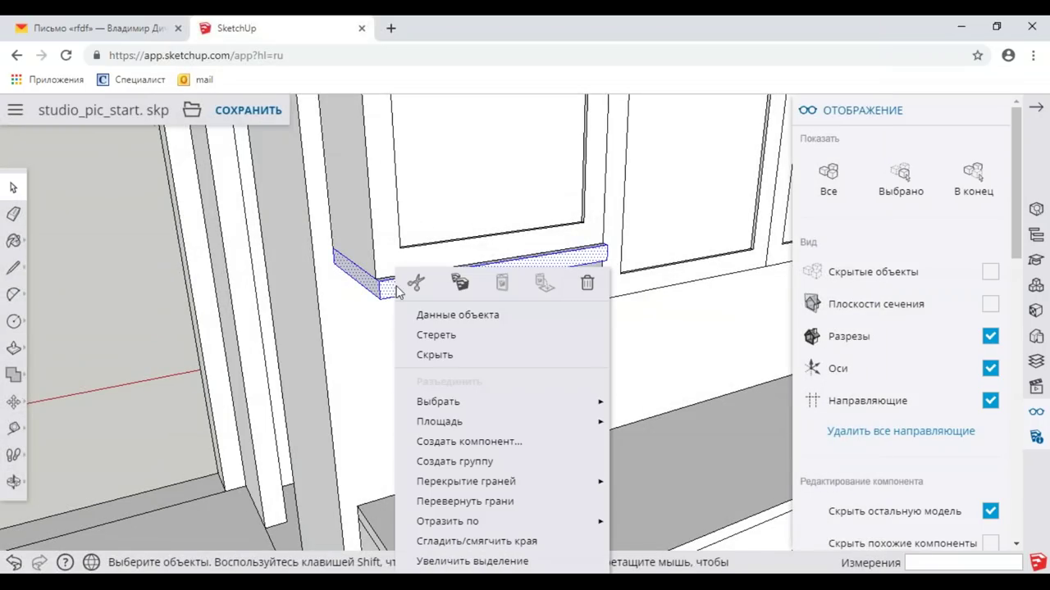
mouse_move(454, 392)
middle_down()
mouse_move(458, 375)
mouse_move(411, 392)
middle_up()
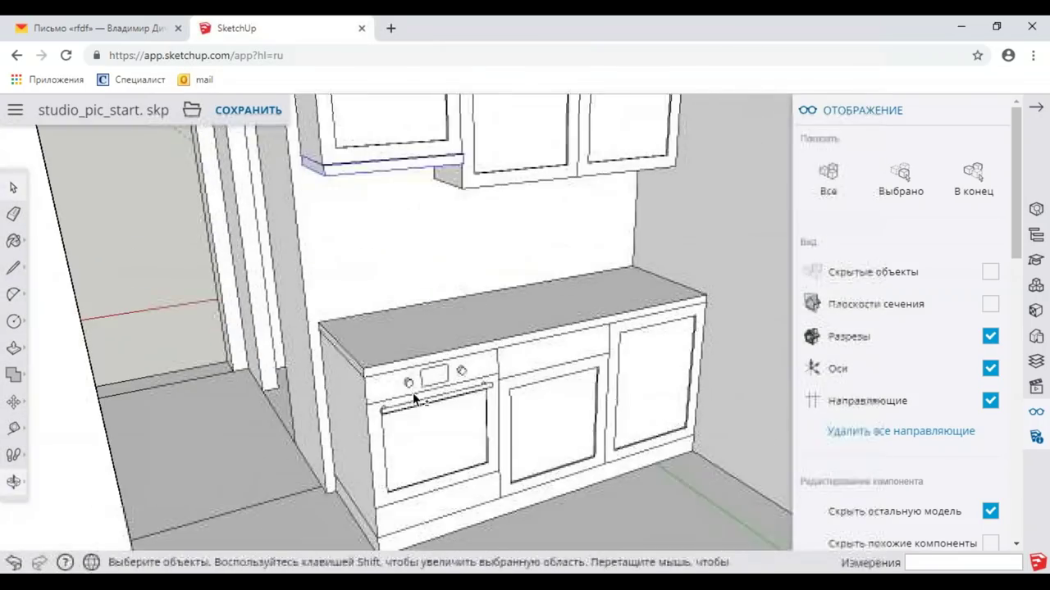
scroll(411, 392, up, 2)
scroll(443, 364, up, 2)
scroll(435, 345, up, 1)
right_click(435, 345)
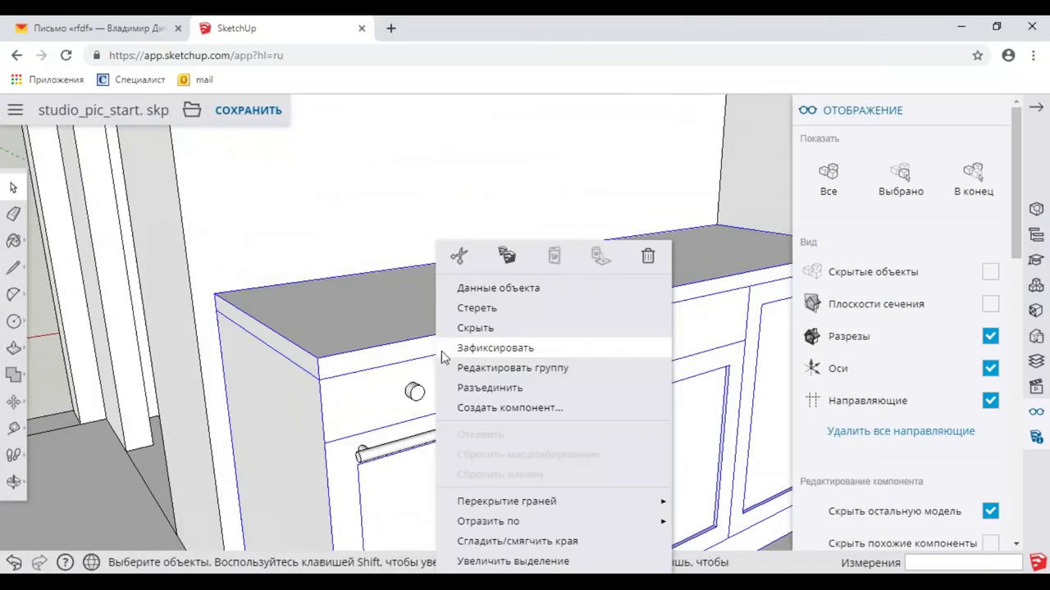
click(469, 368)
click(423, 357)
mouse_move(423, 357)
middle_down()
mouse_move(551, 333)
mouse_move(164, 366)
middle_up()
Step: Push/Pull the front strip out by 2 so the worktop overhangs the doors
click(14, 349)
click(373, 373)
key(Return)
middle_drag(380, 378, 104, 210)
key(space)
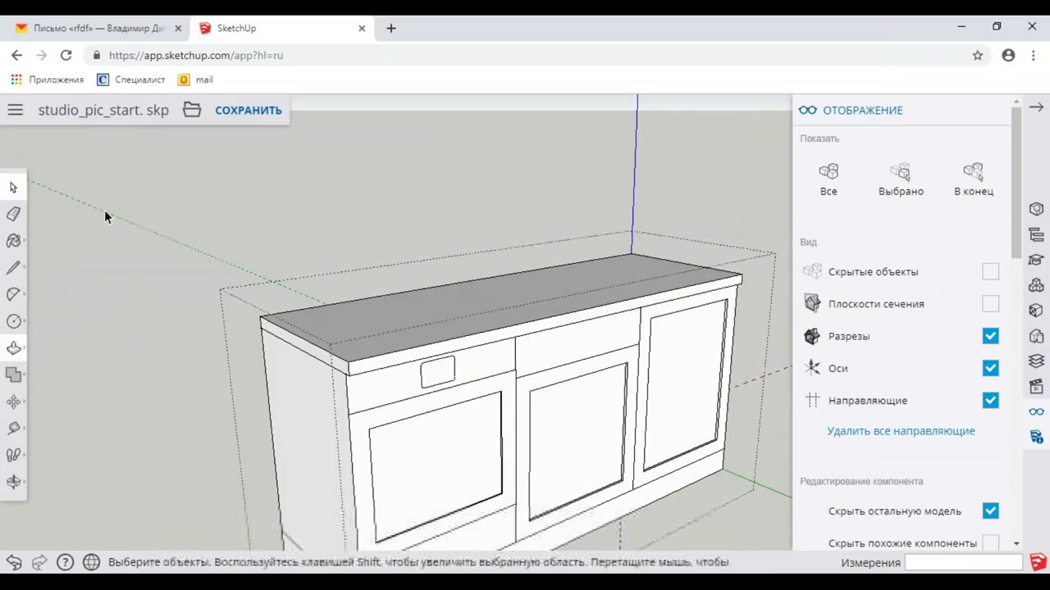
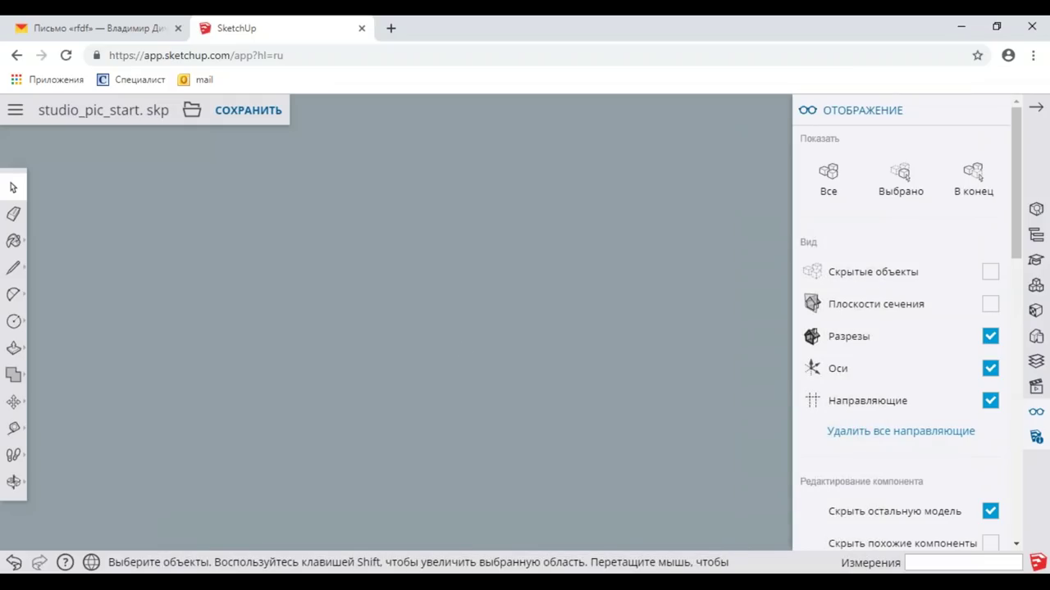
Step: Orbit and zoom to look down on the base cabinet, then open the cabinet group's context menu
click(16, 485)
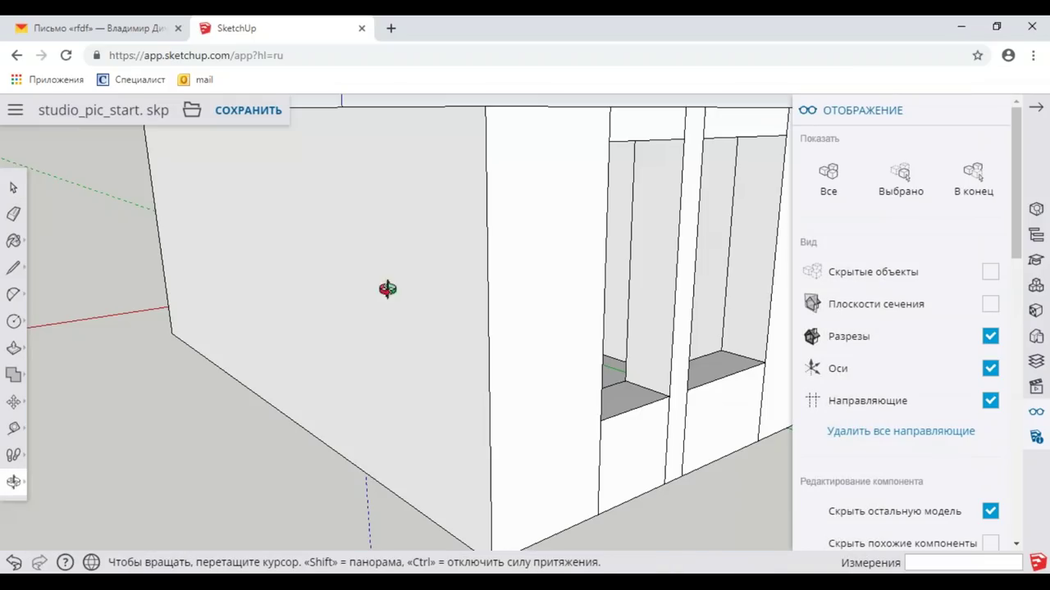
mouse_move(384, 290)
mouse_down()
mouse_move(520, 267)
mouse_move(333, 514)
mouse_up()
scroll(520, 273, up, 3)
scroll(462, 312, up, 3)
scroll(445, 304, up, 3)
scroll(432, 304, up, 2)
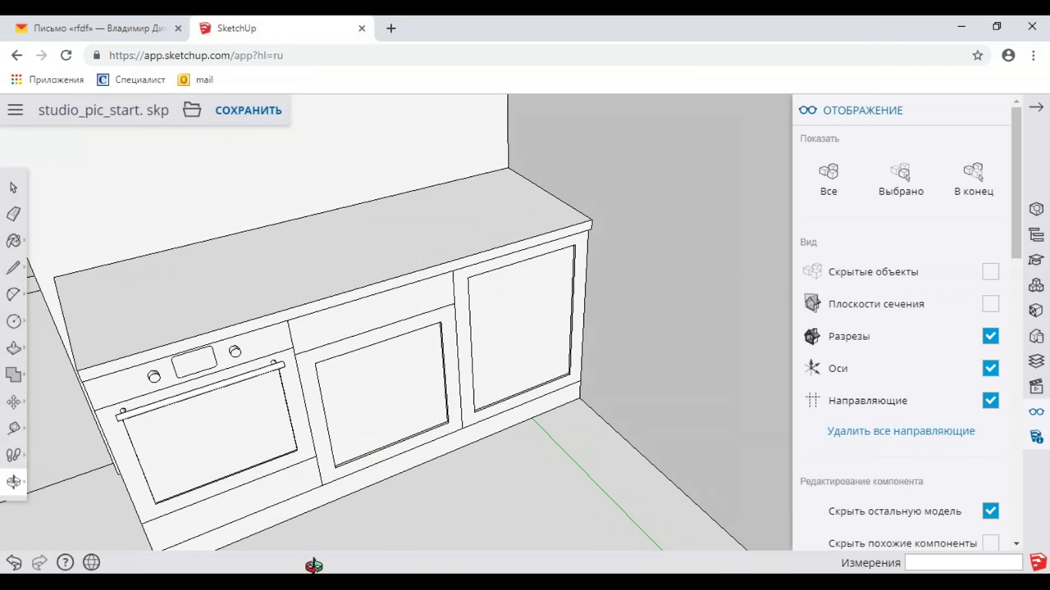
mouse_move(352, 328)
mouse_down()
mouse_move(363, 262)
mouse_move(509, 265)
mouse_up()
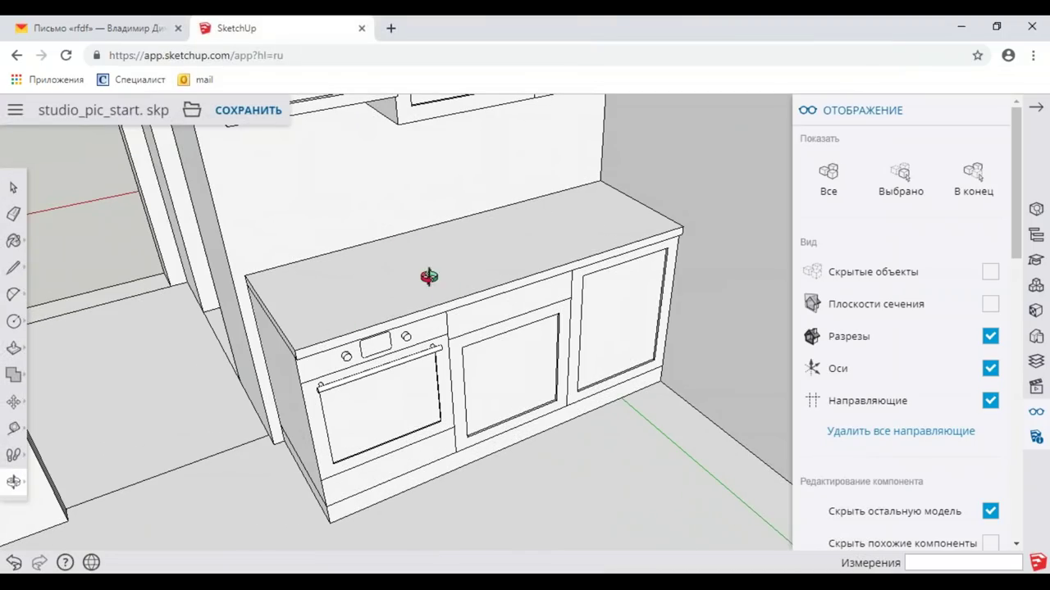
scroll(614, 262, up, 2)
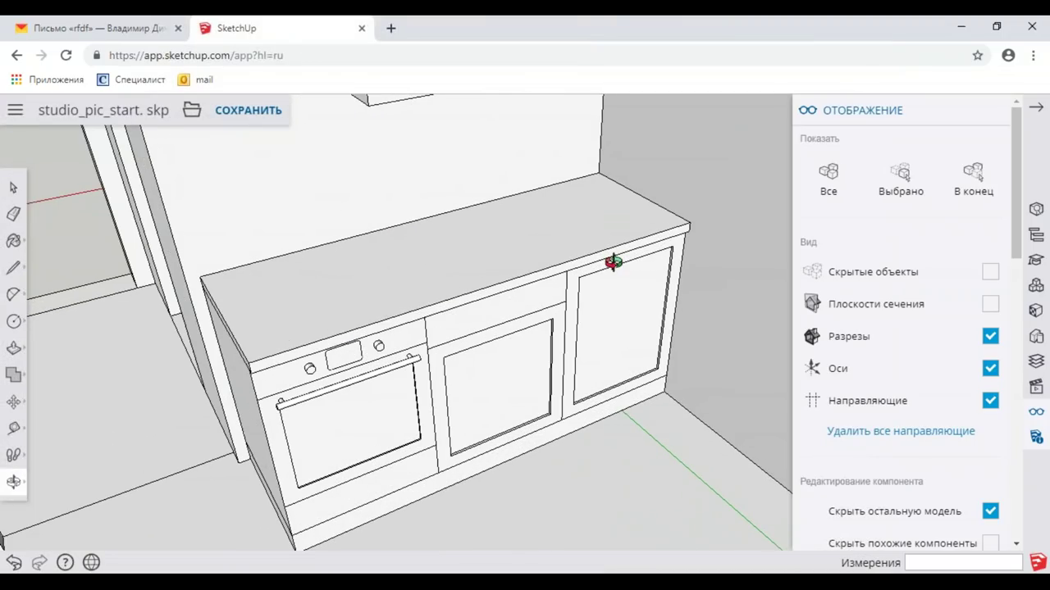
key(space)
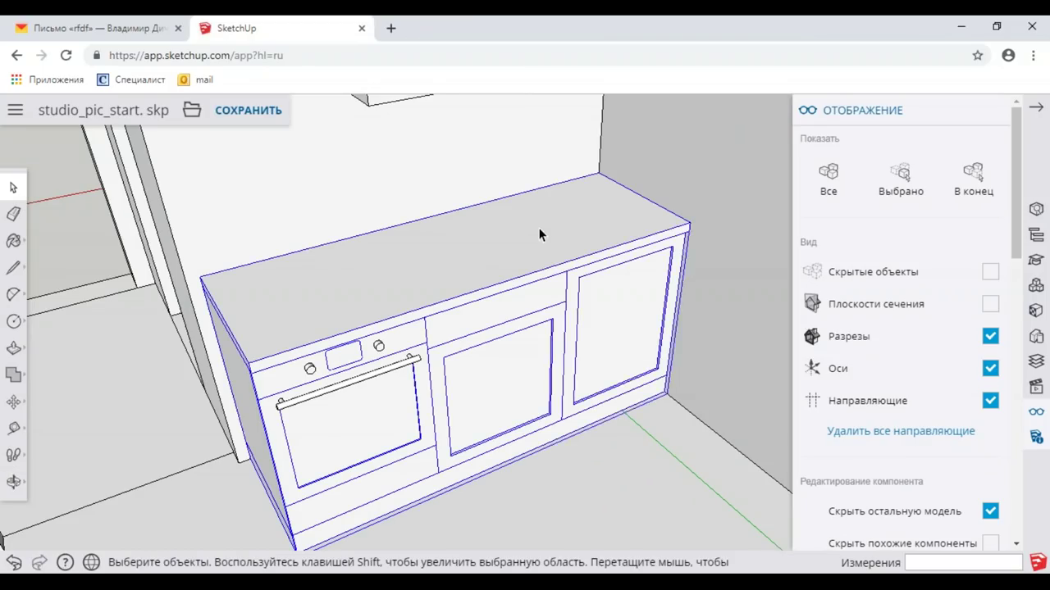
right_click(538, 227)
Step: Enter the cabinet group and take a first Tape Measure reading across the countertop
click(591, 364)
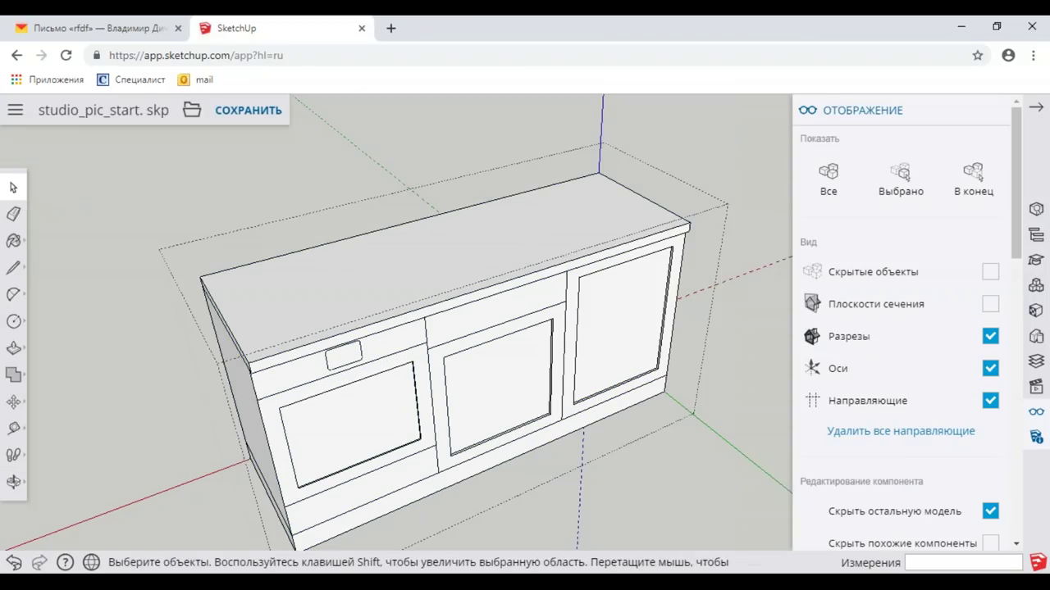
click(558, 218)
middle_drag(558, 218, 10, 437)
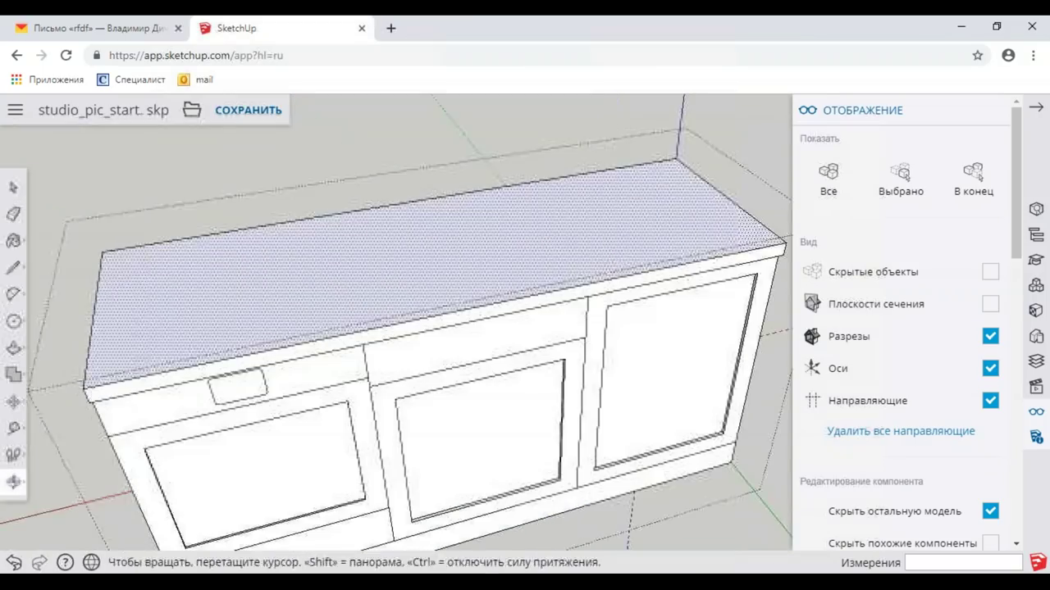
click(13, 428)
click(726, 196)
click(623, 281)
scroll(648, 246, up, 2)
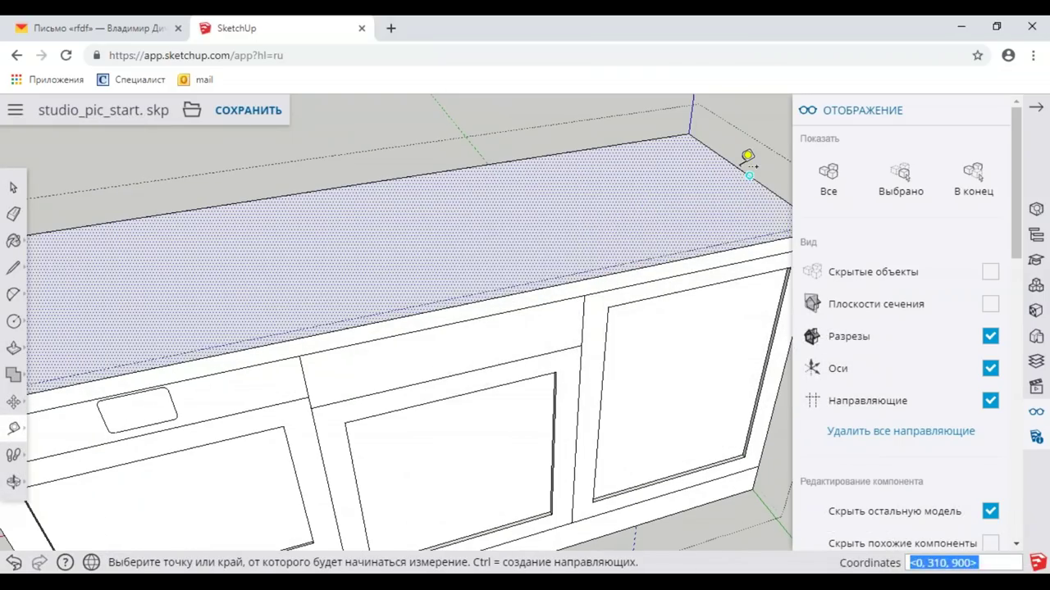
Step: Place guide lines from the countertop edges, one exactly 150 from the edge
click(749, 174)
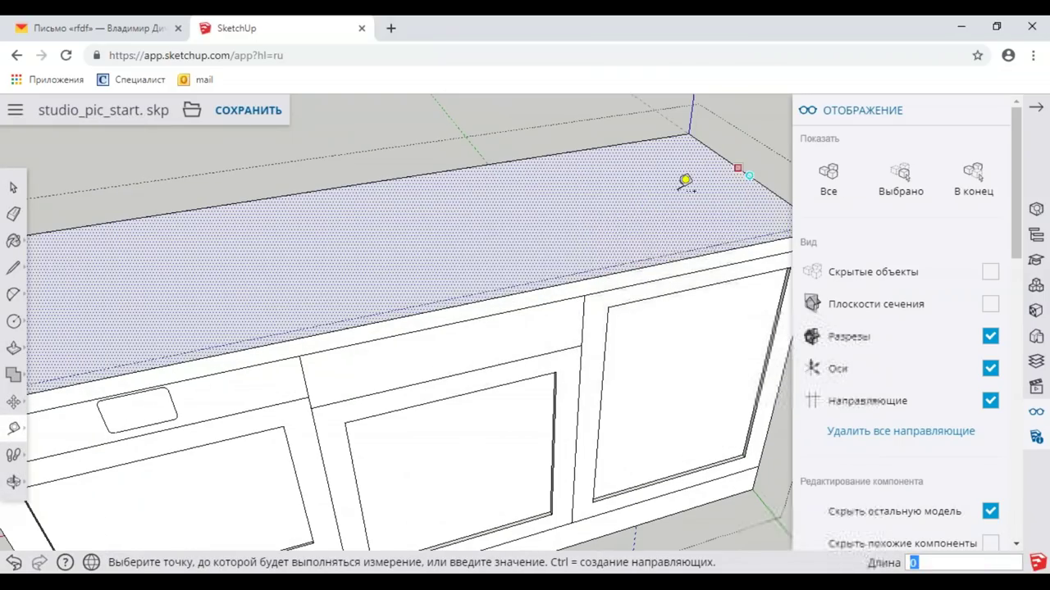
click(615, 198)
click(668, 260)
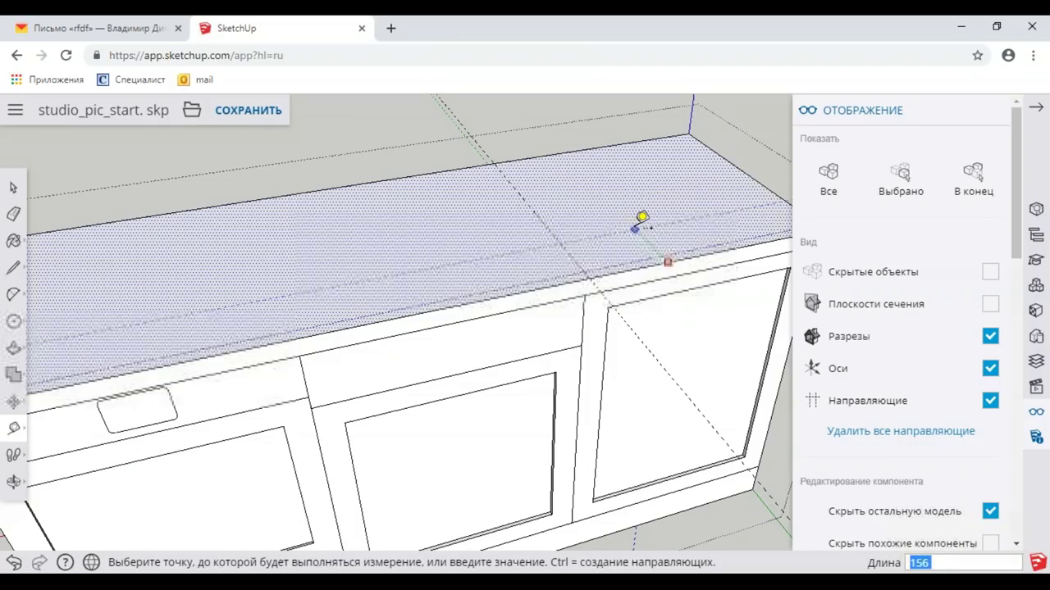
click(640, 220)
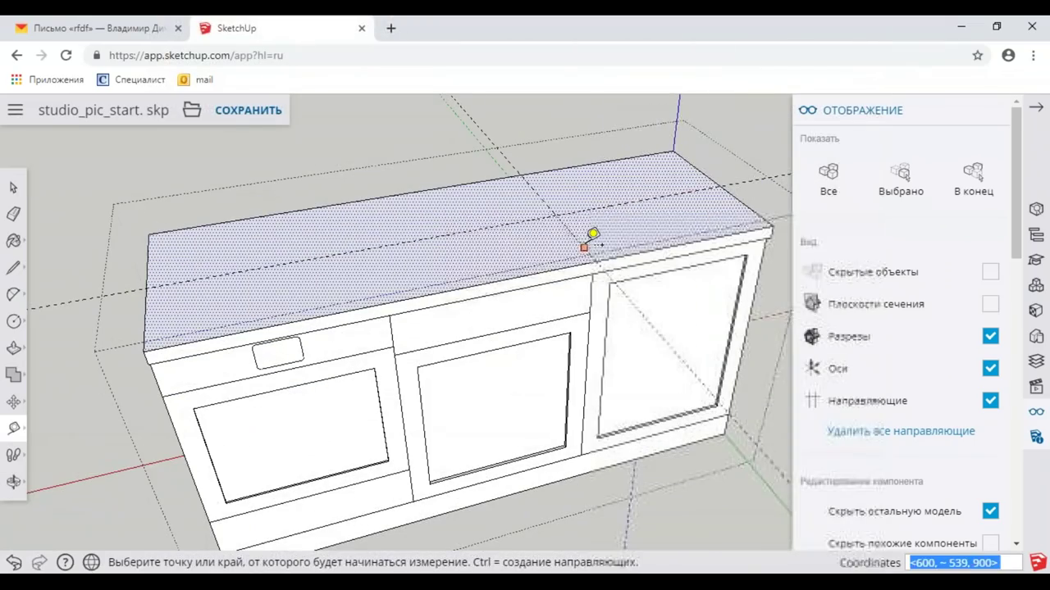
click(584, 246)
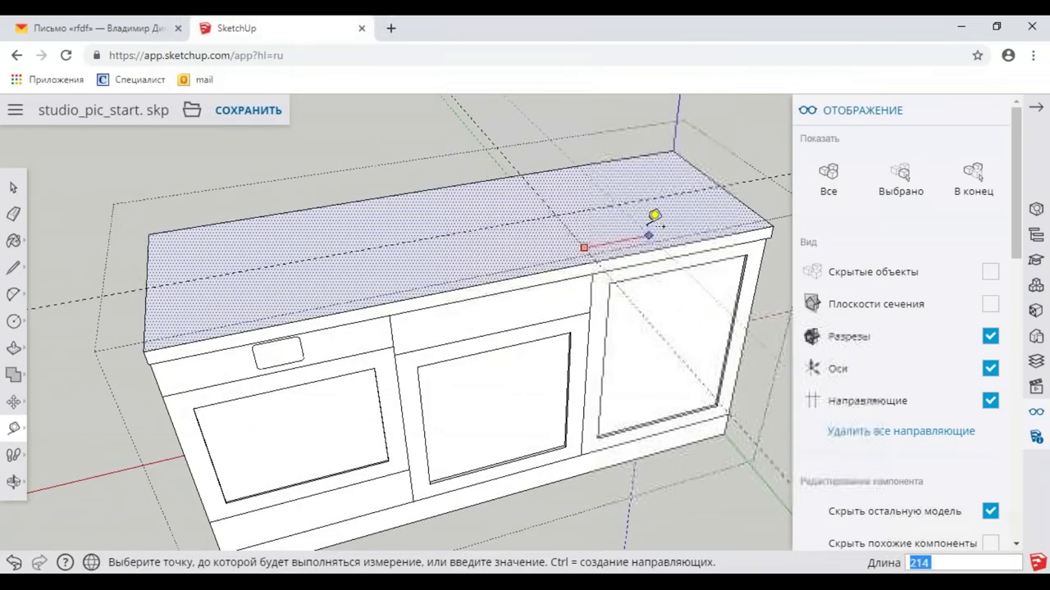
text(0)
key(Return)
Step: Add a crossing guide line on the countertop to mark the sink centre
scroll(558, 135, up, 2)
scroll(626, 201, up, 2)
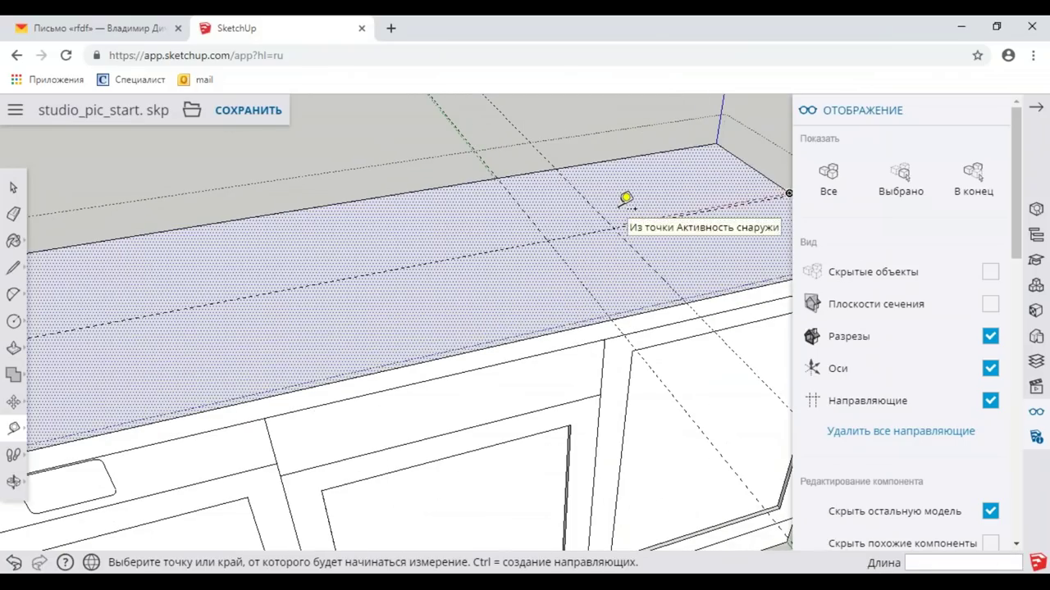
click(591, 292)
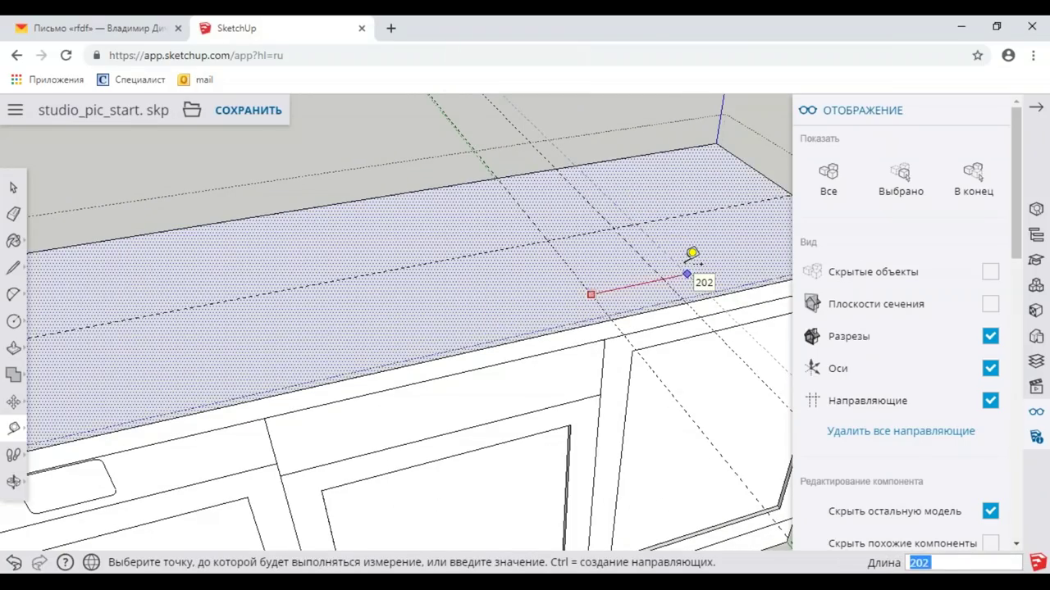
click(688, 274)
scroll(688, 227, down, 2)
middle_drag(689, 227, 572, 242)
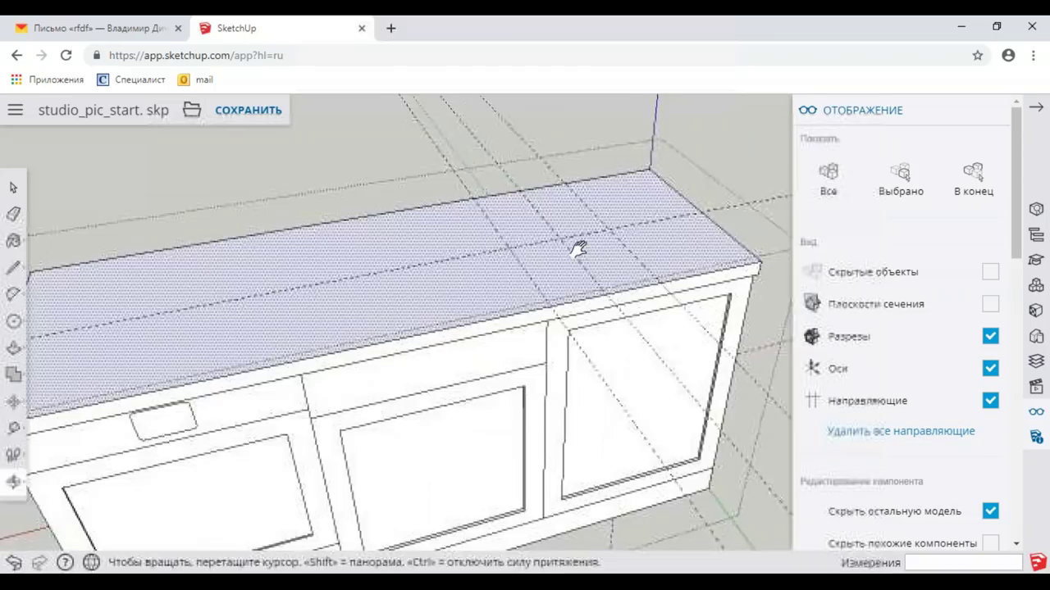
scroll(352, 277, up, 2)
click(16, 323)
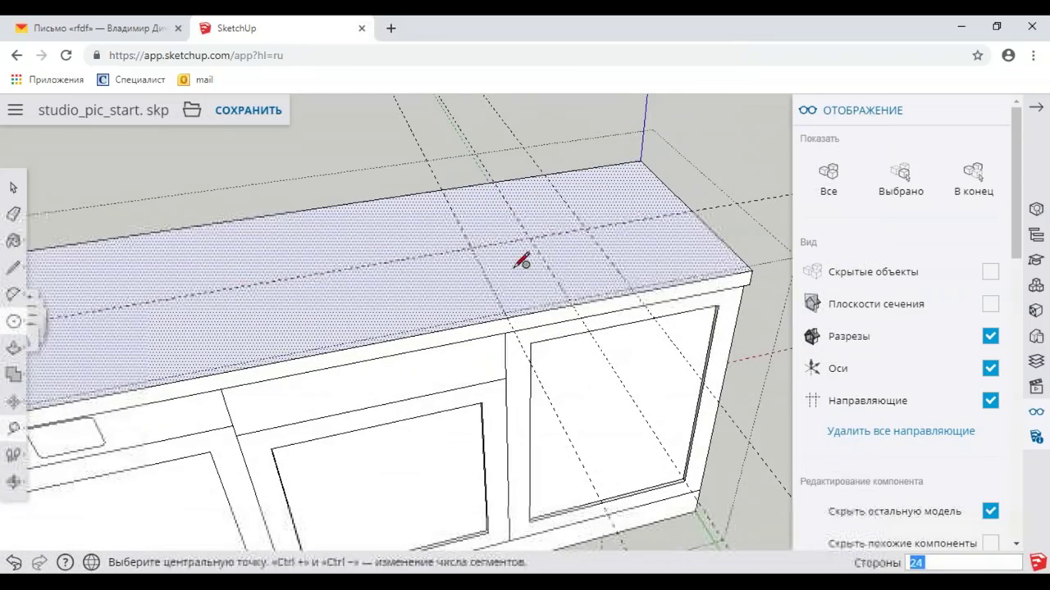
Step: Draw a radius-24 circle centred on the guide intersection and orbit around to inspect it
click(585, 228)
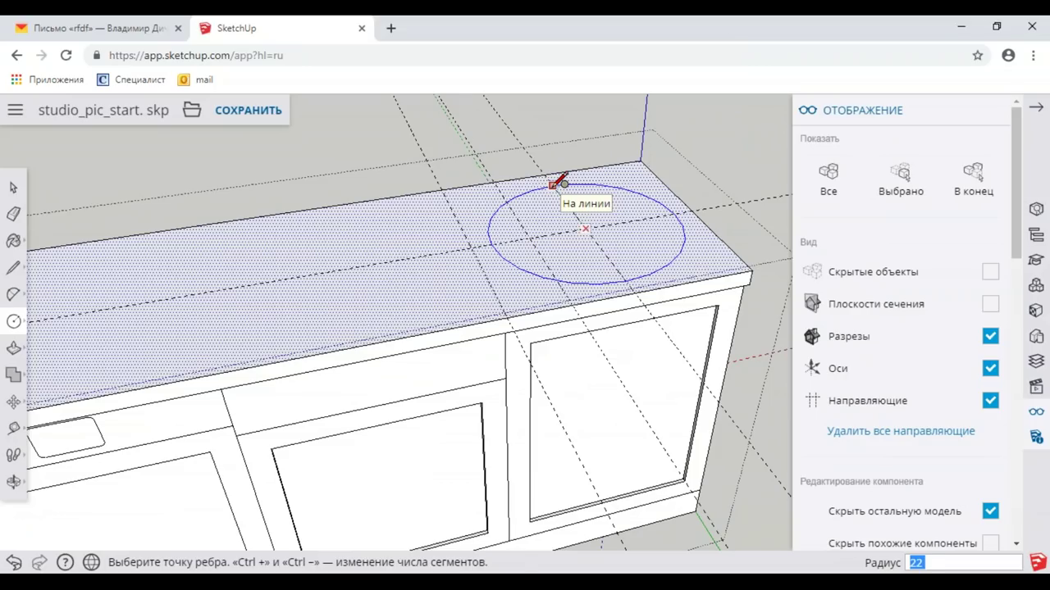
click(554, 183)
scroll(596, 218, up, 2)
scroll(621, 225, up, 1)
middle_drag(621, 225, 478, 247)
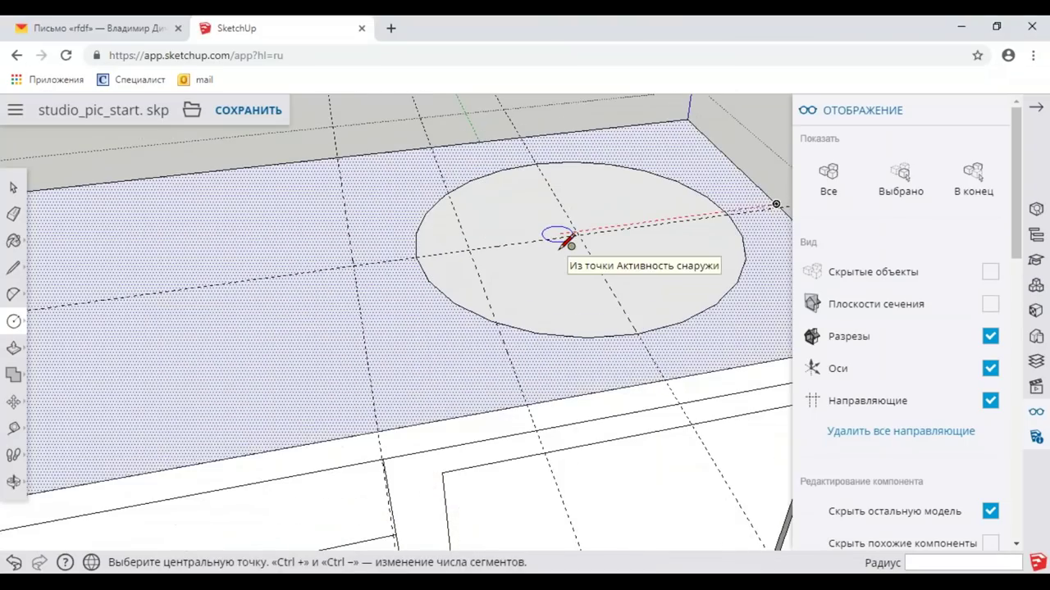
middle_drag(566, 242, 590, 250)
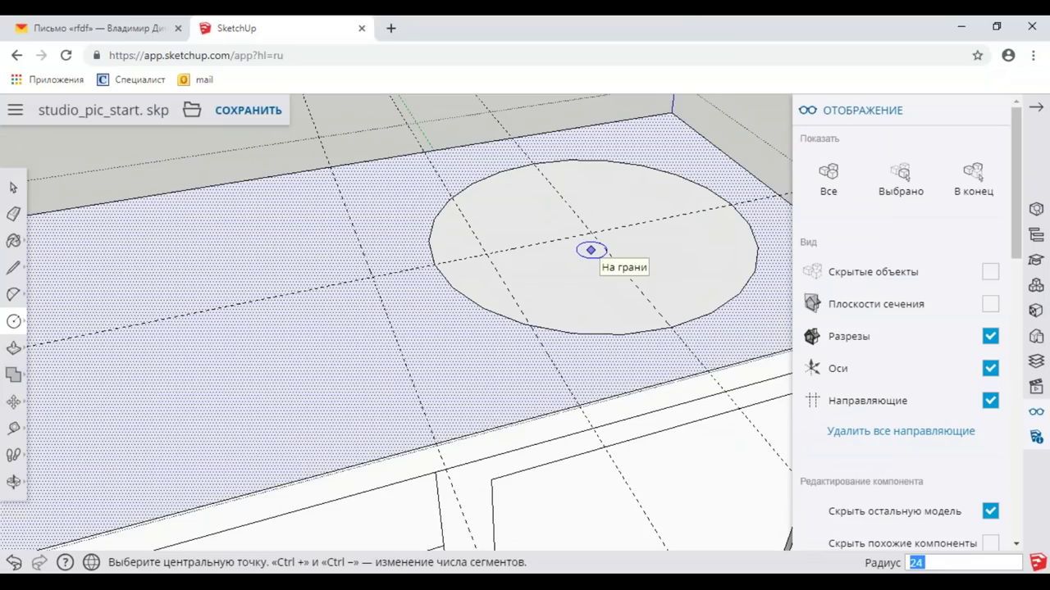
mouse_move(591, 250)
middle_down()
mouse_move(597, 241)
mouse_move(544, 281)
mouse_move(312, 352)
middle_up()
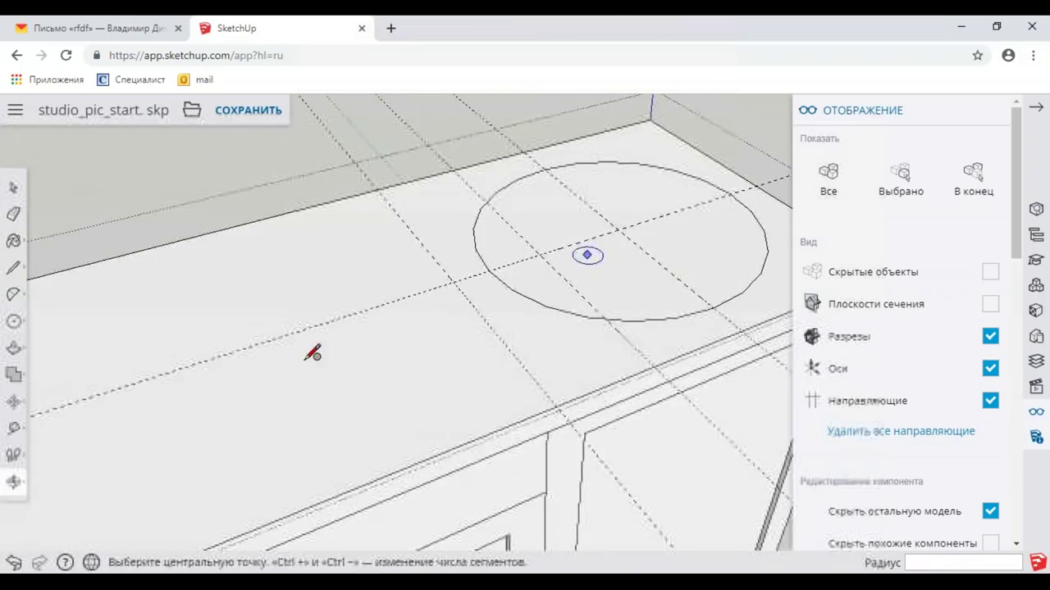
mouse_move(525, 242)
middle_down()
mouse_move(438, 249)
mouse_move(492, 251)
middle_up()
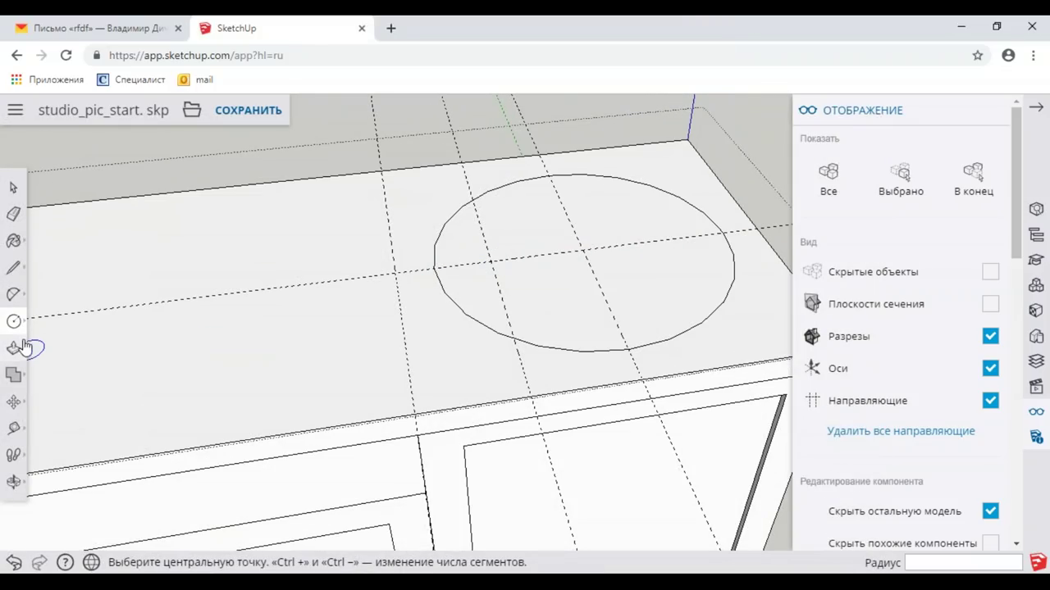
click(16, 351)
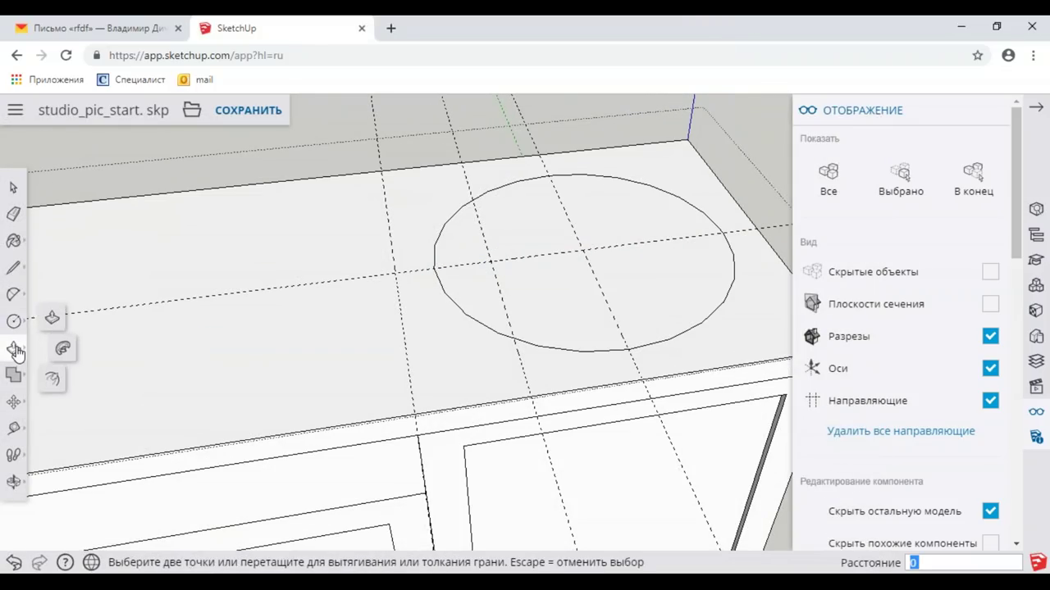
Step: Offset the sink circle 20 inward to create a concentric rim ring
click(54, 379)
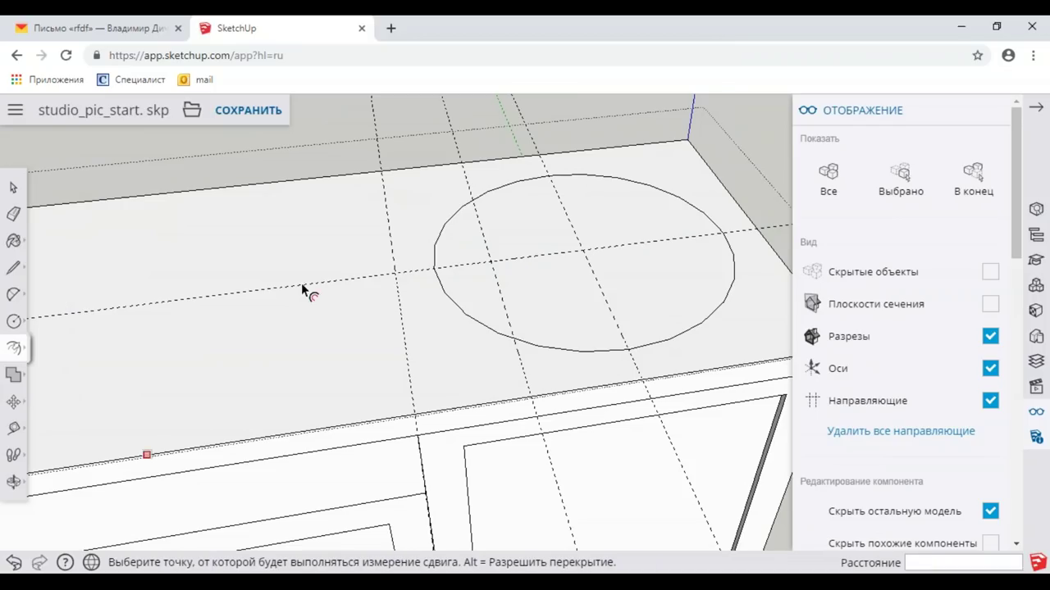
click(456, 235)
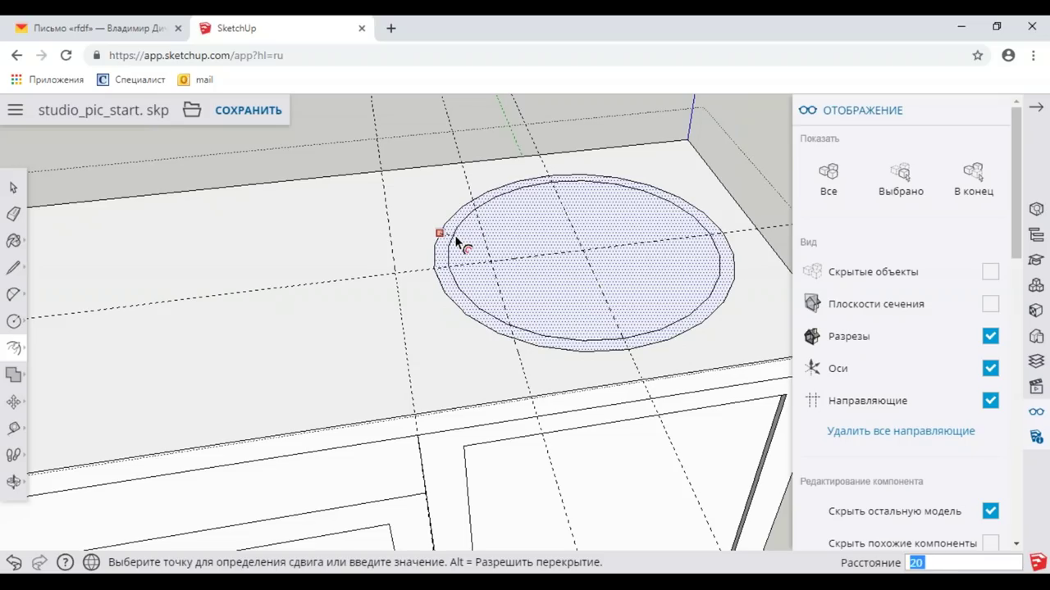
key(Return)
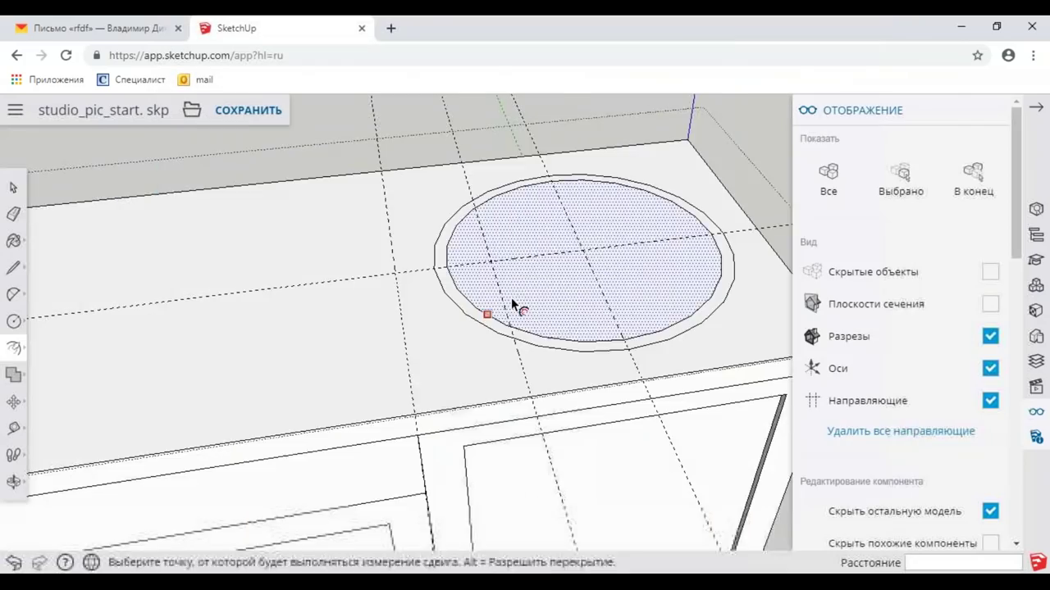
scroll(511, 297, up, 3)
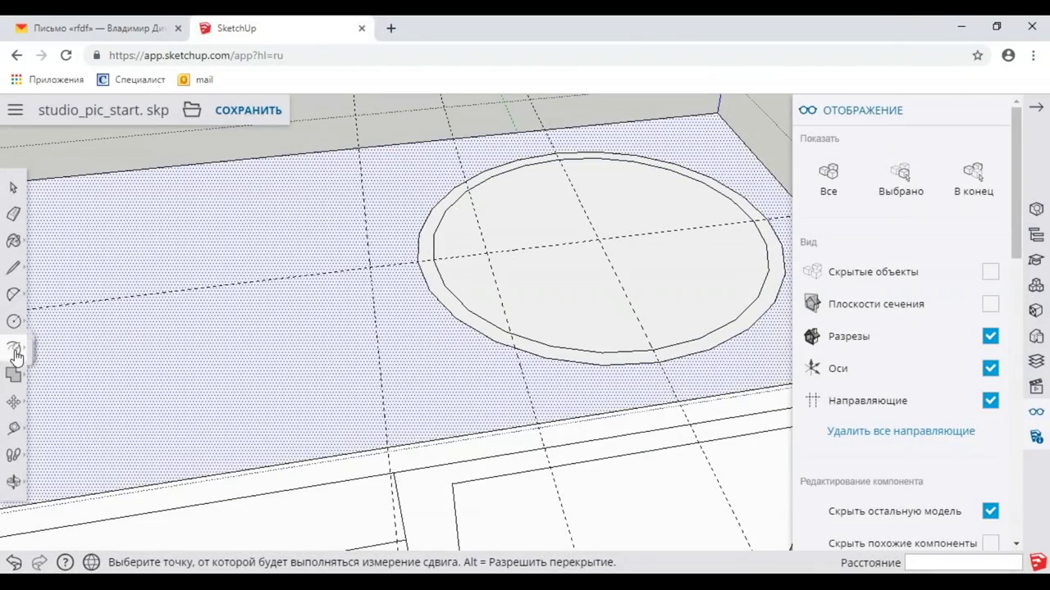
click(34, 329)
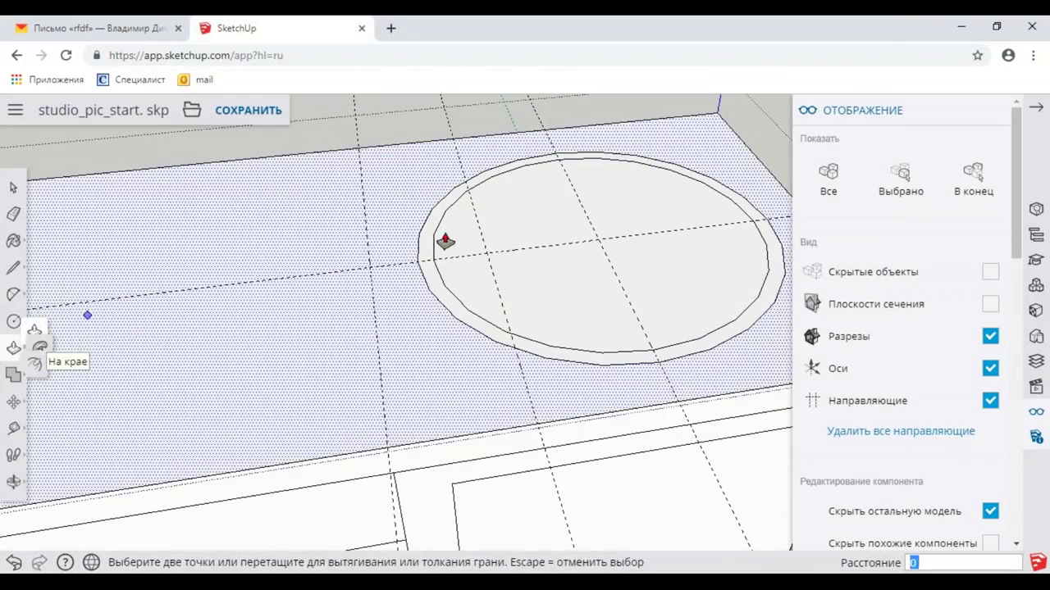
Step: Push the inner circle face down into a shallow recess and orbit to inspect it
click(505, 215)
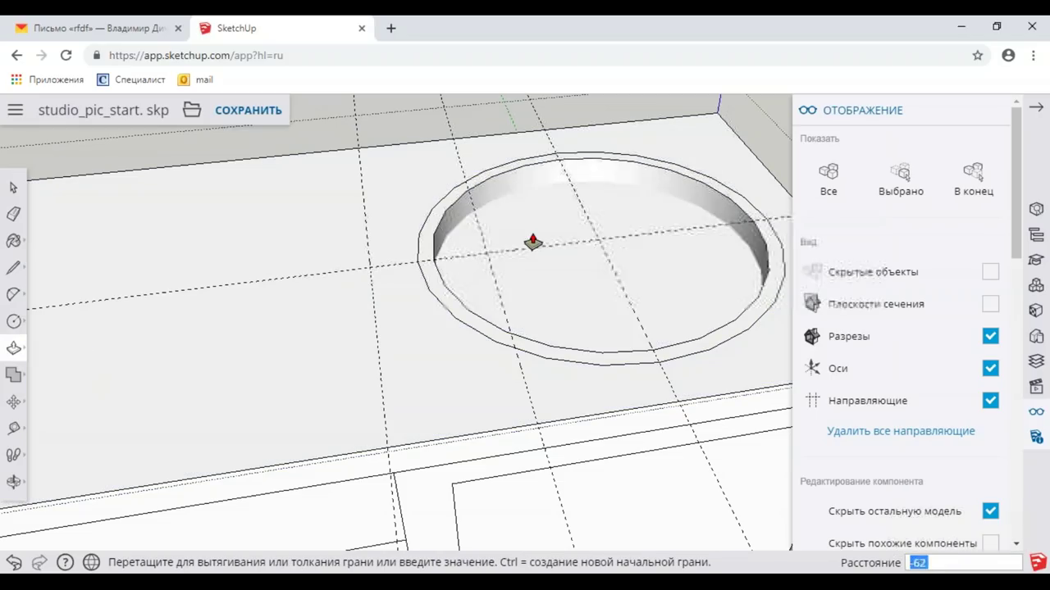
click(532, 242)
mouse_move(530, 230)
middle_down()
mouse_move(510, 243)
mouse_move(218, 233)
mouse_move(590, 250)
middle_up()
scroll(684, 267, up, 3)
scroll(684, 262, up, 2)
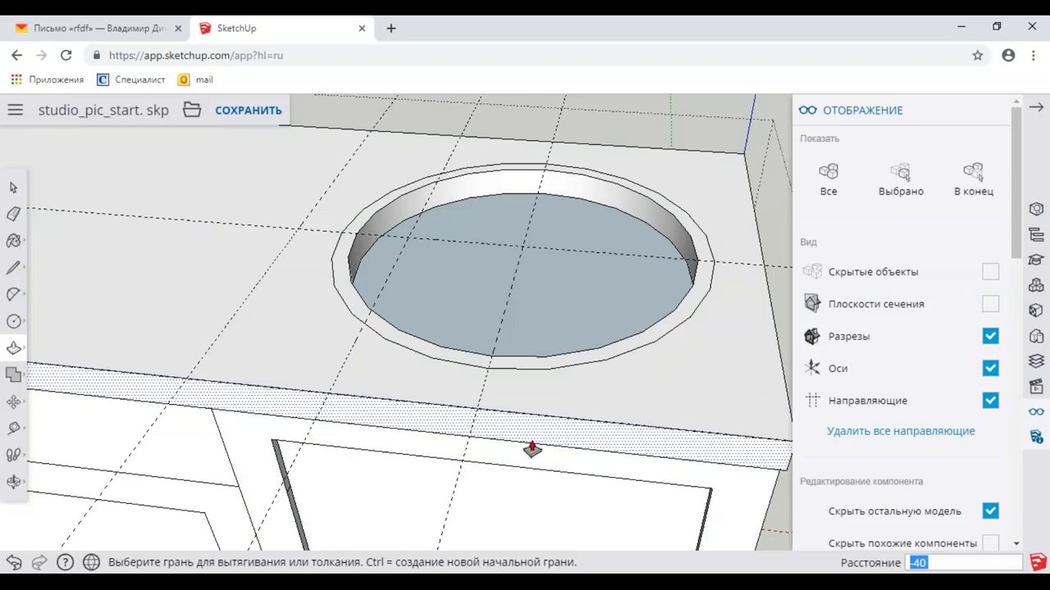
scroll(566, 230, down, 2)
middle_drag(605, 257, 449, 162)
scroll(448, 161, up, 3)
mouse_move(427, 251)
middle_down()
mouse_move(514, 279)
mouse_move(549, 276)
middle_up()
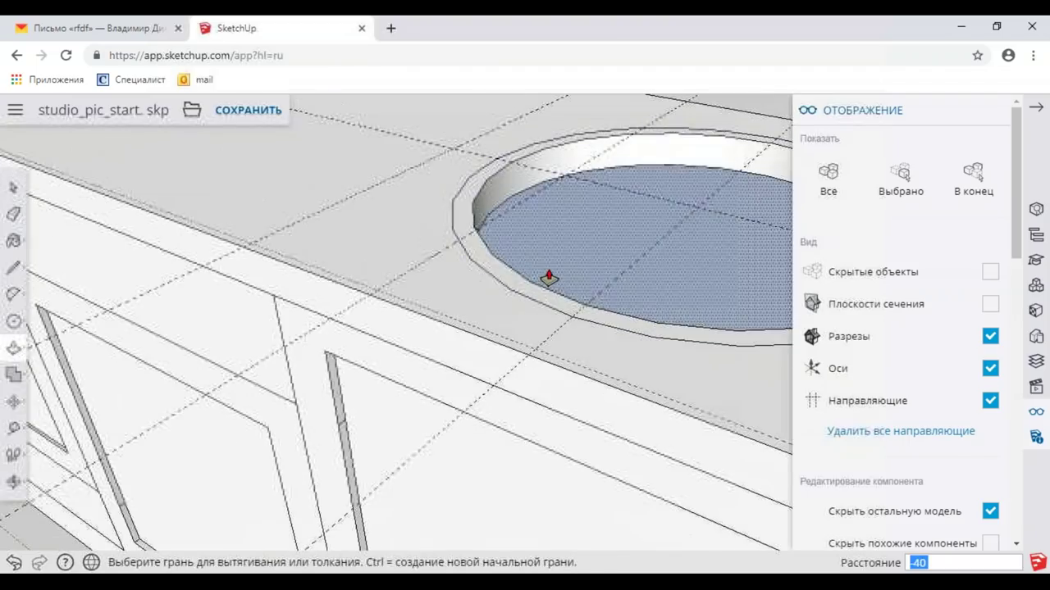
Step: Draw a line down the recess wall from the circle's endpoint
click(49, 251)
scroll(557, 199, up, 3)
mouse_move(557, 199)
middle_down()
mouse_move(452, 340)
mouse_move(394, 336)
middle_up()
click(351, 344)
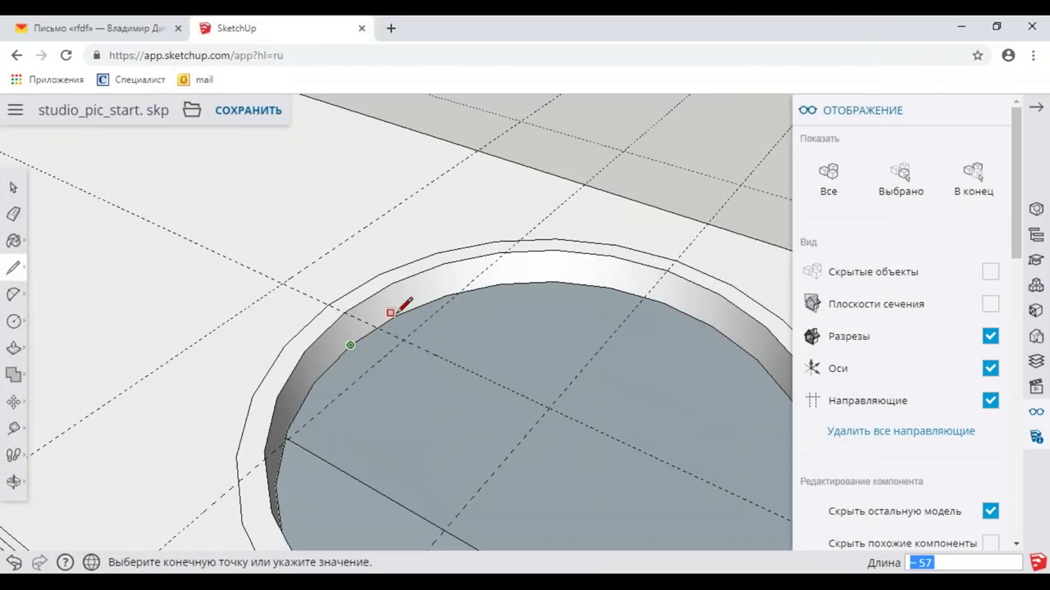
scroll(406, 314, up, 3)
click(379, 309)
scroll(399, 300, down, 3)
scroll(468, 328, down, 3)
scroll(487, 375, down, 3)
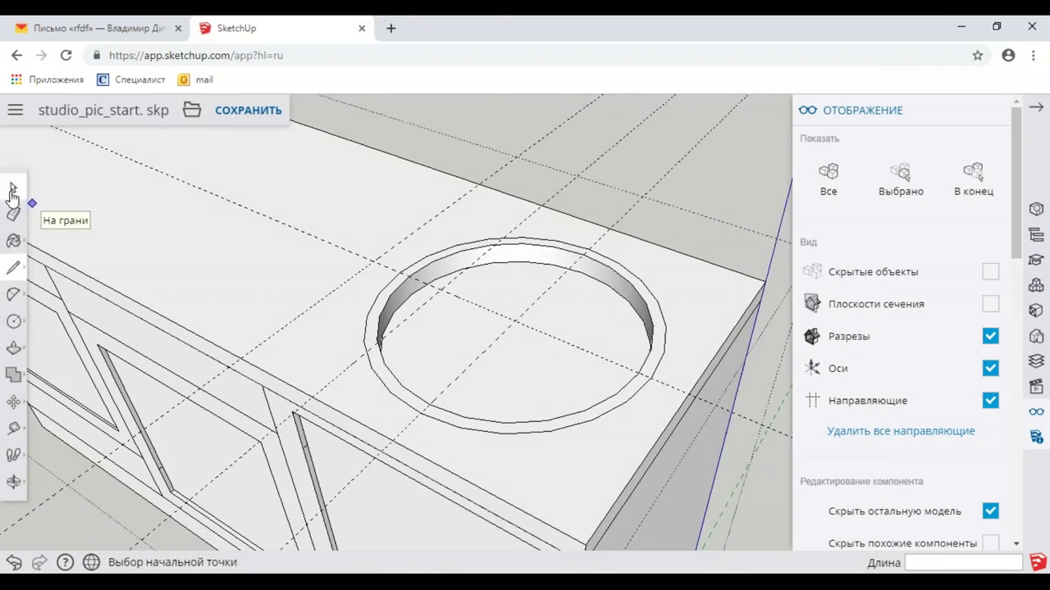
Step: Select the circular bottom face of the recess
click(14, 187)
scroll(382, 320, up, 2)
scroll(426, 324, up, 2)
click(461, 340)
scroll(451, 351, down, 2)
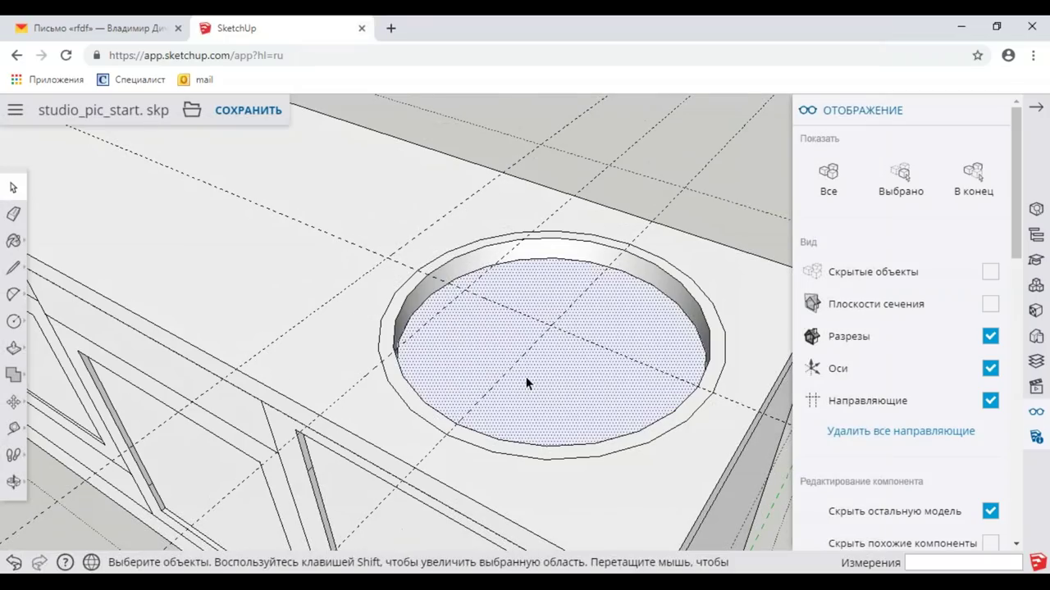
middle_drag(516, 382, 513, 353)
Step: Push the recess bottom down 160 to form the deep sink bowl
click(14, 348)
click(461, 302)
click(481, 331)
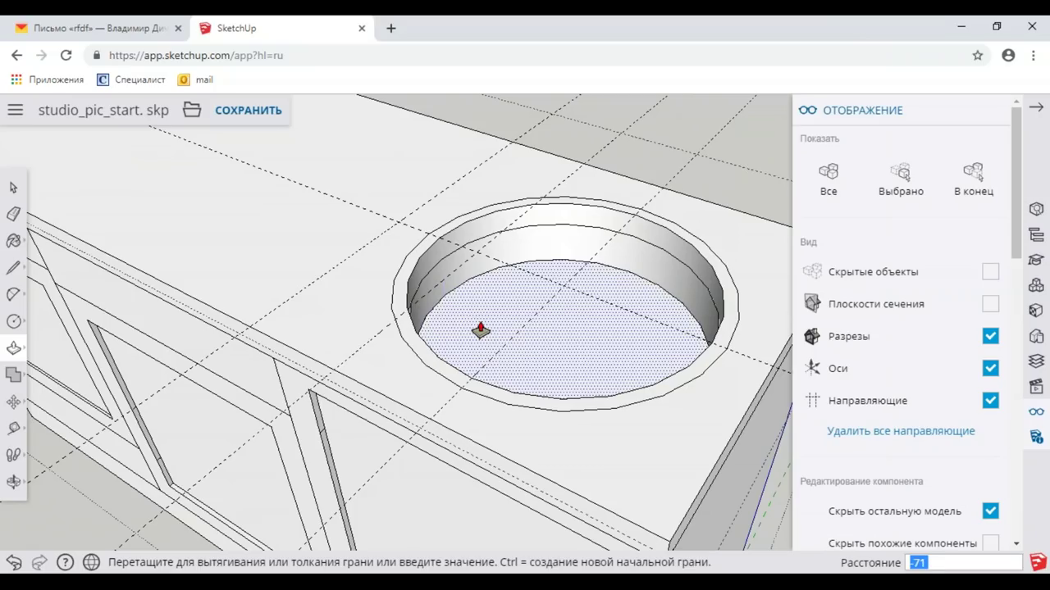
text(0)
key(Return)
scroll(484, 335, down, 2)
mouse_move(499, 335)
middle_down()
mouse_move(492, 292)
mouse_move(656, 235)
mouse_move(487, 244)
mouse_move(433, 262)
mouse_move(639, 296)
mouse_move(534, 304)
mouse_move(54, 201)
middle_up()
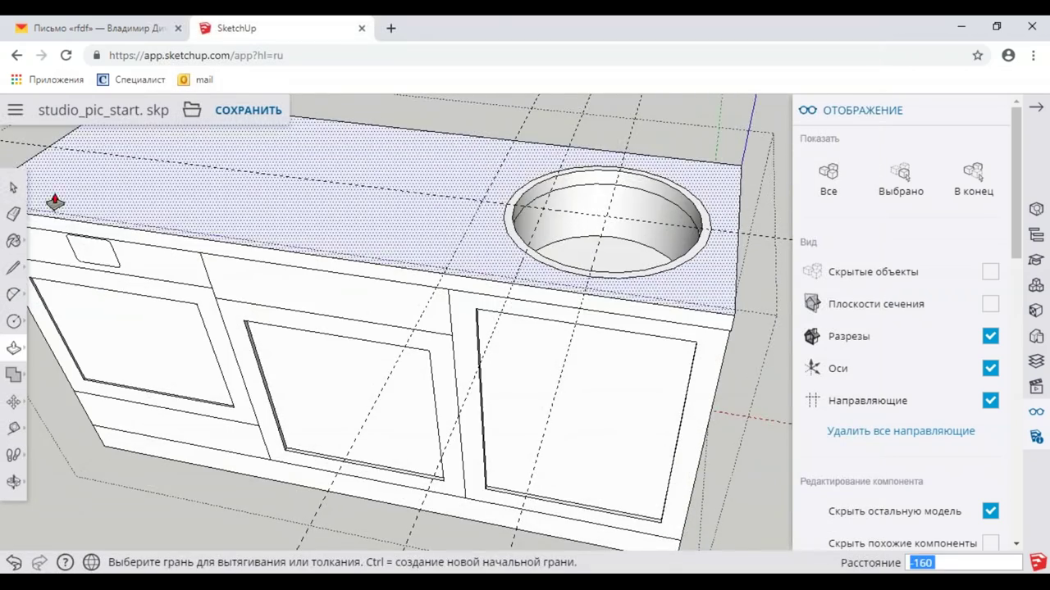
click(8, 190)
scroll(486, 266, down, 2)
scroll(658, 284, down, 2)
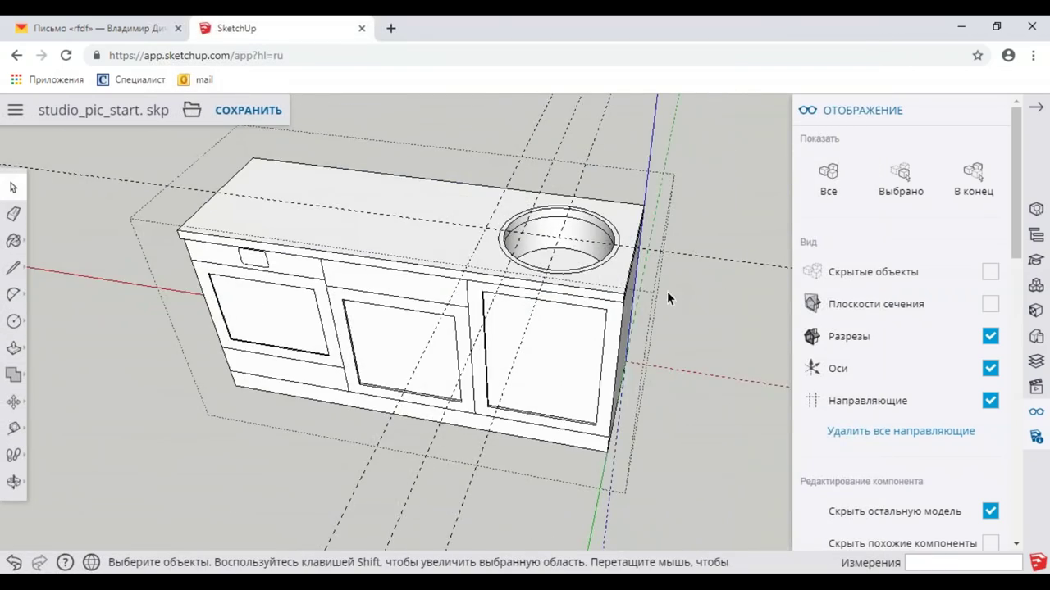
Step: Hide the stray arc edge inside the sink
scroll(667, 291, up, 3)
scroll(656, 295, up, 2)
scroll(471, 207, up, 3)
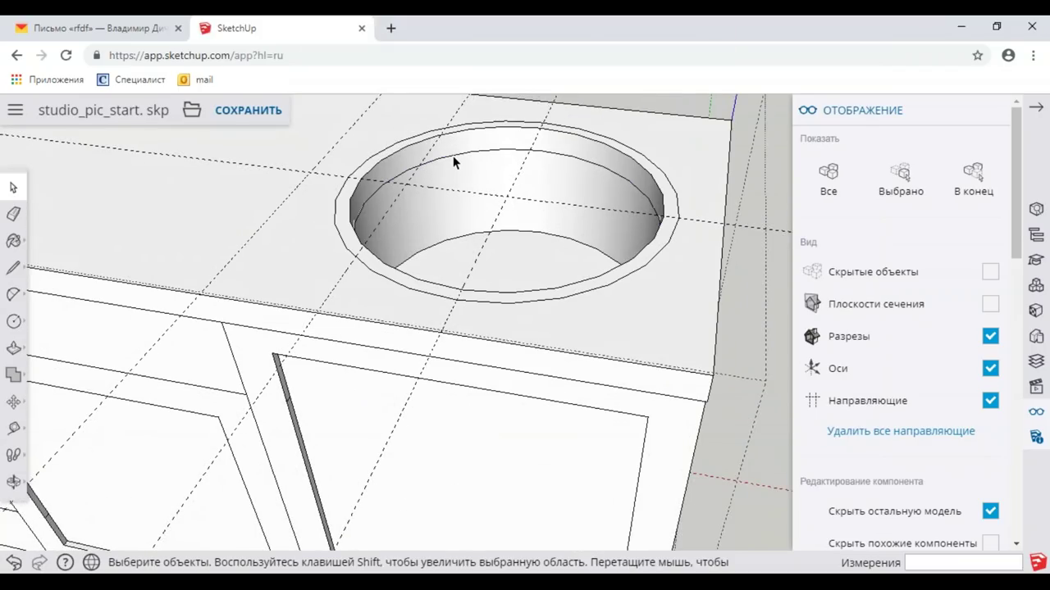
right_click(455, 161)
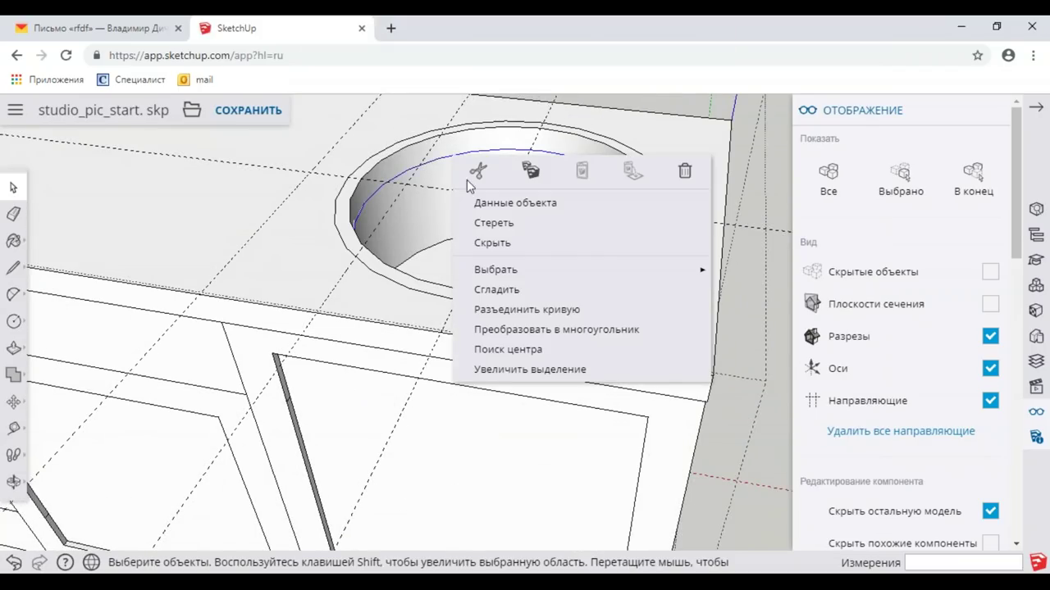
click(484, 243)
scroll(426, 223, down, 2)
mouse_move(425, 216)
middle_down()
mouse_move(738, 210)
mouse_move(474, 234)
mouse_move(756, 188)
mouse_move(572, 238)
middle_up()
Step: Delete all guide lines using 'Удалить все направляющие' in the Display panel
scroll(533, 239, down, 3)
mouse_move(492, 239)
middle_down()
mouse_move(528, 301)
mouse_move(727, 267)
mouse_move(534, 290)
middle_up()
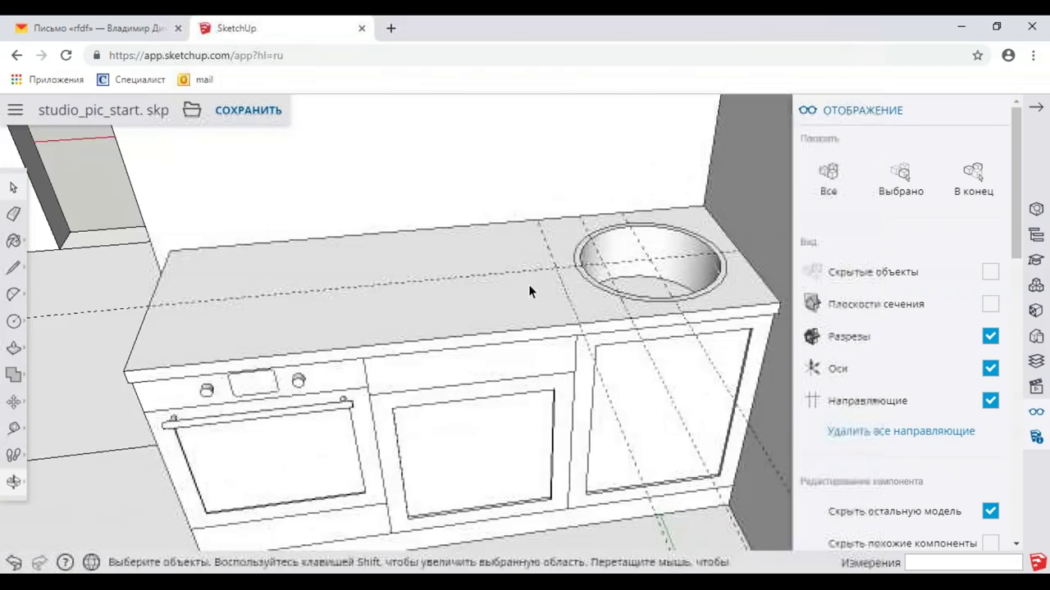
scroll(732, 410, up, 2)
click(837, 435)
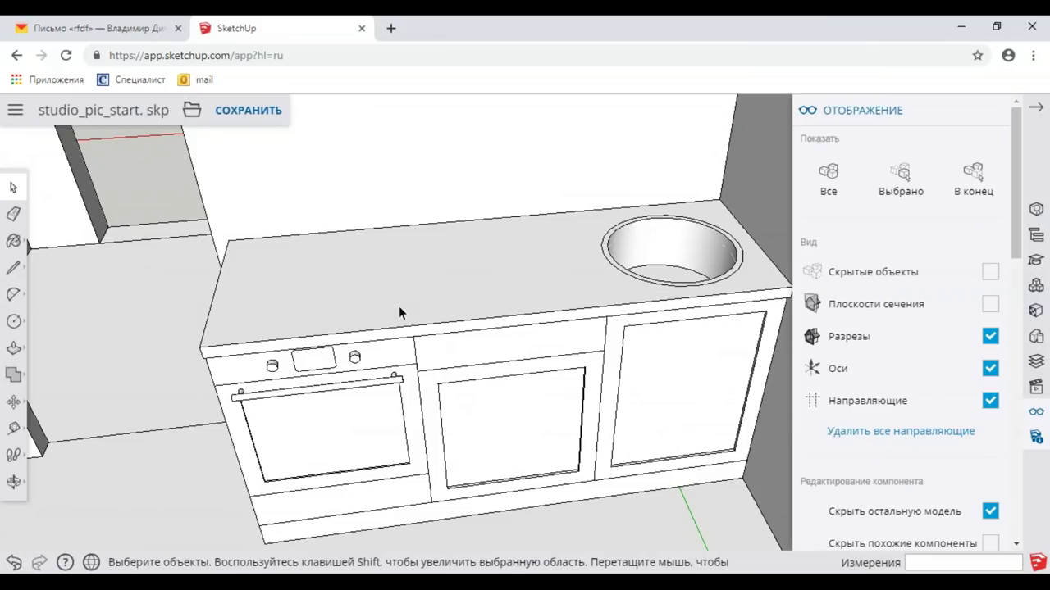
scroll(399, 306, up, 1)
mouse_move(399, 306)
middle_down()
mouse_move(497, 276)
mouse_move(212, 336)
middle_up()
Step: Place a guide across the countertop from its left edge and orbit to face the oven
click(14, 428)
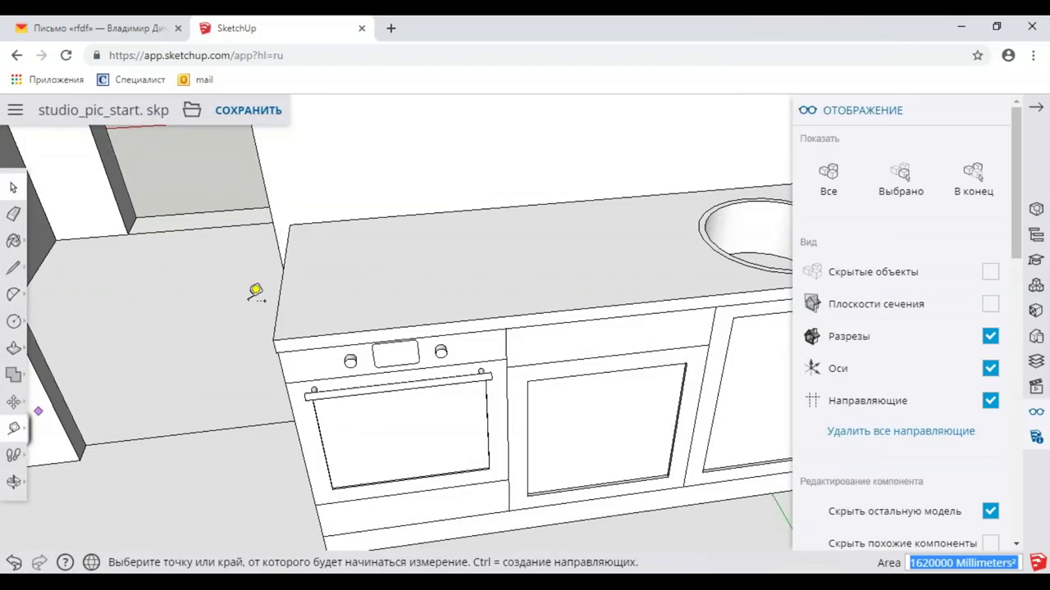
click(281, 286)
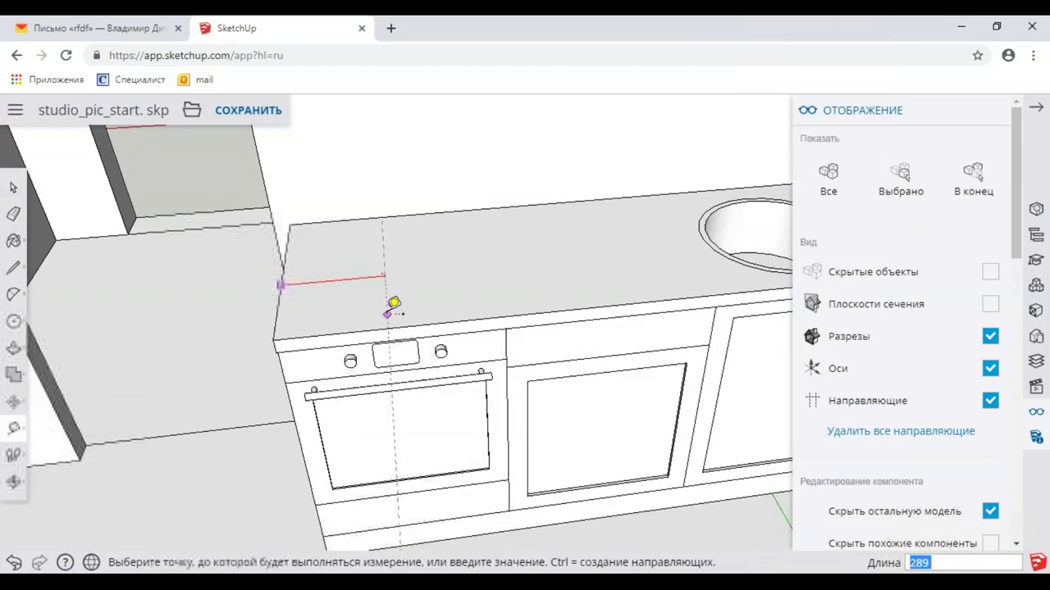
click(498, 283)
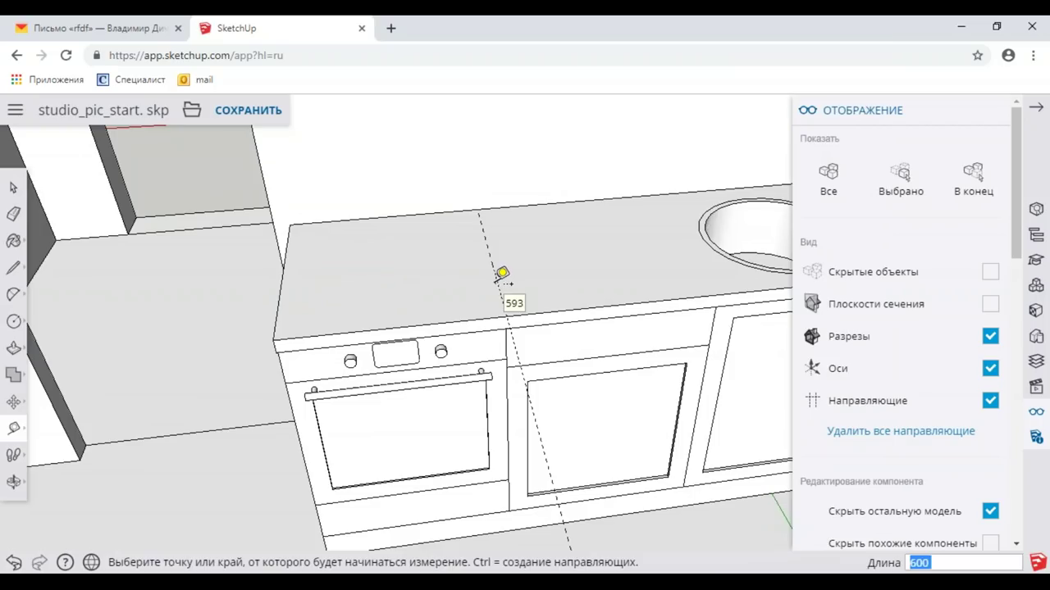
mouse_move(495, 272)
middle_down()
mouse_move(503, 290)
mouse_move(484, 258)
middle_up()
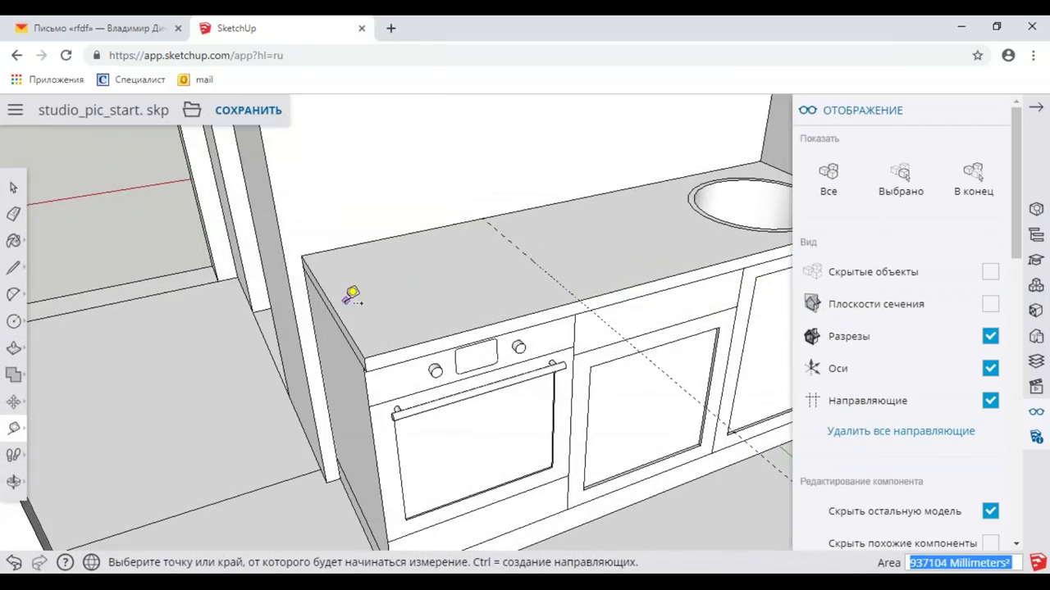
middle_drag(489, 304, 375, 456)
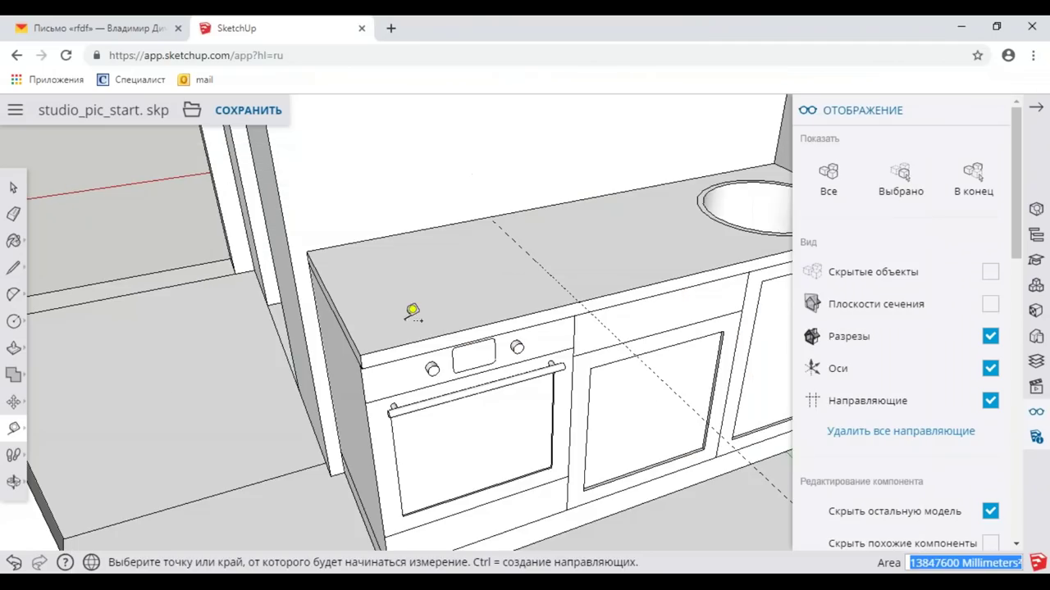
middle_drag(481, 262, 412, 301)
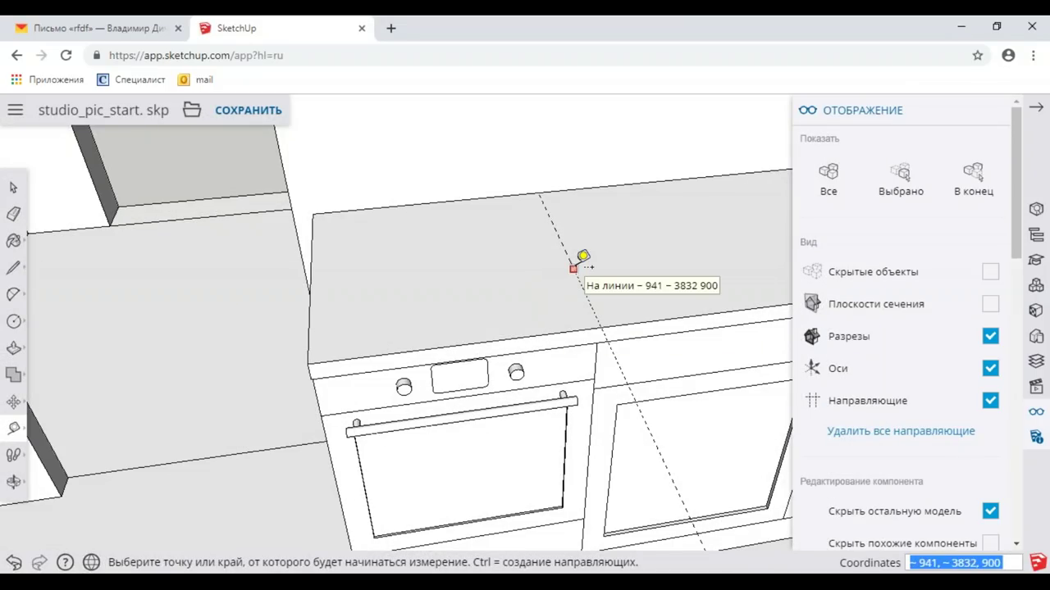
Step: Add guides along the counter's front and back edges above the oven
click(309, 311)
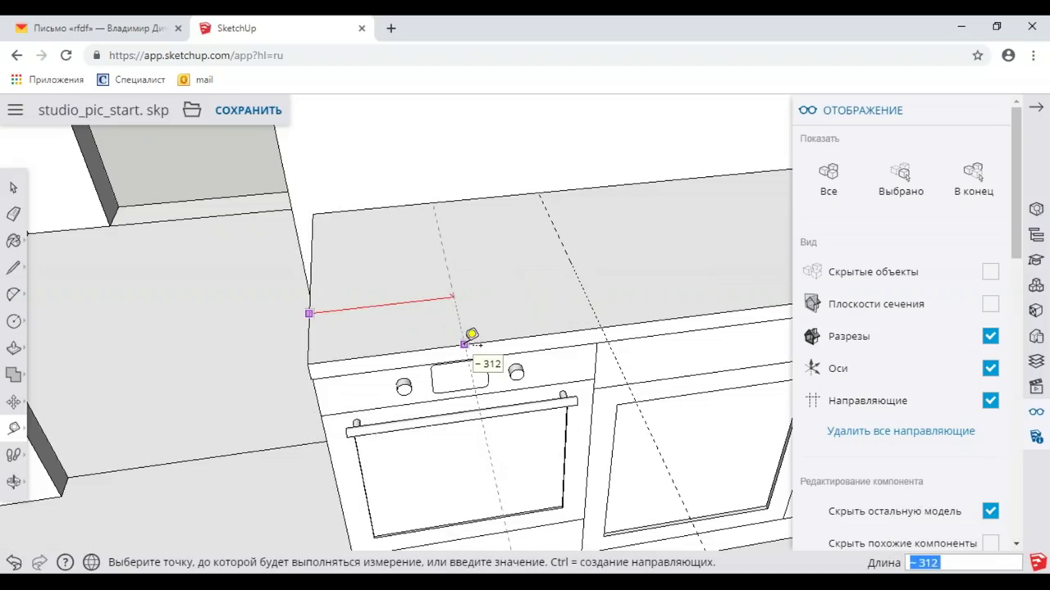
click(465, 343)
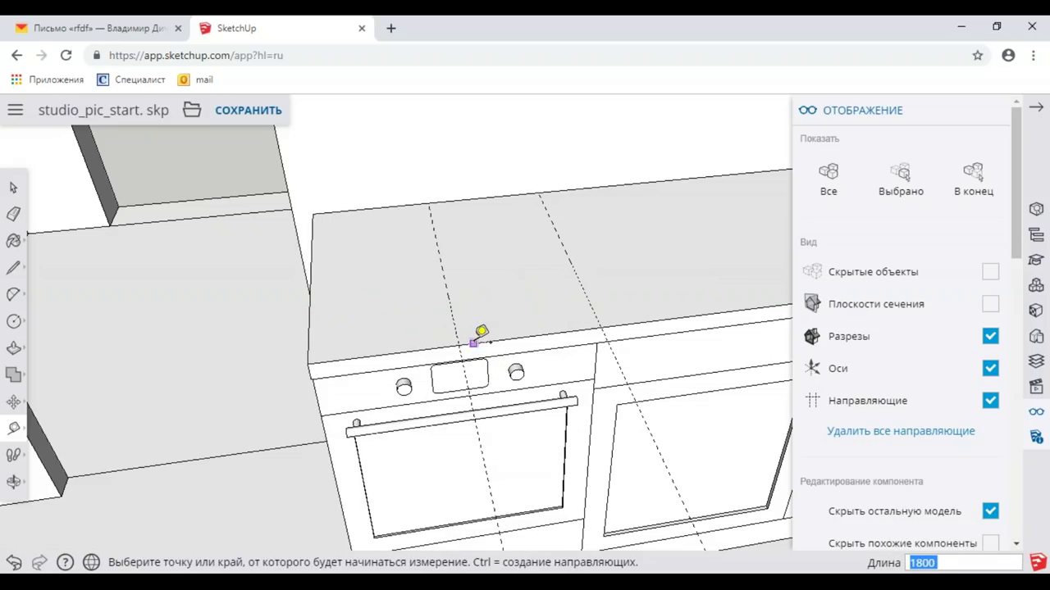
click(474, 341)
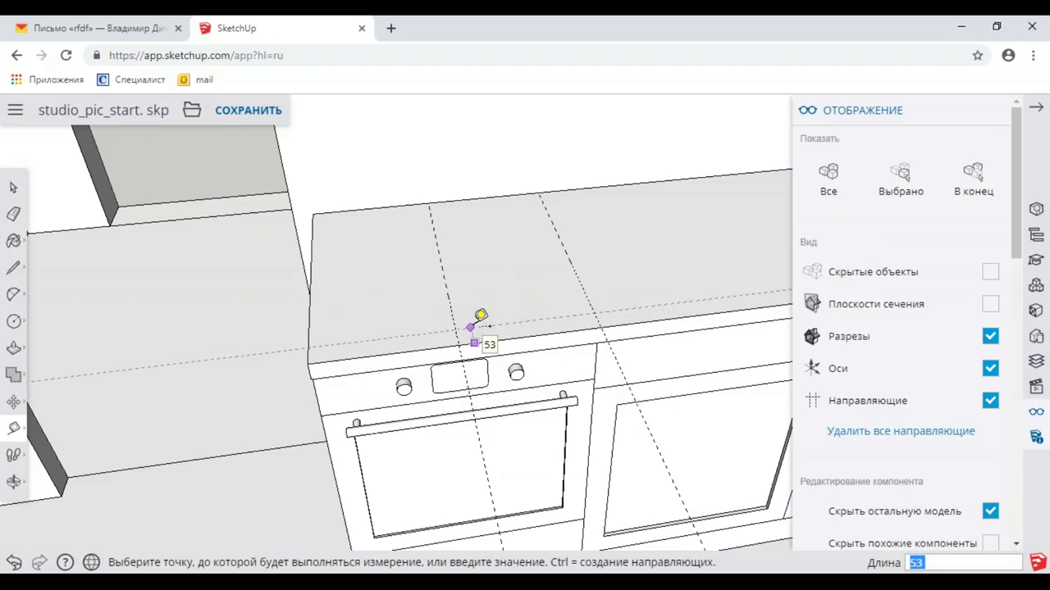
click(480, 315)
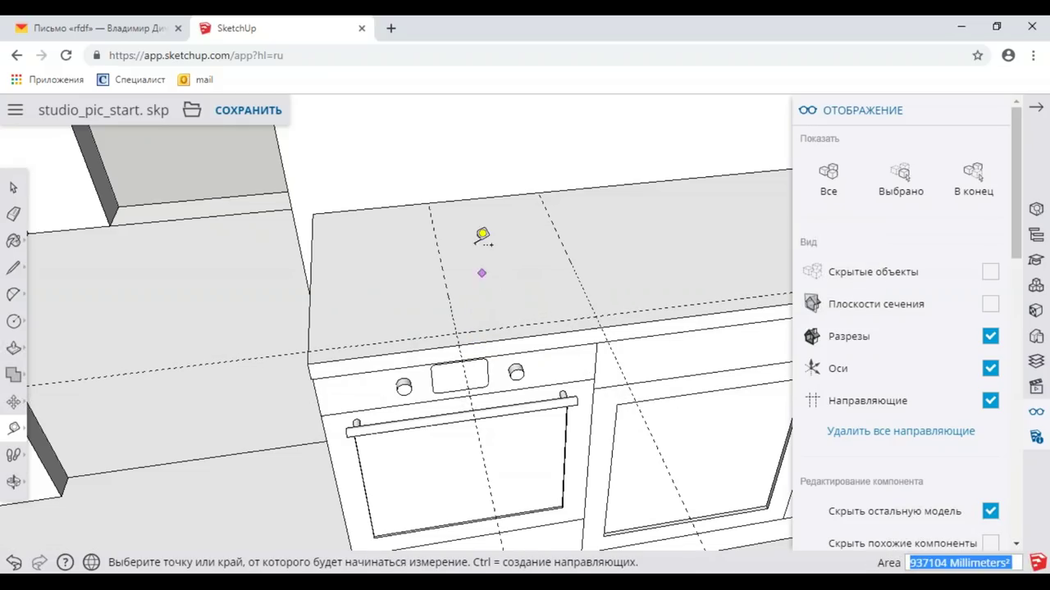
click(466, 192)
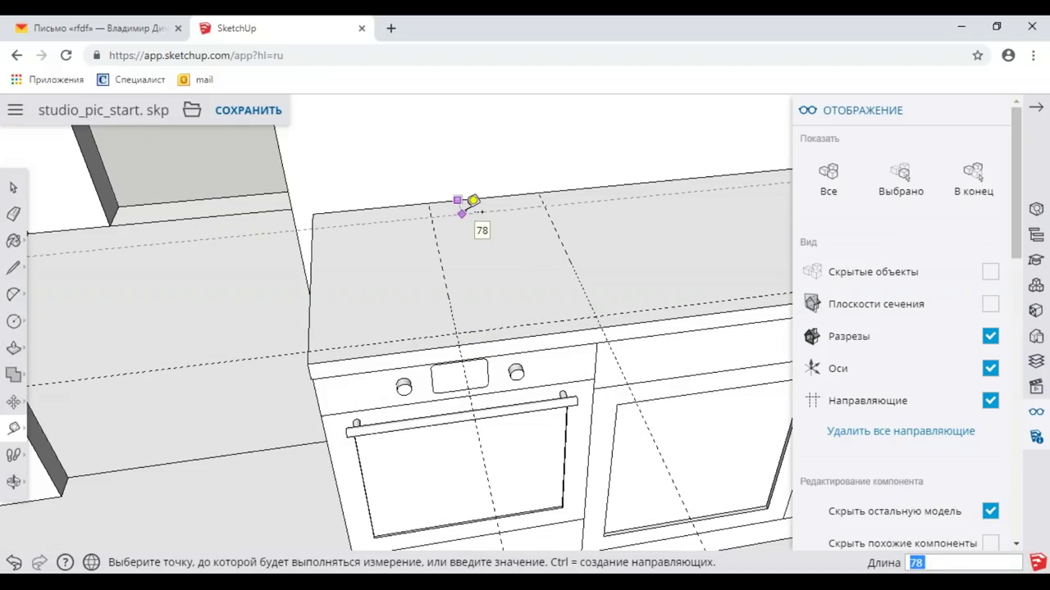
click(474, 200)
Step: Add more guides, including one offset 20 from an edge, near the counter's left side
click(554, 225)
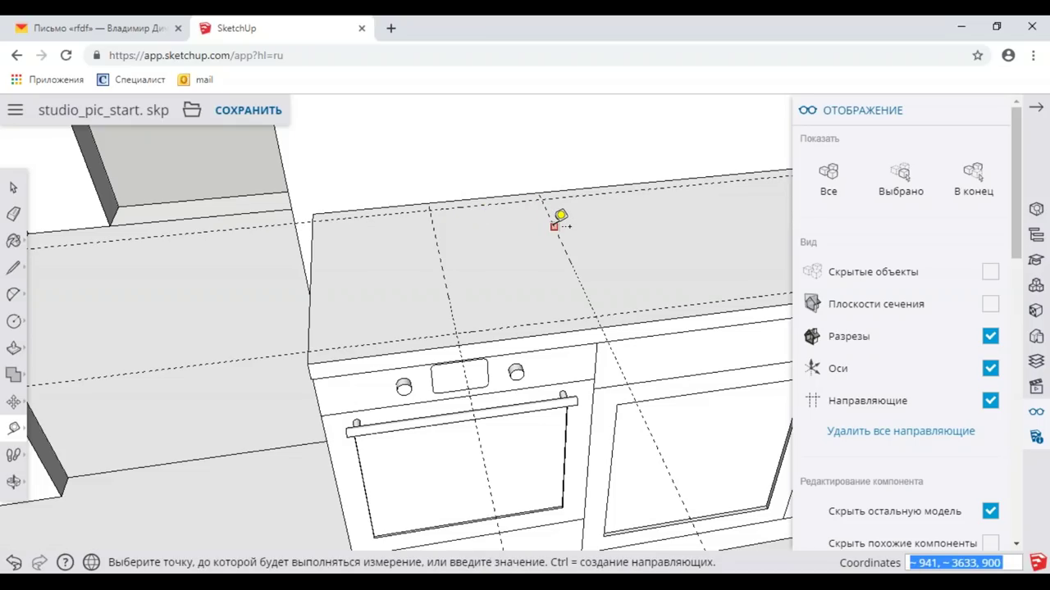
click(555, 224)
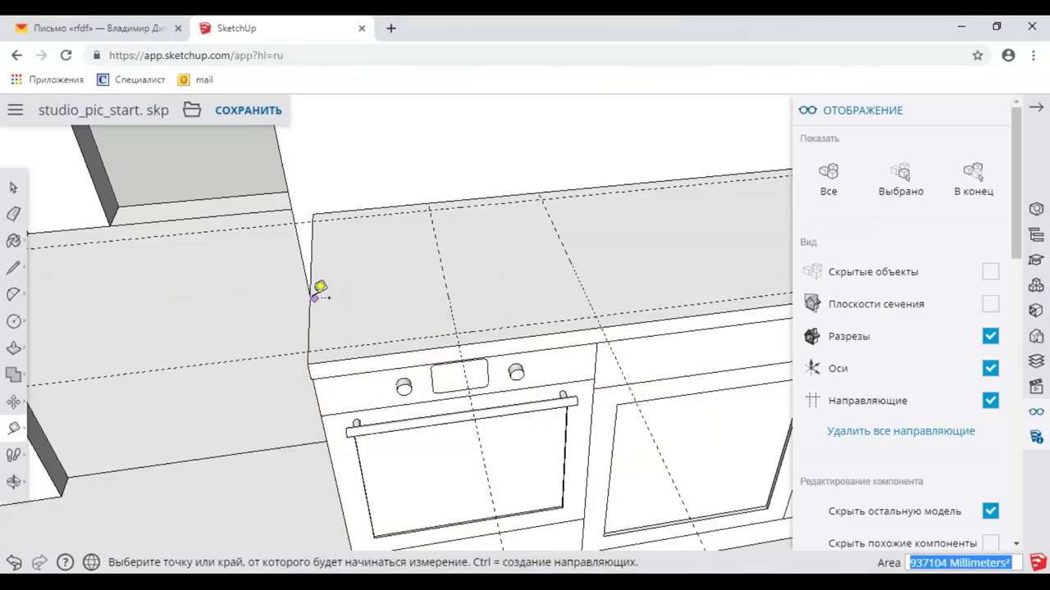
click(310, 298)
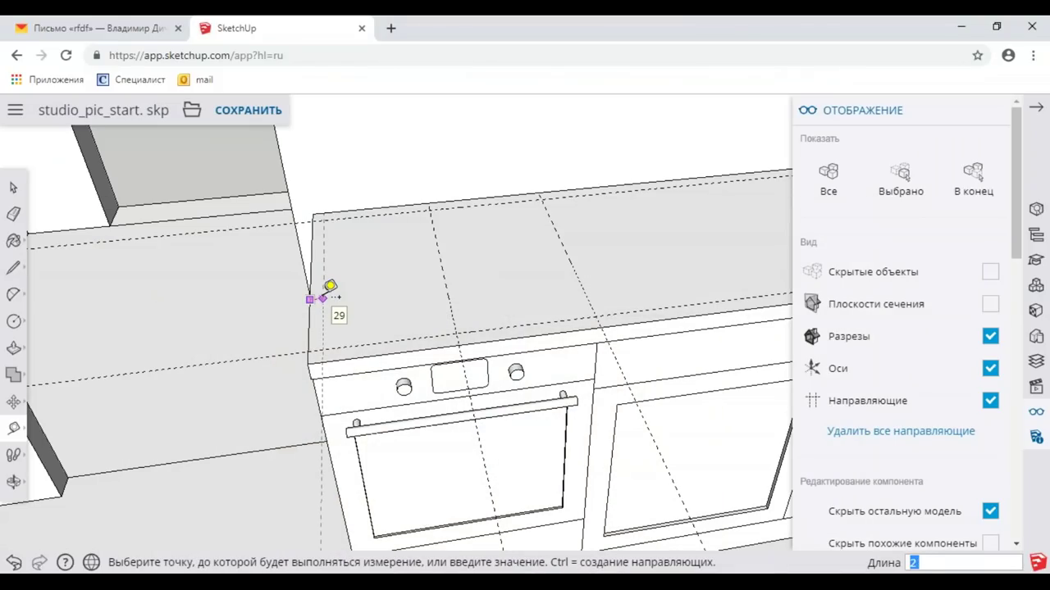
click(326, 295)
click(567, 246)
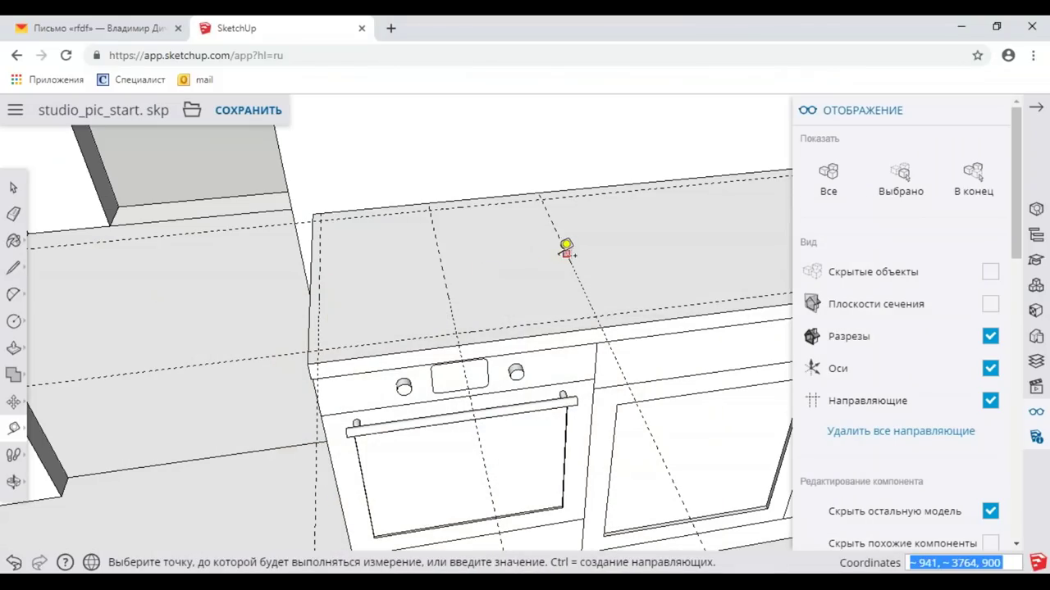
click(561, 250)
mouse_move(563, 246)
middle_down()
mouse_move(506, 284)
mouse_move(596, 260)
middle_up()
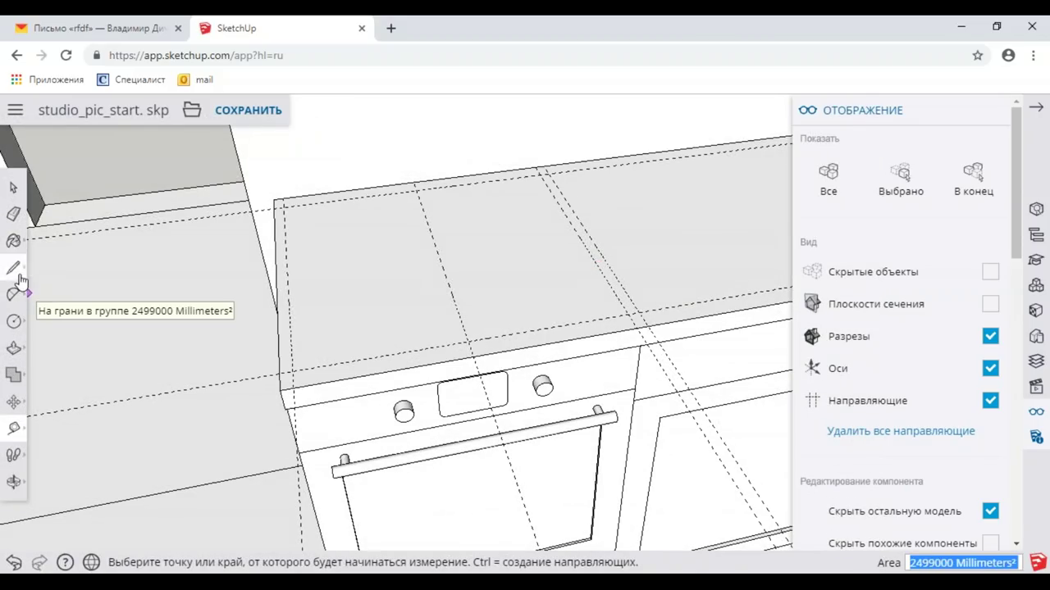
Step: Draw a cooktop rectangle on the countertop between the guides above the oven
click(18, 326)
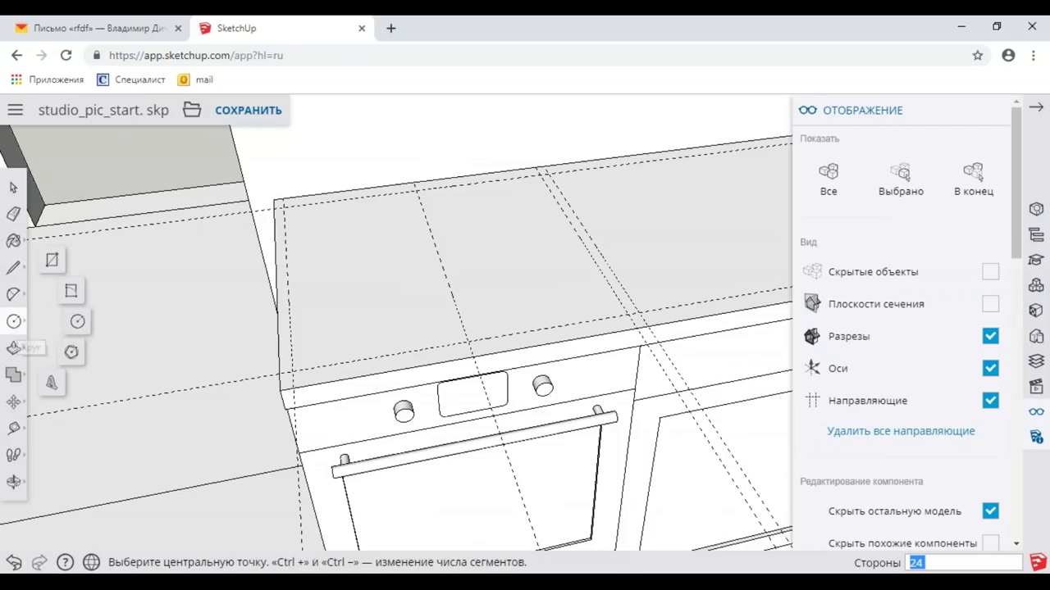
click(52, 263)
click(629, 307)
click(294, 205)
scroll(362, 264, down, 2)
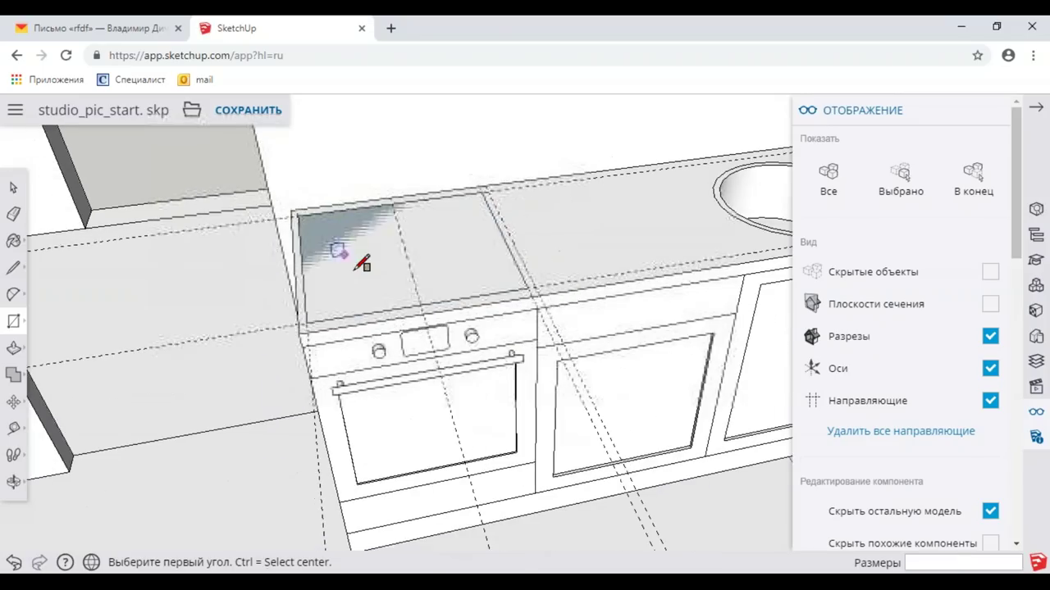
middle_drag(362, 264, 274, 293)
Step: Raise the cooktop rectangle slightly with Push/Pull
click(14, 348)
click(403, 316)
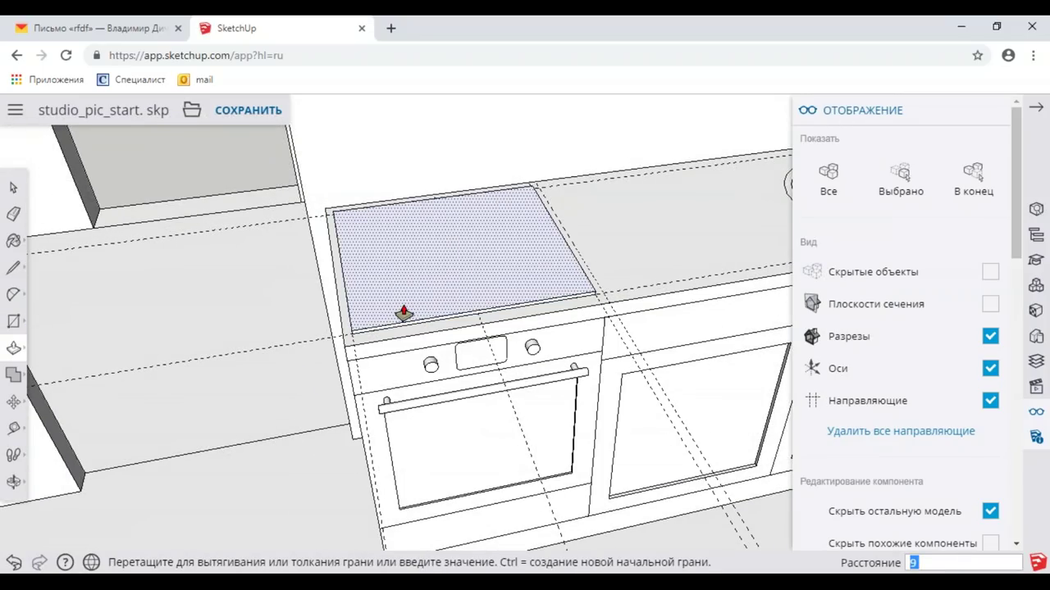
click(406, 314)
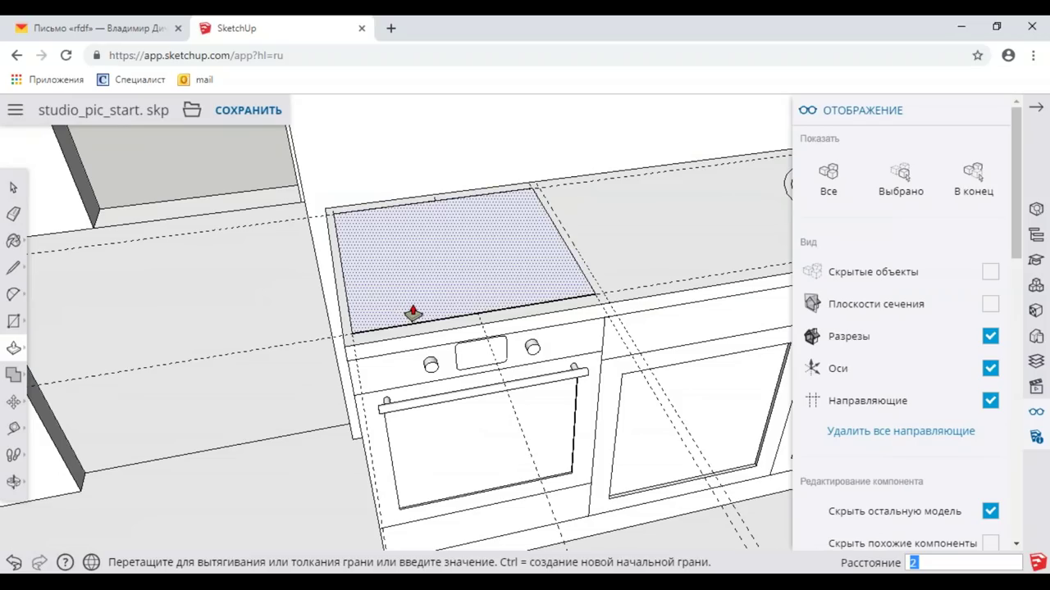
middle_drag(433, 274, 386, 278)
click(464, 290)
middle_drag(464, 291, 371, 286)
Step: Select the cooktop face, open its context menu and orbit around to check the panel
key(space)
click(372, 286)
right_click(404, 300)
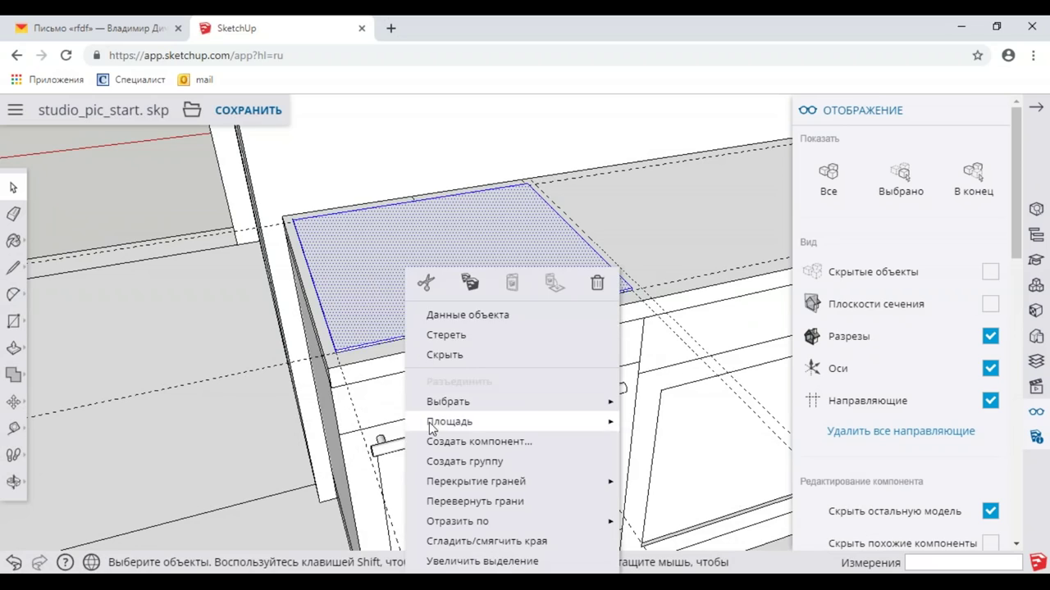
middle_drag(434, 460, 206, 335)
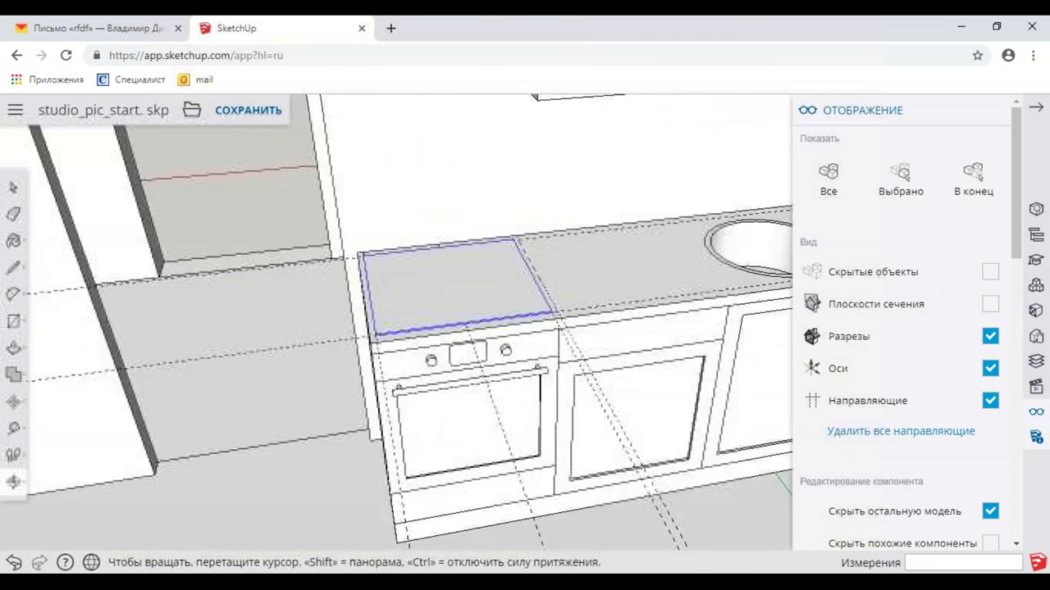
mouse_move(471, 331)
middle_down()
mouse_move(441, 335)
mouse_move(504, 324)
mouse_move(447, 321)
mouse_move(439, 355)
mouse_move(486, 328)
mouse_move(498, 297)
mouse_move(491, 220)
middle_up()
scroll(448, 322, down, 2)
scroll(425, 361, up, 3)
scroll(425, 368, up, 2)
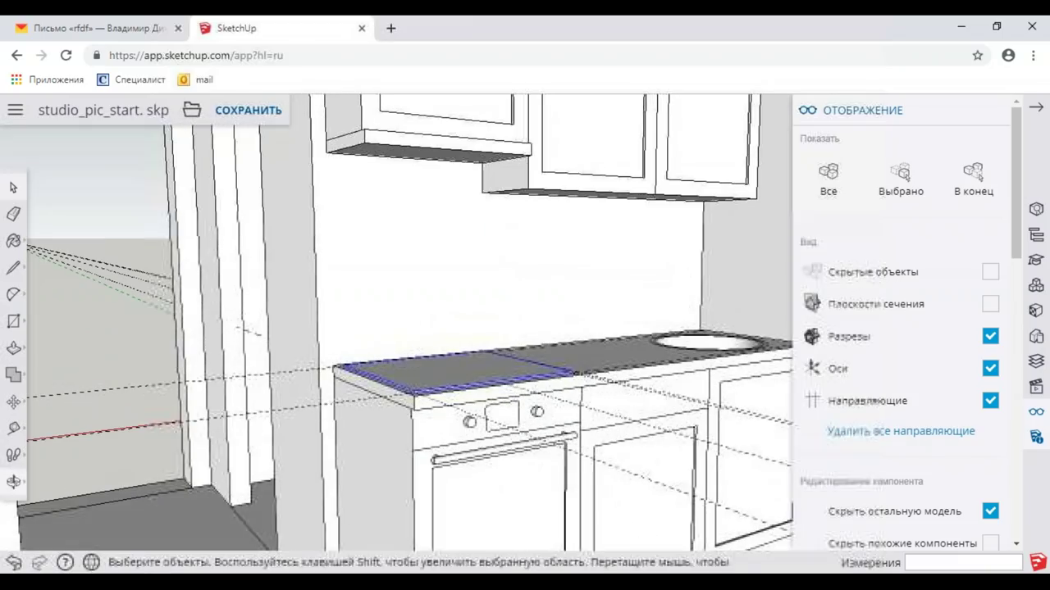
Step: Outline the backsplash face between countertop and upper cabinet and push/pull it 19
click(15, 271)
click(325, 152)
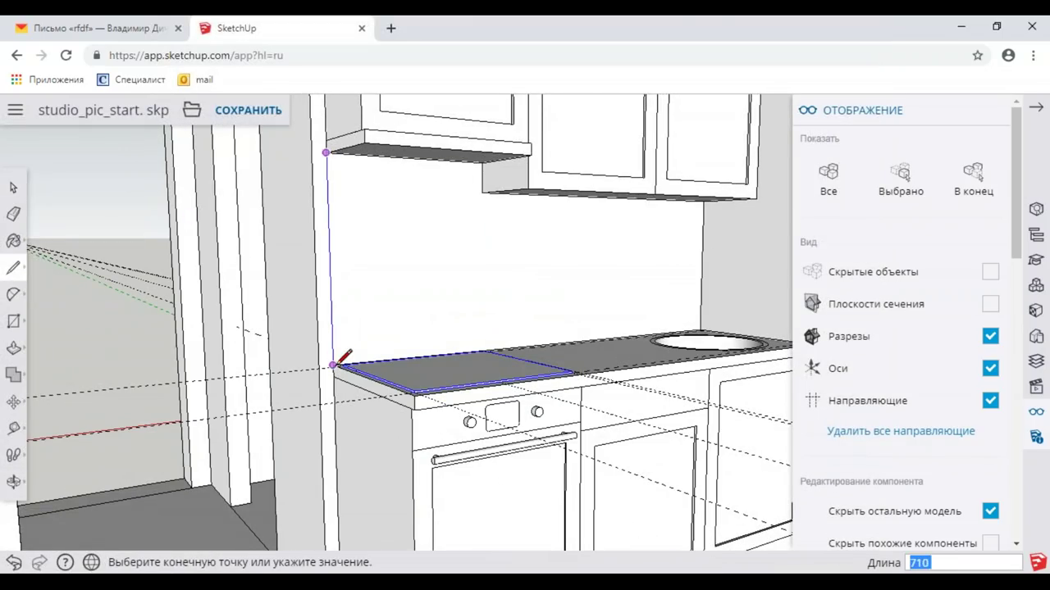
click(703, 200)
click(483, 166)
text(600)
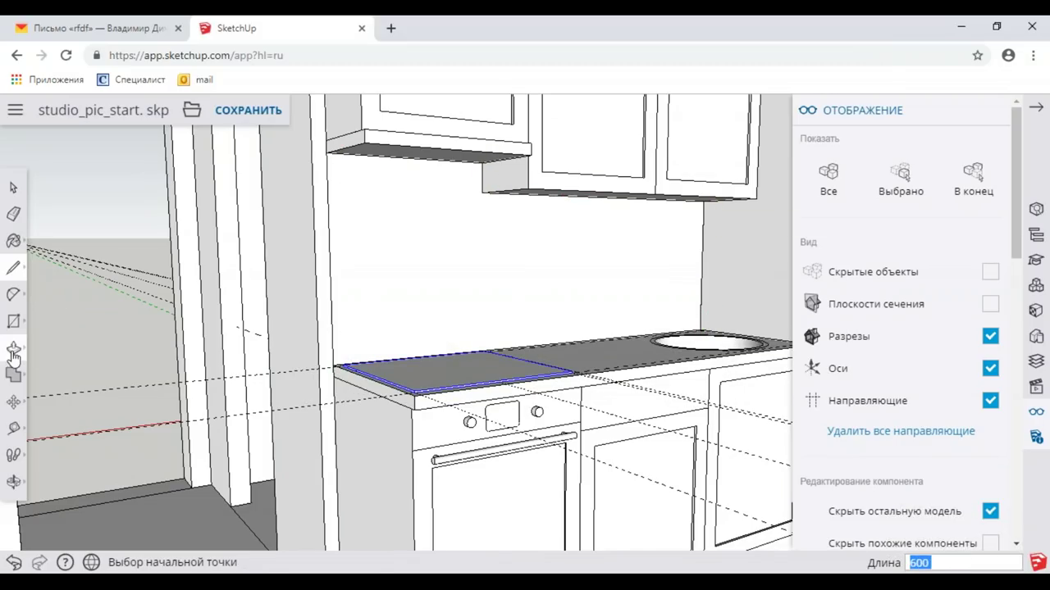
click(14, 188)
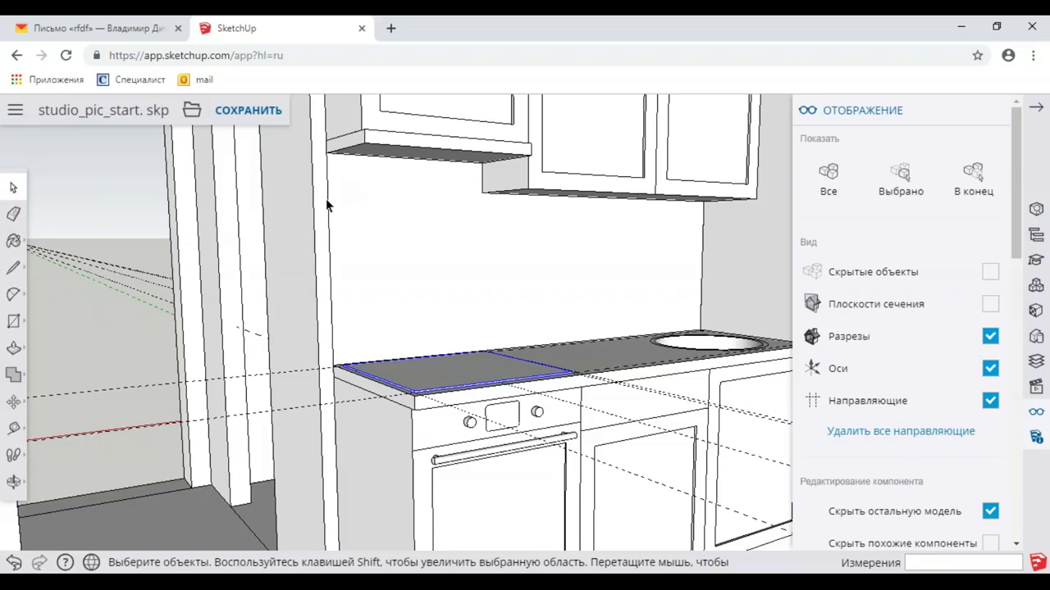
click(327, 201)
click(13, 348)
click(361, 222)
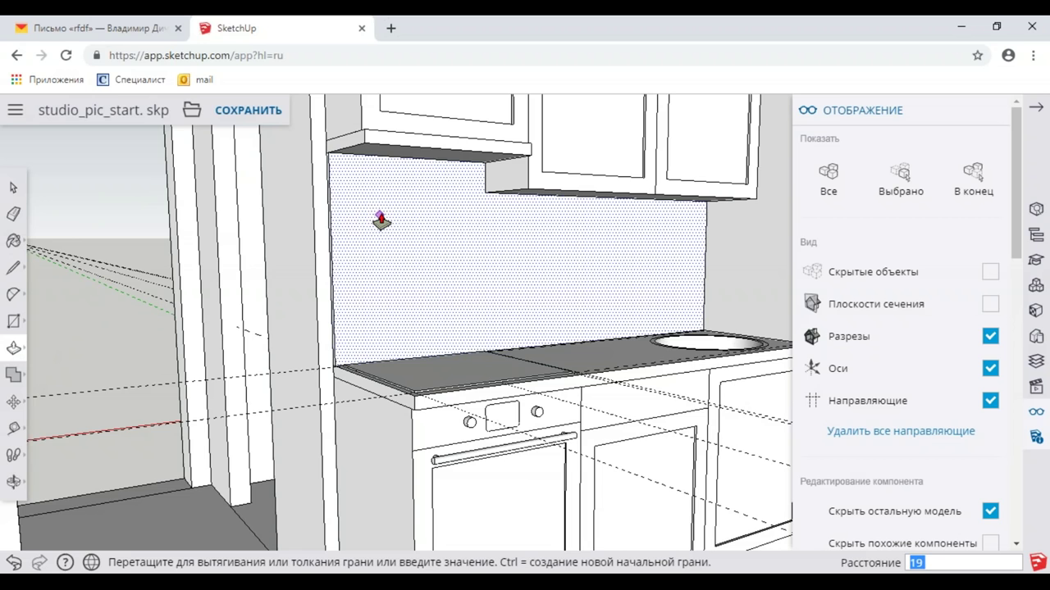
mouse_move(386, 225)
middle_down()
mouse_move(445, 241)
mouse_move(431, 253)
mouse_move(292, 279)
mouse_move(738, 282)
mouse_move(569, 303)
middle_up()
Step: Make the backsplash a group and delete all guide lines
click(17, 187)
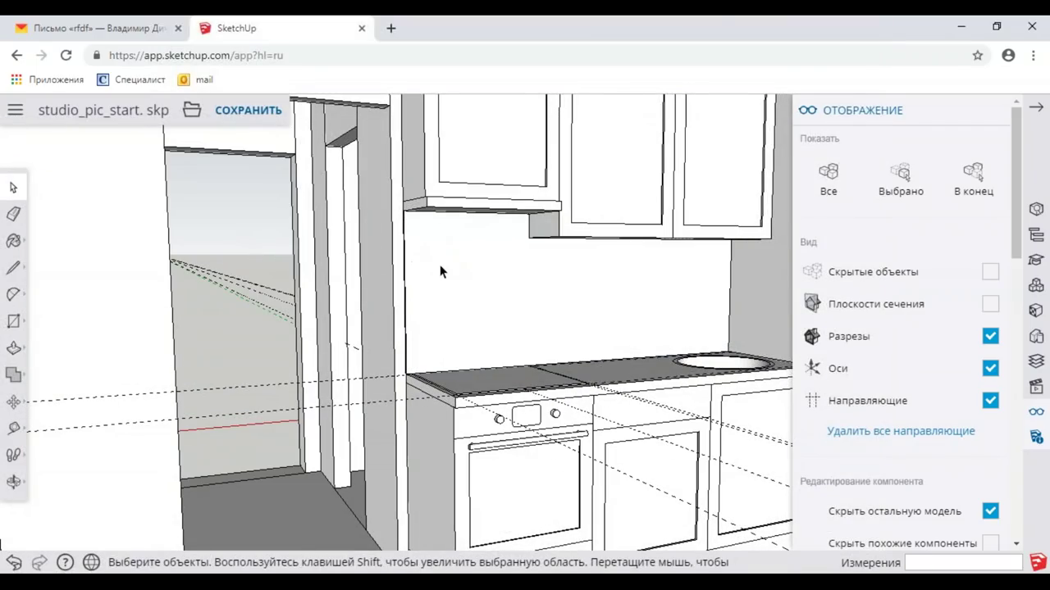
click(441, 269)
right_click(441, 269)
click(484, 458)
mouse_move(508, 300)
middle_down()
mouse_move(410, 272)
mouse_move(464, 280)
mouse_move(428, 295)
mouse_move(440, 304)
mouse_move(567, 295)
mouse_move(426, 281)
mouse_move(405, 298)
middle_up()
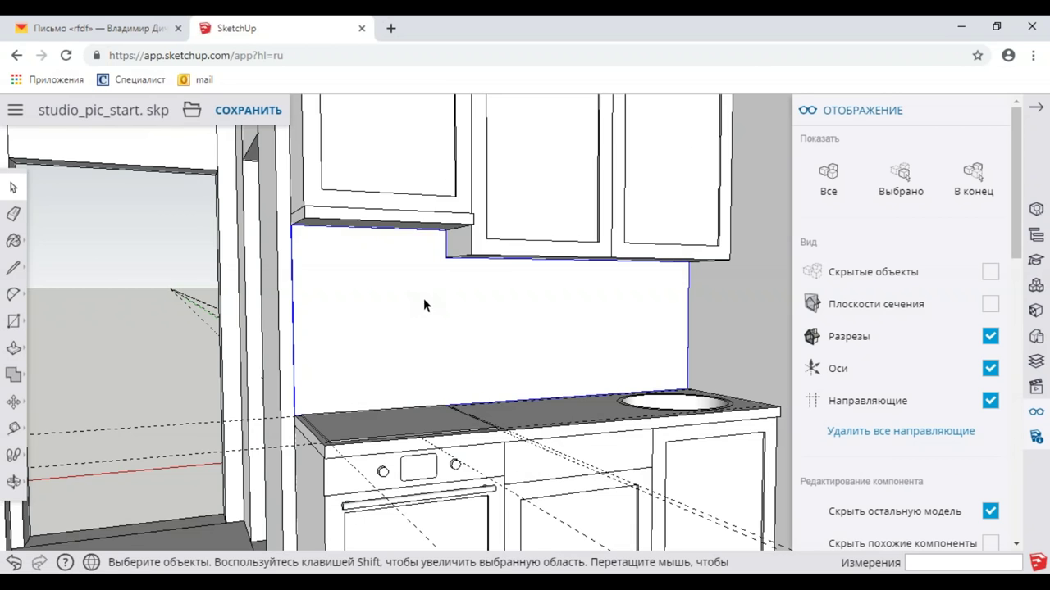
mouse_move(448, 288)
middle_down()
mouse_move(536, 277)
mouse_move(378, 271)
middle_up()
mouse_move(520, 288)
middle_down()
mouse_move(471, 298)
mouse_move(382, 286)
mouse_move(475, 290)
mouse_move(422, 295)
mouse_move(459, 300)
mouse_move(534, 296)
mouse_move(471, 298)
mouse_move(534, 297)
mouse_move(516, 297)
middle_up()
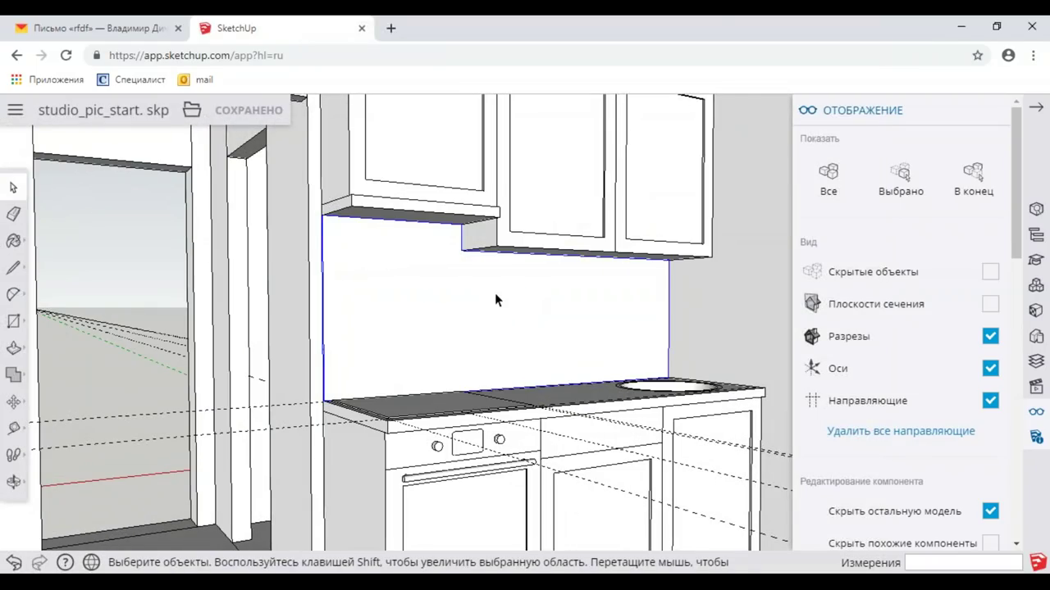
mouse_move(449, 302)
middle_down()
mouse_move(498, 292)
mouse_move(519, 312)
middle_up()
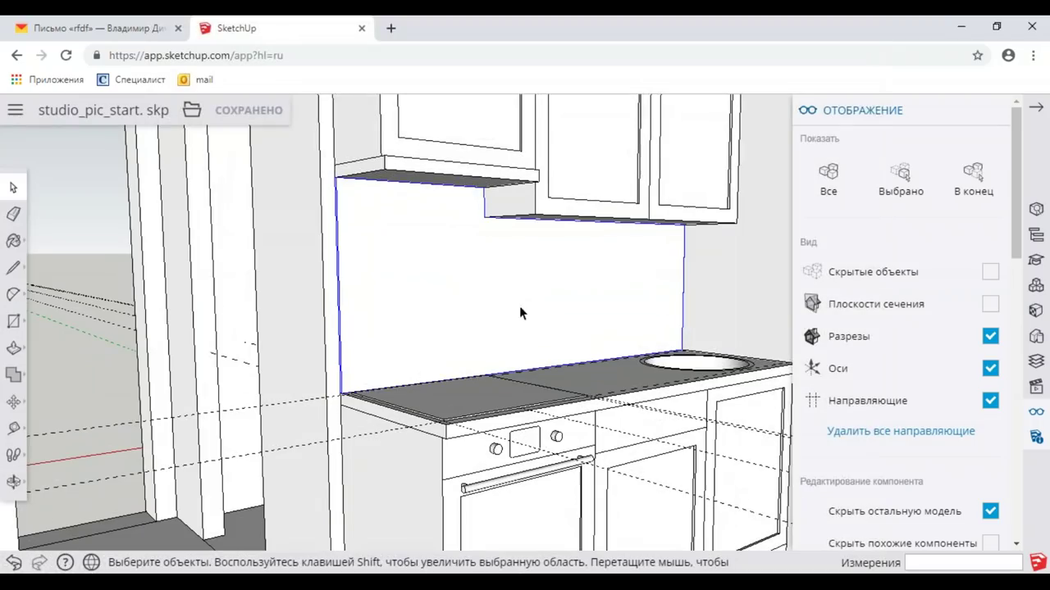
click(902, 433)
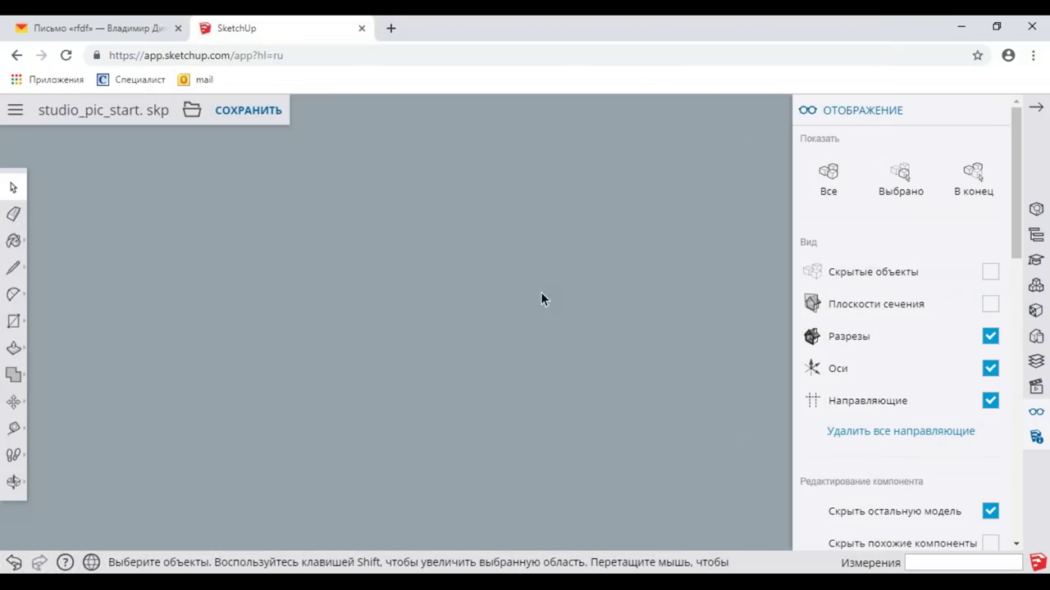
Step: Frame the whole kitchen, check the reference photo in Photos, then return to SketchUp
click(14, 483)
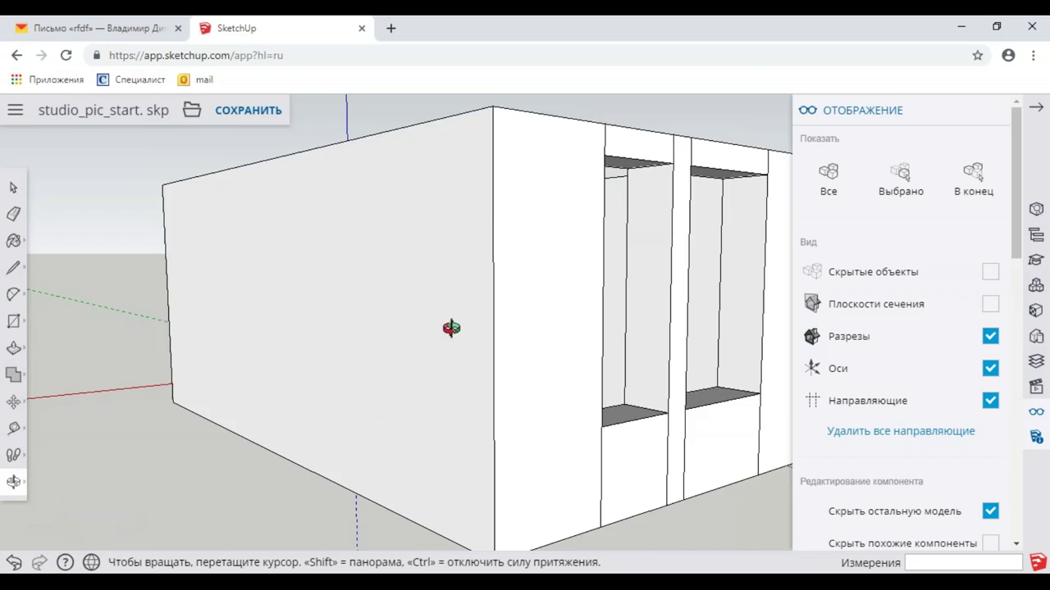
mouse_move(484, 219)
mouse_down()
mouse_move(591, 380)
mouse_move(426, 283)
mouse_move(498, 271)
mouse_move(524, 279)
mouse_move(481, 303)
mouse_up()
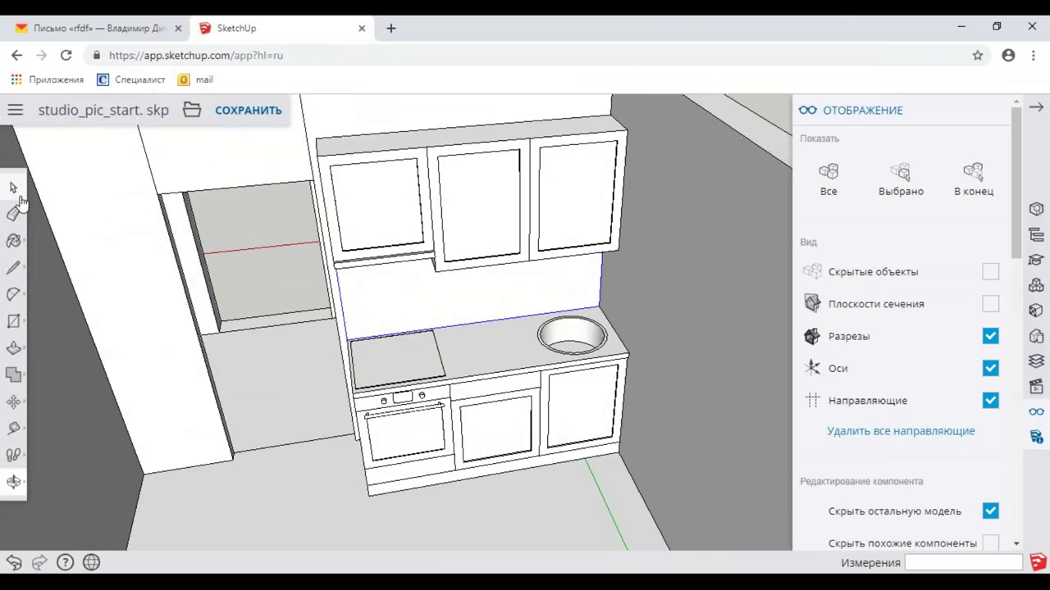
scroll(481, 301, down, 2)
scroll(481, 301, down, 3)
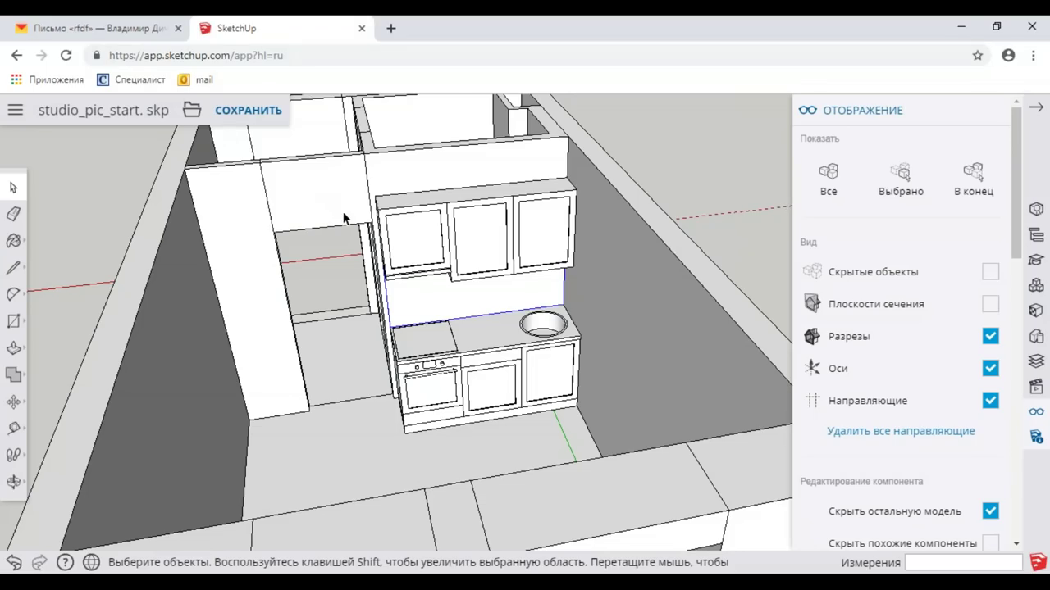
key(alt+Tab)
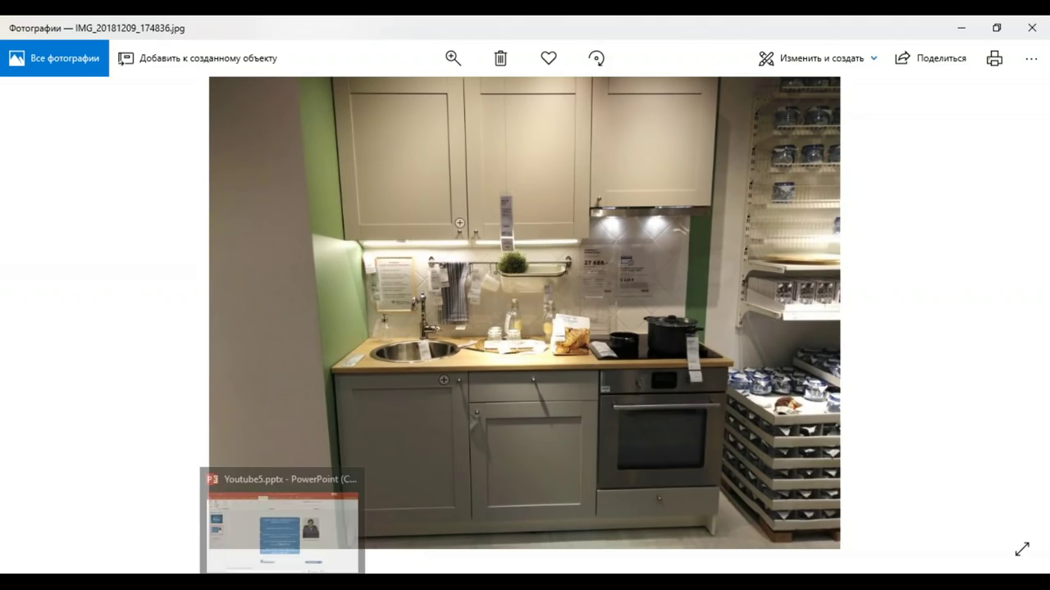
click(249, 482)
Step: Orbit and zoom in closer on the kitchen cabinets
scroll(371, 307, down, 3)
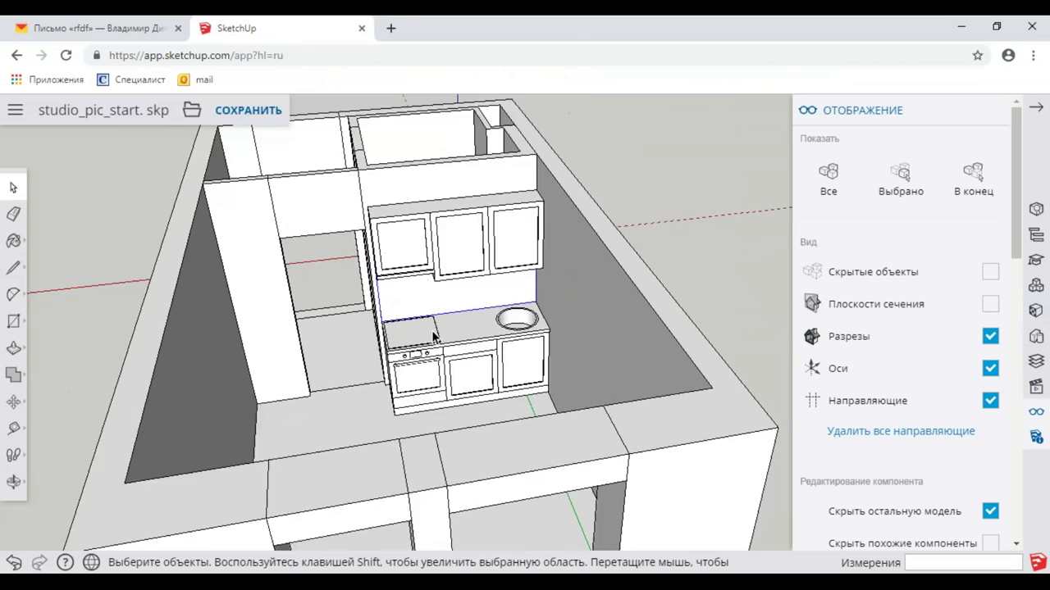
scroll(370, 308, up, 3)
mouse_move(426, 331)
middle_down()
mouse_move(473, 317)
mouse_move(459, 328)
mouse_move(492, 328)
middle_up()
scroll(491, 323, down, 3)
scroll(459, 328, up, 3)
scroll(541, 344, up, 3)
middle_drag(556, 345, 574, 348)
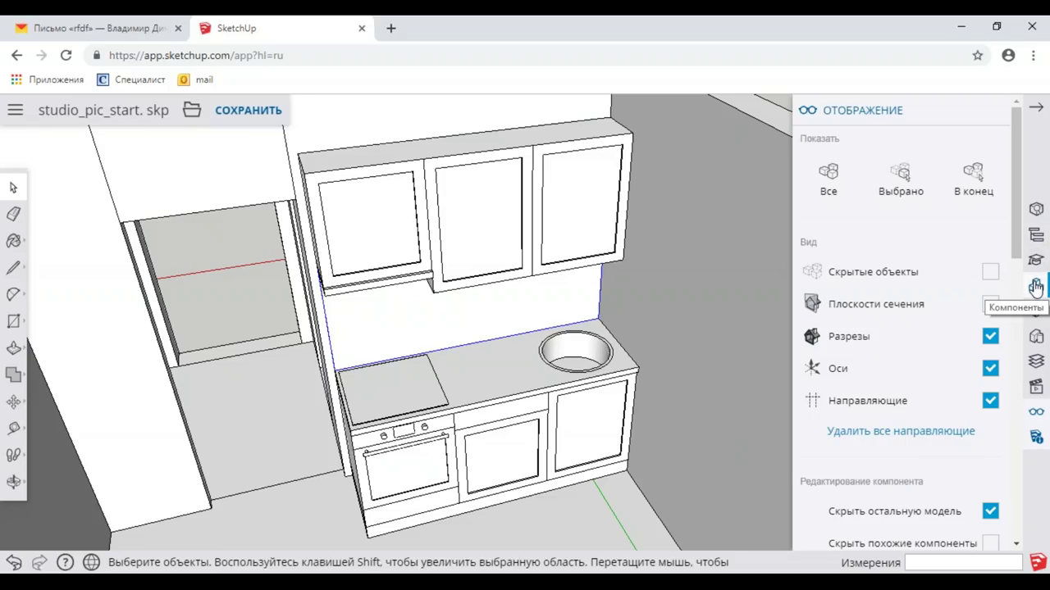
Step: Search the component library for 'смеситель' and browse the results to a tall faucet
click(1036, 287)
text(смеситель)
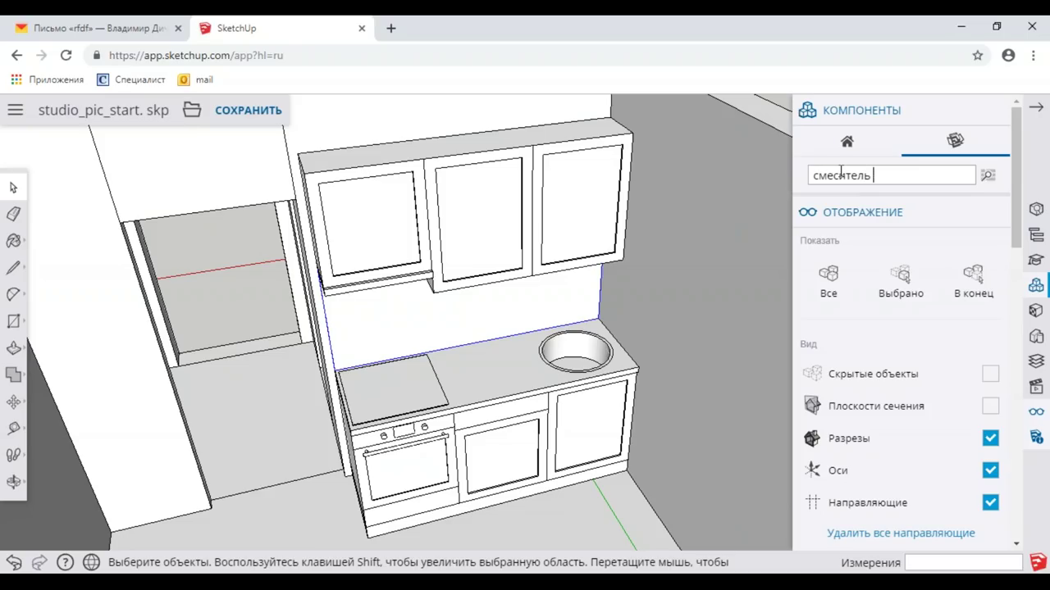
key(Return)
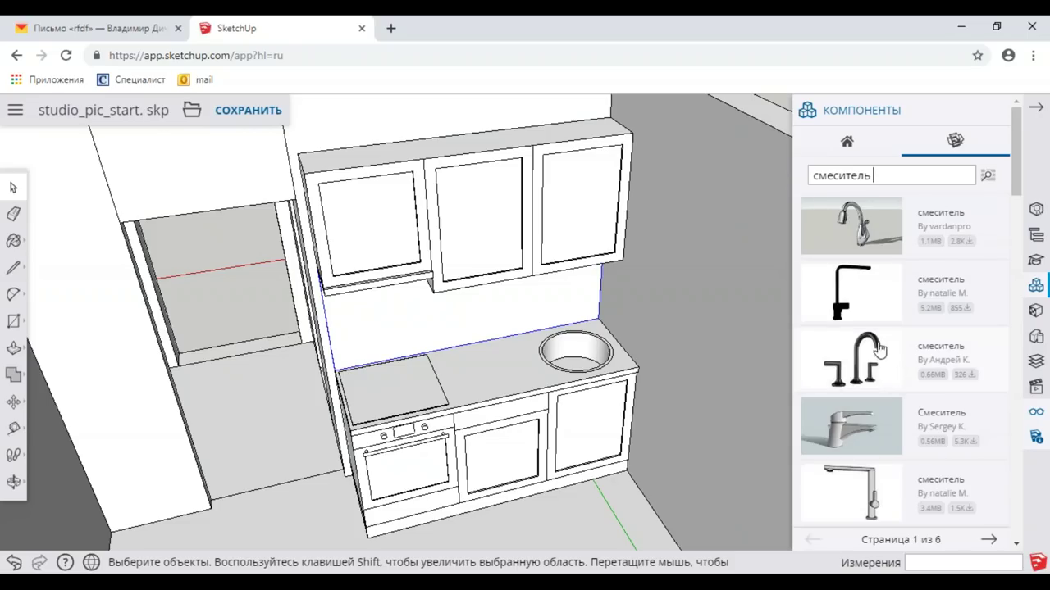
scroll(893, 366, down, 1)
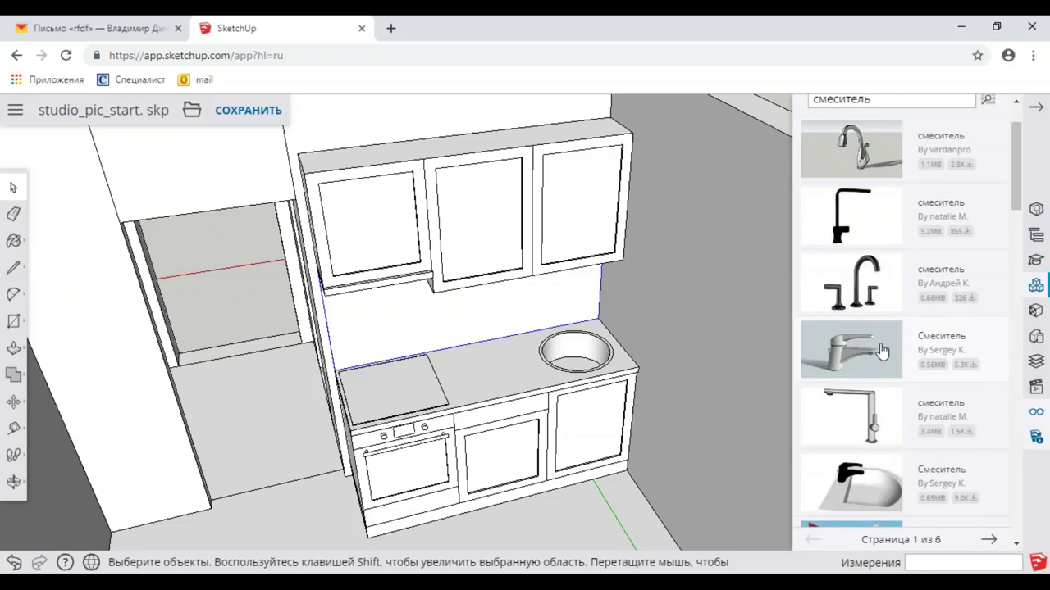
scroll(879, 351, down, 1)
scroll(879, 351, down, 2)
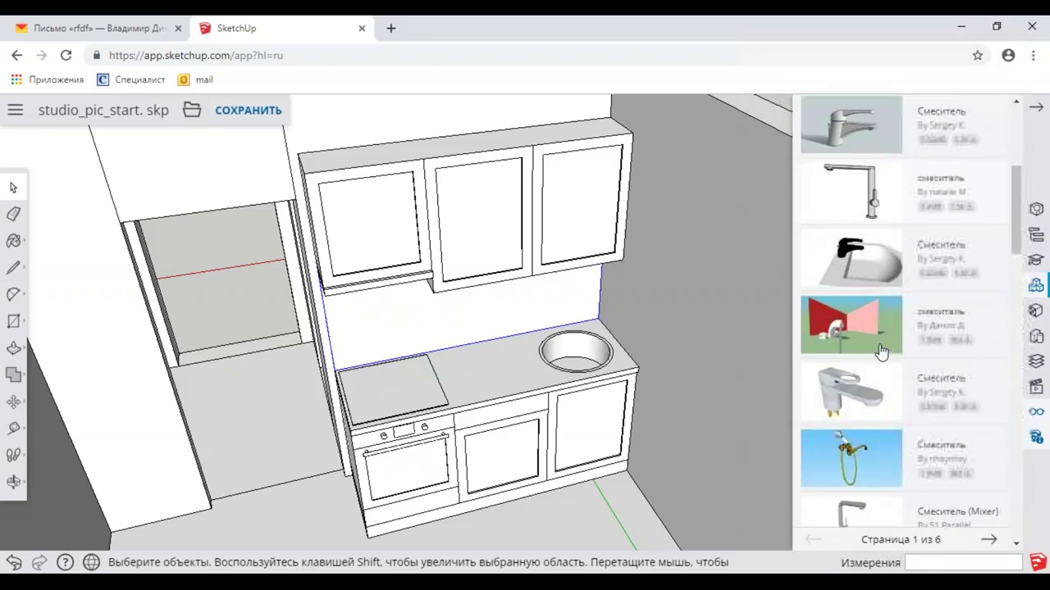
scroll(880, 352, down, 1)
scroll(880, 354, down, 1)
scroll(880, 354, down, 1)
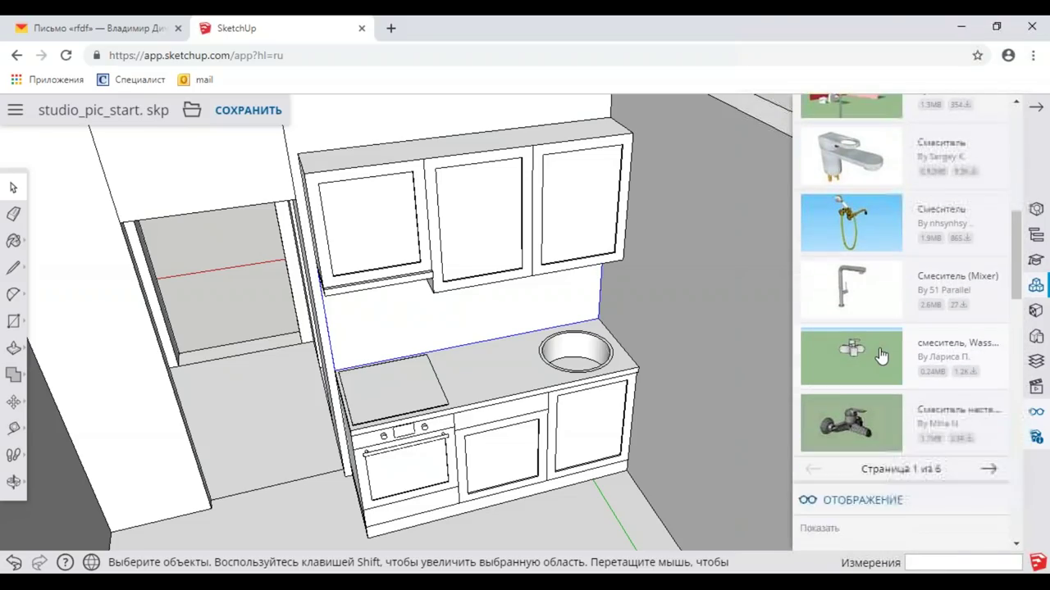
scroll(880, 354, down, 1)
scroll(880, 354, up, 2)
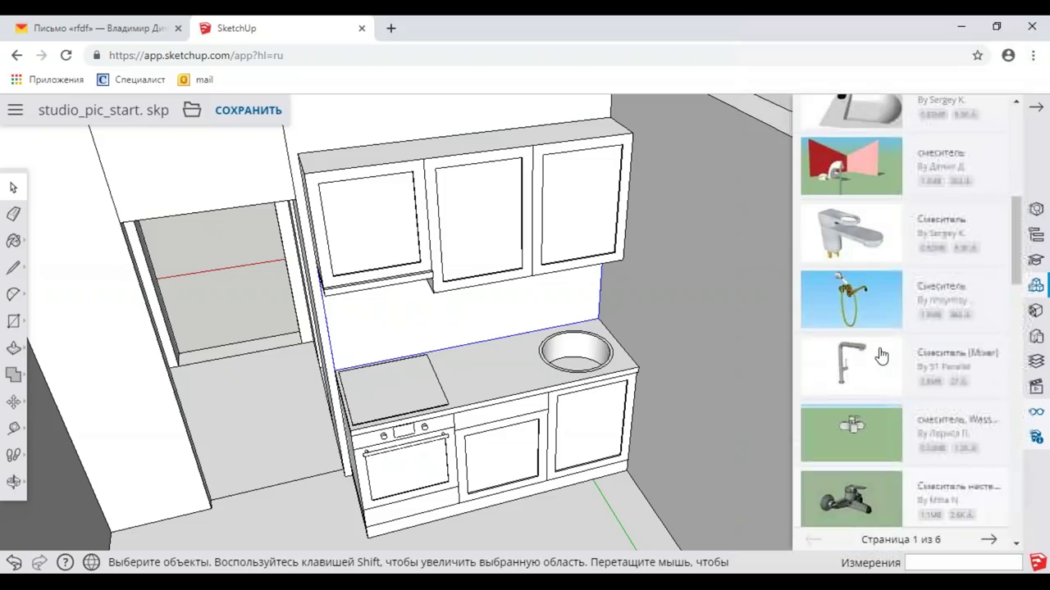
scroll(880, 354, up, 2)
scroll(879, 355, up, 2)
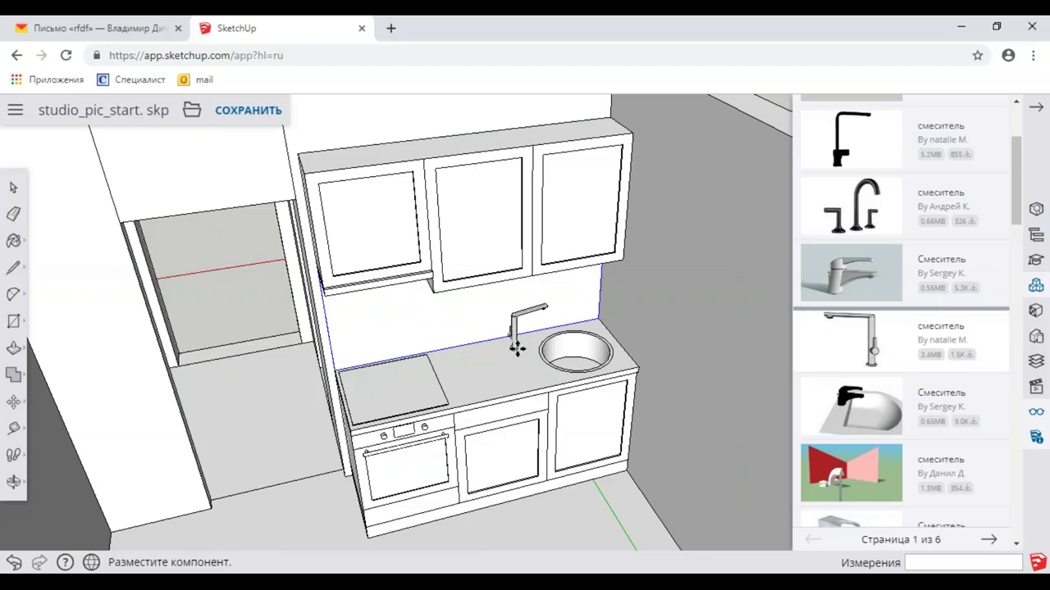
Step: Place the faucet beside the sink, then move it behind the sink
click(533, 348)
scroll(533, 348, up, 2)
scroll(531, 349, up, 2)
scroll(525, 351, up, 3)
scroll(511, 356, up, 2)
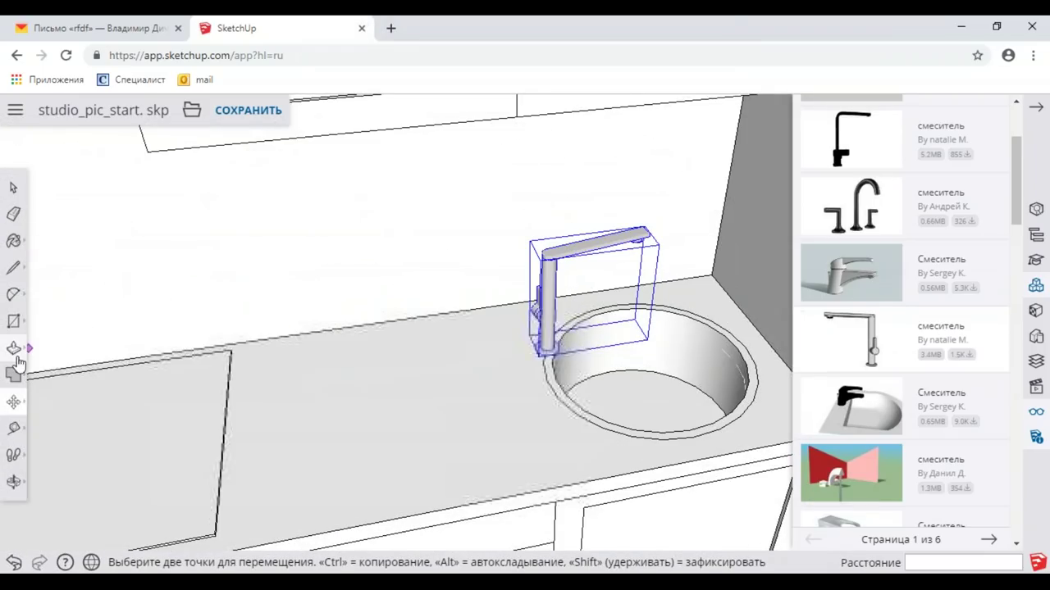
click(534, 375)
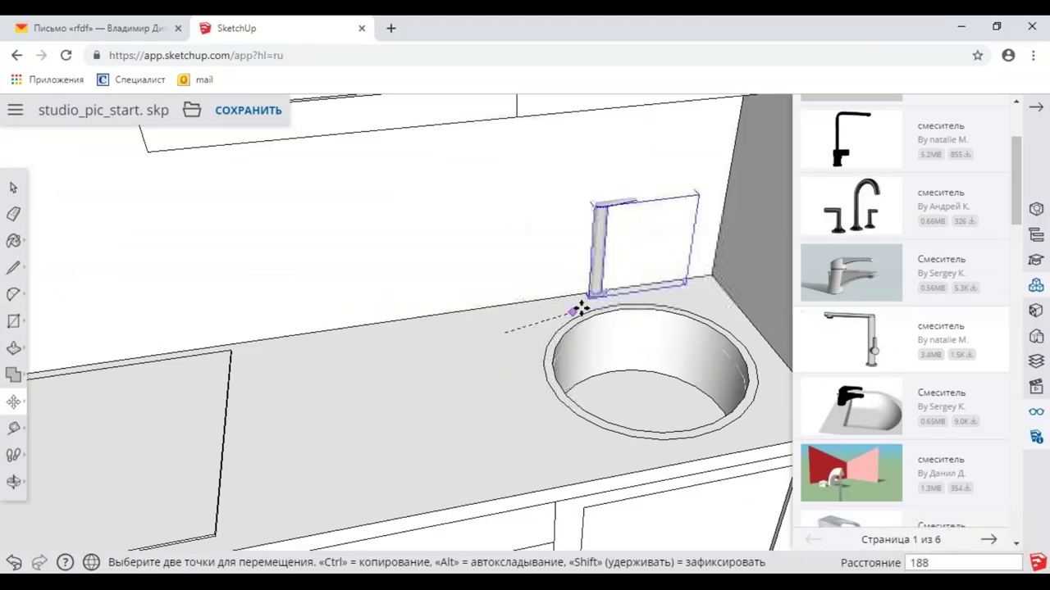
click(577, 312)
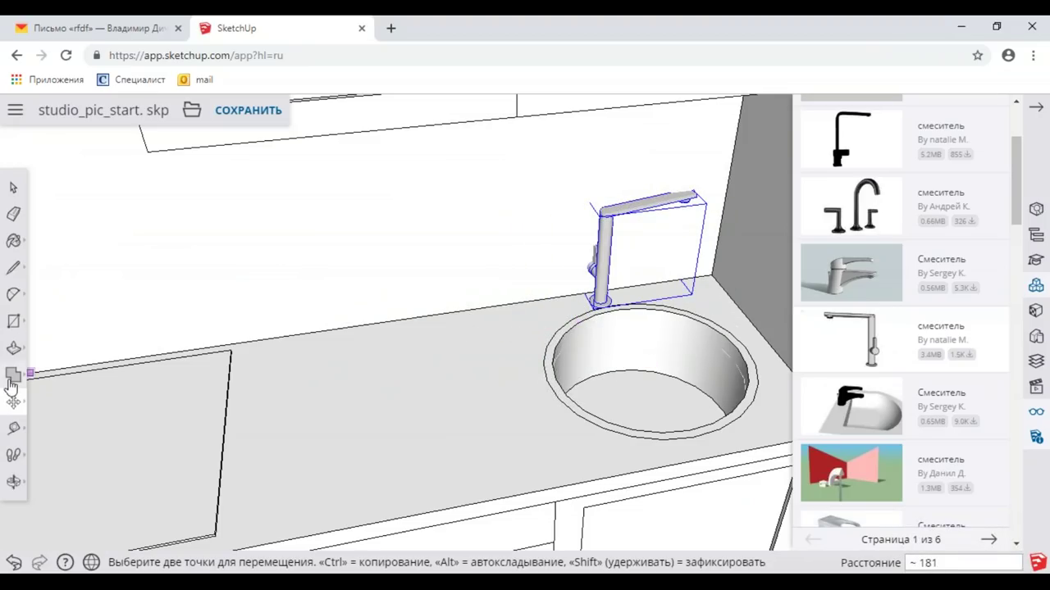
scroll(625, 310, up, 2)
scroll(633, 295, up, 2)
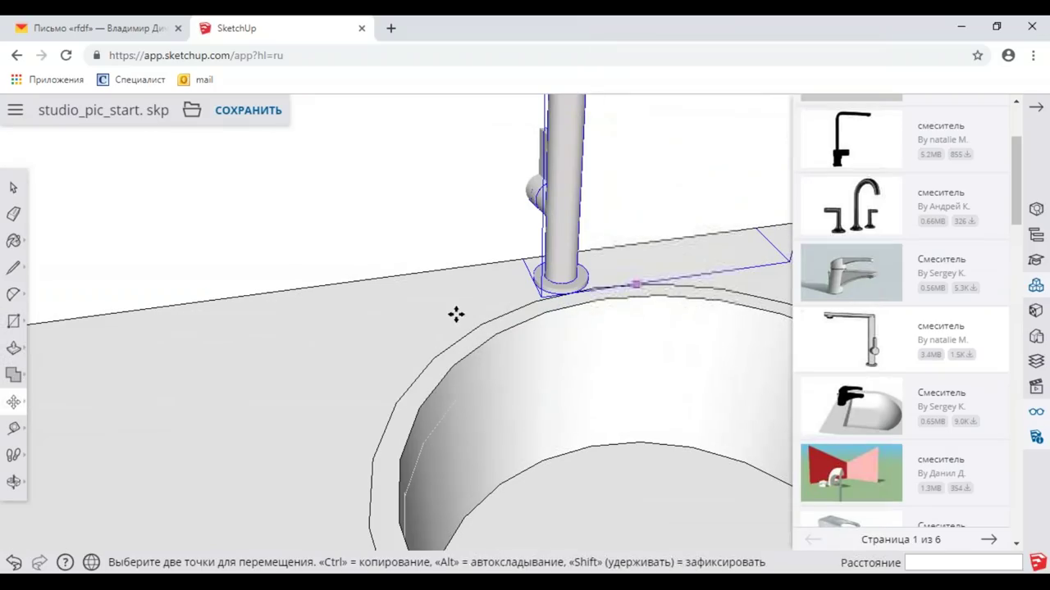
Step: Rotate the faucet 90° about its base
click(14, 405)
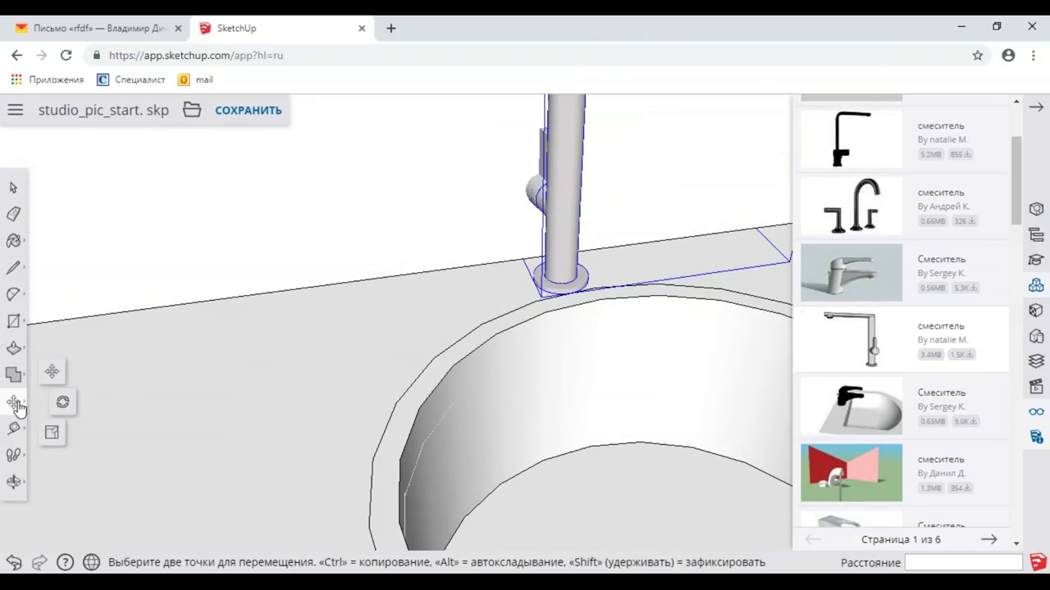
click(62, 402)
click(604, 268)
click(669, 261)
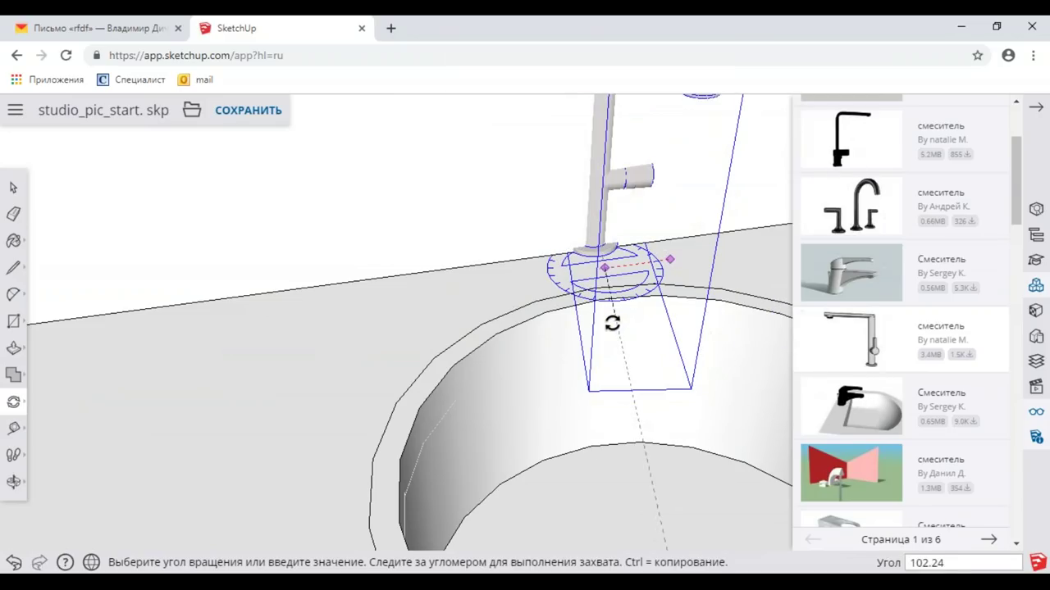
click(612, 322)
scroll(611, 315, down, 3)
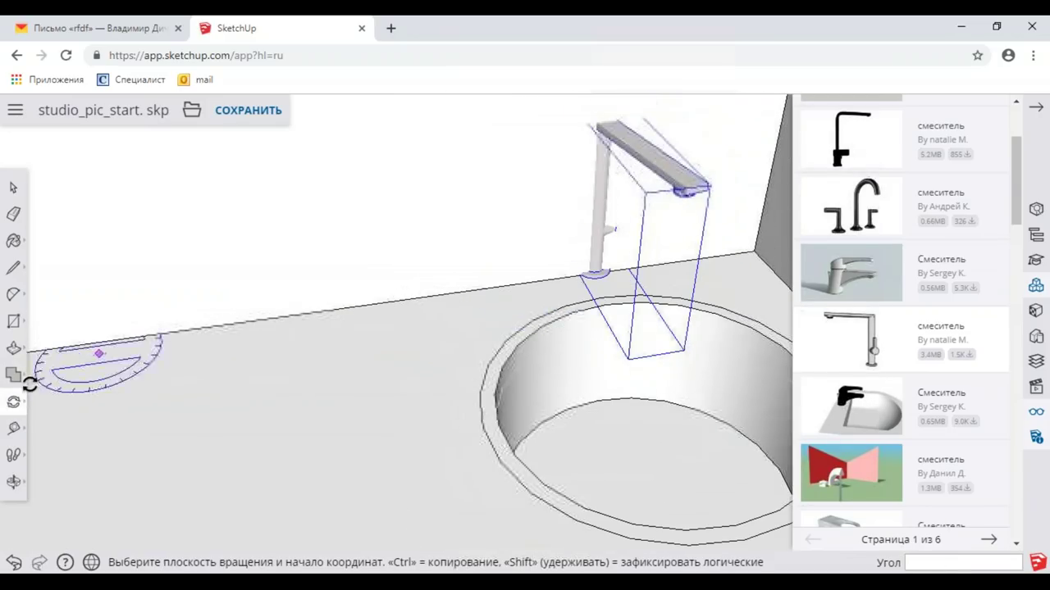
Step: Move the faucet onto the back rim of the round sink
click(15, 408)
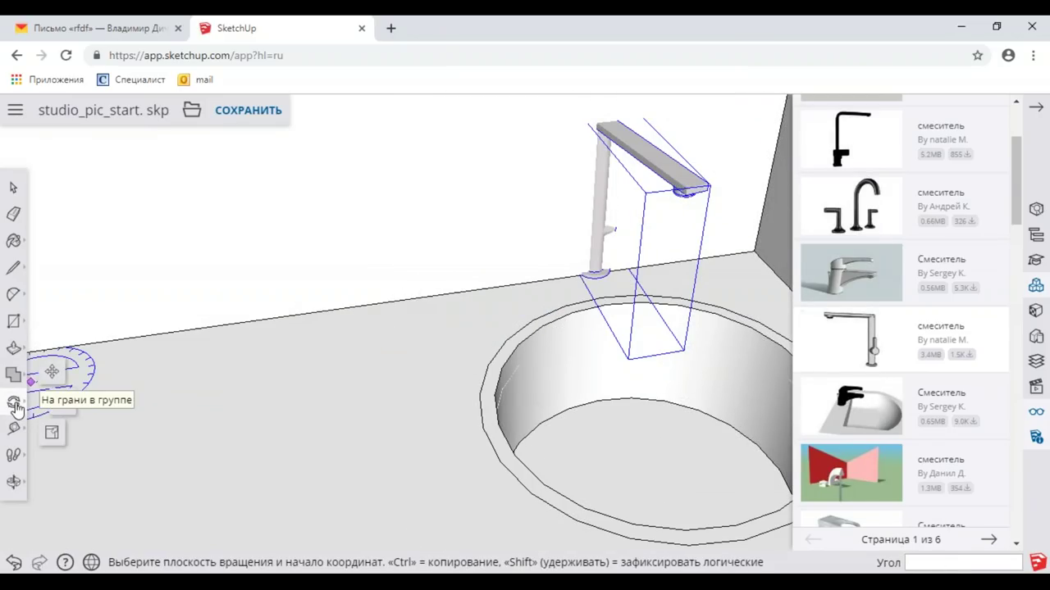
click(54, 380)
click(553, 276)
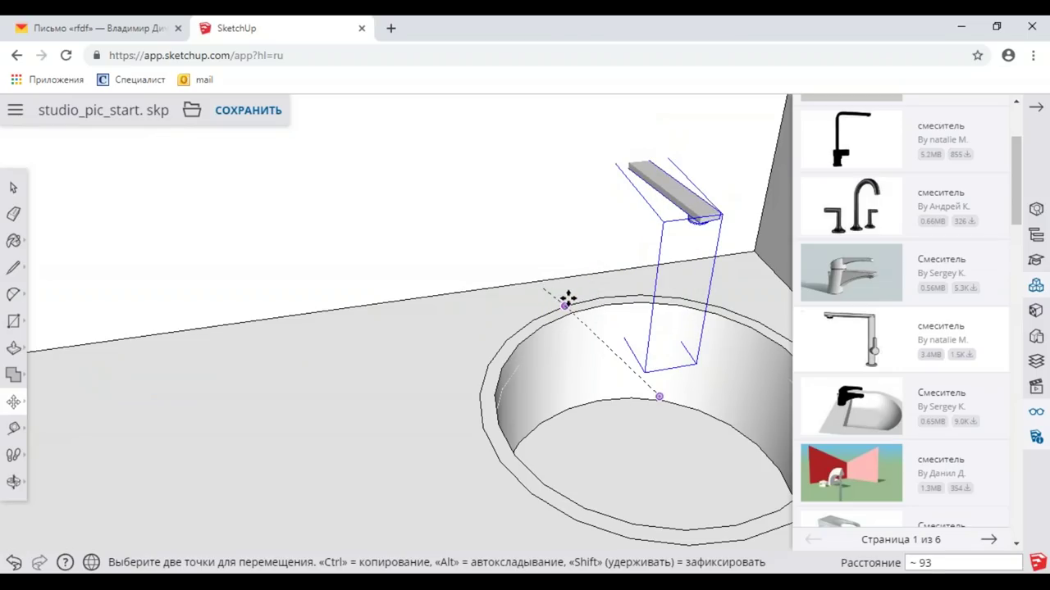
scroll(573, 295, up, 2)
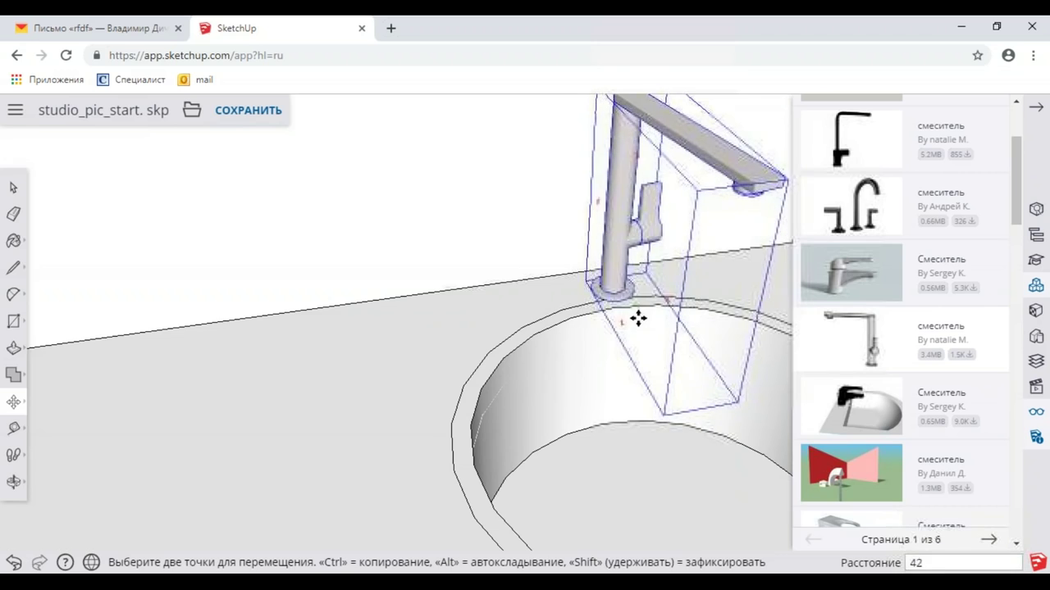
scroll(627, 308, down, 1)
scroll(614, 295, down, 2)
mouse_move(614, 293)
middle_down()
mouse_move(566, 307)
mouse_move(615, 313)
mouse_move(574, 303)
mouse_move(519, 328)
mouse_move(587, 263)
mouse_move(375, 304)
mouse_move(386, 314)
mouse_move(539, 323)
middle_up()
scroll(574, 312, down, 2)
scroll(585, 321, down, 2)
click(13, 187)
Step: Zoom and orbit out to view the whole room from above
scroll(517, 328, up, 2)
scroll(541, 328, up, 2)
scroll(583, 279, down, 3)
scroll(584, 294, down, 2)
scroll(385, 315, down, 3)
scroll(609, 300, down, 2)
middle_drag(609, 297, 574, 317)
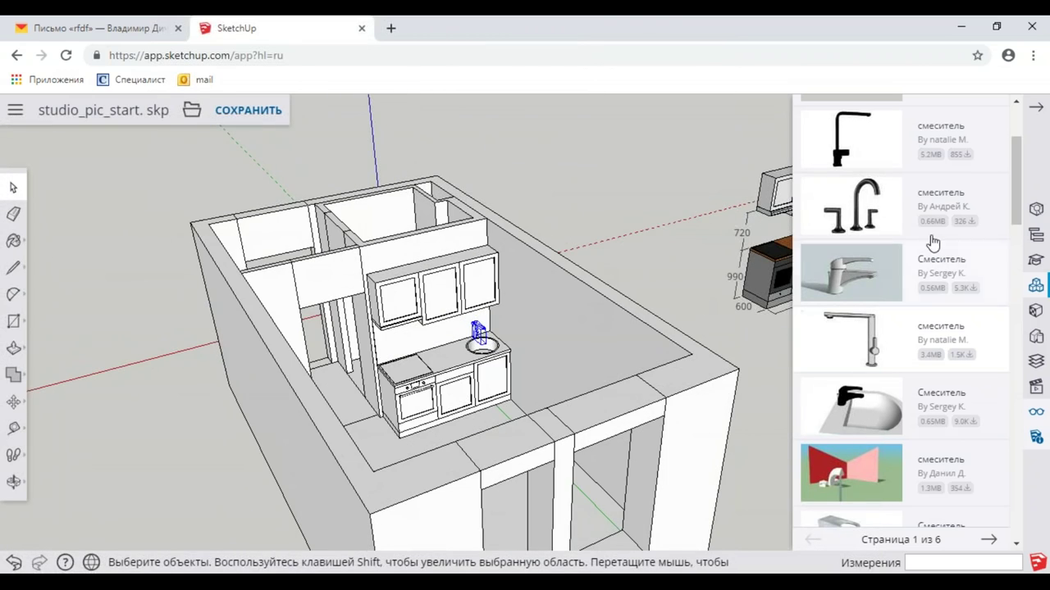
Step: Orbit around to the coloured reference cabinet
scroll(676, 272, up, 3)
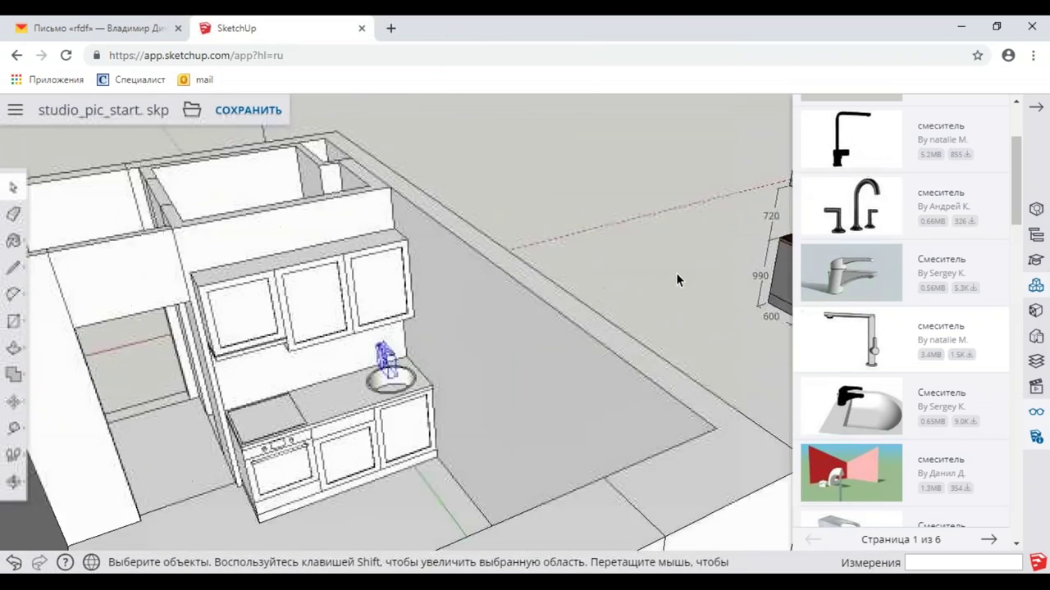
scroll(676, 272, up, 3)
mouse_move(676, 273)
middle_down()
mouse_move(382, 335)
mouse_move(601, 310)
mouse_move(555, 377)
middle_up()
scroll(602, 310, down, 2)
scroll(601, 310, down, 3)
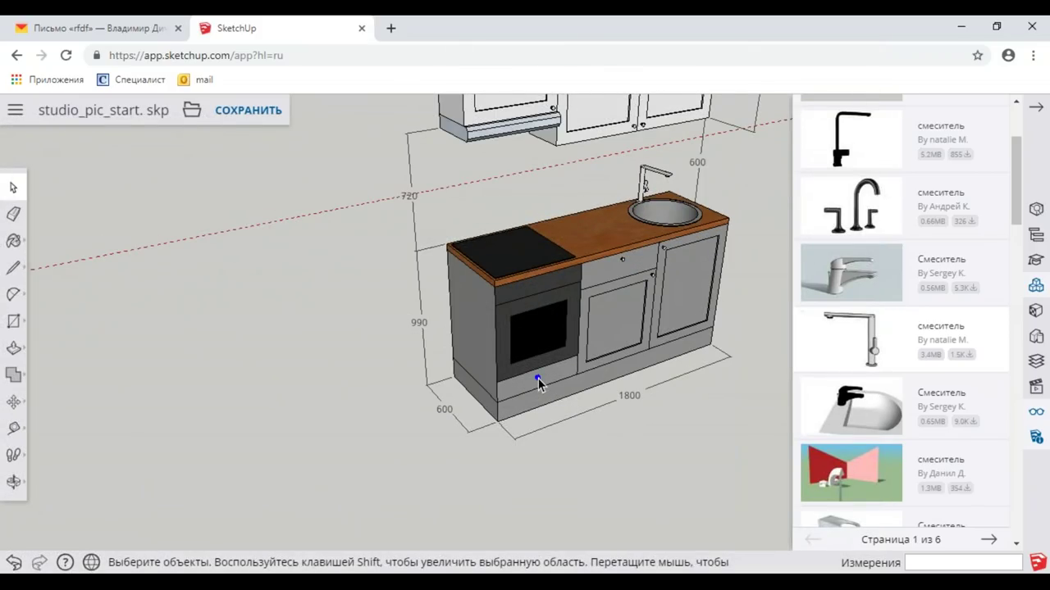
Step: Pick up a copy of its lower drawer knob and carry it toward the white model's oven
click(14, 401)
scroll(530, 382, up, 2)
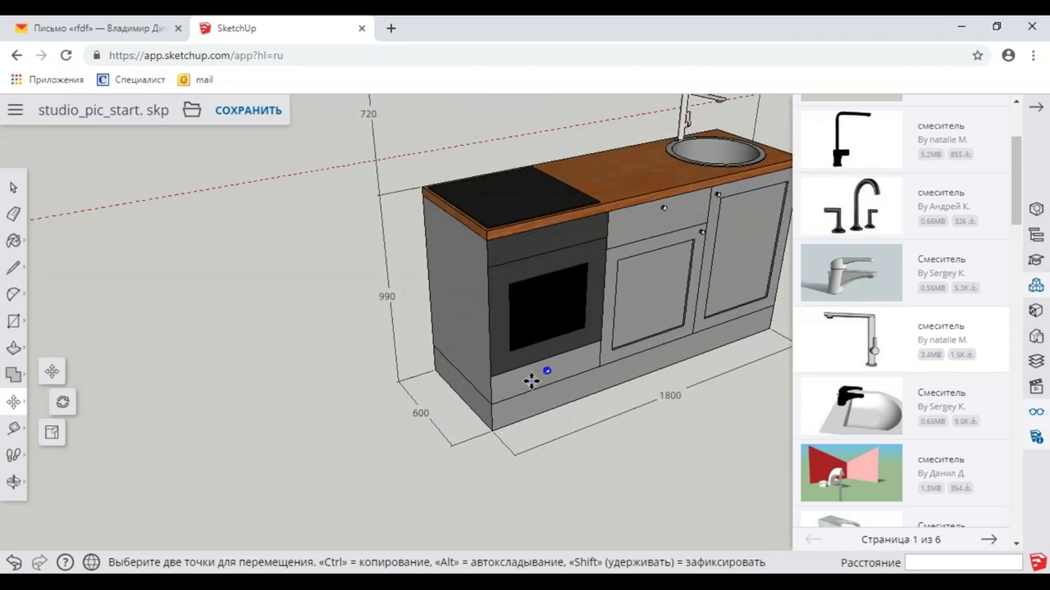
ctrl+click(530, 382)
scroll(445, 391, down, 3)
middle_drag(407, 413, 525, 353)
scroll(499, 396, up, 5)
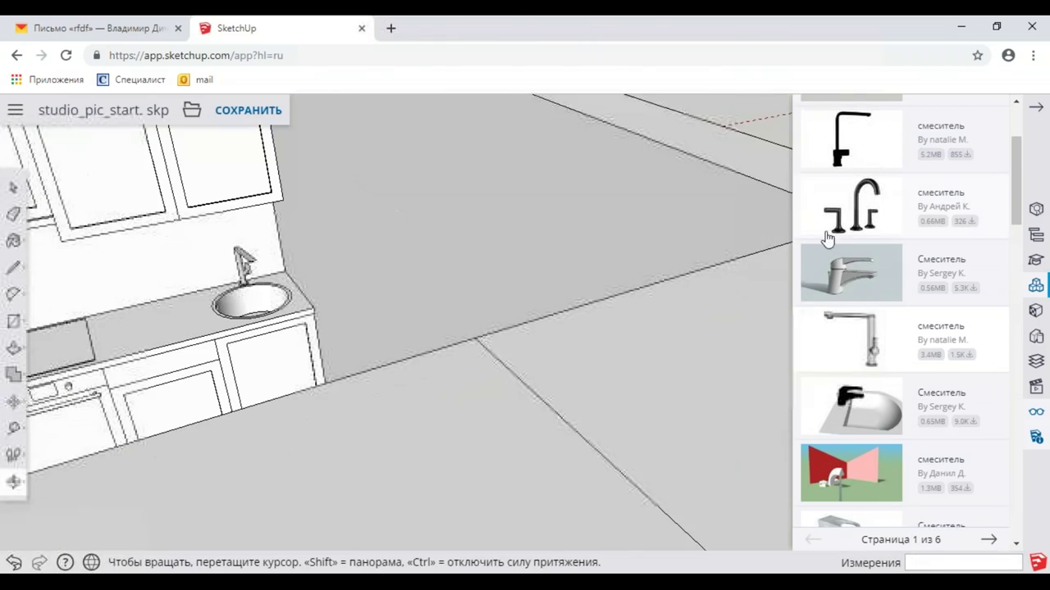
scroll(417, 300, up, 2)
scroll(250, 379, down, 2)
mouse_move(250, 378)
middle_down()
mouse_move(468, 311)
mouse_move(415, 352)
mouse_move(385, 348)
middle_up()
scroll(415, 352, up, 3)
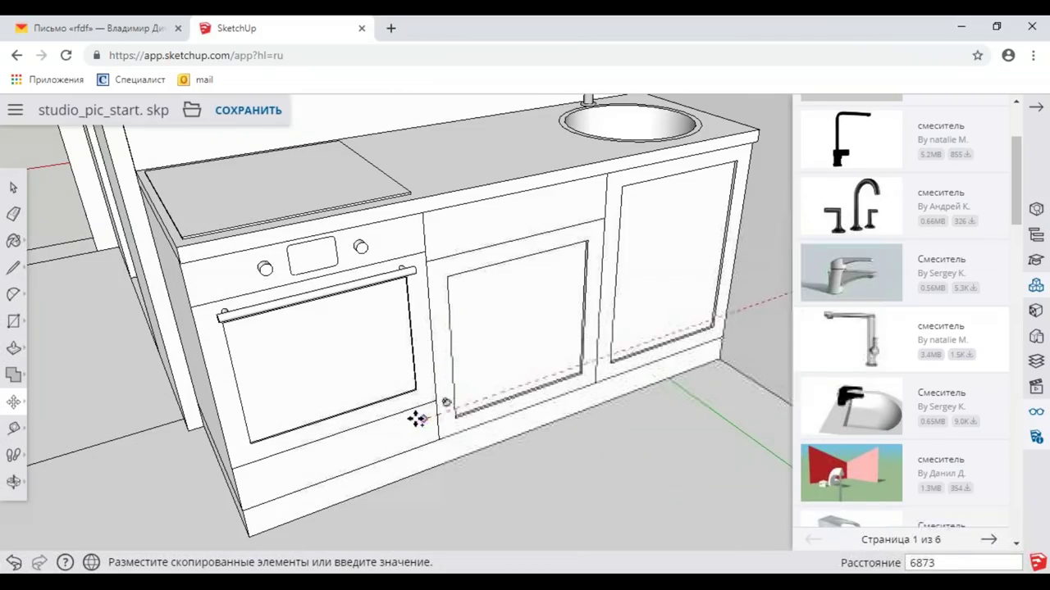
Step: Drop the copied knob onto the bottom rail of the oven's drawer
click(350, 451)
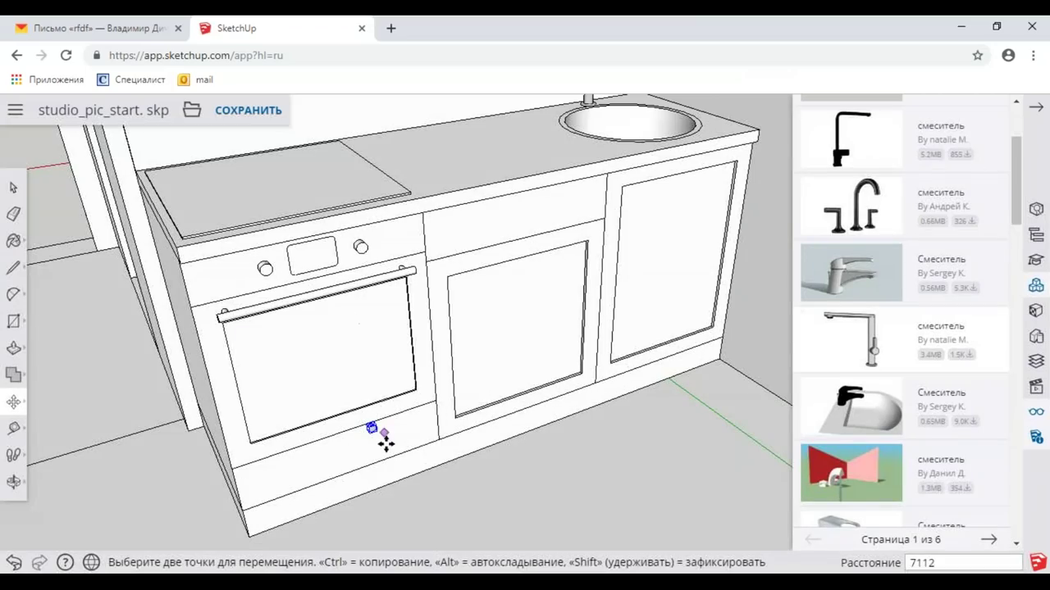
scroll(385, 443, up, 3)
scroll(463, 332, up, 2)
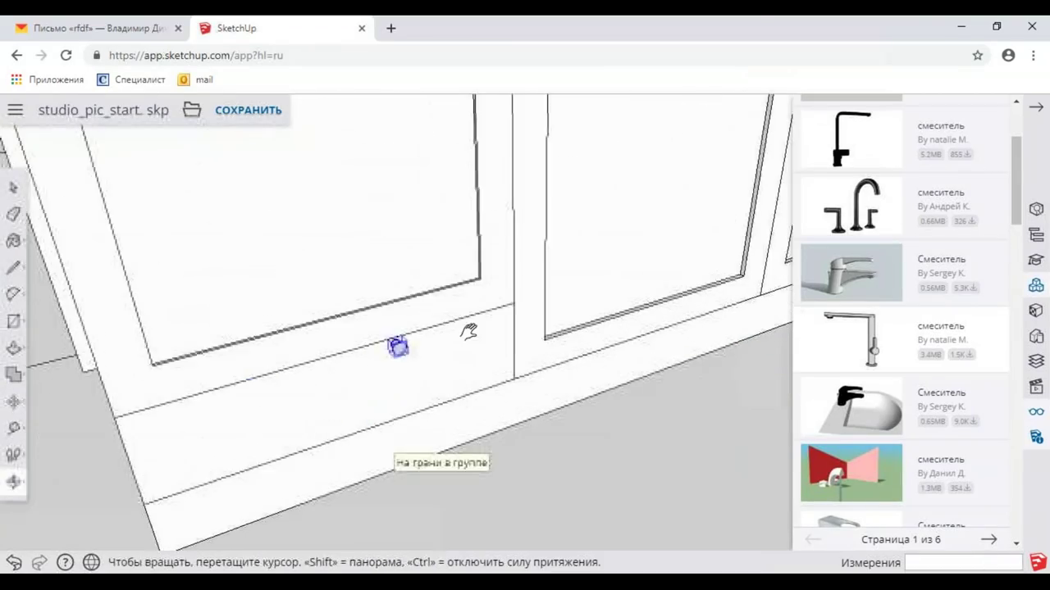
scroll(464, 328, up, 2)
click(460, 327)
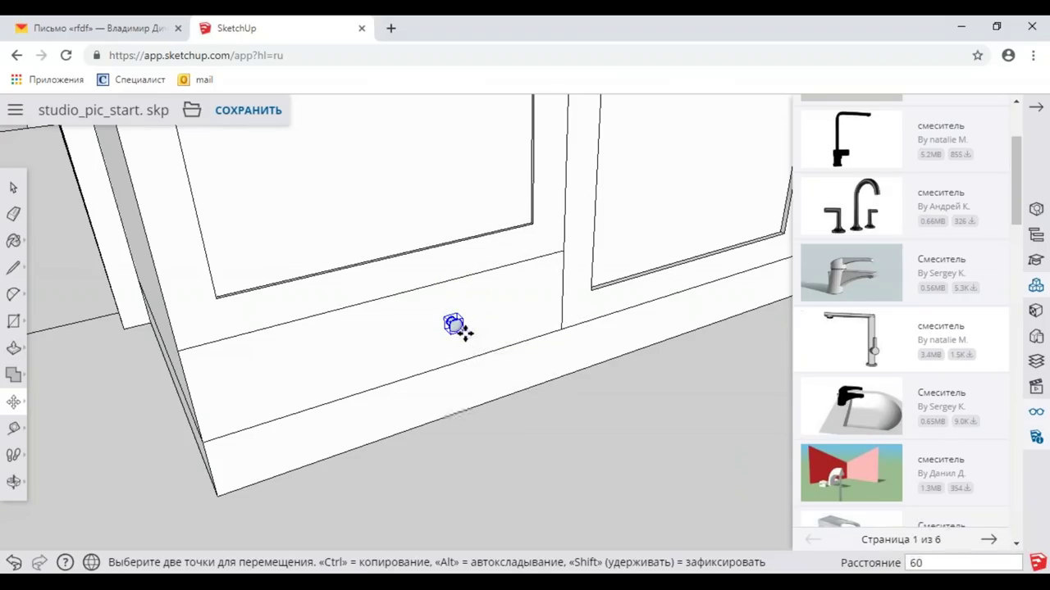
Step: Set a guide 300 mm from the drawer edge and slide the knob onto it
click(196, 384)
click(404, 295)
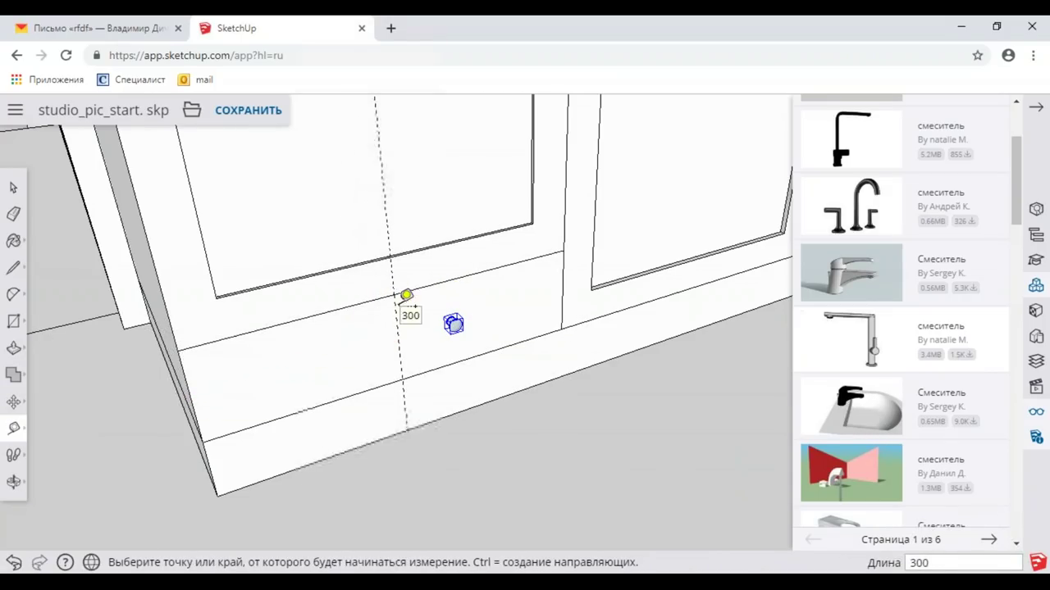
click(14, 402)
scroll(455, 351, up, 2)
click(439, 289)
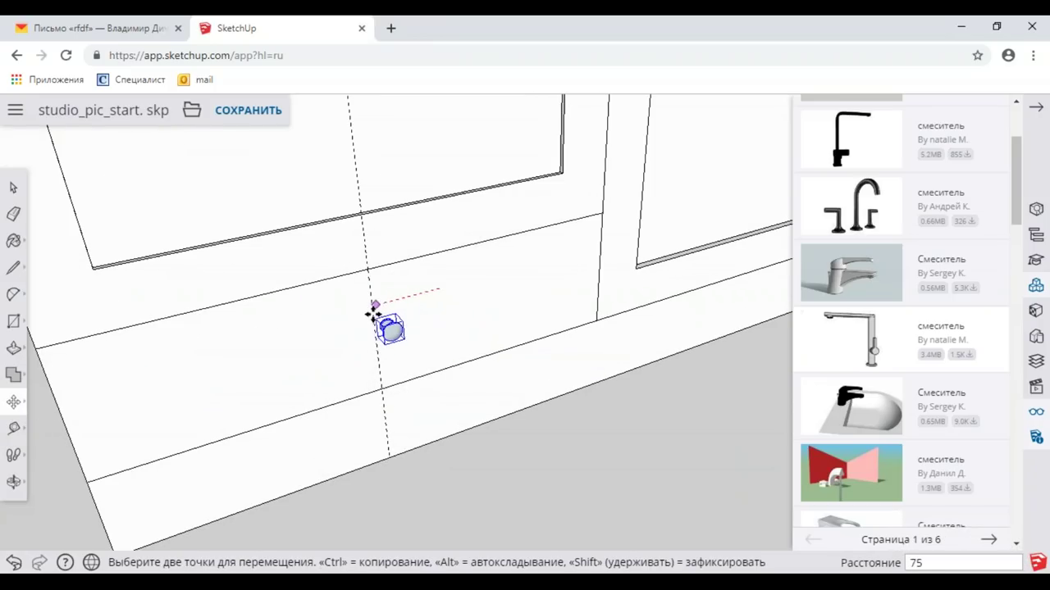
mouse_move(365, 313)
middle_down()
mouse_move(431, 339)
mouse_move(669, 301)
mouse_move(426, 333)
middle_up()
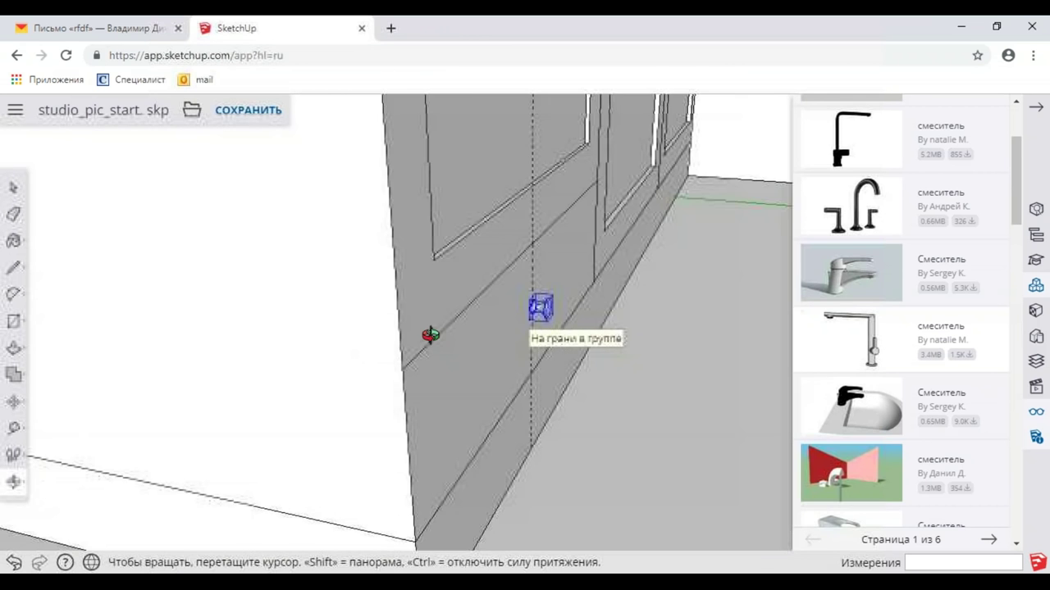
scroll(435, 336, up, 3)
click(14, 427)
scroll(438, 368, down, 5)
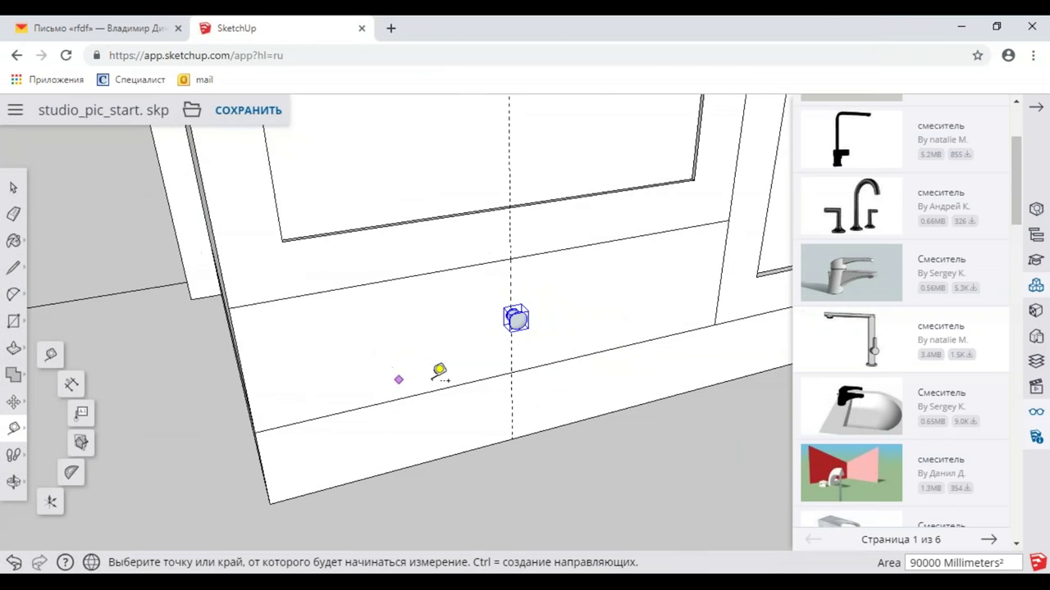
scroll(452, 368, down, 3)
mouse_move(452, 368)
middle_down()
mouse_move(445, 429)
mouse_move(496, 385)
middle_up()
scroll(497, 385, up, 2)
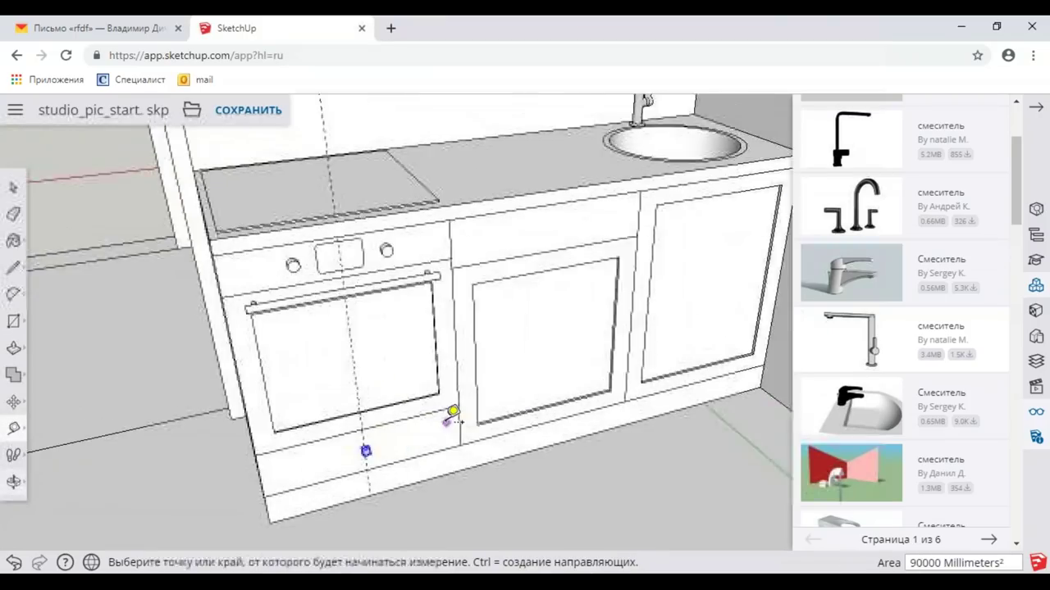
scroll(452, 405, up, 3)
Step: Copy the knob onto the middle cabinet's top drawer
click(14, 402)
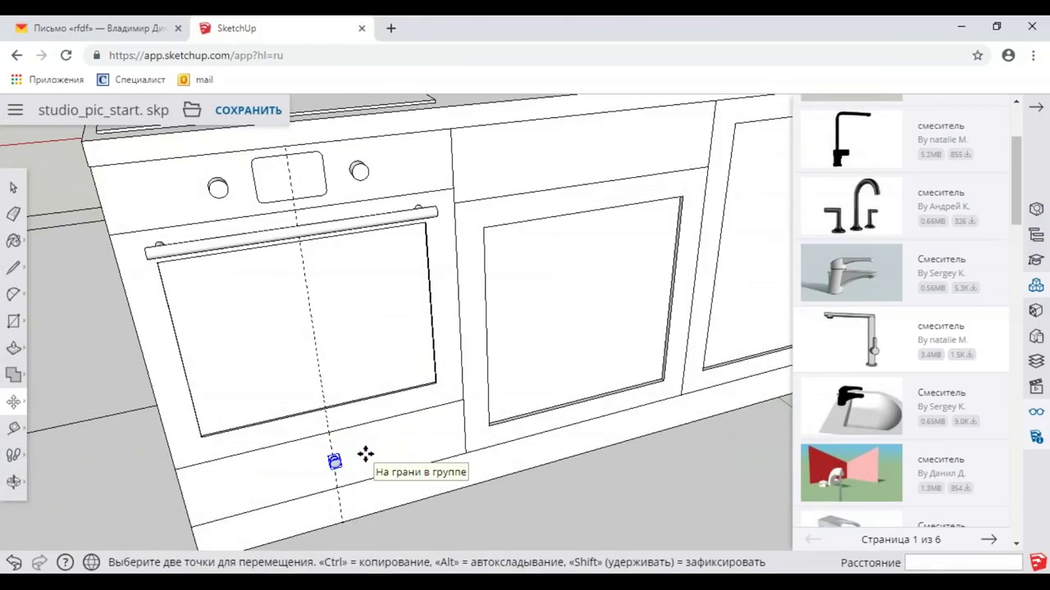
ctrl+click(365, 453)
scroll(461, 429, down, 3)
mouse_move(461, 429)
middle_down()
mouse_move(383, 436)
mouse_move(462, 428)
middle_up()
scroll(496, 421, up, 2)
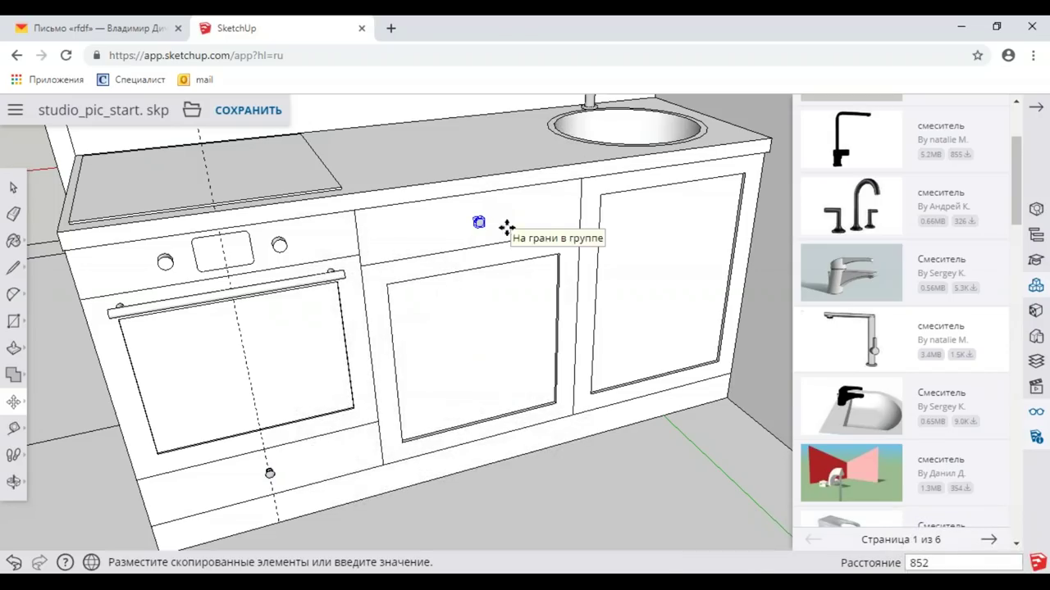
click(478, 226)
scroll(478, 226, up, 2)
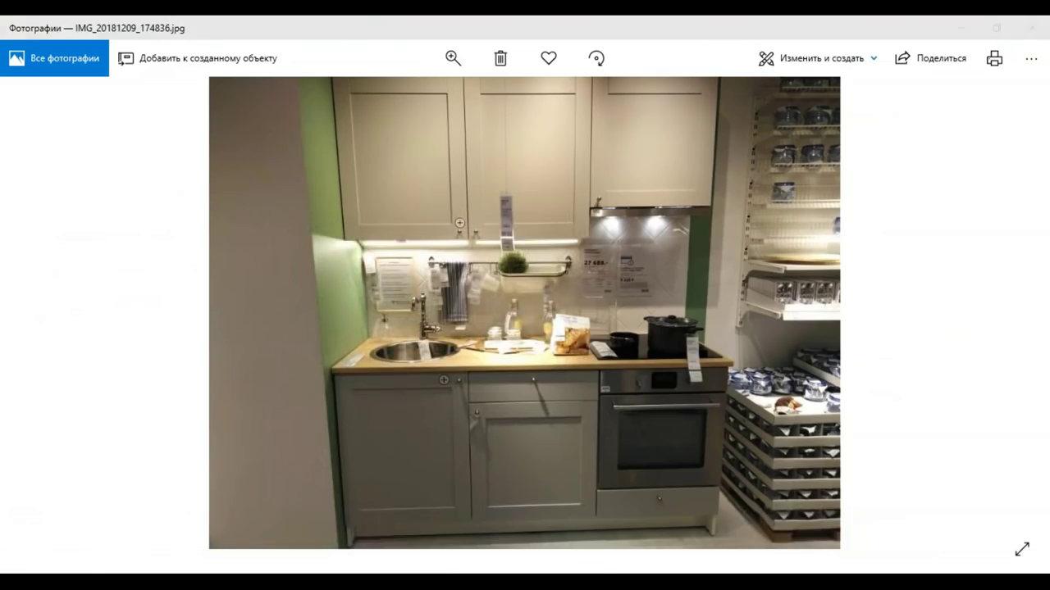
Step: Measure across the middle drawer with Tape Measure to leave a guide
key(t)
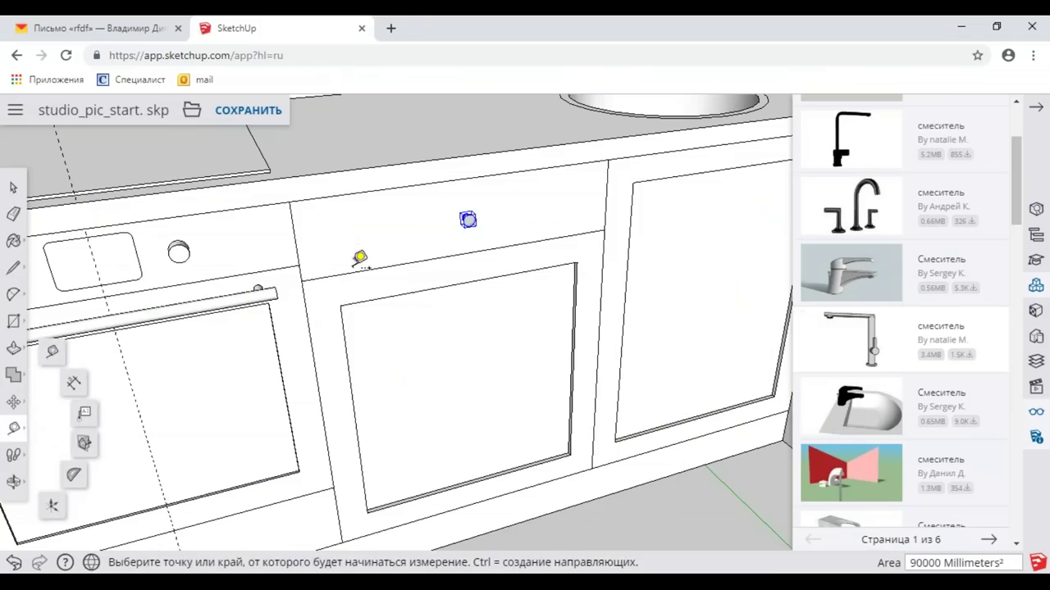
click(352, 271)
text(90)
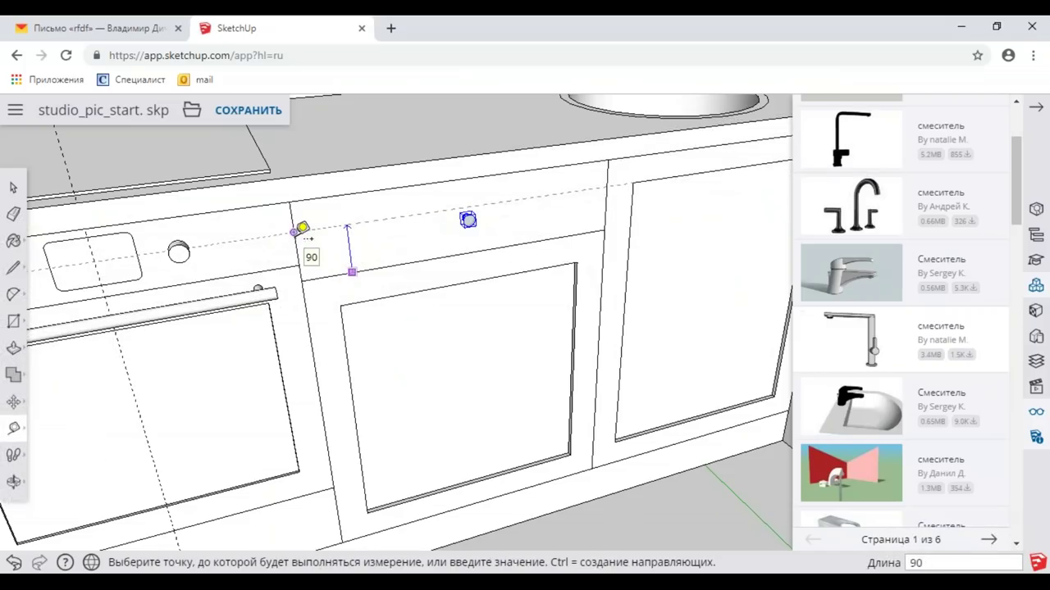
middle_drag(331, 248, 352, 273)
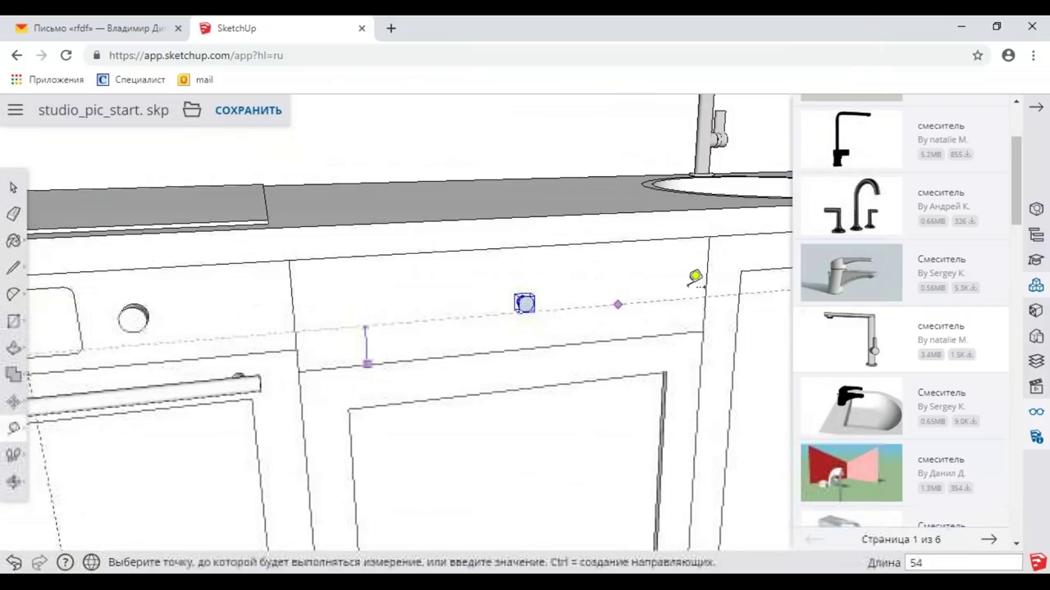
click(707, 282)
mouse_move(689, 297)
middle_down()
mouse_move(459, 360)
mouse_move(508, 320)
middle_up()
Step: Raise the knob slightly and measure its height from the door edge
click(13, 402)
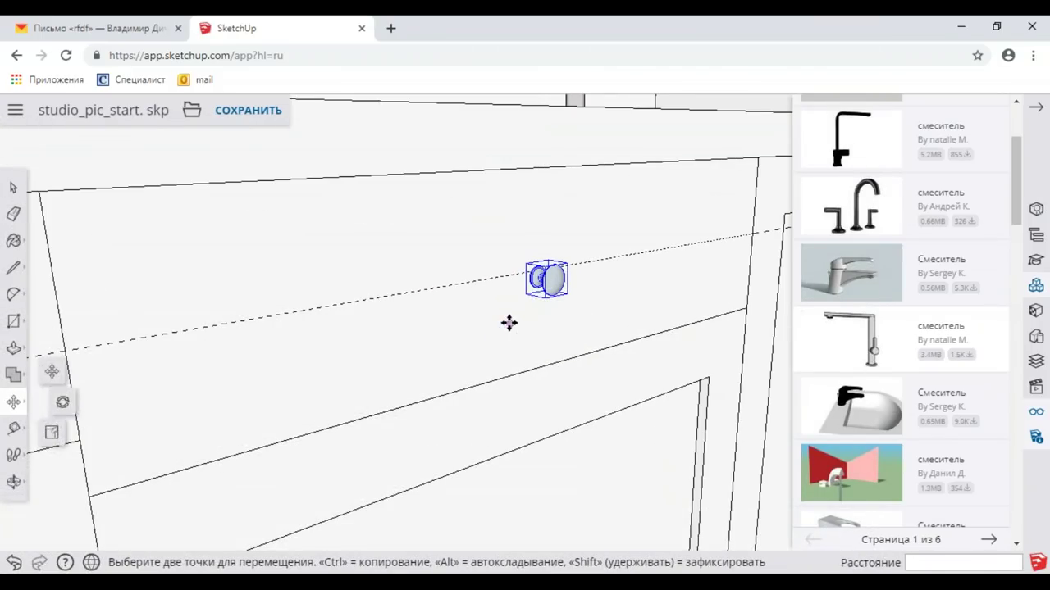
click(509, 313)
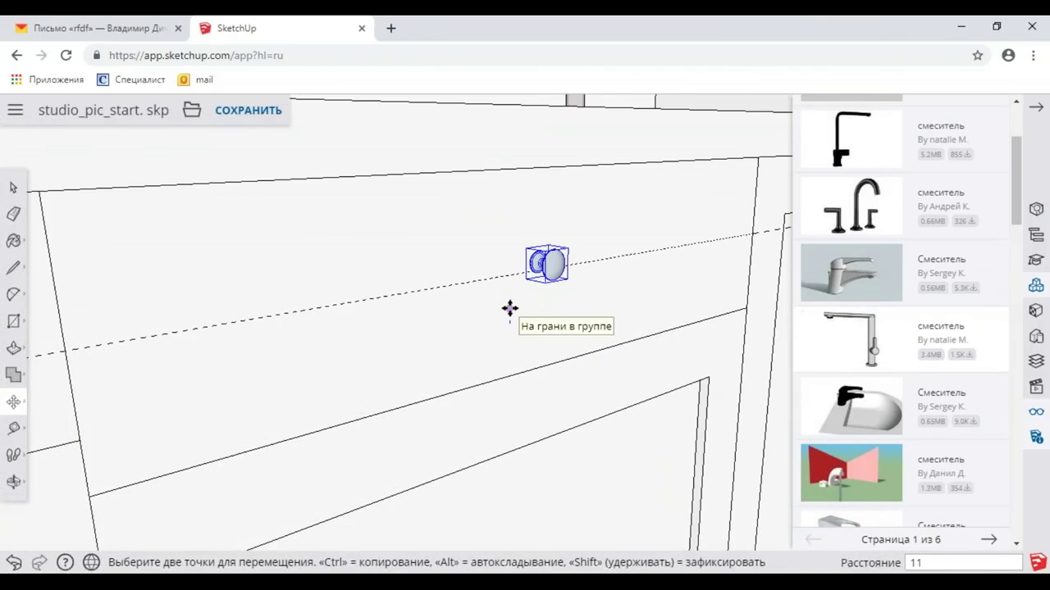
scroll(509, 308, down, 5)
click(13, 428)
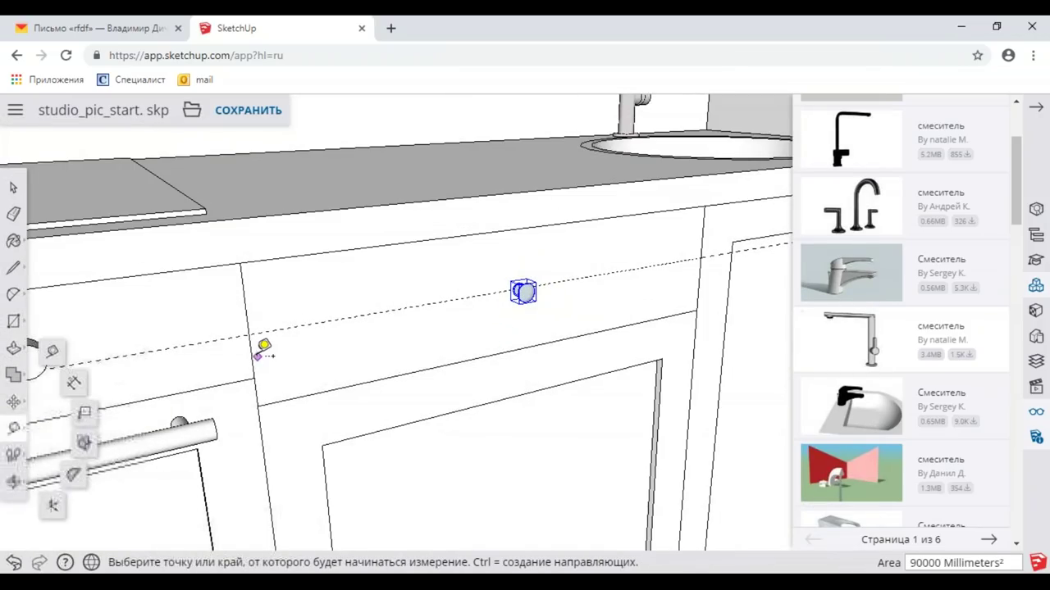
click(252, 356)
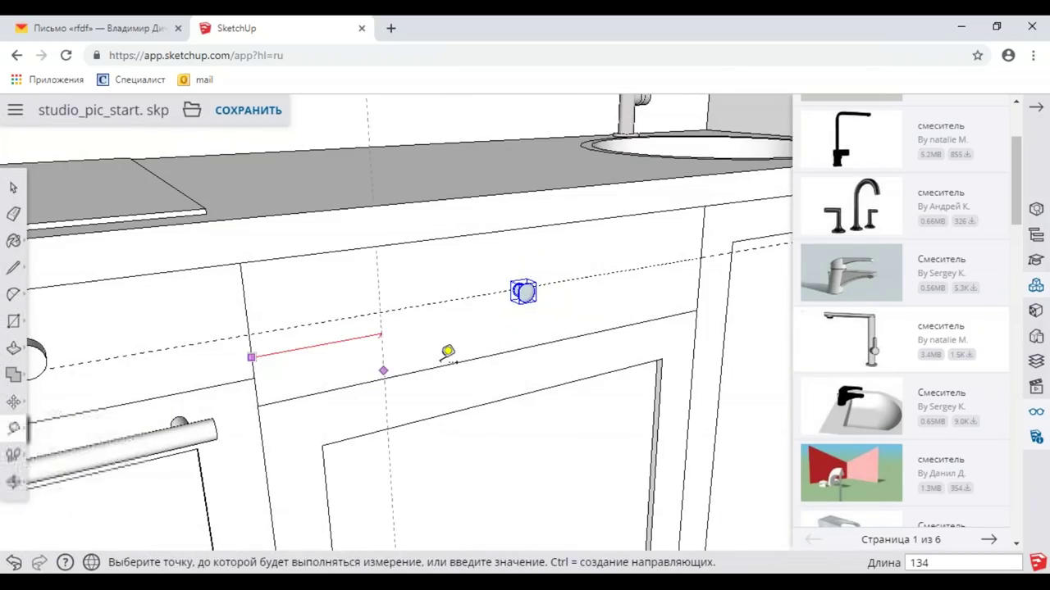
click(512, 343)
scroll(516, 332, up, 3)
middle_drag(516, 332, 394, 370)
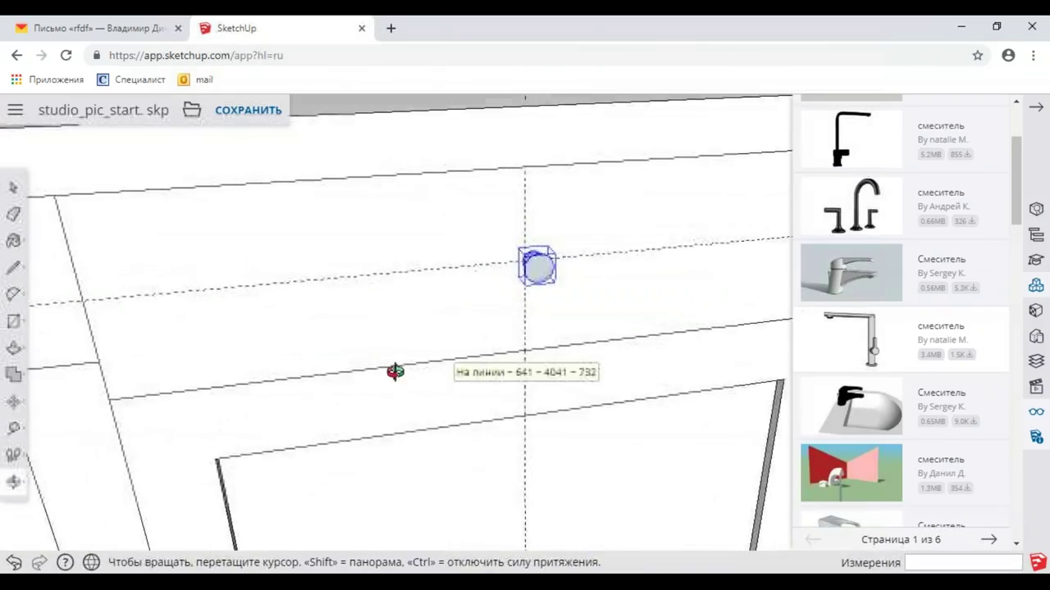
Step: Look over the cabinet front, then switch to the kitchen reference photo in Photos
click(13, 402)
scroll(541, 234, up, 1)
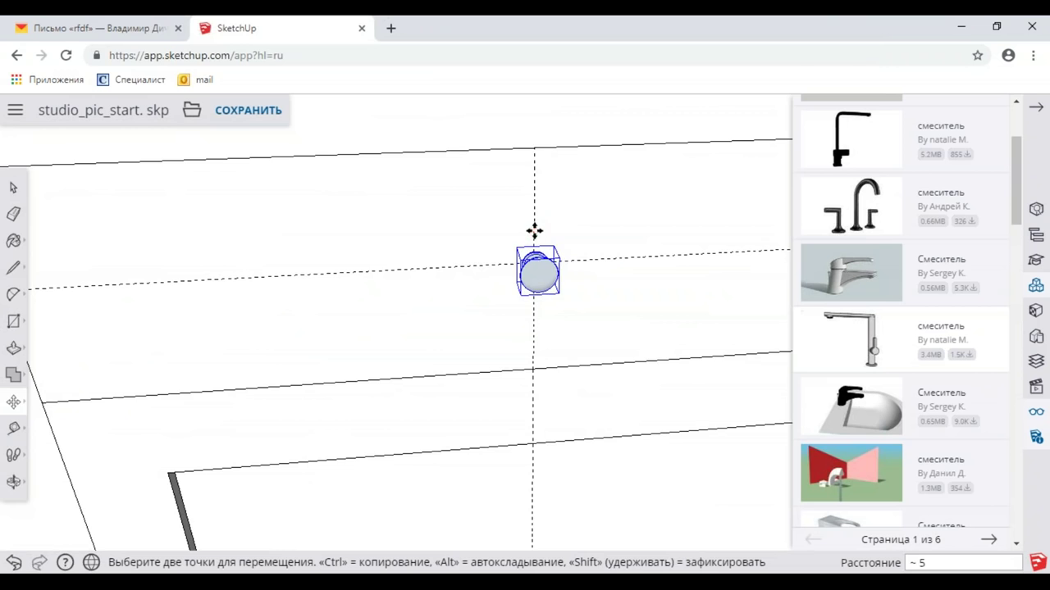
scroll(546, 246, down, 2)
scroll(552, 270, down, 3)
scroll(565, 287, down, 3)
scroll(562, 309, up, 2)
scroll(511, 335, up, 2)
scroll(550, 265, up, 2)
middle_drag(551, 265, 465, 224)
key(alt+Tab)
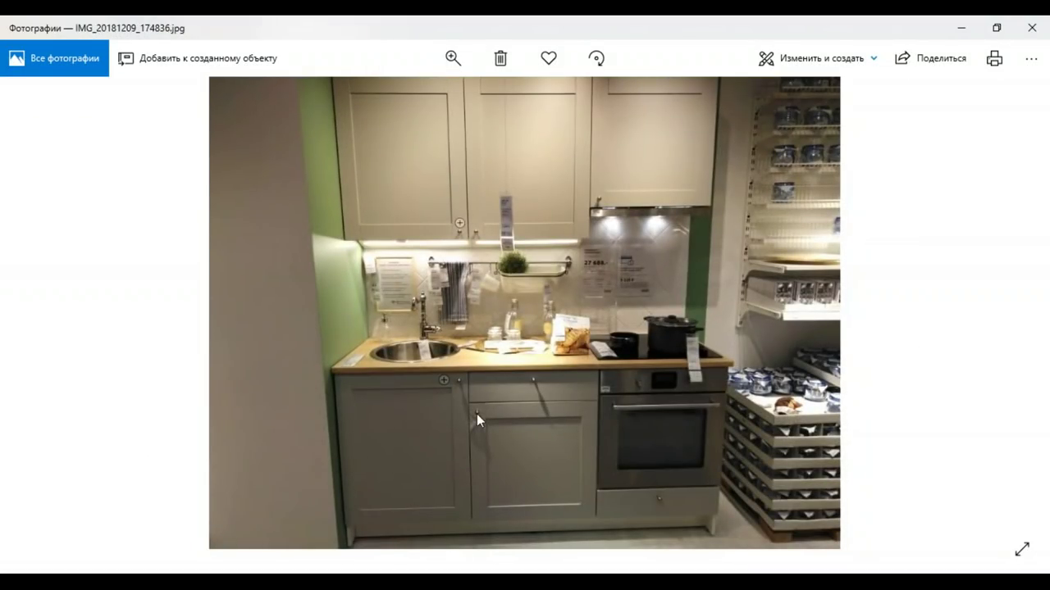
Step: Copy the knob onto the right door and the middle door of the base cabinet
key(alt+Tab)
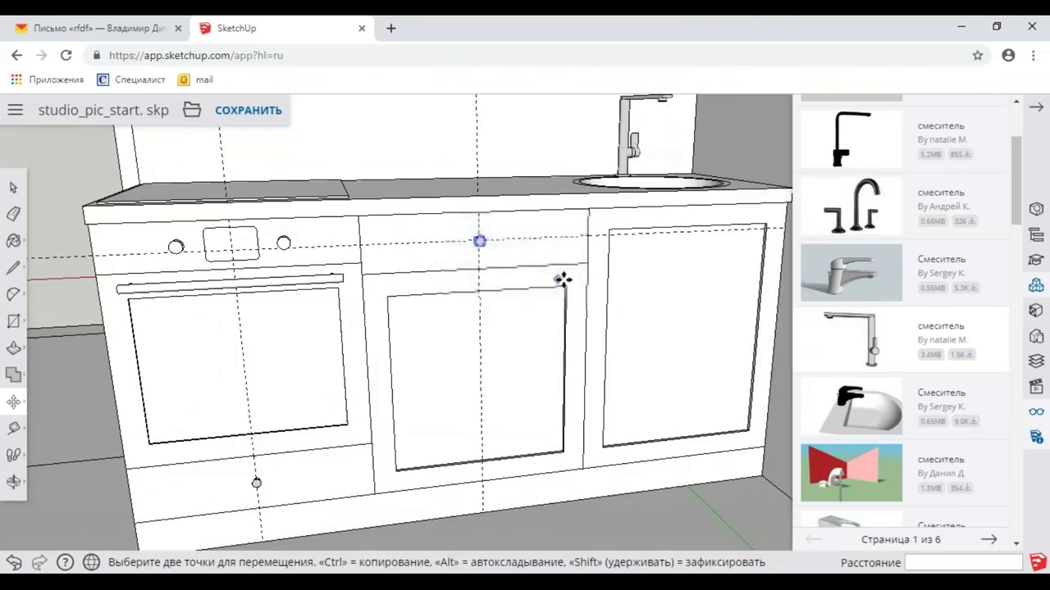
scroll(598, 248, up, 1)
click(462, 216)
key(ctrl)
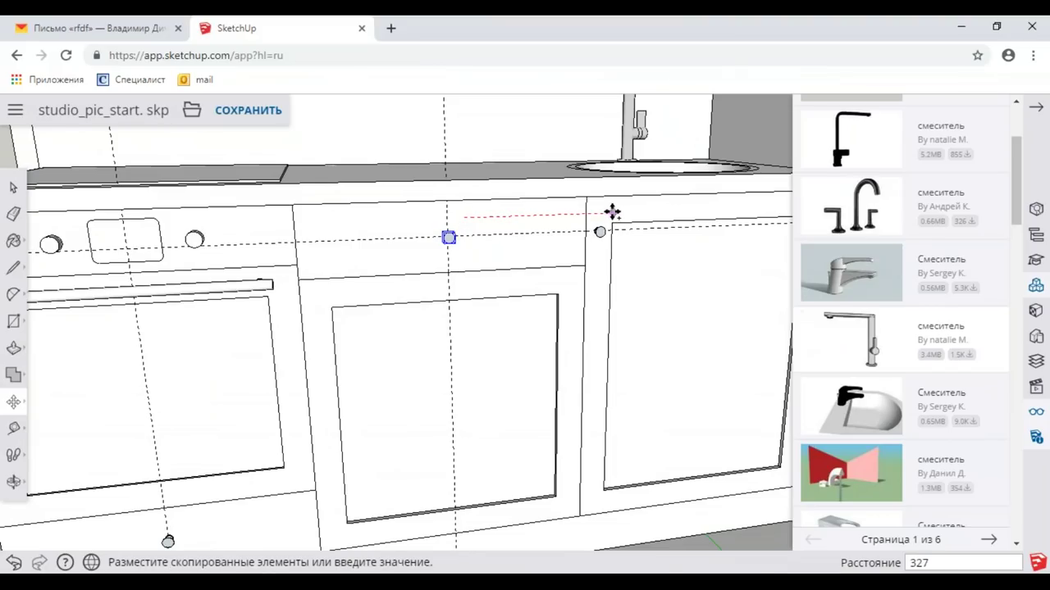
click(599, 232)
scroll(599, 234, up, 2)
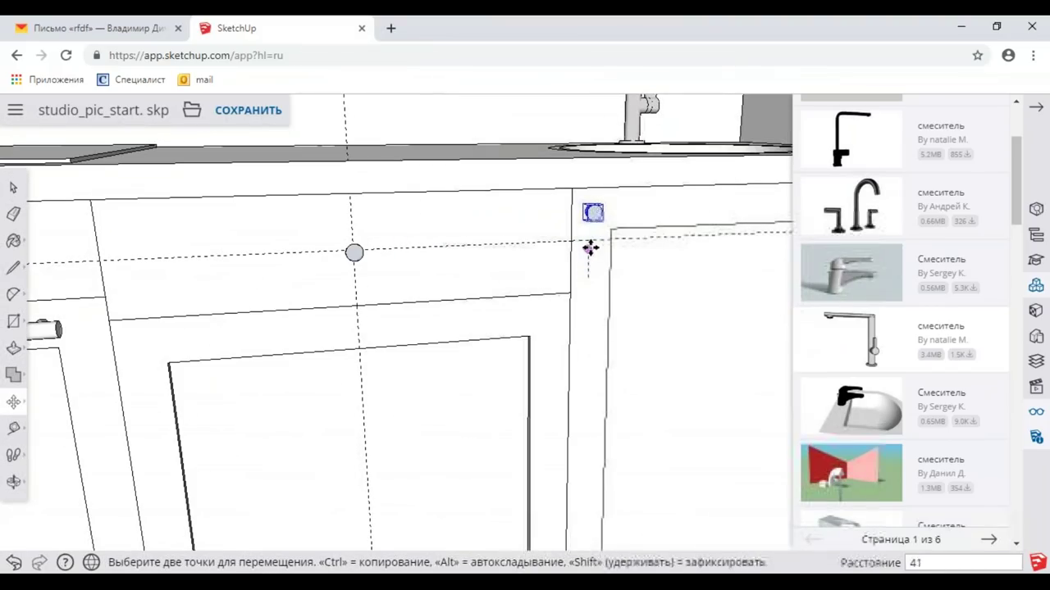
scroll(587, 261, down, 2)
scroll(586, 254, up, 2)
click(597, 240)
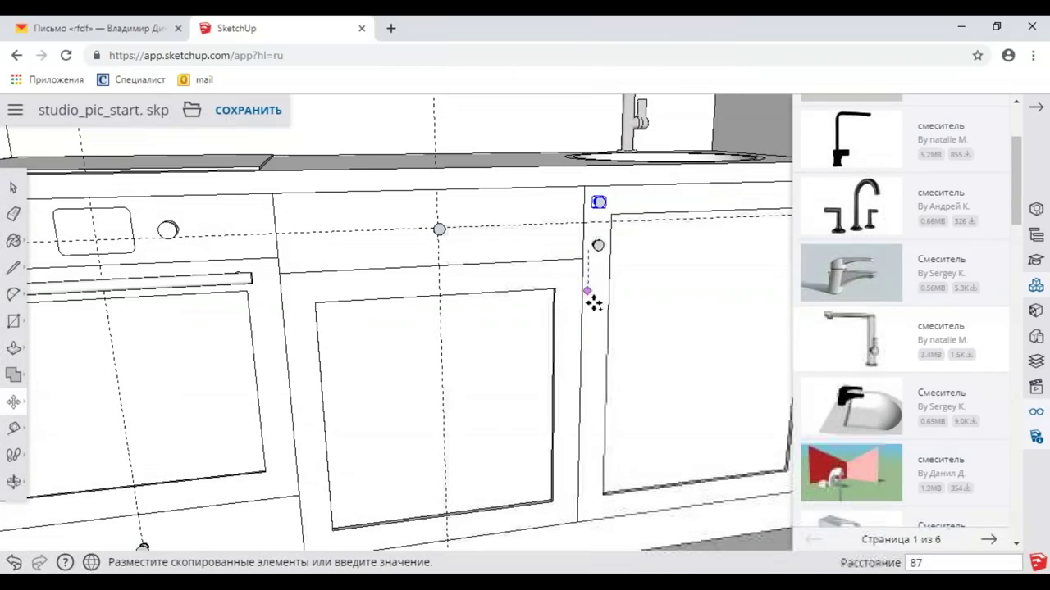
click(593, 291)
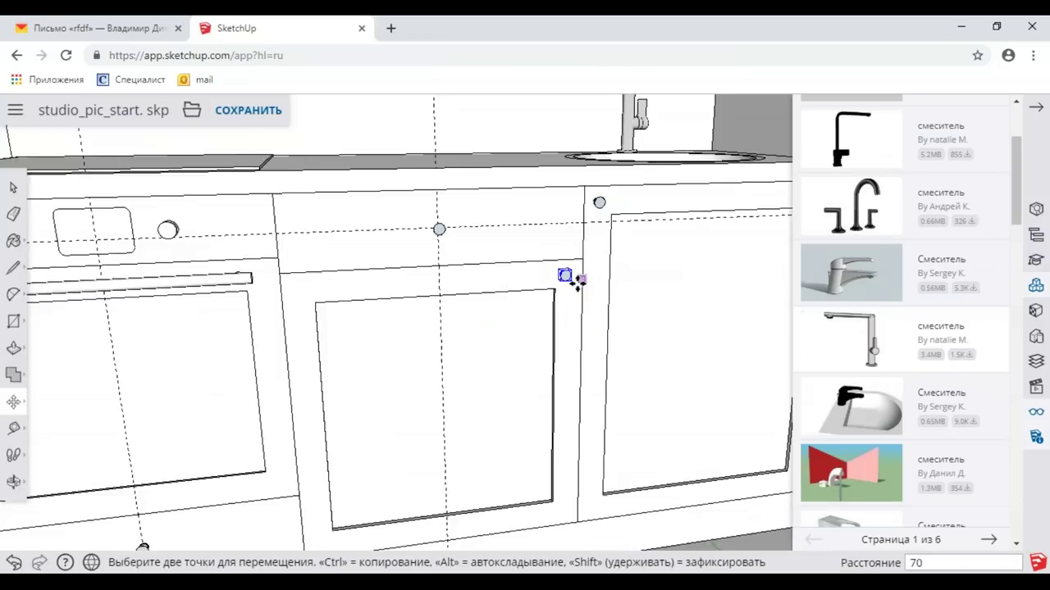
Step: Delete all guide lines from the model using the Display panel
scroll(570, 279, up, 2)
scroll(559, 274, down, 3)
scroll(562, 276, down, 2)
middle_drag(563, 277, 98, 210)
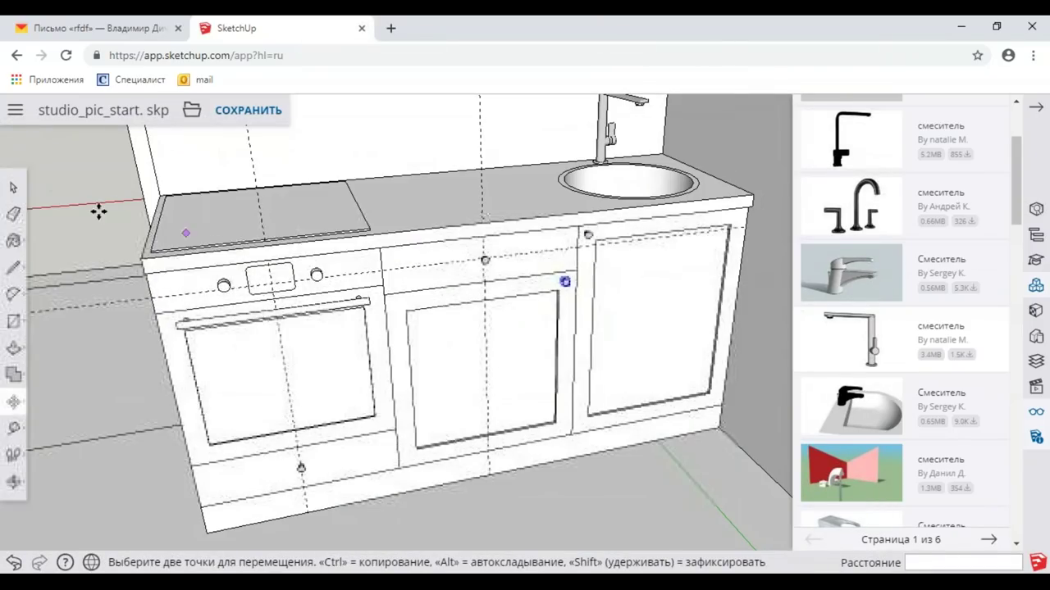
click(14, 189)
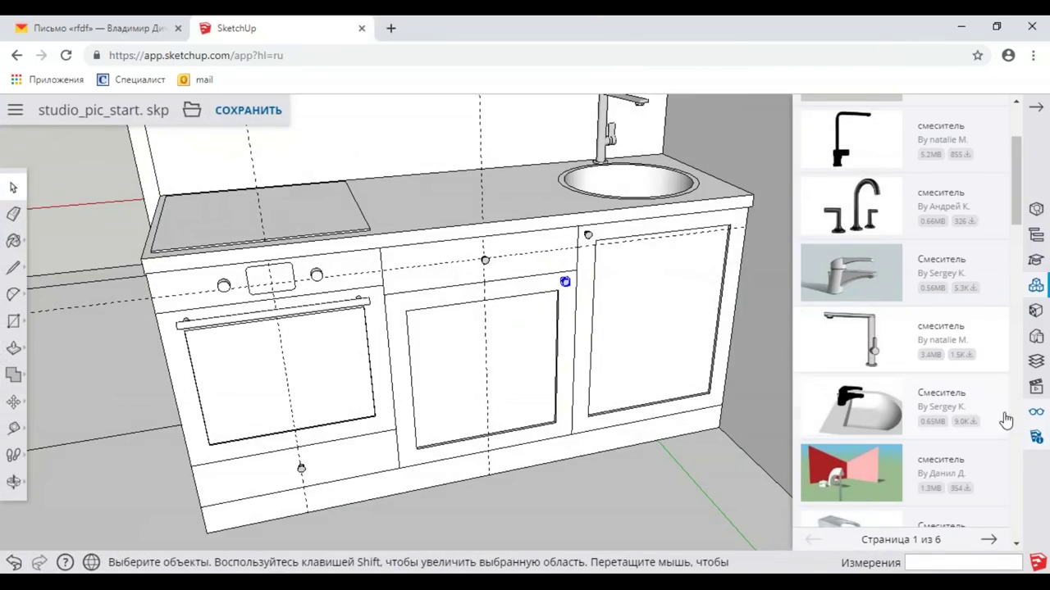
click(1035, 412)
click(852, 430)
middle_drag(578, 302, 552, 406)
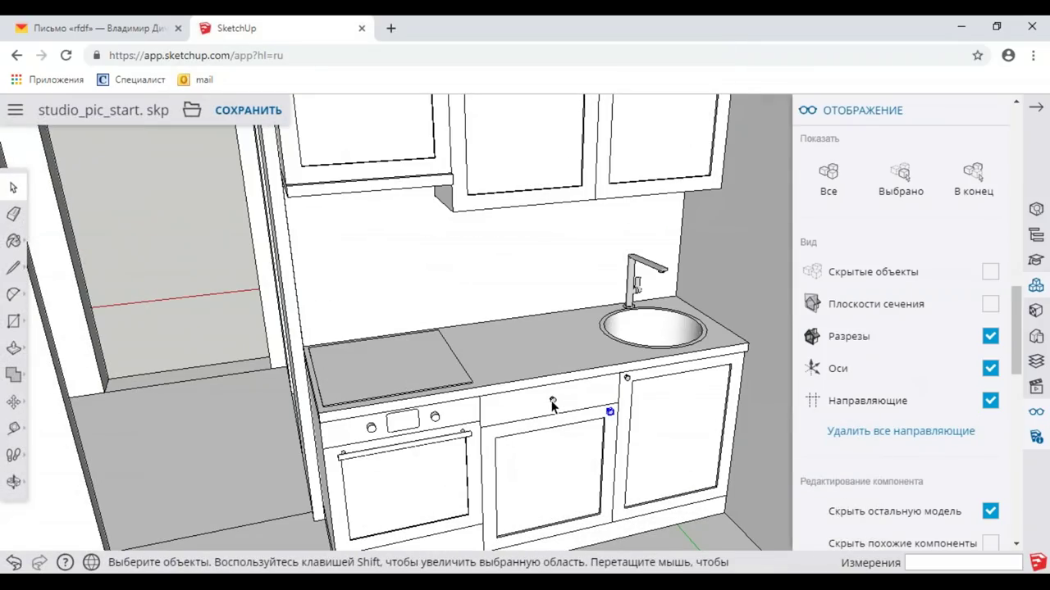
Step: Copy the knob up onto a wall cabinet door
click(13, 401)
click(553, 402)
key(ctrl)
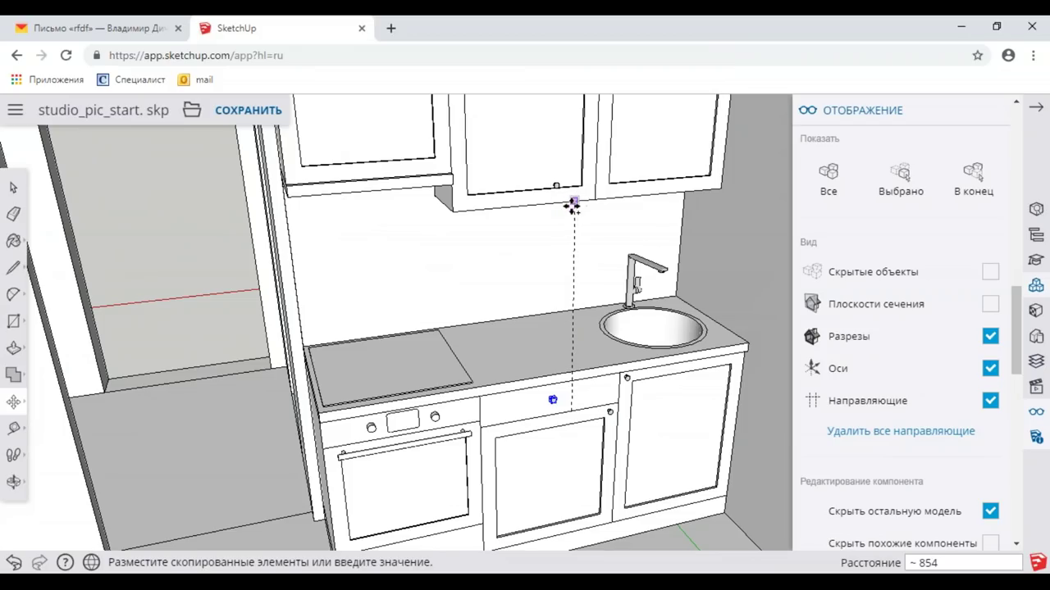
click(574, 212)
scroll(574, 213, up, 3)
mouse_move(498, 274)
middle_down()
mouse_move(454, 350)
mouse_move(381, 342)
middle_up()
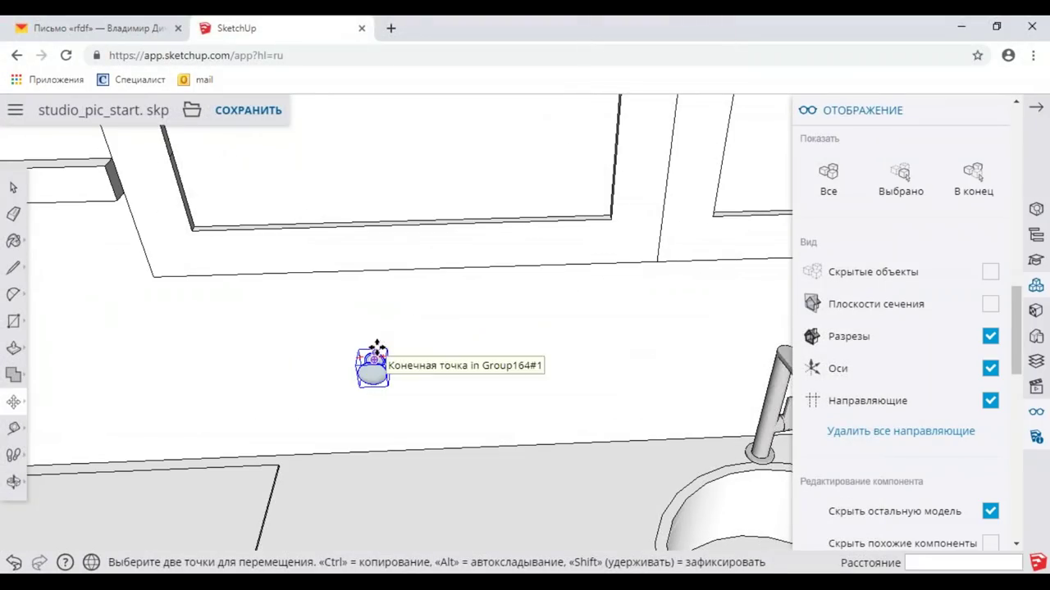
Step: Move the copied knob down to the lower inner corner of the wall cabinet door
click(376, 345)
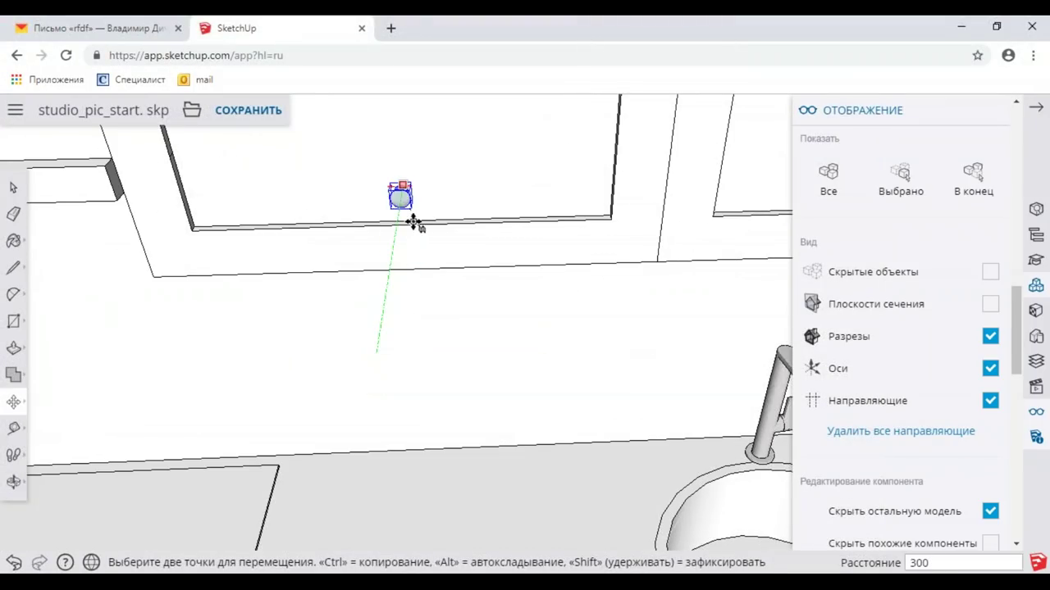
mouse_move(435, 232)
middle_down()
mouse_move(427, 320)
mouse_move(423, 238)
middle_up()
mouse_move(539, 235)
middle_down()
mouse_move(424, 239)
mouse_move(553, 238)
mouse_move(649, 194)
mouse_move(600, 251)
mouse_move(550, 235)
mouse_move(492, 301)
mouse_move(416, 311)
mouse_move(376, 276)
middle_up()
click(383, 278)
click(14, 188)
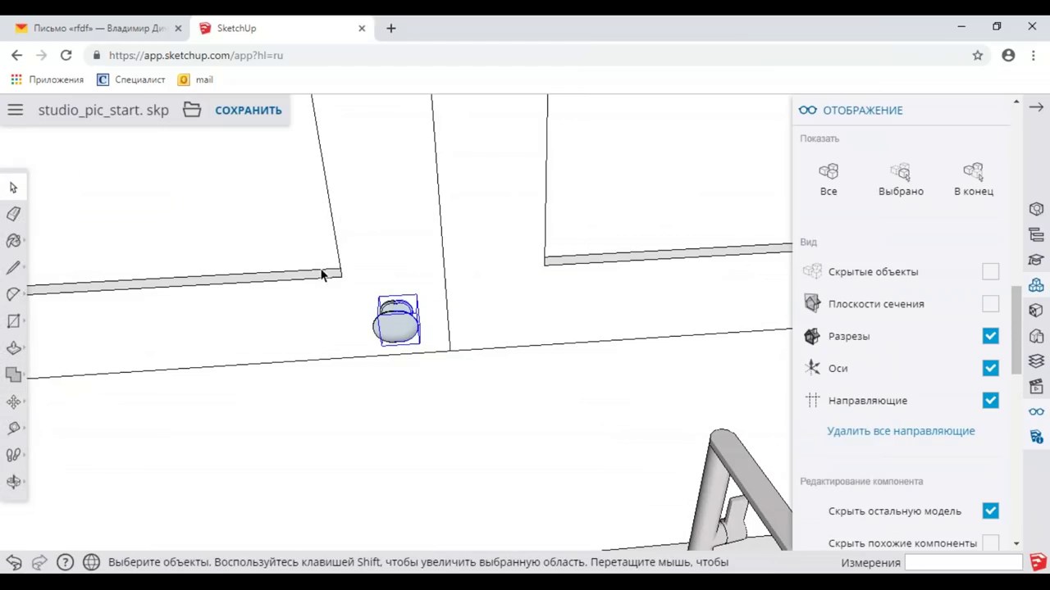
Step: Cancel the stray solid and move operations, undo the door-edge change and reselect the knob
click(14, 374)
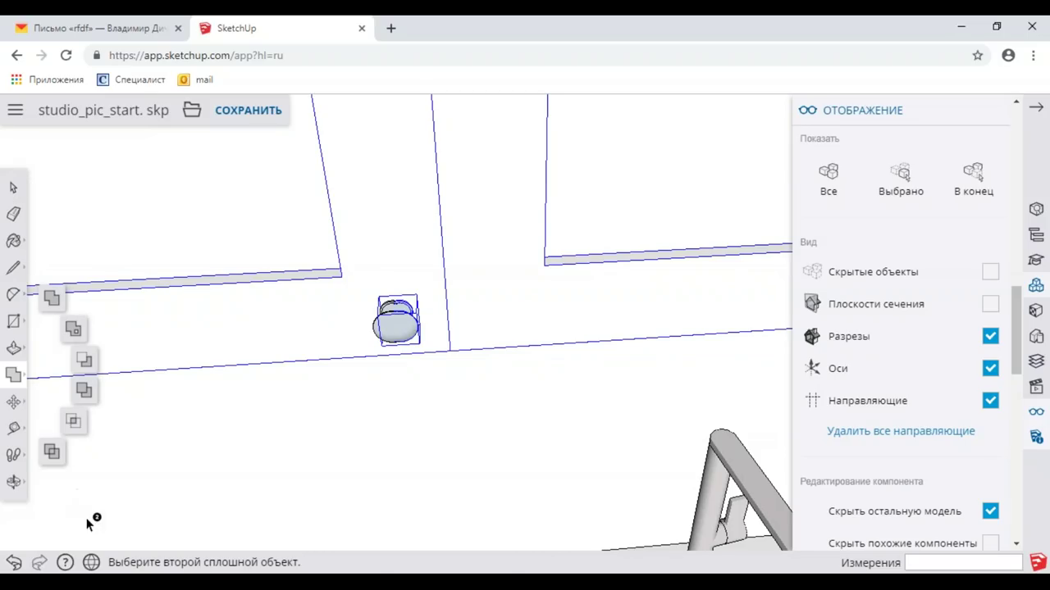
key(space)
middle_drag(405, 310, 359, 325)
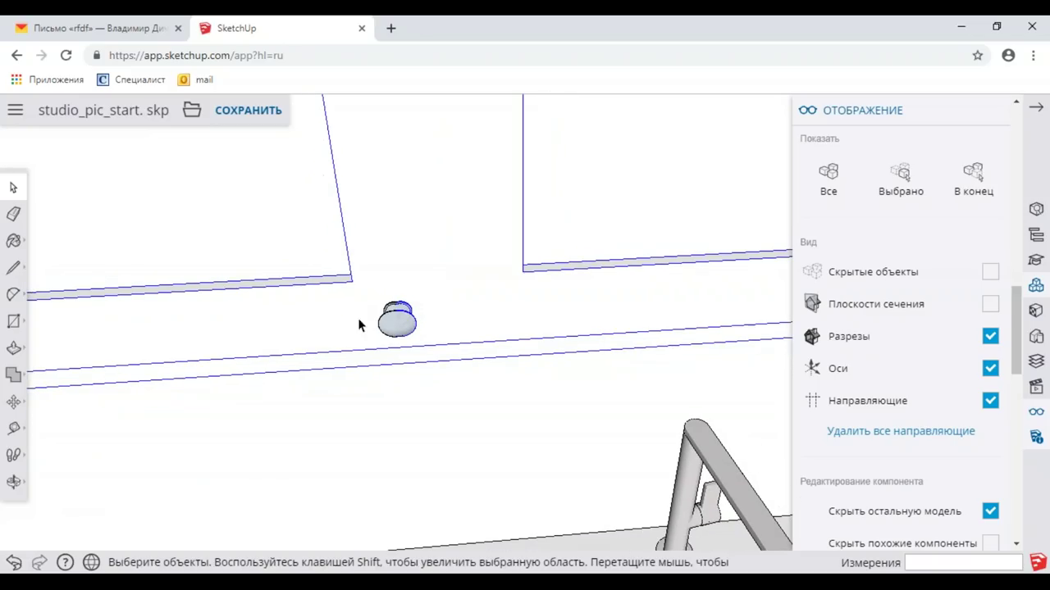
click(15, 400)
click(394, 281)
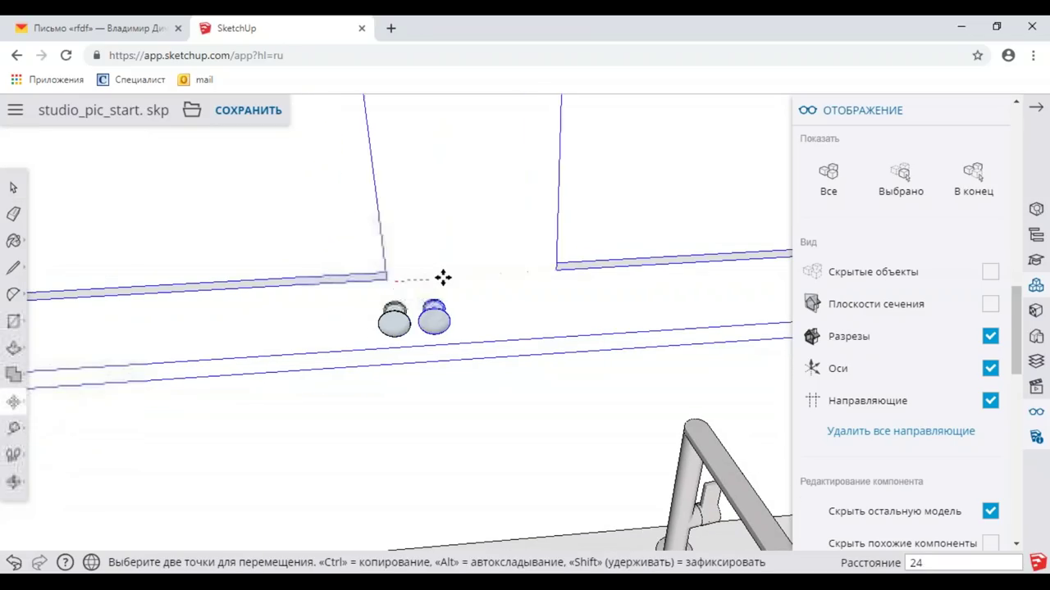
key(Escape)
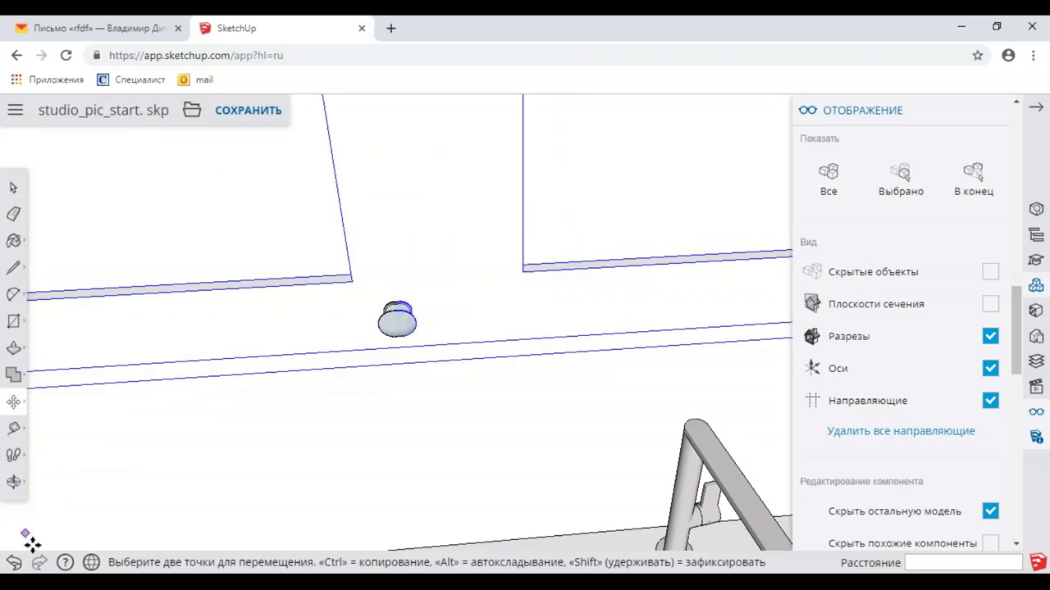
click(15, 563)
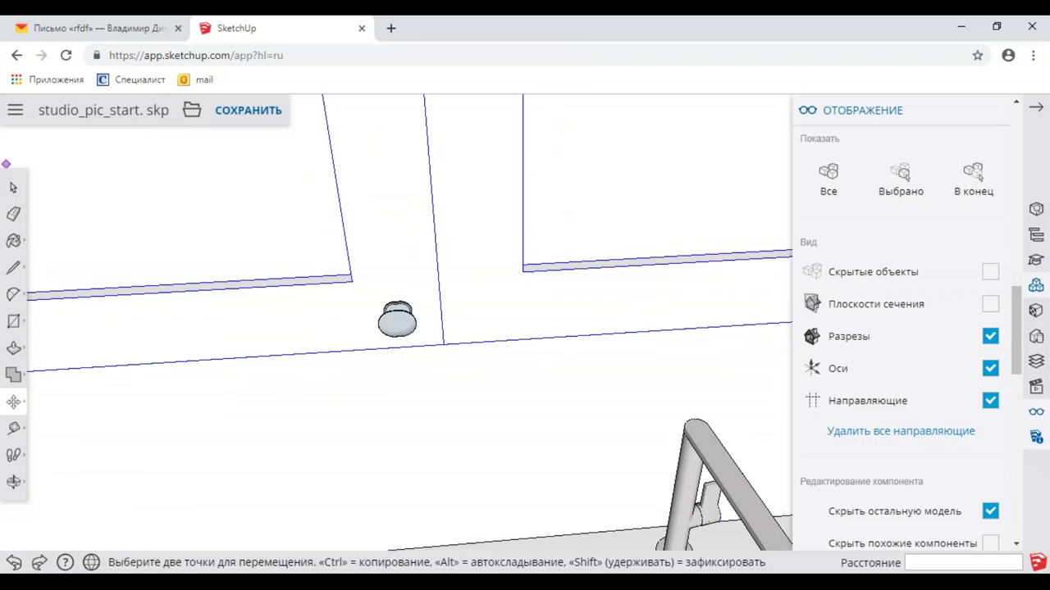
click(13, 187)
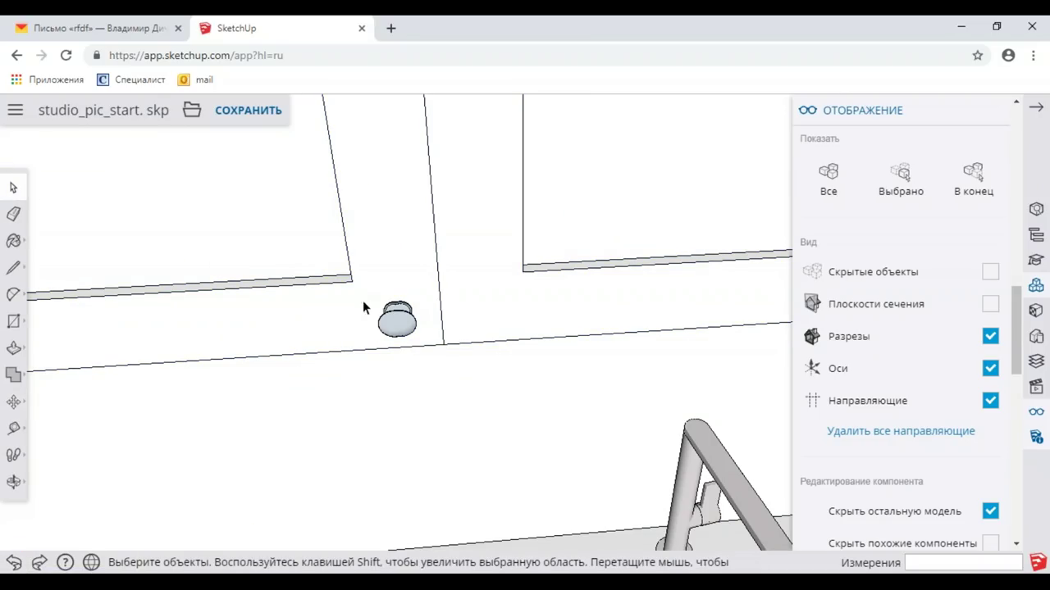
click(408, 321)
Step: Copy the knob sideways onto the neighbouring wall cabinet door
click(13, 404)
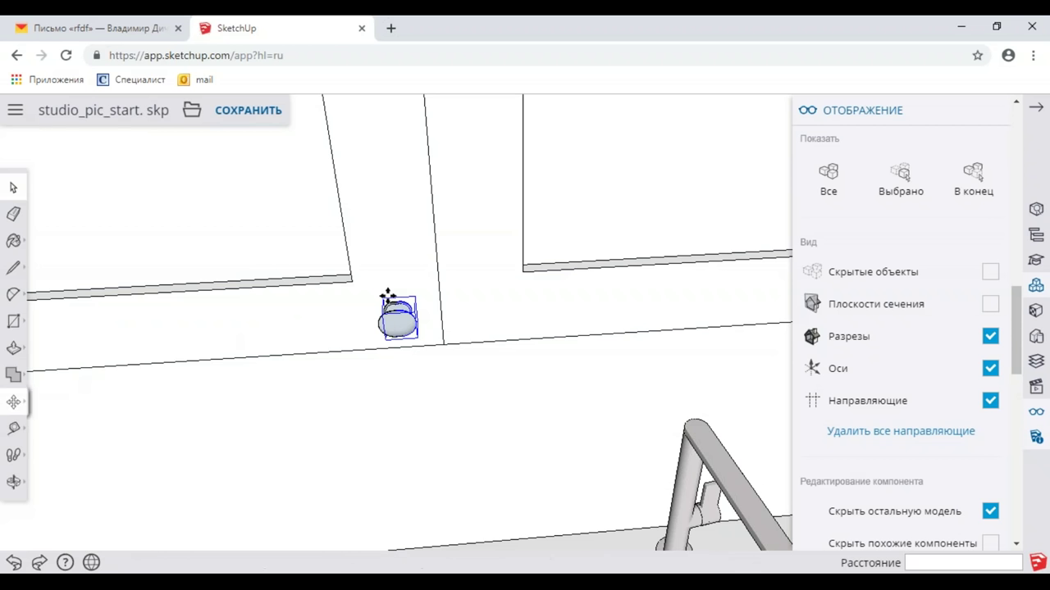
click(396, 277)
key(ctrl)
click(478, 275)
scroll(484, 282, down, 2)
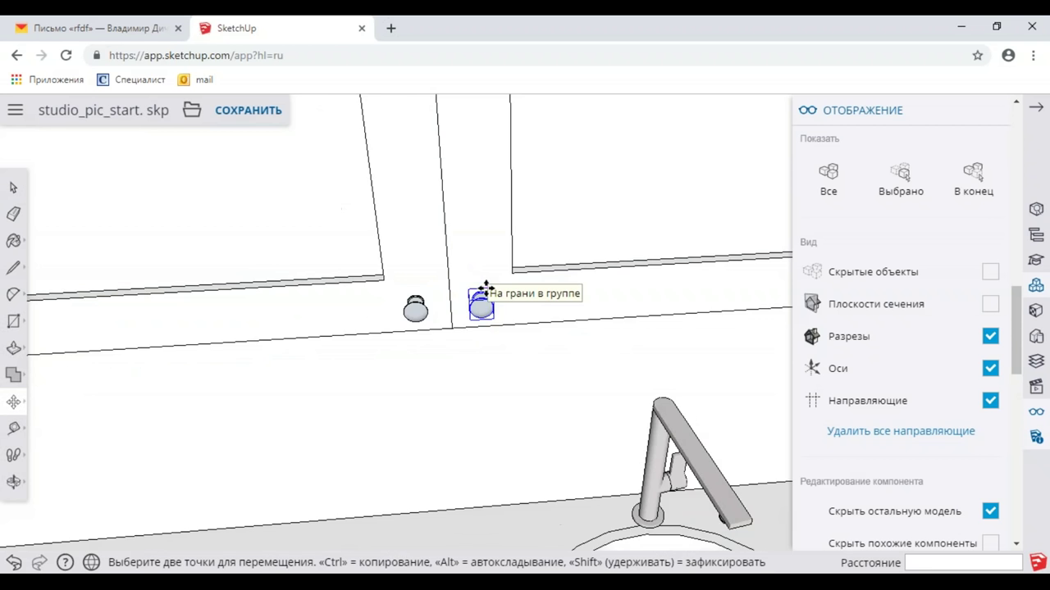
scroll(487, 286, down, 2)
scroll(487, 283, down, 2)
scroll(489, 270, down, 2)
scroll(489, 270, down, 3)
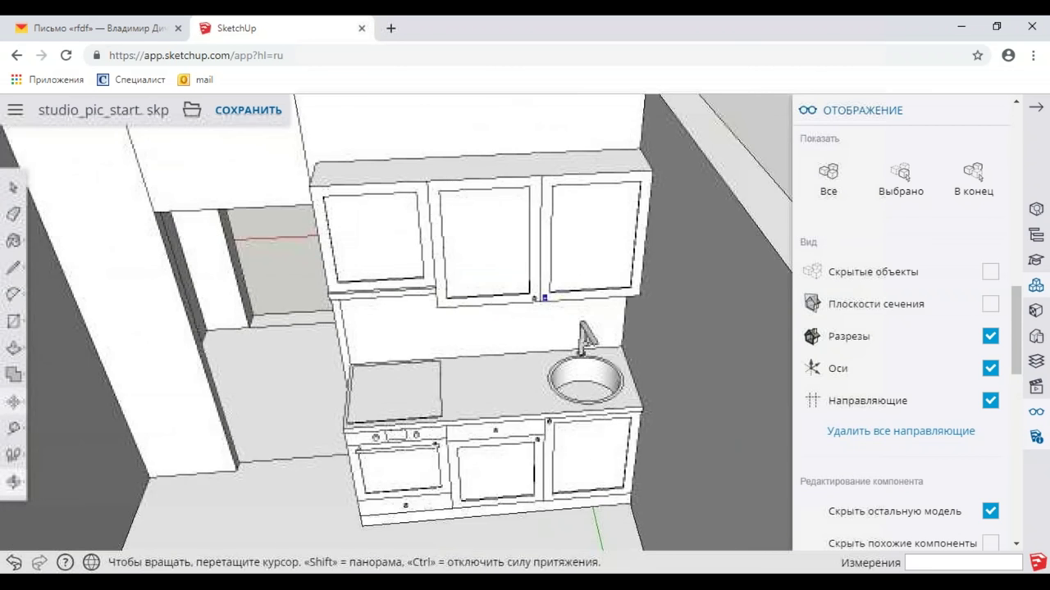
scroll(487, 304, up, 3)
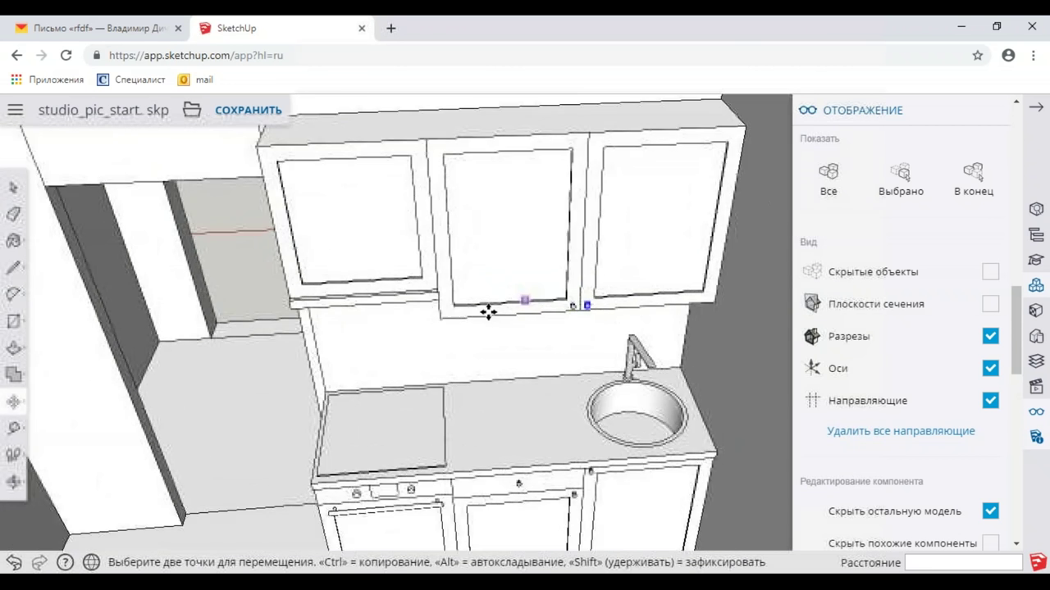
Step: Start another knob copy across the wall cabinets, then cancel it
key(ctrl)
click(589, 286)
scroll(594, 275, up, 2)
scroll(611, 263, up, 2)
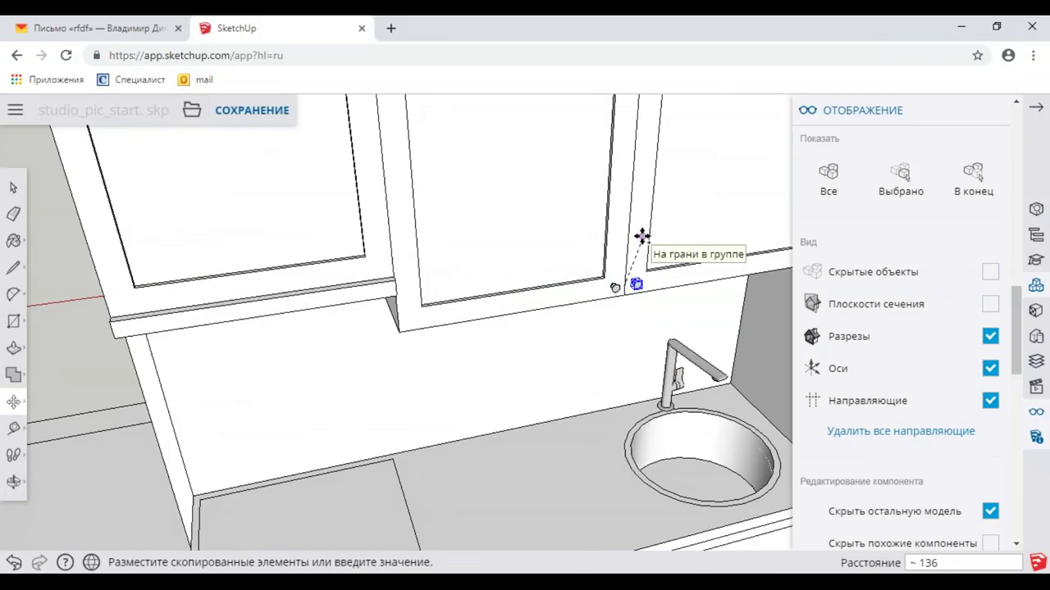
key(Escape)
scroll(436, 260, up, 2)
scroll(246, 254, up, 2)
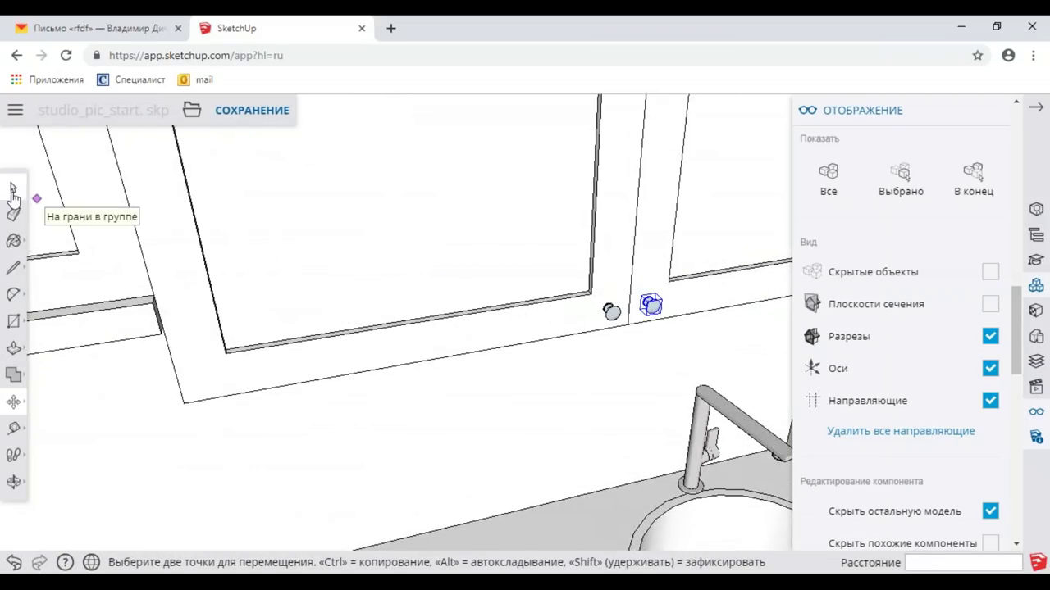
click(13, 187)
Step: Copy the knob again and place it at the lower corner of the left wall cabinet door
click(13, 403)
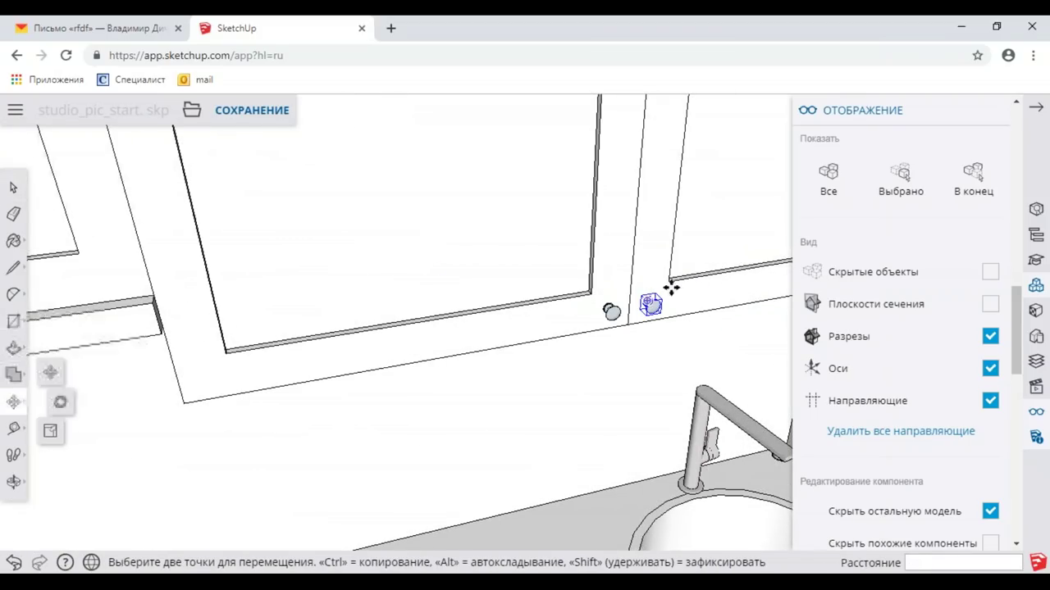
key(ctrl)
click(655, 273)
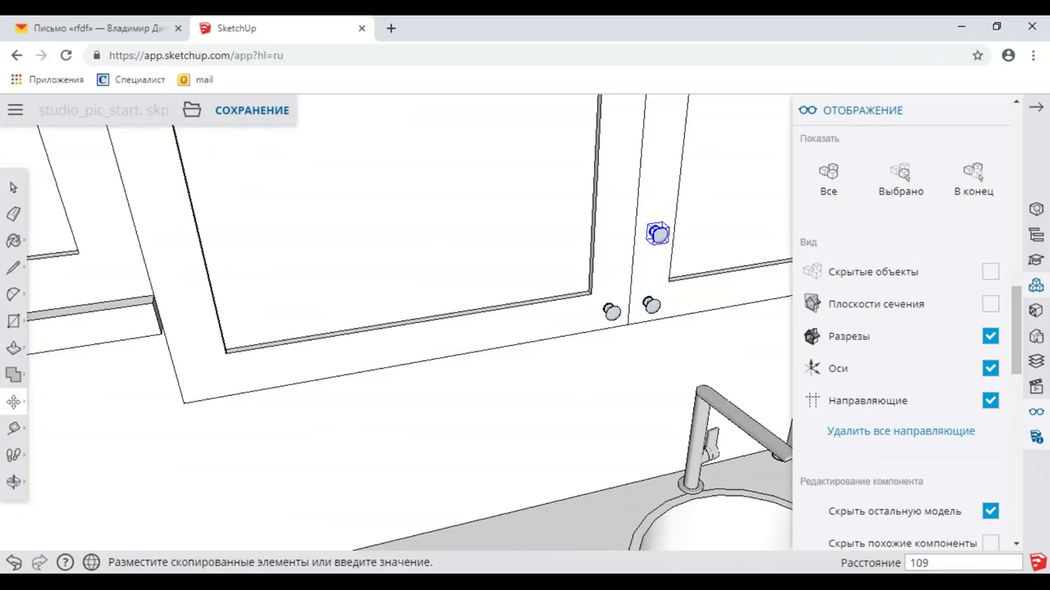
click(657, 234)
click(598, 222)
mouse_move(462, 249)
middle_down()
mouse_move(607, 236)
mouse_move(347, 253)
middle_up()
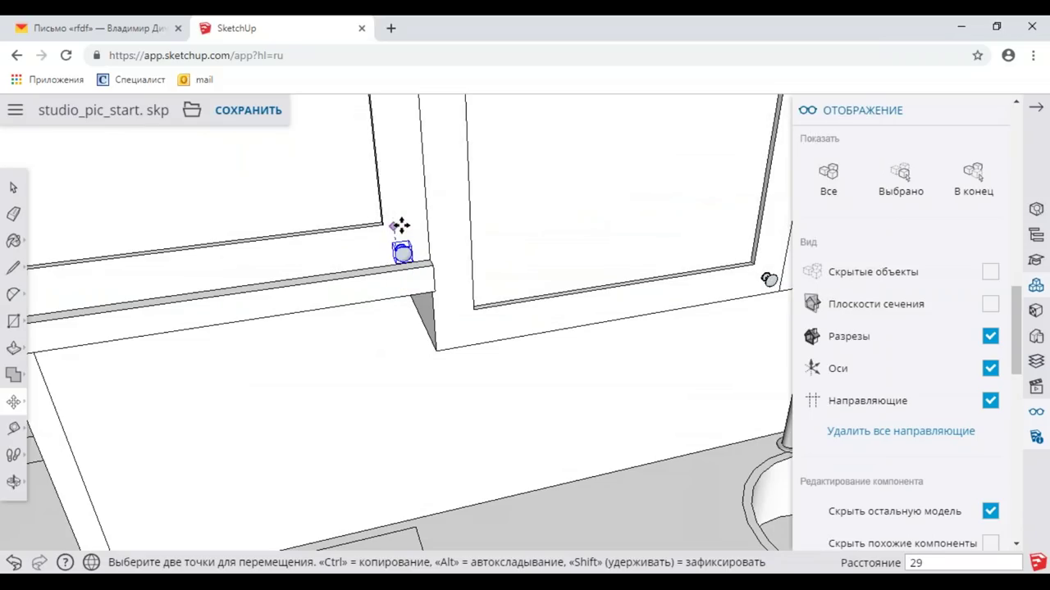
scroll(403, 246, up, 2)
scroll(395, 226, up, 2)
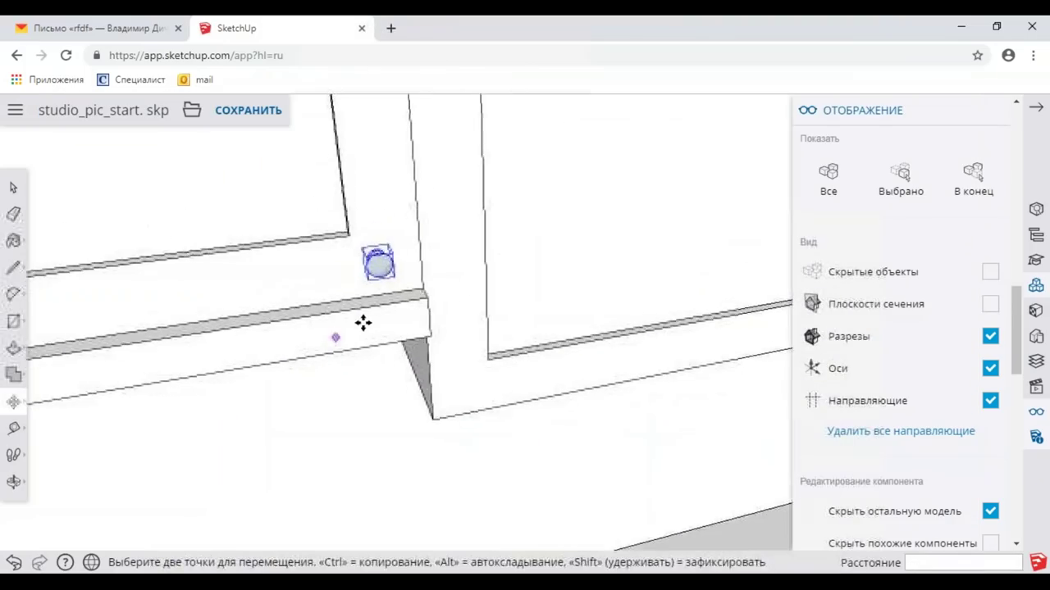
mouse_move(364, 322)
middle_down()
mouse_move(311, 337)
mouse_move(270, 267)
mouse_move(311, 297)
mouse_move(41, 264)
middle_up()
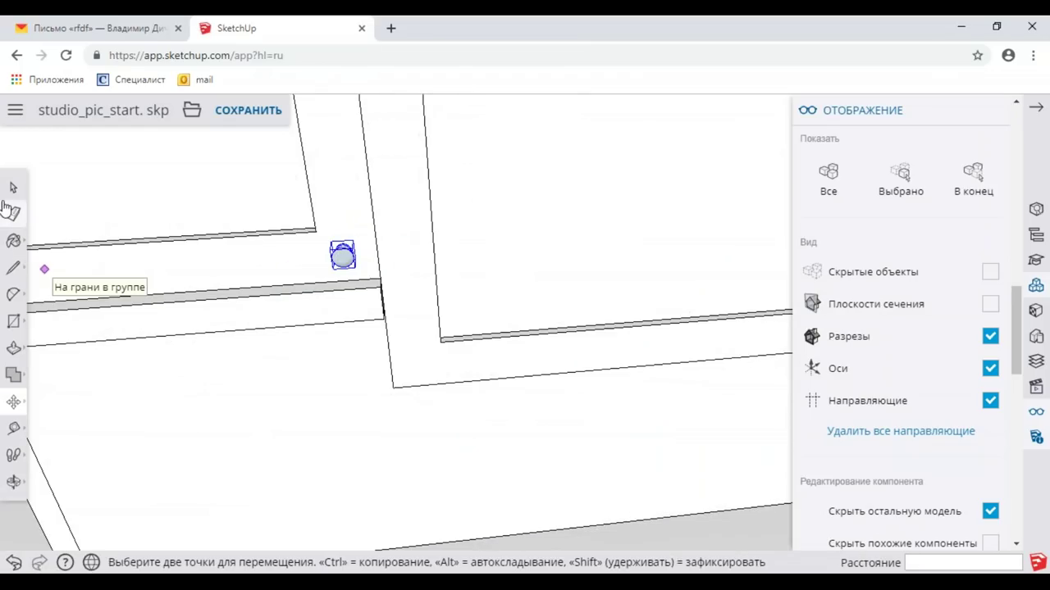
click(13, 187)
Step: Zoom out and orbit to a frontal view of the whole kitchen unit
scroll(384, 350, down, 3)
scroll(407, 364, down, 3)
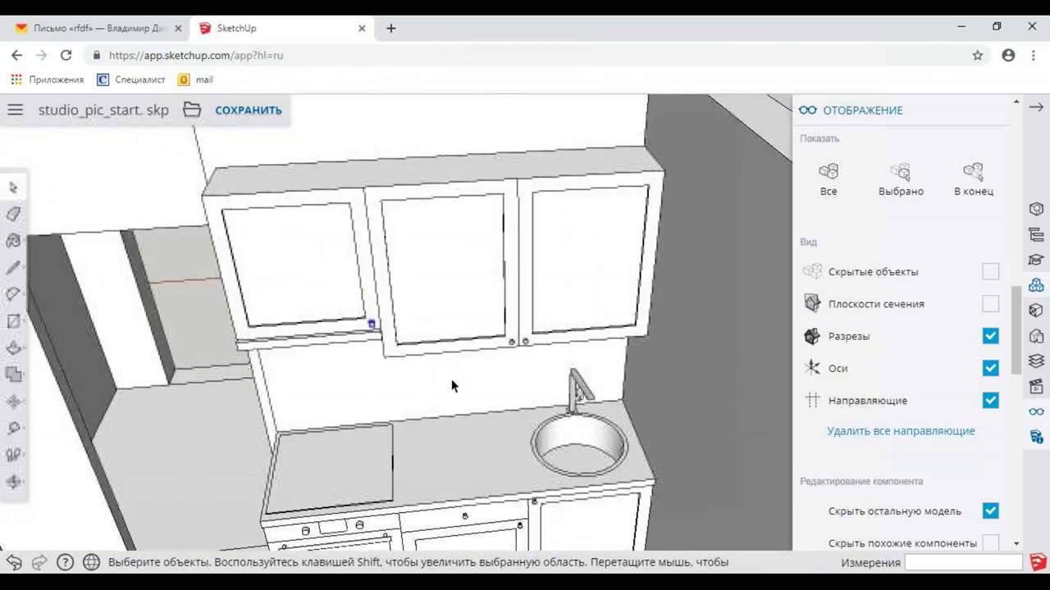
scroll(450, 379, down, 3)
scroll(472, 369, down, 2)
mouse_move(486, 354)
middle_down()
mouse_move(625, 321)
mouse_move(438, 354)
middle_up()
middle_drag(558, 316, 492, 344)
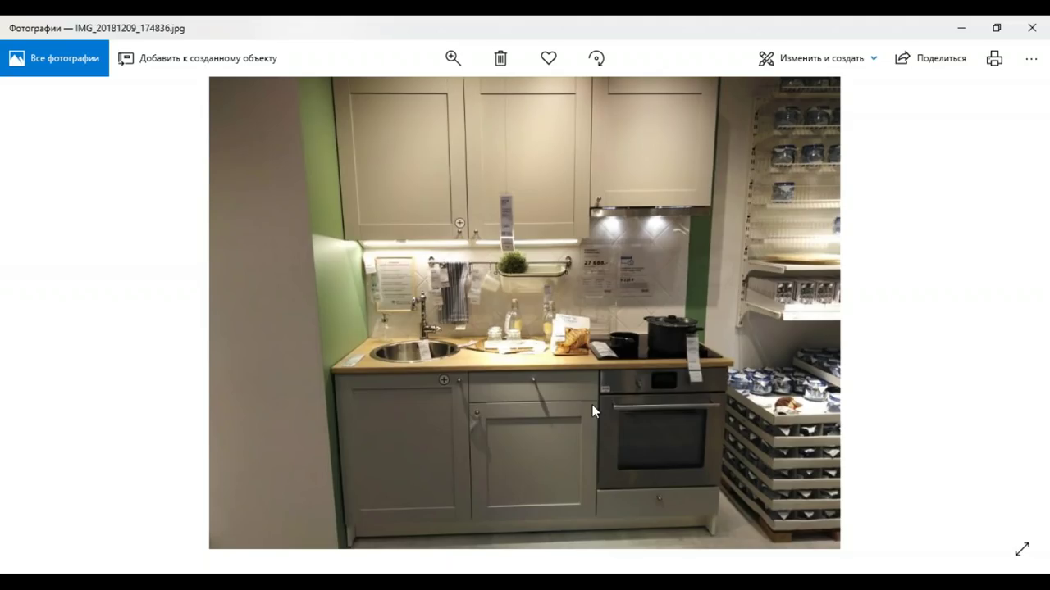
Step: Leave the reference photo and return to a frontal view of the SketchUp kitchen model
key(alt+Tab)
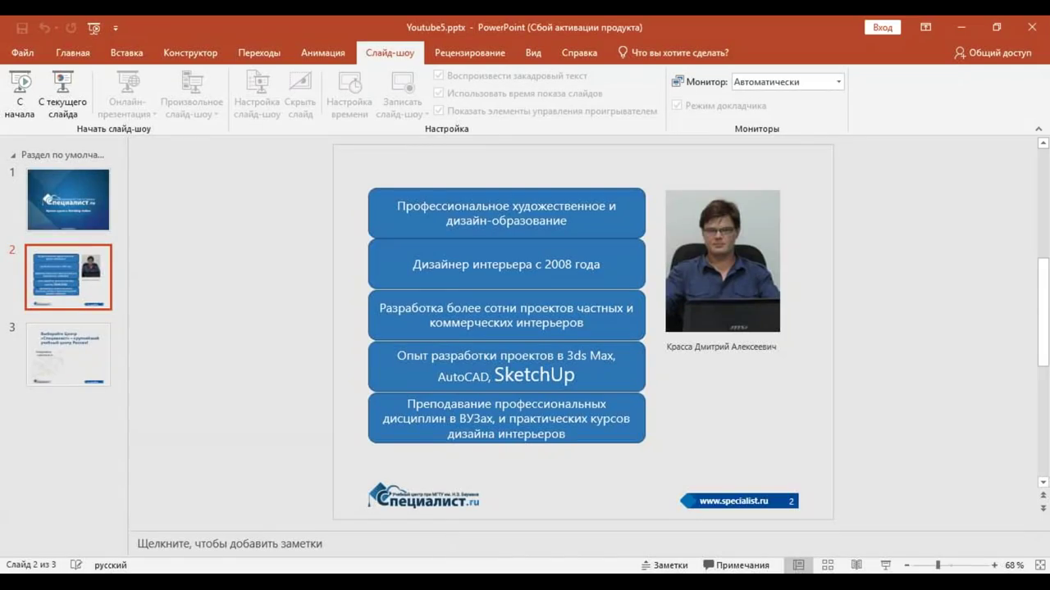
key(alt+Tab)
scroll(431, 305, up, 3)
scroll(485, 315, up, 3)
mouse_move(485, 315)
middle_down()
mouse_move(333, 320)
mouse_move(457, 265)
mouse_move(497, 299)
middle_up()
scroll(498, 294, up, 3)
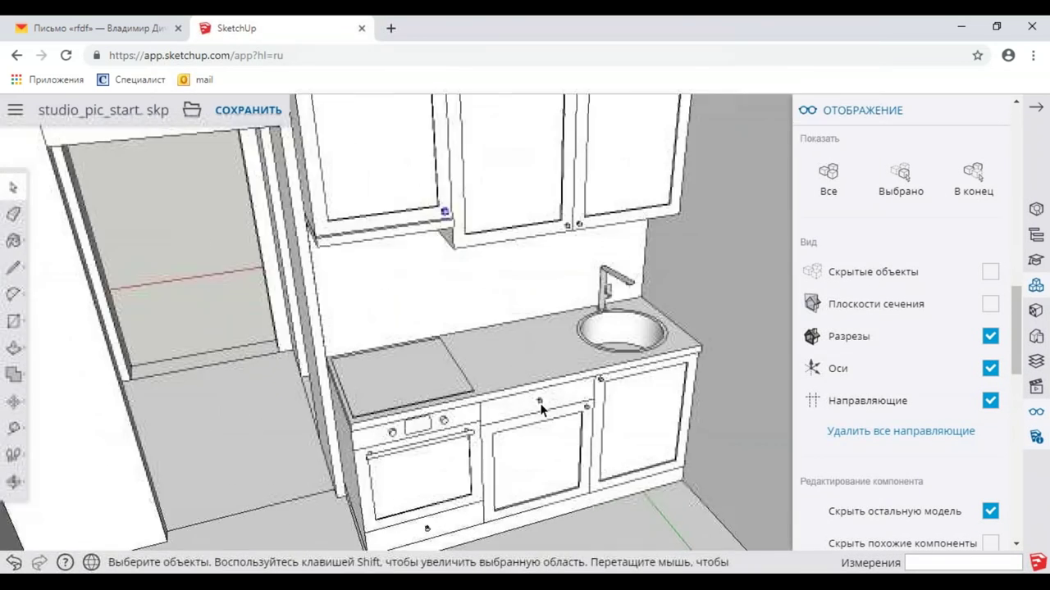
scroll(525, 361, up, 2)
scroll(543, 403, up, 2)
scroll(451, 290, up, 2)
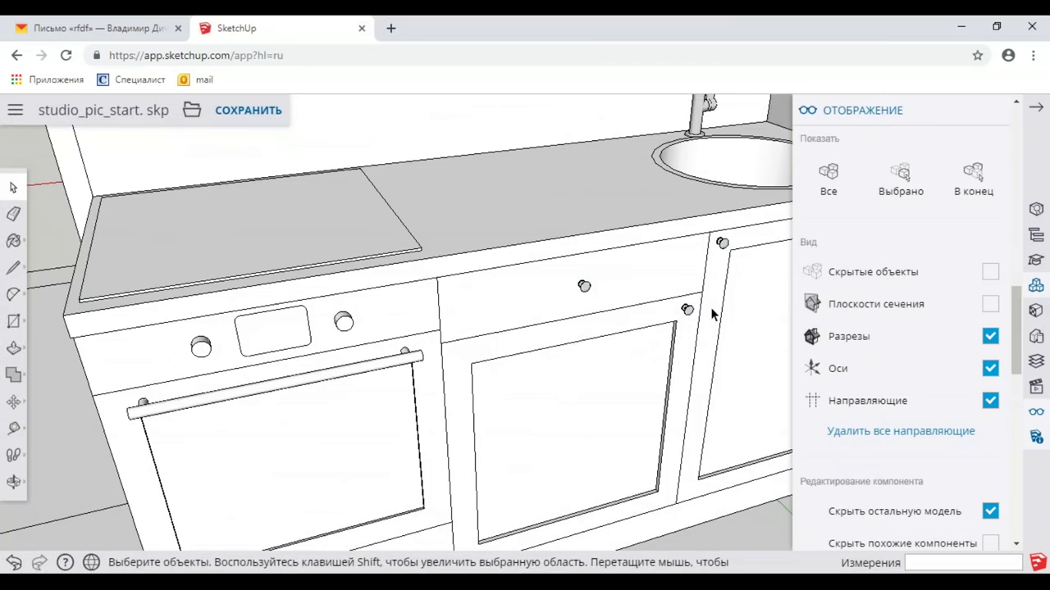
scroll(479, 334, down, 2)
scroll(471, 335, down, 2)
scroll(472, 335, down, 2)
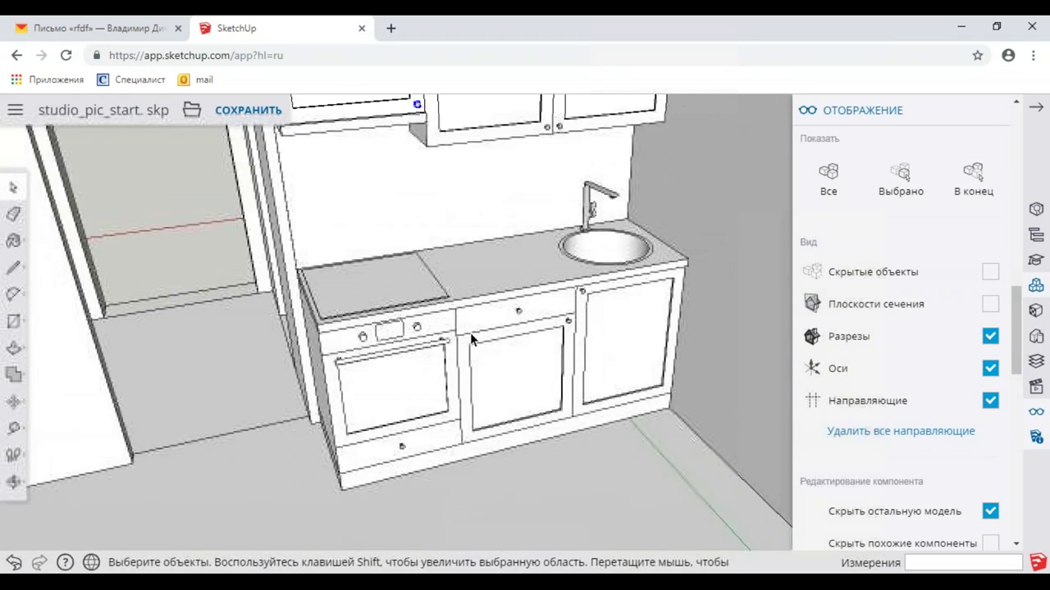
scroll(472, 336, down, 1)
mouse_move(471, 333)
shift+middle_down()
mouse_move(503, 398)
mouse_move(518, 404)
shift+middle_up()
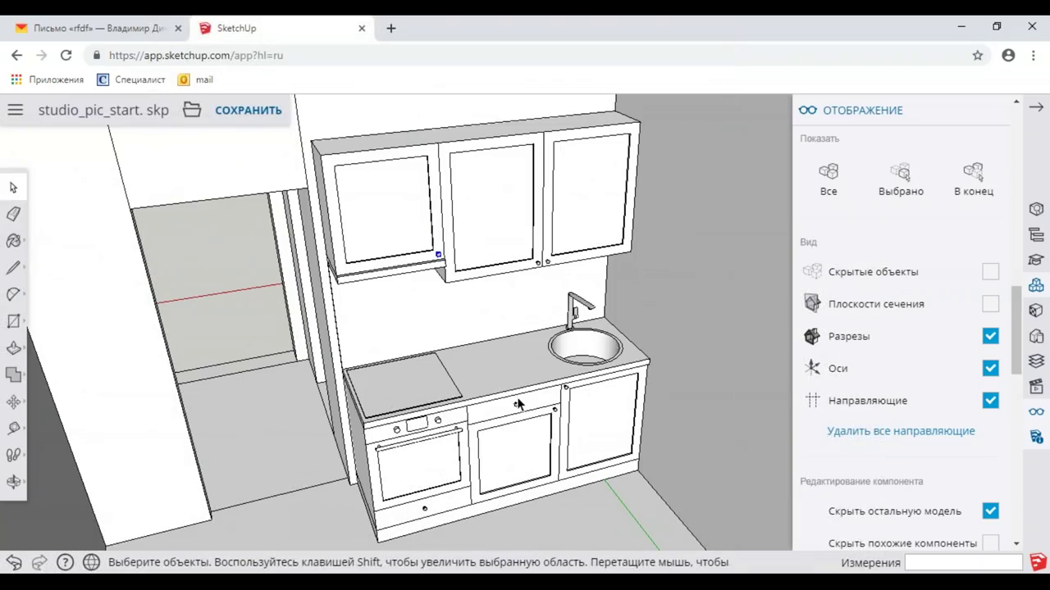
scroll(503, 341, down, 1)
middle_drag(503, 341, 450, 367)
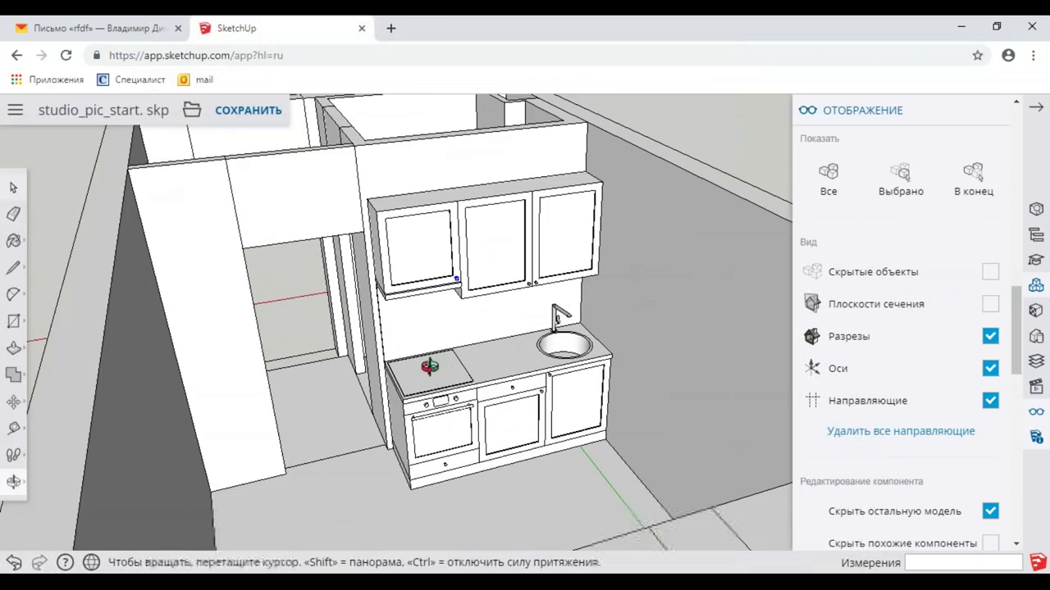
middle_drag(512, 340, 460, 353)
scroll(492, 345, down, 1)
scroll(507, 328, up, 2)
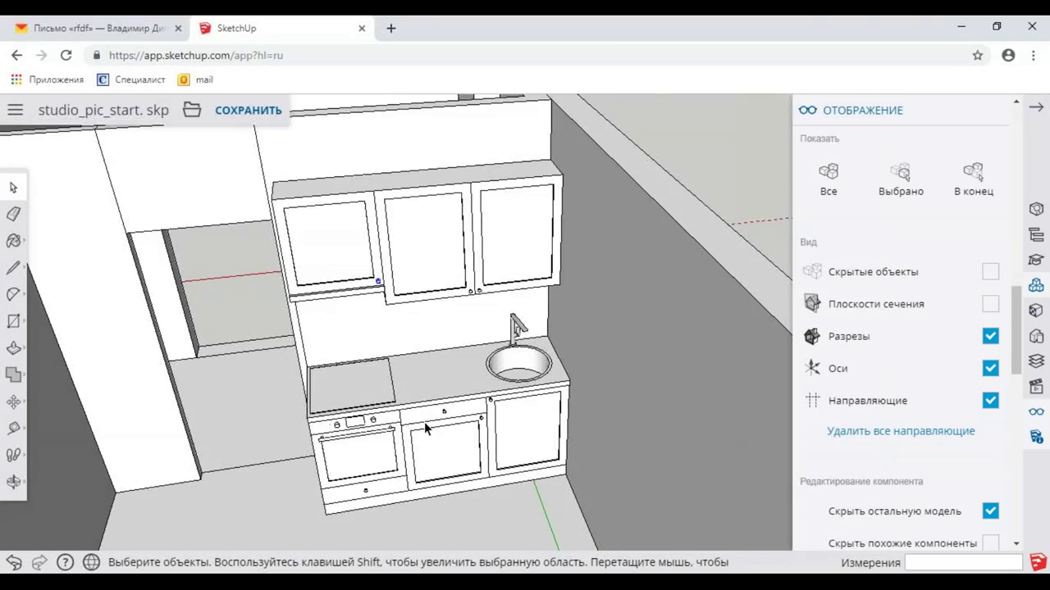
Step: Zoom in on the kitchen model back in SketchUp
scroll(424, 428, up, 2)
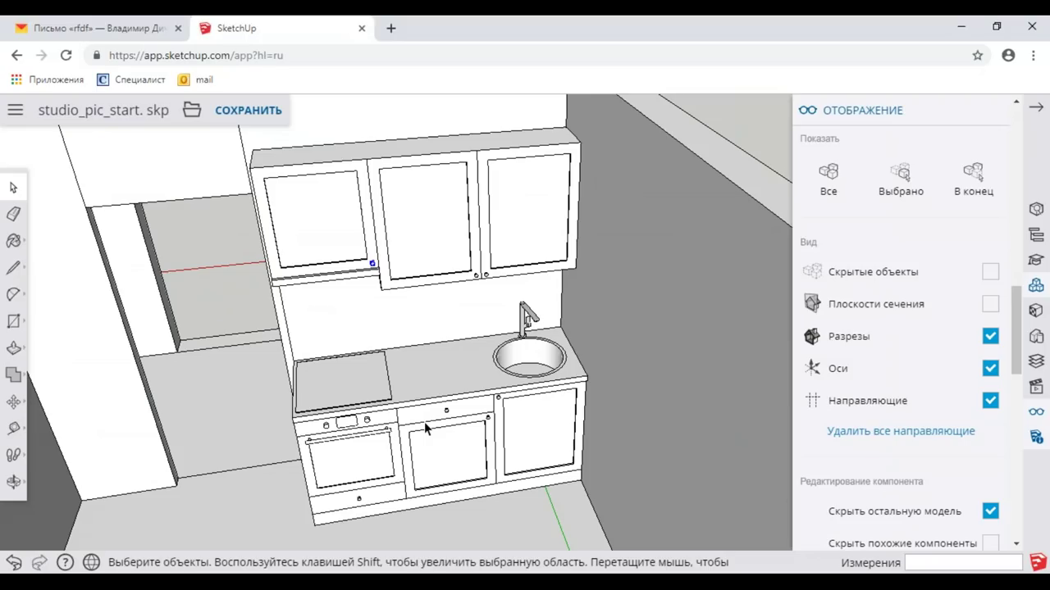
Step: Bring up the Materials panel in the right-hand tray
scroll(425, 428, up, 1)
scroll(424, 428, down, 1)
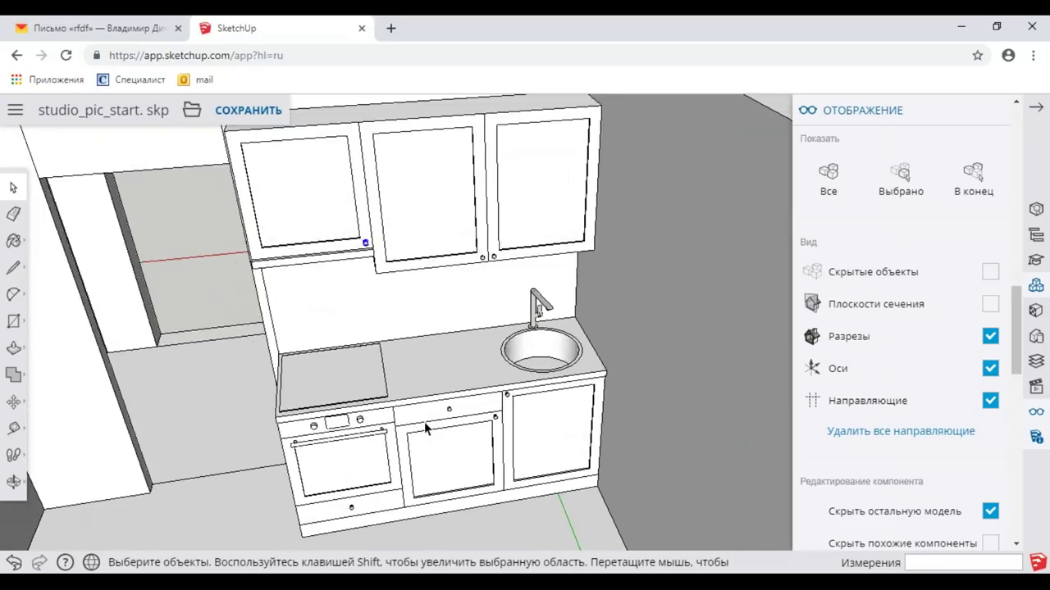
scroll(424, 428, down, 1)
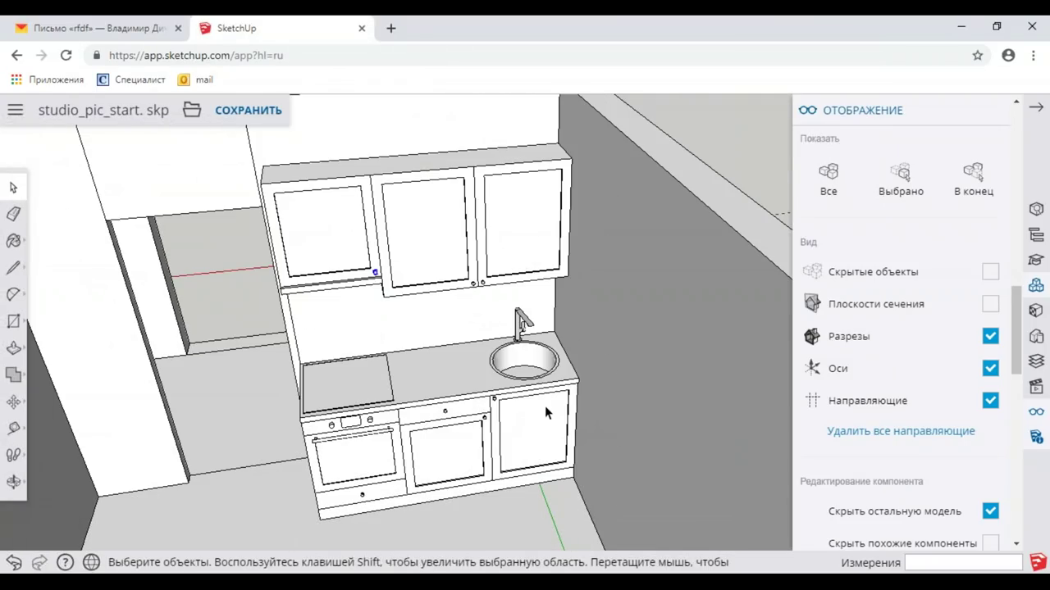
scroll(544, 405, up, 1)
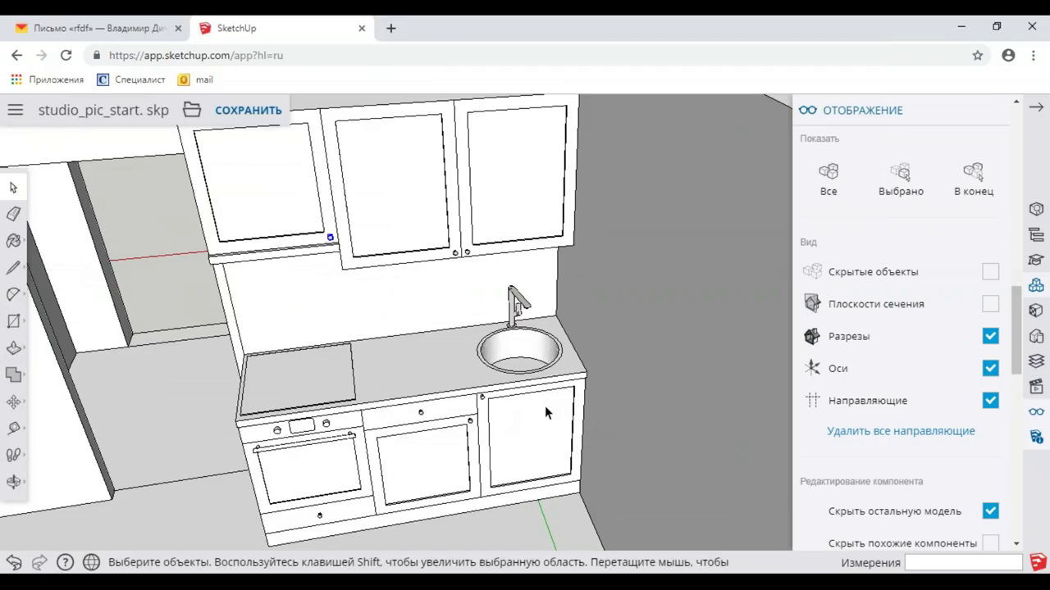
click(1036, 311)
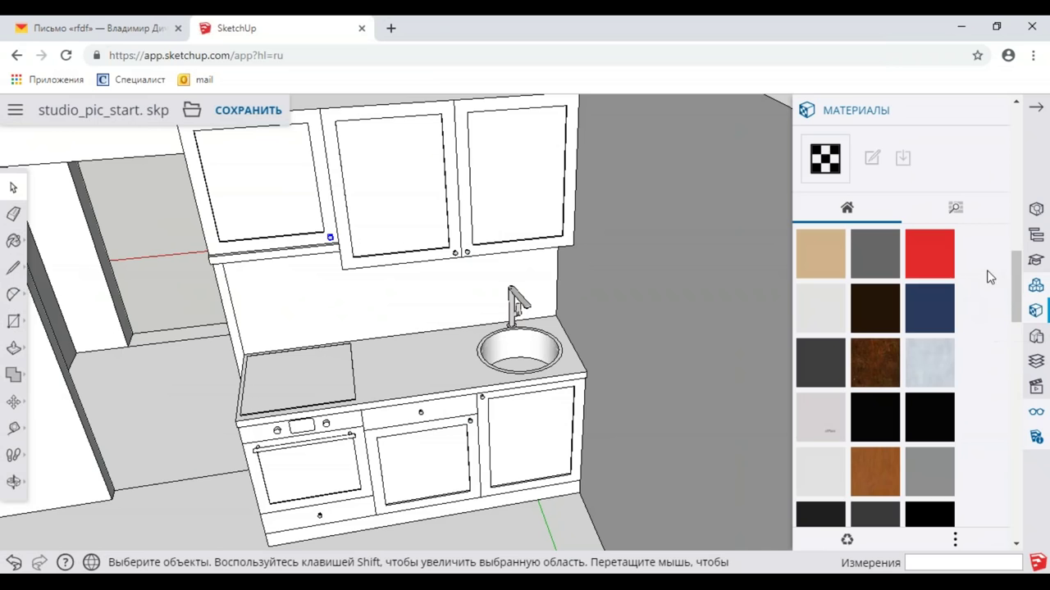
drag(1016, 291, 1017, 349)
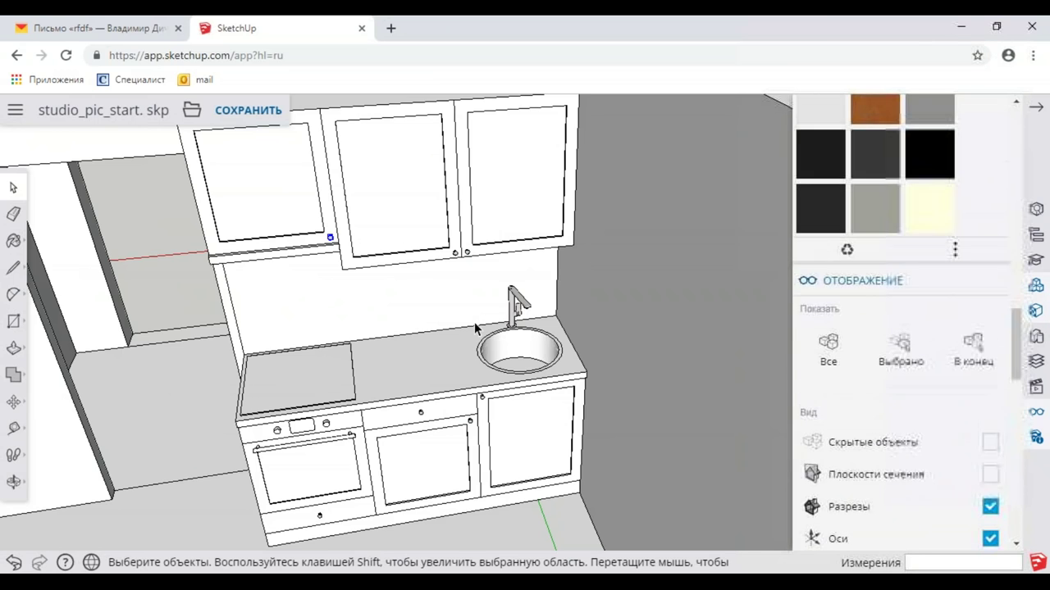
scroll(498, 311, down, 2)
Step: Orbit and pan so the coloured reference kitchen and the room are both in view
middle_drag(498, 311, 695, 281)
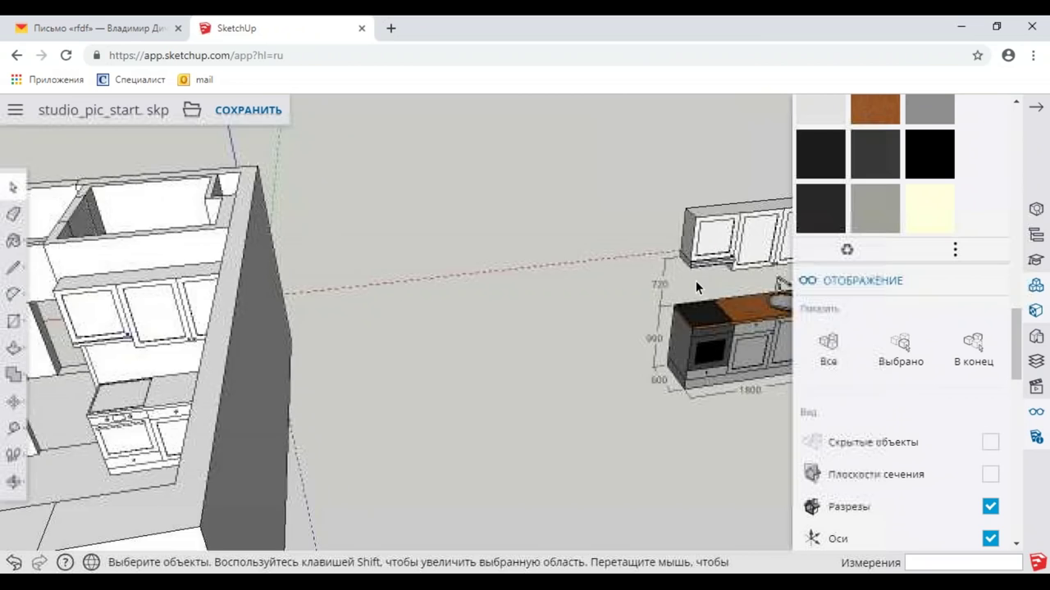
middle_drag(747, 333, 590, 344)
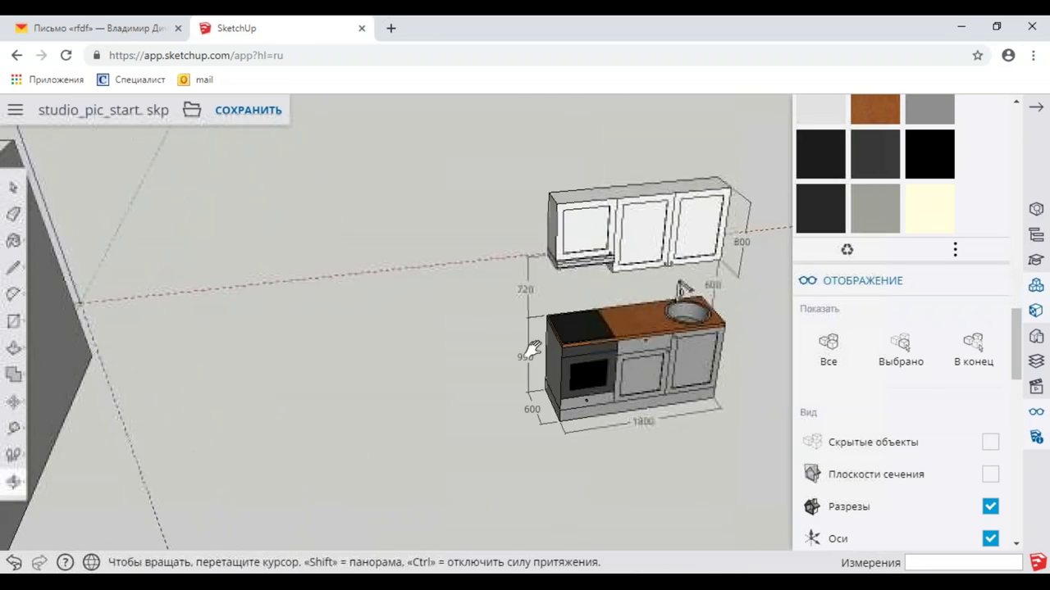
scroll(592, 289, down, 3)
mouse_move(427, 364)
shift+middle_down()
mouse_move(683, 345)
mouse_move(677, 360)
mouse_move(918, 251)
shift+middle_up()
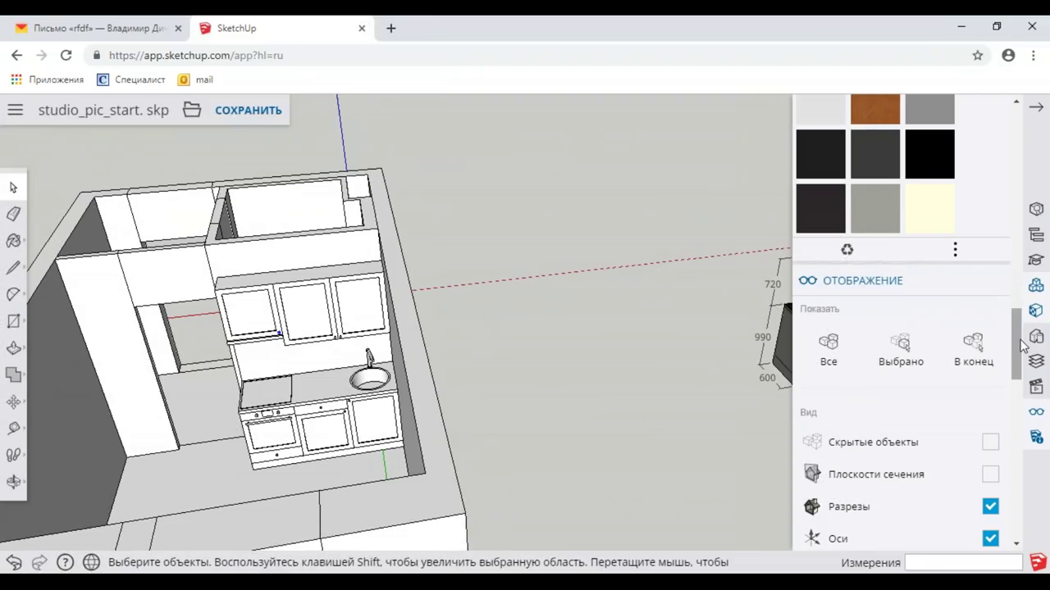
scroll(484, 340, down, 2)
middle_drag(484, 340, 758, 339)
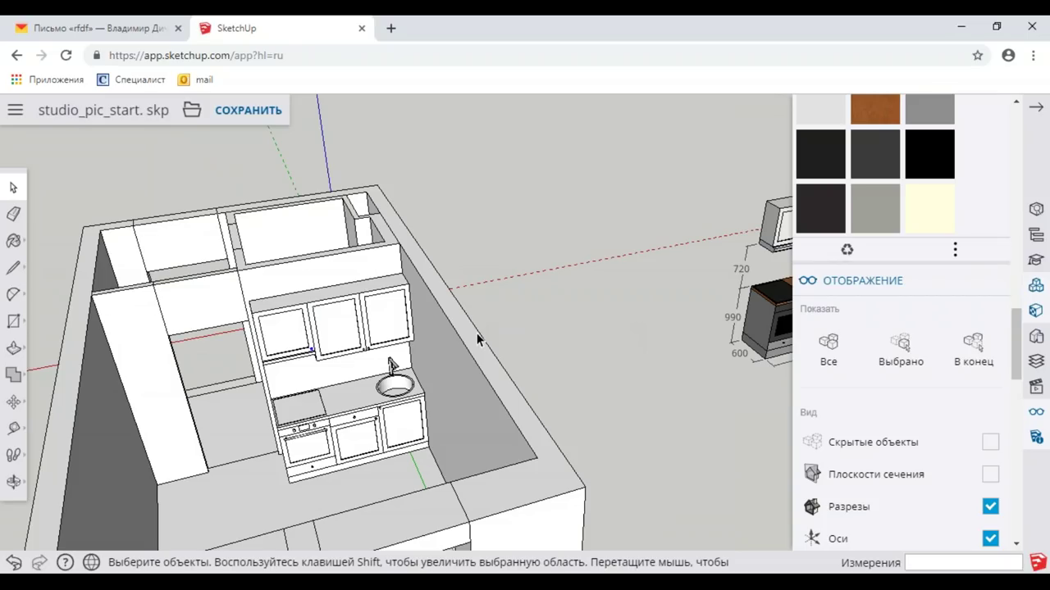
scroll(476, 333, up, 2)
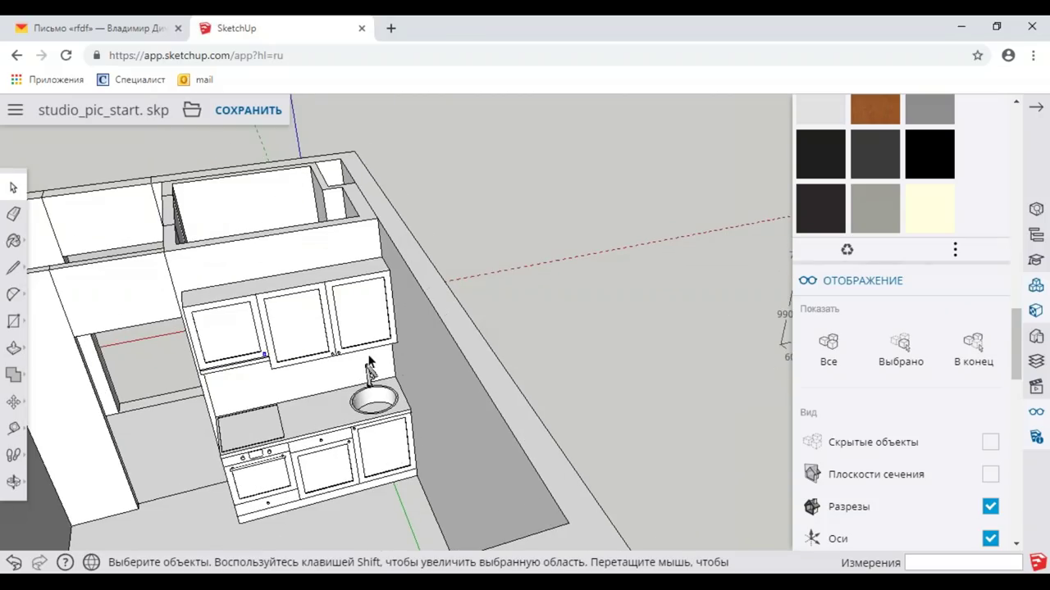
scroll(476, 333, up, 2)
scroll(394, 349, down, 1)
scroll(485, 319, down, 2)
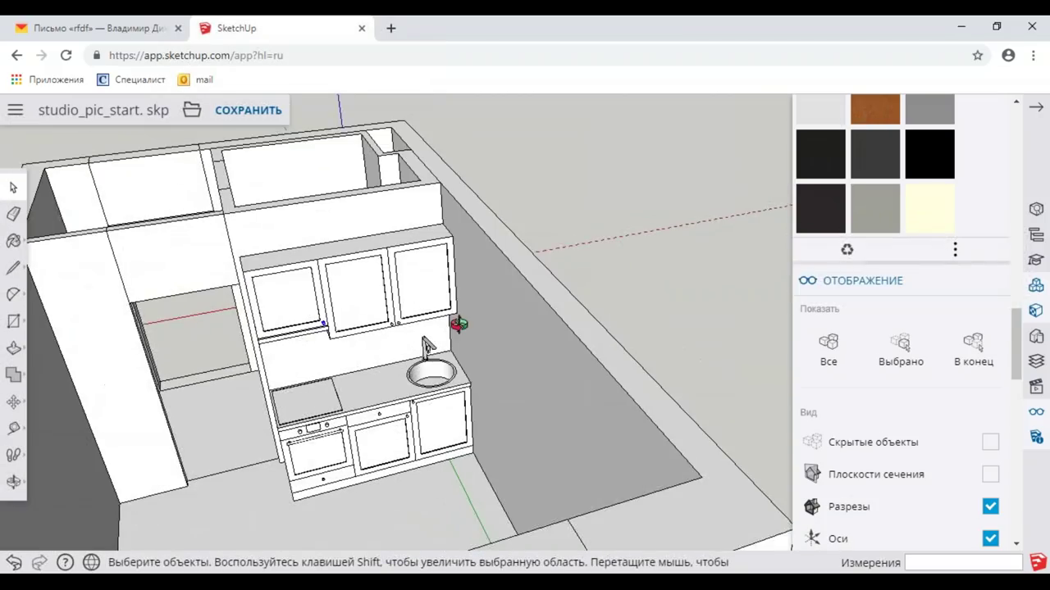
scroll(462, 331, up, 2)
middle_drag(464, 332, 713, 303)
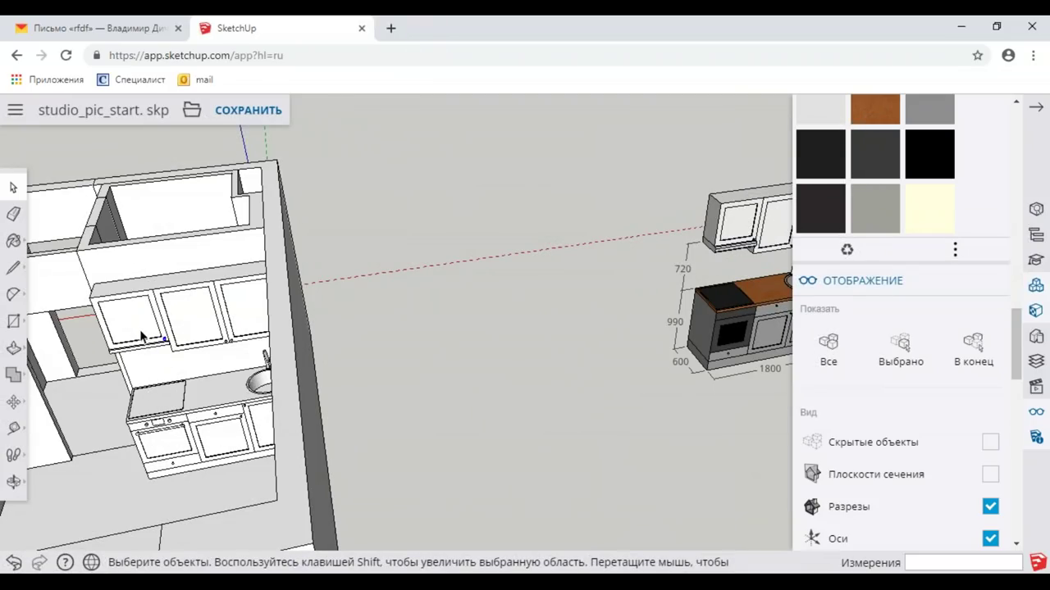
scroll(188, 347, down, 1)
scroll(211, 352, down, 1)
middle_drag(193, 364, 218, 326)
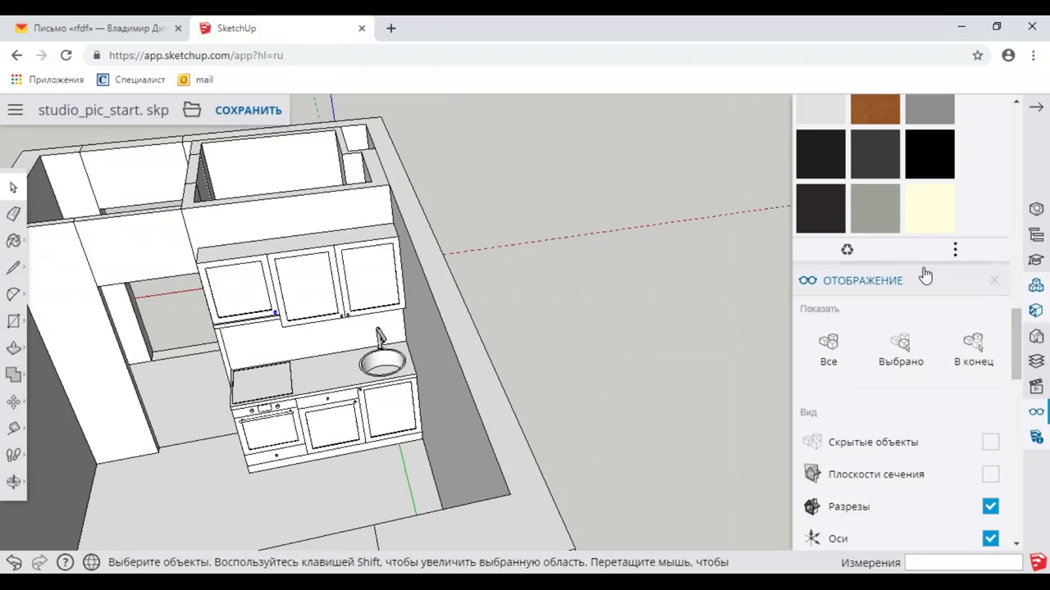
drag(1021, 331, 1023, 256)
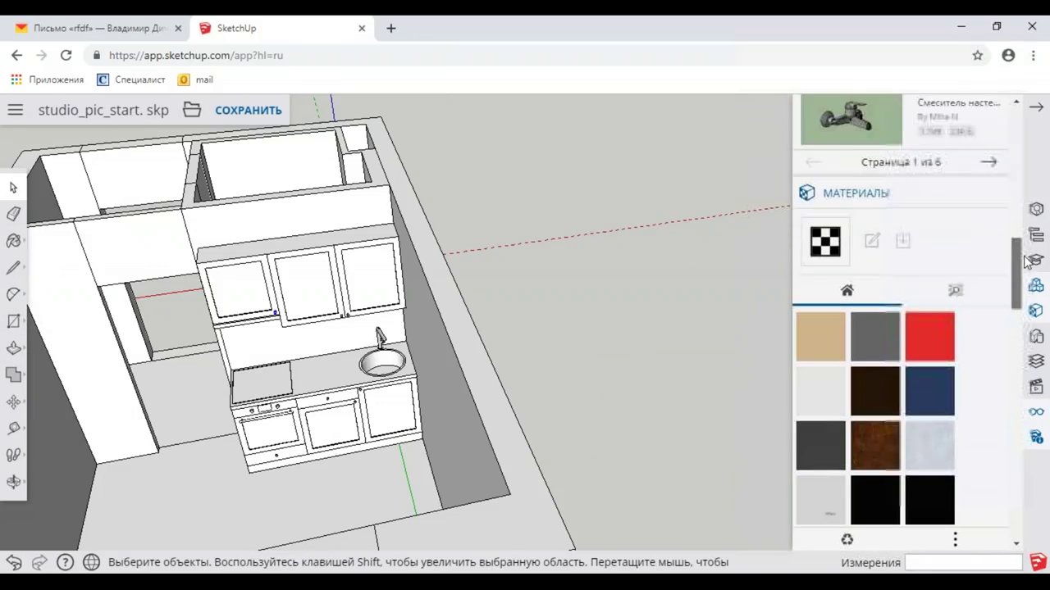
Step: Sample the grey Цвет M04 material from the reference kitchen's cabinet
click(14, 242)
click(51, 259)
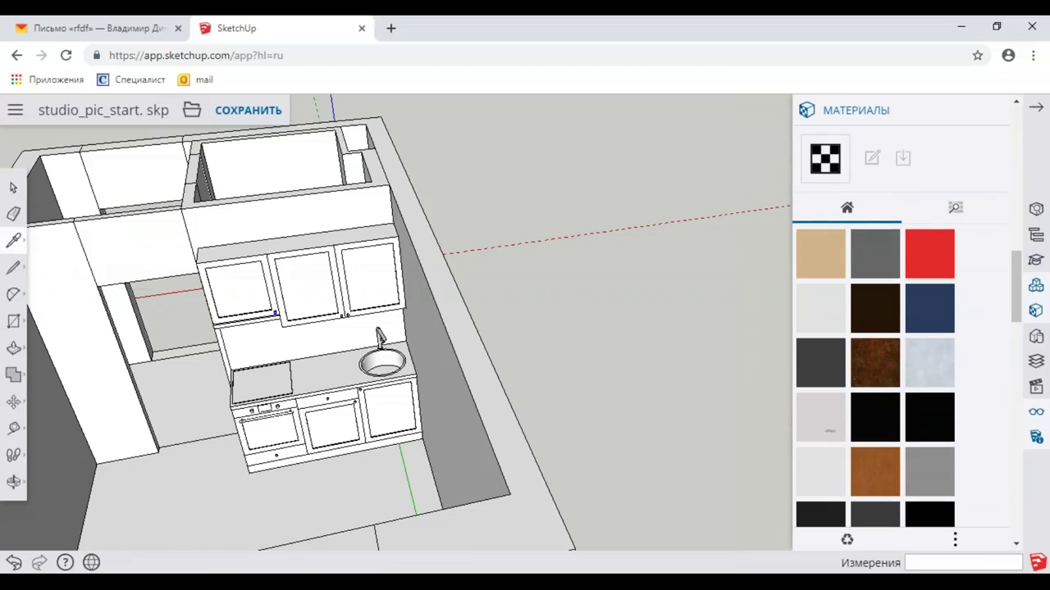
scroll(374, 274, down, 3)
middle_drag(374, 274, 527, 281)
scroll(528, 281, up, 3)
scroll(586, 298, up, 3)
scroll(698, 263, up, 2)
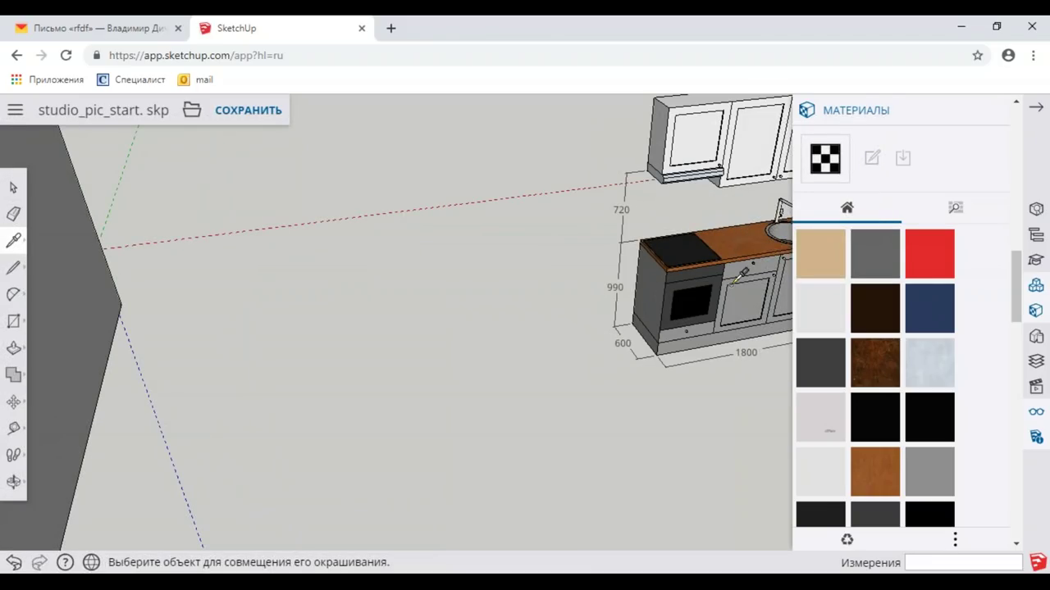
click(660, 294)
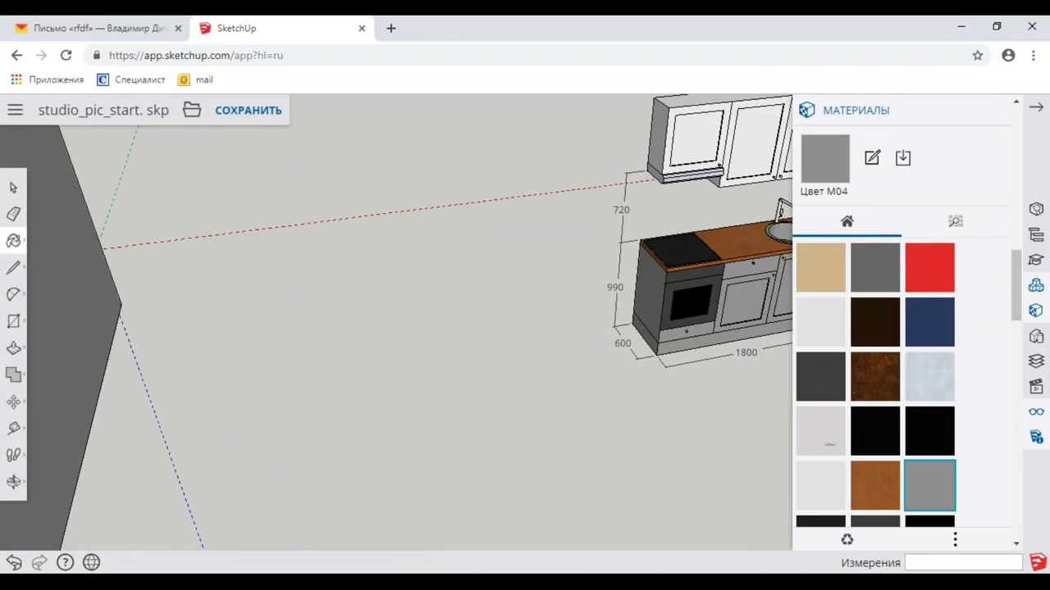
Step: Open the room's base cabinet group for editing
scroll(582, 237, down, 3)
scroll(538, 251, down, 3)
mouse_move(539, 251)
middle_down()
mouse_move(469, 270)
mouse_move(601, 259)
middle_up()
scroll(574, 283, up, 3)
scroll(551, 307, up, 3)
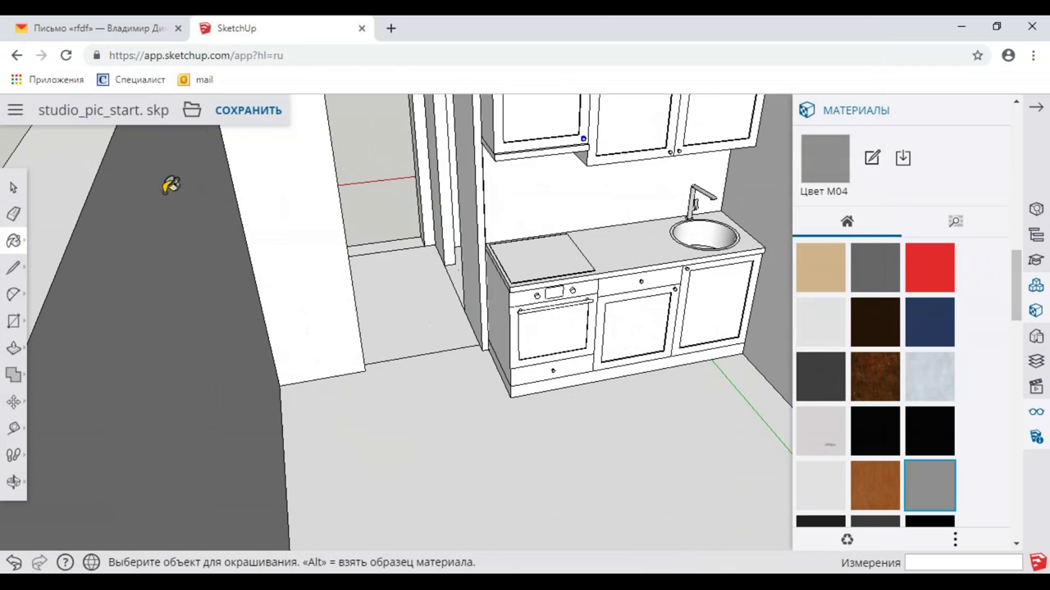
click(13, 188)
scroll(557, 305, down, 2)
double_click(574, 316)
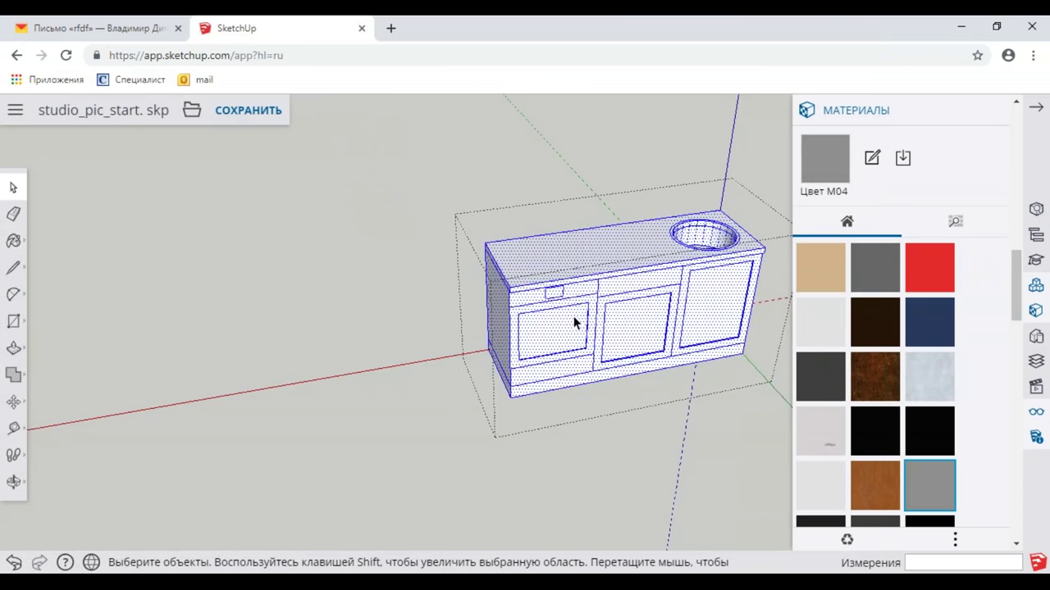
scroll(573, 315, up, 3)
shift+middle_drag(579, 320, 569, 315)
scroll(570, 314, down, 3)
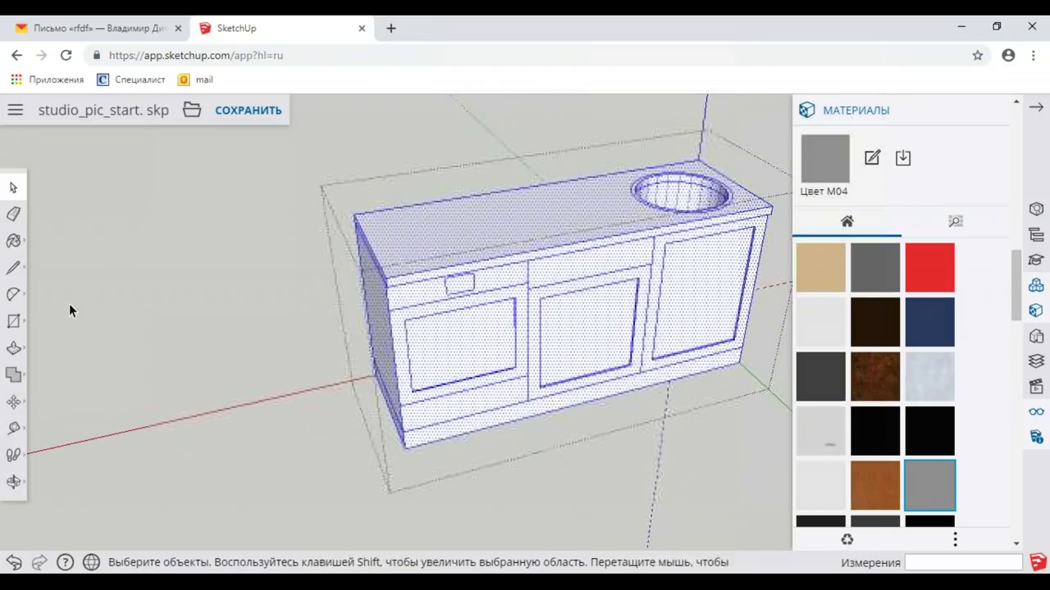
Step: Paint the base cabinet with Цвет M04 and exit the group
click(13, 242)
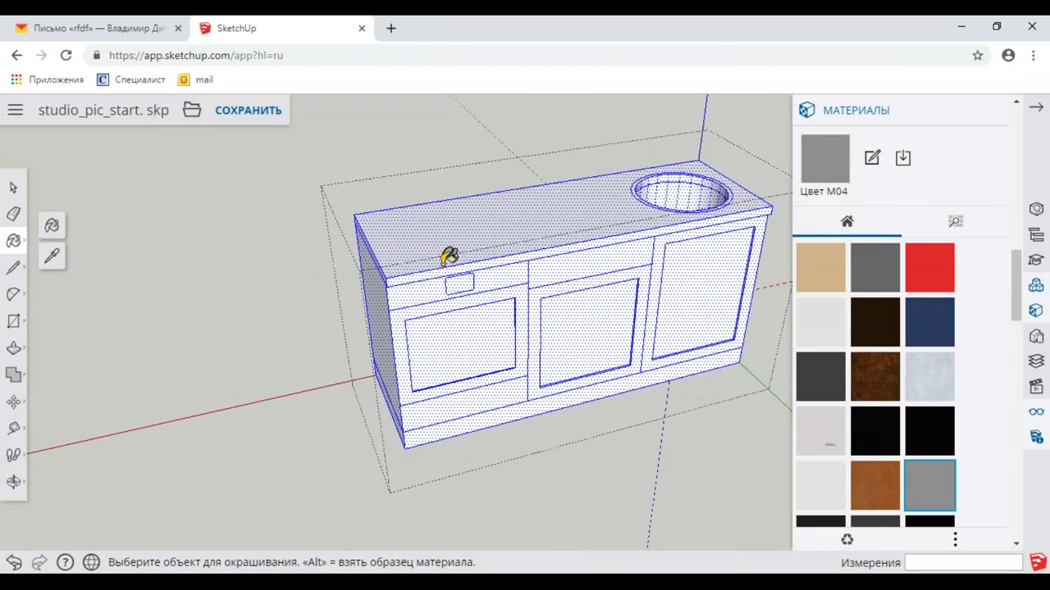
click(447, 245)
scroll(460, 255, down, 2)
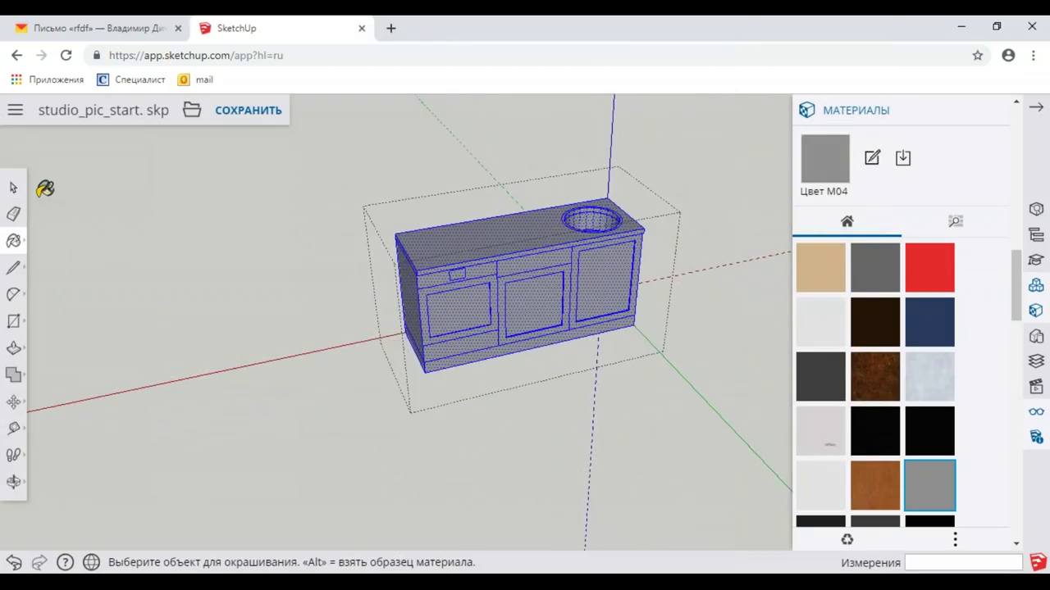
click(13, 187)
click(187, 241)
Step: Orbit to a top-down view of the room and switch back to material sampling
scroll(443, 293, up, 3)
middle_drag(441, 292, 352, 342)
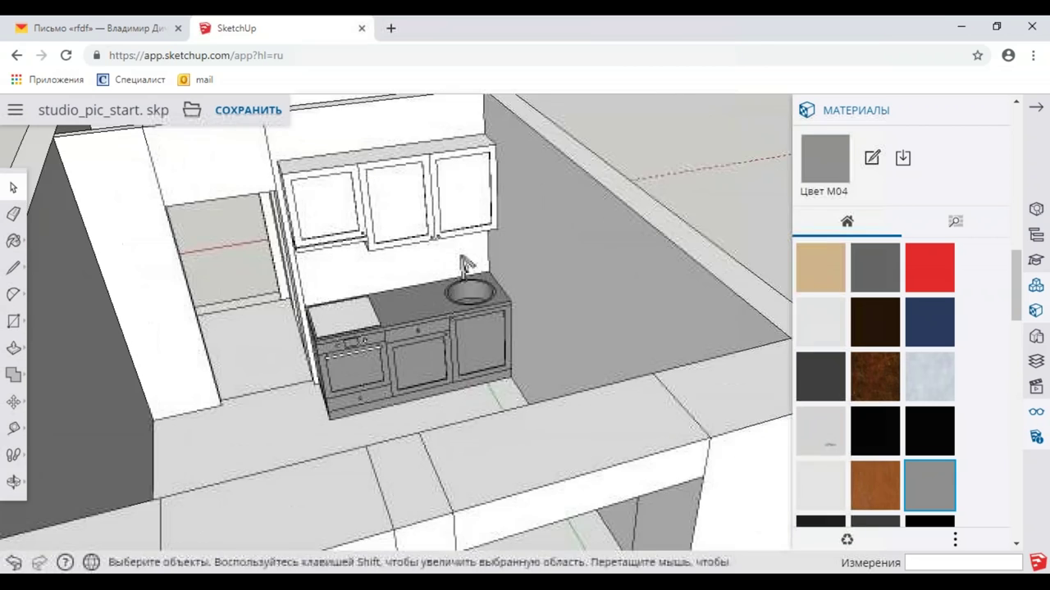
scroll(336, 353, up, 3)
scroll(292, 307, down, 1)
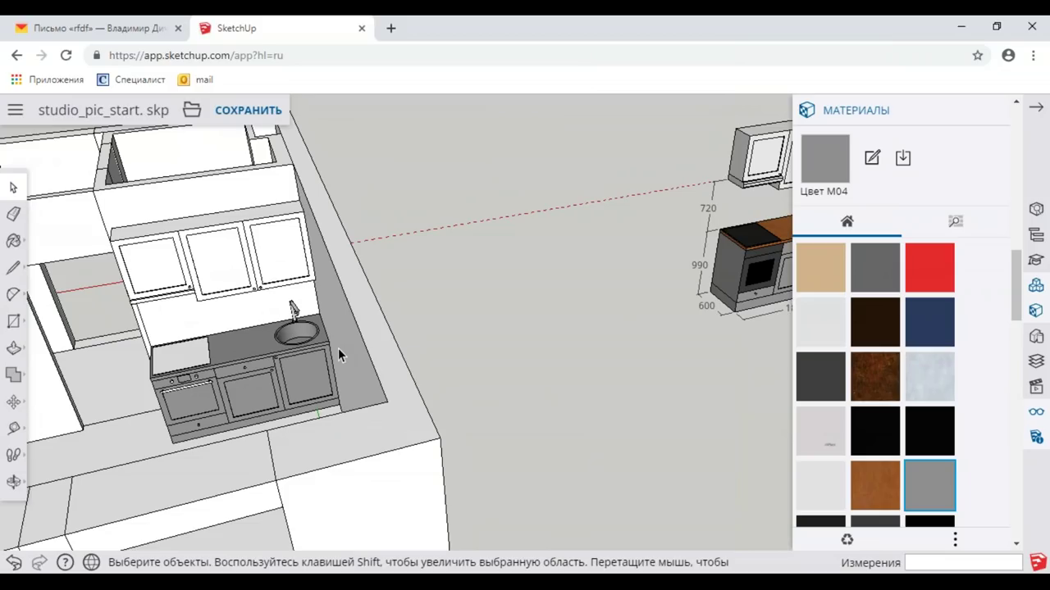
scroll(277, 359, up, 1)
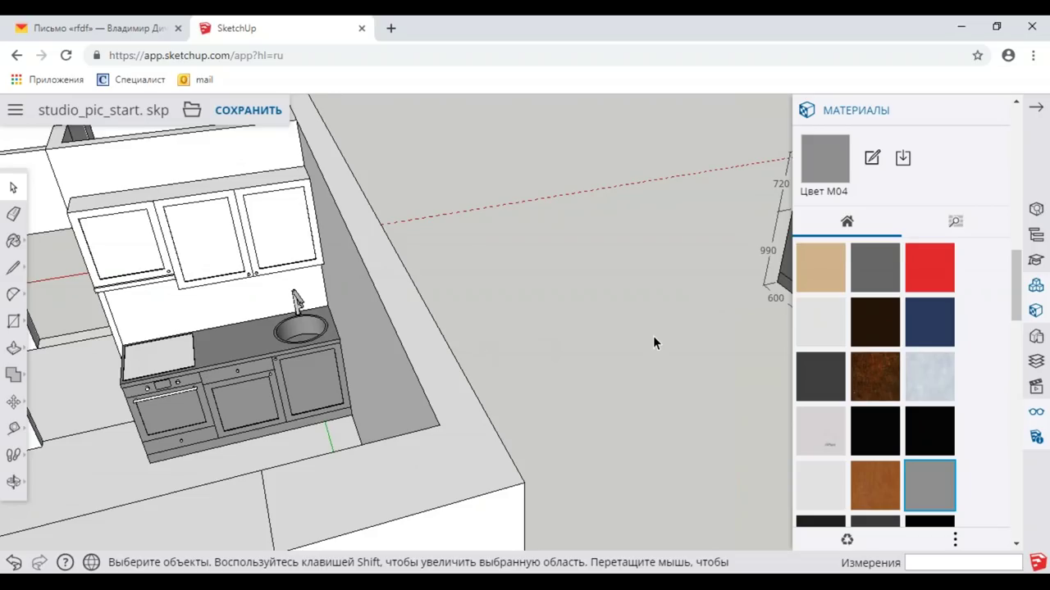
scroll(653, 343, down, 1)
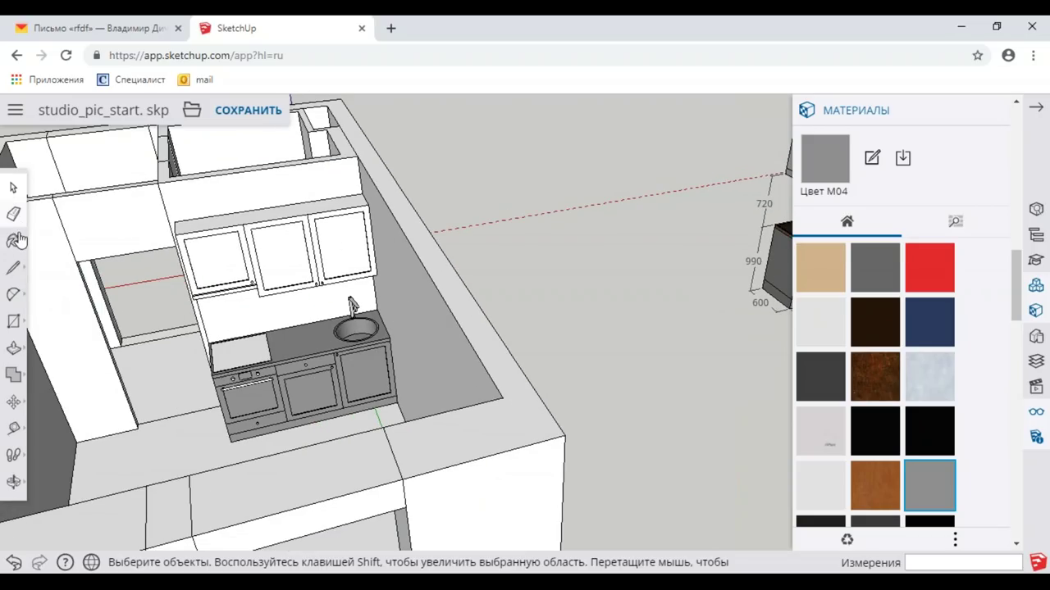
click(18, 239)
click(49, 257)
scroll(199, 264, down, 2)
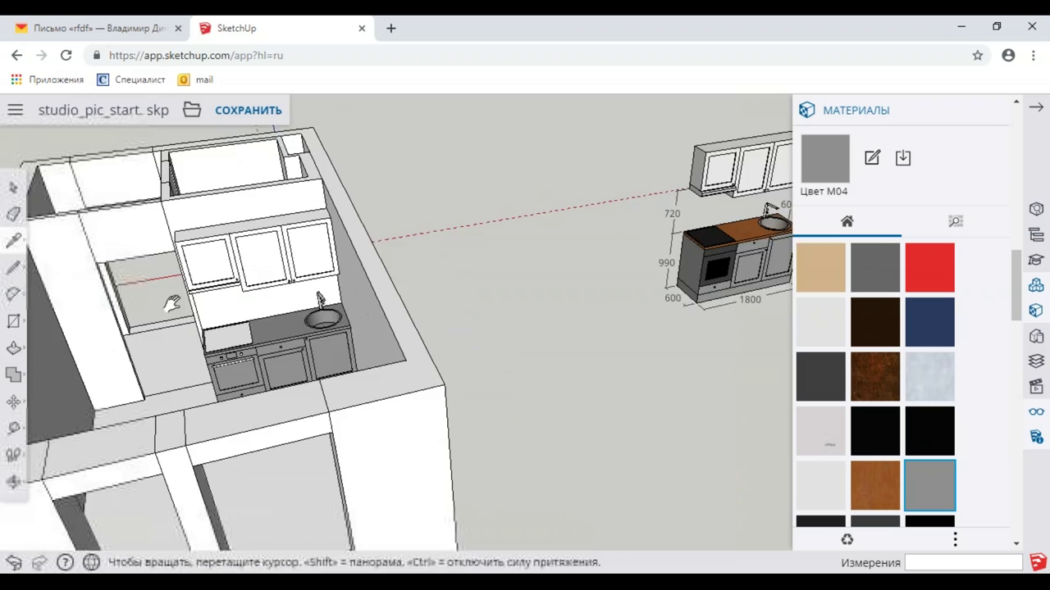
scroll(499, 282, up, 2)
scroll(624, 229, up, 1)
scroll(711, 182, up, 1)
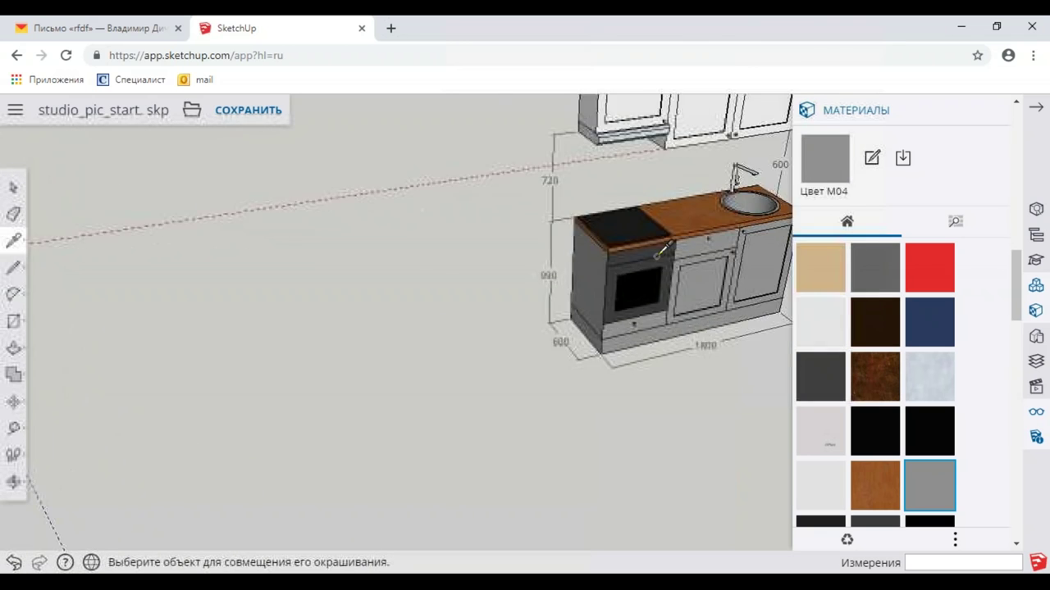
Step: Sample the fresh cherry wood (Древесина вишни, свежая) from the reference kitchen's countertop
click(712, 182)
scroll(706, 193, down, 2)
scroll(445, 251, down, 2)
middle_drag(445, 251, 476, 304)
scroll(476, 304, up, 2)
scroll(480, 301, up, 2)
scroll(481, 328, up, 2)
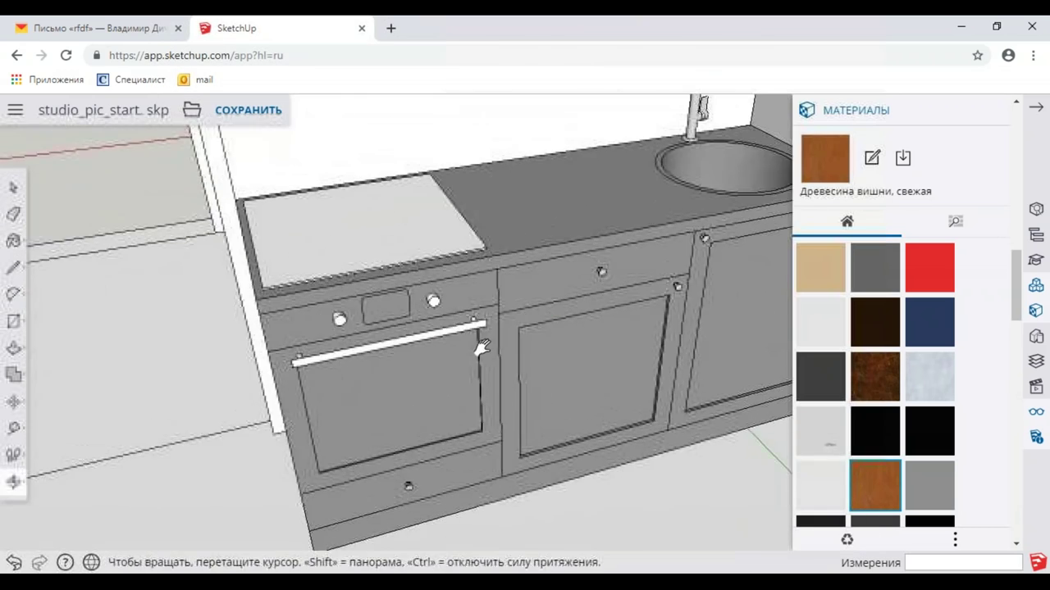
scroll(482, 347, down, 1)
key(b)
key(space)
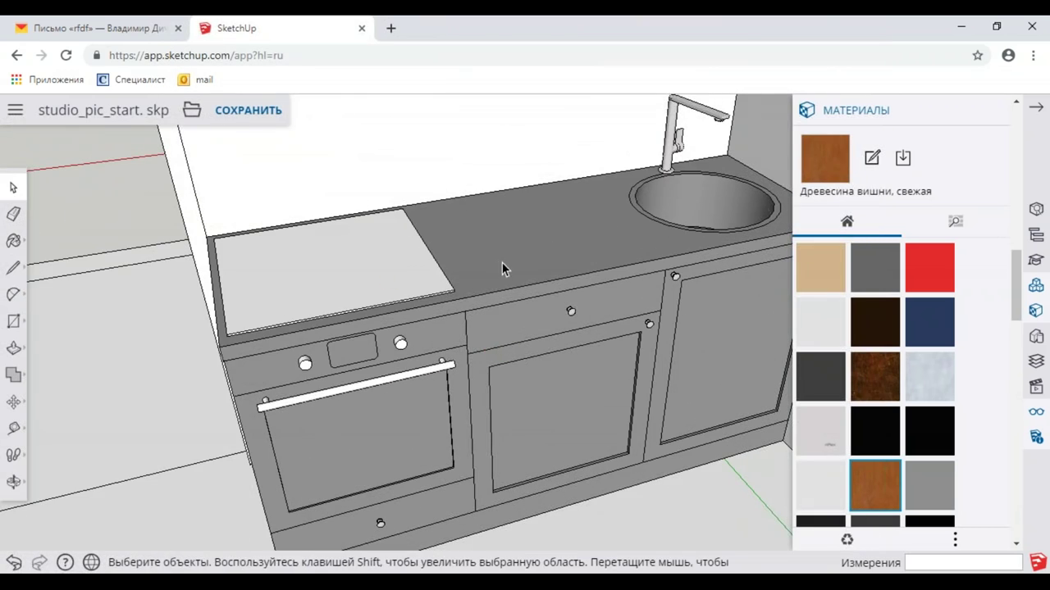
Step: Inside the countertop group, paint its top, front edge, and left and right ends cherry wood
double_click(501, 262)
click(494, 252)
click(13, 241)
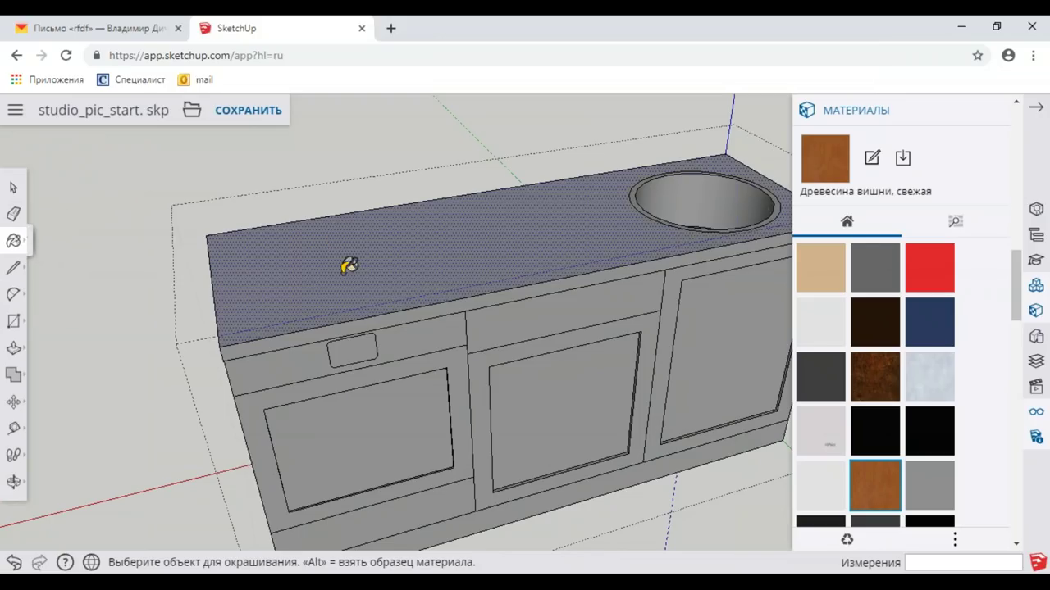
click(374, 295)
click(375, 315)
mouse_move(356, 306)
middle_down()
mouse_move(401, 328)
mouse_move(490, 319)
mouse_move(109, 309)
mouse_move(537, 368)
mouse_move(513, 368)
middle_up()
click(382, 318)
click(553, 388)
Step: Paint the thin strip under the countertop edge cherry wood, then view the kitchen from above
middle_drag(553, 298, 557, 222)
scroll(567, 215, up, 2)
scroll(567, 215, up, 2)
scroll(558, 186, up, 2)
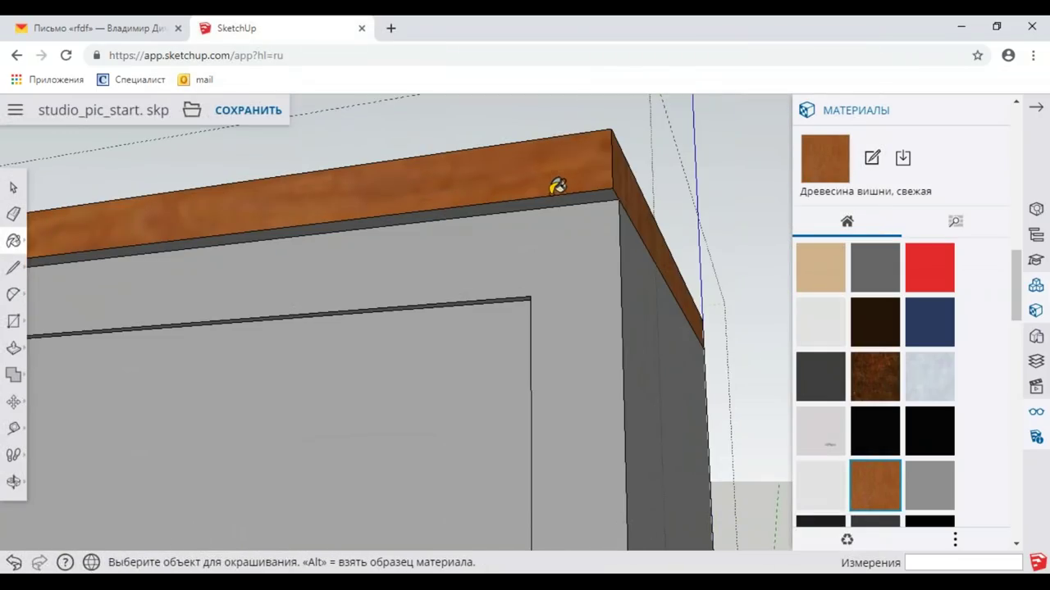
click(557, 194)
scroll(547, 335, down, 3)
scroll(534, 340, down, 2)
mouse_move(534, 339)
middle_down()
mouse_move(382, 347)
mouse_move(463, 279)
mouse_move(492, 300)
middle_up()
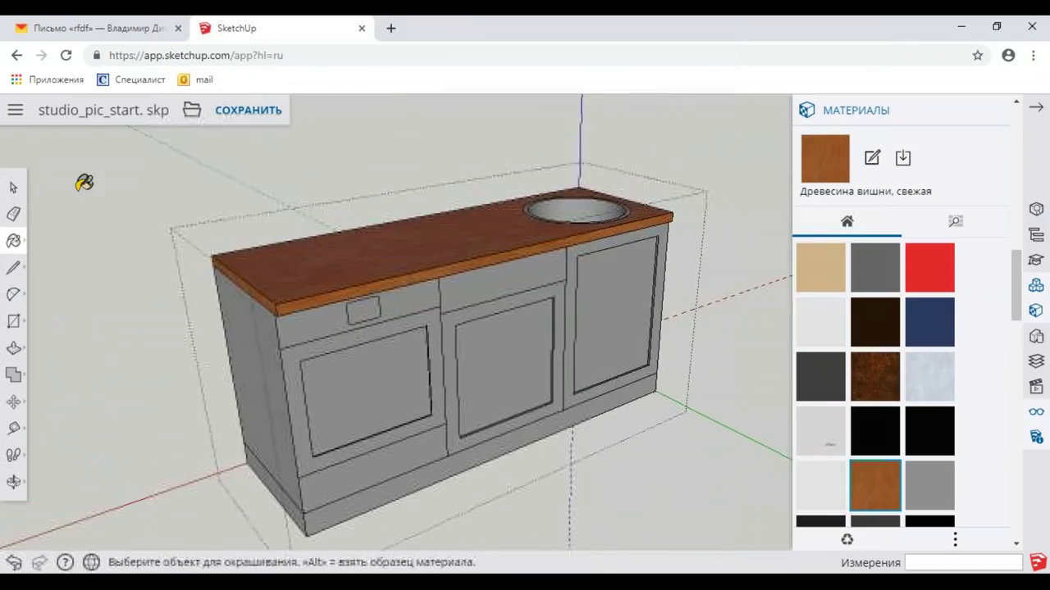
key(space)
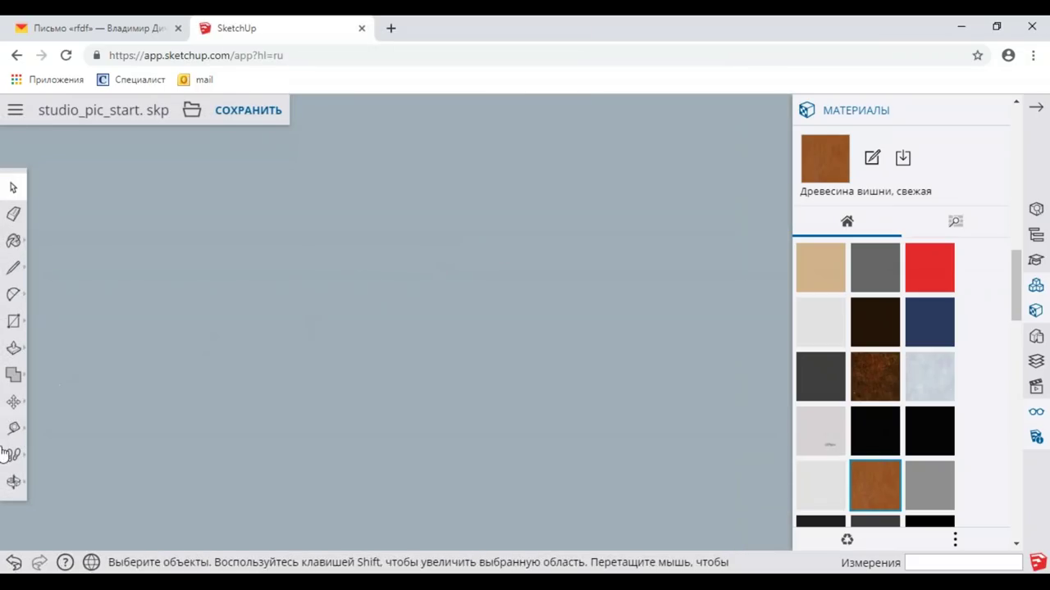
click(8, 483)
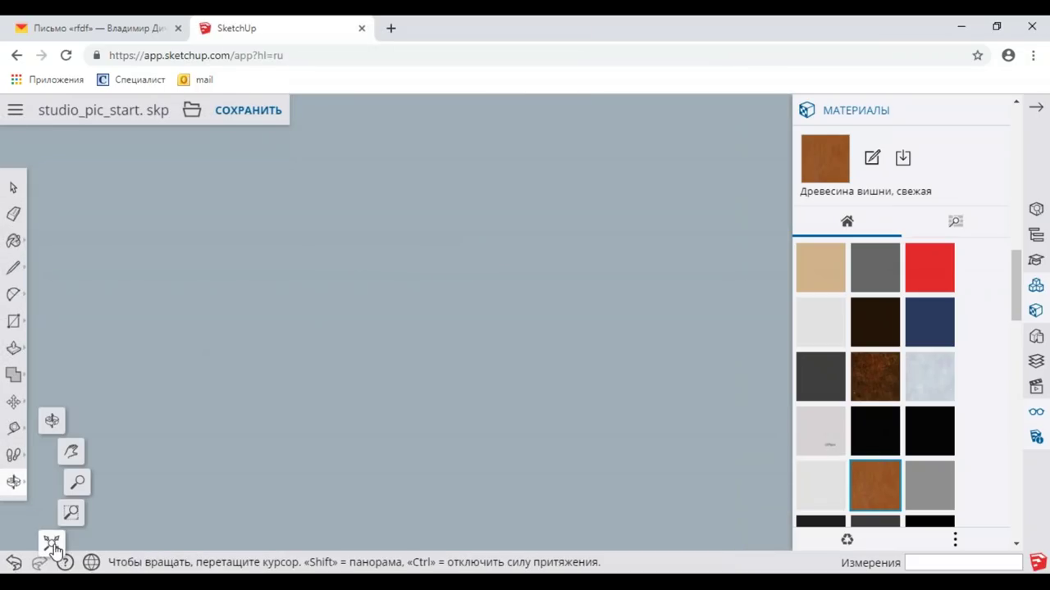
mouse_move(477, 305)
mouse_down()
mouse_move(464, 284)
mouse_move(525, 246)
mouse_move(544, 262)
mouse_move(404, 339)
mouse_move(520, 298)
mouse_move(504, 297)
mouse_up()
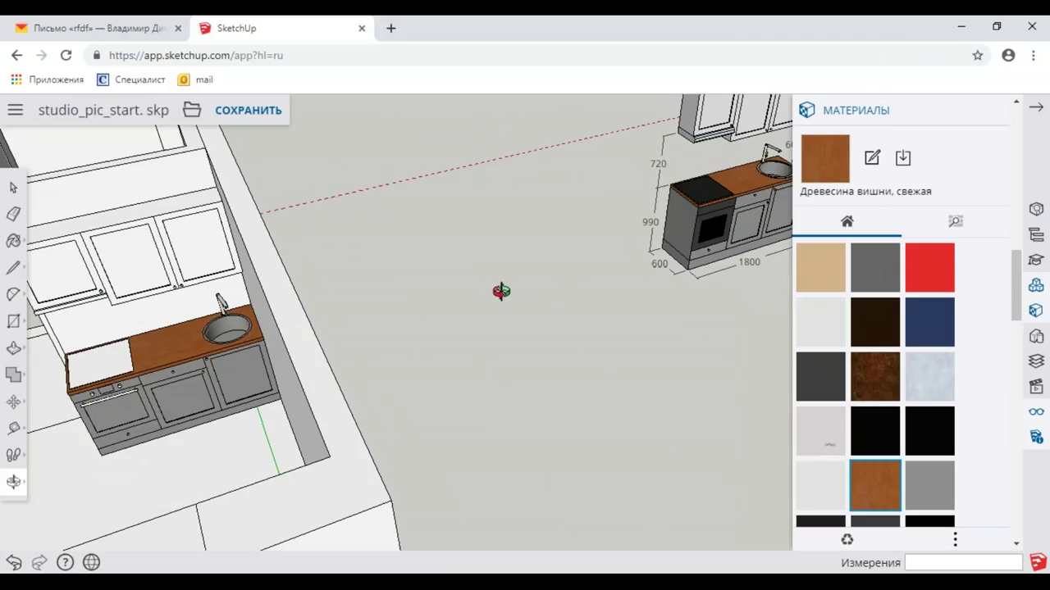
Step: Sample the dark oven panel material Цвет M07 from the reference kitchen's oven
click(13, 246)
click(47, 253)
scroll(707, 236, up, 3)
mouse_move(707, 236)
middle_down()
mouse_move(637, 276)
mouse_move(623, 430)
middle_up()
scroll(623, 431, up, 3)
scroll(624, 431, up, 2)
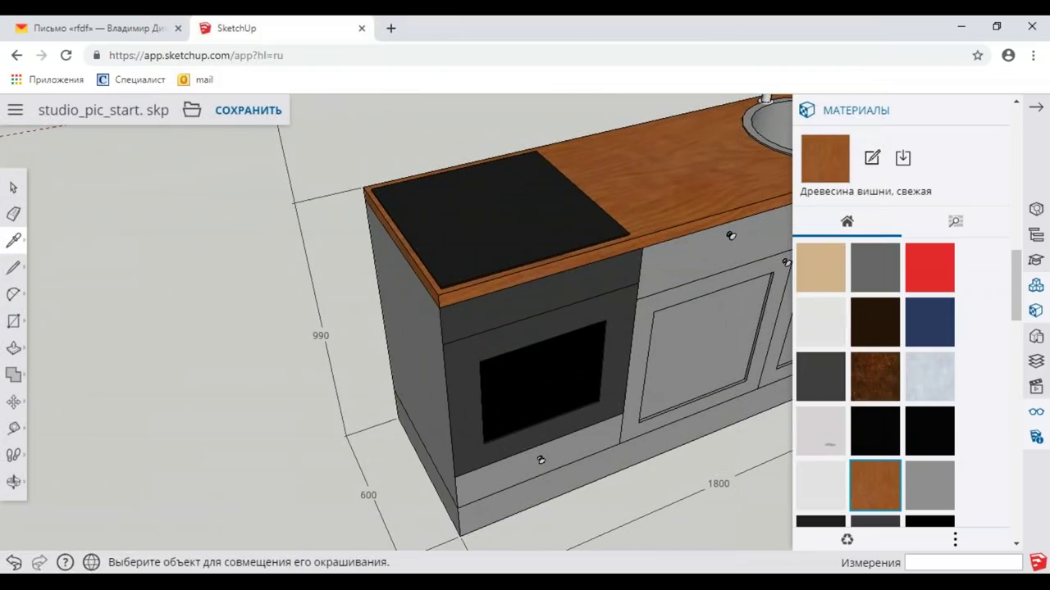
click(523, 306)
scroll(553, 305, down, 3)
scroll(561, 304, down, 3)
middle_drag(563, 304, 421, 398)
scroll(421, 398, up, 3)
scroll(304, 422, up, 2)
scroll(303, 423, up, 2)
scroll(303, 422, down, 2)
middle_drag(302, 422, 492, 311)
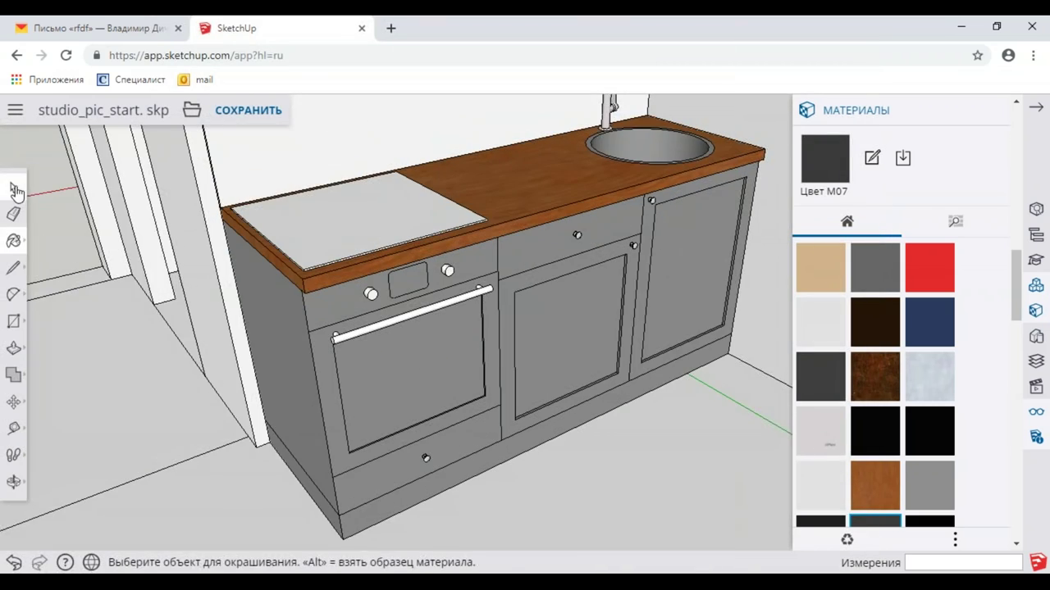
Step: Inside the cabinet, paint the oven front and the door's bottom and vertical bevels dark grey
click(14, 189)
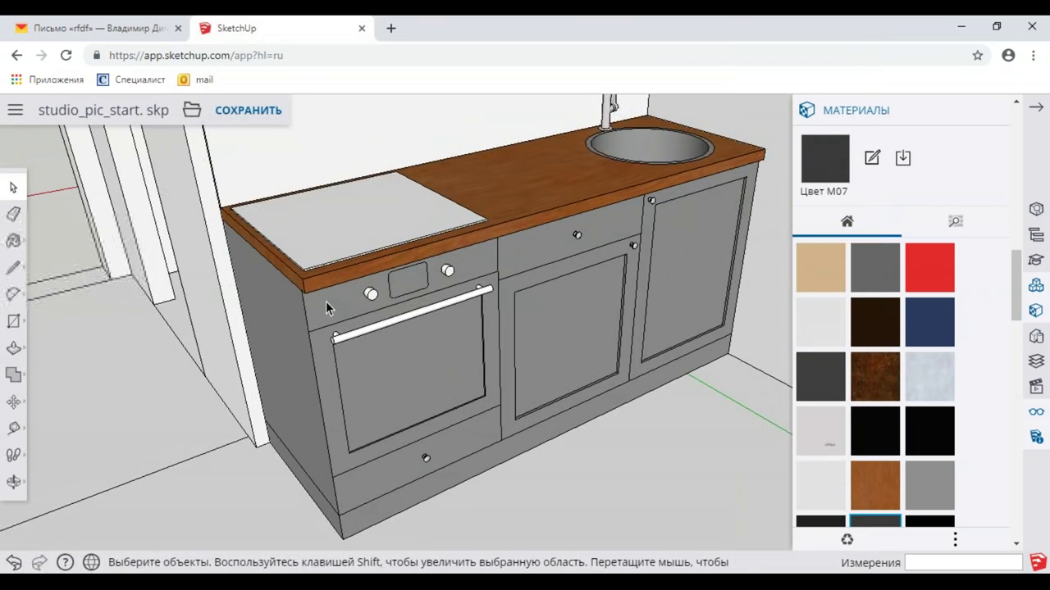
double_click(328, 310)
click(328, 314)
click(12, 244)
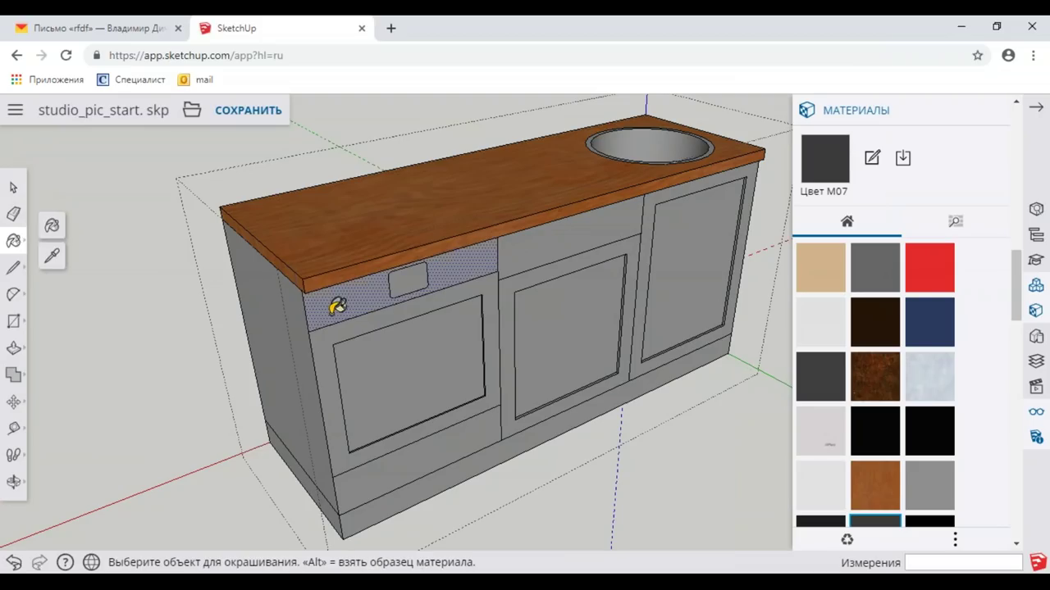
click(329, 328)
scroll(375, 369, up, 2)
scroll(375, 369, up, 2)
mouse_move(441, 380)
middle_down()
mouse_move(169, 364)
mouse_move(428, 357)
middle_up()
scroll(553, 410, up, 3)
scroll(577, 415, up, 2)
scroll(596, 443, up, 2)
click(607, 464)
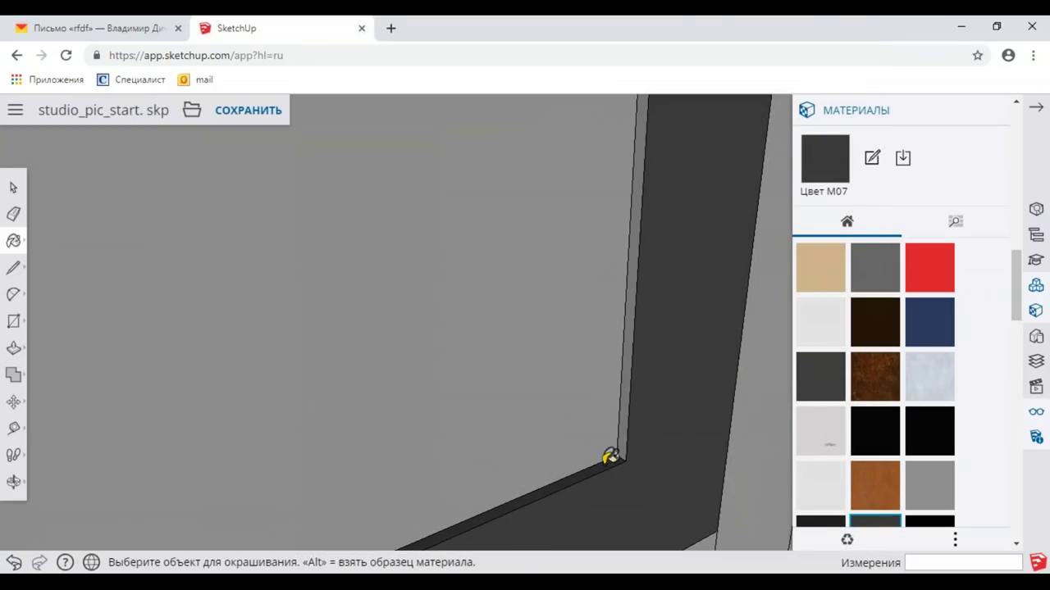
click(629, 430)
Step: Paint the thin strip beside the oven door frame dark to match the frame
scroll(585, 398, down, 2)
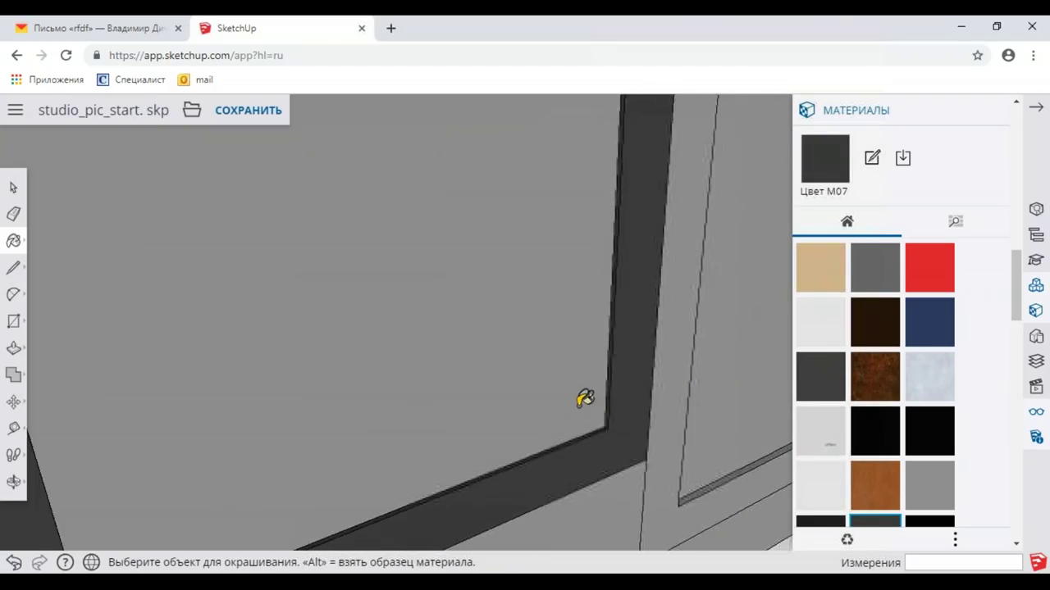
scroll(492, 389, down, 3)
scroll(436, 382, down, 2)
scroll(347, 402, up, 2)
scroll(374, 403, up, 2)
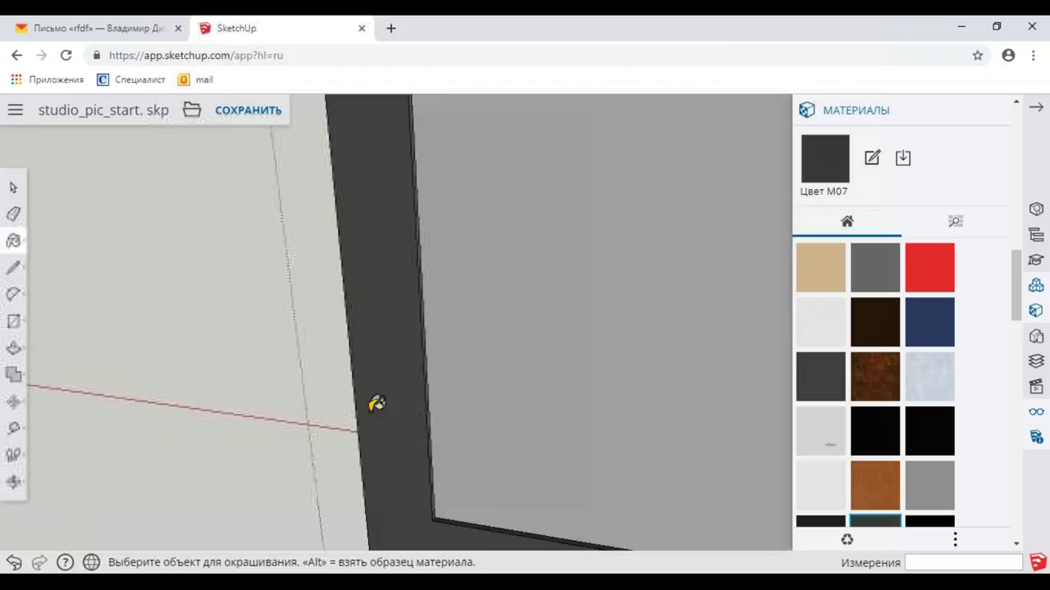
scroll(374, 402, up, 2)
scroll(557, 352, up, 1)
click(583, 332)
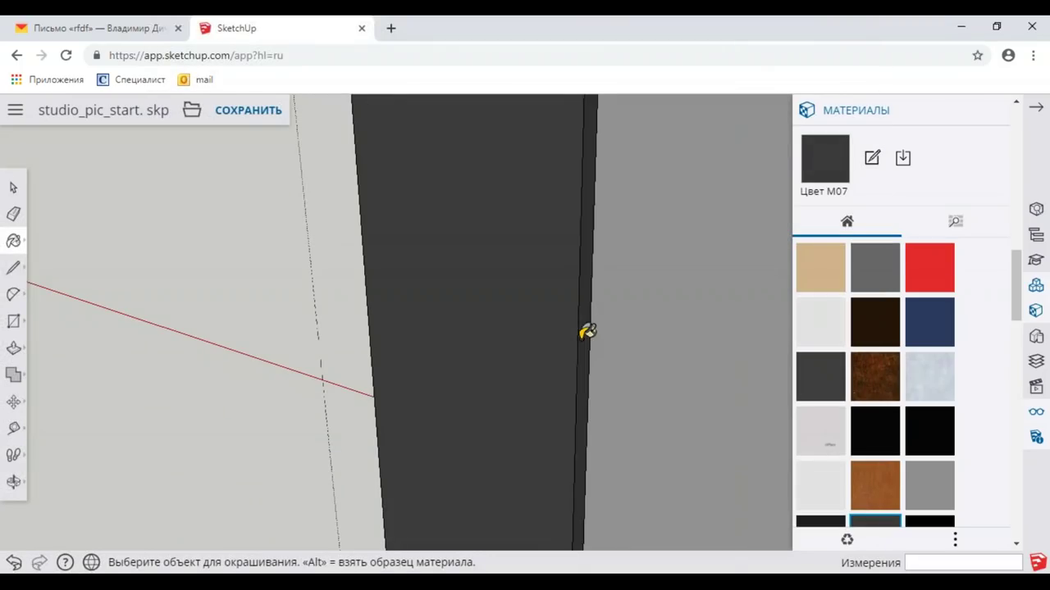
scroll(528, 286, down, 1)
scroll(540, 291, down, 3)
middle_drag(541, 291, 391, 444)
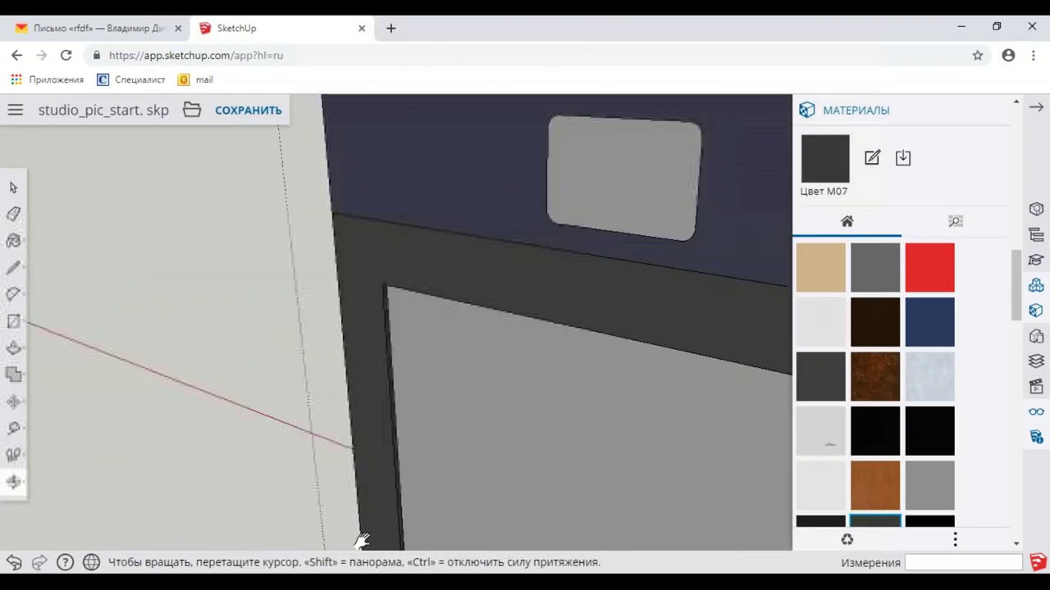
scroll(390, 444, up, 3)
scroll(391, 444, up, 2)
scroll(403, 433, up, 2)
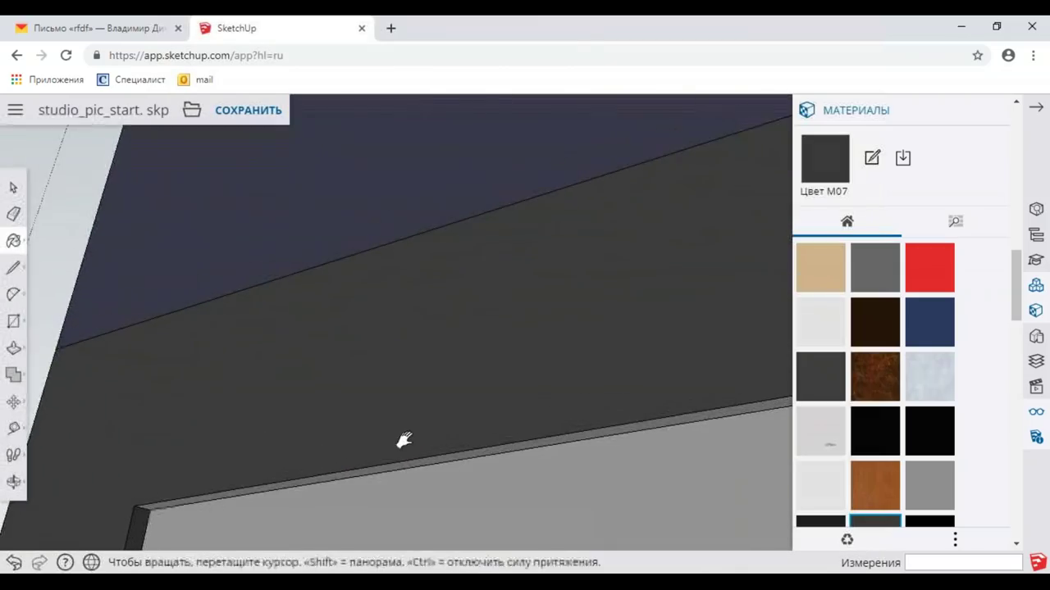
shift+middle_drag(410, 447, 413, 374)
scroll(414, 374, down, 1)
scroll(429, 336, down, 2)
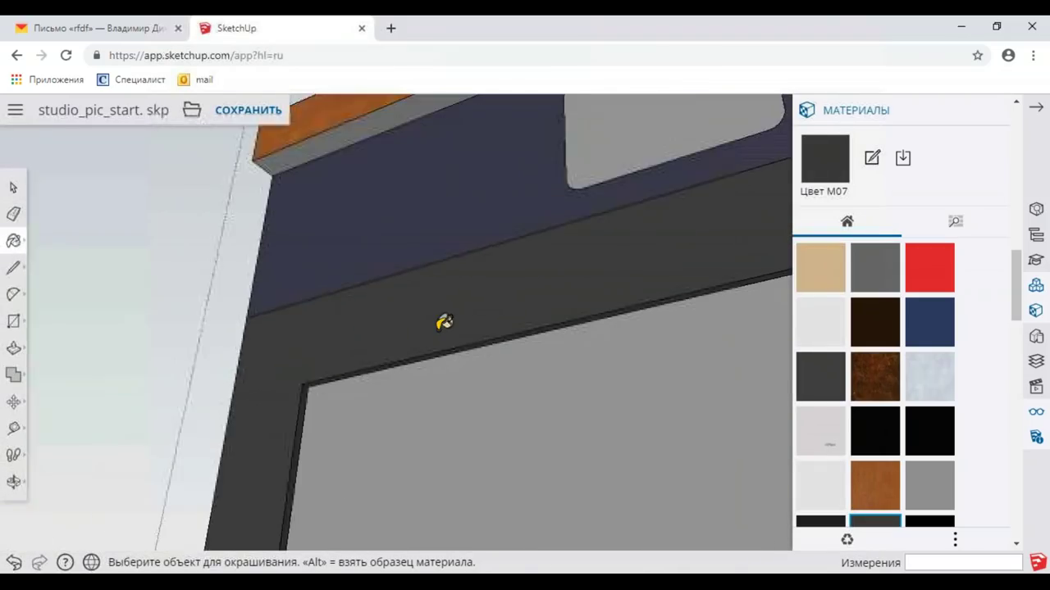
scroll(445, 316, down, 2)
scroll(462, 375, down, 1)
scroll(639, 379, down, 1)
scroll(534, 407, up, 2)
middle_drag(534, 408, 641, 337)
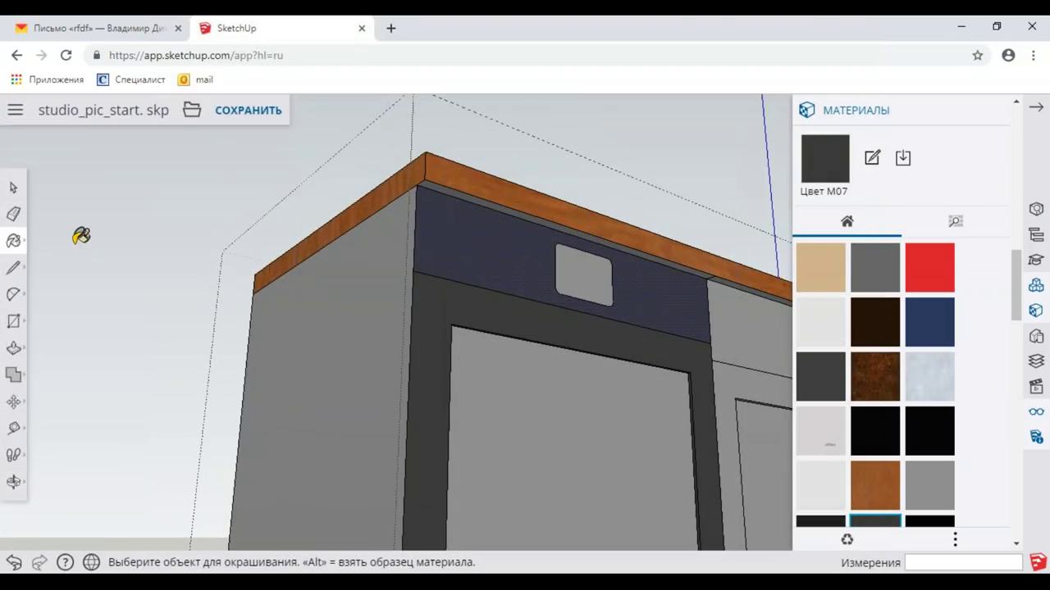
Step: Pick up the countertop's cherry wood material with Sample Paint
click(52, 253)
scroll(492, 214, up, 2)
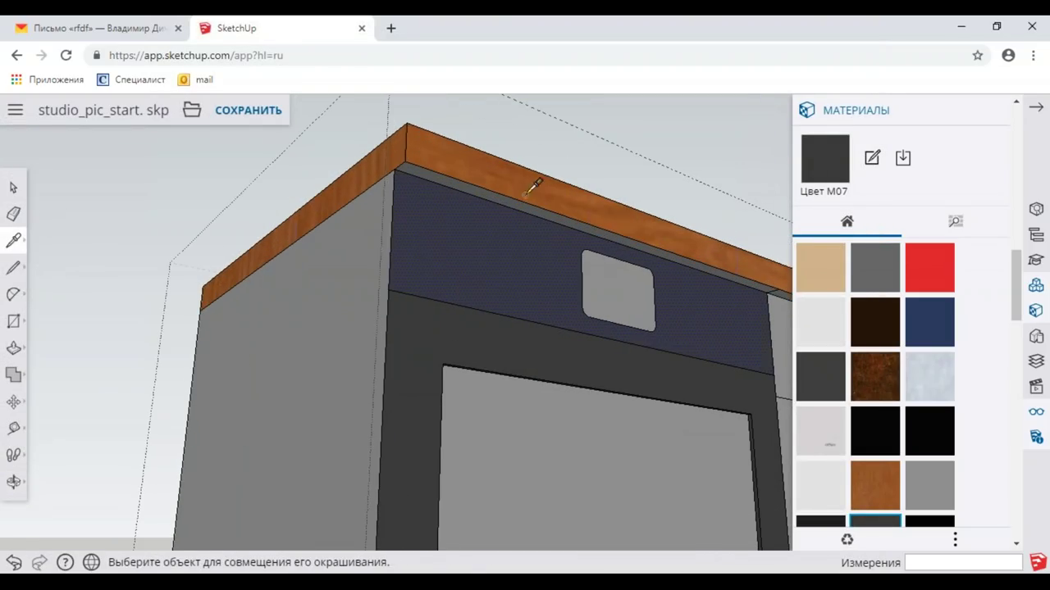
click(515, 190)
scroll(525, 230, down, 5)
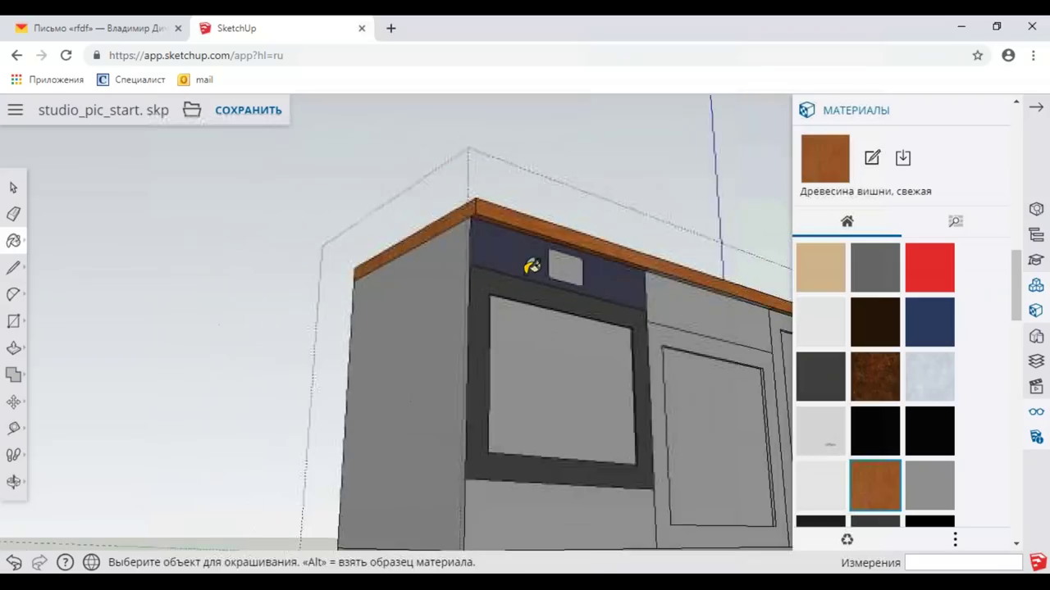
middle_drag(497, 274, 474, 351)
click(14, 187)
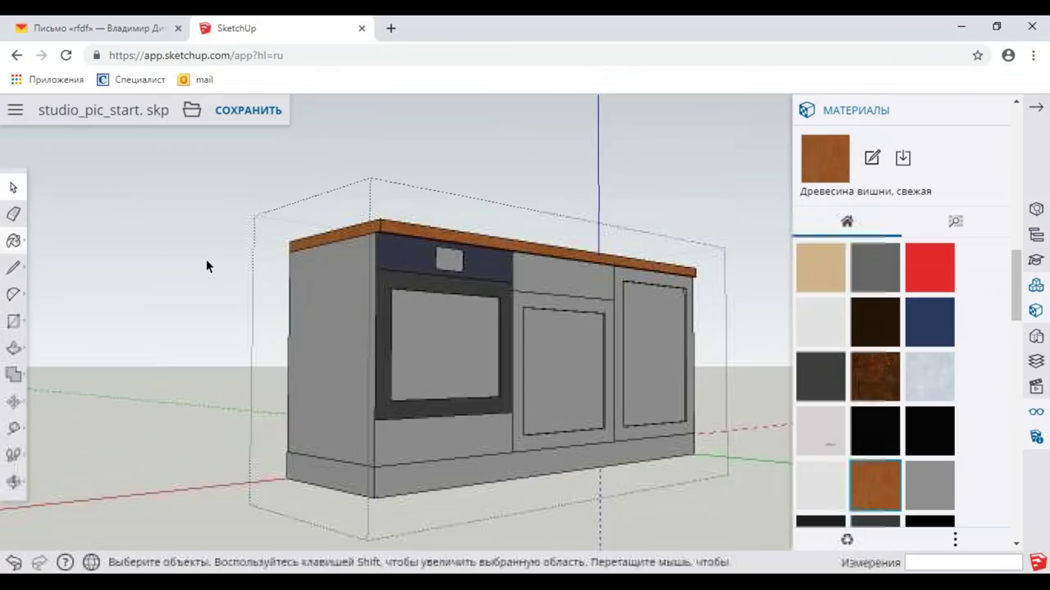
scroll(217, 279, down, 3)
scroll(379, 331, down, 10)
scroll(77, 438, up, 2)
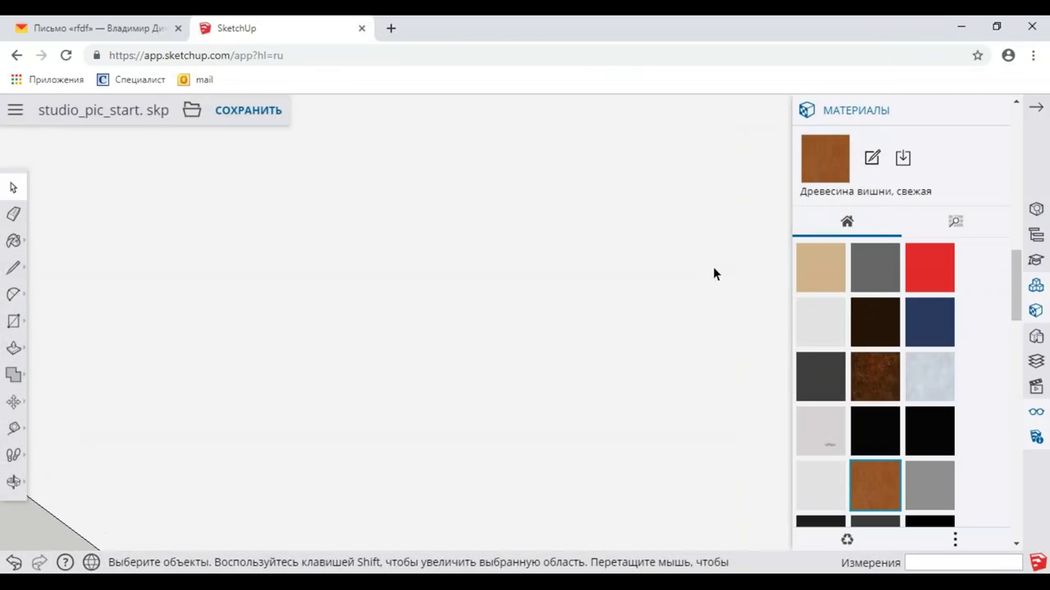
Step: Sample the black Цвет M09 material from the reference oven's glass
click(16, 481)
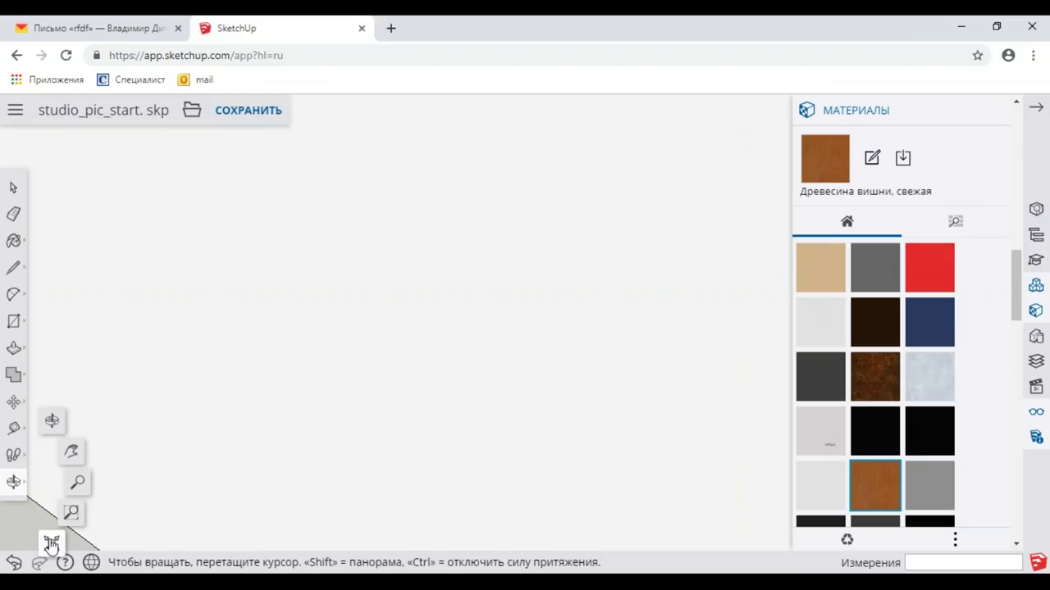
mouse_move(469, 285)
mouse_down()
mouse_move(563, 199)
mouse_move(514, 418)
mouse_move(576, 301)
mouse_up()
scroll(489, 317, up, 3)
mouse_move(490, 317)
mouse_down()
mouse_move(585, 262)
mouse_move(145, 399)
mouse_move(670, 227)
mouse_move(559, 292)
mouse_up()
scroll(558, 292, up, 3)
scroll(558, 293, up, 2)
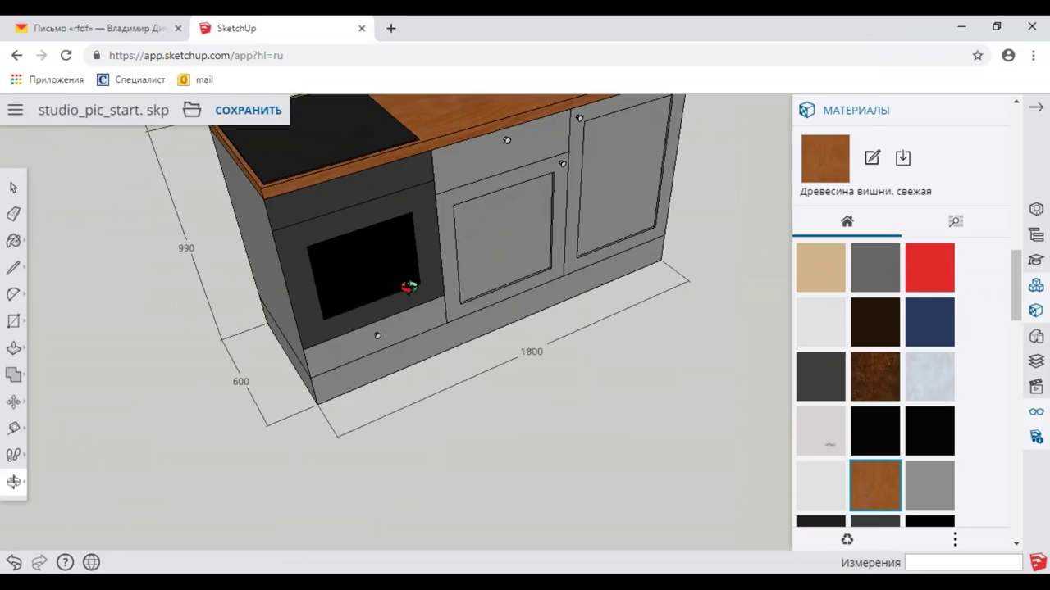
click(15, 243)
click(52, 253)
click(384, 262)
Step: Inside the oven group, paint the door glass and the small panel above it black
scroll(394, 277, down, 3)
scroll(459, 199, down, 2)
middle_drag(459, 199, 649, 204)
scroll(368, 354, up, 4)
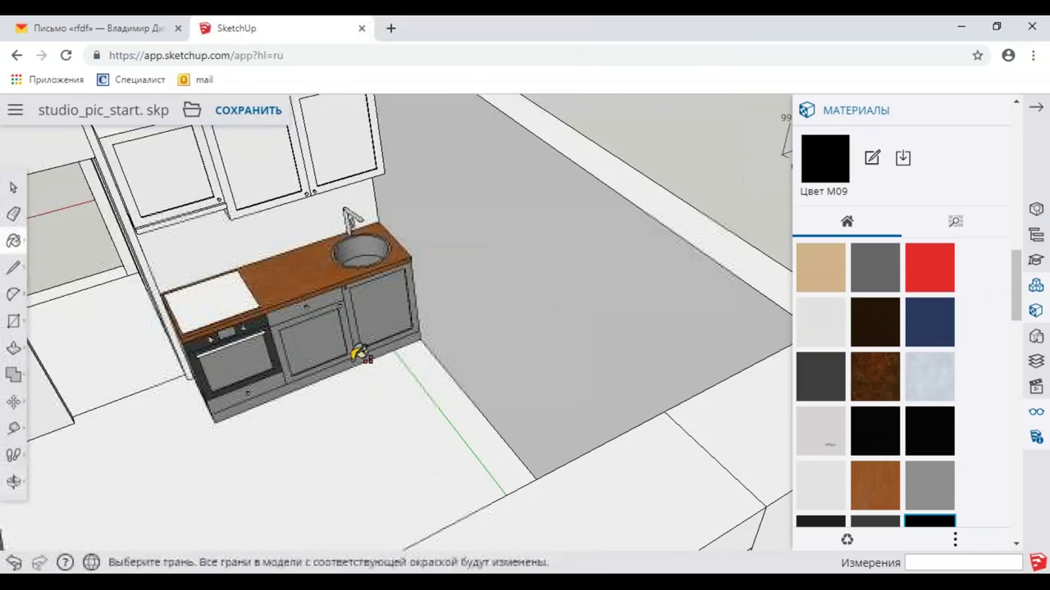
scroll(234, 368, up, 3)
middle_drag(234, 368, 282, 328)
scroll(413, 304, up, 3)
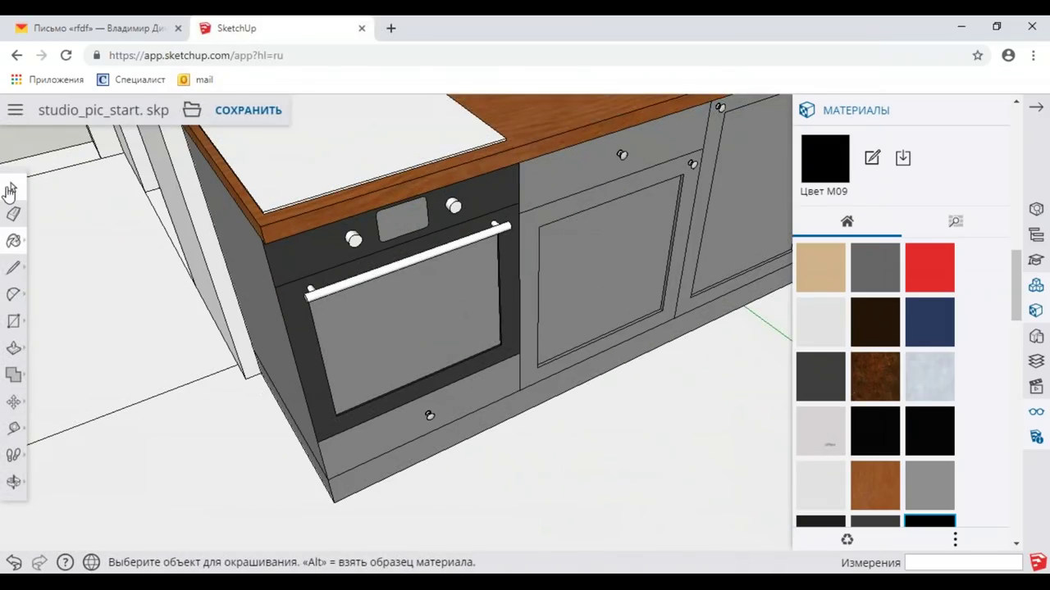
click(13, 187)
double_click(354, 321)
click(354, 322)
double_click(345, 319)
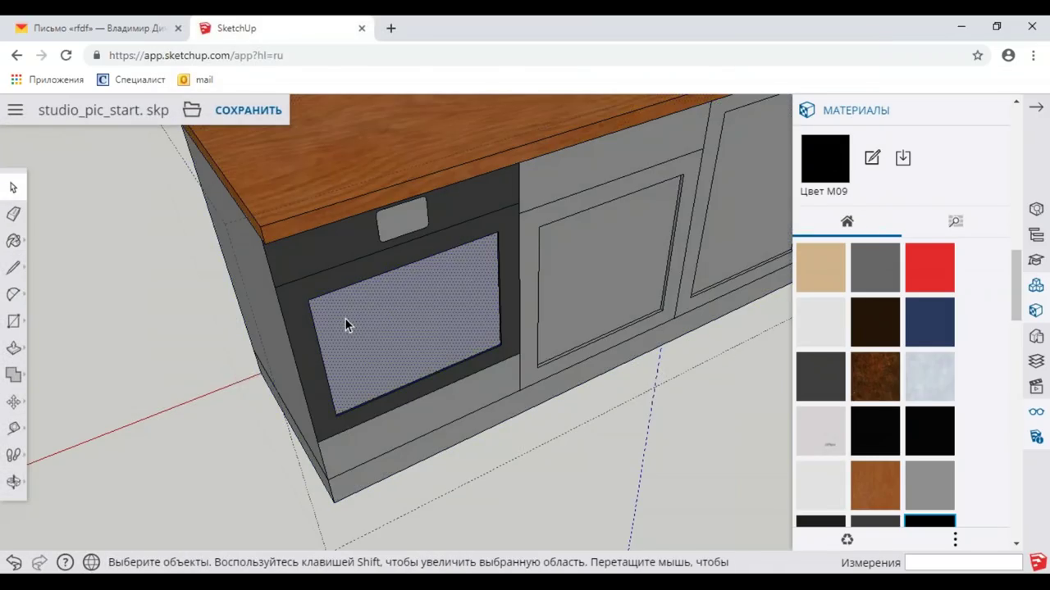
click(13, 239)
click(399, 326)
click(410, 211)
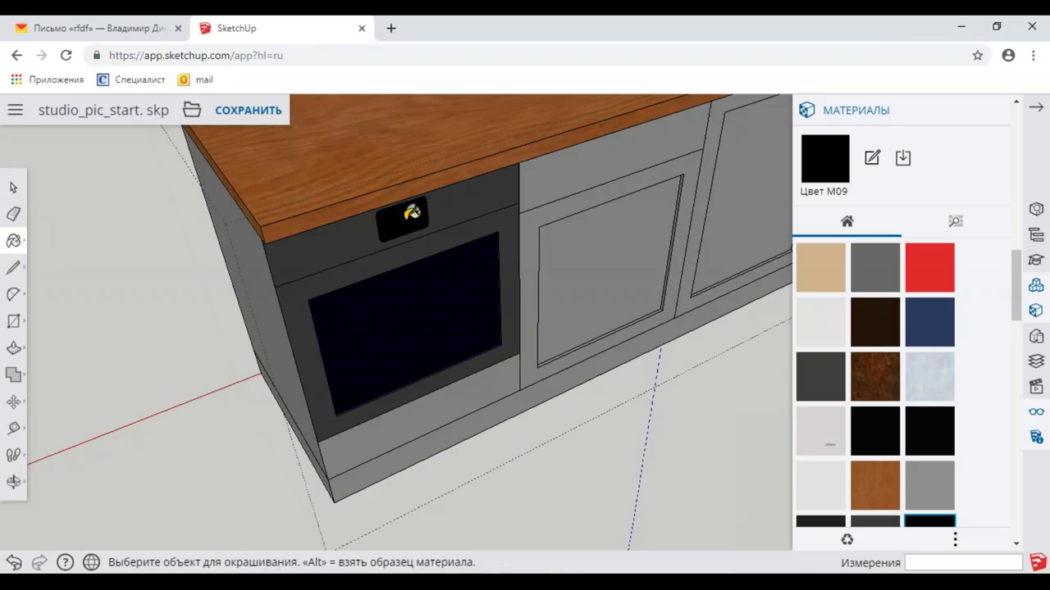
Step: Exit the oven group and view the whole room and the dimensioned kitchen model
scroll(445, 323, up, 3)
scroll(445, 323, down, 3)
middle_drag(445, 323, 419, 319)
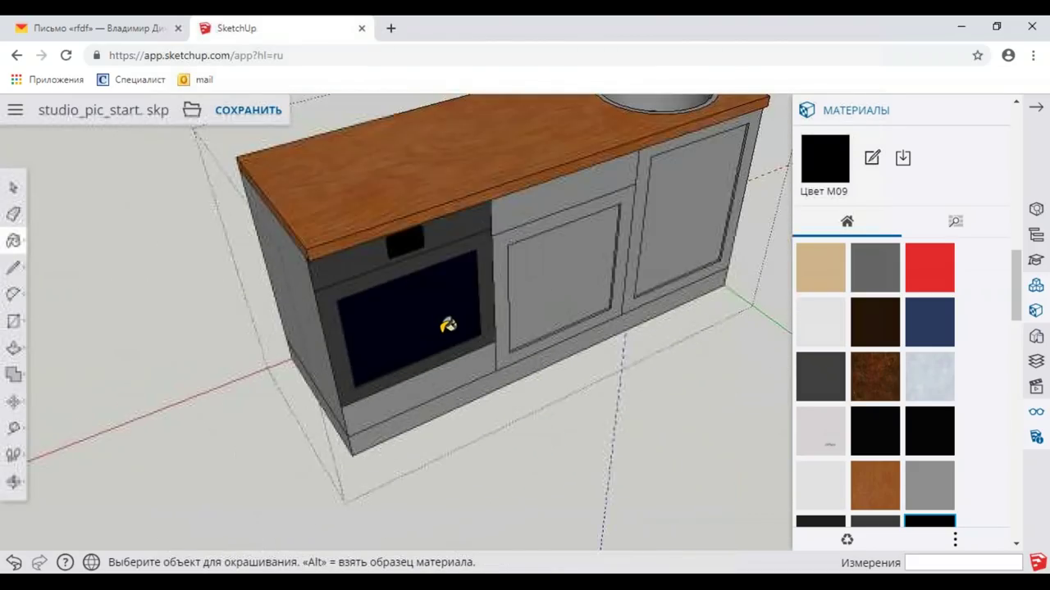
click(13, 188)
click(101, 221)
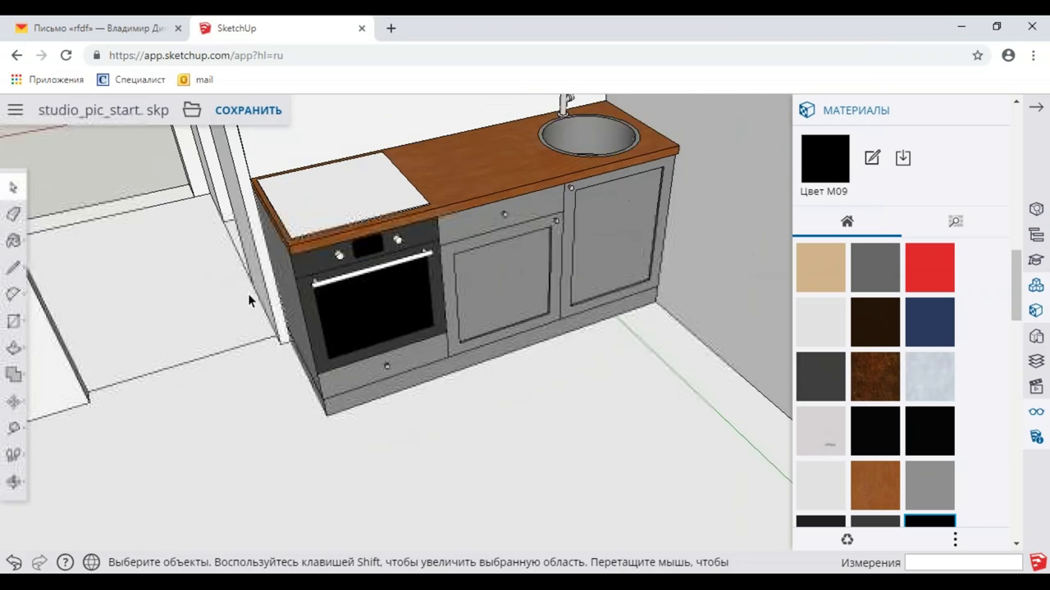
scroll(467, 261, down, 3)
middle_drag(467, 260, 339, 341)
scroll(339, 341, down, 3)
scroll(491, 288, down, 3)
middle_drag(491, 288, 308, 336)
scroll(665, 255, up, 2)
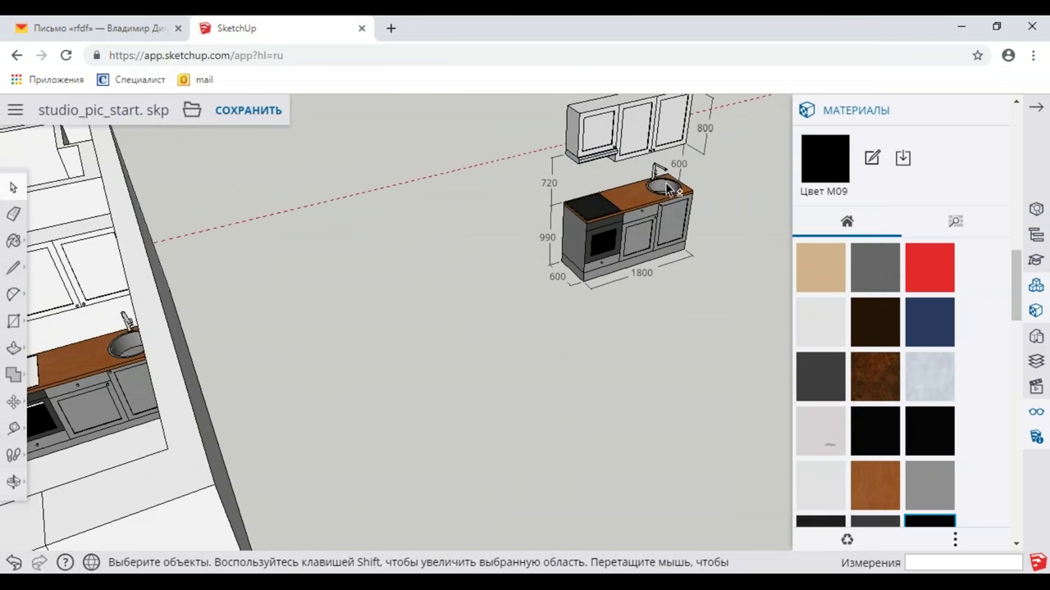
Step: Sample the sink's current grey Material-3
click(13, 240)
click(52, 228)
scroll(631, 195, up, 3)
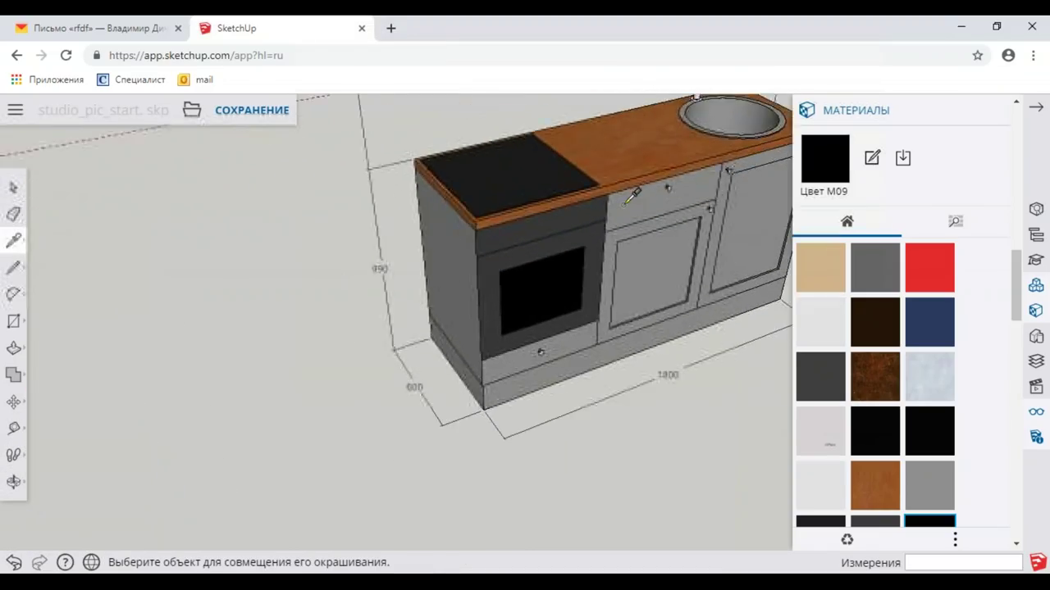
middle_drag(631, 195, 363, 383)
scroll(525, 246, up, 3)
scroll(525, 246, up, 2)
click(929, 485)
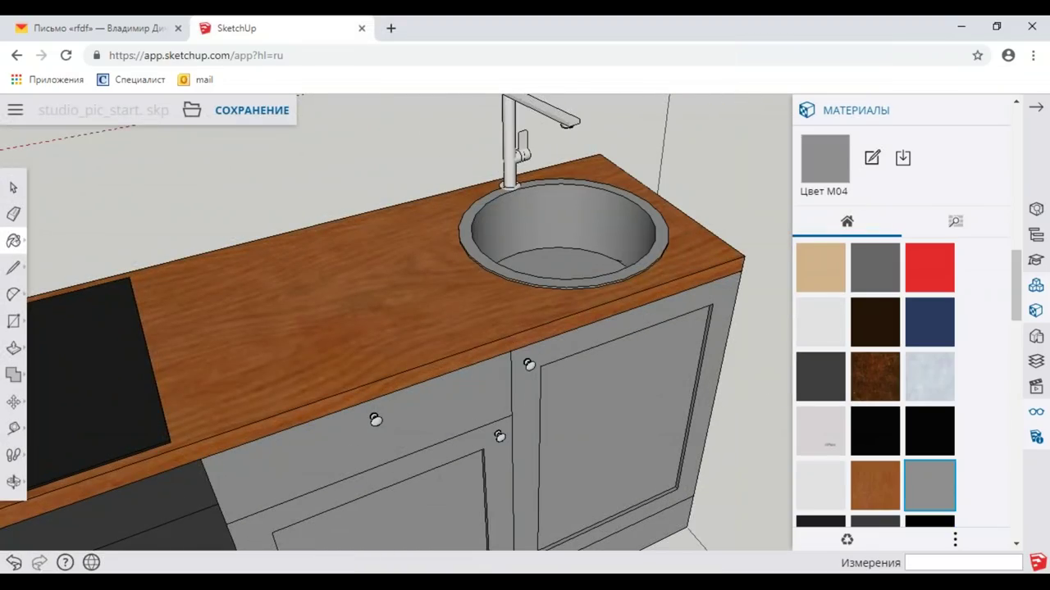
click(13, 427)
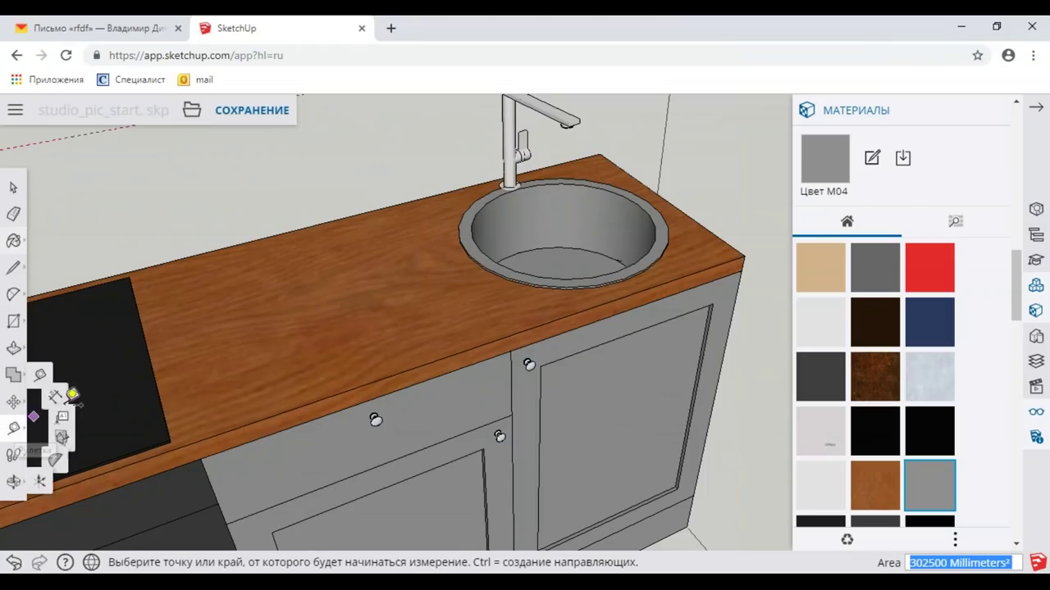
click(14, 240)
click(53, 254)
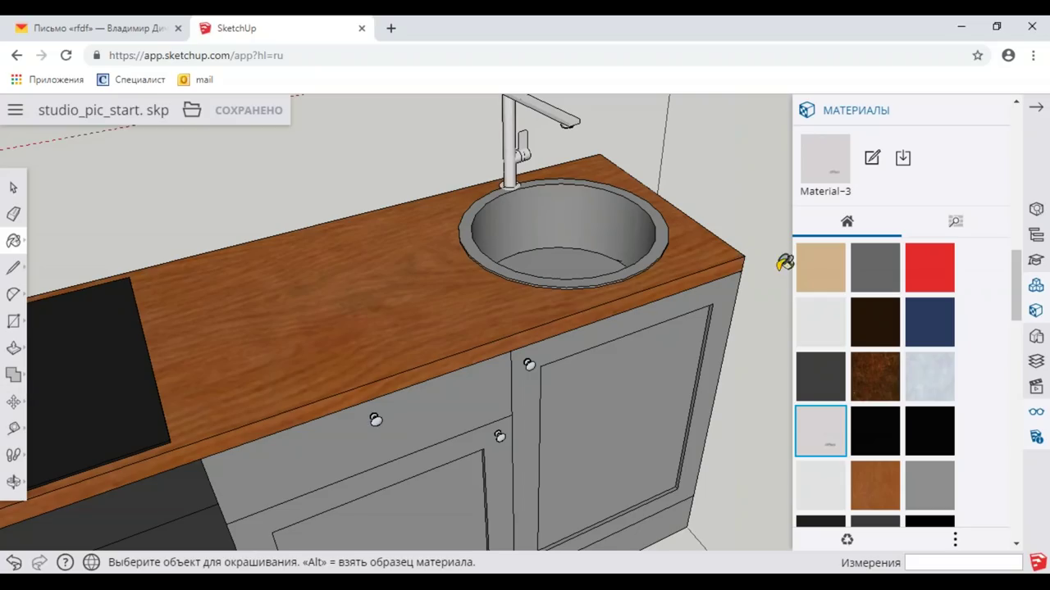
Step: Browse the material library and expand the Металл metal category
click(950, 225)
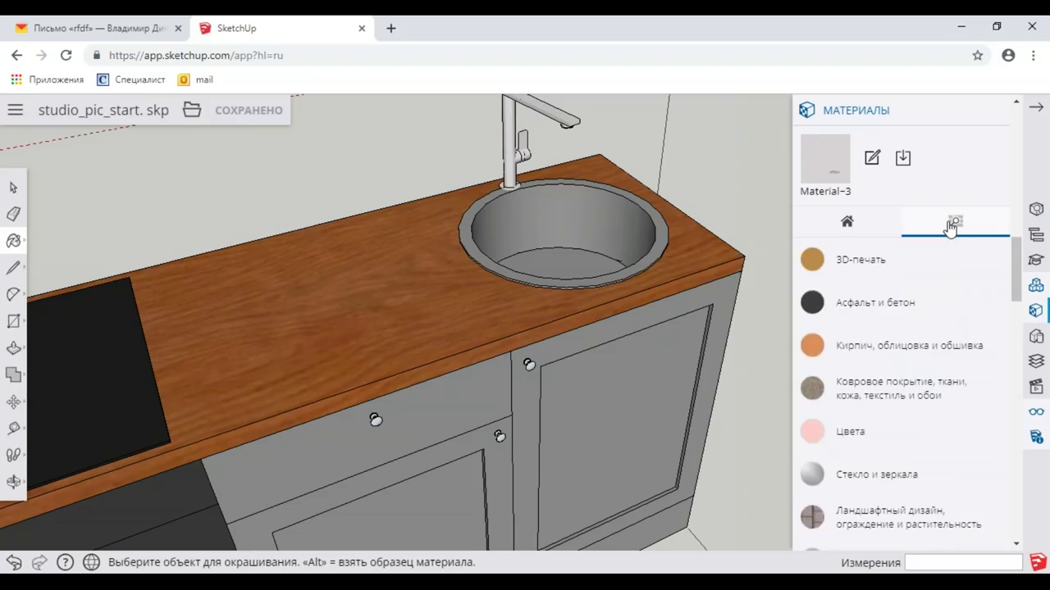
scroll(929, 285, down, 2)
scroll(929, 287, down, 2)
scroll(902, 279, down, 2)
click(857, 256)
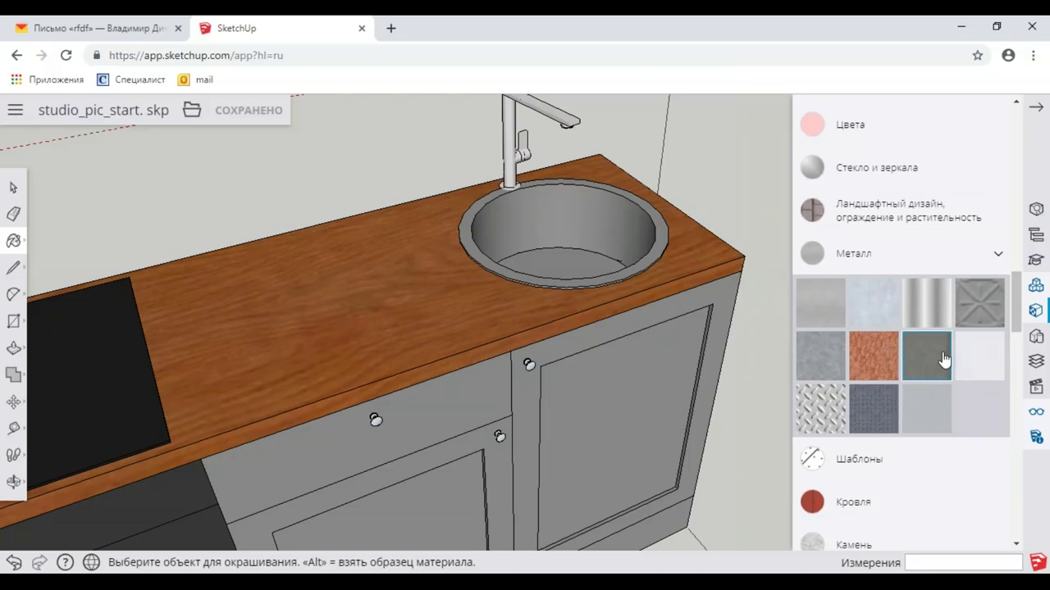
Step: Pick the anodized aluminium swatch from the Metal materials group
scroll(910, 402, down, 1)
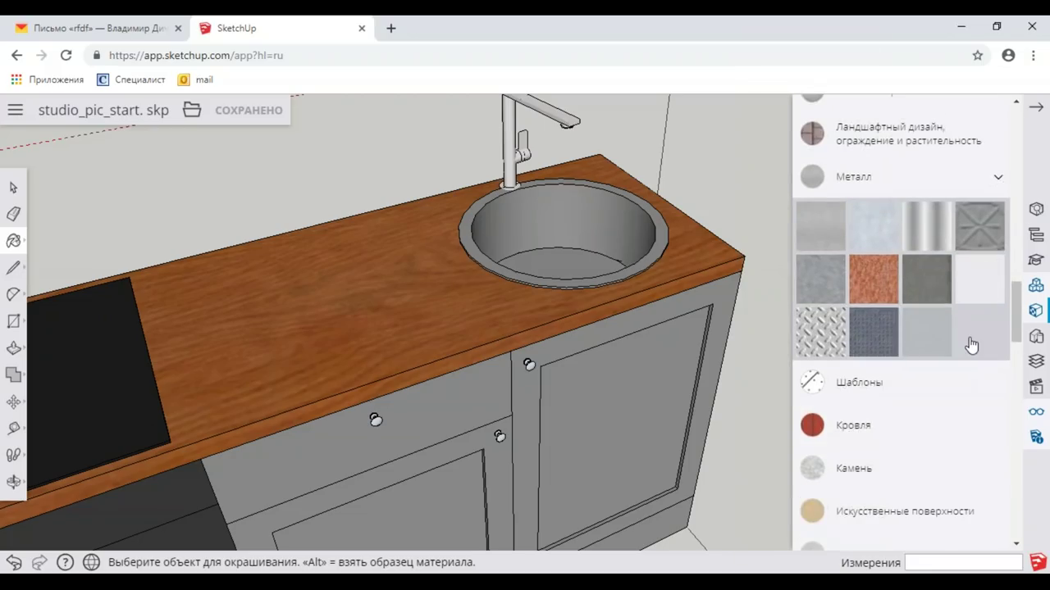
scroll(959, 351, up, 1)
click(892, 307)
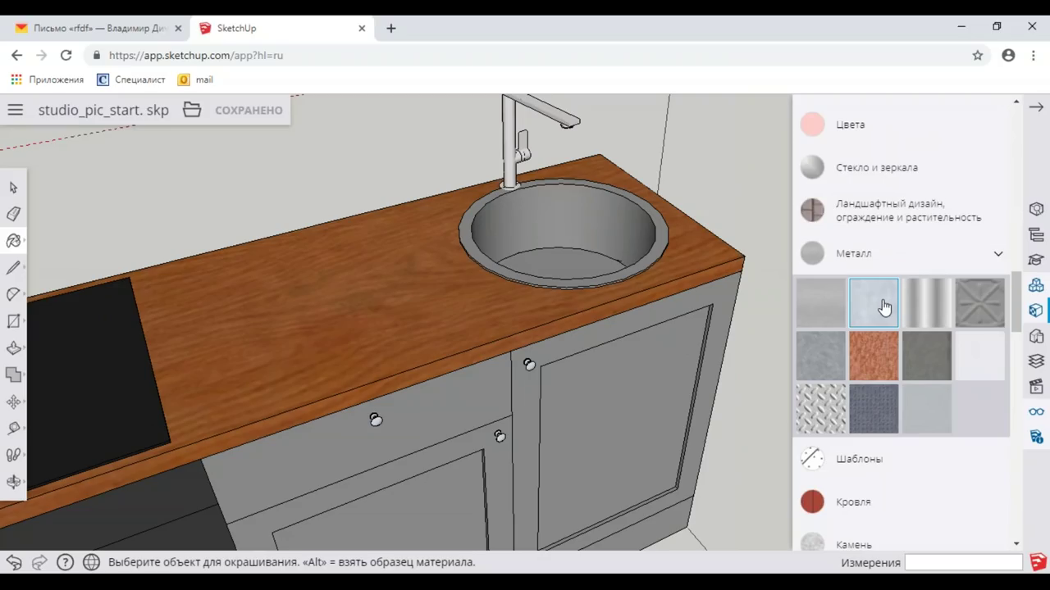
Step: Pan, zoom and orbit the view toward the oven and sink cabinet
scroll(883, 307, down, 5)
scroll(883, 303, up, 4)
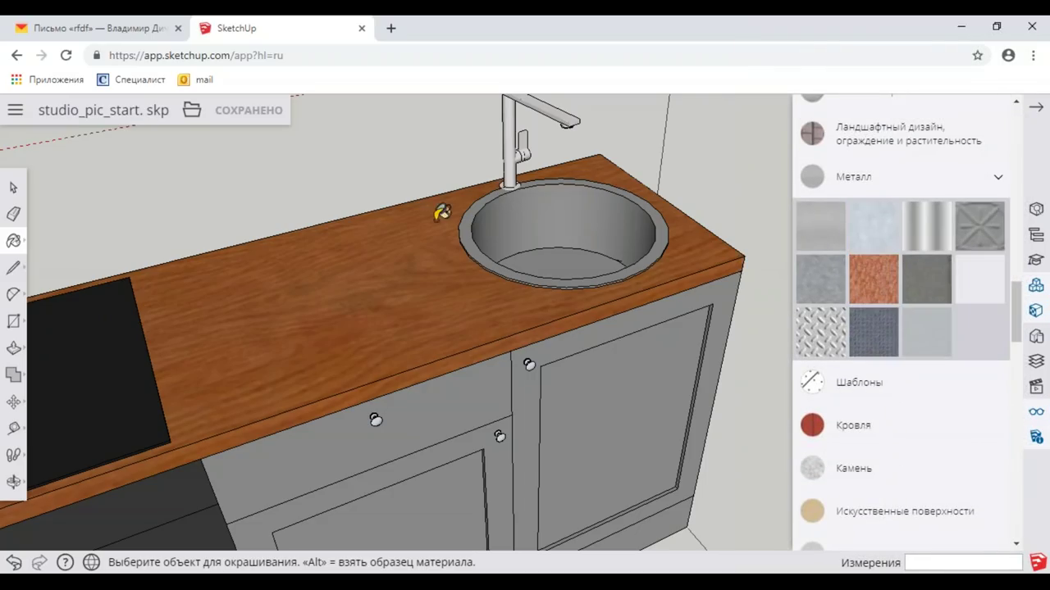
scroll(738, 168, up, 2)
scroll(438, 271, down, 2)
scroll(441, 291, down, 3)
scroll(441, 291, down, 2)
mouse_move(441, 291)
shift+middle_down()
mouse_move(520, 300)
mouse_move(320, 356)
shift+middle_up()
scroll(520, 300, down, 2)
scroll(534, 314, down, 2)
scroll(393, 365, up, 3)
scroll(417, 373, up, 2)
scroll(417, 373, up, 2)
scroll(417, 373, up, 2)
middle_drag(416, 373, 480, 328)
scroll(480, 328, up, 2)
Step: Open the oven door handle component for editing with Paint Bucket active
key(space)
scroll(547, 240, up, 2)
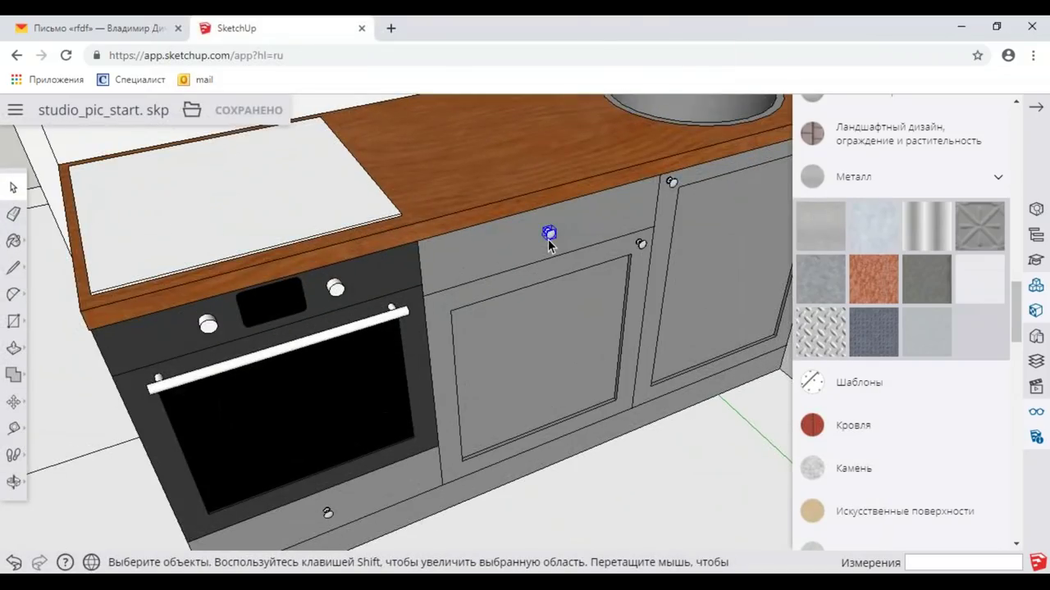
double_click(548, 239)
scroll(549, 246, up, 3)
key(b)
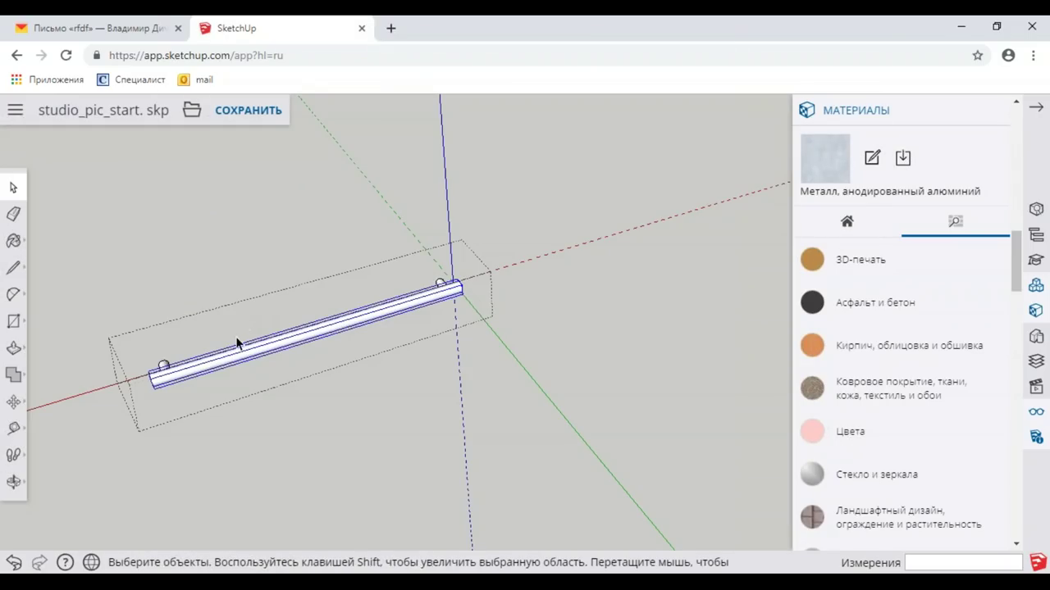
Step: Paint the selected handle parts and the knob with anodized aluminium
drag(94, 287, 359, 380)
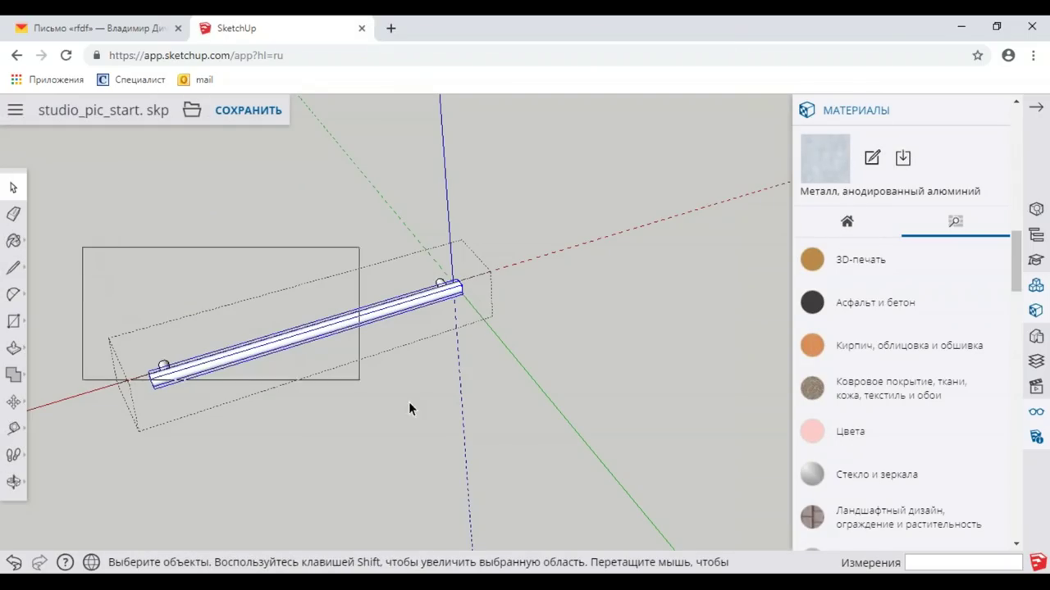
click(13, 240)
click(216, 352)
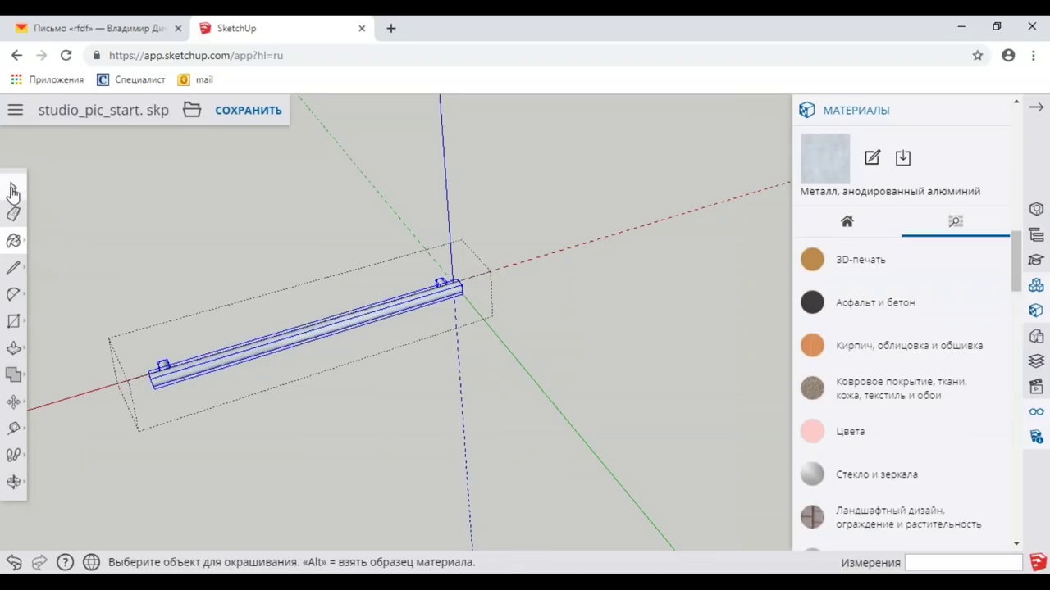
click(13, 191)
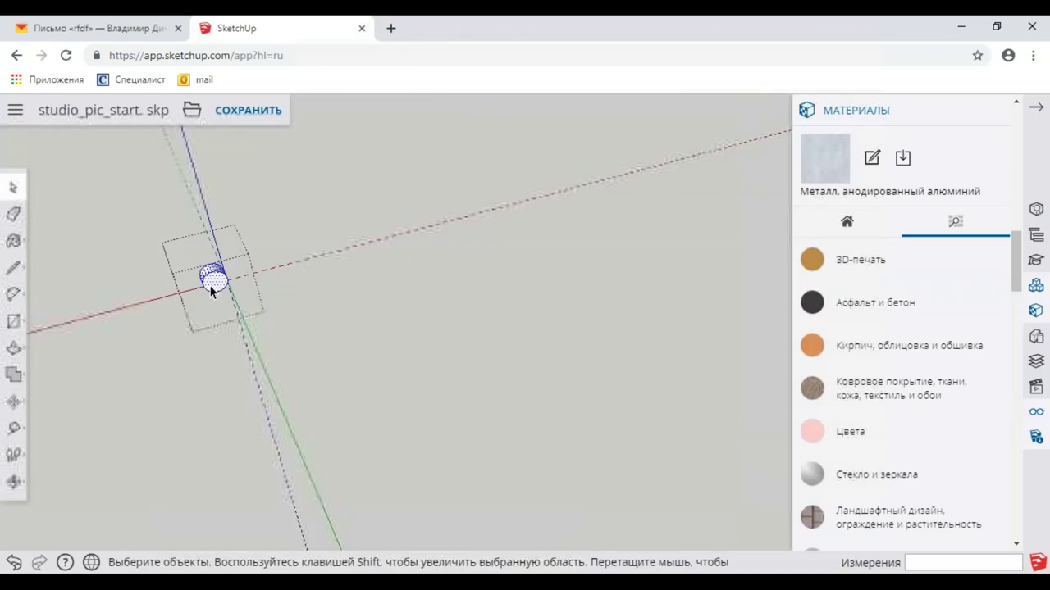
click(13, 240)
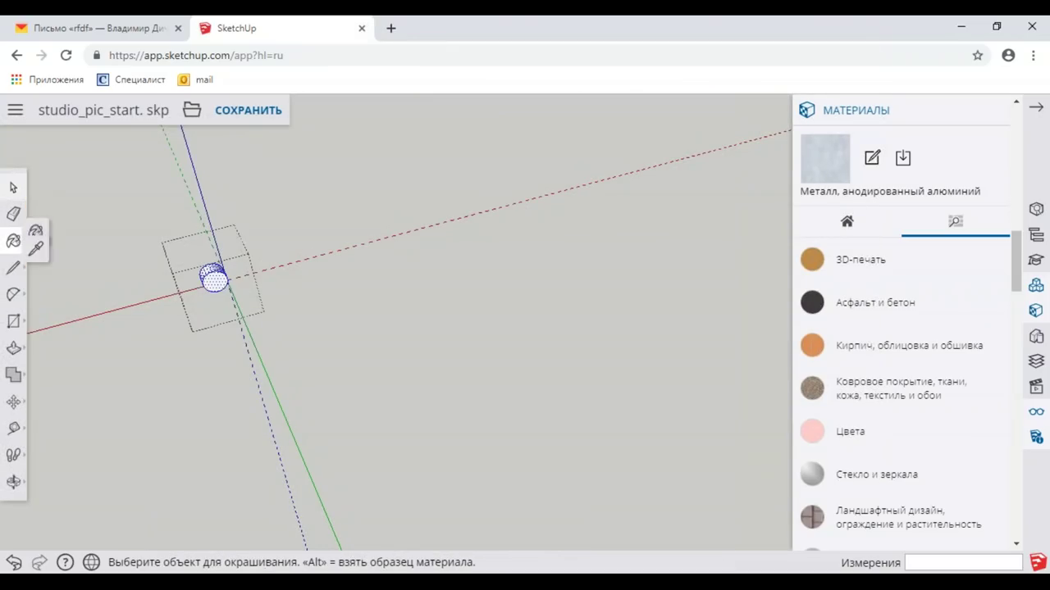
click(13, 193)
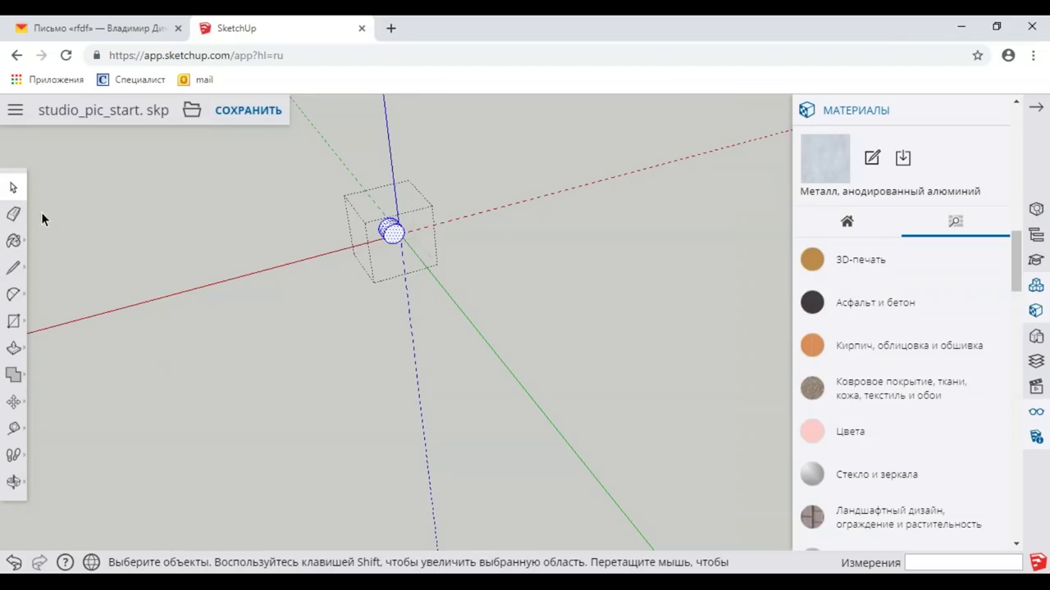
click(13, 240)
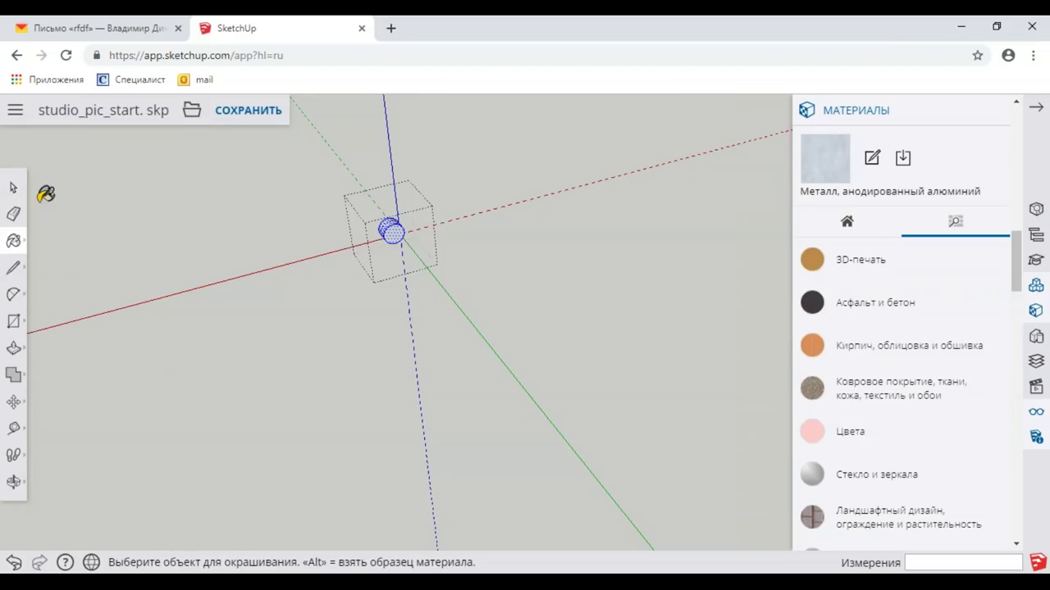
click(13, 189)
Step: Open the board component and paint its top face anodized aluminium
mouse_move(216, 218)
middle_down()
mouse_move(379, 297)
mouse_move(464, 431)
middle_up()
scroll(388, 234, up, 2)
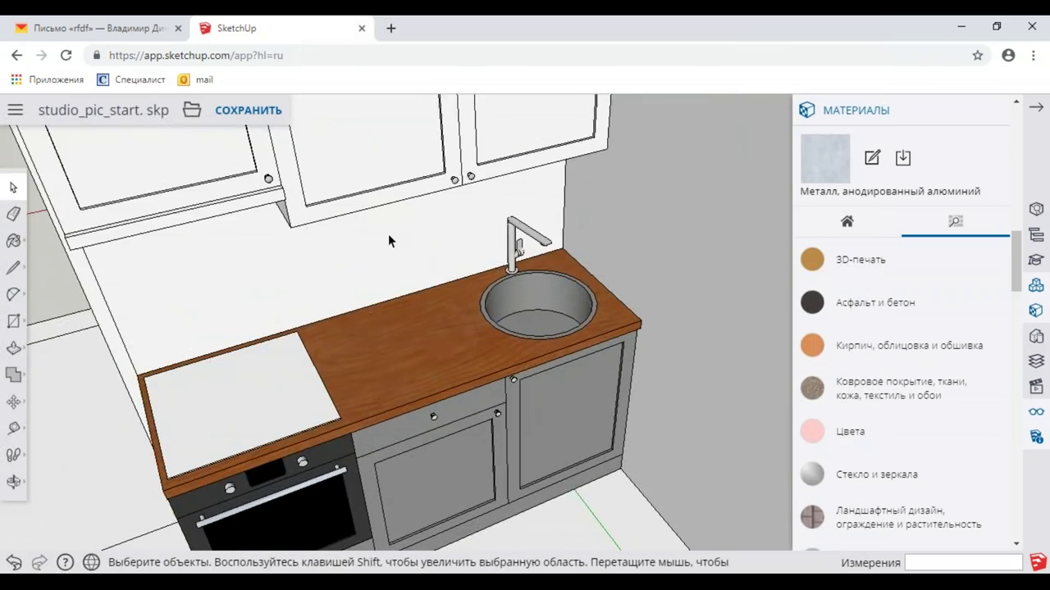
scroll(456, 186, up, 2)
scroll(419, 218, down, 3)
scroll(246, 205, up, 1)
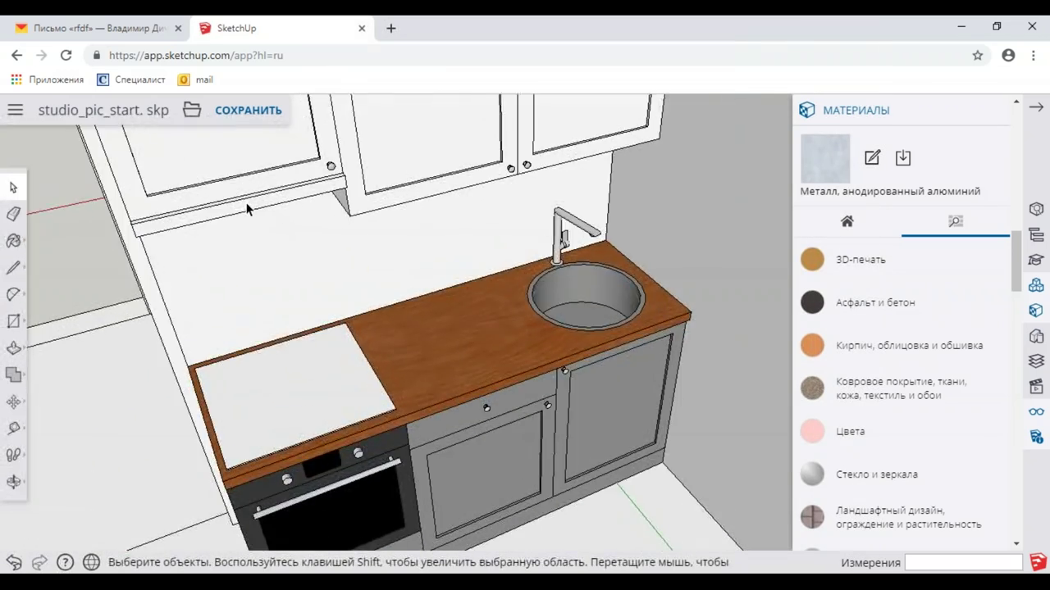
double_click(246, 205)
click(13, 240)
click(159, 191)
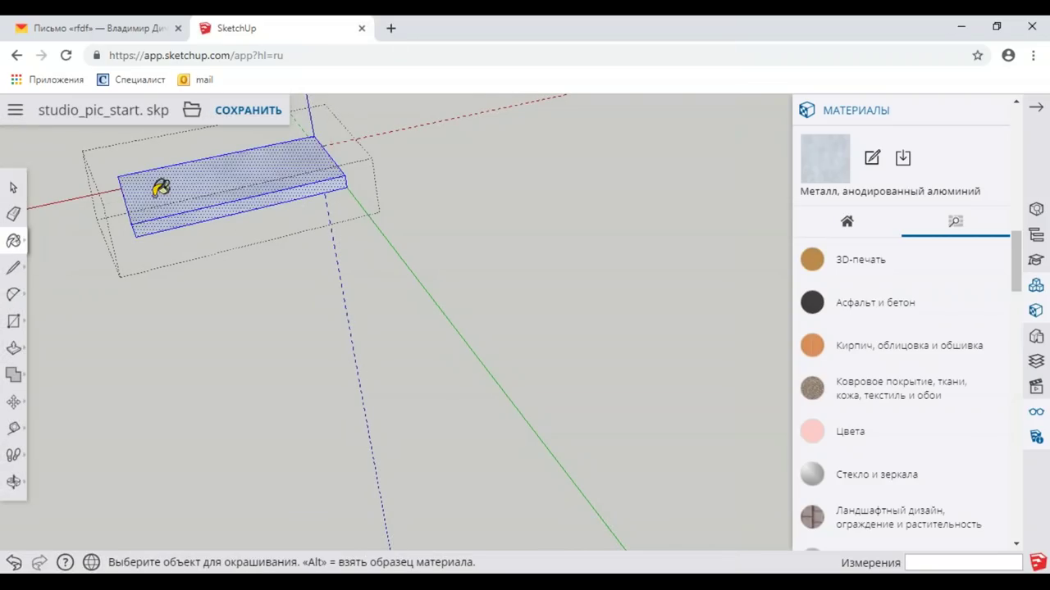
click(12, 190)
Step: Exit component editing and orbit to view the countertop and oven from the left
click(40, 161)
scroll(344, 237, down, 2)
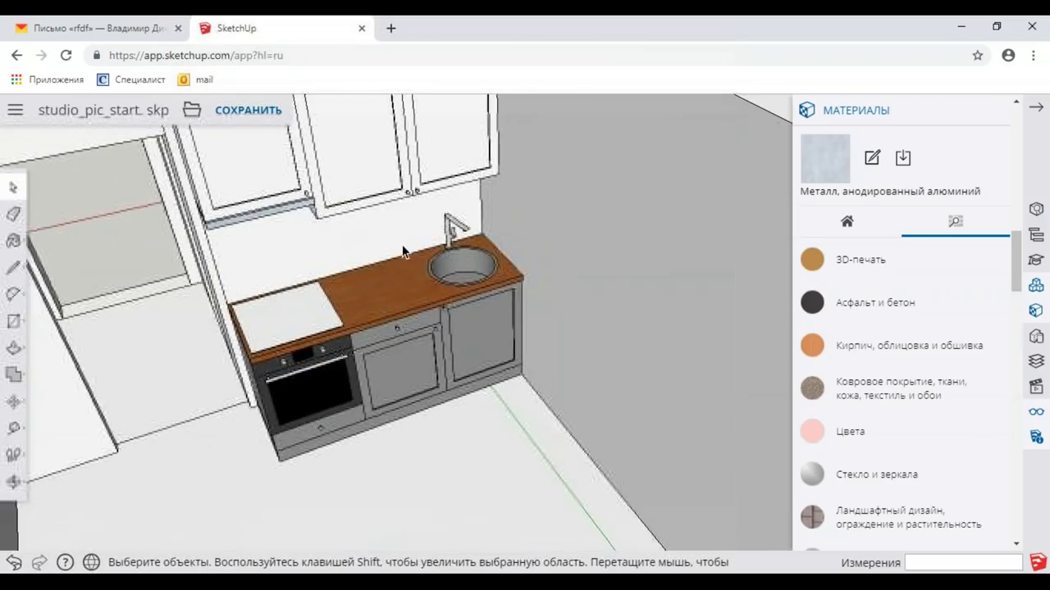
scroll(467, 275, up, 3)
mouse_move(468, 267)
middle_down()
mouse_move(357, 328)
mouse_move(560, 290)
middle_up()
scroll(443, 279, down, 3)
scroll(358, 329, up, 2)
scroll(560, 290, up, 2)
scroll(560, 290, up, 2)
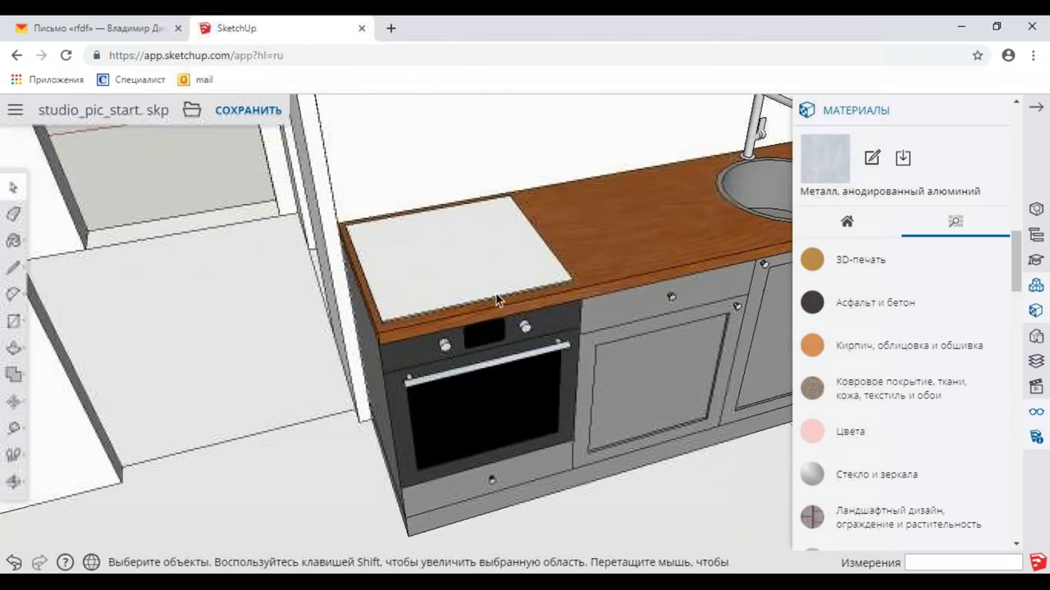
scroll(494, 261, down, 2)
scroll(507, 255, up, 1)
mouse_move(507, 255)
middle_down()
mouse_move(424, 288)
mouse_move(229, 290)
mouse_move(525, 279)
middle_up()
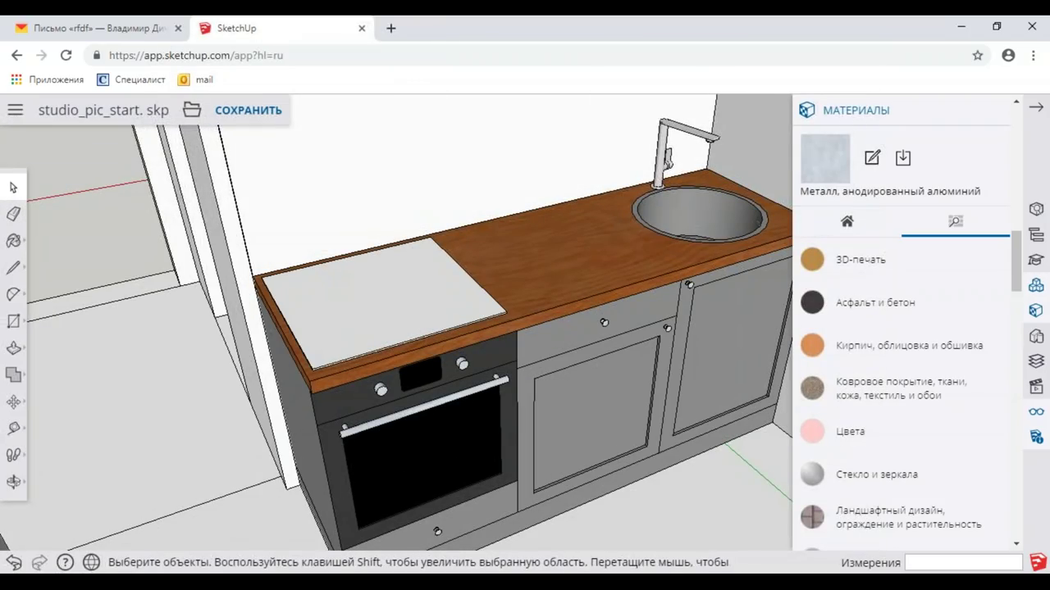
scroll(525, 279, down, 1)
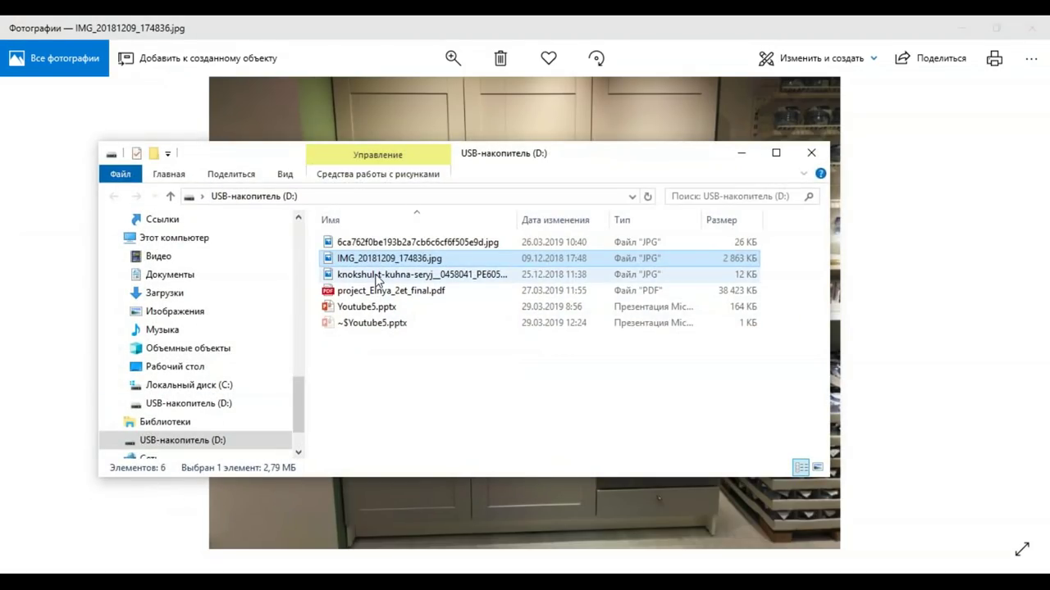
Step: Open the 6ca762… induction hob JPG from the USB drive in Photos
click(378, 276)
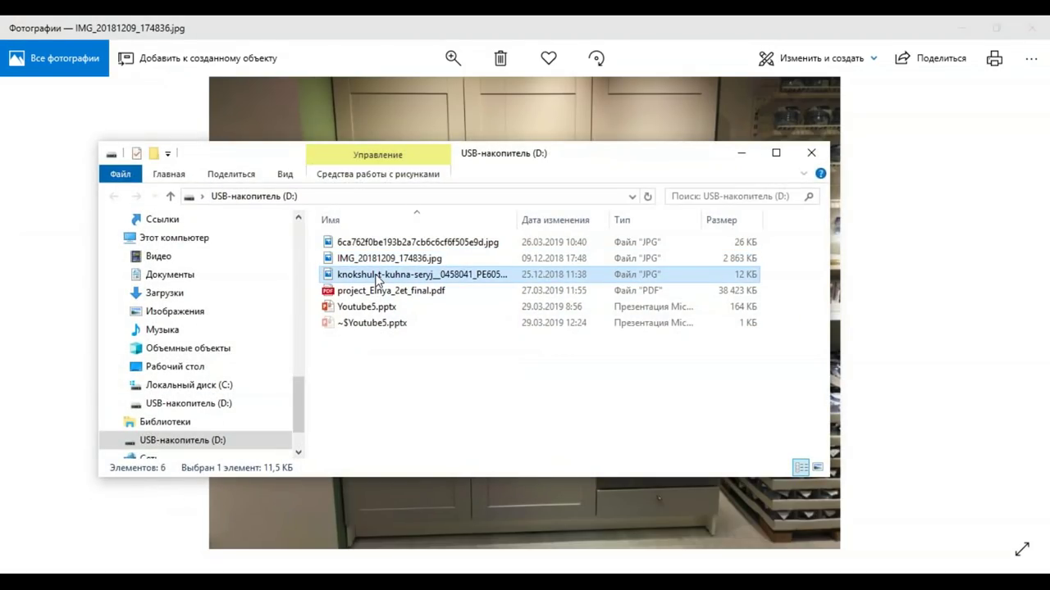
click(379, 242)
right_click(380, 242)
click(441, 158)
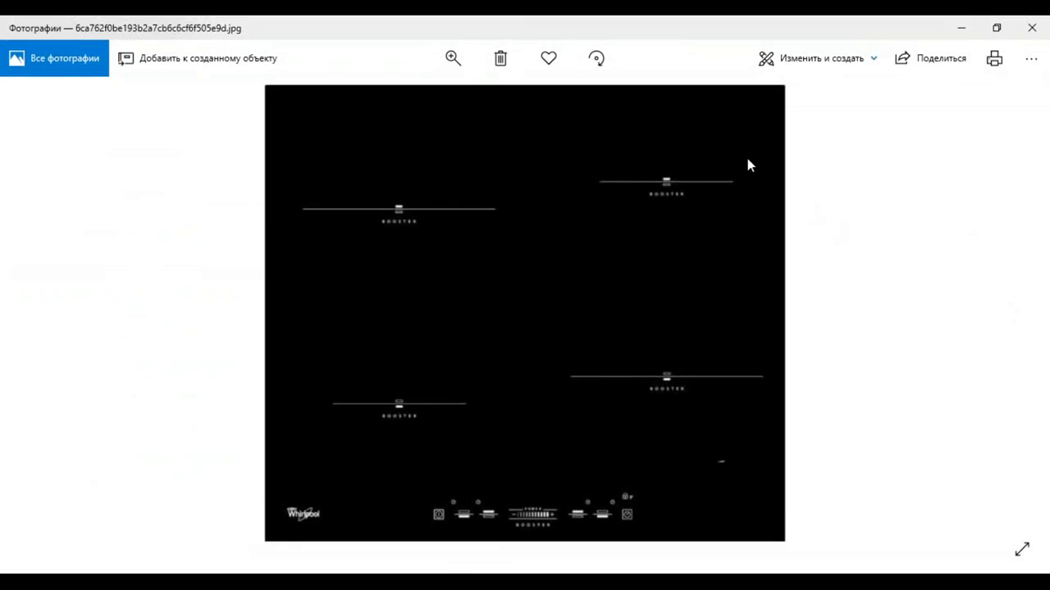
Step: Minimize the Photos and File Explorer windows to bring SketchUp back
click(961, 31)
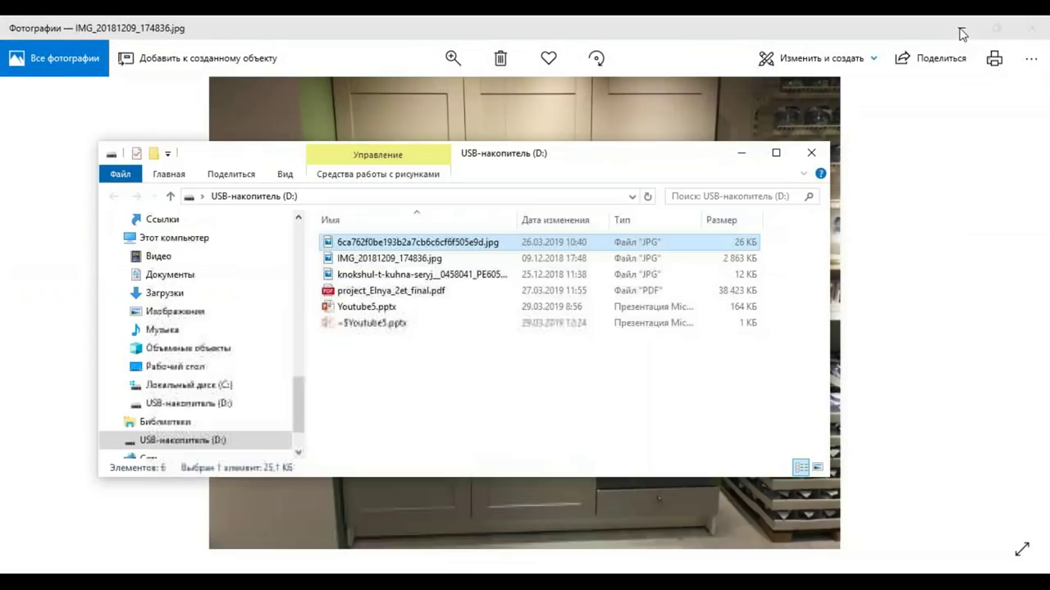
click(746, 155)
click(961, 29)
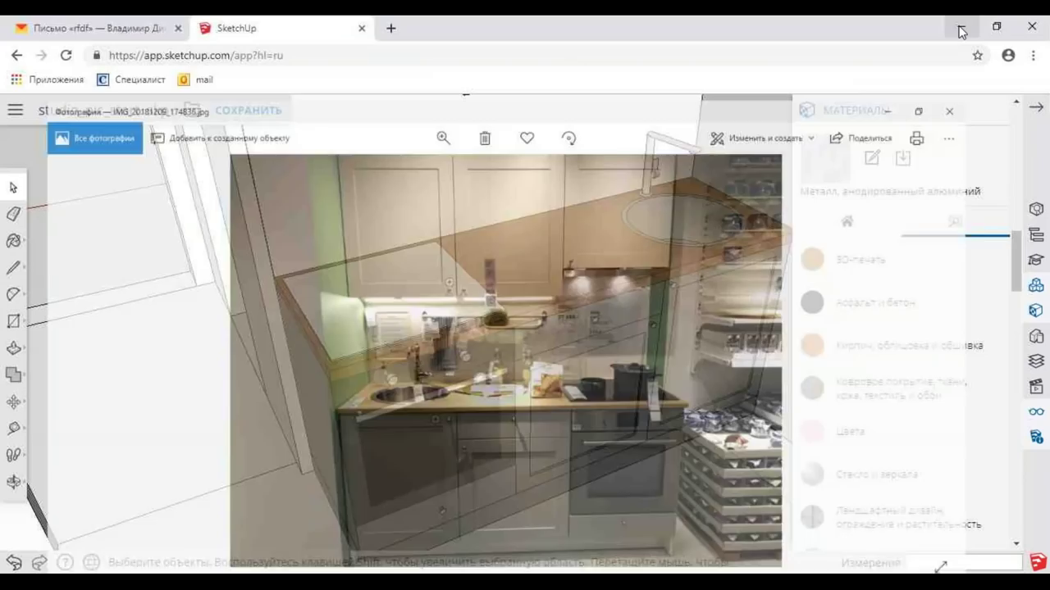
Step: Start downloading the model as a SketchUp file and dismiss the version prompt
scroll(446, 305, up, 2)
scroll(434, 312, up, 3)
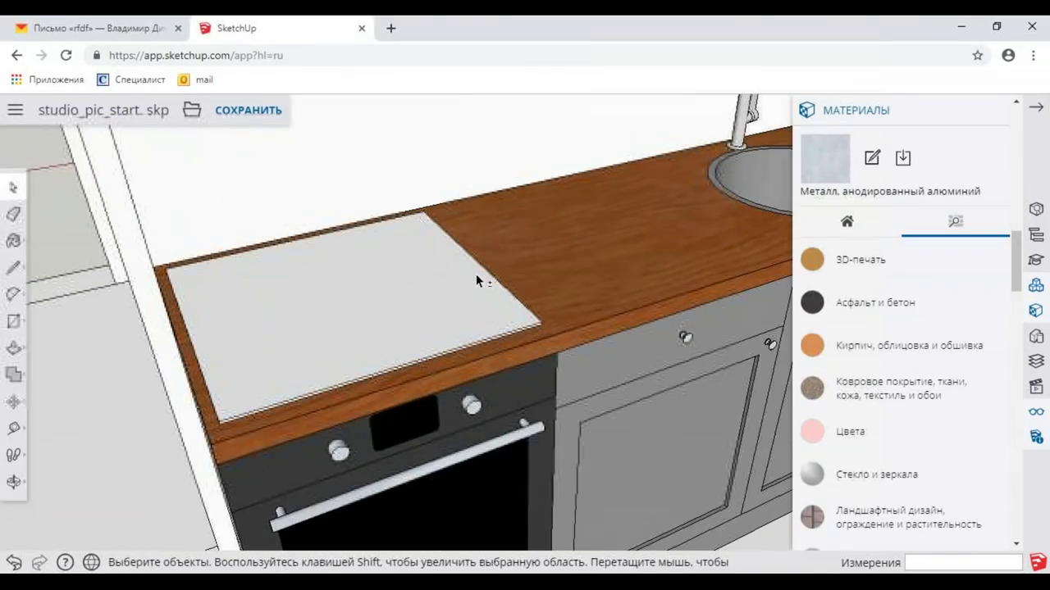
click(199, 114)
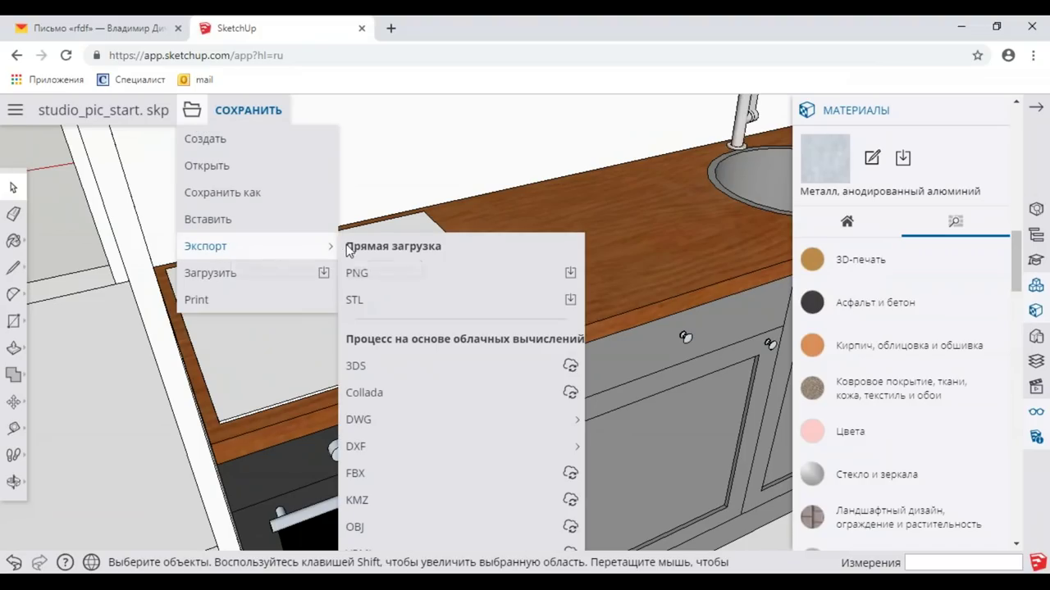
click(265, 277)
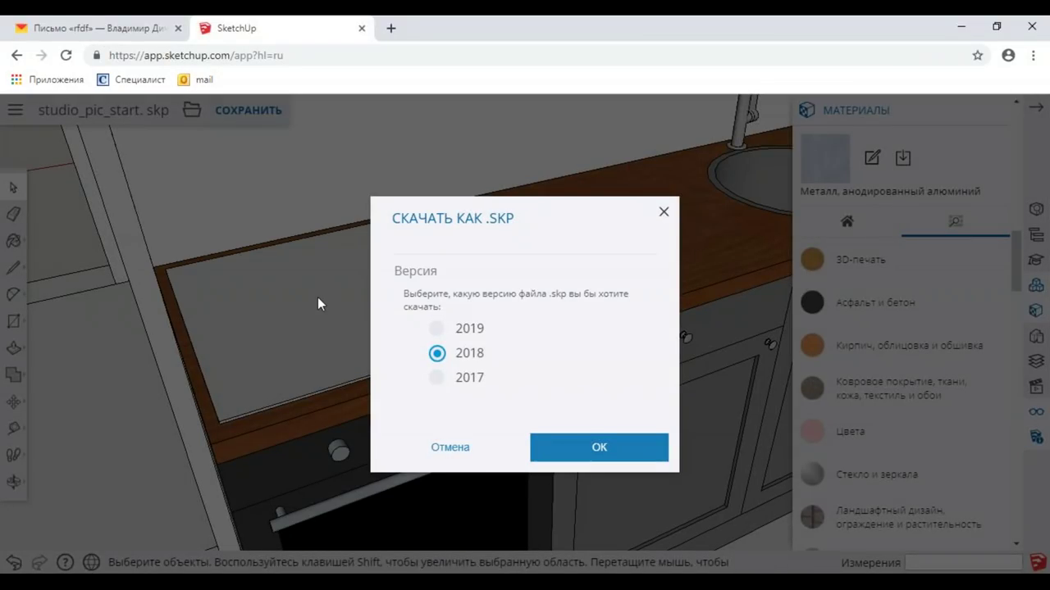
click(470, 449)
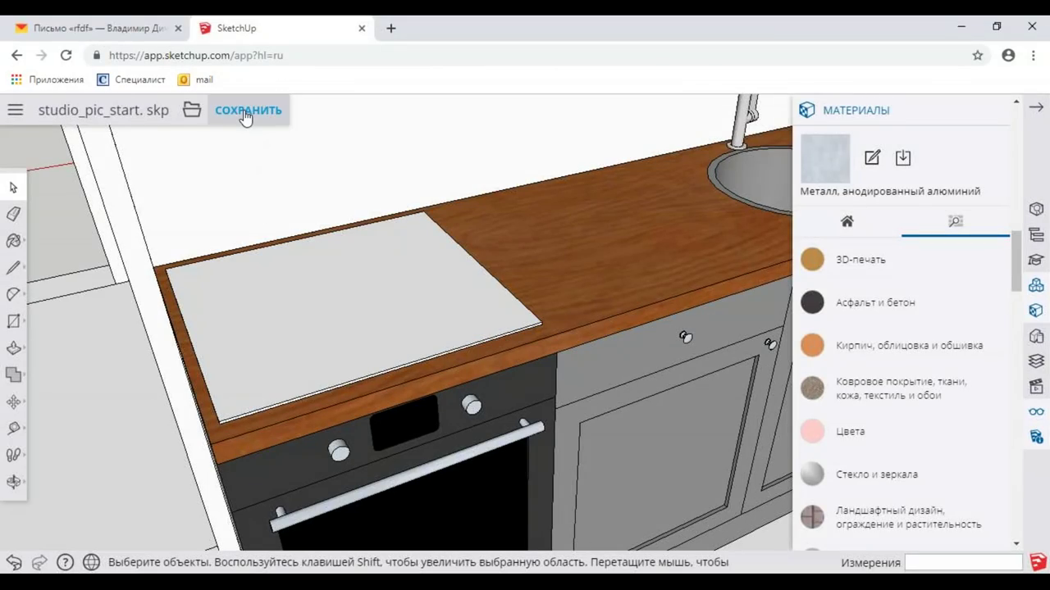
Step: Choose Insert from the file menu, taking the file from this computer
click(192, 113)
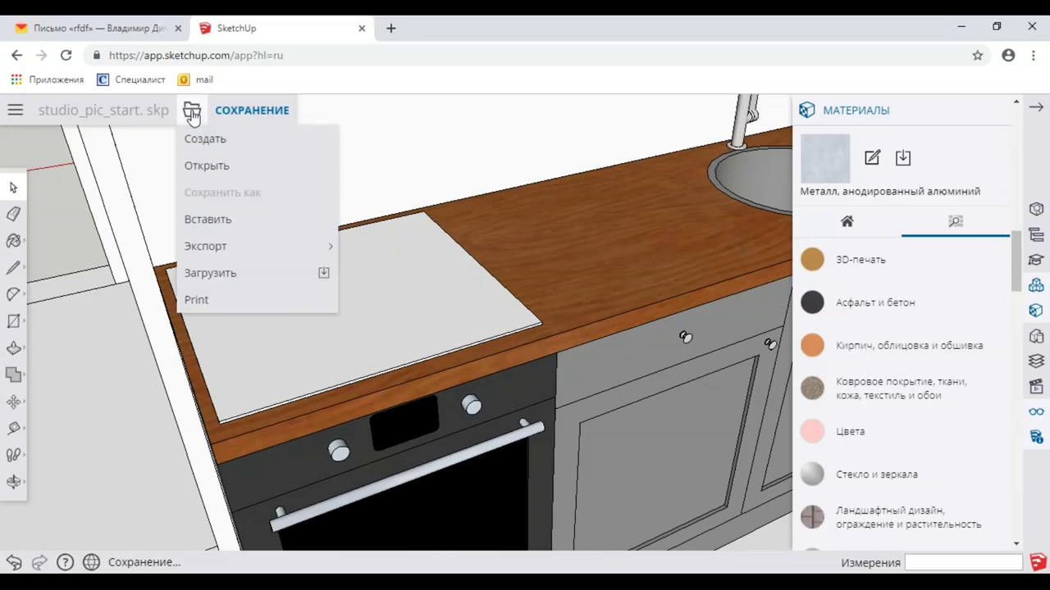
click(217, 223)
click(580, 378)
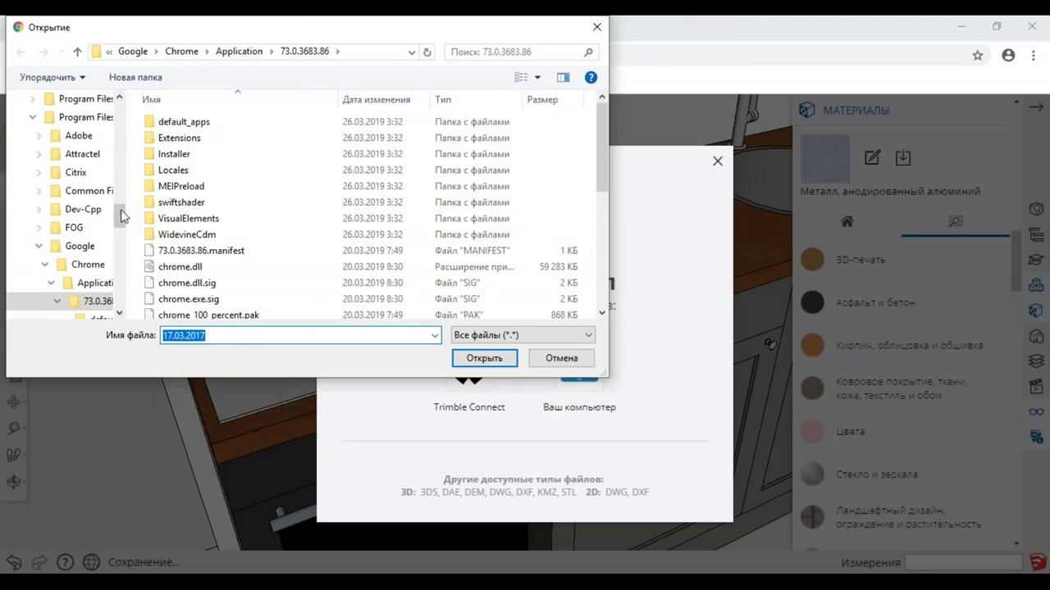
Step: Open 6ca762f0be193b2a7cb6c6cf6f505e9d.jpg from USB drive D: and insert it as a Material
drag(124, 214, 131, 128)
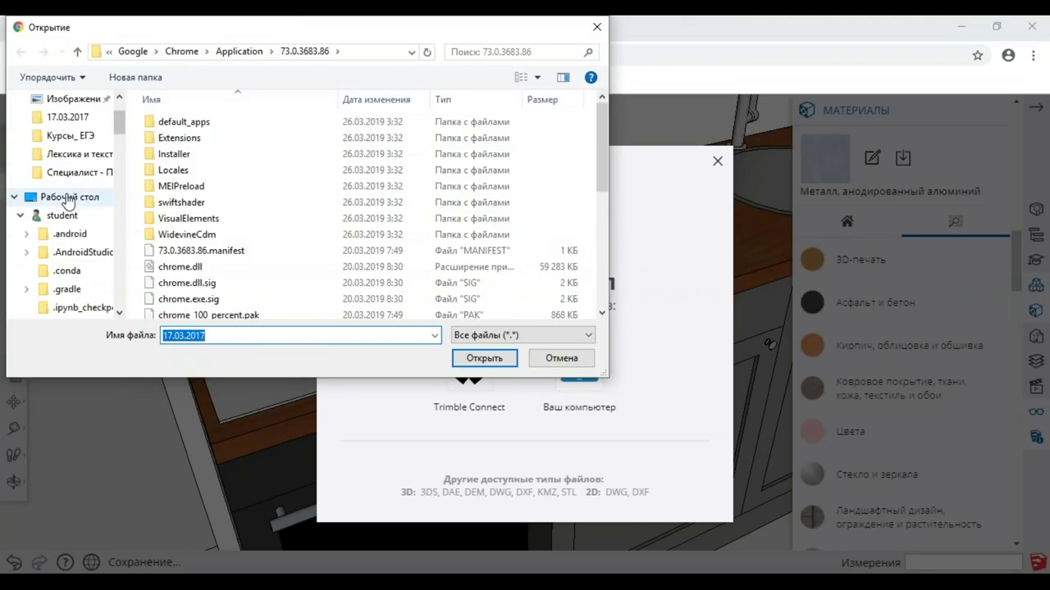
click(68, 202)
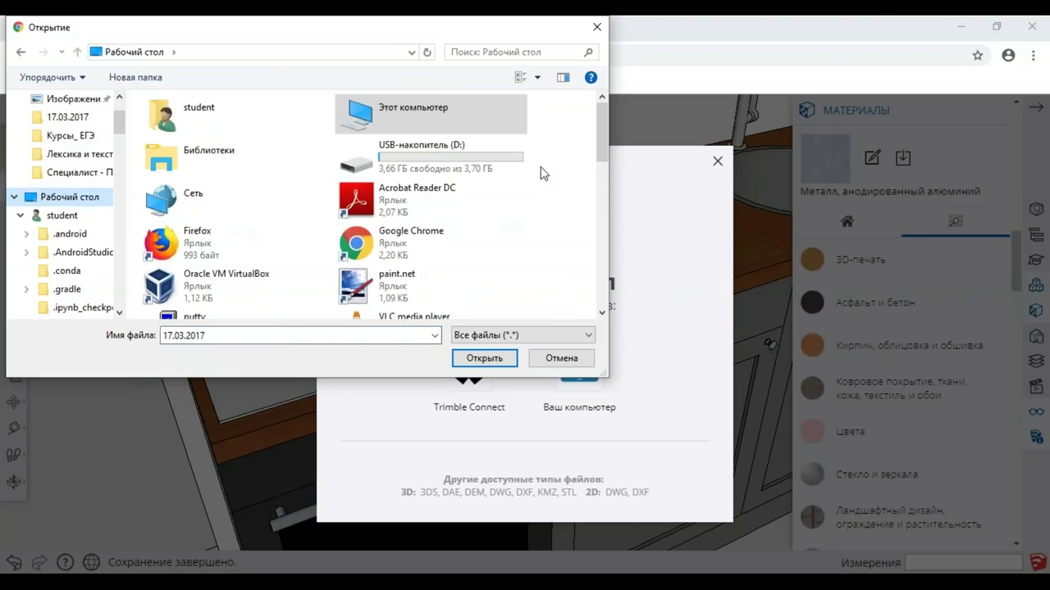
double_click(433, 166)
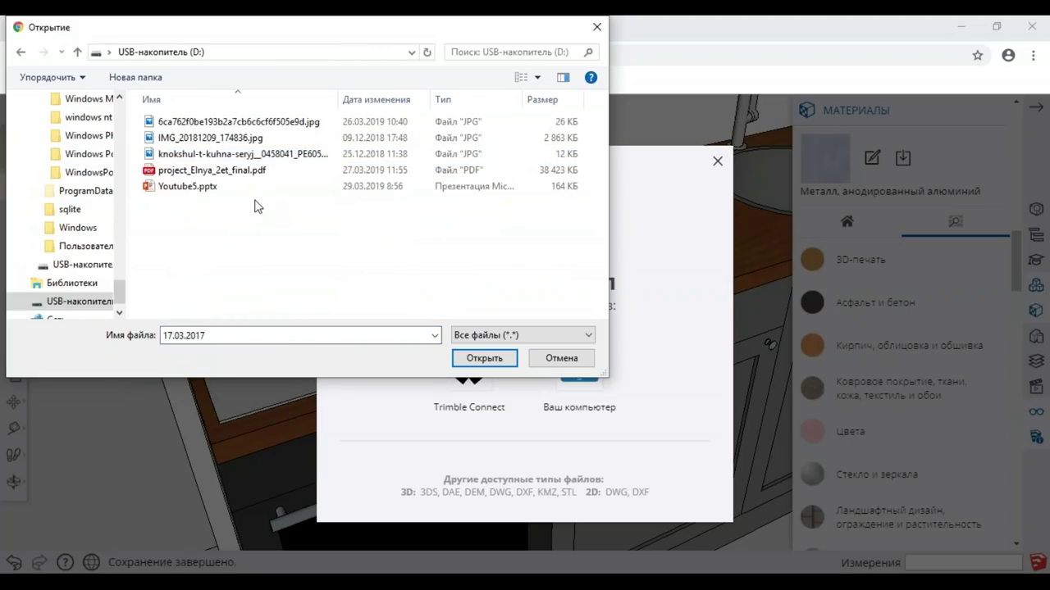
click(275, 123)
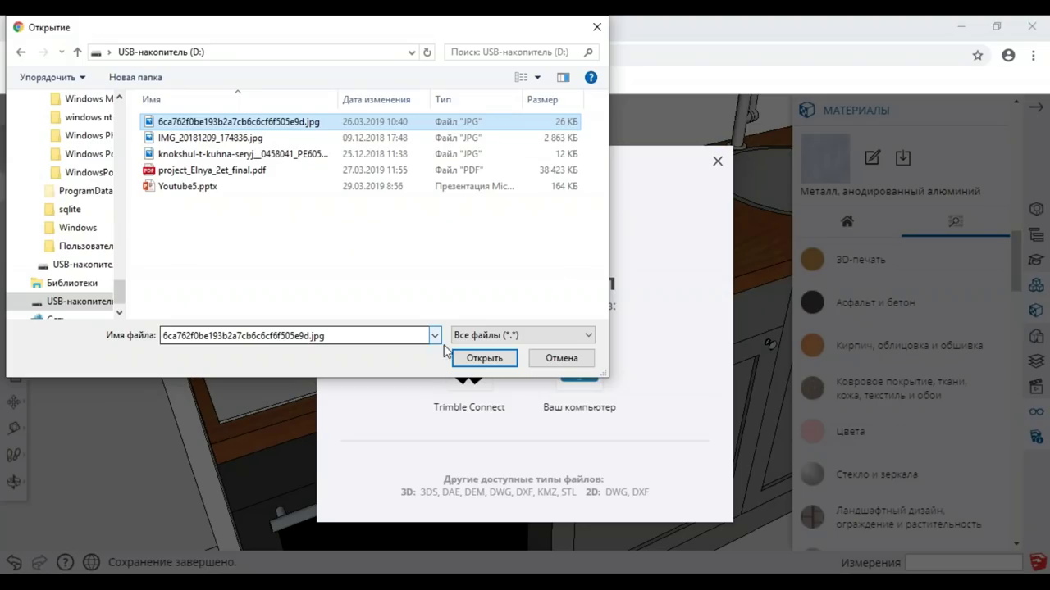
click(464, 364)
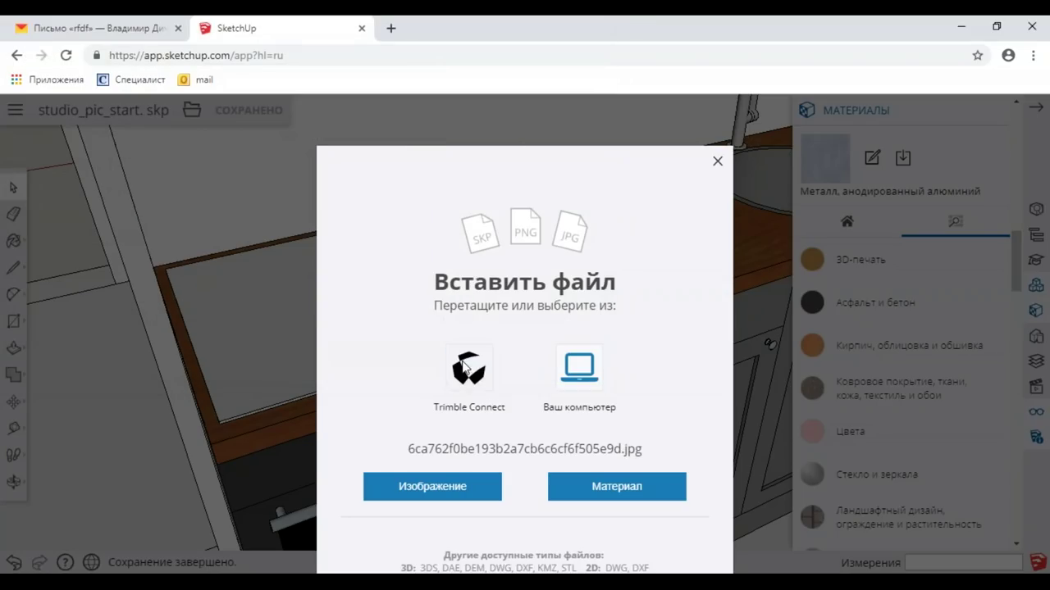
click(595, 493)
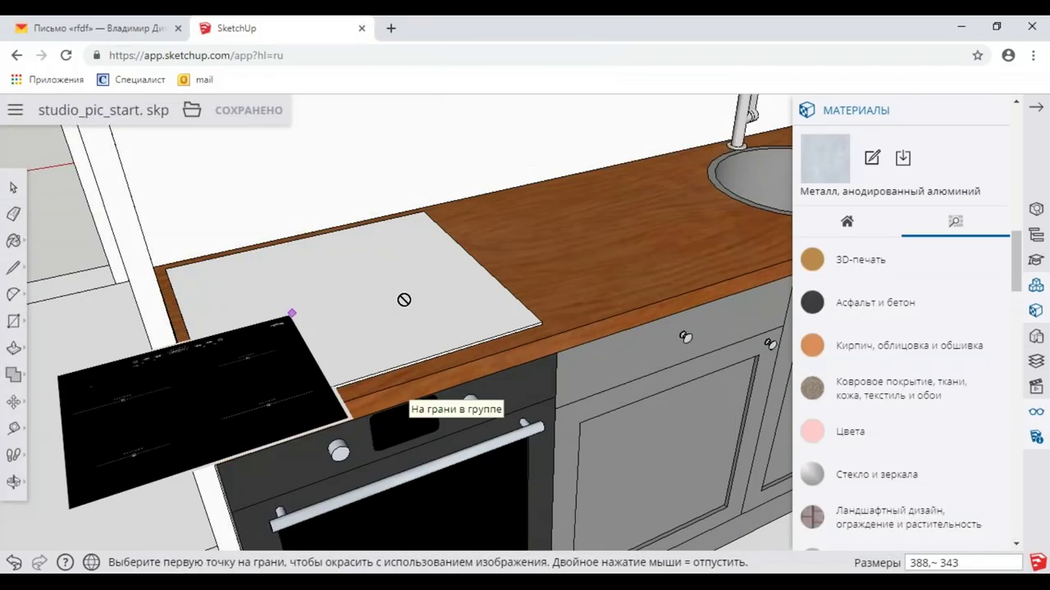
Step: Cancel the placement, open the white board group and select its top face
scroll(397, 296, up, 1)
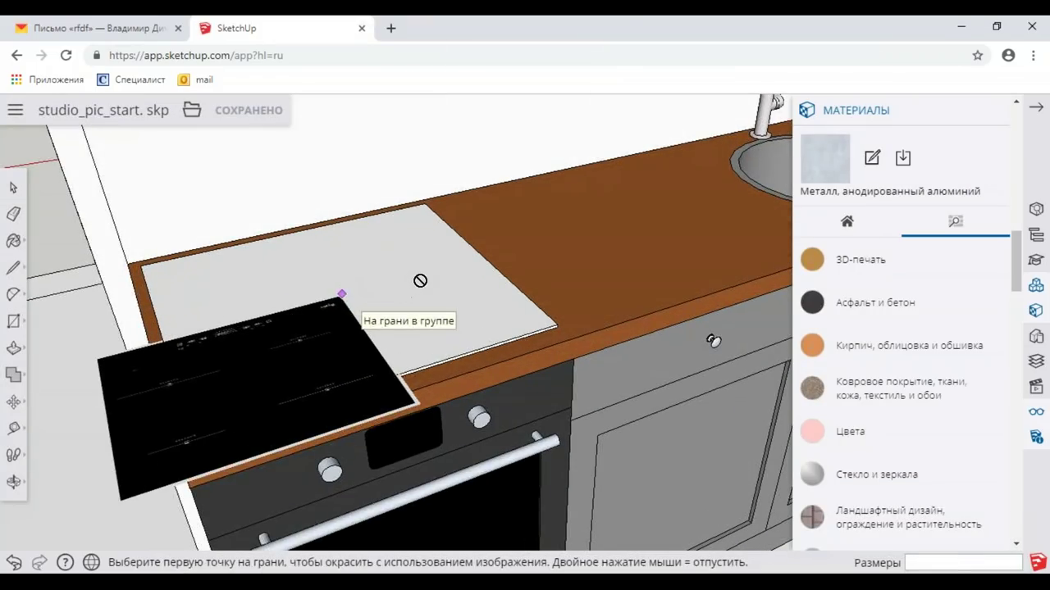
scroll(365, 303, down, 1)
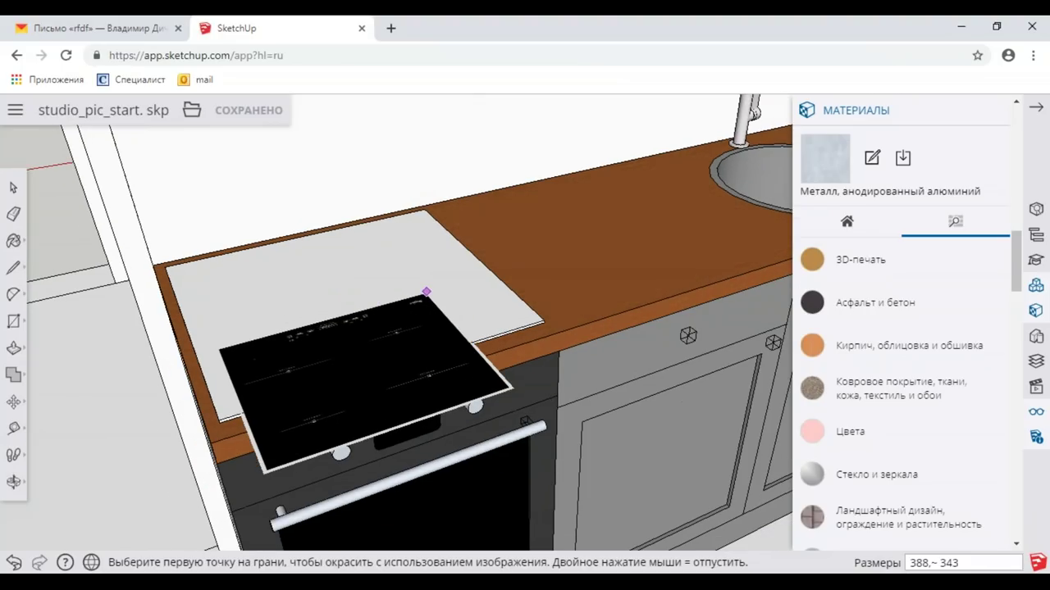
key(Escape)
scroll(388, 316, up, 2)
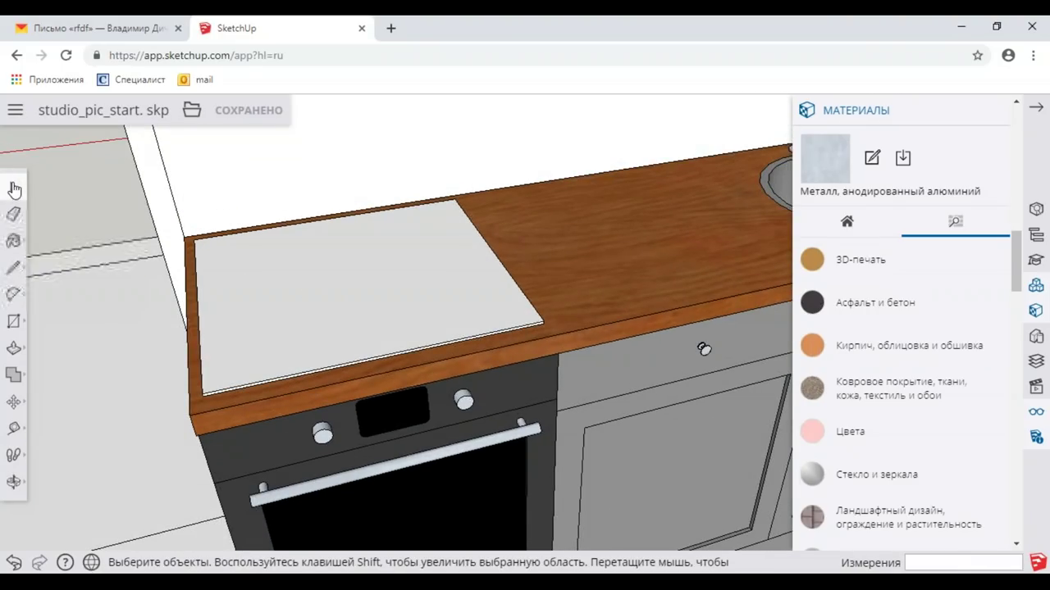
right_click(305, 293)
click(335, 371)
click(316, 297)
Step: Insert the hob JPG as a material and place it with two corner clicks on the board
click(190, 119)
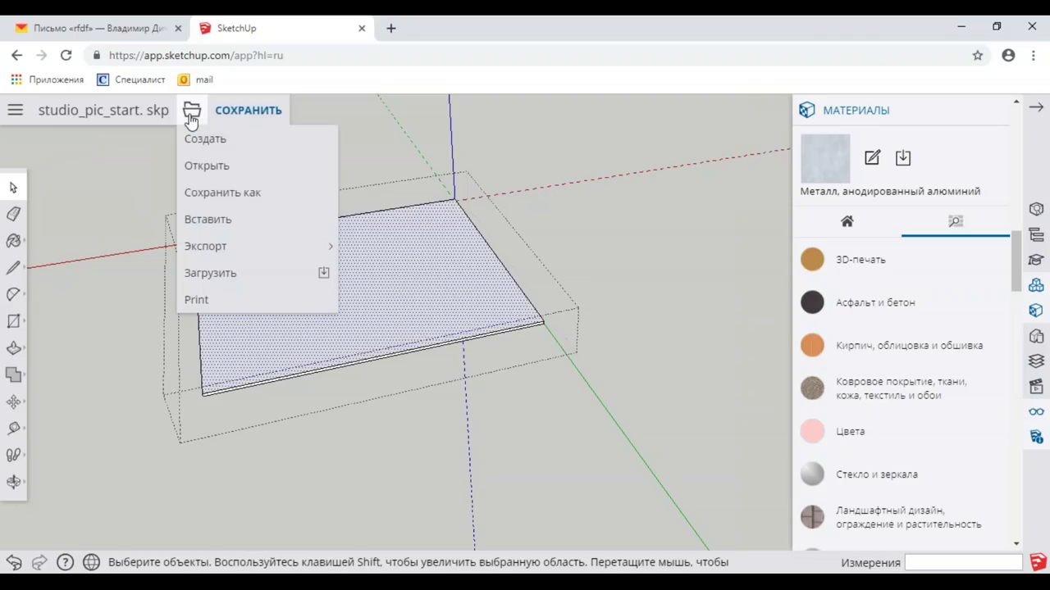
click(205, 215)
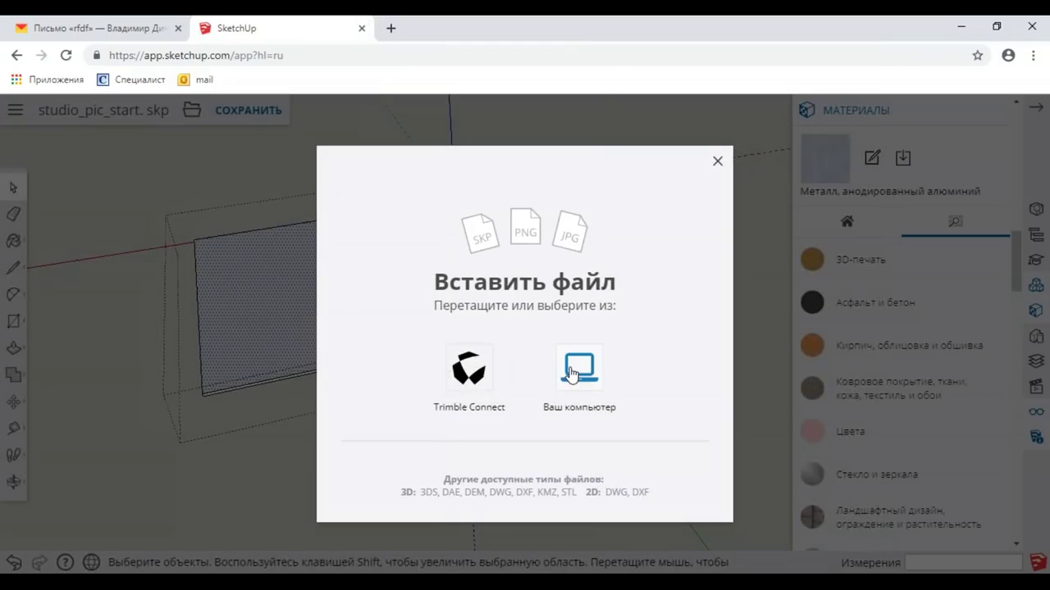
click(574, 371)
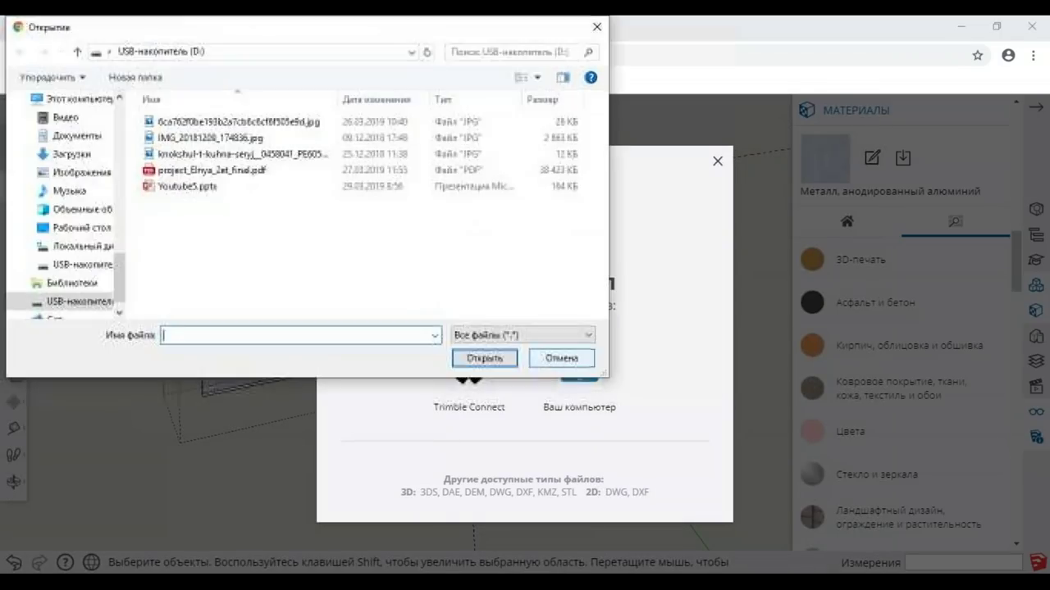
click(237, 122)
click(484, 358)
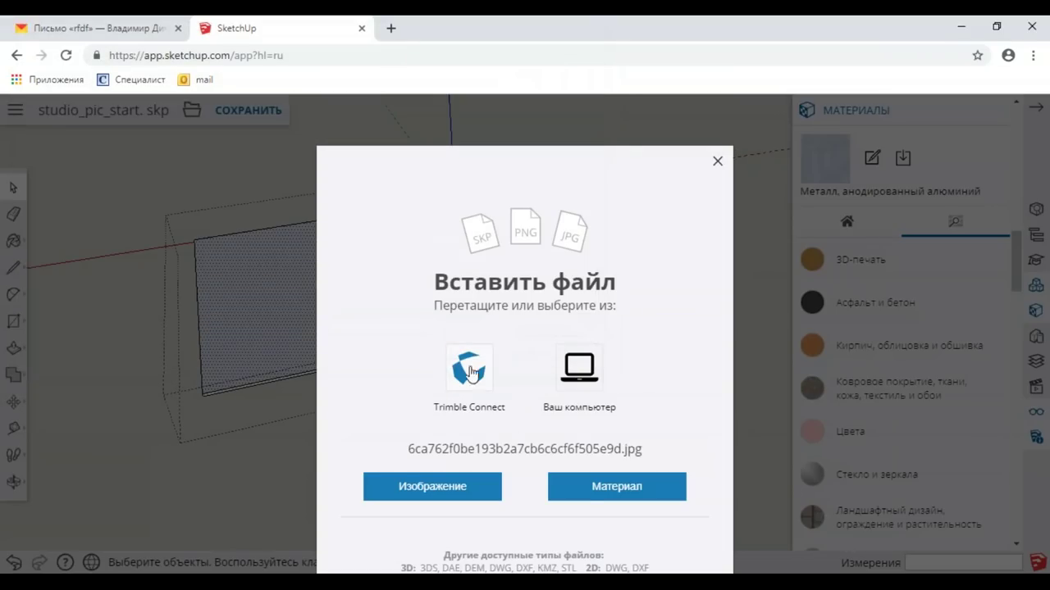
click(594, 492)
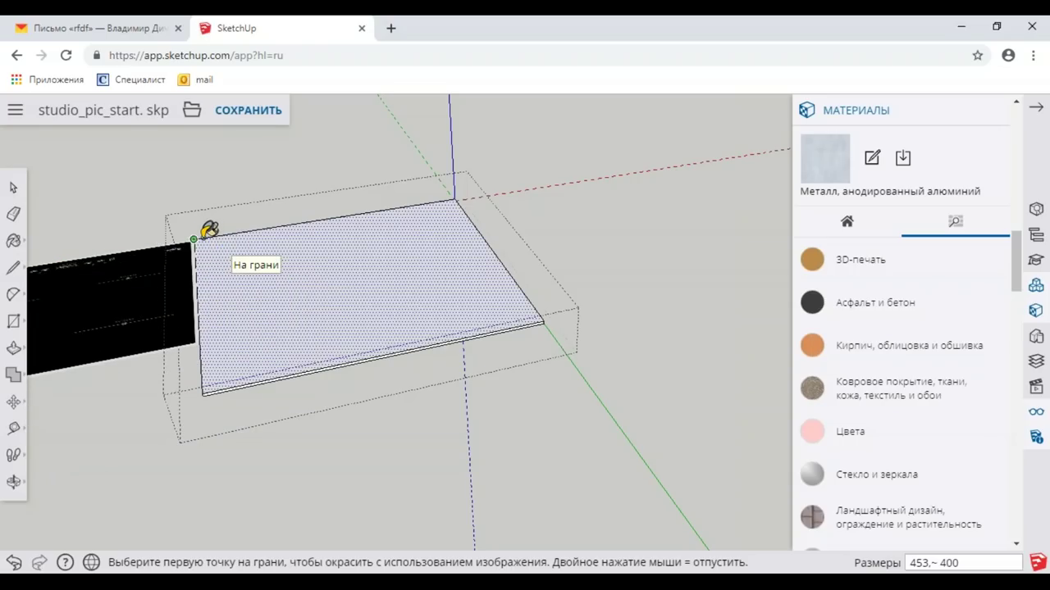
click(537, 310)
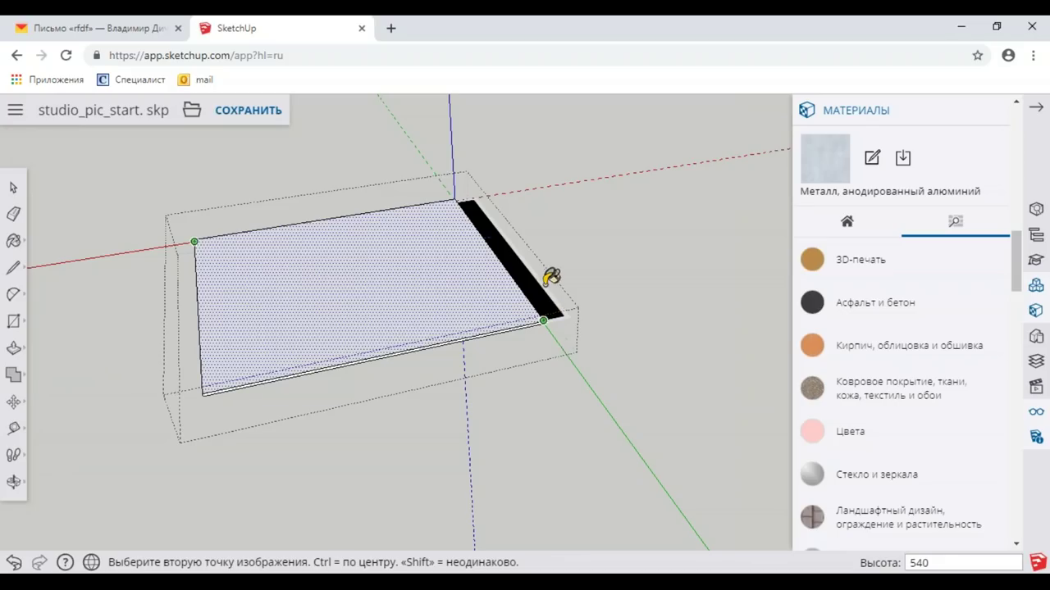
click(542, 281)
Step: Re-insert the hob JPG material and stretch it across the board's full top face
scroll(525, 291, up, 3)
scroll(520, 296, down, 3)
scroll(492, 300, up, 2)
scroll(410, 299, down, 2)
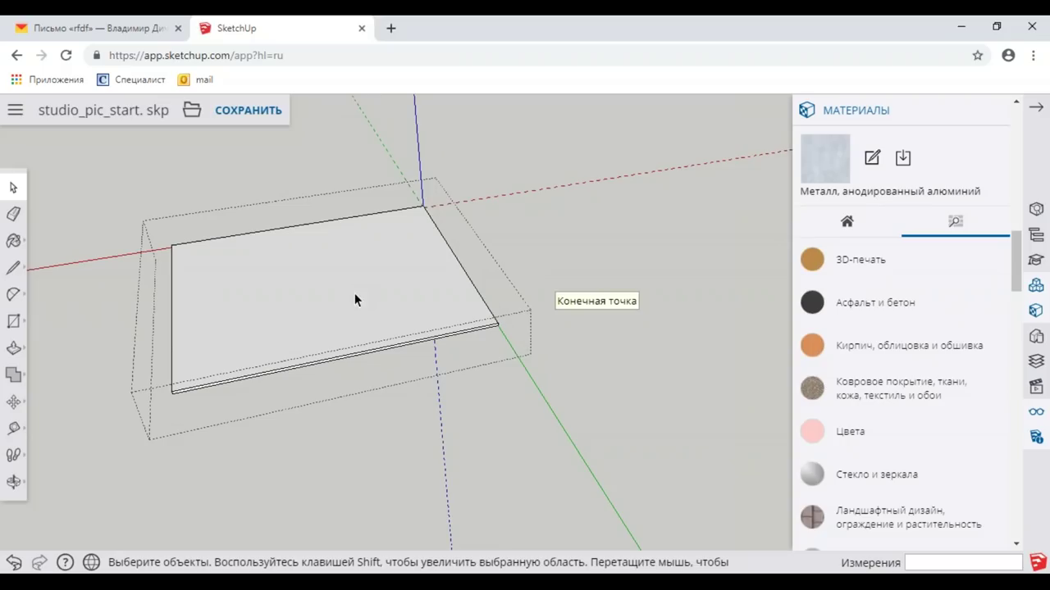
click(192, 113)
click(199, 218)
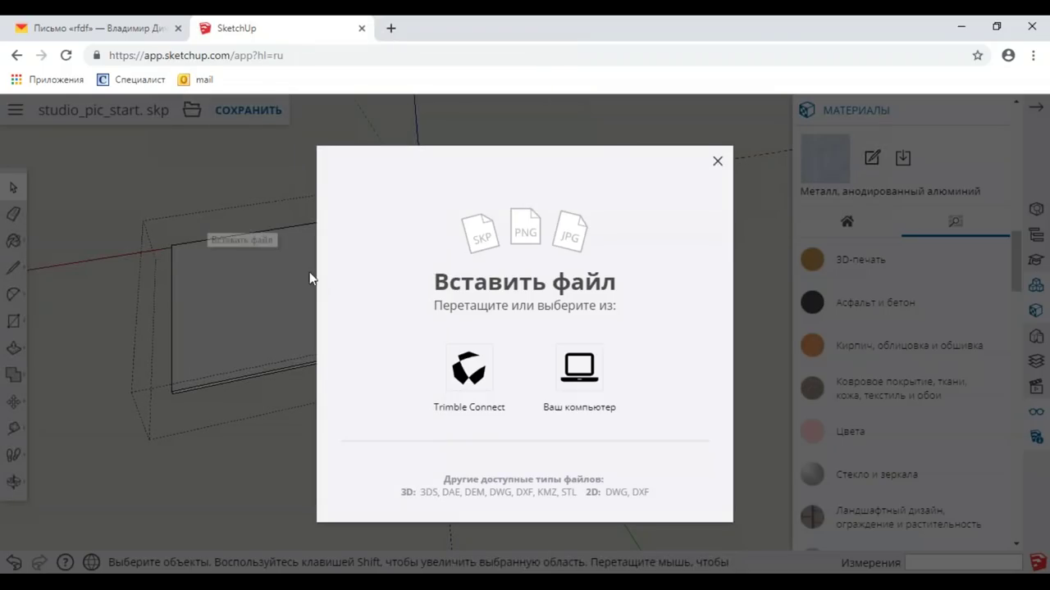
click(566, 382)
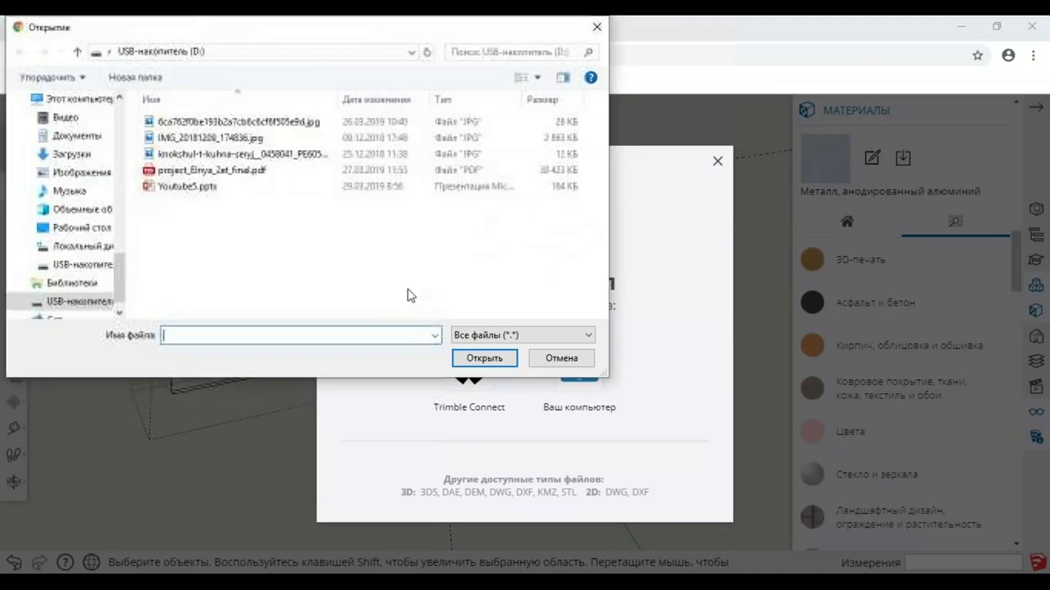
click(238, 122)
click(471, 359)
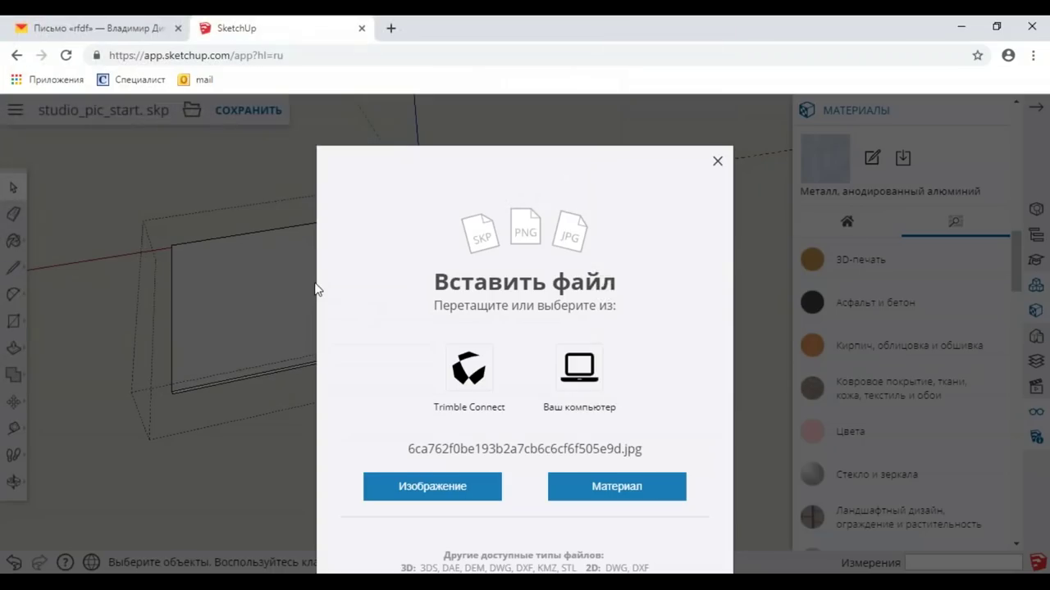
click(559, 480)
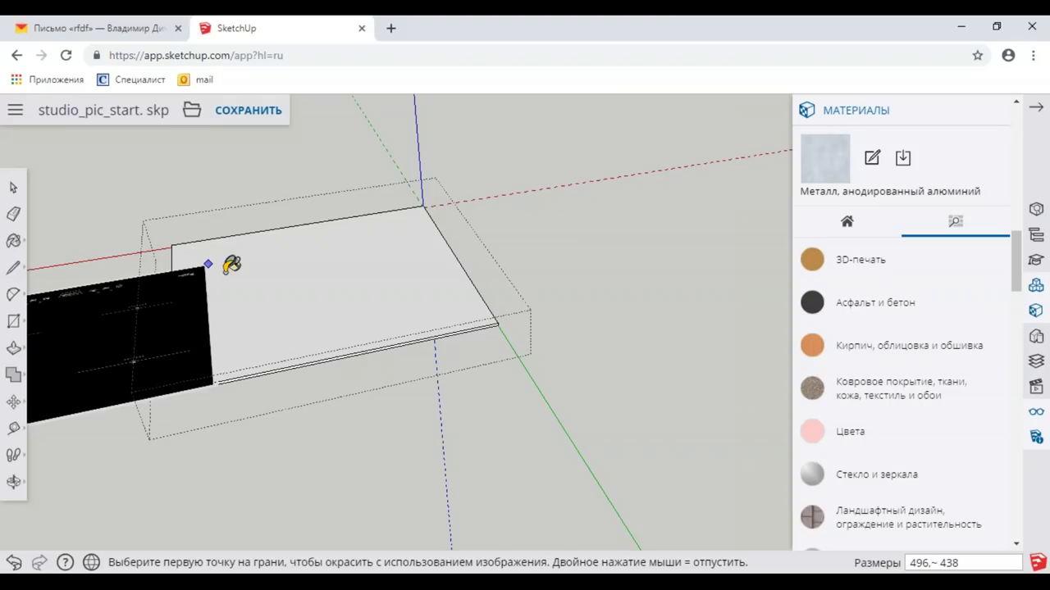
click(259, 279)
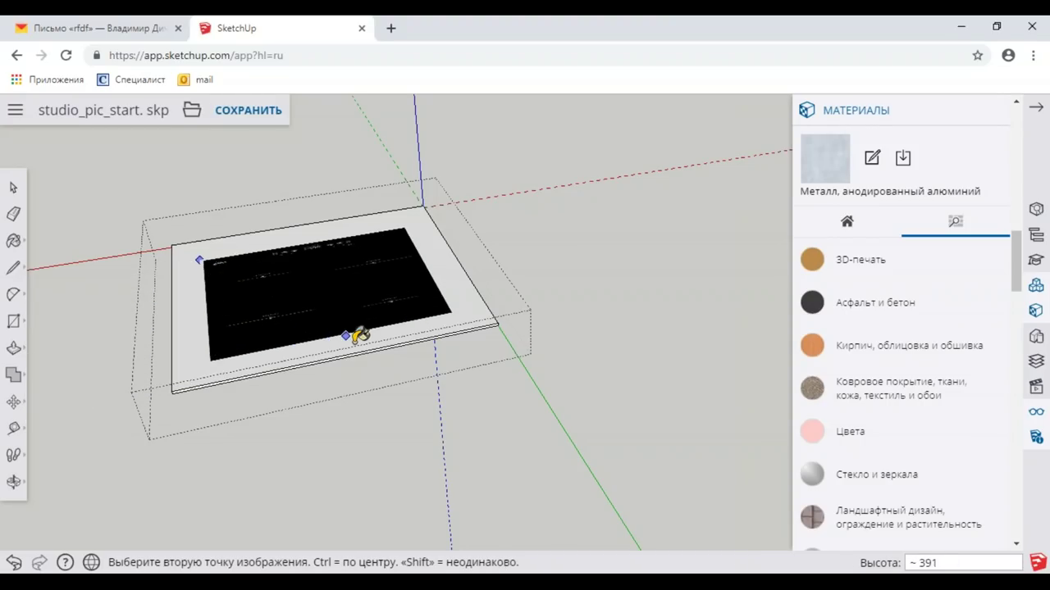
click(357, 313)
scroll(305, 285, up, 2)
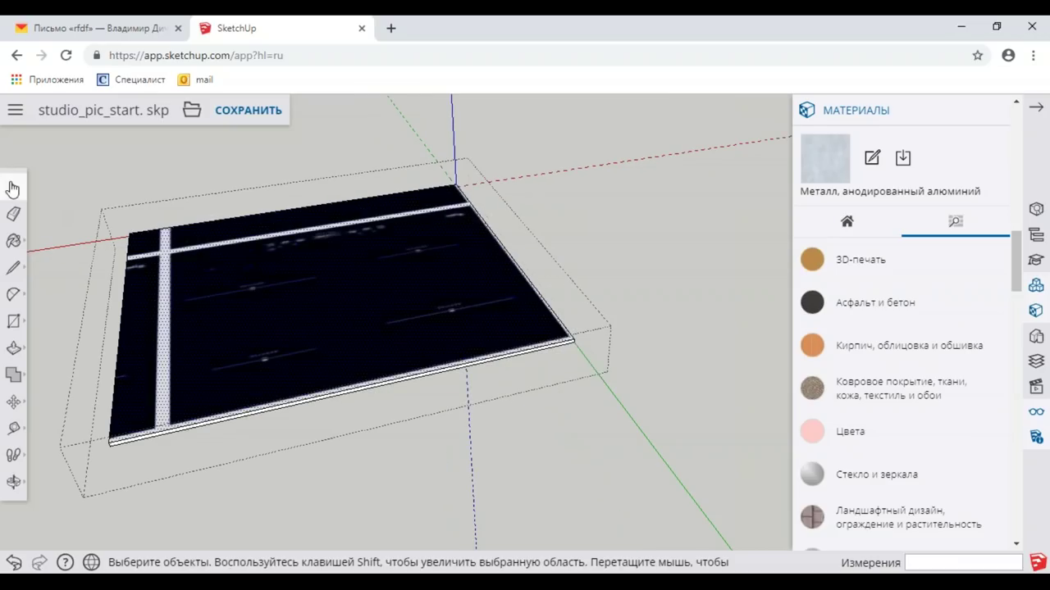
Step: Reposition the hob texture with free pins, dragging its four corners onto the board's corners
right_click(228, 274)
mouse_move(270, 534)
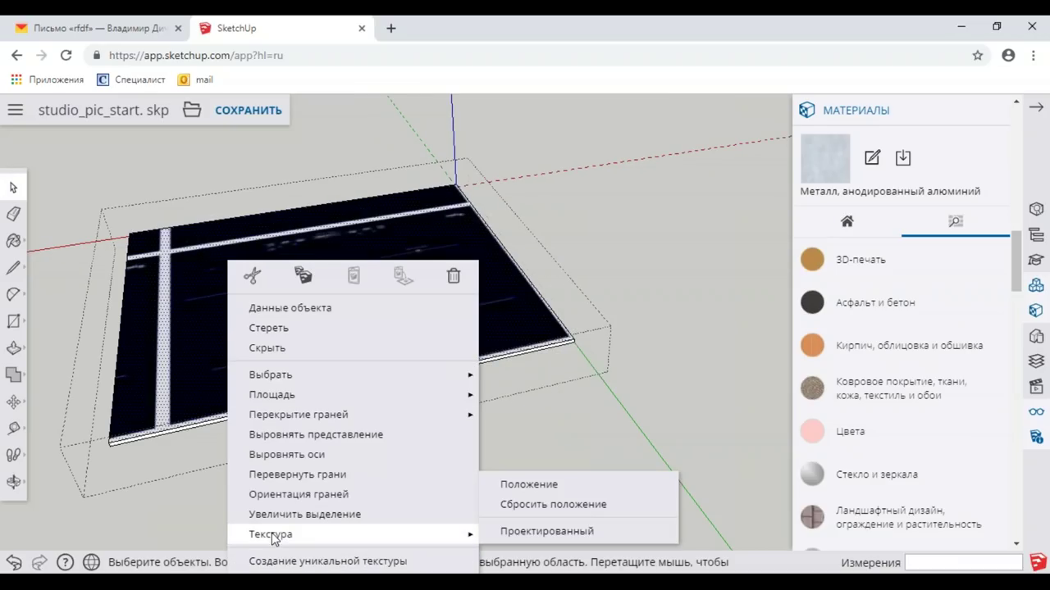
click(528, 484)
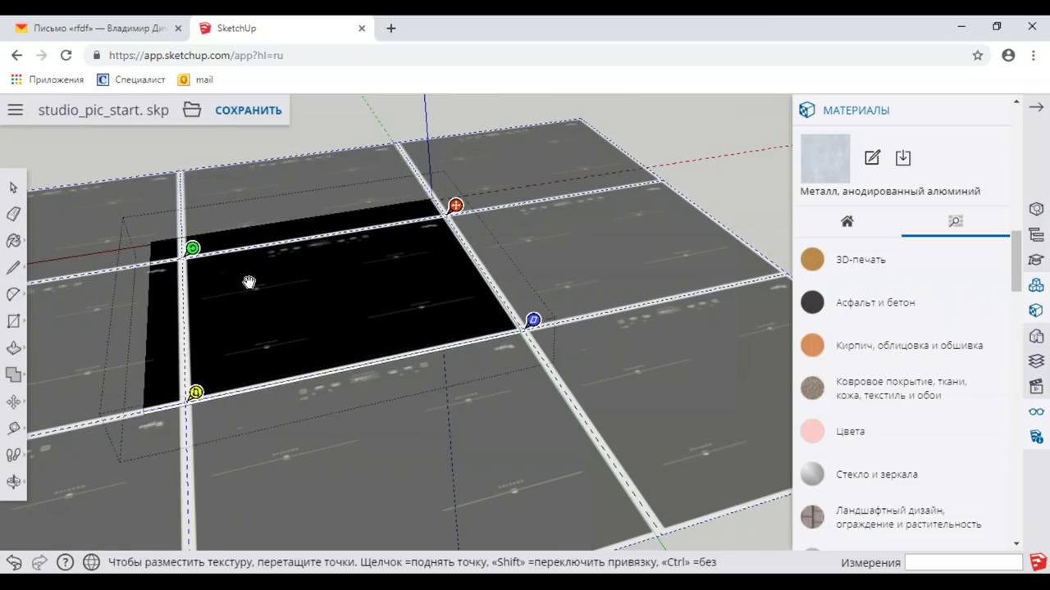
right_click(250, 283)
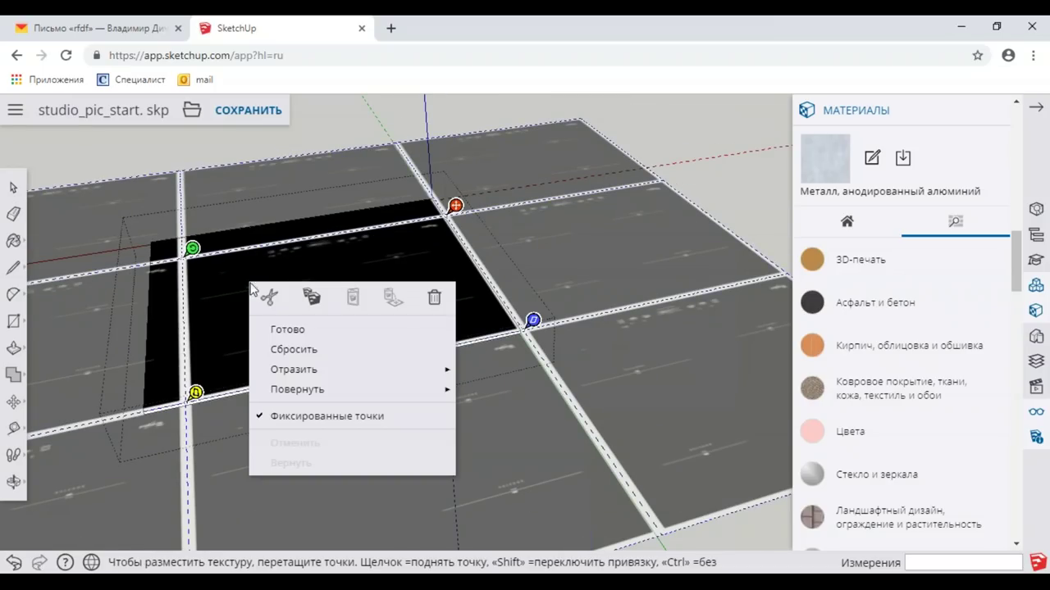
click(293, 410)
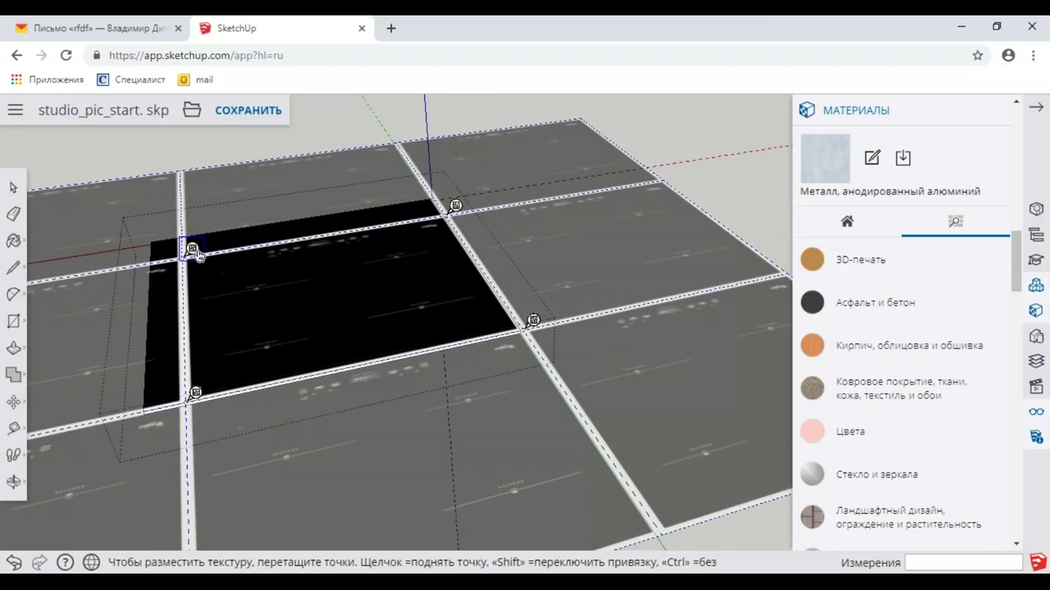
drag(192, 249, 158, 226)
drag(195, 394, 146, 409)
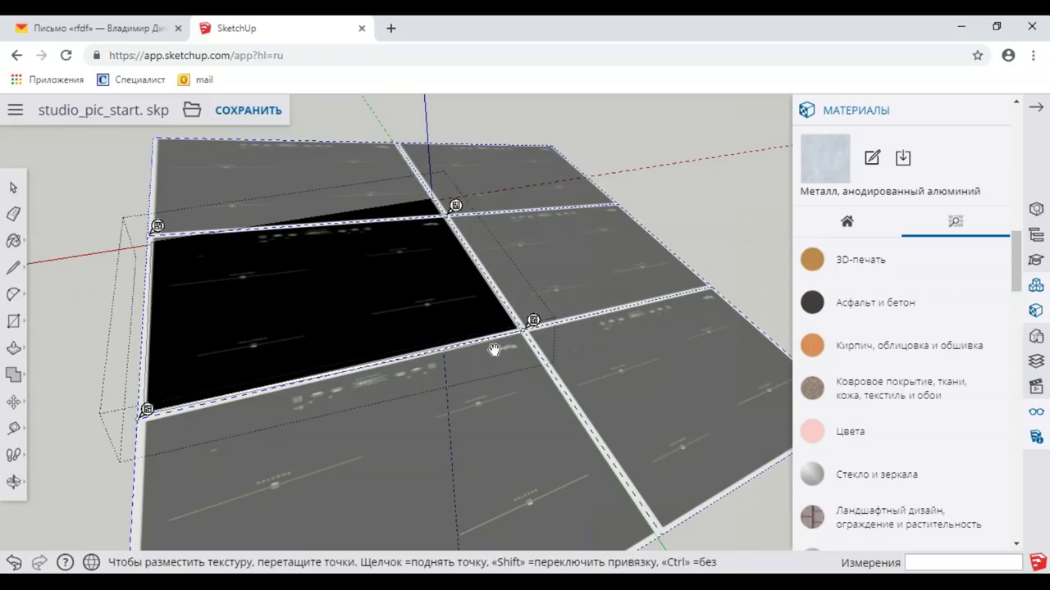
drag(464, 209, 448, 184)
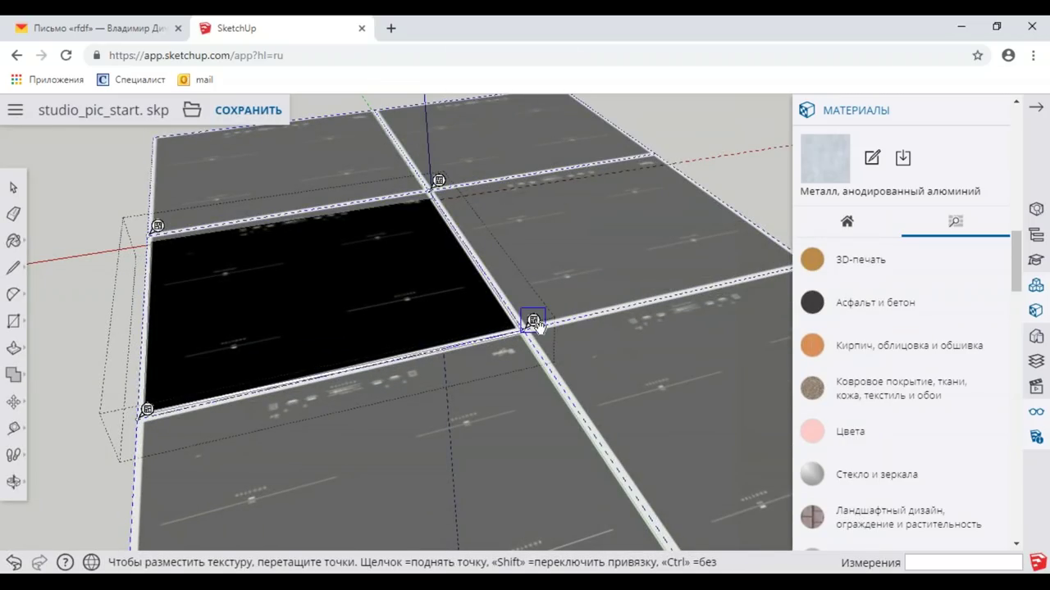
drag(535, 322, 533, 320)
click(16, 186)
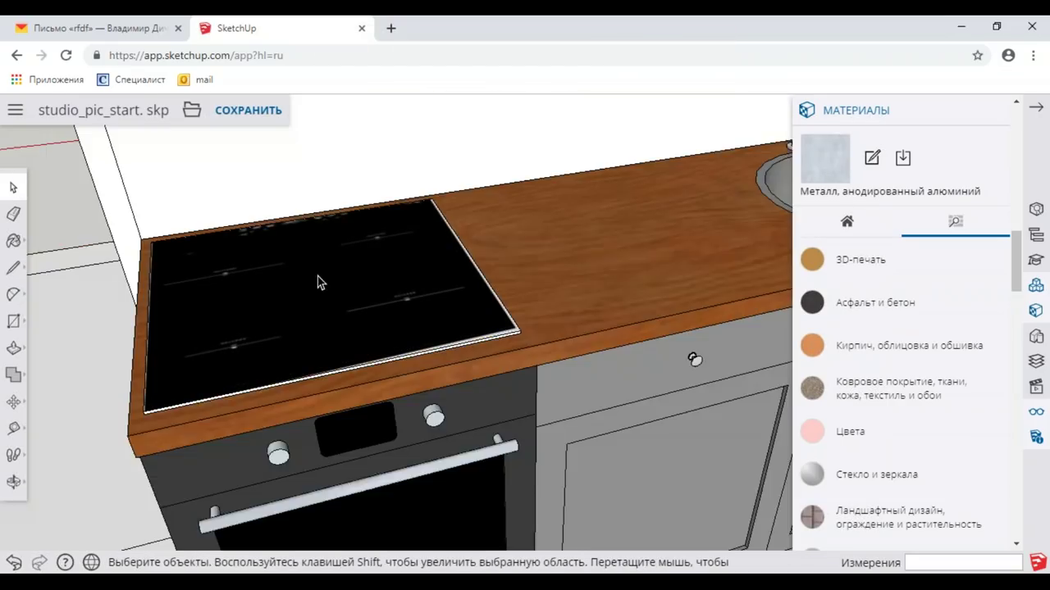
Step: Open the hob group and enter texture positioning on its top face
scroll(328, 270, up, 3)
middle_drag(350, 266, 281, 344)
middle_drag(318, 314, 315, 316)
right_click(315, 316)
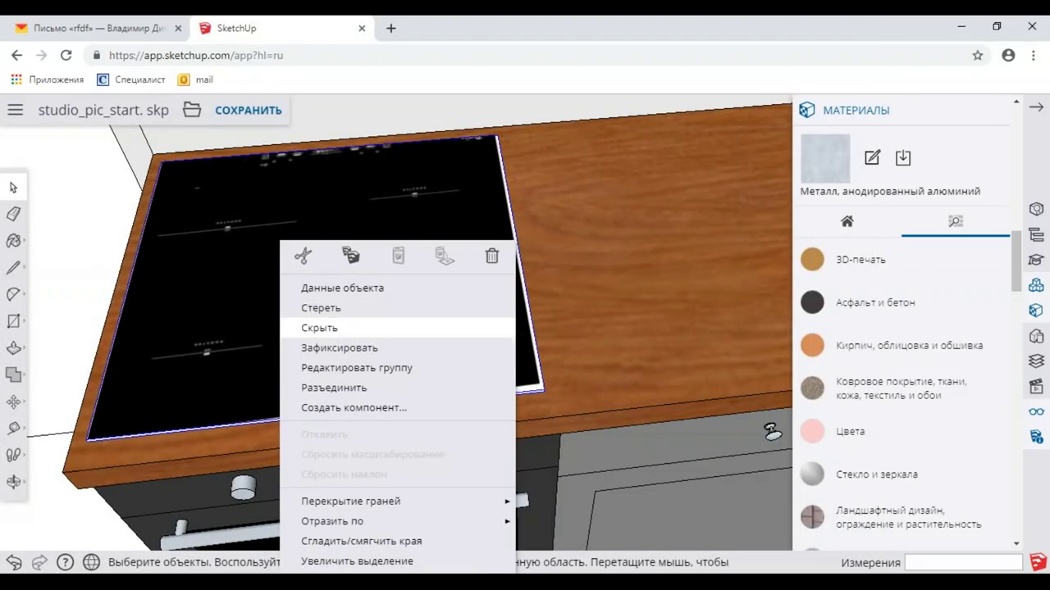
double_click(253, 300)
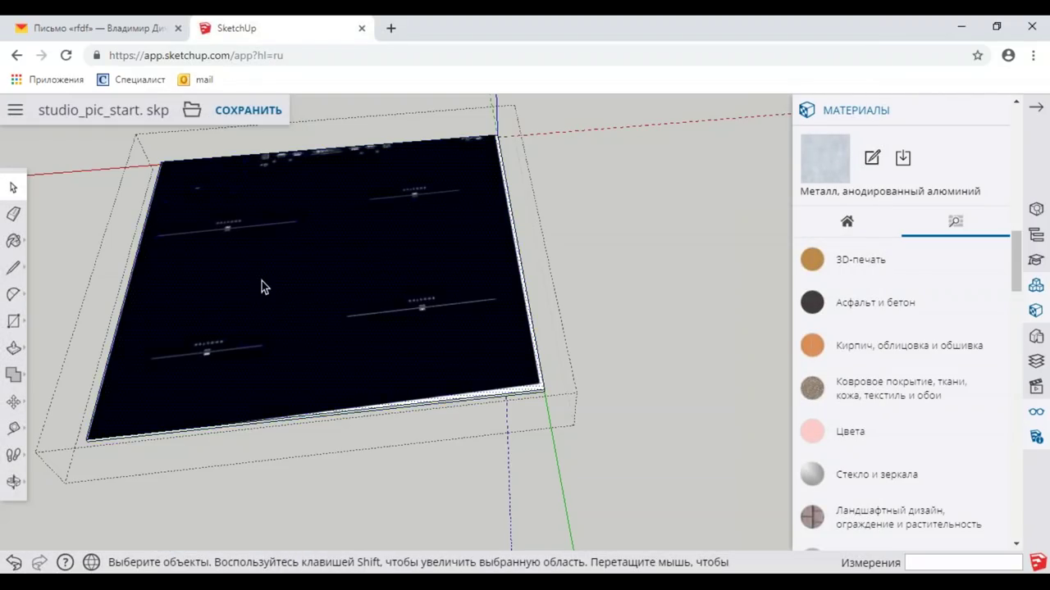
right_click(261, 280)
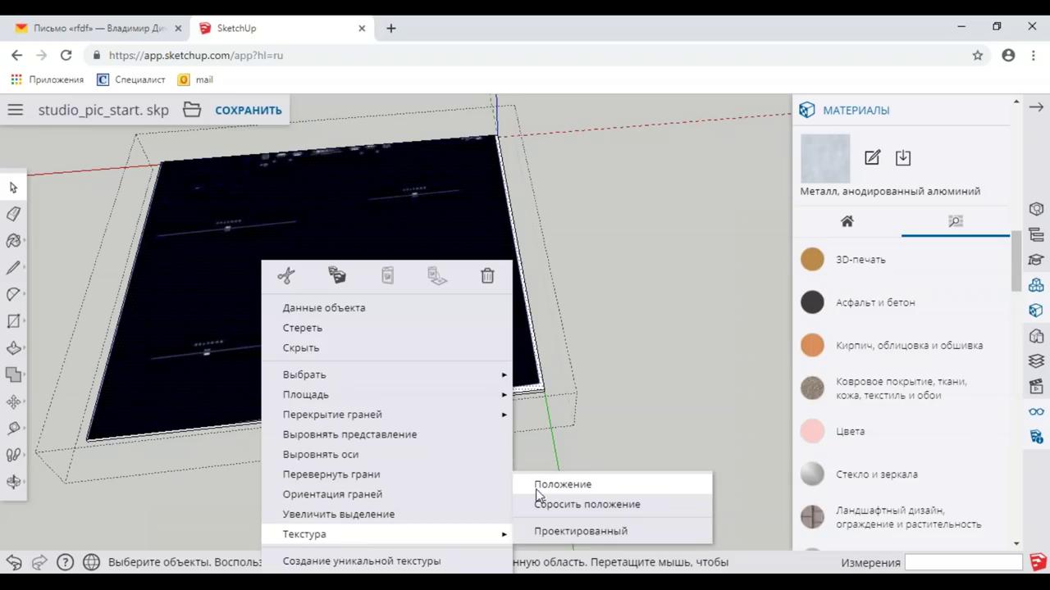
click(557, 484)
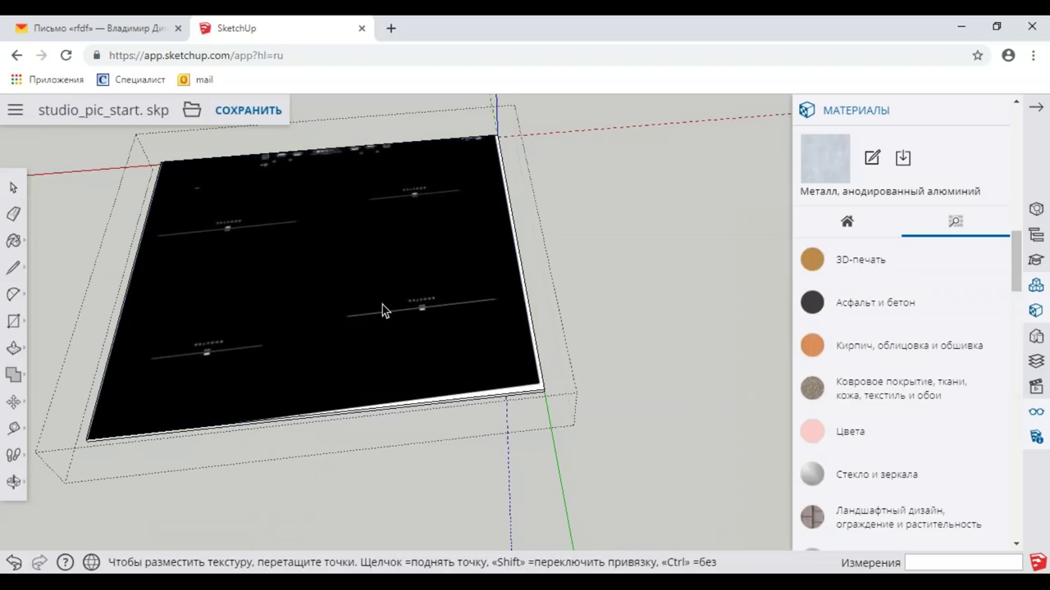
Step: Switch to Fixed Pins and drag the hob image's corners to the cooktop's edges
right_click(383, 304)
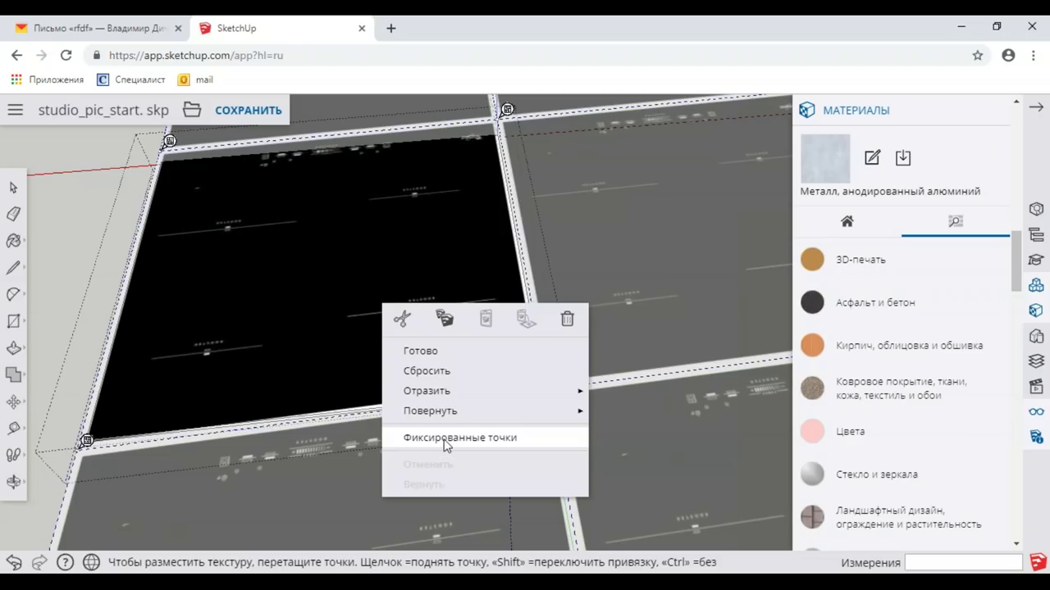
click(358, 312)
drag(558, 378, 574, 389)
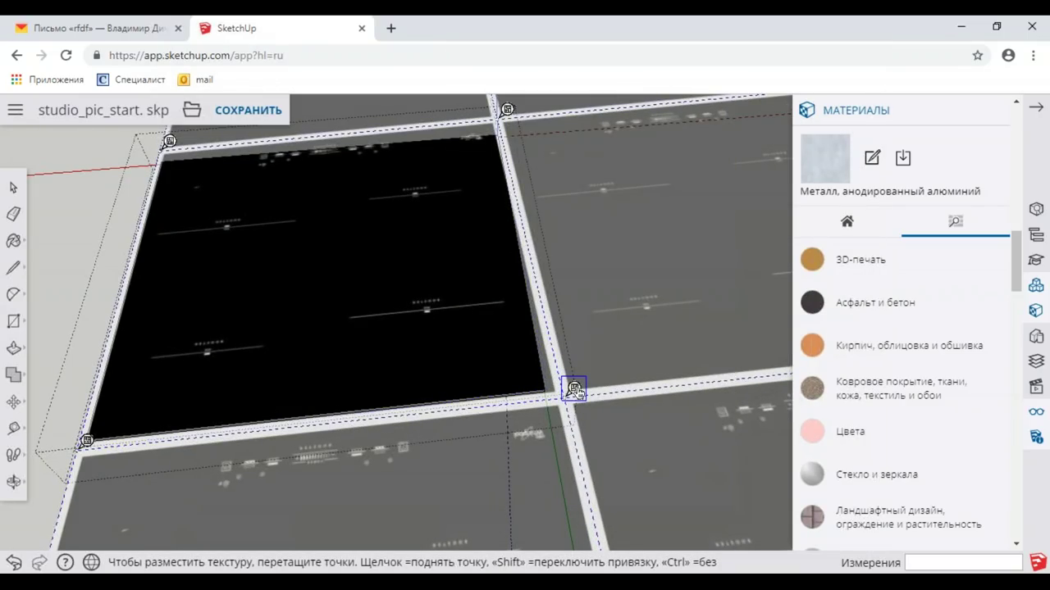
drag(508, 109, 519, 114)
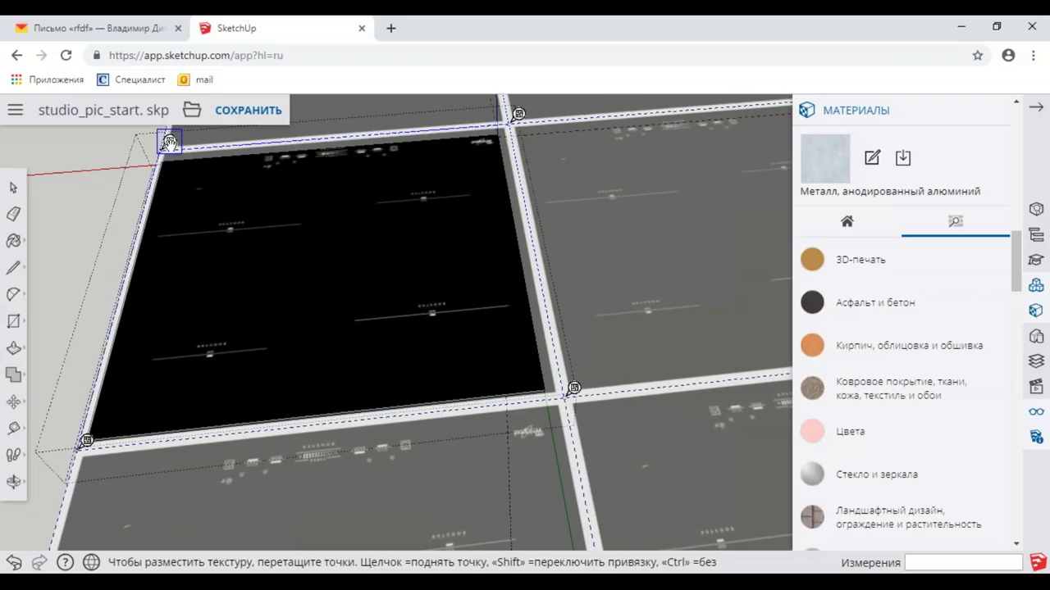
drag(168, 142, 167, 148)
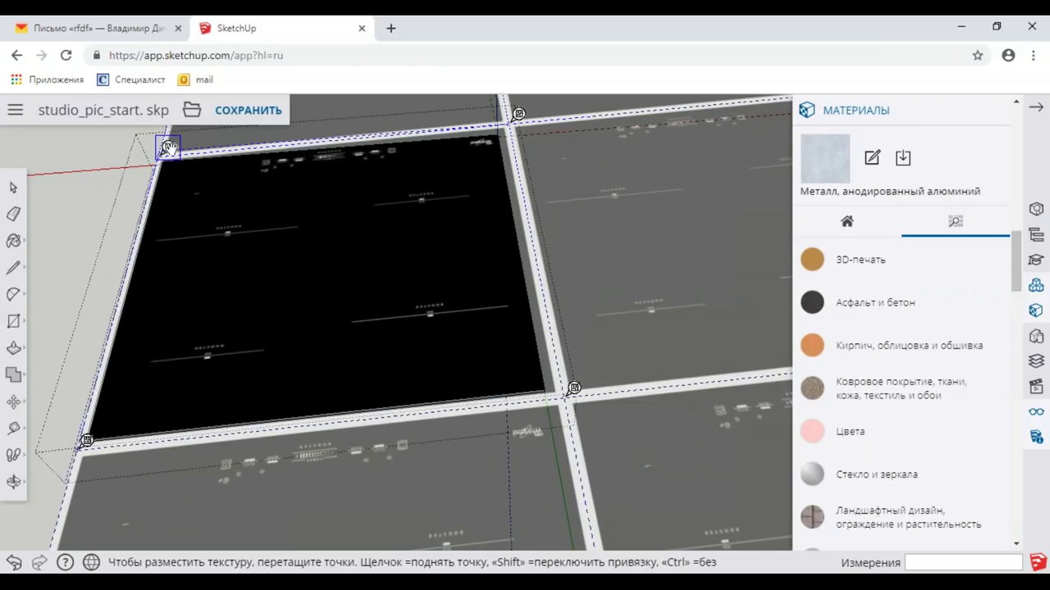
drag(519, 115, 520, 120)
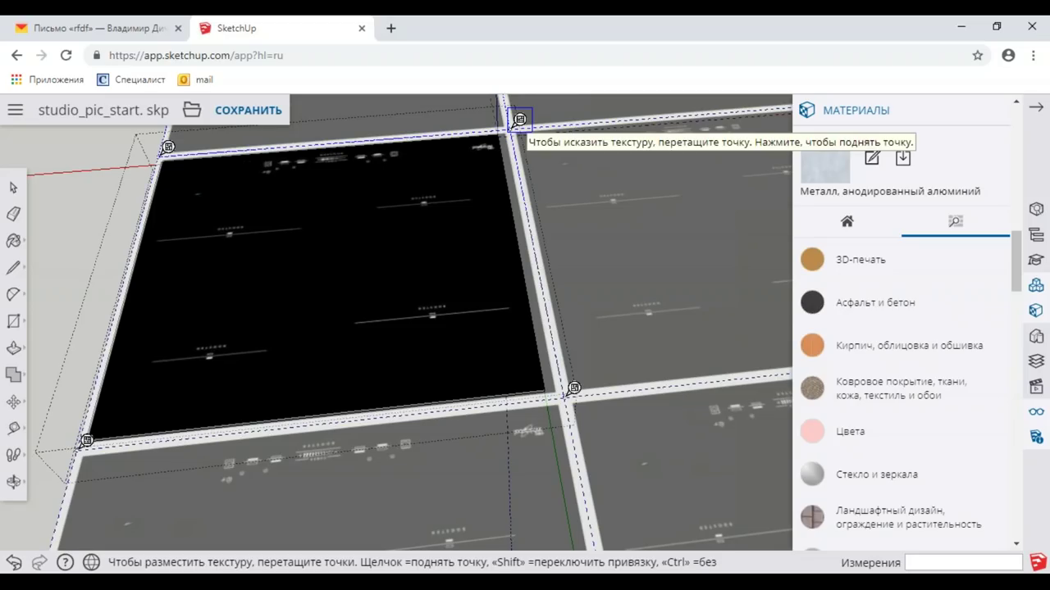
drag(509, 123, 515, 121)
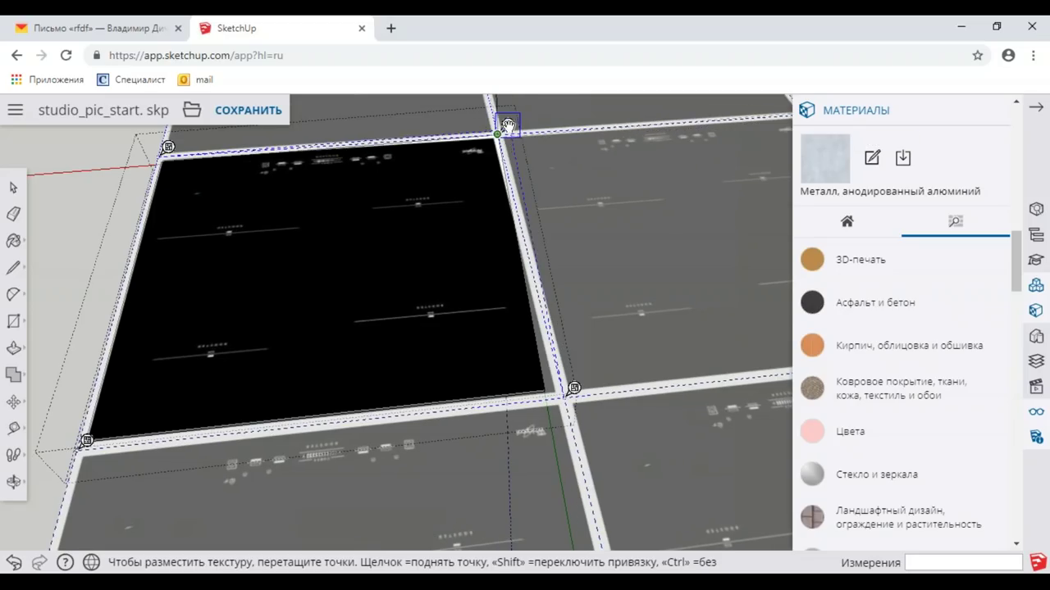
scroll(520, 220, down, 3)
scroll(520, 220, down, 3)
key(Return)
scroll(345, 253, up, 2)
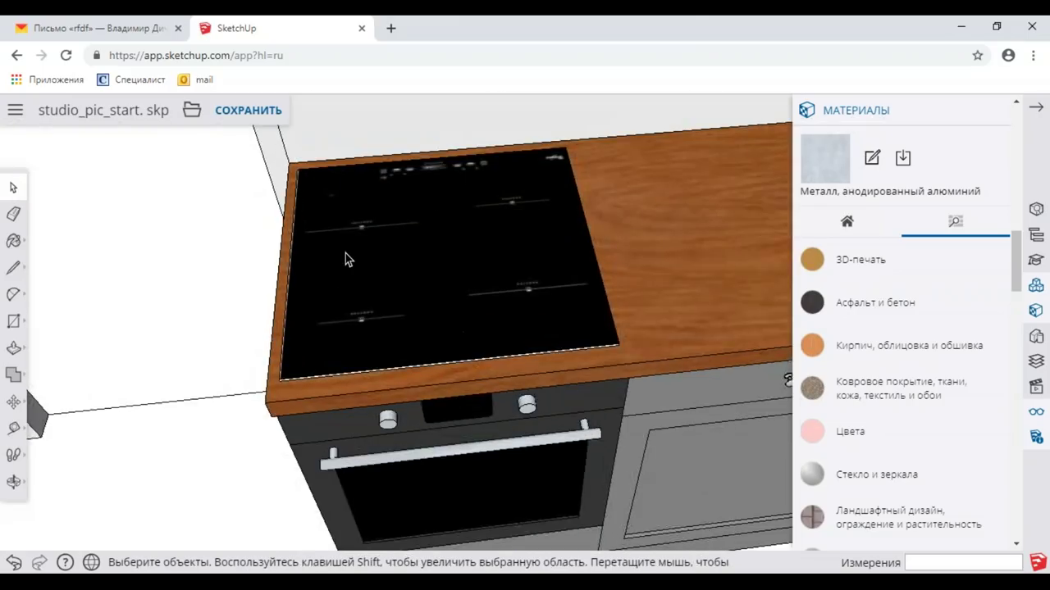
Step: Open the cooktop group and flip its hob texture Left/Right so the controls face front
scroll(345, 254, up, 2)
mouse_move(346, 254)
middle_down()
mouse_move(500, 307)
mouse_move(453, 298)
mouse_move(429, 265)
middle_up()
right_click(427, 243)
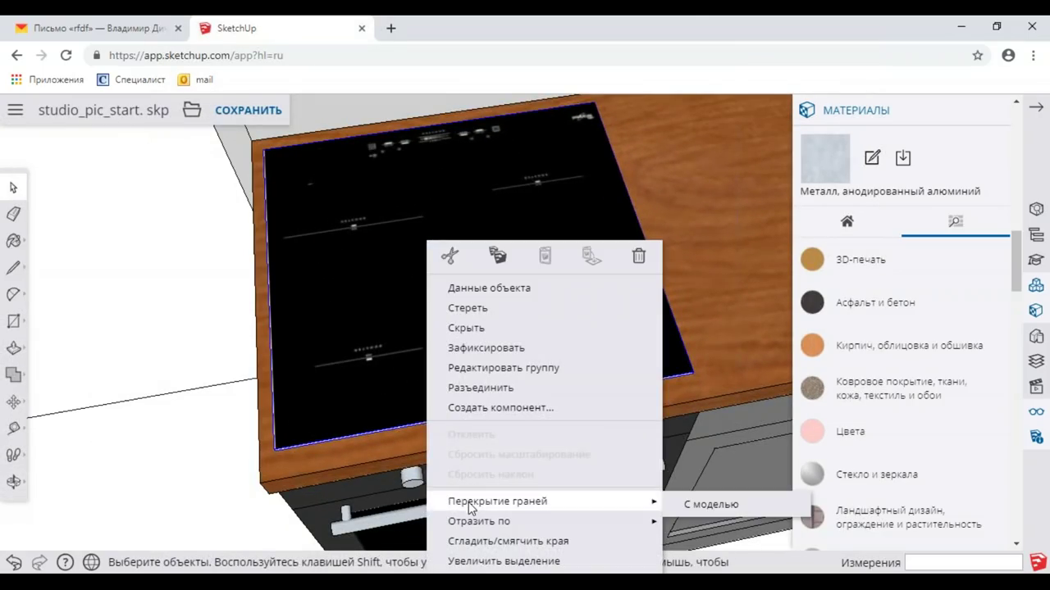
right_click(358, 291)
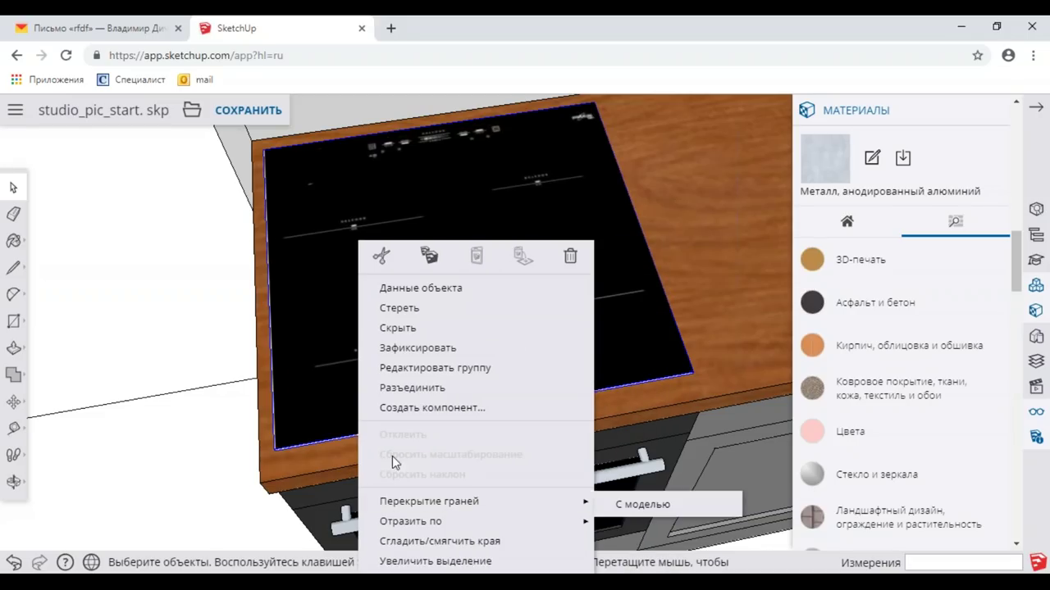
click(400, 368)
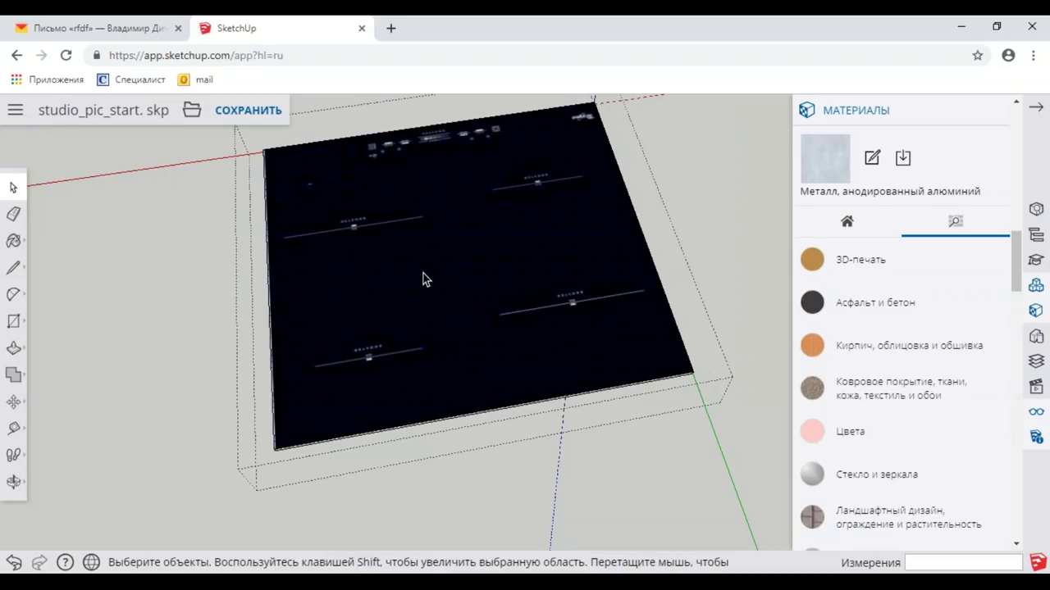
right_click(423, 273)
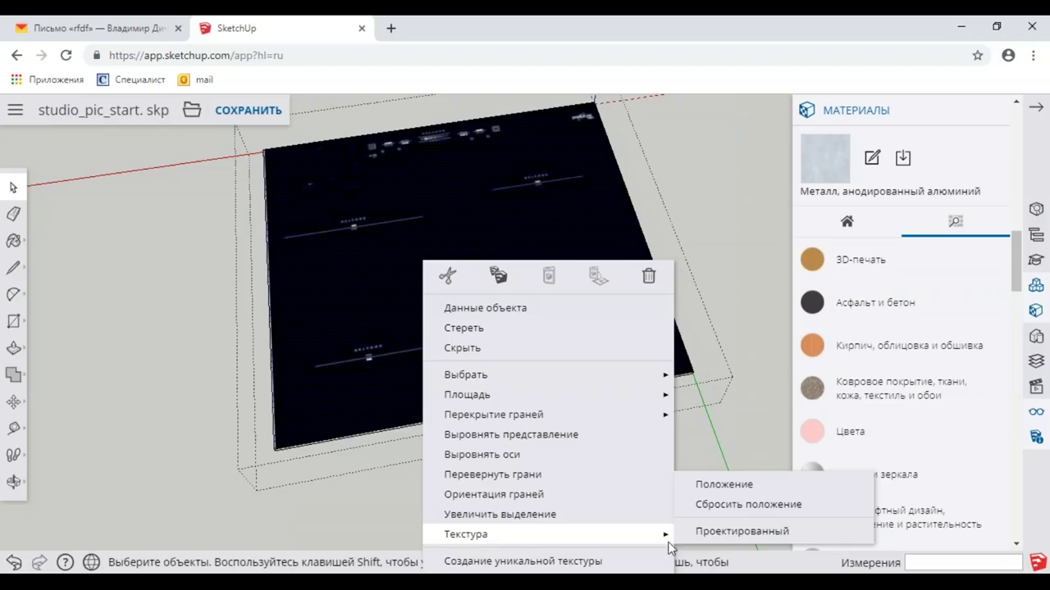
click(684, 487)
right_click(478, 267)
mouse_move(522, 353)
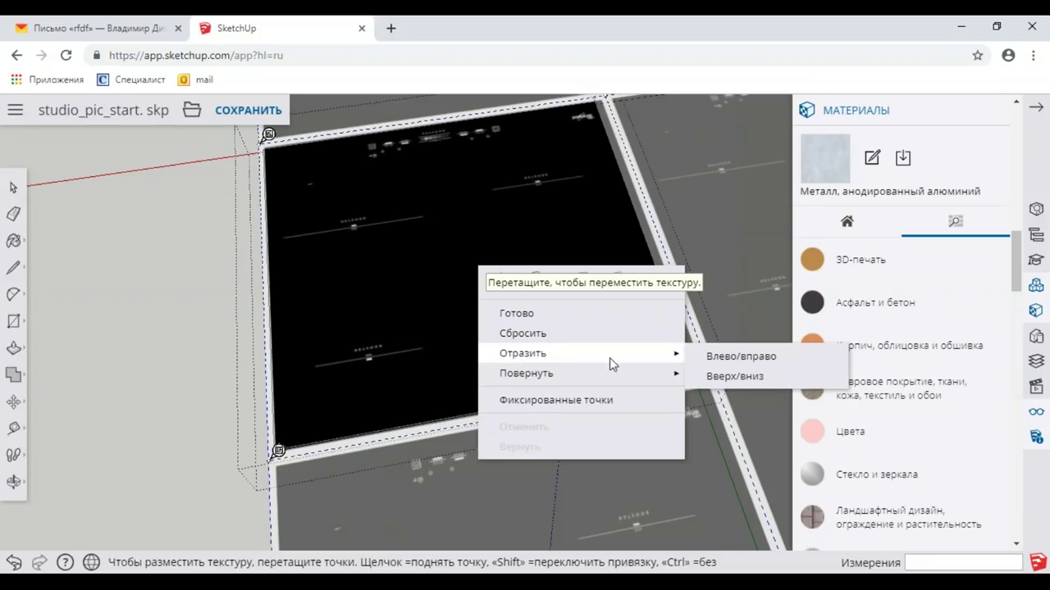
click(708, 357)
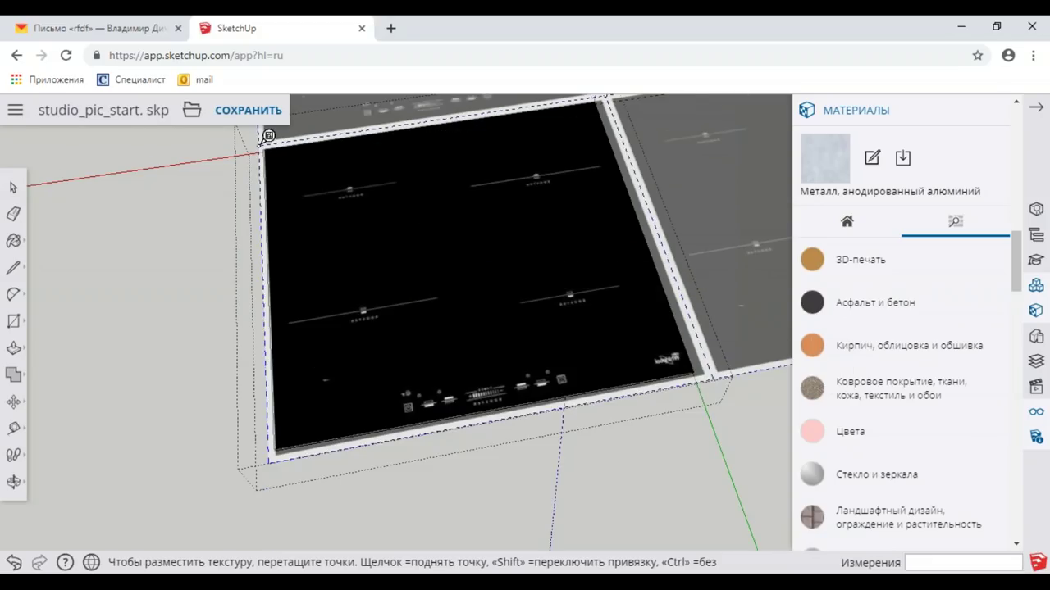
click(13, 187)
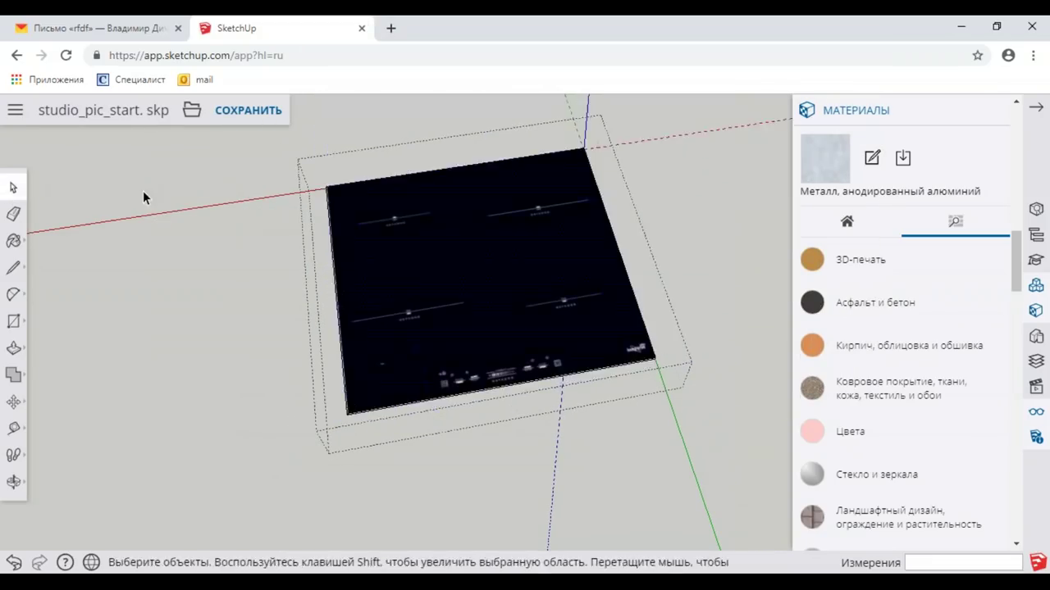
click(145, 197)
middle_drag(453, 331, 458, 318)
scroll(494, 332, up, 3)
scroll(496, 336, up, 2)
scroll(501, 340, up, 1)
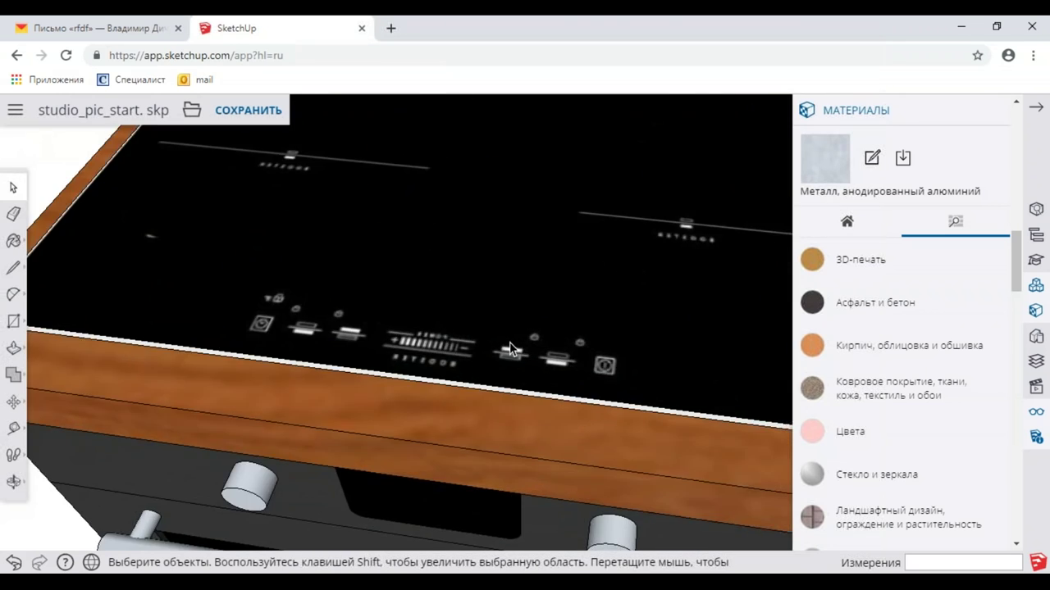
scroll(508, 348, down, 3)
scroll(509, 348, down, 3)
scroll(488, 298, down, 2)
scroll(473, 286, down, 2)
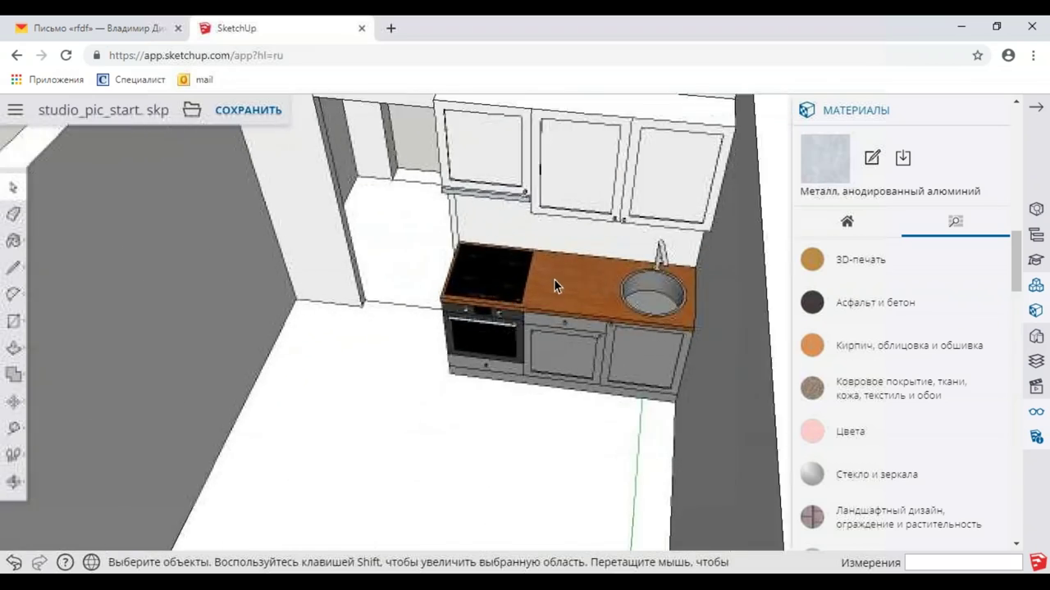
shift+middle_drag(557, 277, 417, 299)
scroll(604, 272, up, 1)
scroll(461, 316, up, 3)
scroll(499, 310, up, 2)
scroll(500, 308, down, 3)
scroll(500, 308, down, 2)
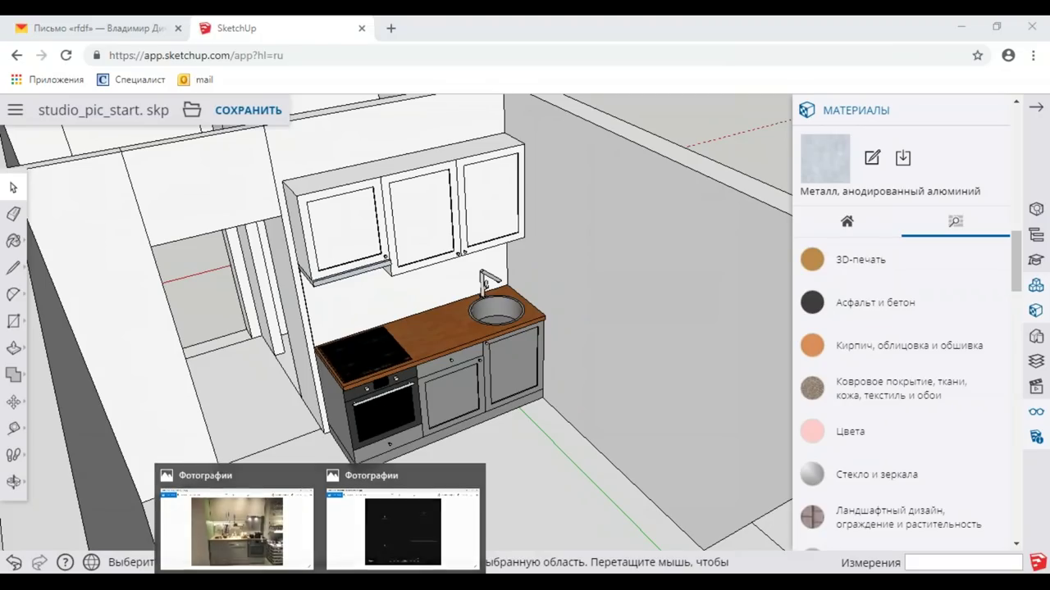
scroll(453, 330, up, 1)
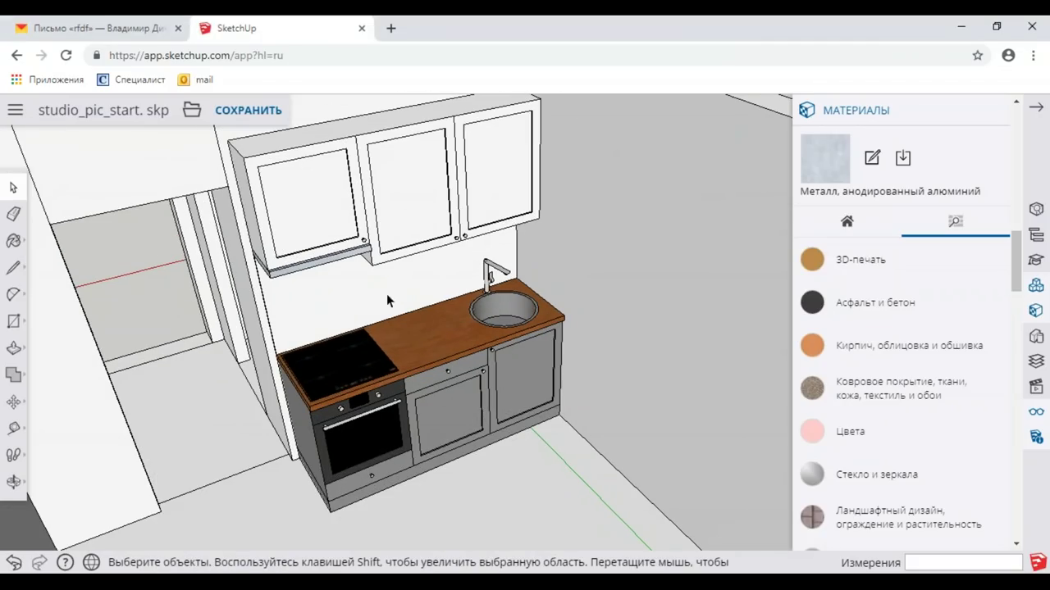
middle_drag(314, 451, 347, 276)
scroll(356, 298, up, 2)
scroll(356, 279, up, 1)
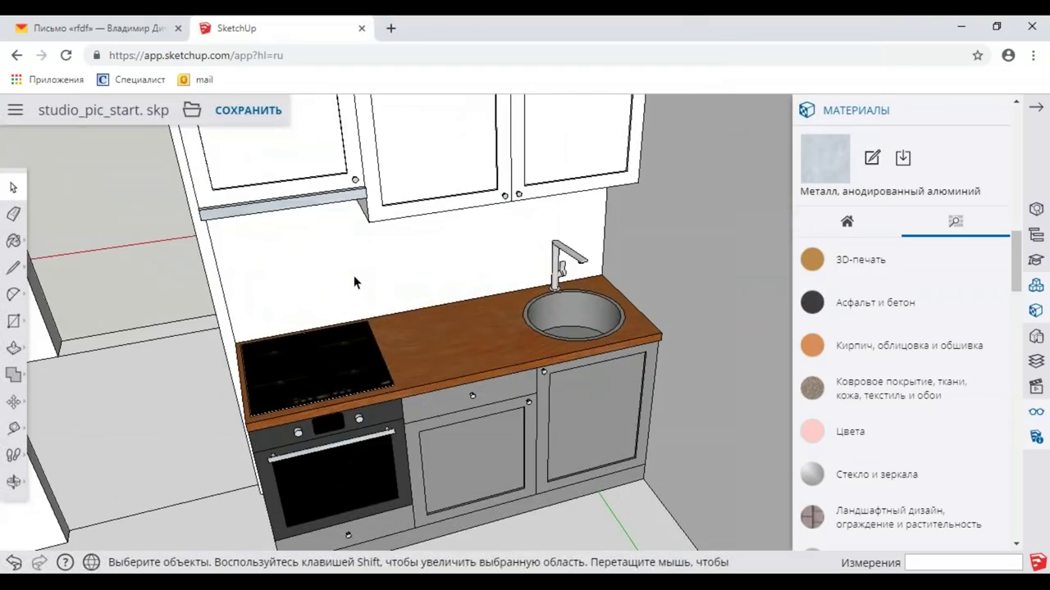
Step: Open the backsplash group for editing and expand the Tile materials category
right_click(354, 244)
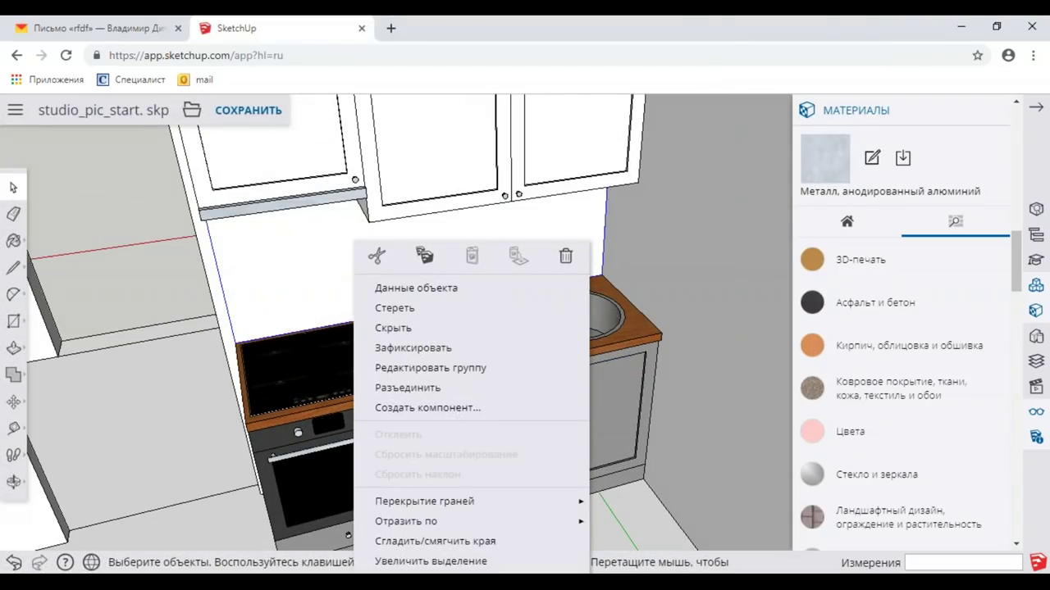
click(431, 376)
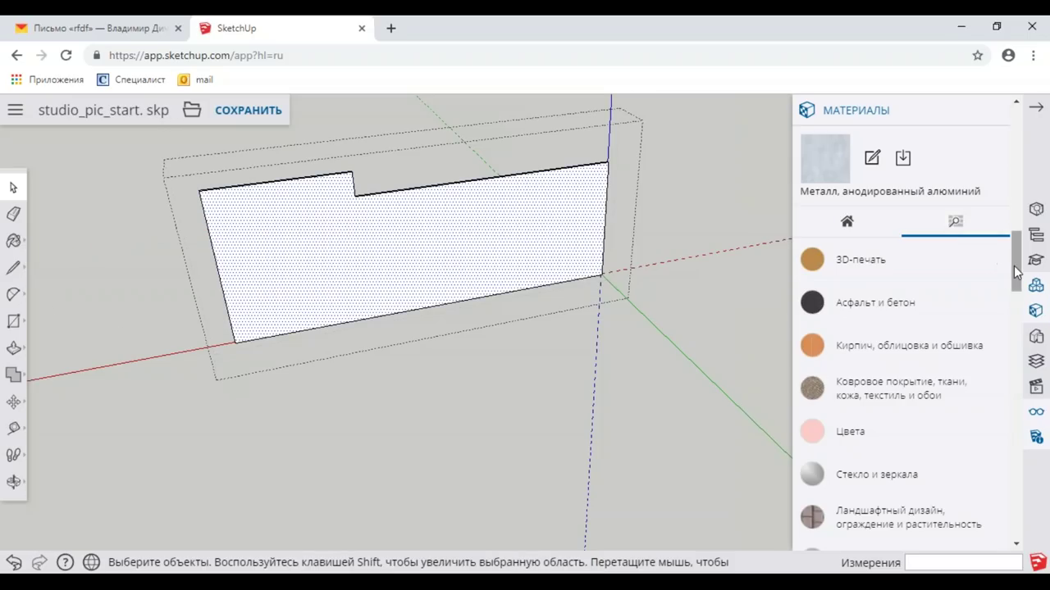
mouse_move(1017, 275)
mouse_down()
mouse_move(1019, 304)
mouse_move(1024, 283)
mouse_up()
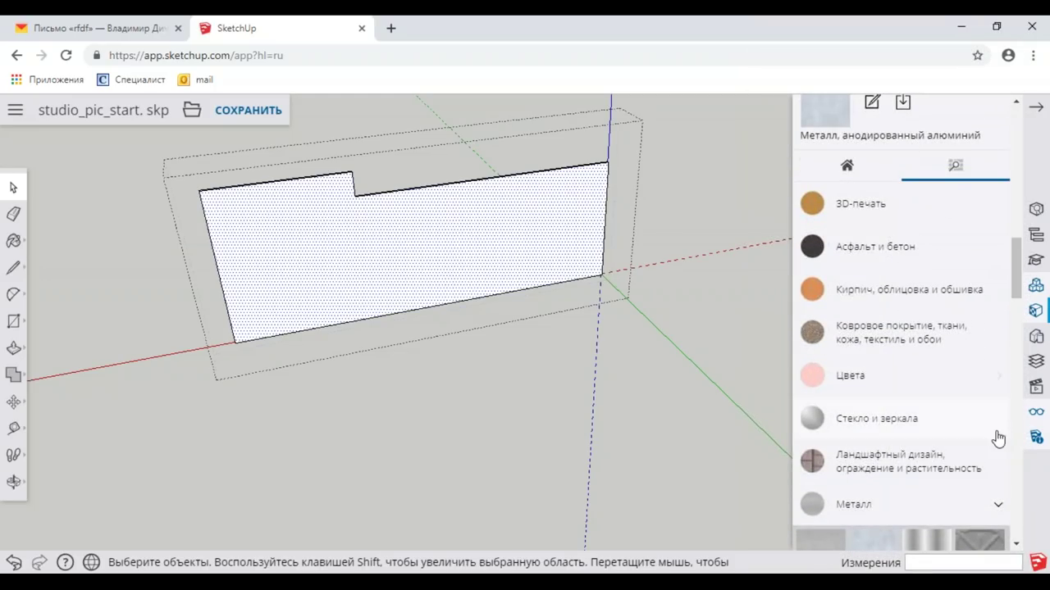
click(997, 508)
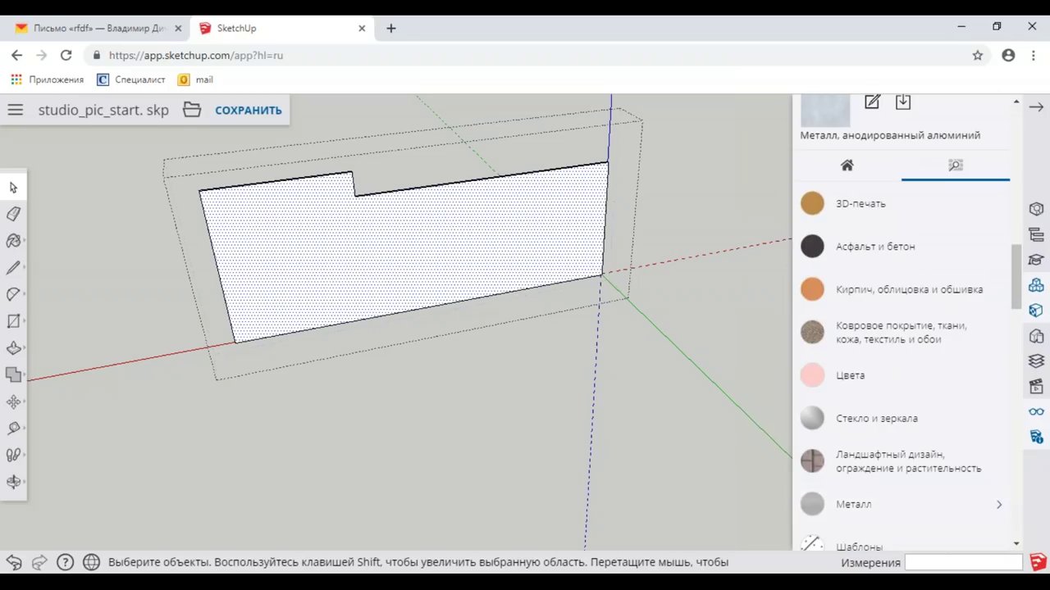
drag(1017, 257, 1015, 328)
scroll(876, 318, down, 1)
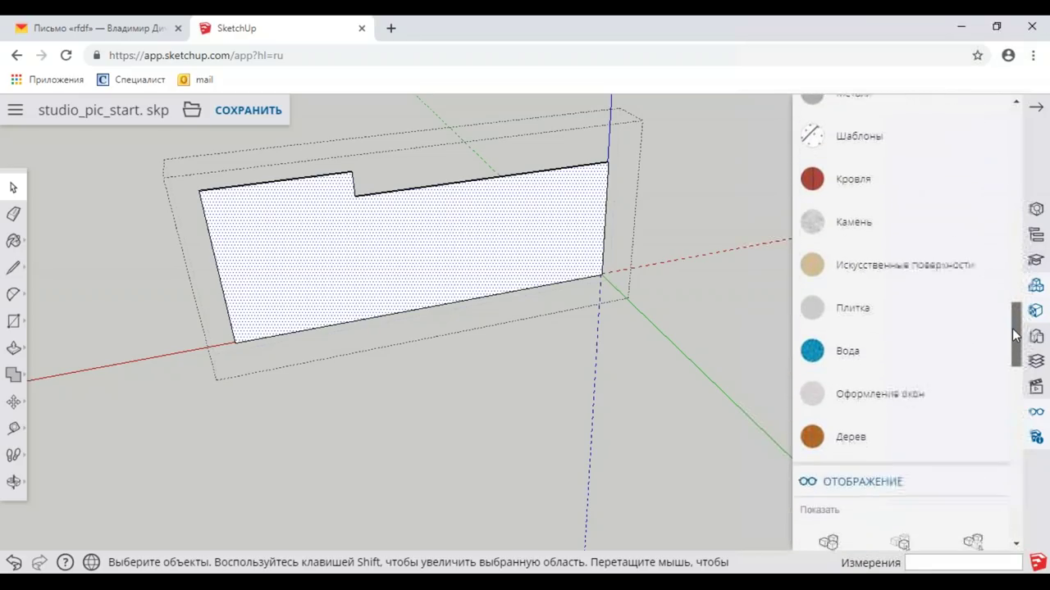
click(855, 278)
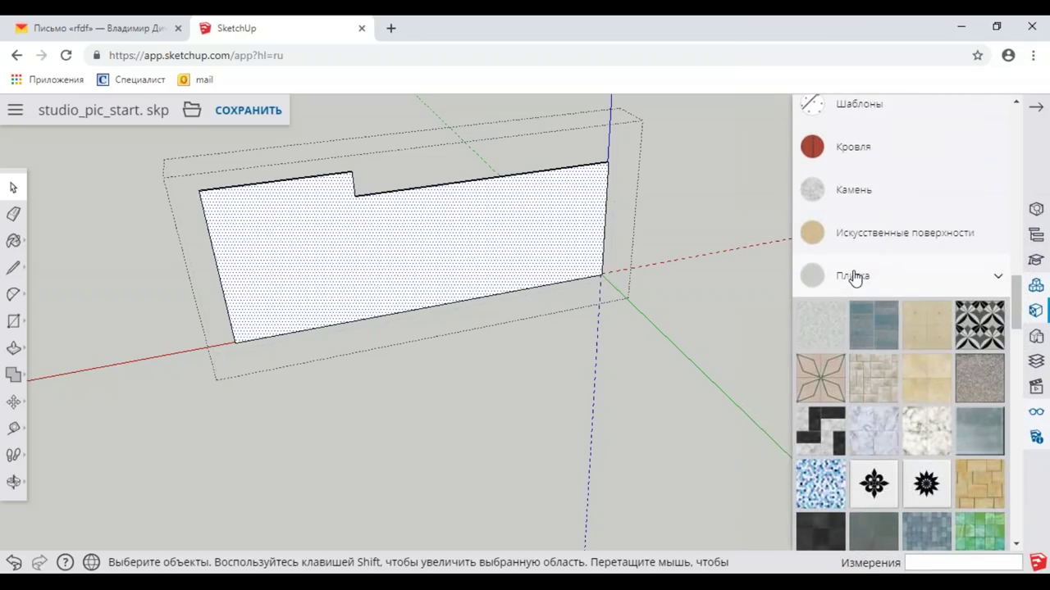
Step: Paint the backsplash face with the light-green tile material
scroll(894, 345, down, 2)
scroll(920, 390, up, 1)
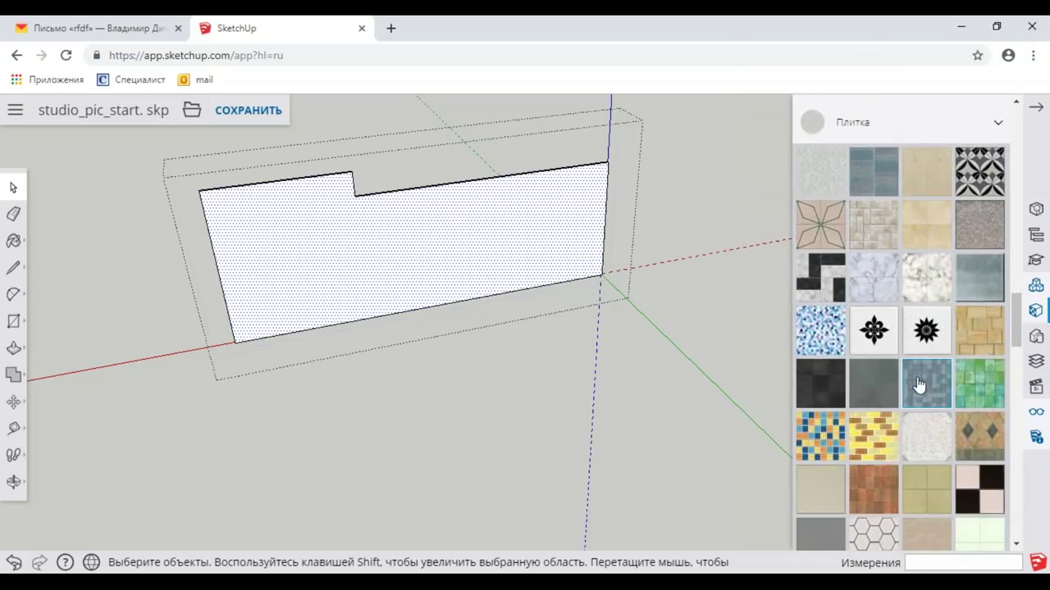
scroll(919, 389, down, 2)
scroll(919, 385, down, 1)
scroll(919, 386, down, 1)
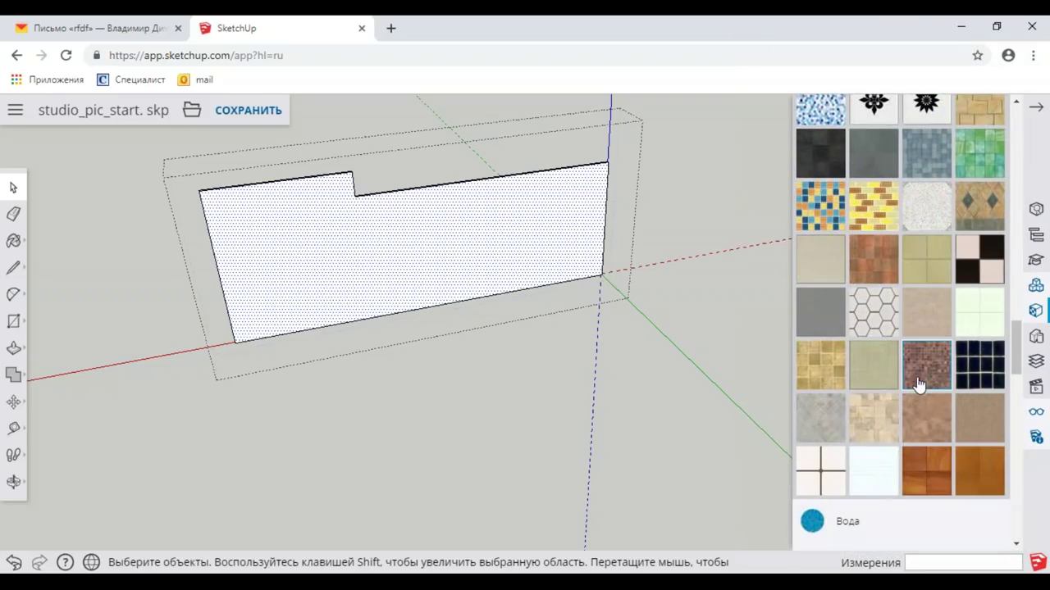
click(993, 326)
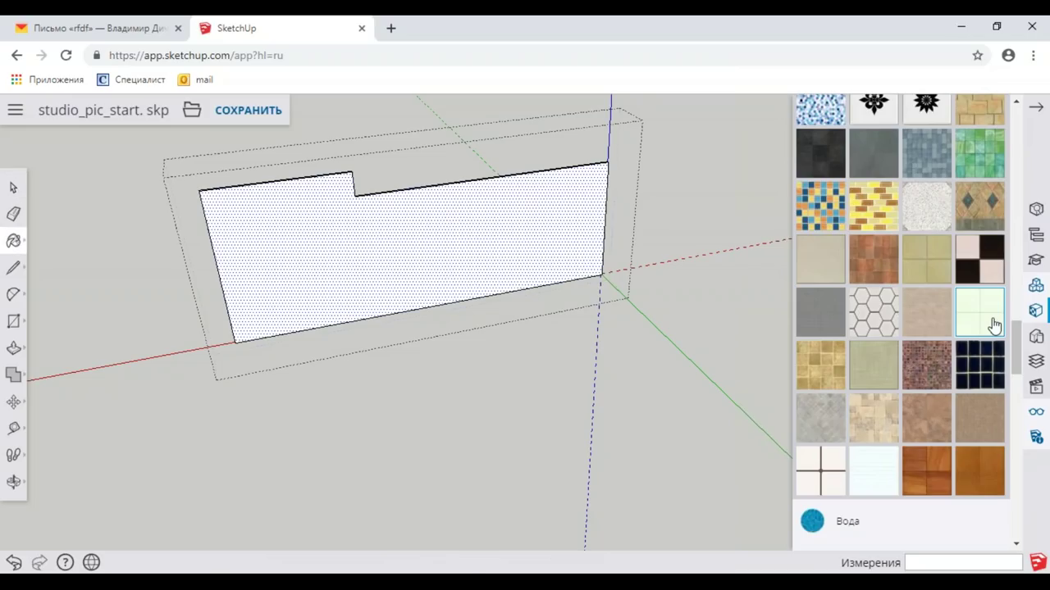
click(429, 236)
scroll(429, 236, up, 2)
scroll(429, 236, up, 1)
key(space)
Step: Rotate the backsplash tile texture with Fixed Pins so the tiles run diagonally
right_click(315, 250)
mouse_move(358, 522)
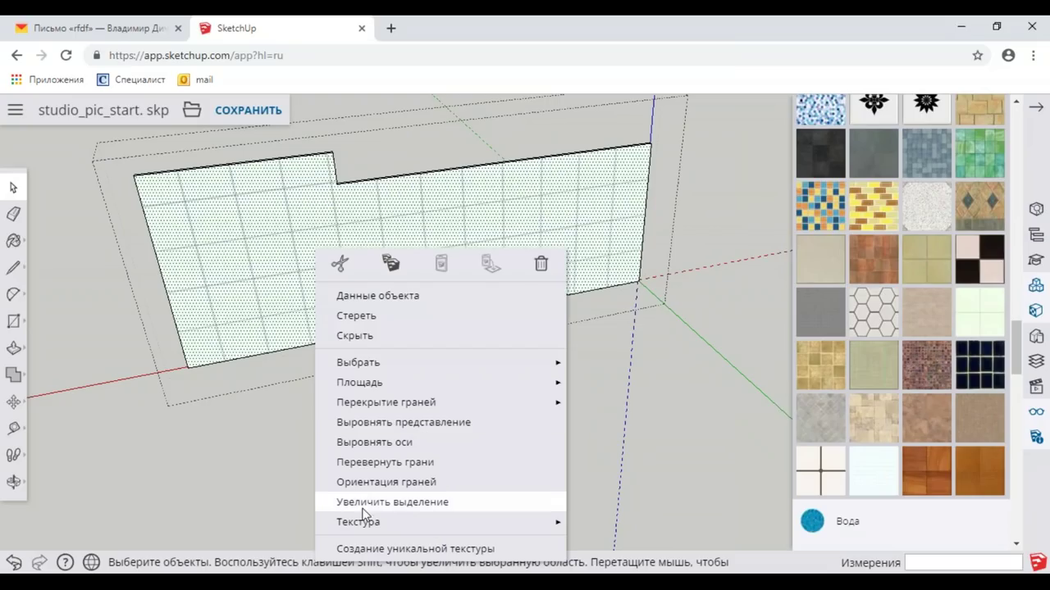
click(616, 476)
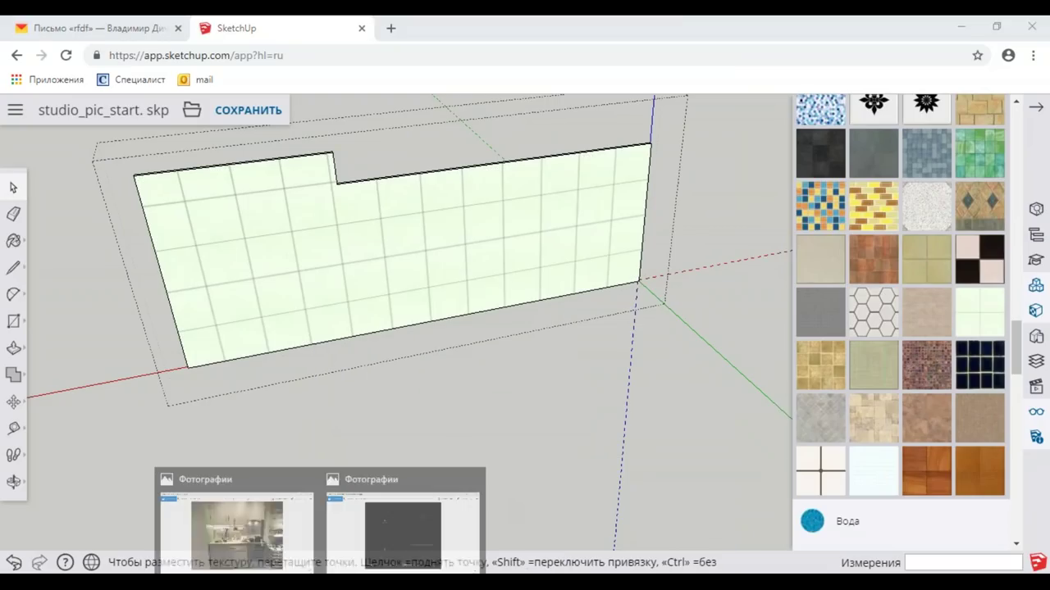
click(289, 537)
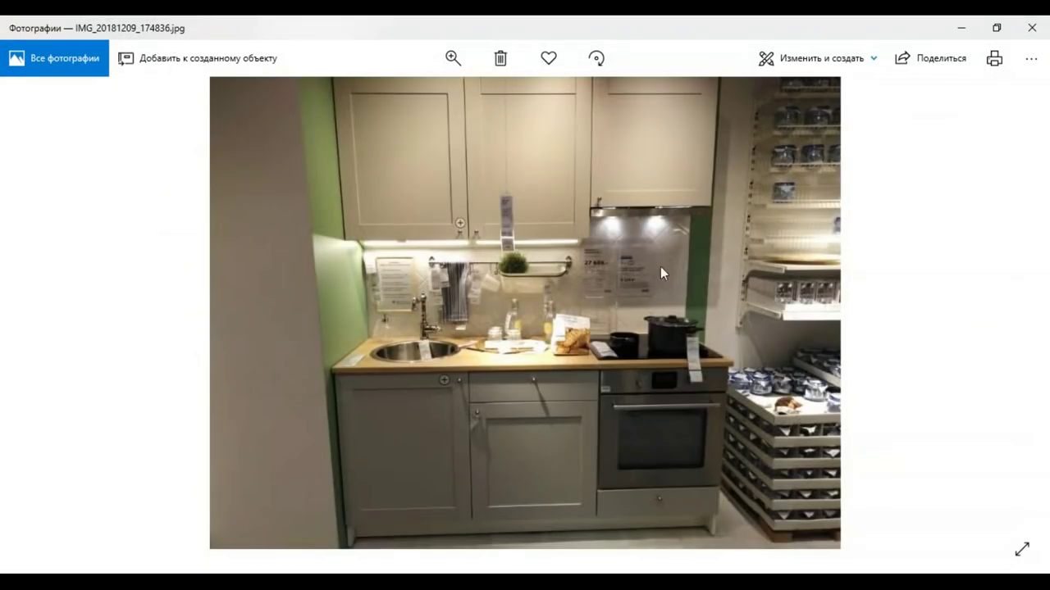
click(957, 26)
drag(353, 238, 316, 249)
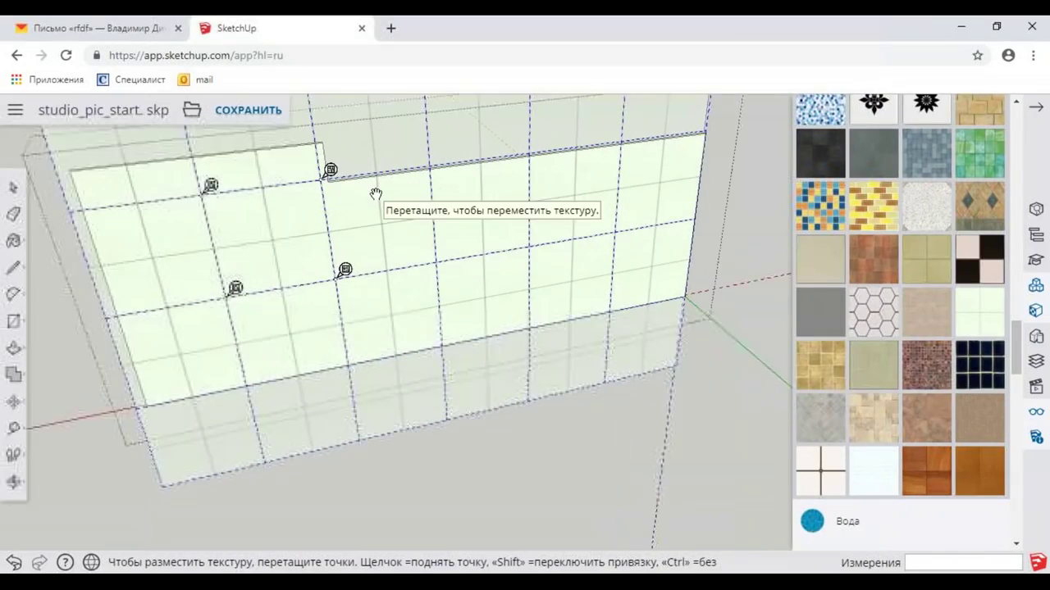
right_click(316, 249)
mouse_move(367, 357)
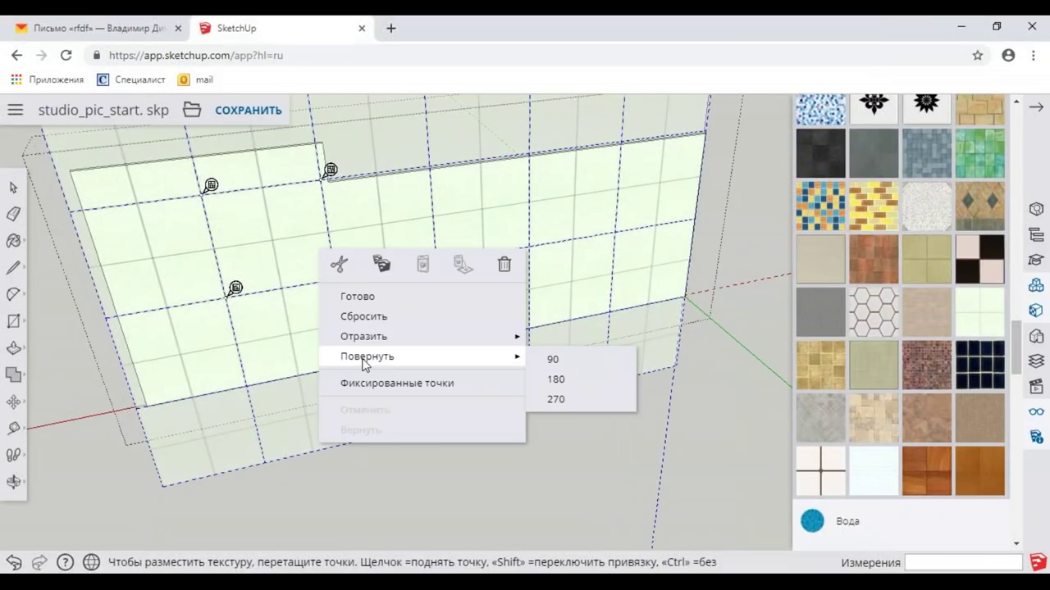
click(369, 383)
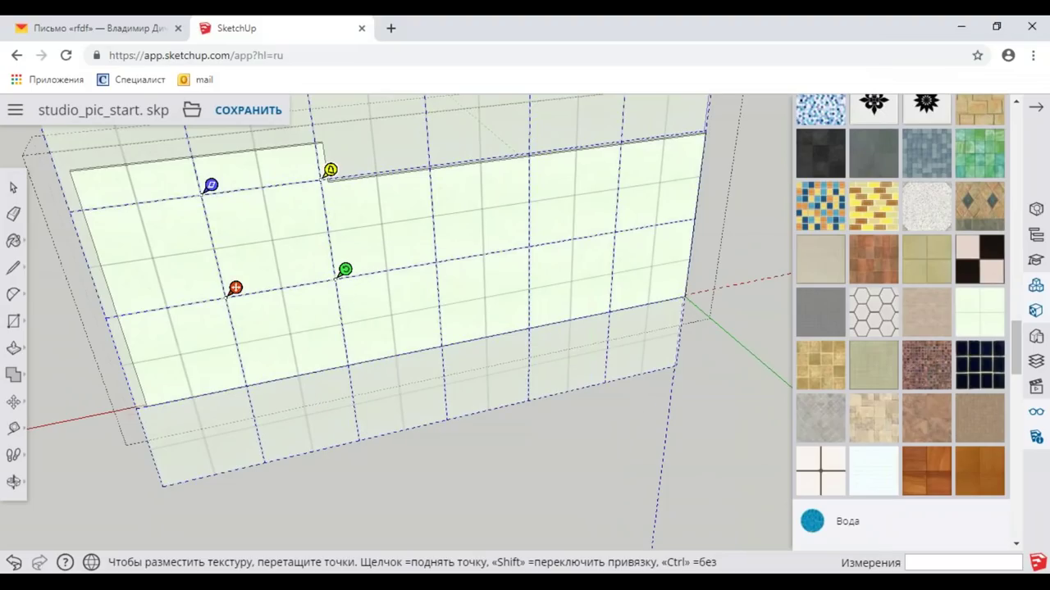
mouse_move(345, 271)
mouse_down()
mouse_move(323, 354)
mouse_move(309, 358)
mouse_move(333, 342)
mouse_up()
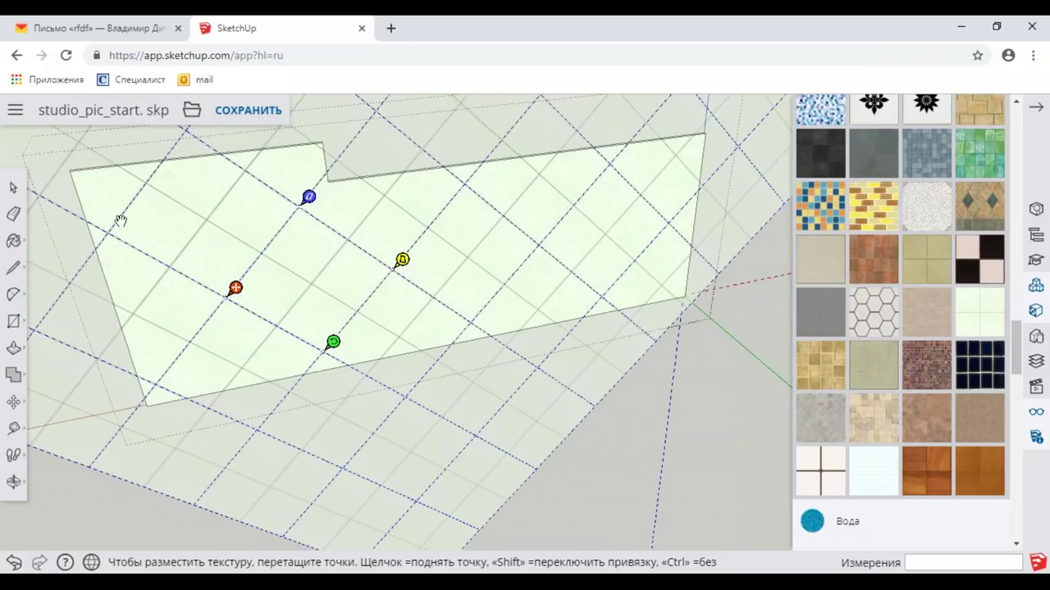
click(13, 188)
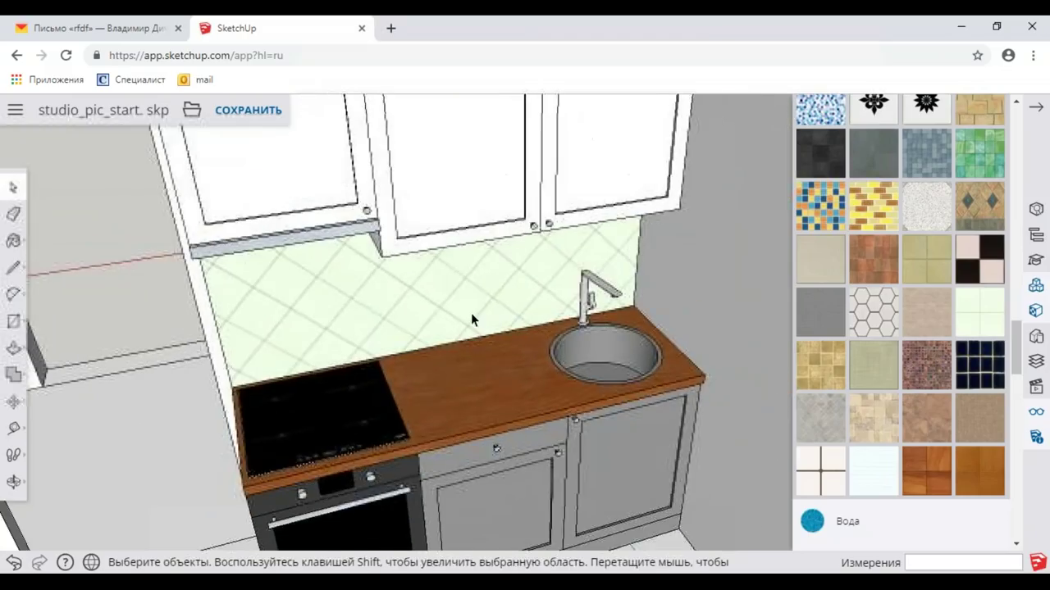
Step: Shift the diagonal backsplash tiles slightly down-left, then view the whole kitchen
scroll(432, 322, up, 4)
right_click(430, 312)
mouse_move(482, 522)
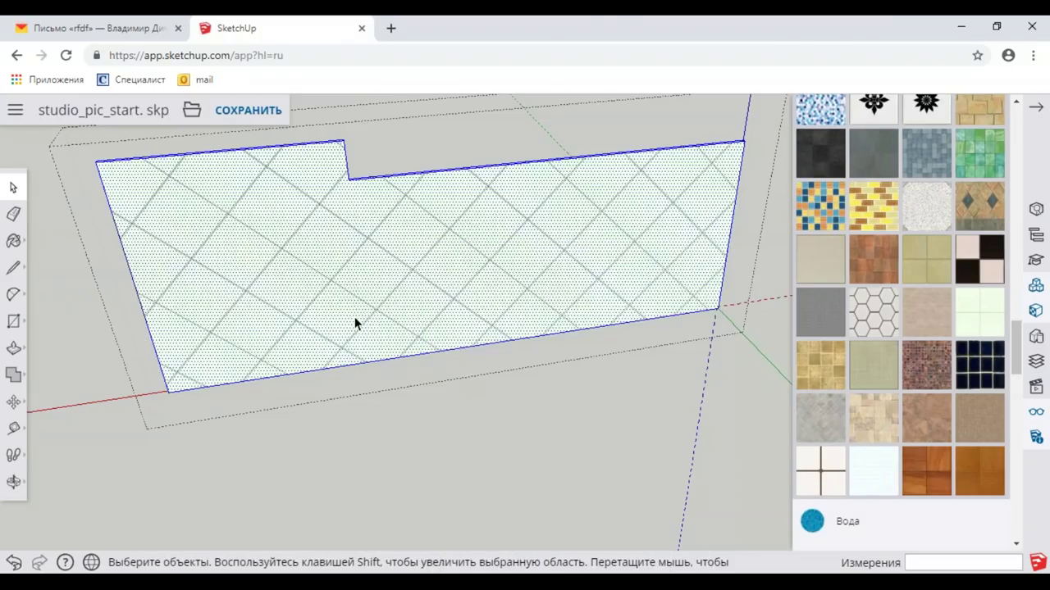
double_click(355, 317)
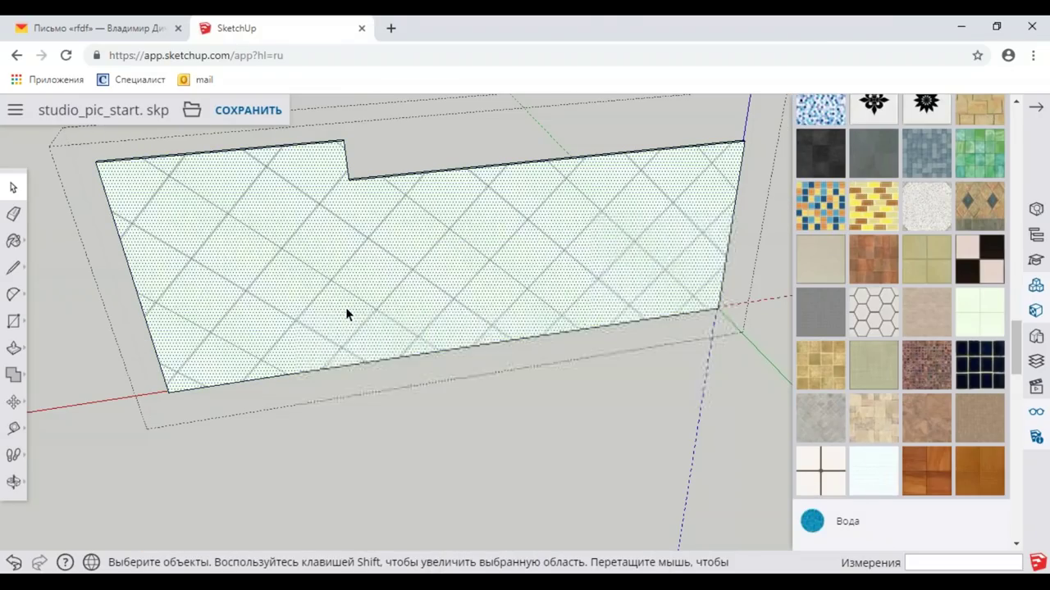
right_click(347, 311)
click(638, 491)
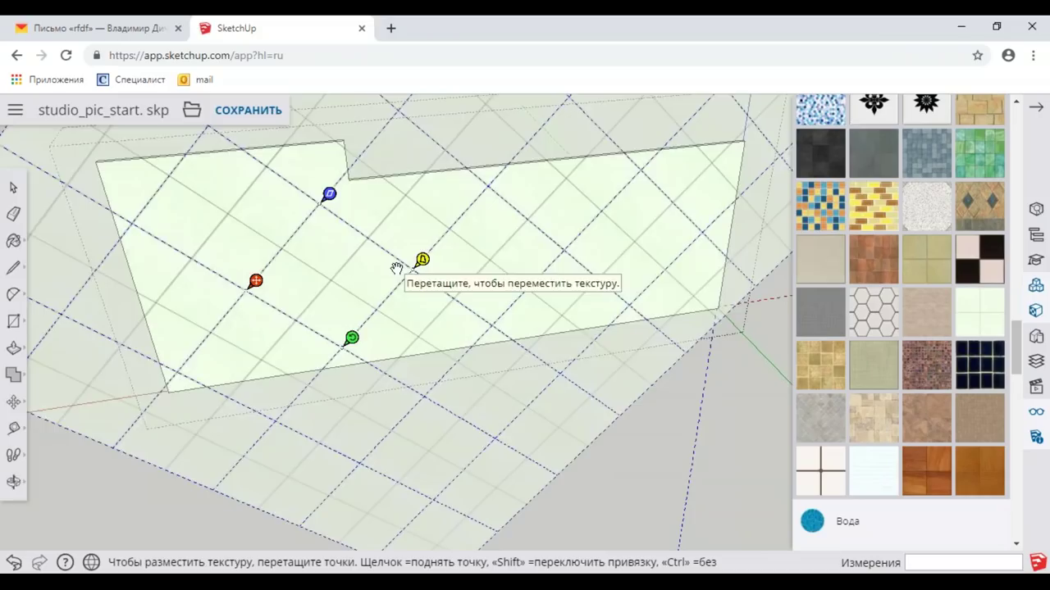
drag(390, 279, 386, 288)
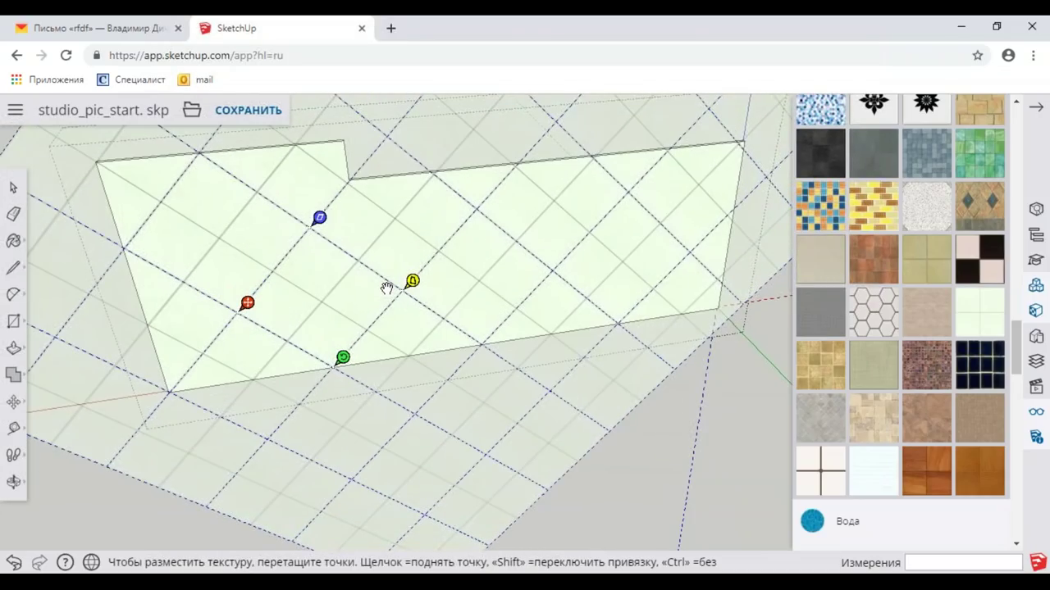
click(14, 188)
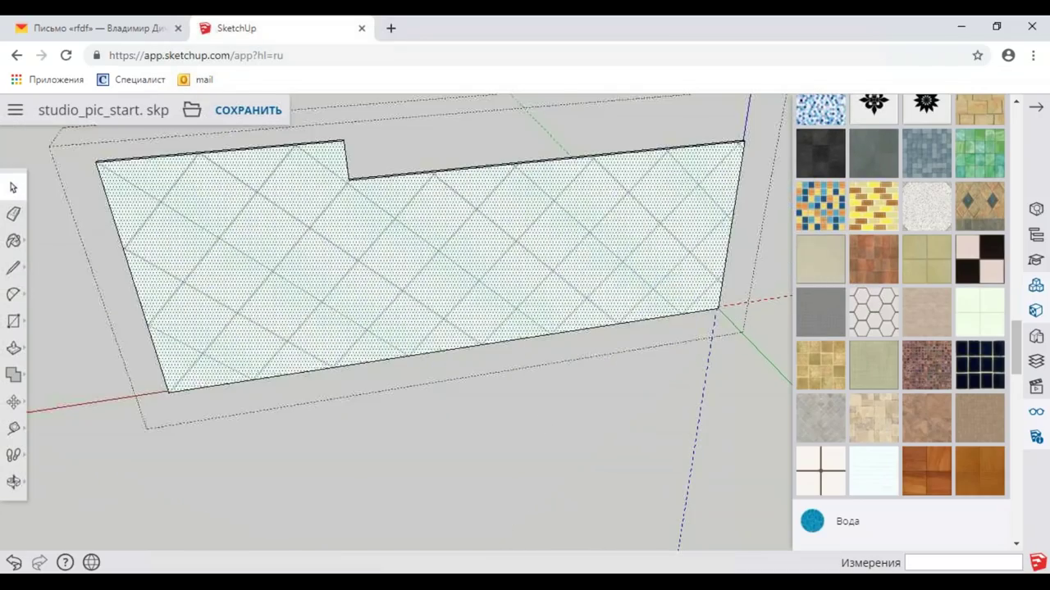
scroll(452, 335, down, 5)
scroll(437, 318, down, 2)
mouse_move(437, 318)
middle_down()
mouse_move(445, 300)
mouse_move(250, 175)
middle_up()
scroll(446, 300, down, 2)
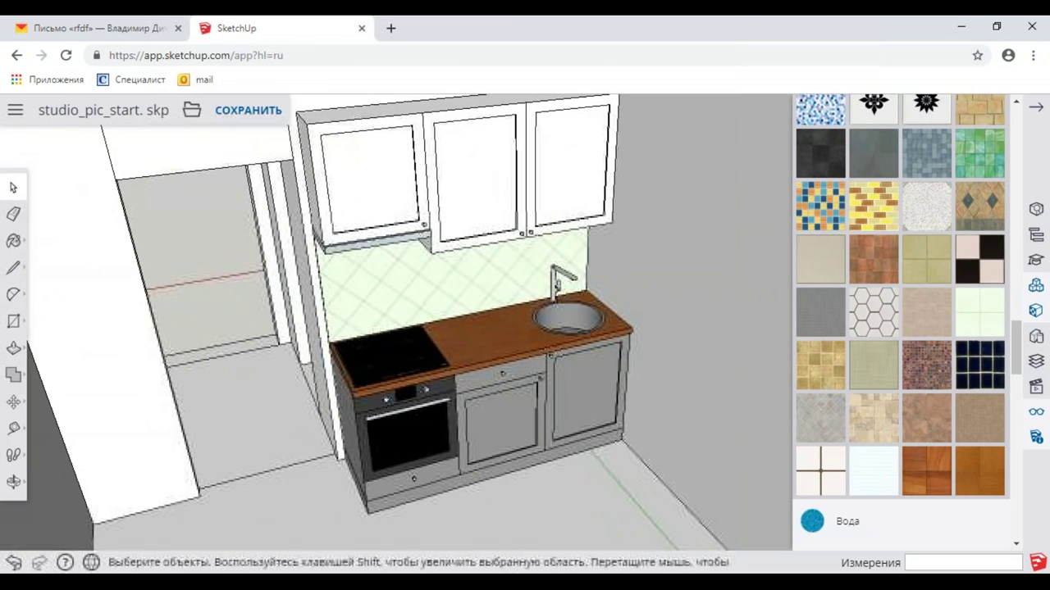
Step: Save the kitchen model and compare it against the reference kitchen photo
click(240, 111)
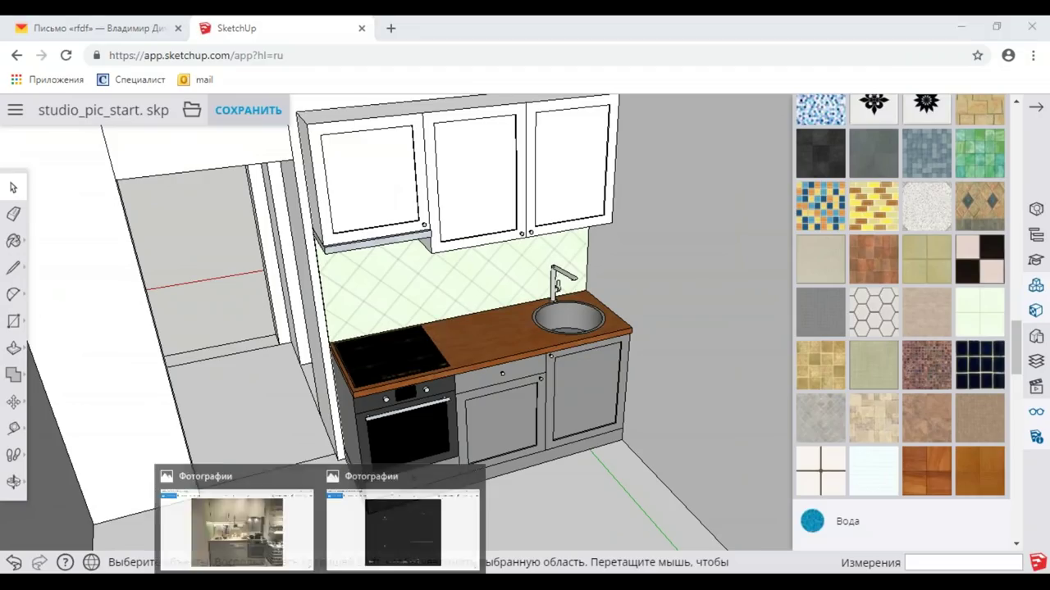
click(246, 521)
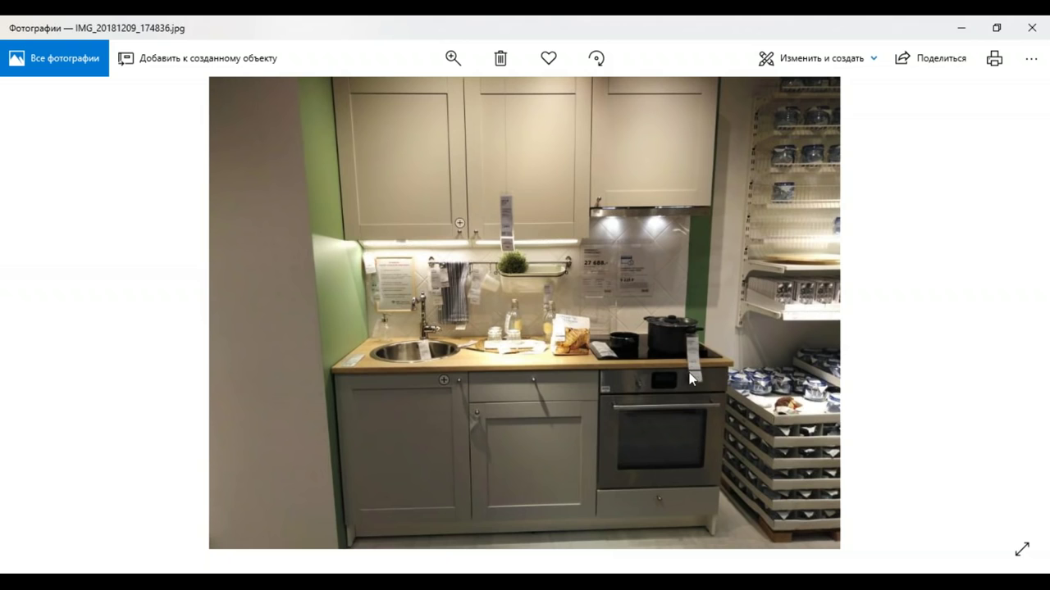
click(297, 571)
Step: Orbit and zoom around the saved kitchen, viewing the room from above
middle_drag(427, 353, 504, 344)
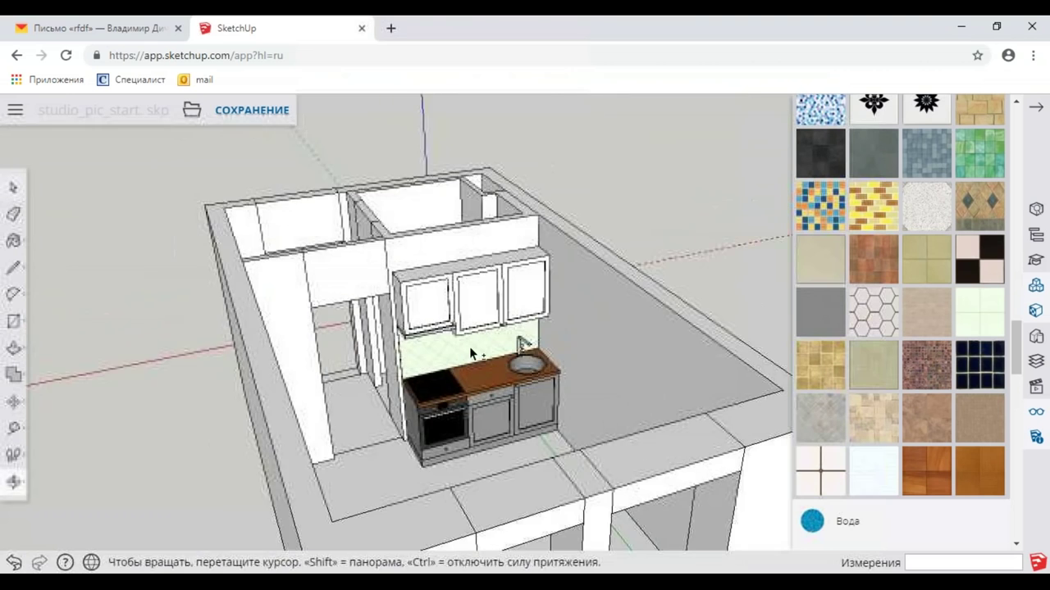
scroll(505, 344, up, 5)
scroll(187, 384, down, 3)
mouse_move(412, 367)
middle_down()
mouse_move(318, 389)
mouse_move(446, 346)
middle_up()
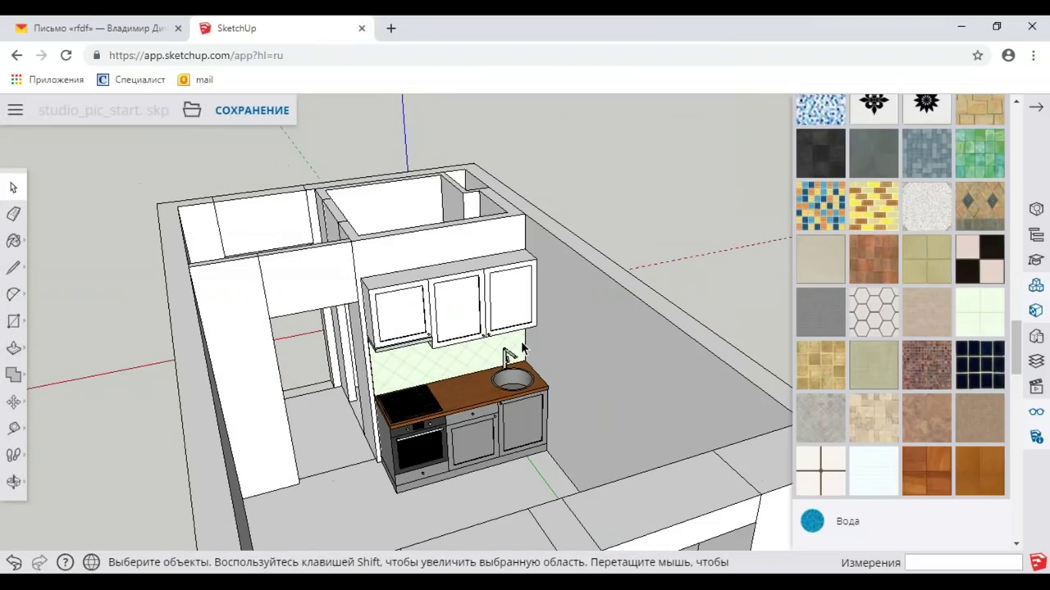
scroll(503, 355, up, 2)
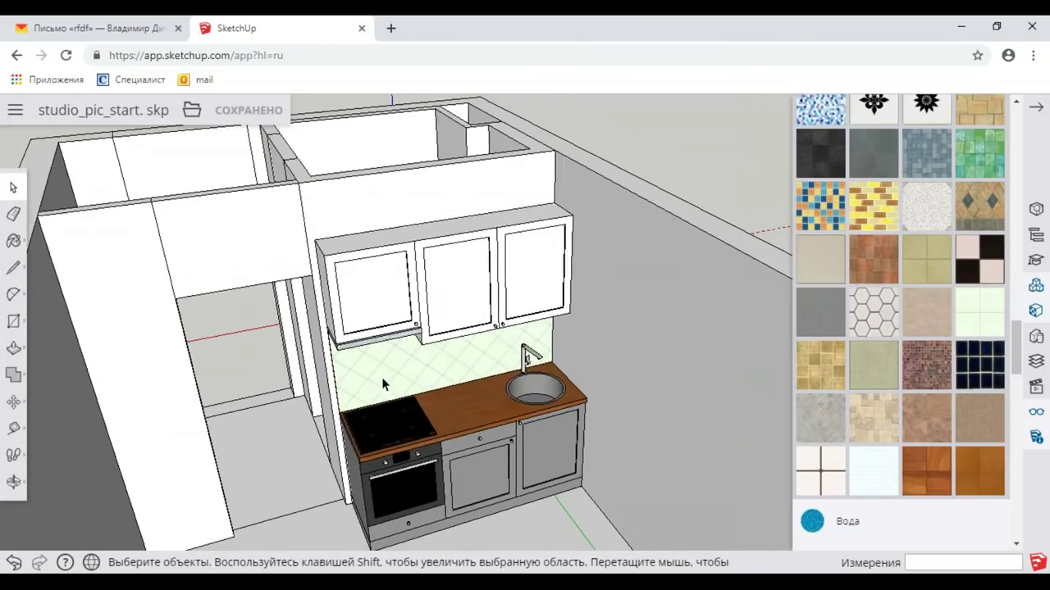
scroll(410, 376, up, 2)
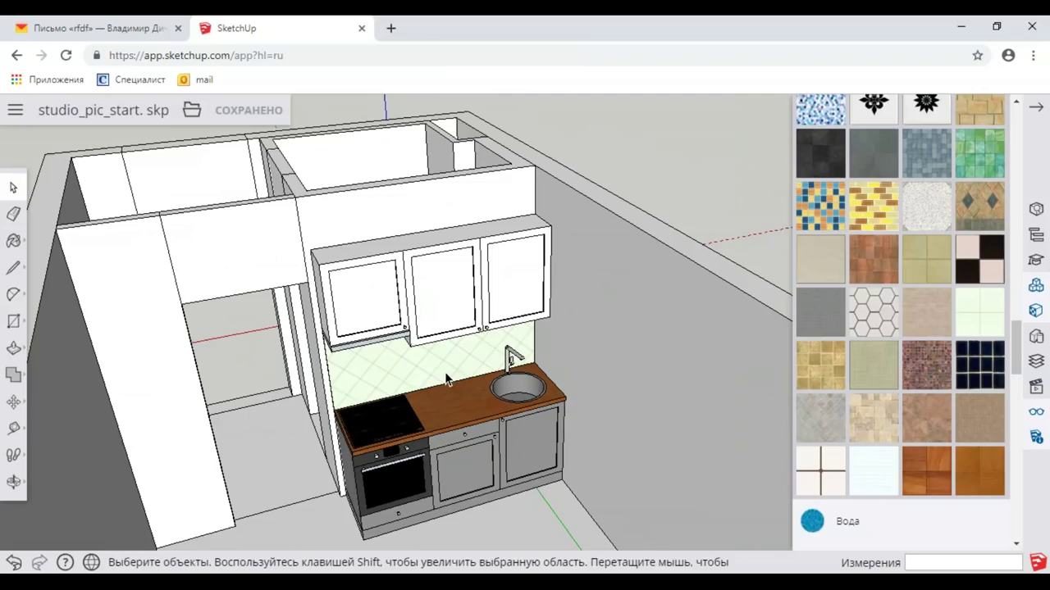
scroll(447, 380, down, 2)
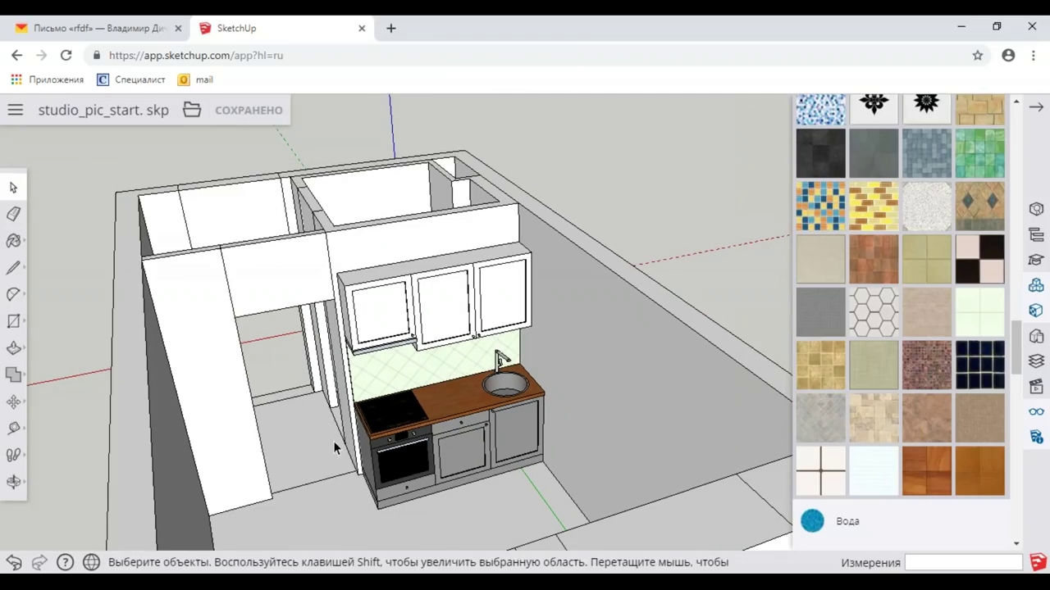
scroll(558, 480, up, 1)
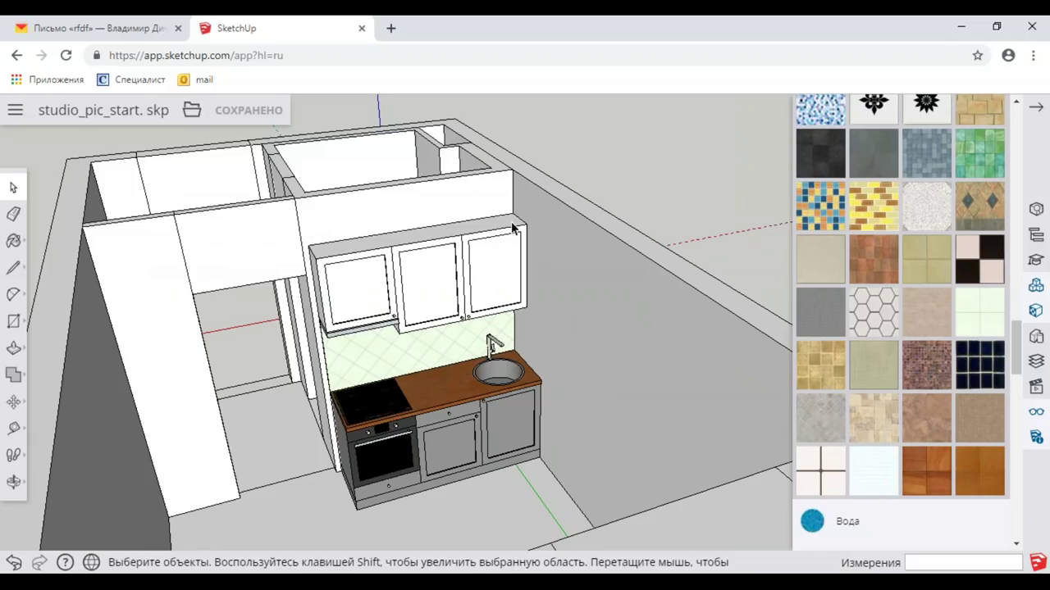
scroll(522, 243, down, 1)
scroll(529, 257, down, 1)
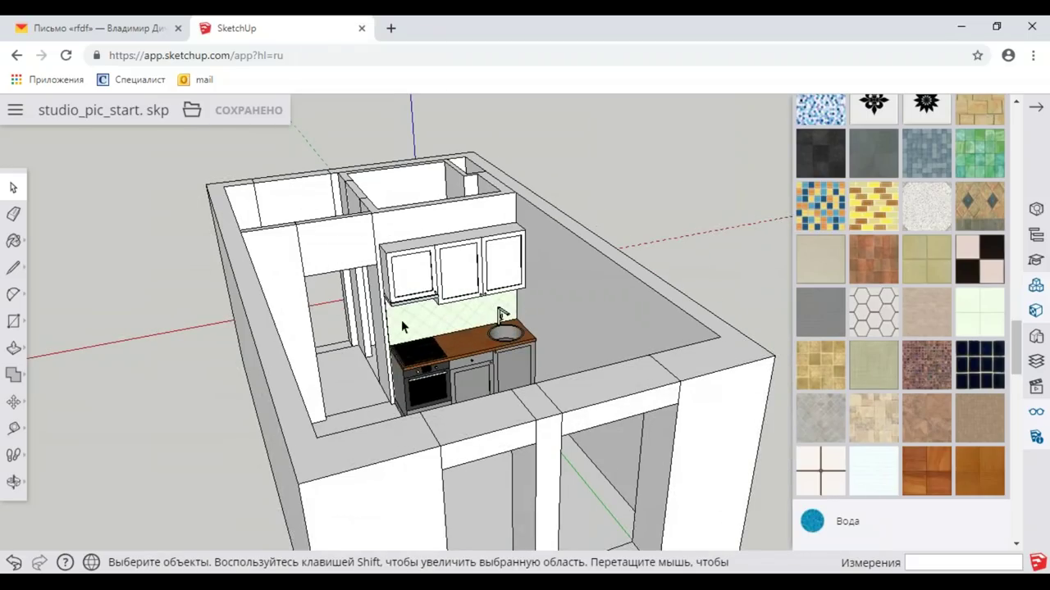
scroll(411, 328, up, 1)
scroll(411, 328, up, 1)
scroll(495, 350, up, 1)
scroll(495, 350, down, 1)
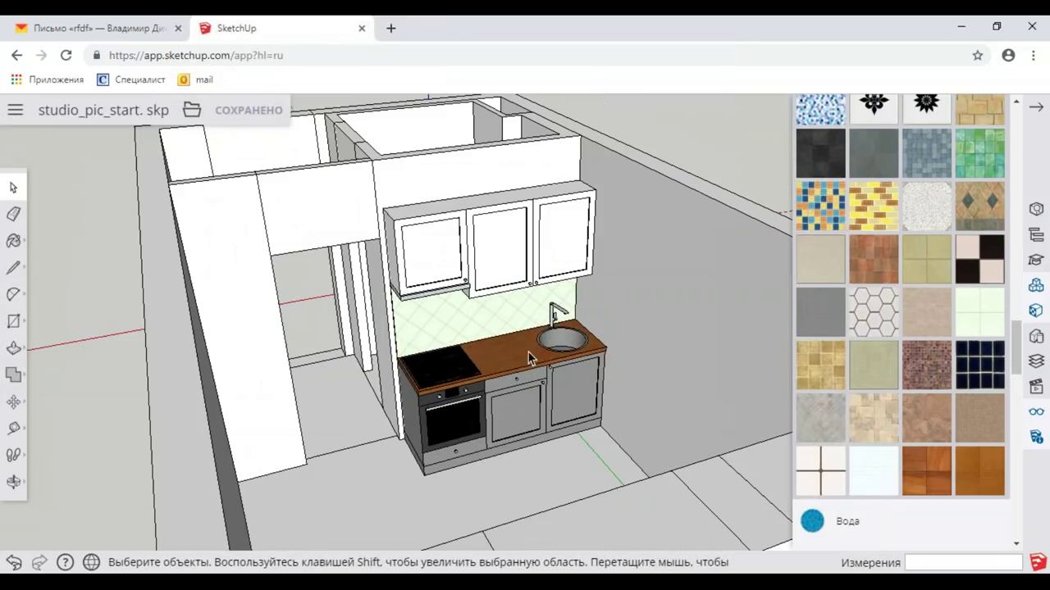
scroll(369, 311, down, 1)
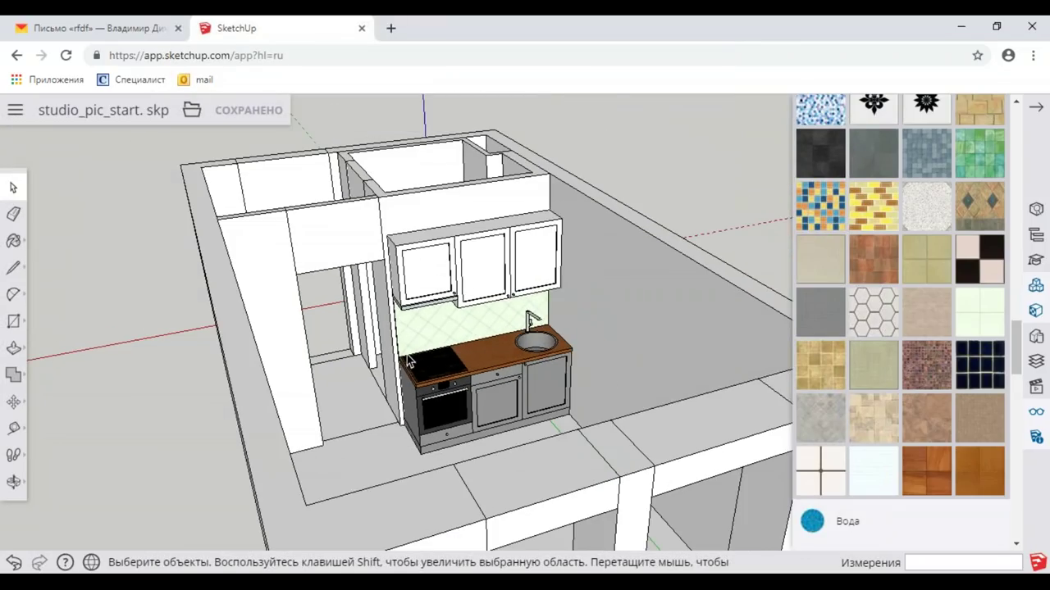
scroll(301, 256, down, 1)
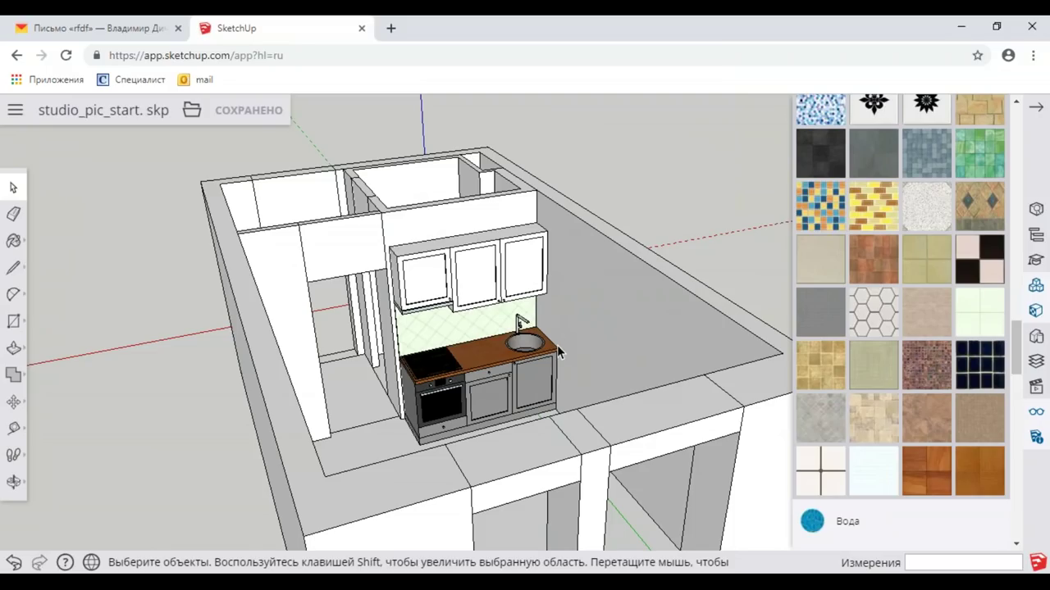
scroll(558, 352, up, 1)
scroll(557, 353, up, 1)
scroll(558, 353, down, 1)
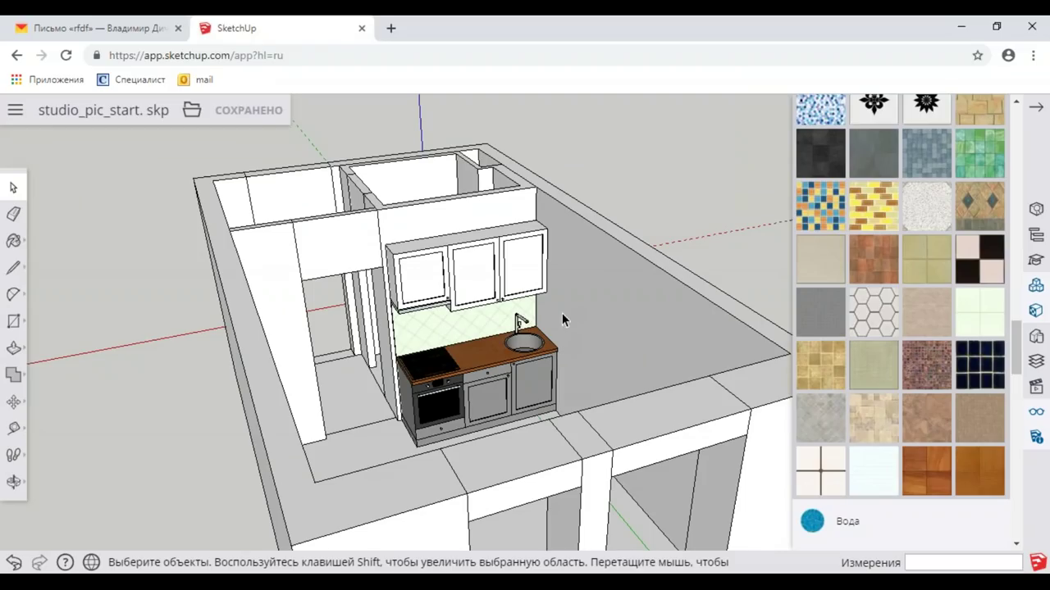
Step: Place a 4150 dimension along the room's side wall with the Dimension tool
click(13, 428)
click(73, 382)
click(209, 467)
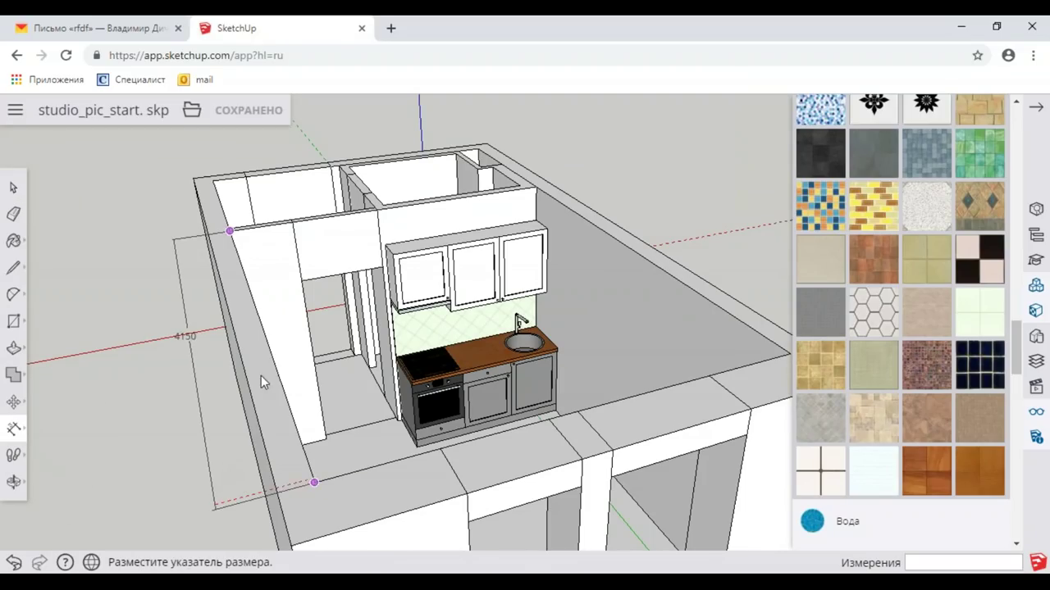
click(260, 376)
scroll(315, 290, up, 1)
scroll(369, 291, up, 1)
scroll(425, 289, up, 1)
Step: Add an 1800 dimension across the wall cabinets, then return to Select
click(433, 230)
click(656, 201)
click(577, 211)
scroll(577, 216, up, 1)
scroll(576, 216, down, 3)
middle_drag(566, 238, 492, 271)
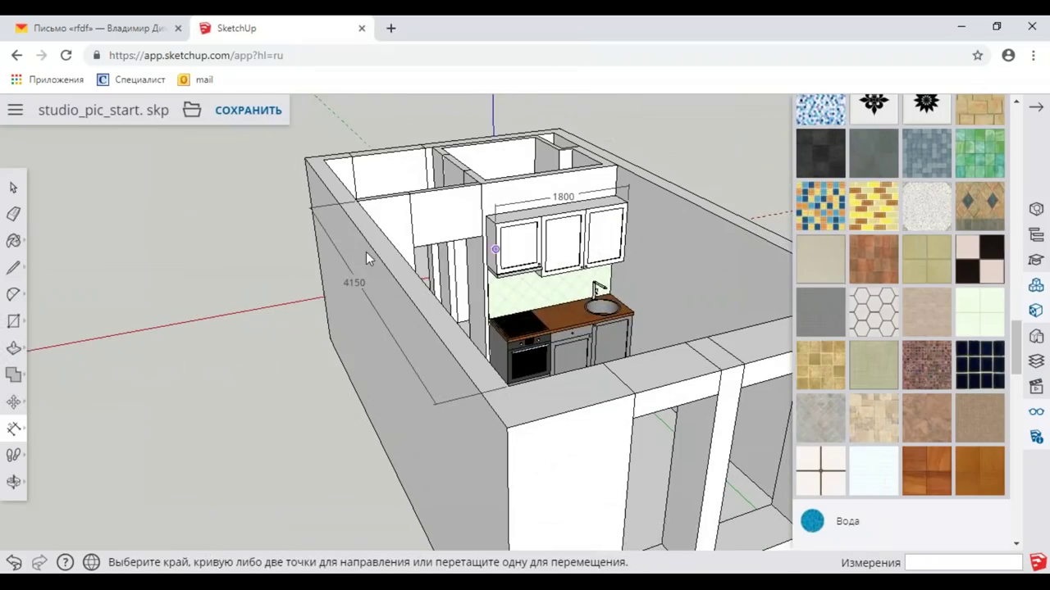
click(10, 190)
scroll(265, 298, up, 1)
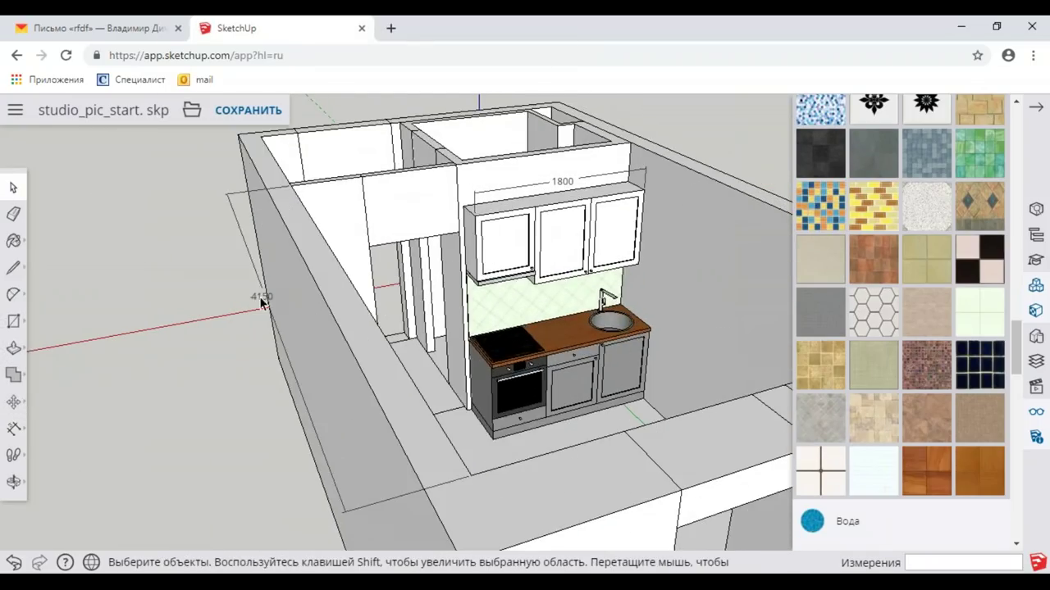